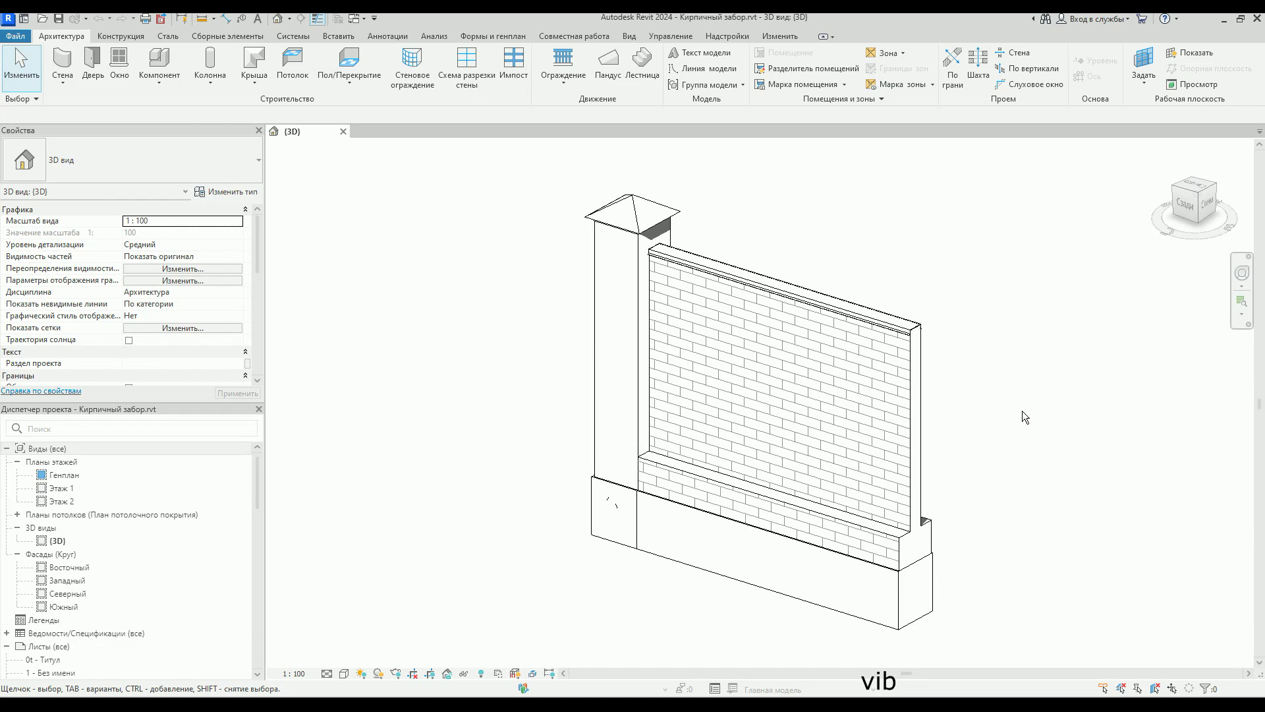
# - Zoom and pan the 3D view to inspect the existing brick fence
pyautogui.scroll(-1, 942, 406)
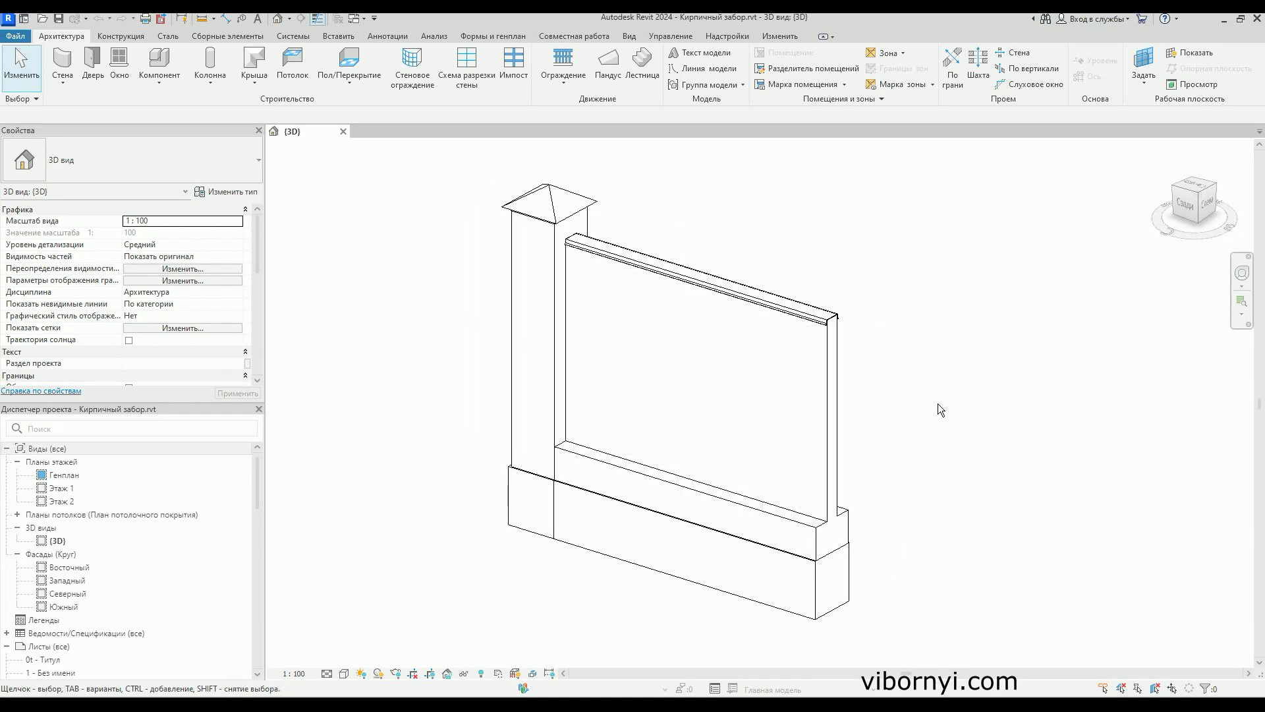
pyautogui.scroll(2, 662, 262)
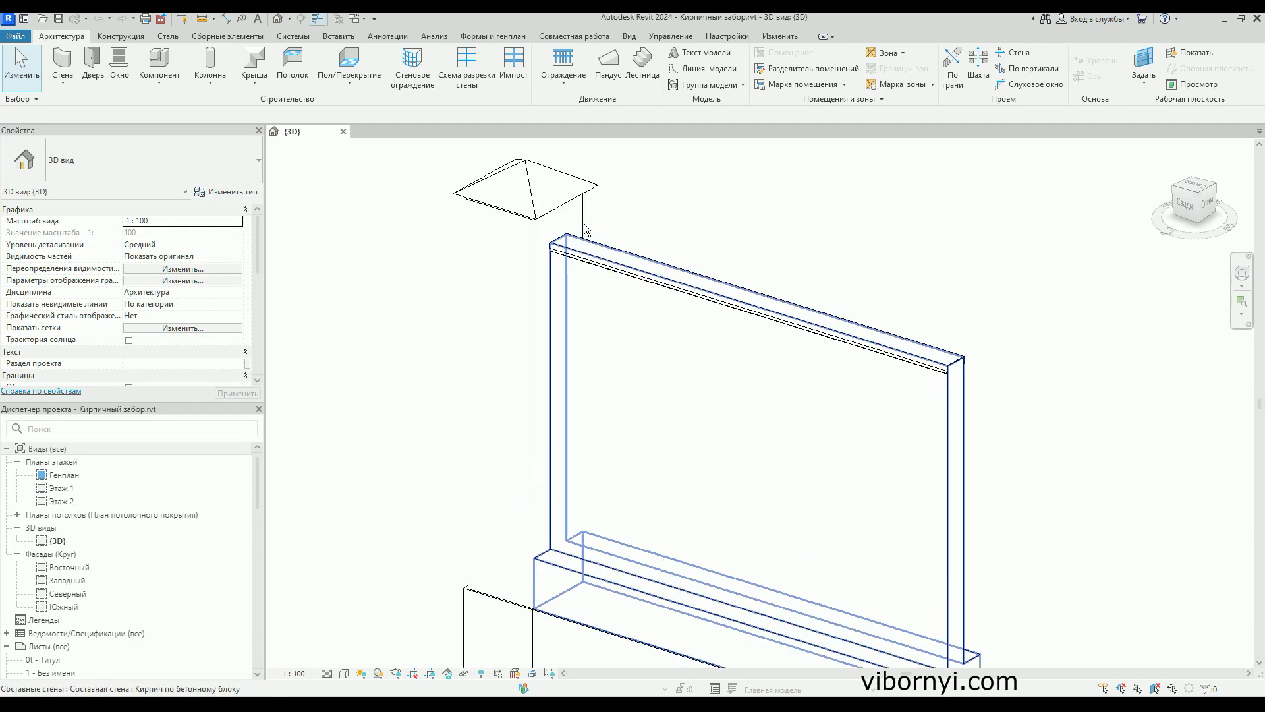
pyautogui.scroll(2, 662, 262)
pyautogui.scroll(2, 662, 263)
pyautogui.moveTo(663, 263); pyautogui.dragTo(566, 325, button='middle')
pyautogui.scroll(-2, 567, 324)
pyautogui.scroll(-2, 573, 336)
pyautogui.scroll(-2, 585, 362)
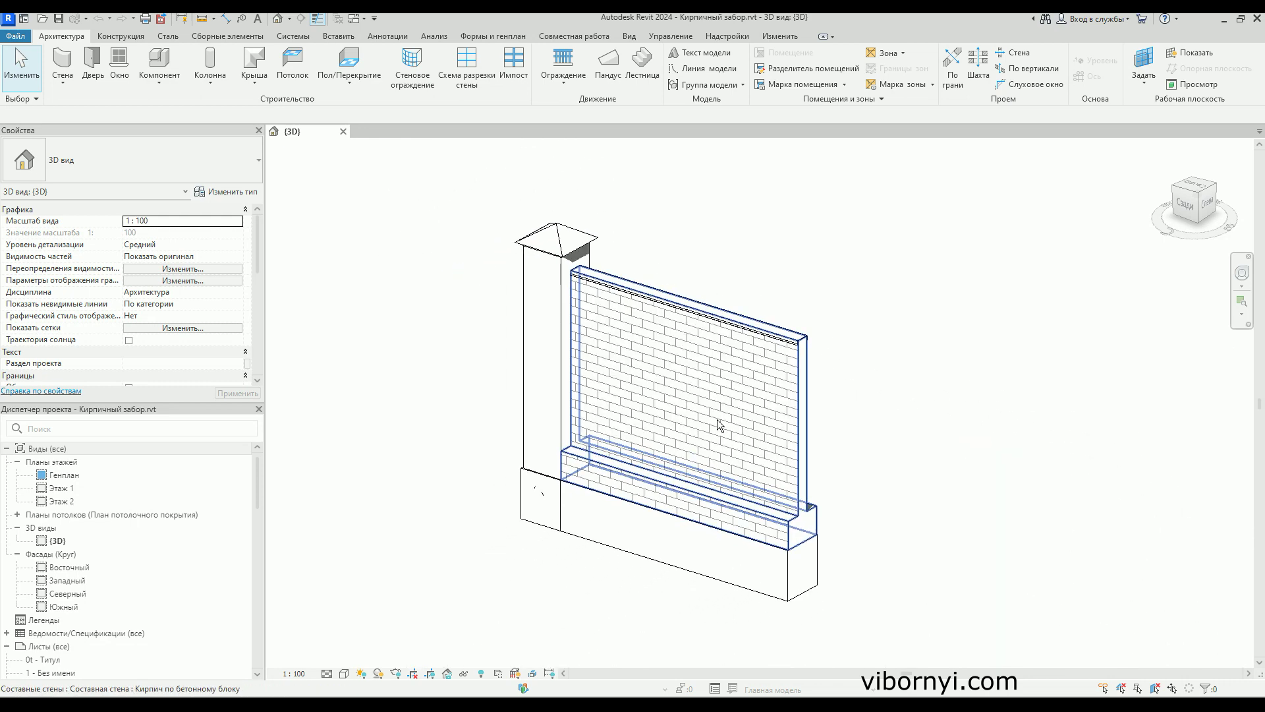
# - Window-select all six fence elements, including wall, column and foundation, and delete them
pyautogui.click(794, 444)
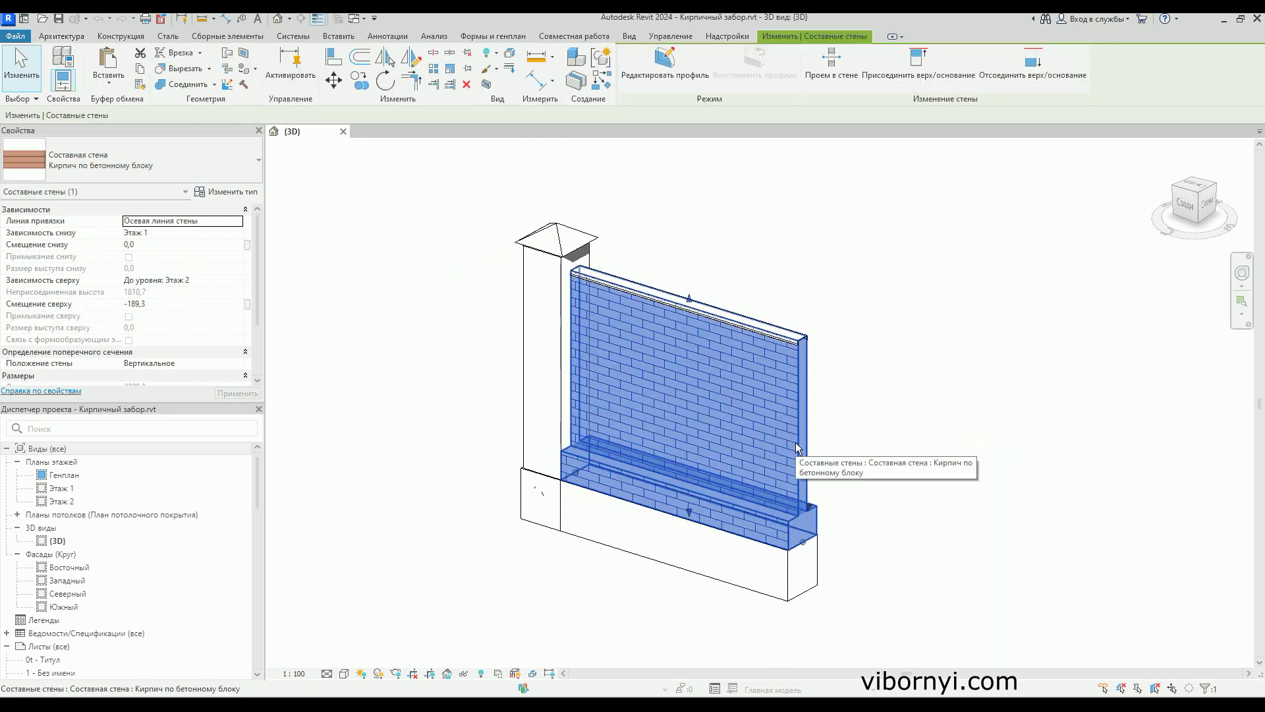
pyautogui.moveTo(794, 445)
pyautogui.keyDown('shift'); pyautogui.mouseDown(button='middle')
pyautogui.moveTo(603, 447)
pyautogui.moveTo(450, 404)
pyautogui.moveTo(500, 452)
pyautogui.moveTo(839, 395)
pyautogui.moveTo(827, 366)
pyautogui.moveTo(919, 445)
pyautogui.mouseUp(button='middle'); pyautogui.keyUp('shift')
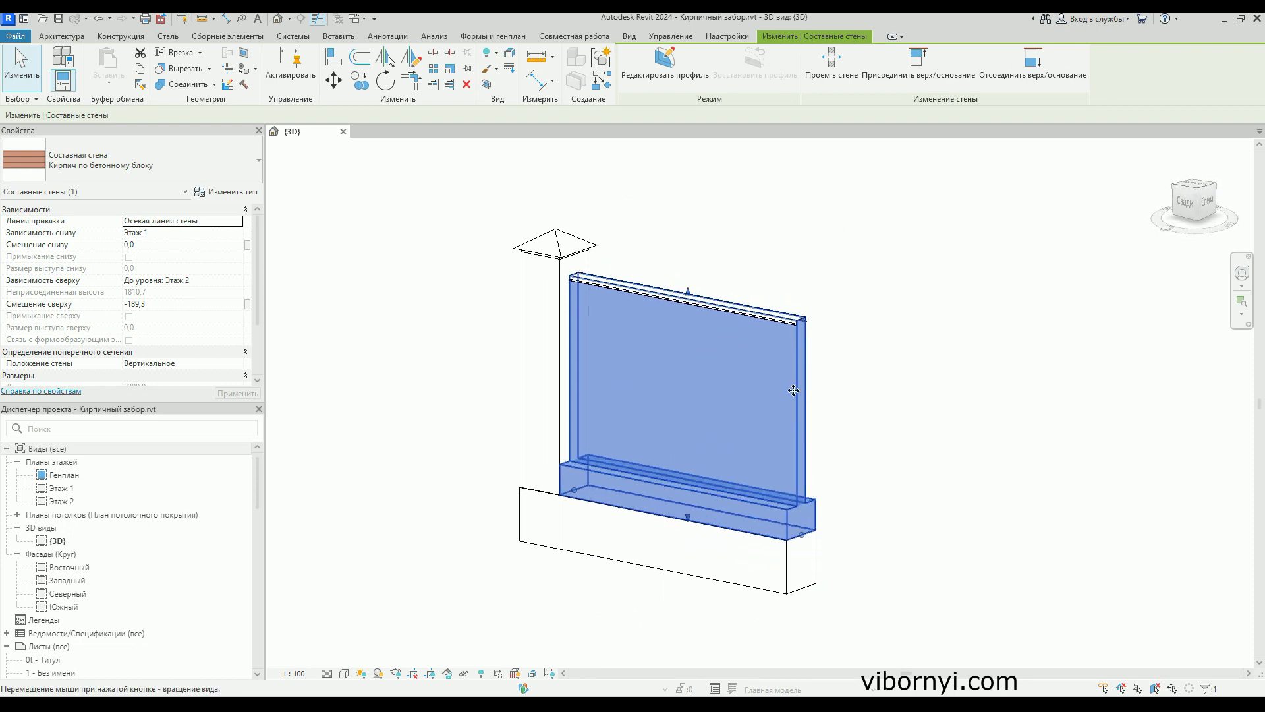
pyautogui.click(919, 446)
pyautogui.moveTo(502, 204); pyautogui.dragTo(901, 648)
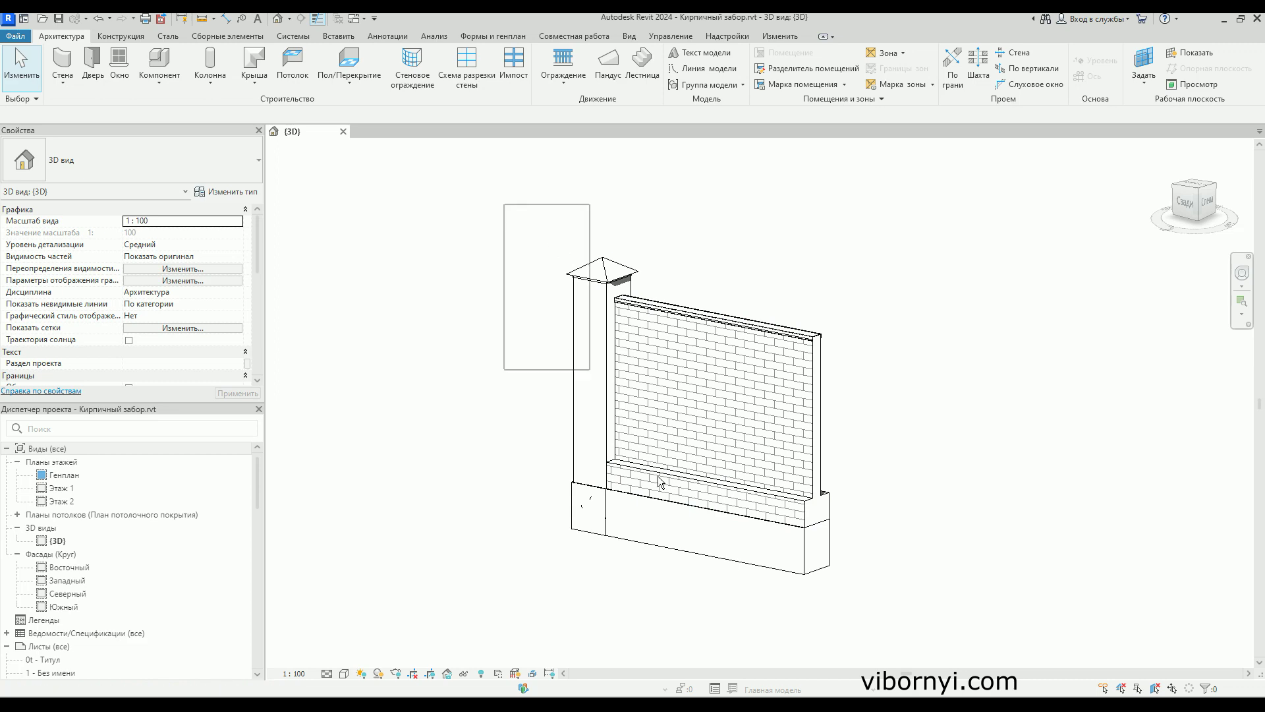
pyautogui.press('Delete')
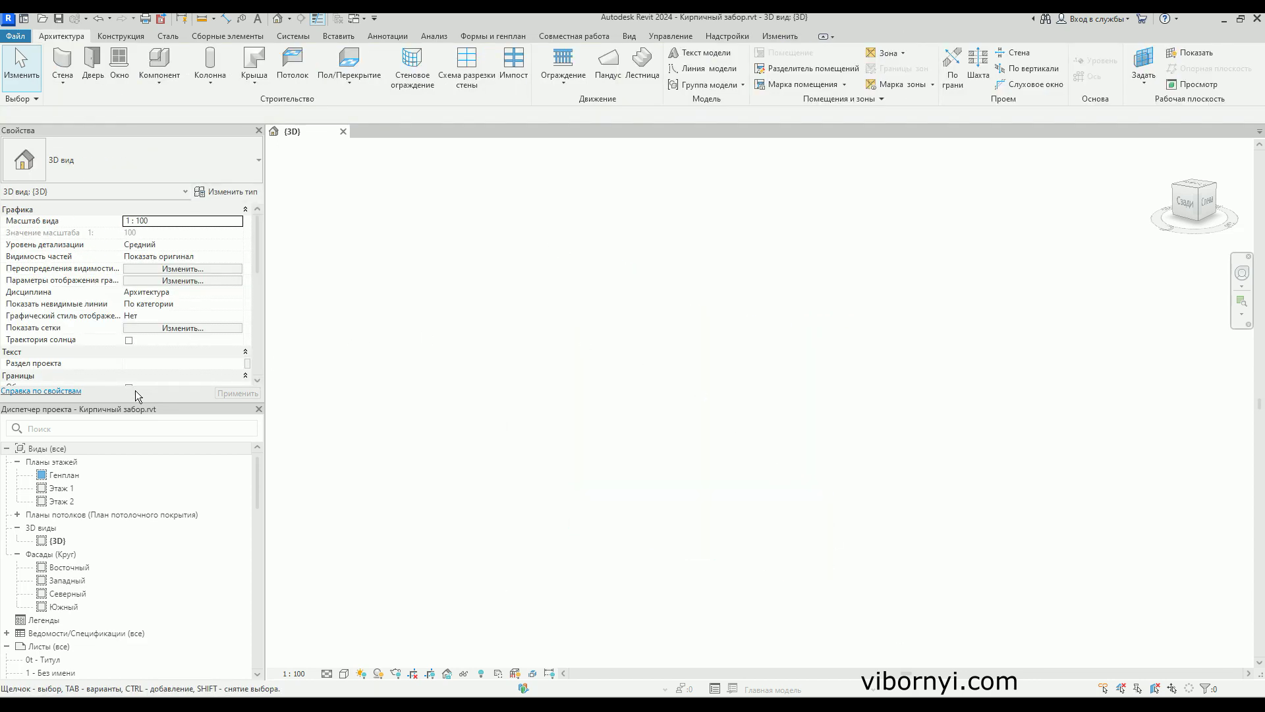
# - Tile the Генплан site plan beside the 3D view and zoom to the property boundary
pyautogui.doubleClick(64, 474)
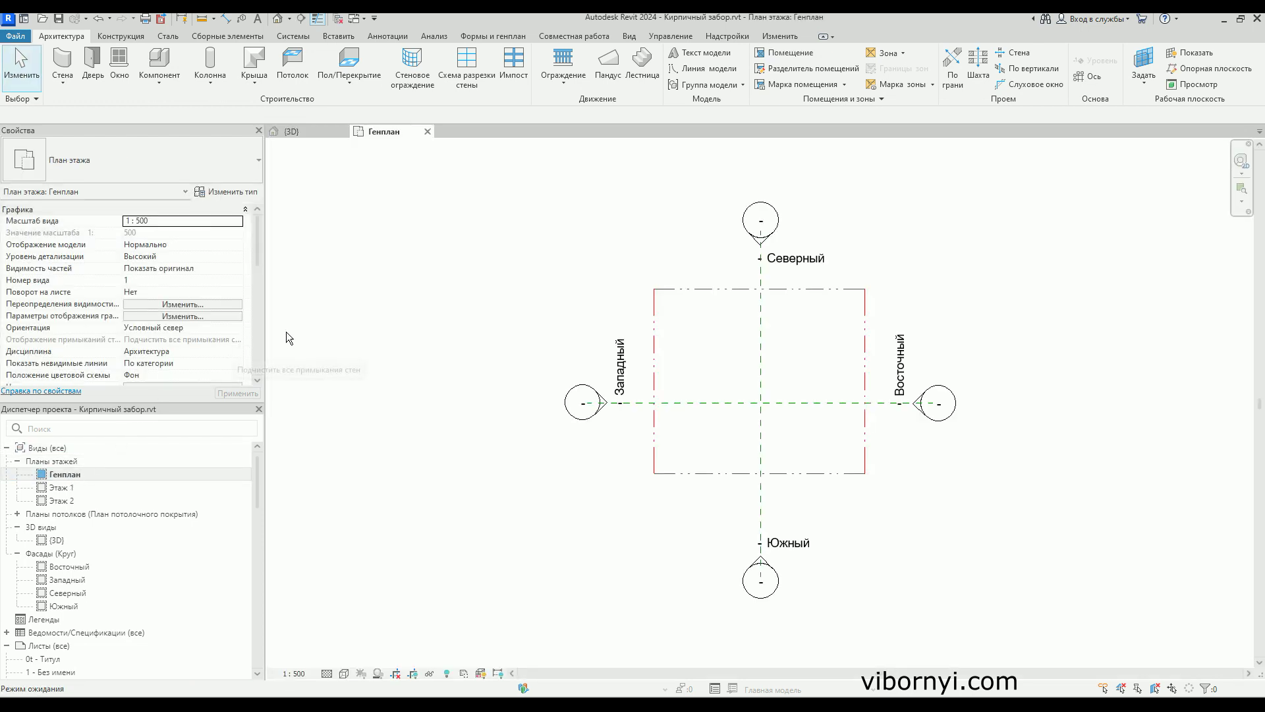
pyautogui.click(629, 37)
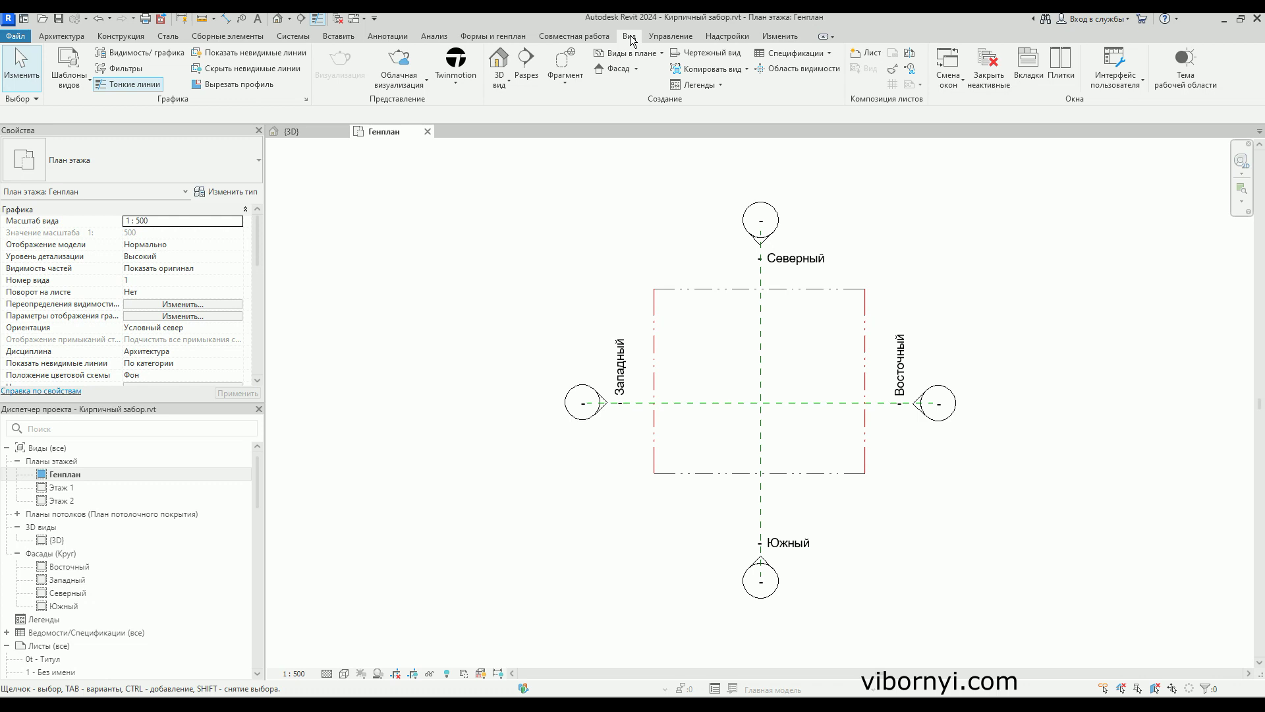
pyautogui.click(1062, 68)
pyautogui.scroll(-3, 480, 333)
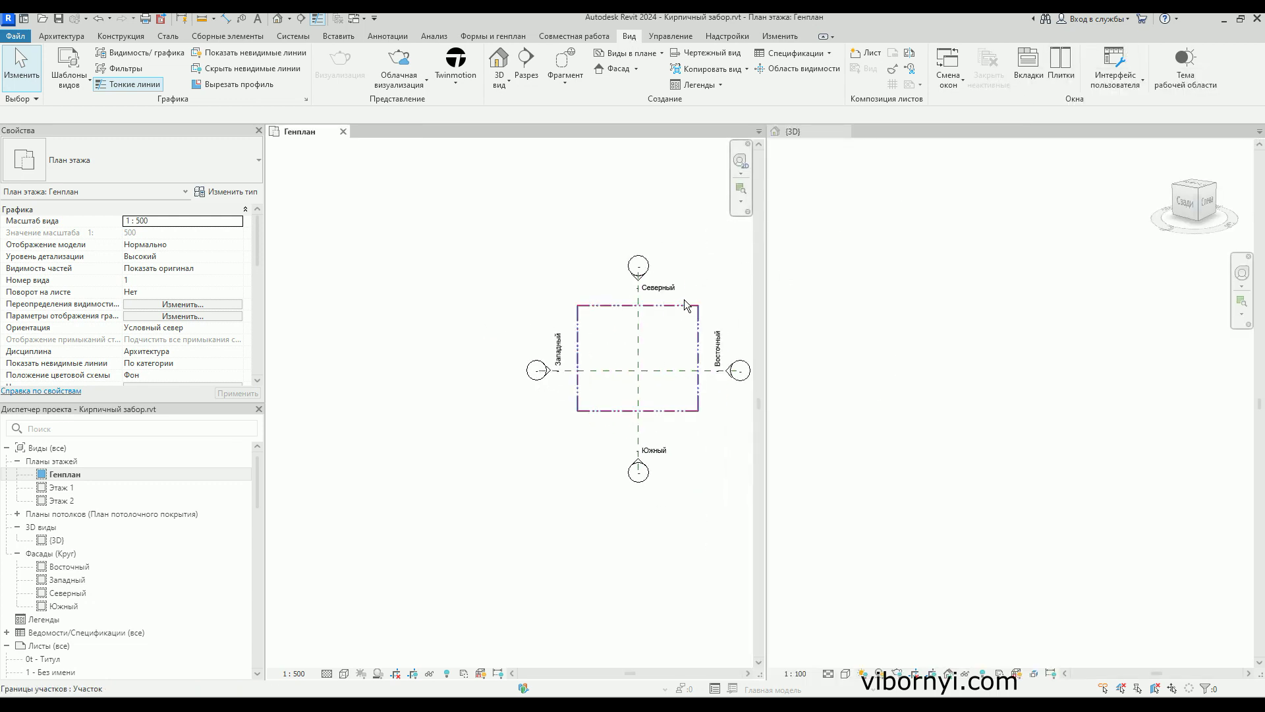
pyautogui.scroll(-1, 461, 355)
pyautogui.scroll(2, 444, 356)
pyautogui.scroll(2, 444, 356)
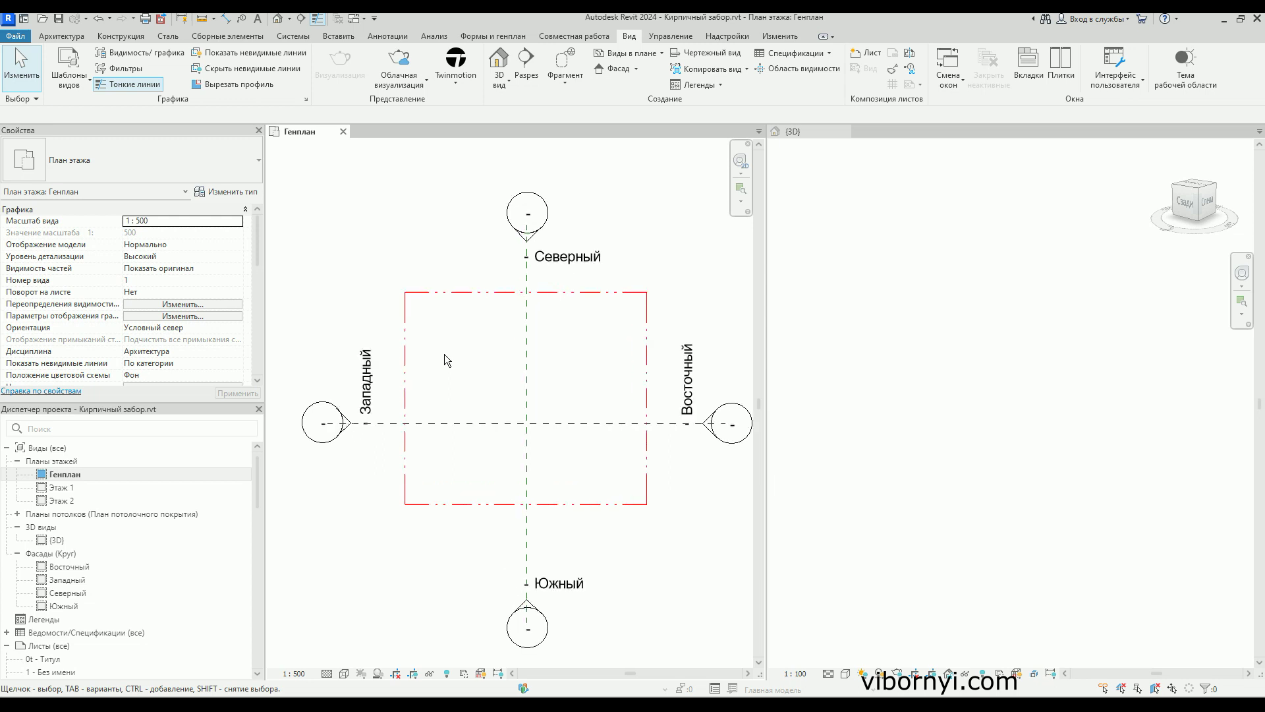
pyautogui.scroll(1, 473, 346)
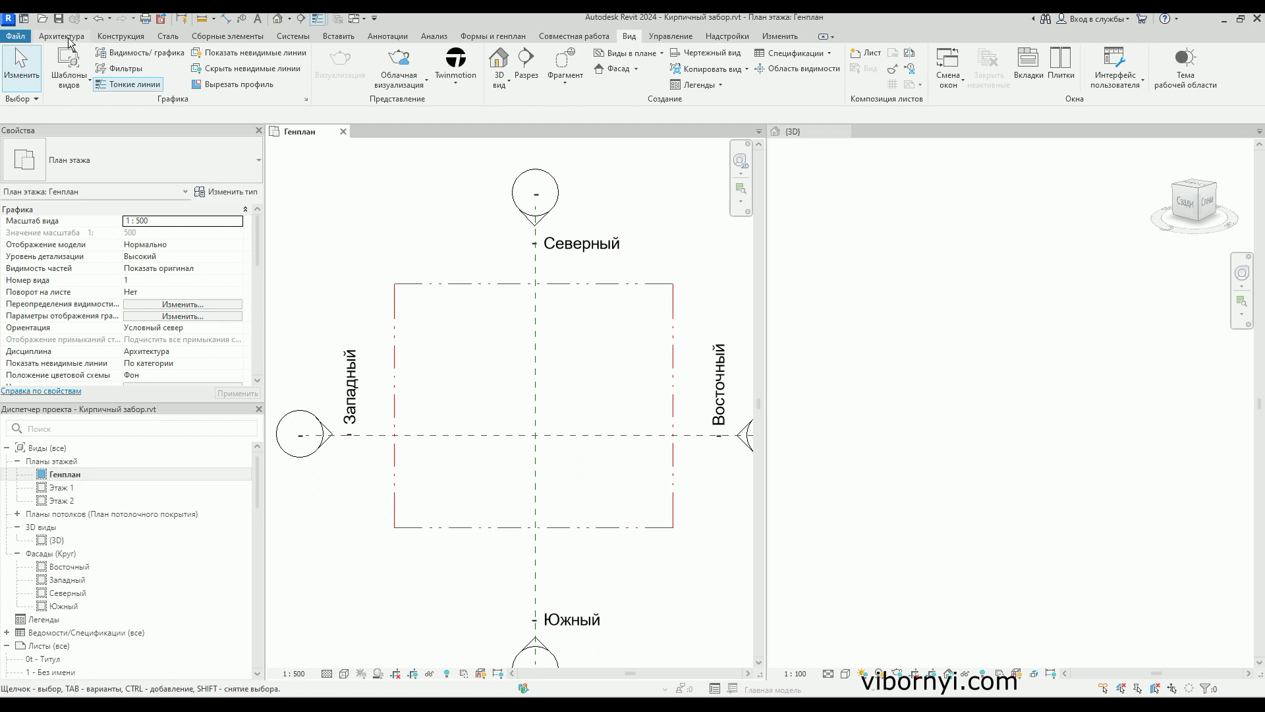
pyautogui.click(419, 527)
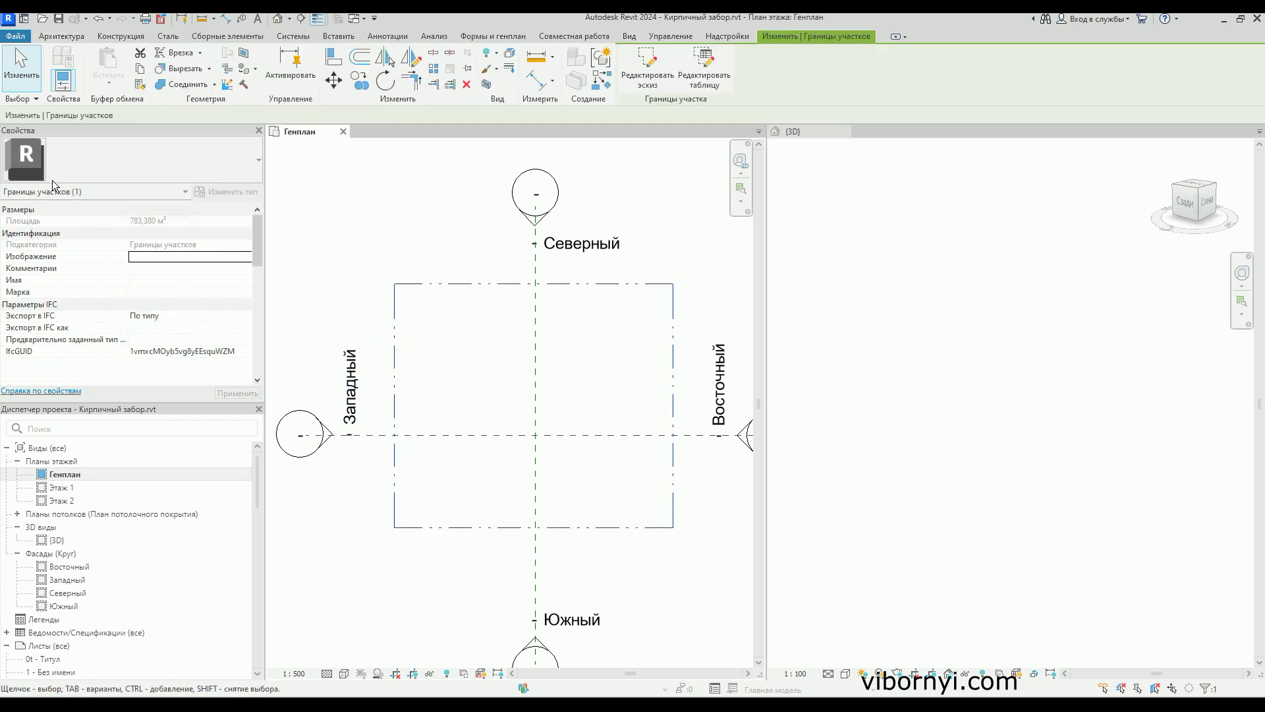
pyautogui.press('Escape')
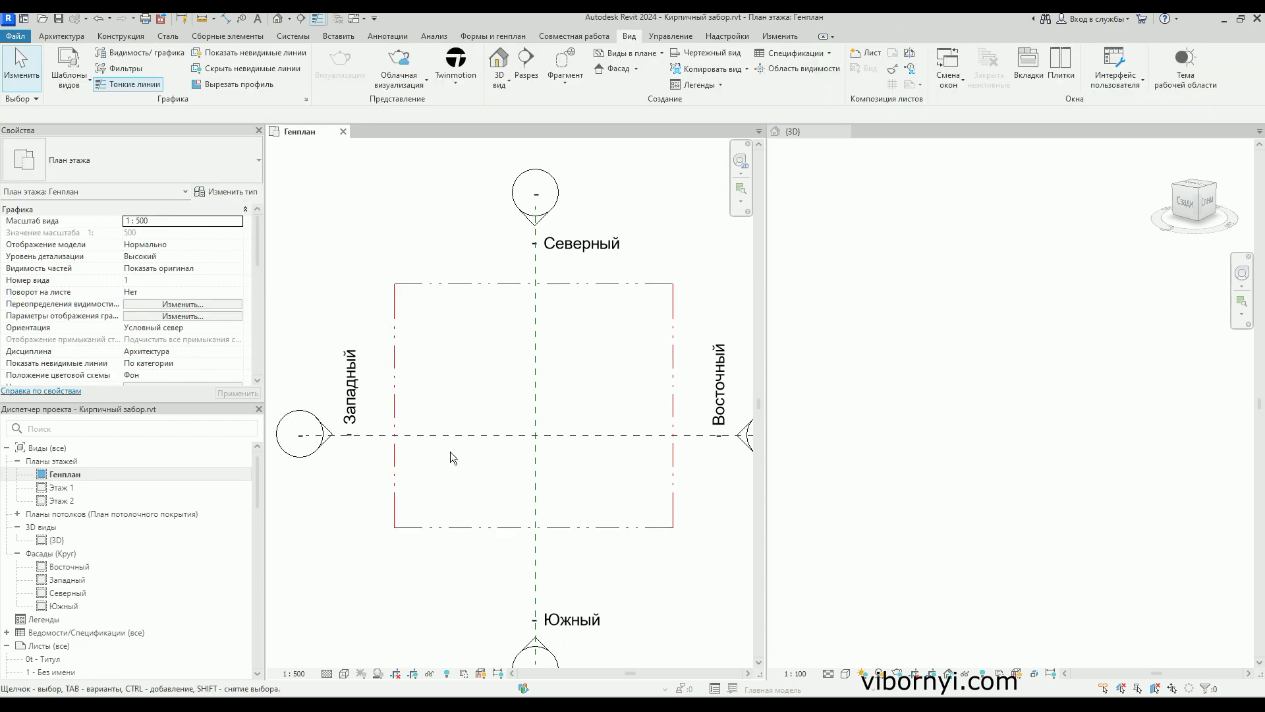
pyautogui.moveTo(450, 455); pyautogui.dragTo(444, 448, button='middle')
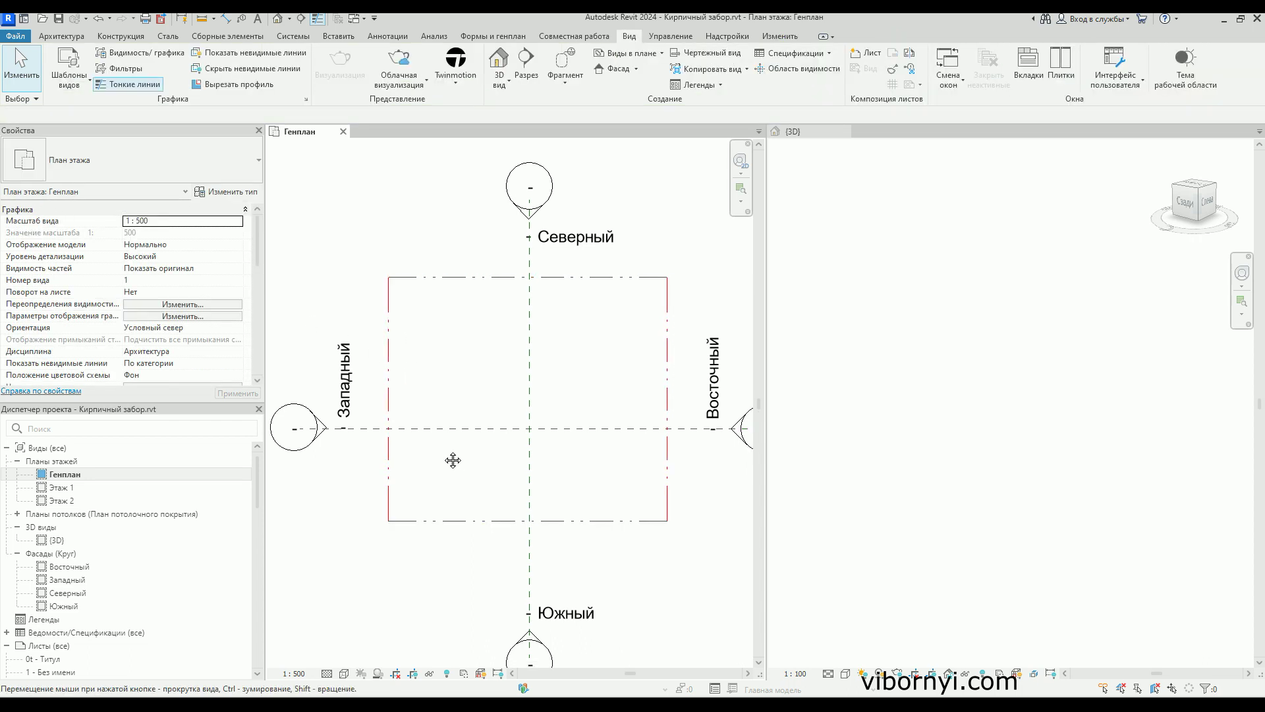
# - Start an architectural wall of type Составная стена: Кирпич по бетонному блоку
pyautogui.click(64, 40)
pyautogui.click(68, 89)
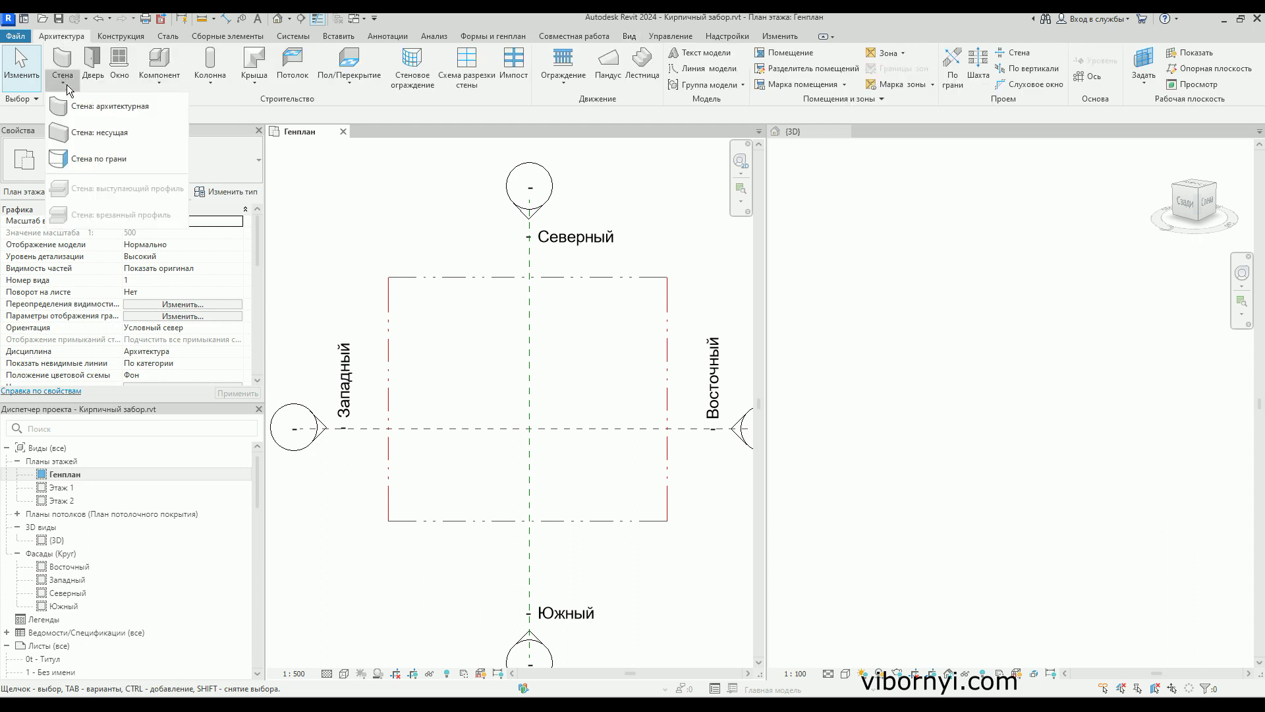
pyautogui.click(81, 106)
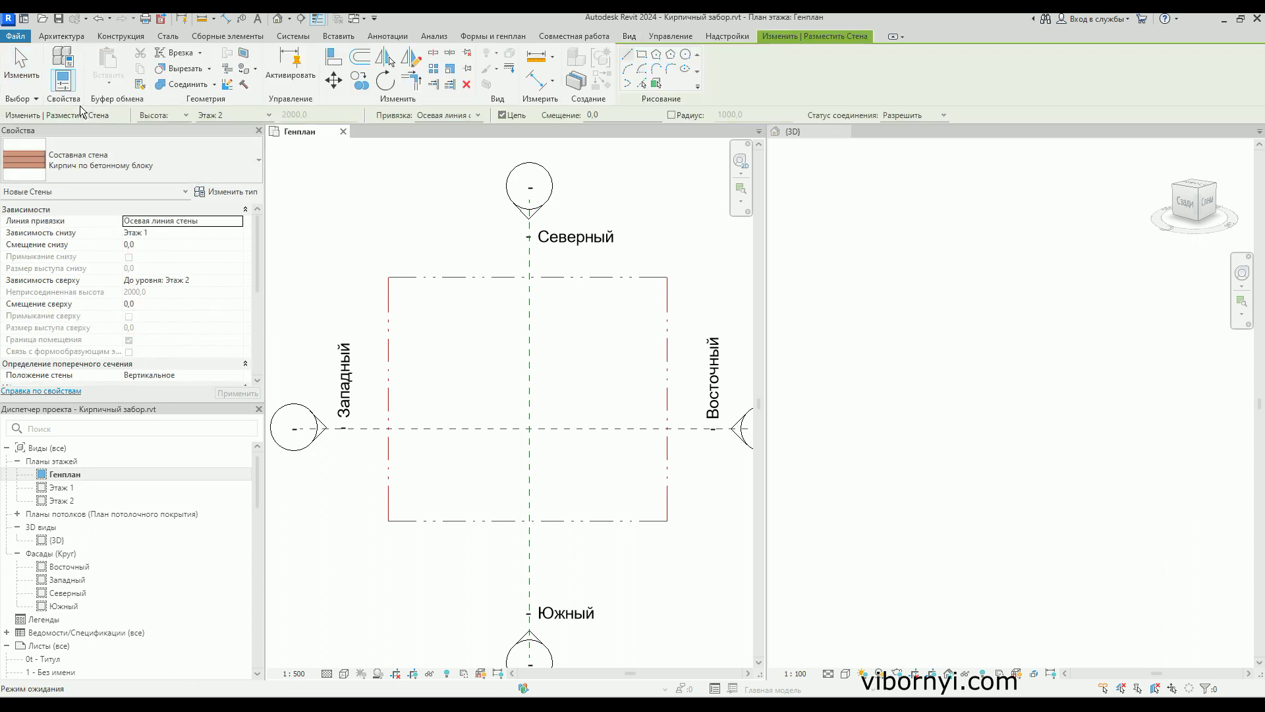
pyautogui.click(260, 160)
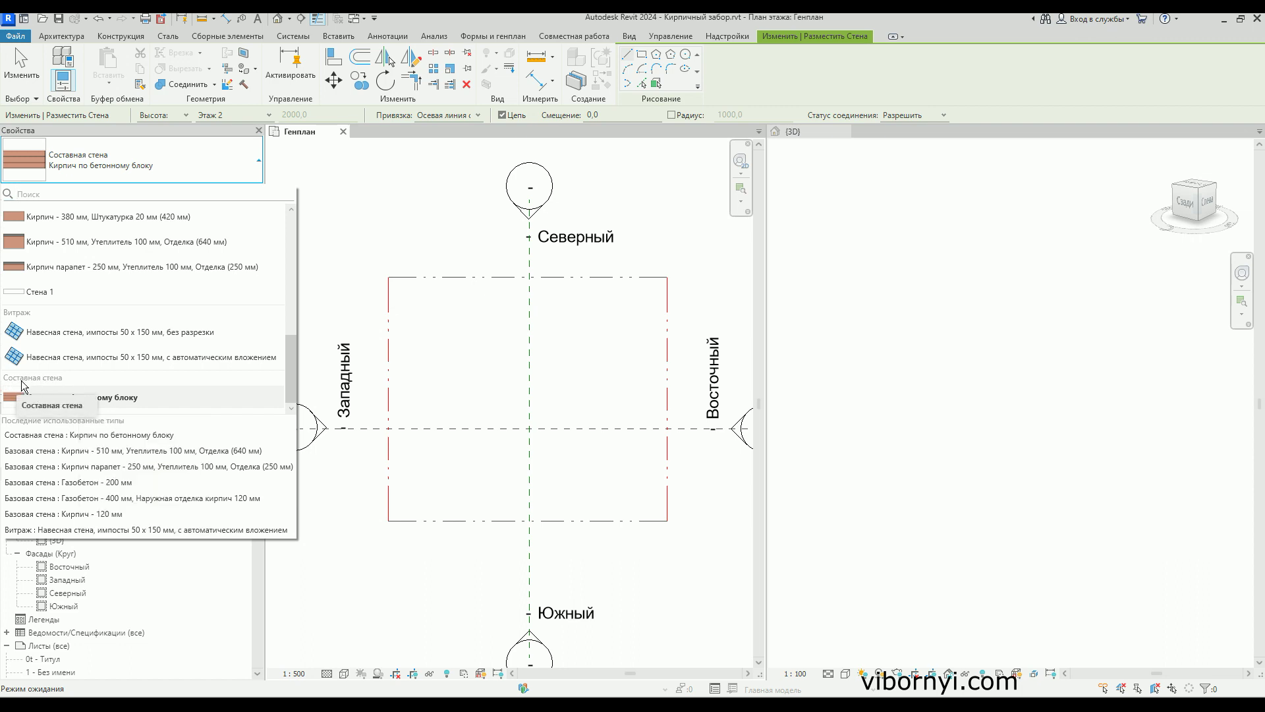
pyautogui.click(101, 397)
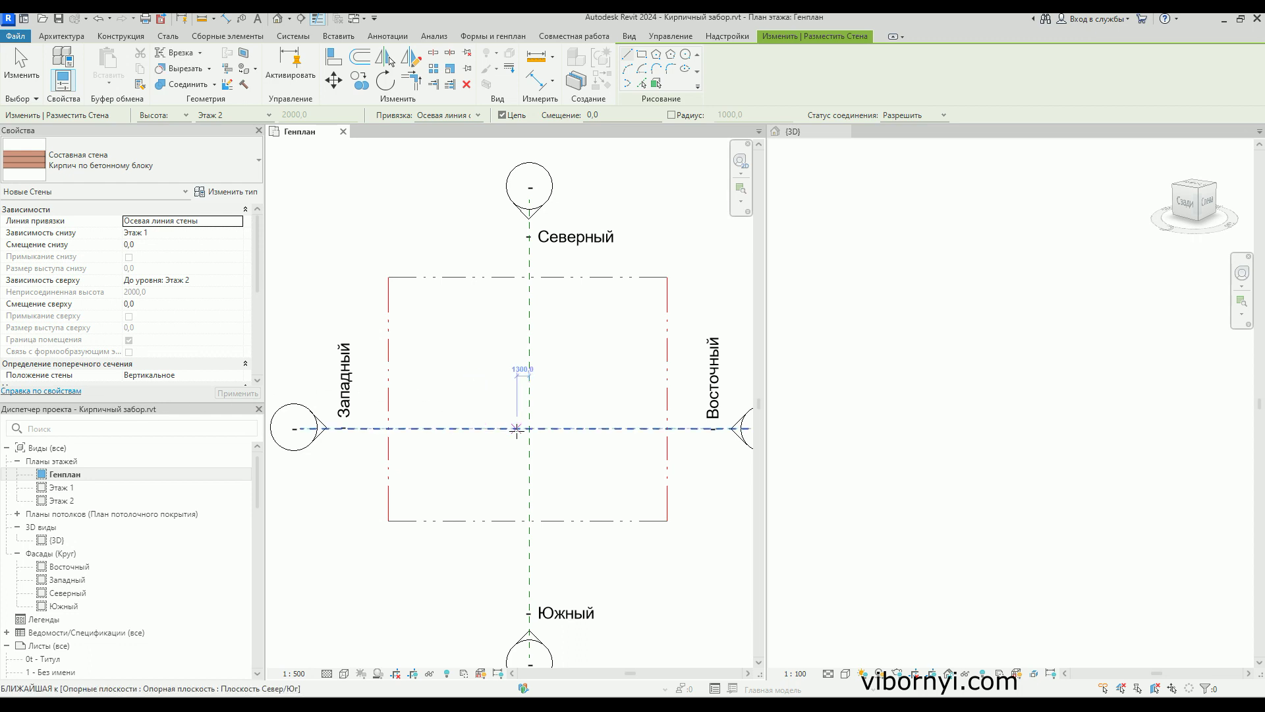
# - Draw a single 2300 mm wall from the boundary's bottom-left corner
pyautogui.scroll(3, 446, 524)
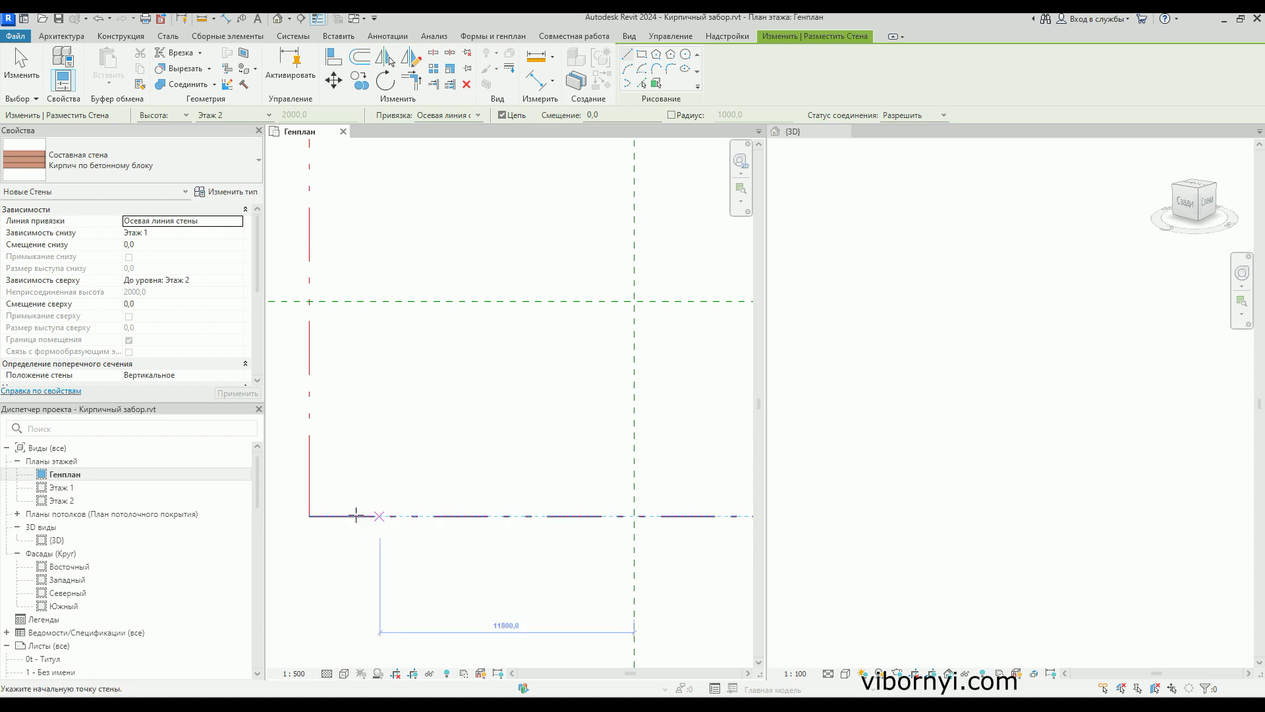
pyautogui.click(309, 516)
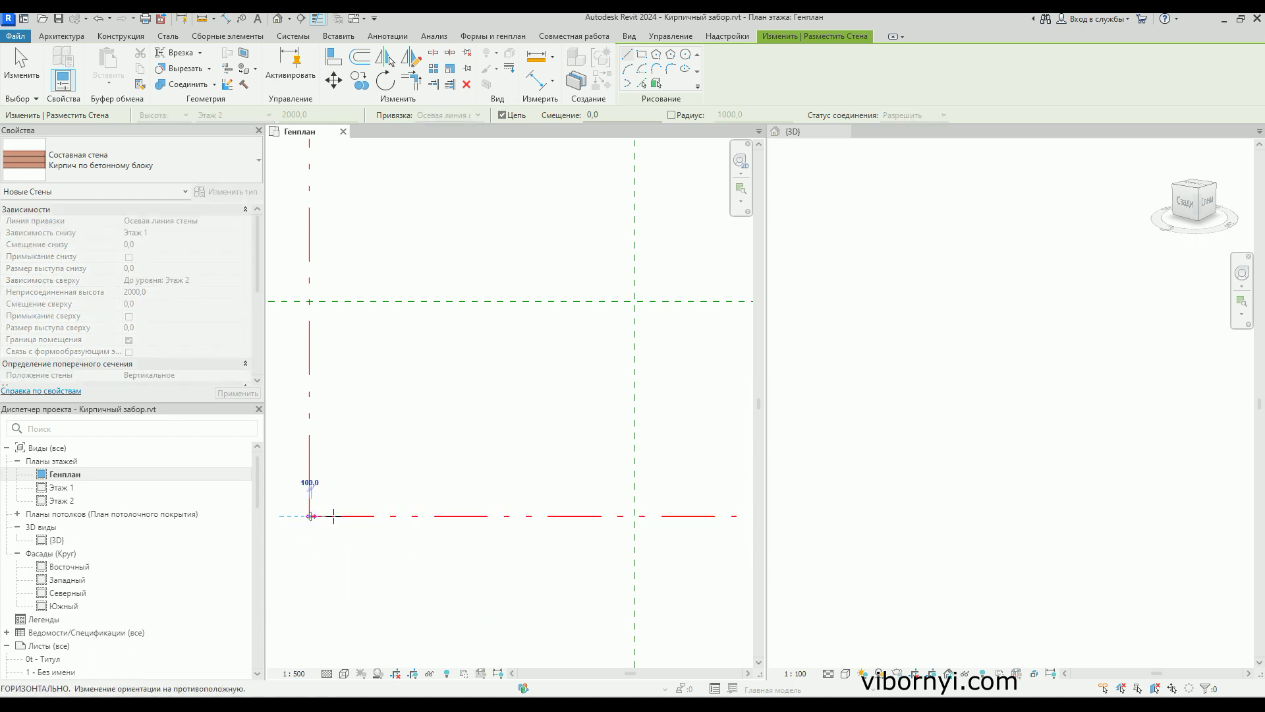
pyautogui.scroll(1, 356, 516)
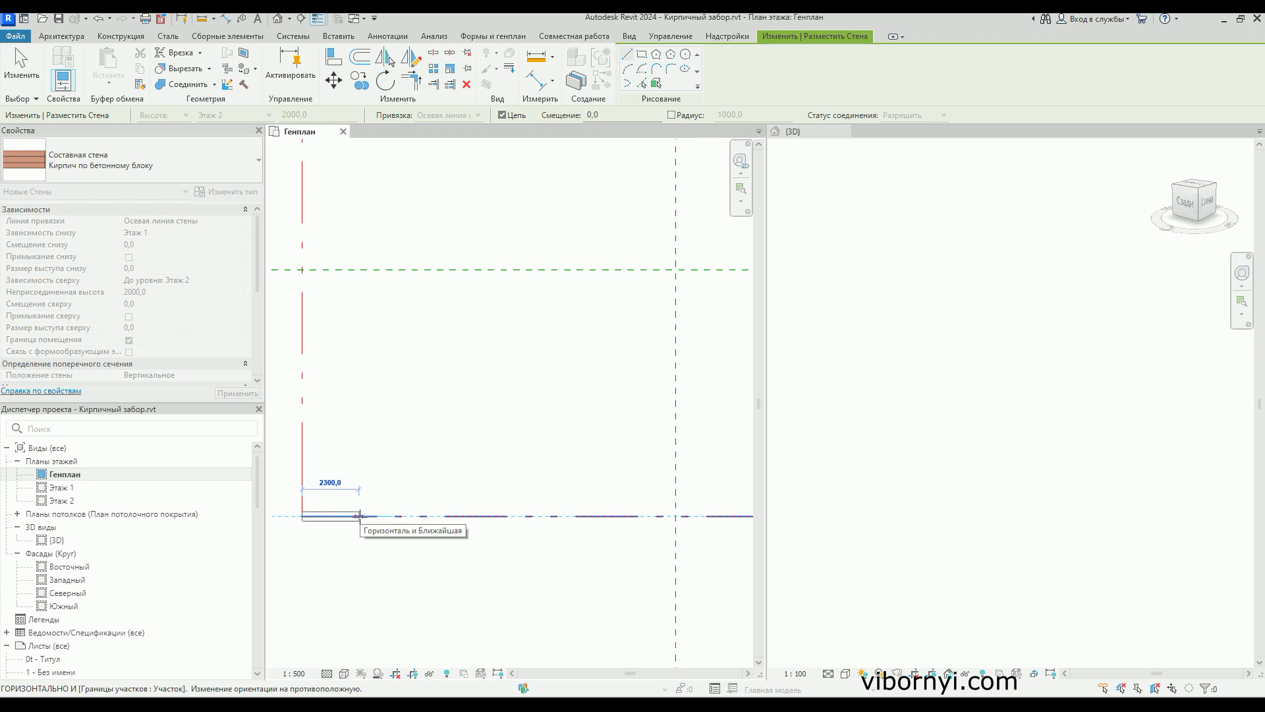
pyautogui.click(360, 516)
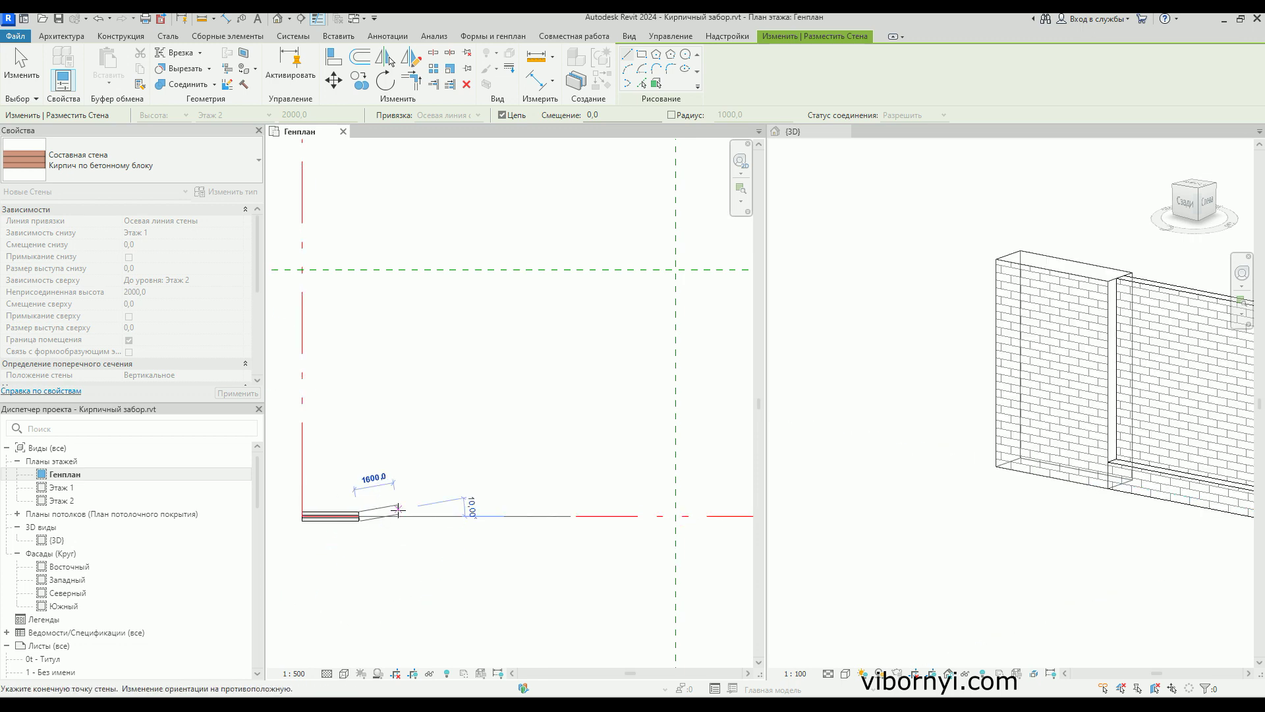
pyautogui.press('Escape')
pyautogui.press('Escape')
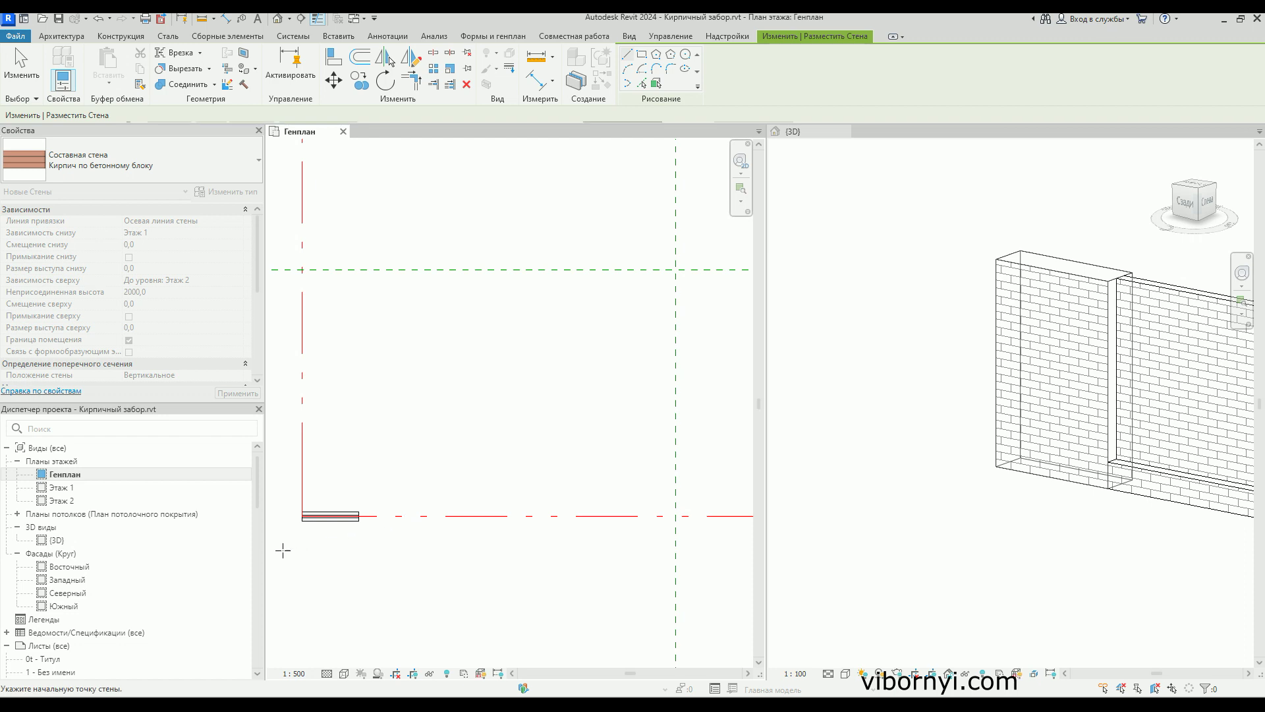
pyautogui.moveTo(322, 545); pyautogui.dragTo(381, 499, button='middle')
pyautogui.scroll(3, 394, 471)
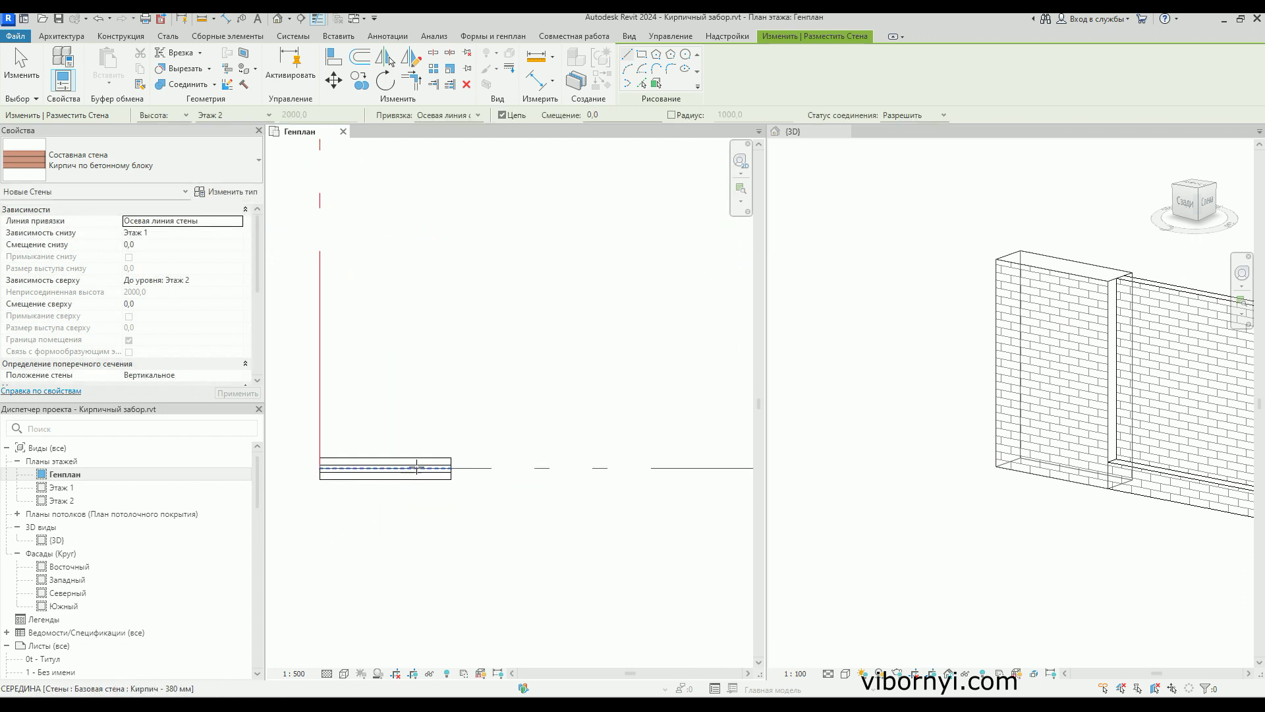
pyautogui.press('Escape')
pyautogui.press('Escape')
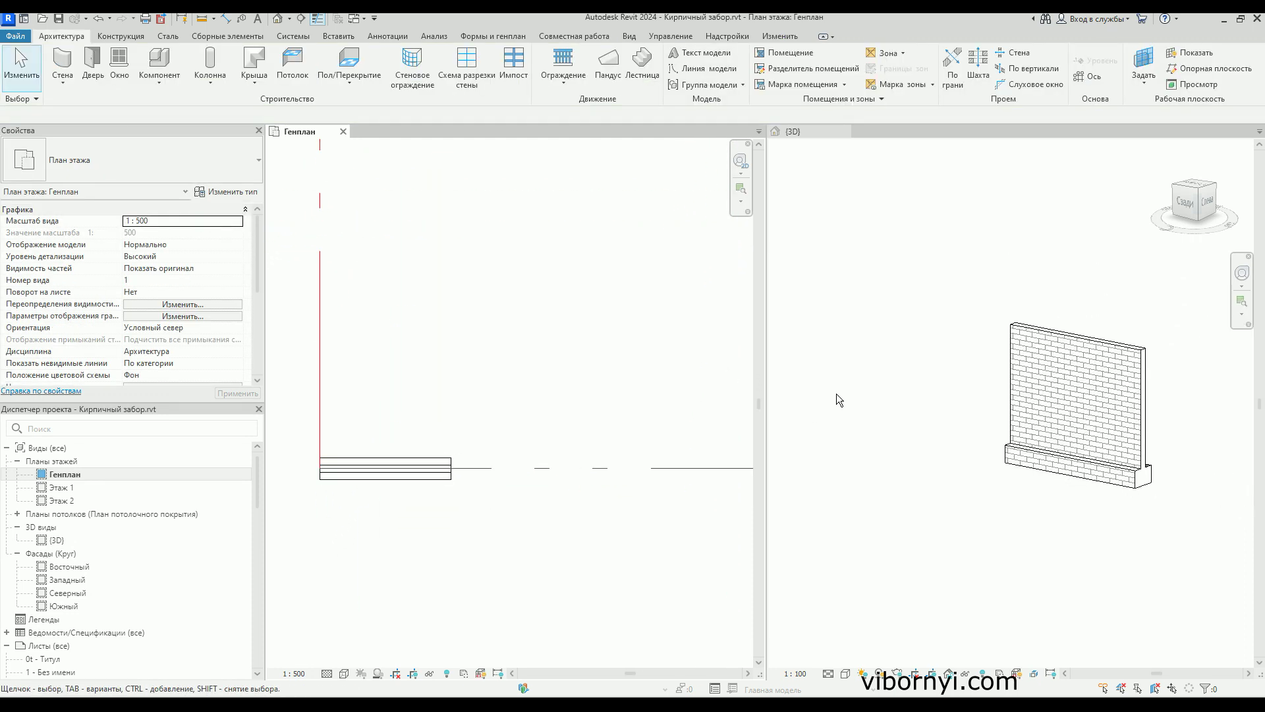
# - Select the new brick wall in the 3D view and open its type properties
pyautogui.click(872, 397)
pyautogui.moveTo(955, 389); pyautogui.dragTo(873, 405, button='middle')
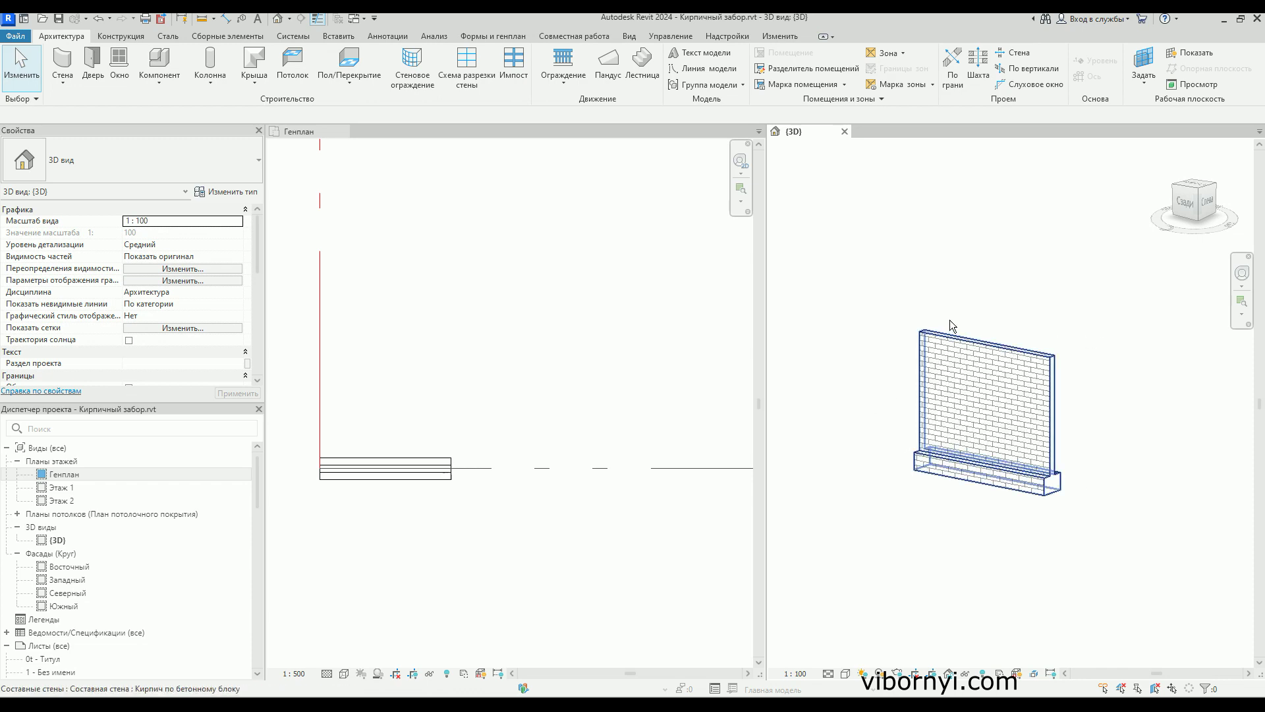
pyautogui.scroll(3, 922, 472)
pyautogui.scroll(1, 932, 448)
pyautogui.click(932, 447)
pyautogui.scroll(-2, 860, 429)
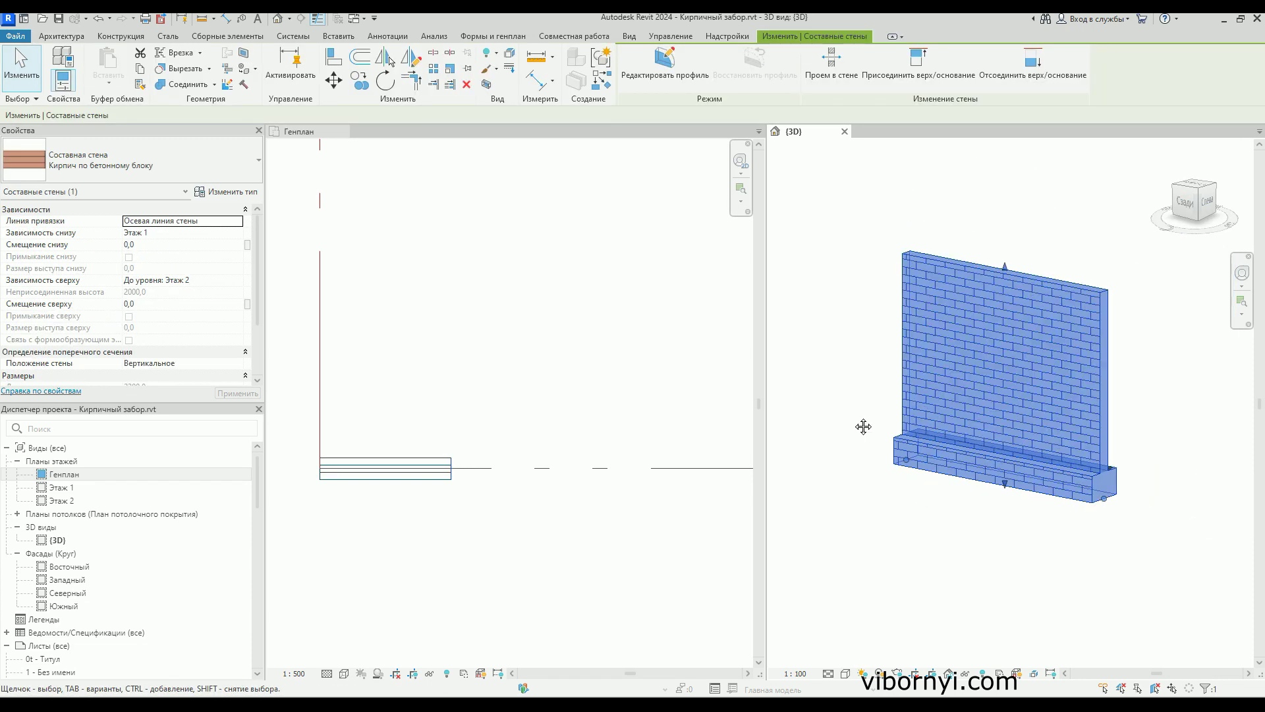
pyautogui.click(257, 191)
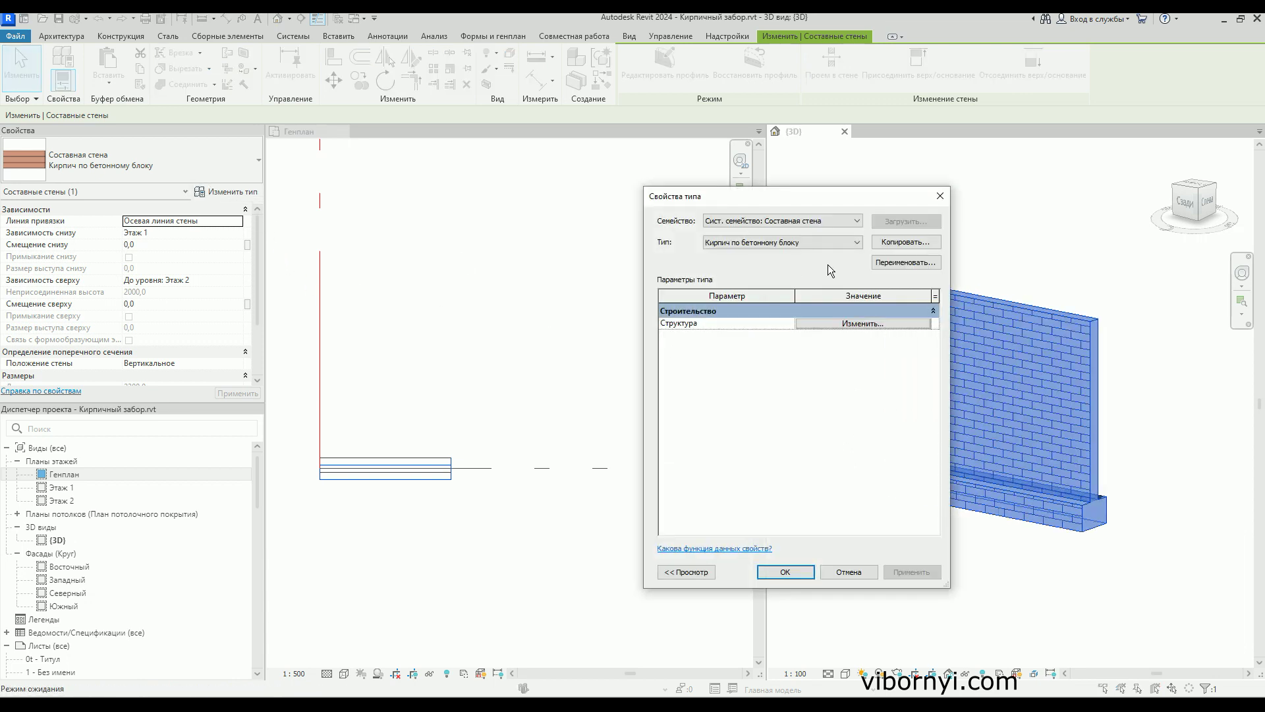
# - Duplicate the wall type under the new name Кирпич
pyautogui.click(905, 242)
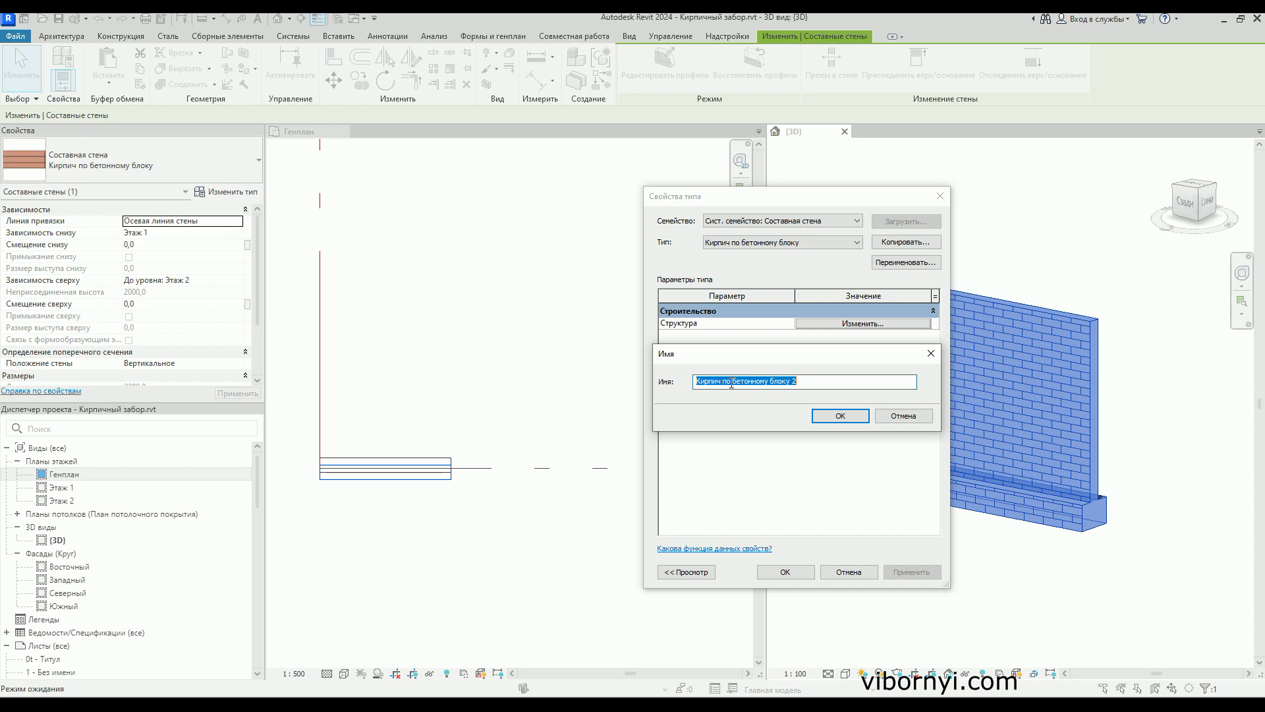
pyautogui.click(723, 381)
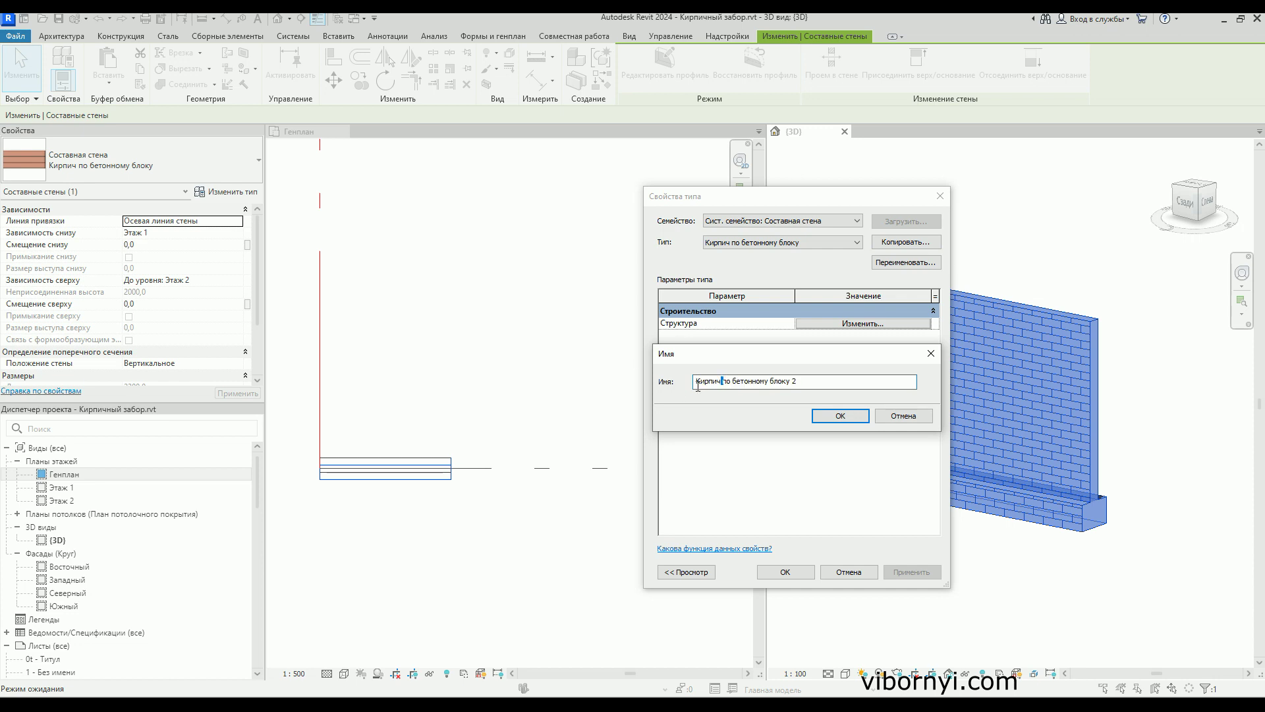
pyautogui.moveTo(731, 380); pyautogui.dragTo(799, 381)
pyautogui.press('Delete')
pyautogui.click(836, 419)
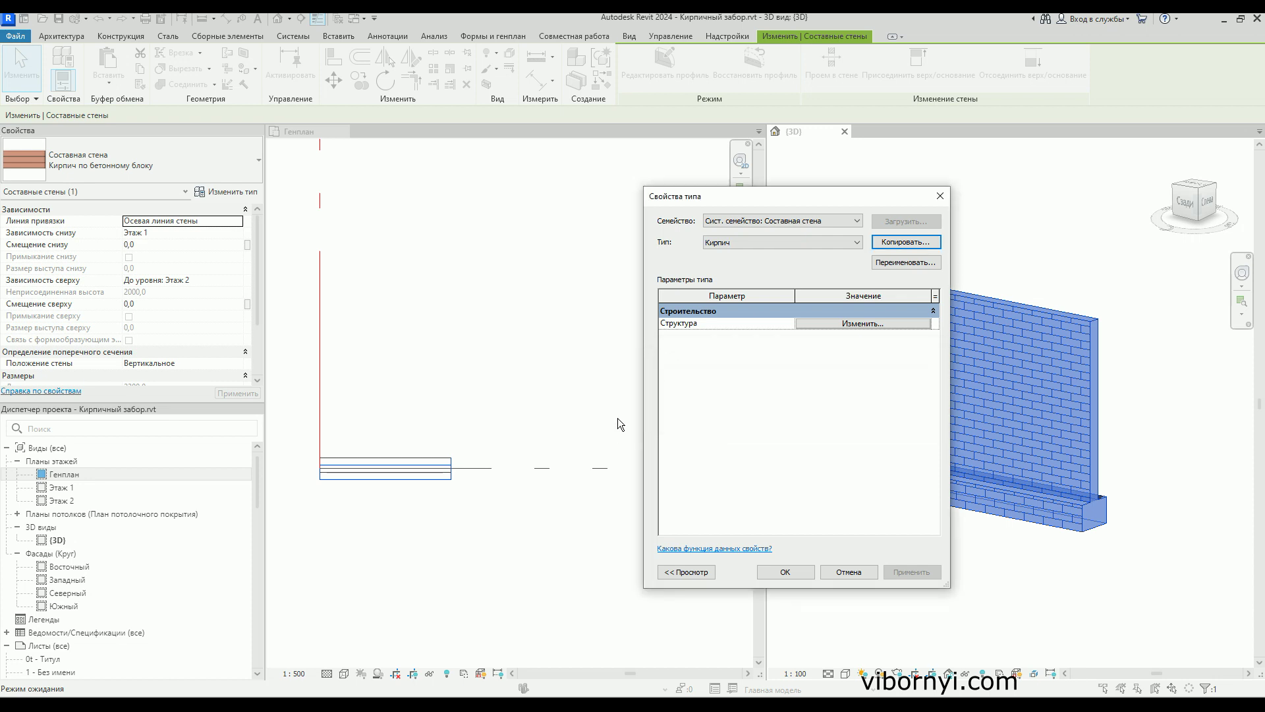
pyautogui.click(842, 323)
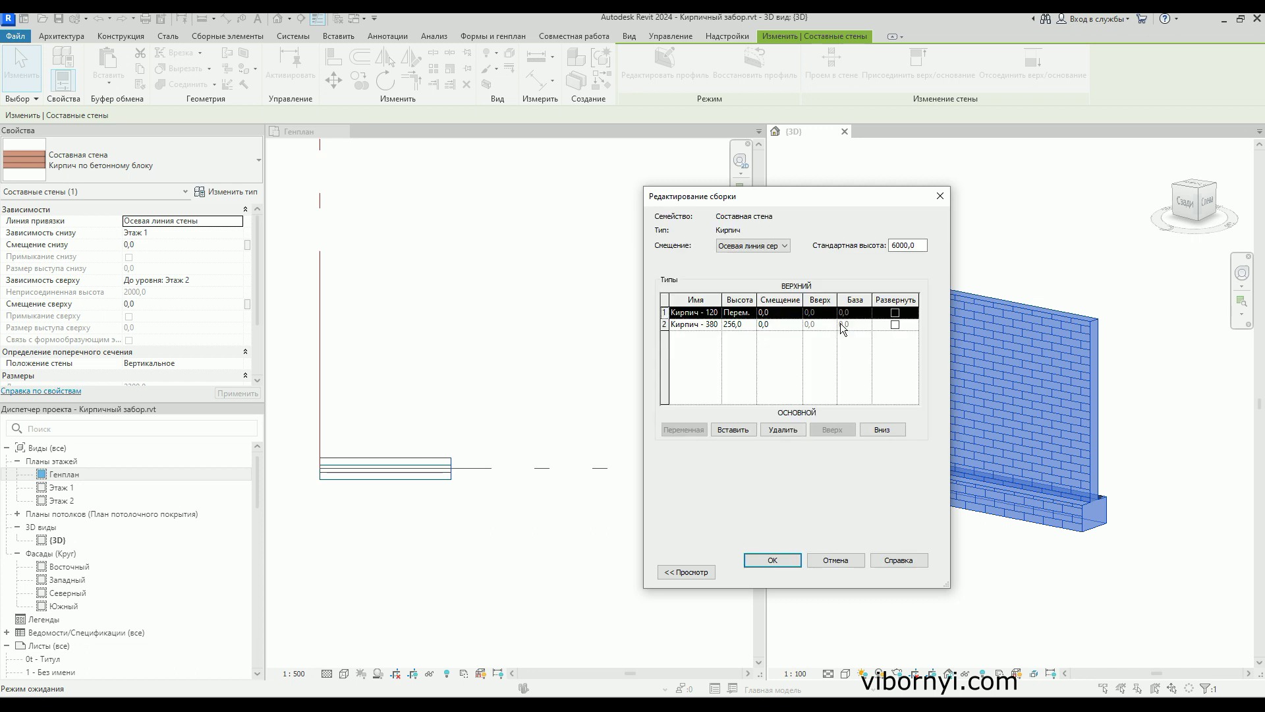
# - Set the upper section to Кирпич - 120 мм and the lower to Кирпич - 380 мм, 400 mm high
pyautogui.click(708, 312)
pyautogui.click(716, 313)
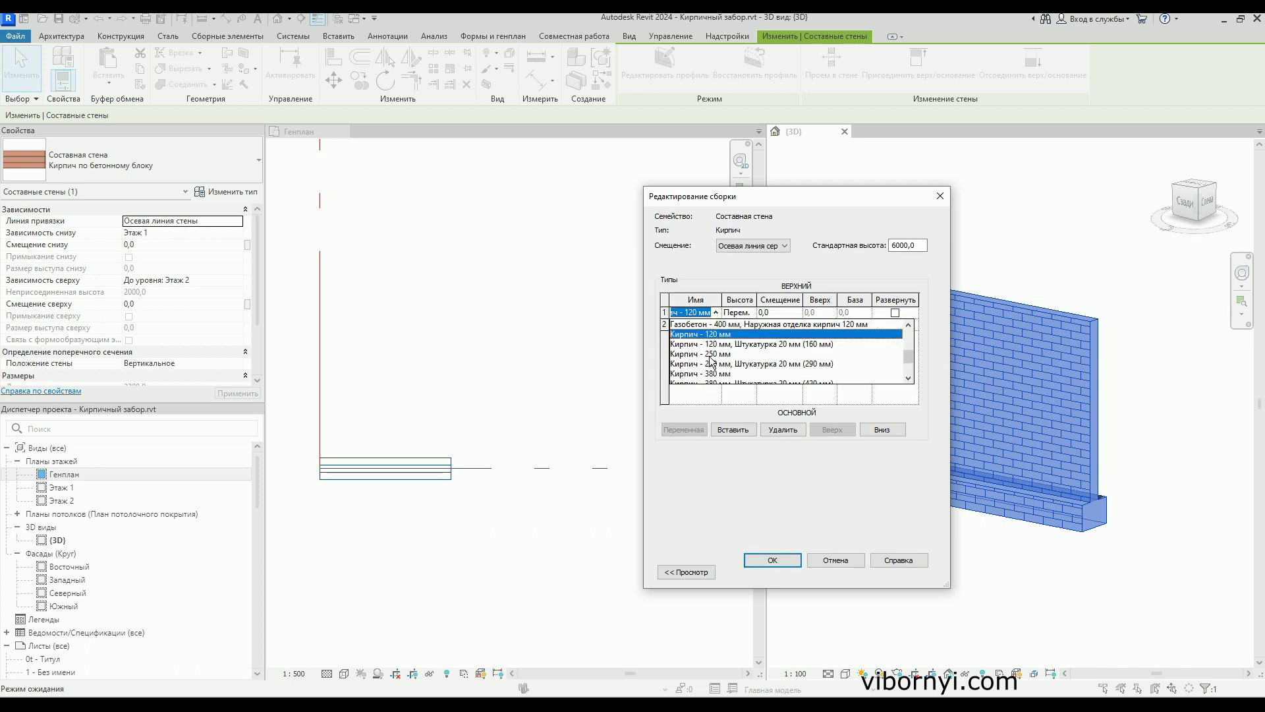
pyautogui.moveTo(908, 359)
pyautogui.mouseDown()
pyautogui.moveTo(910, 343)
pyautogui.moveTo(910, 357)
pyautogui.mouseUp()
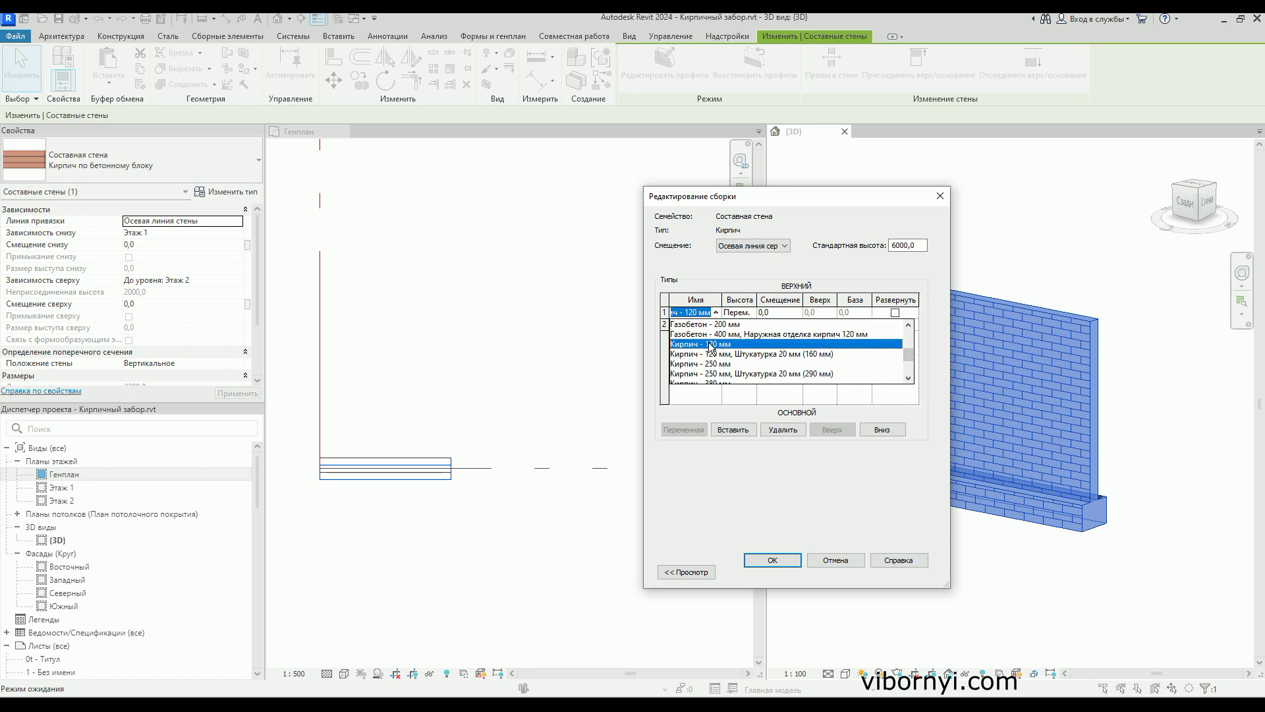
pyautogui.click(733, 477)
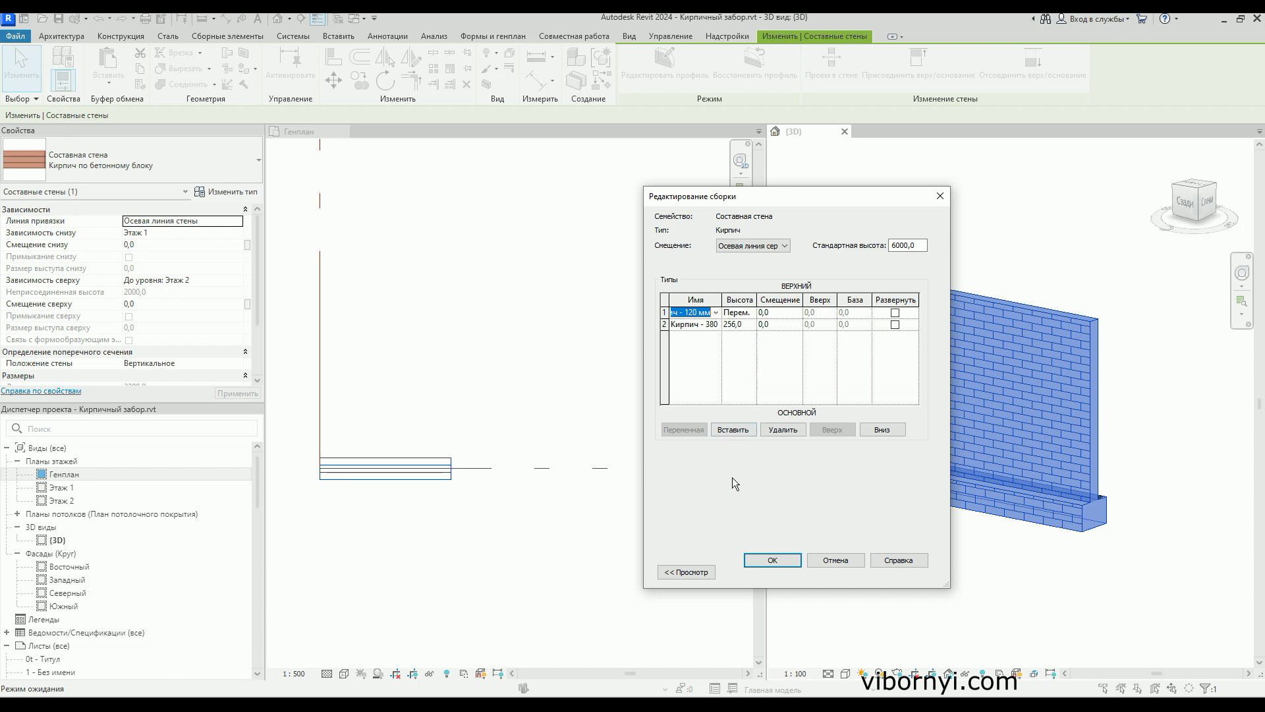
pyautogui.click(686, 324)
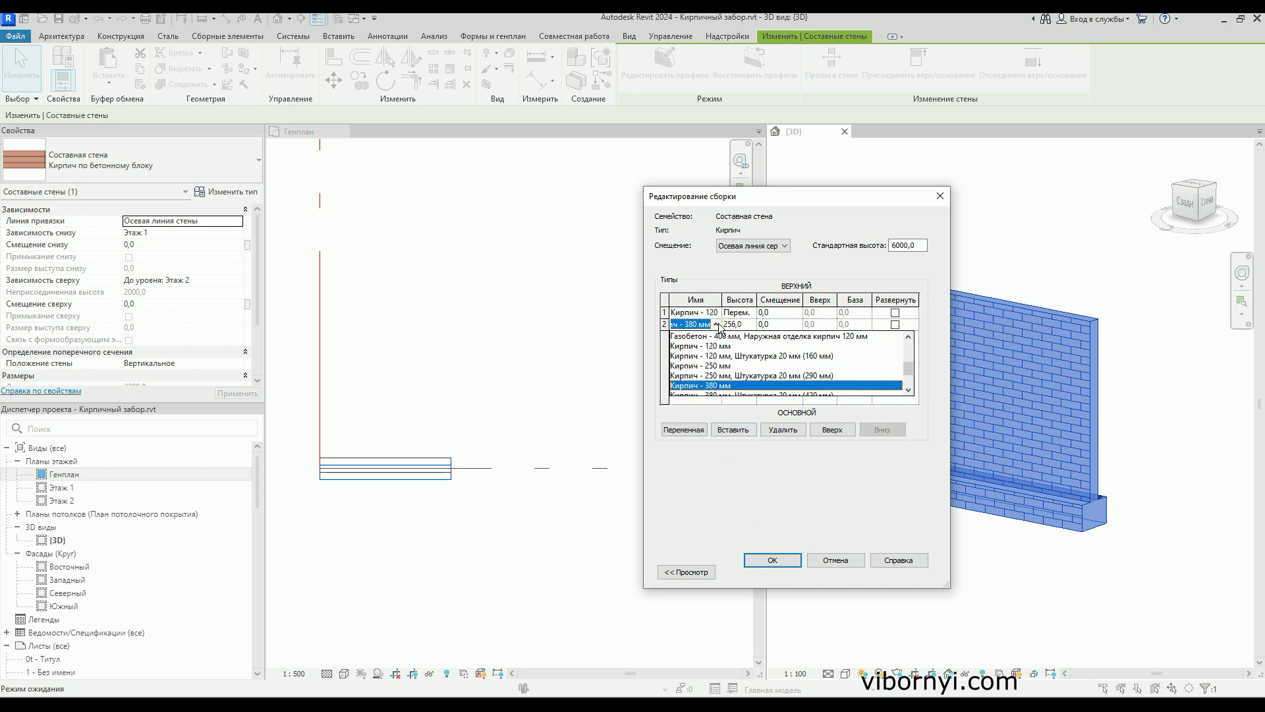
pyautogui.scroll(-1, 709, 353)
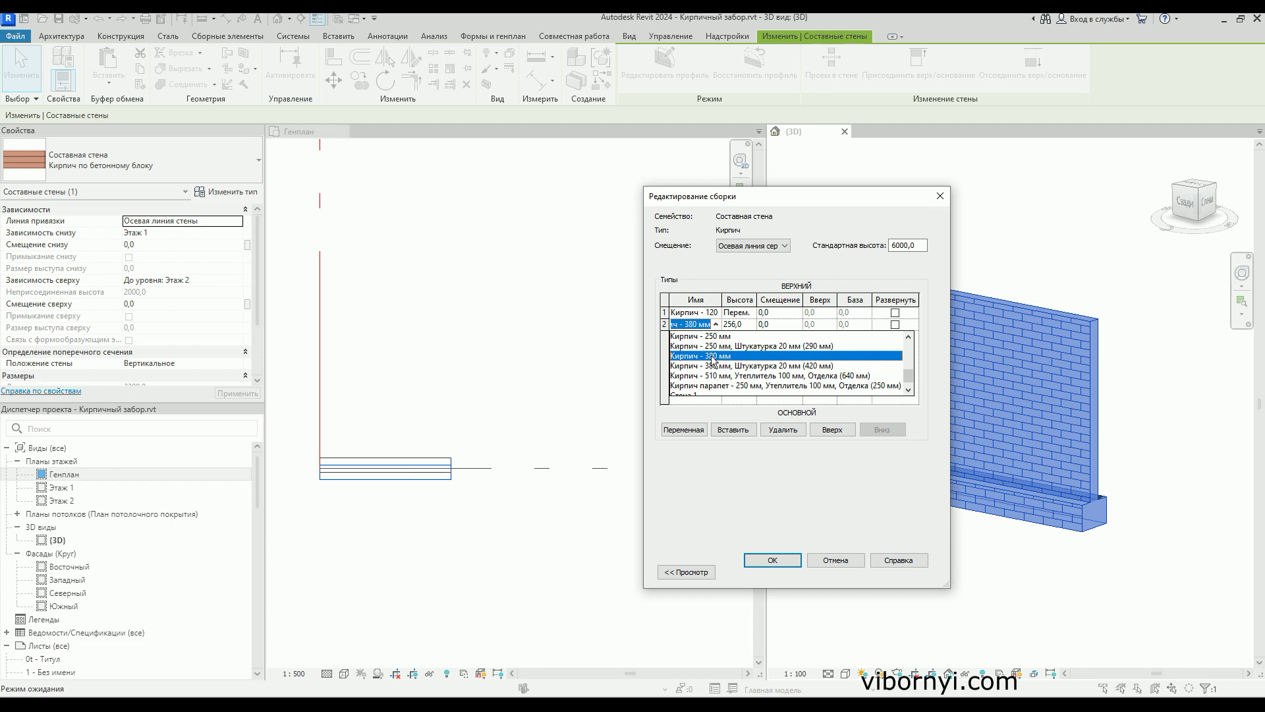
pyautogui.click(760, 565)
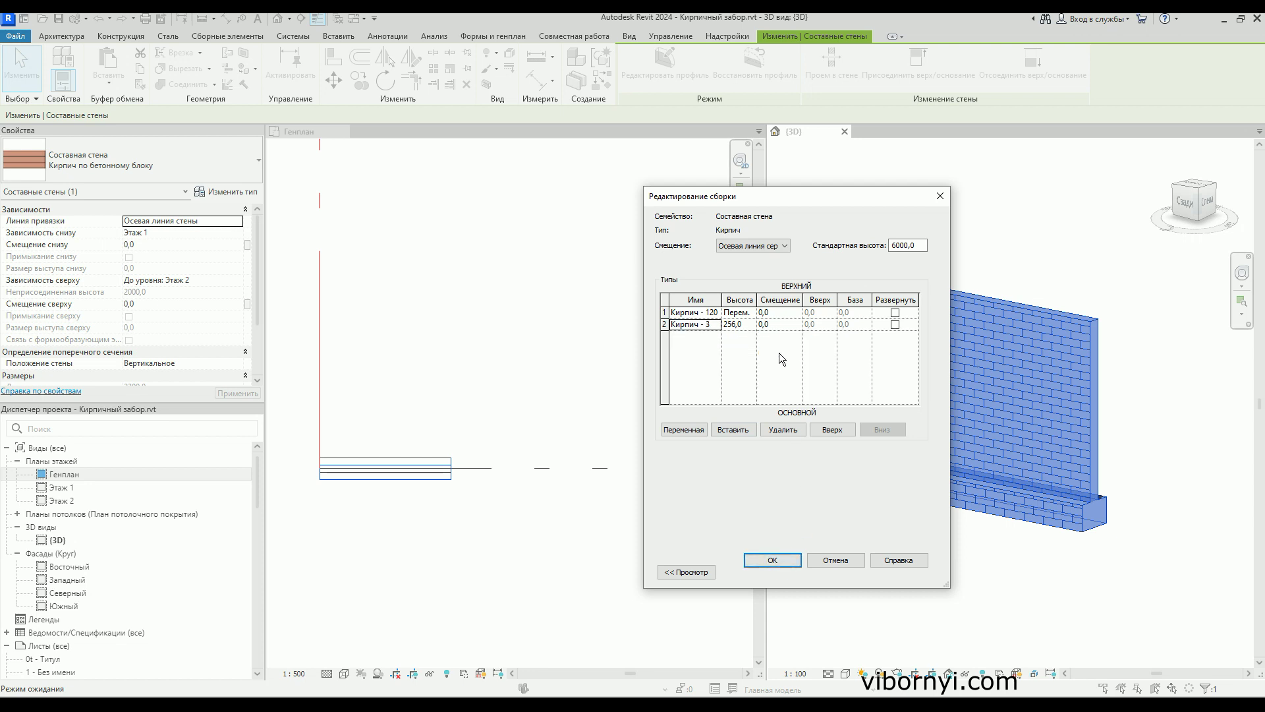
pyautogui.click(751, 324)
pyautogui.write('4')
pyautogui.write('00')
pyautogui.click(768, 562)
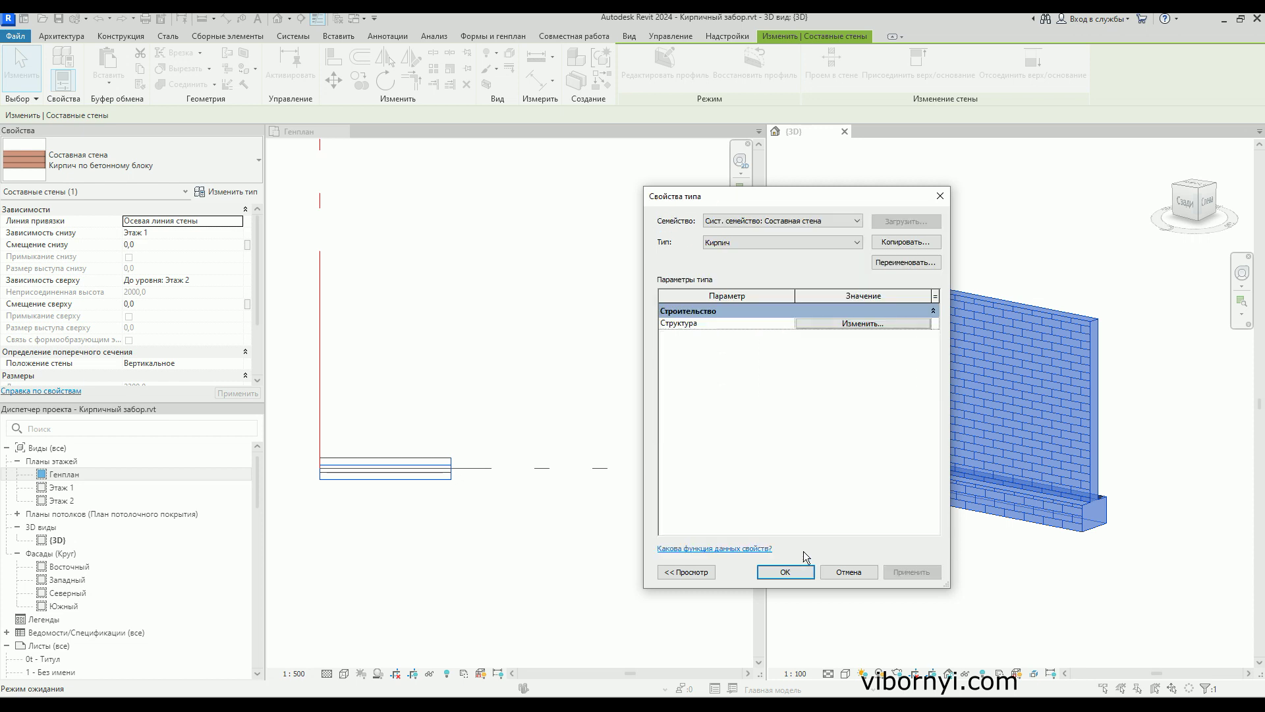
pyautogui.click(784, 571)
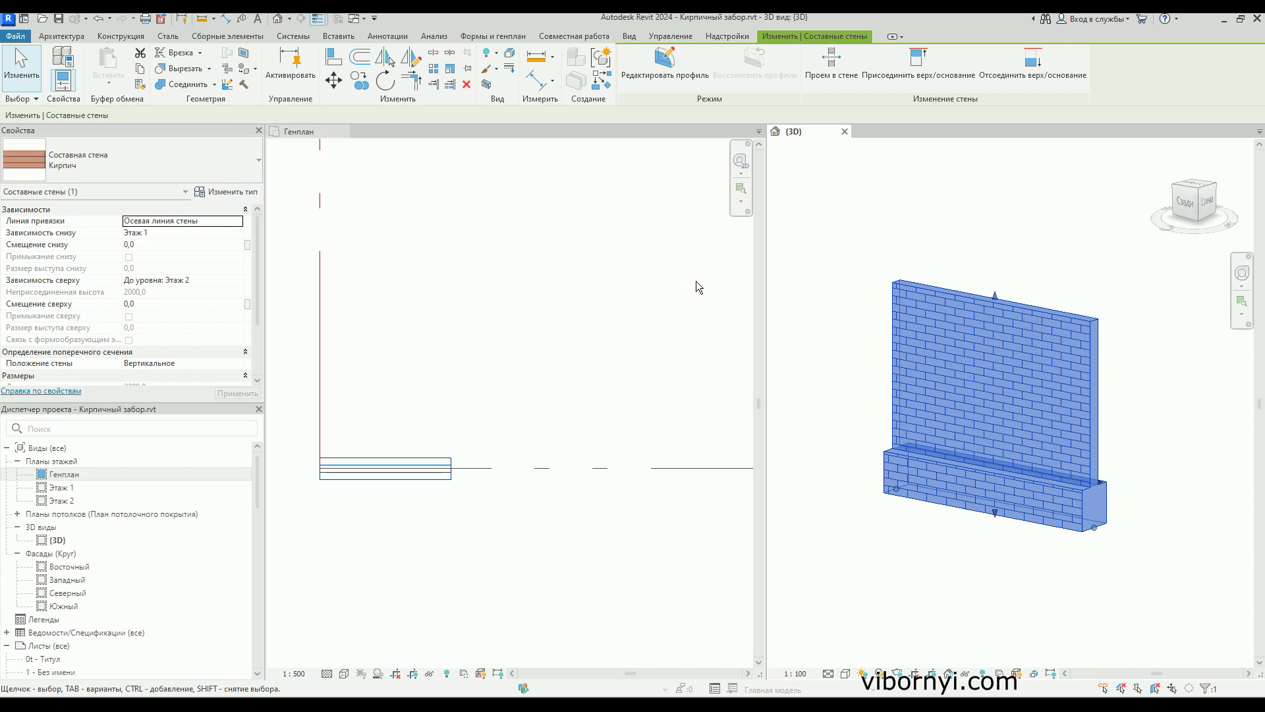
# - Check the updated wall in 3D and reopen the Кирпич type properties
pyautogui.moveTo(825, 317); pyautogui.dragTo(818, 320, button='middle')
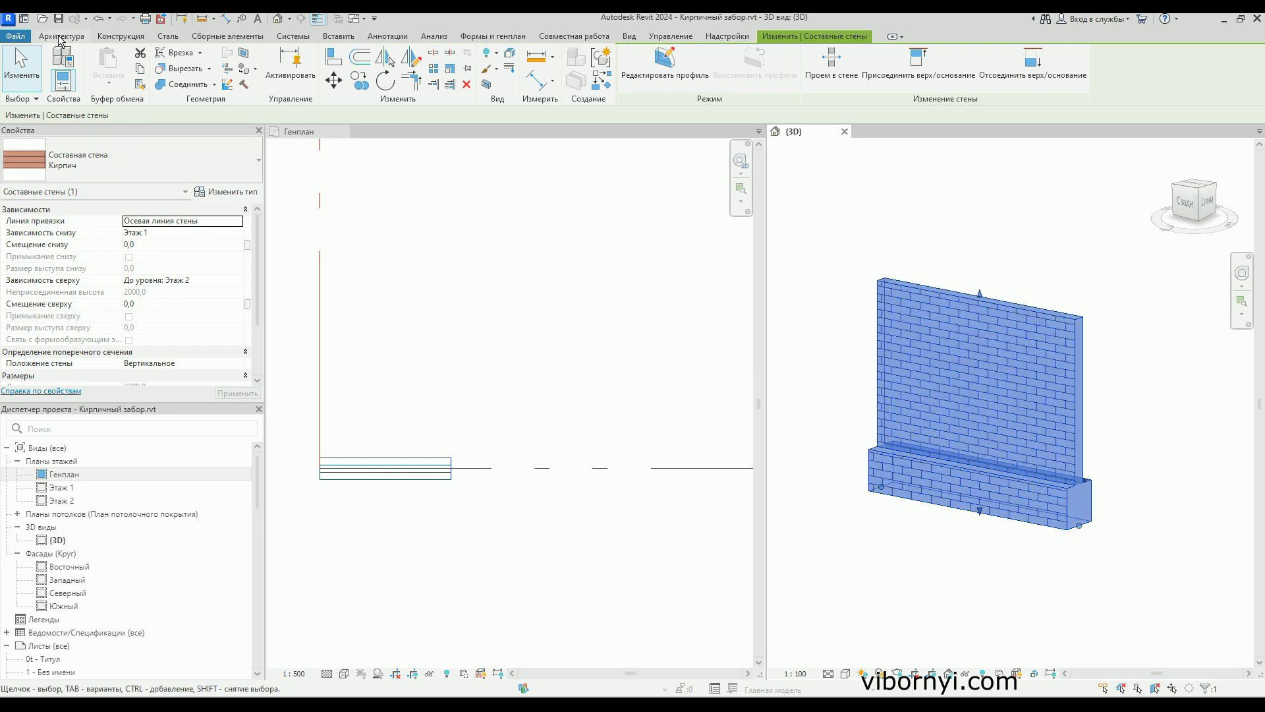
pyautogui.click(246, 192)
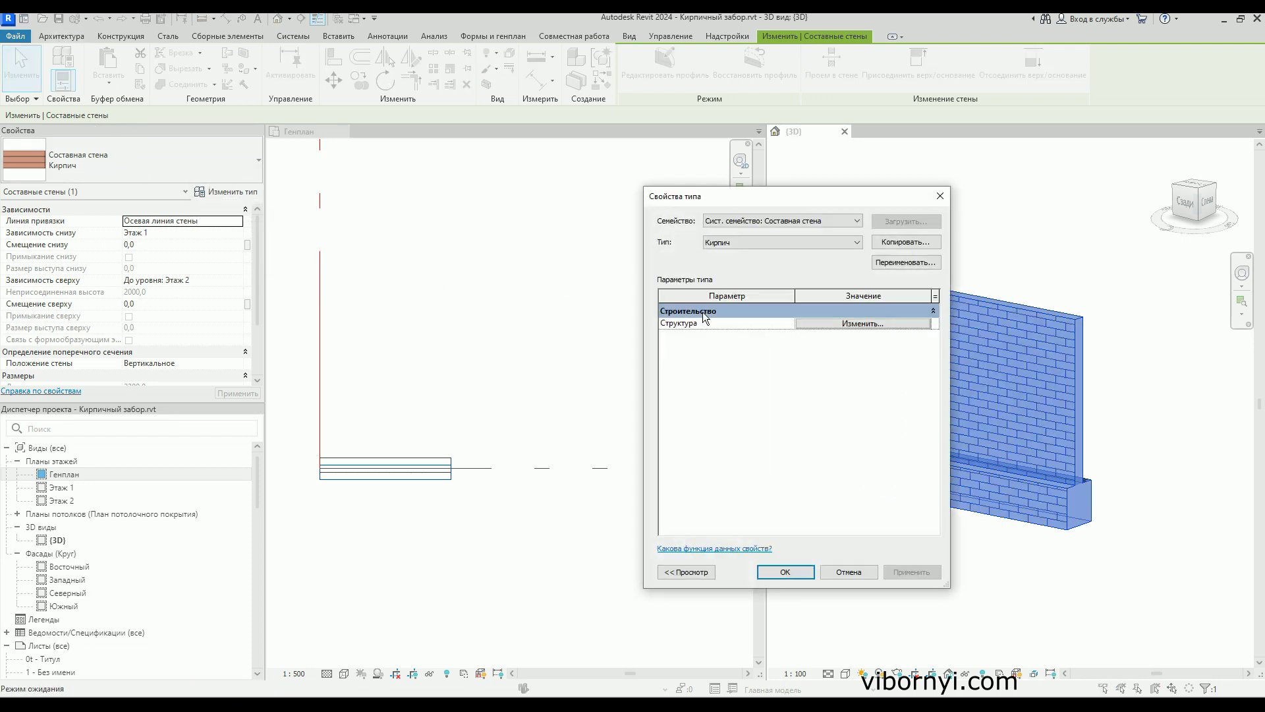
# - Lower the Кирпич - 380 base section from 400 to 255 mm and apply it
pyautogui.click(832, 324)
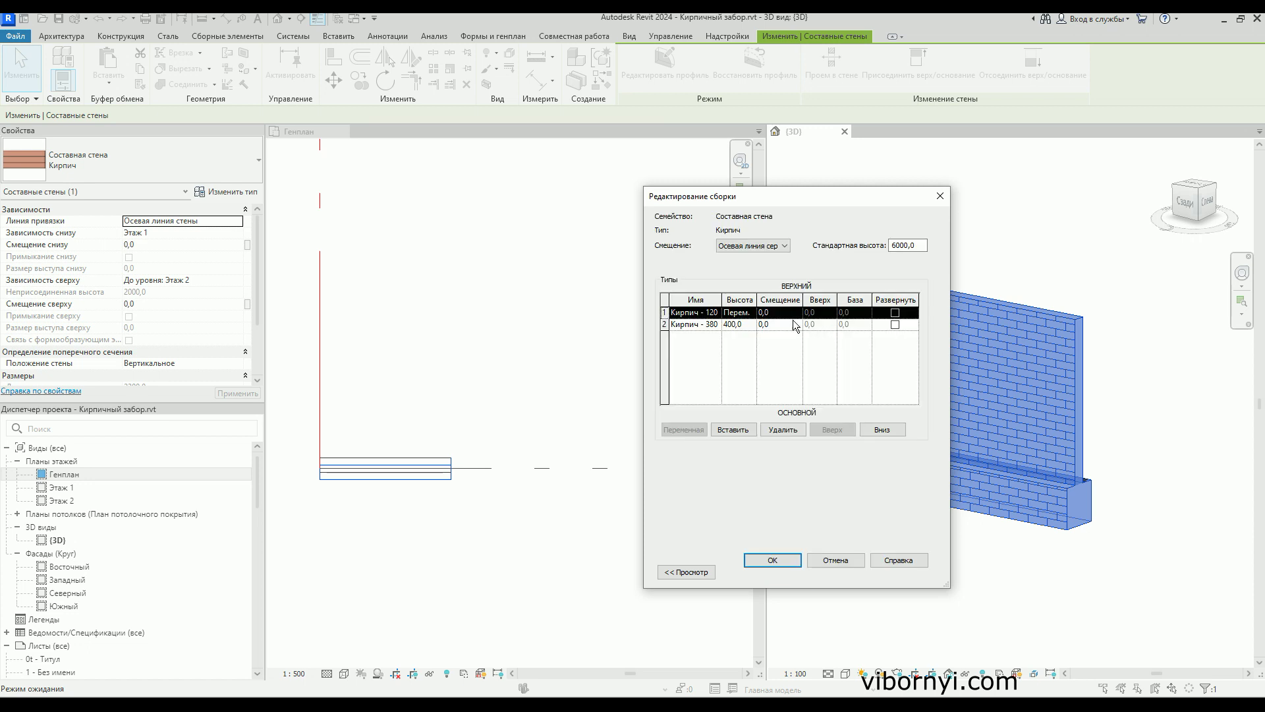
pyautogui.click(732, 327)
pyautogui.doubleClick(736, 324)
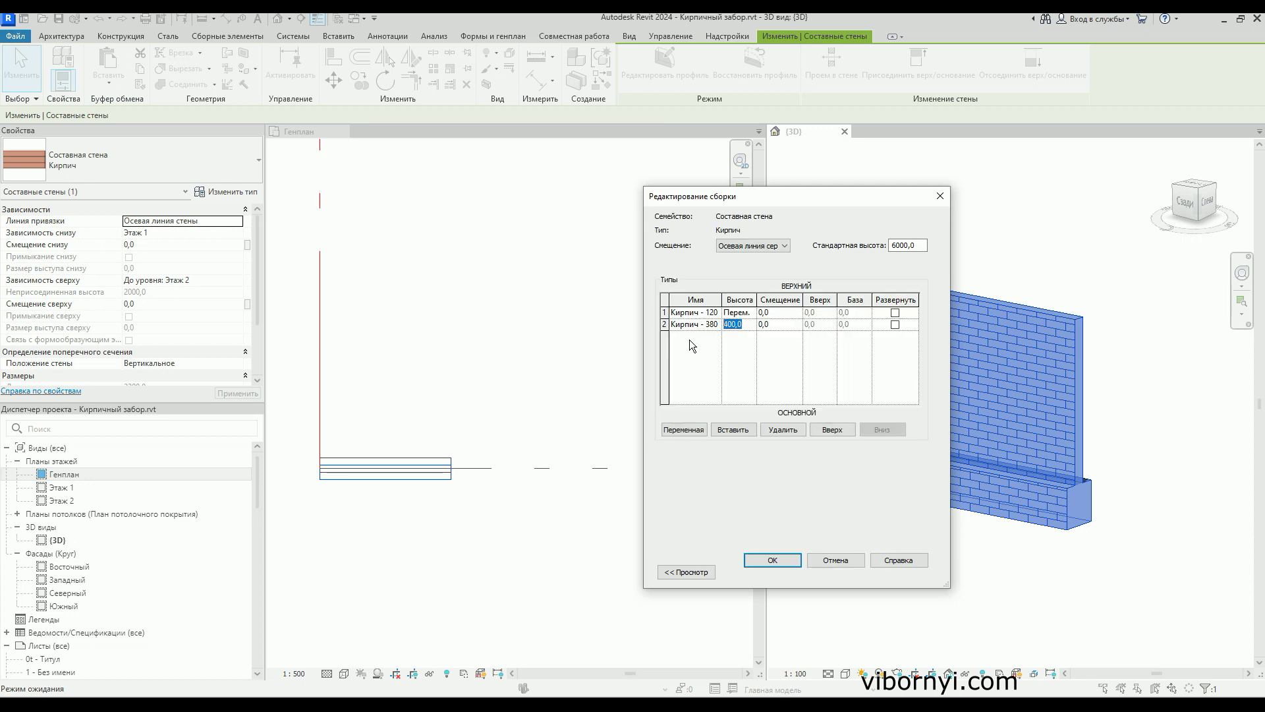
pyautogui.write('255')
pyautogui.click(764, 560)
pyautogui.click(791, 570)
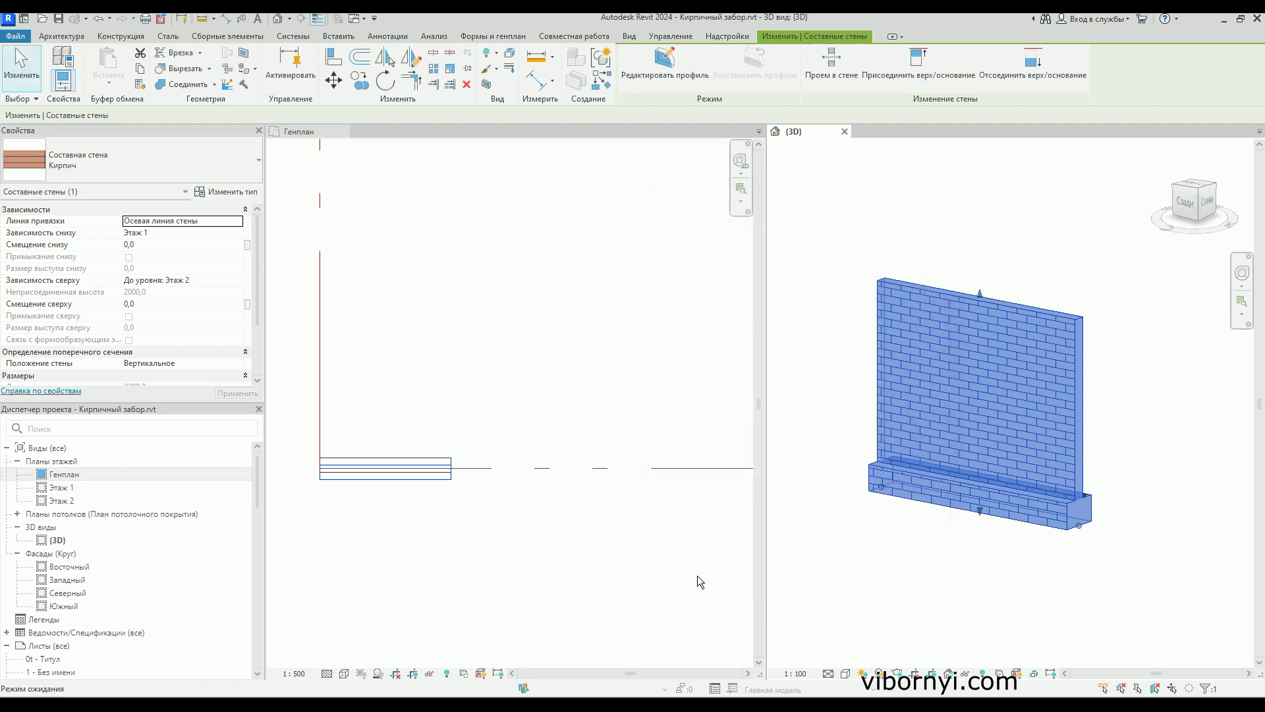
pyautogui.click(839, 435)
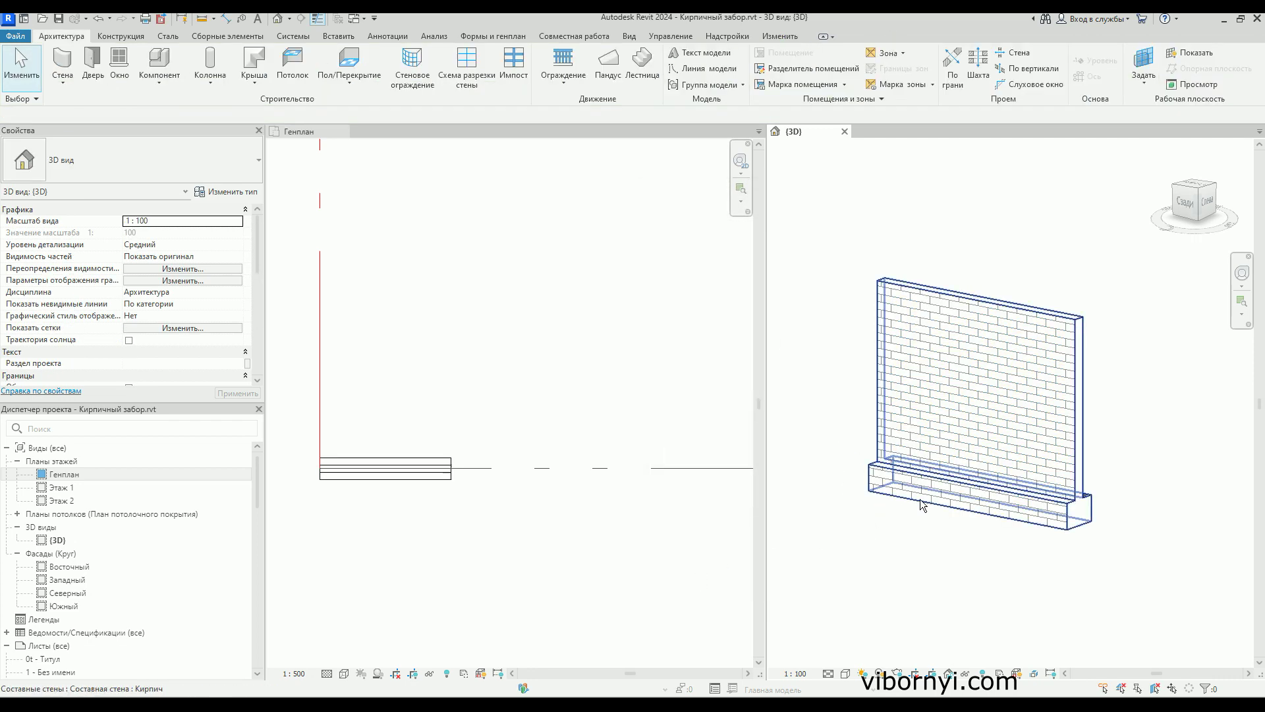
pyautogui.scroll(3, 882, 472)
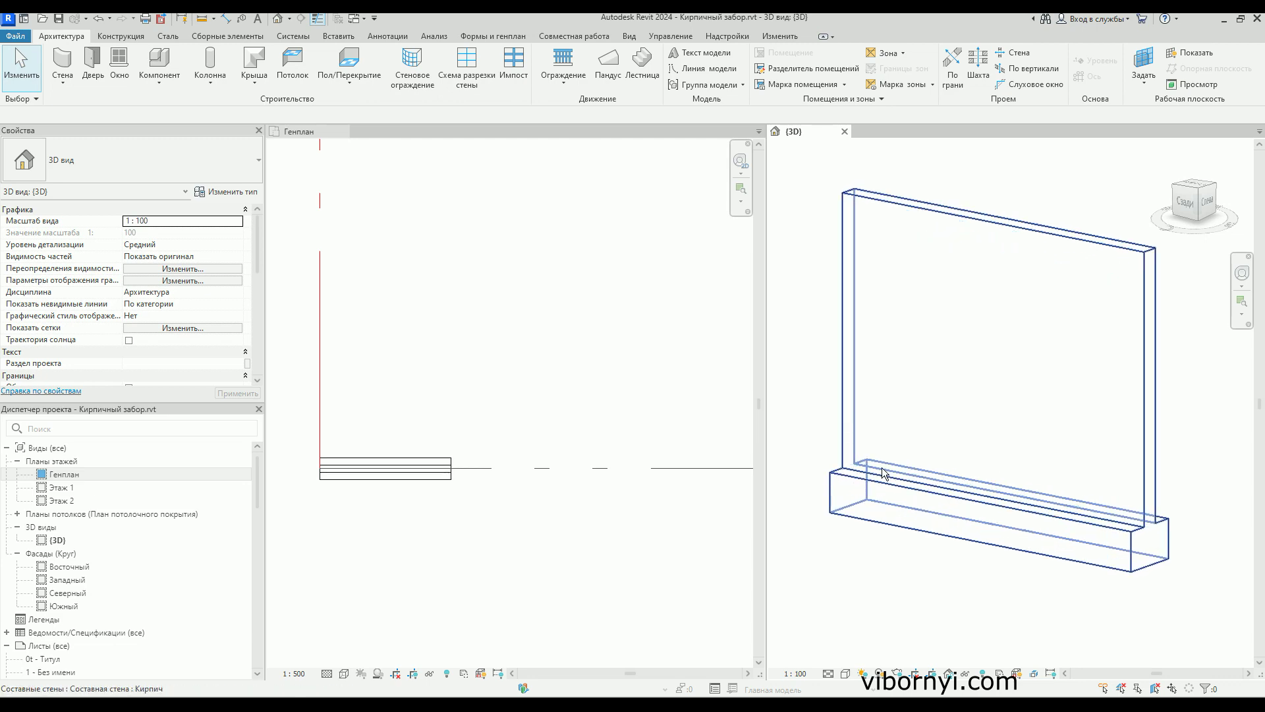
pyautogui.scroll(-2, 866, 422)
pyautogui.scroll(-1, 909, 378)
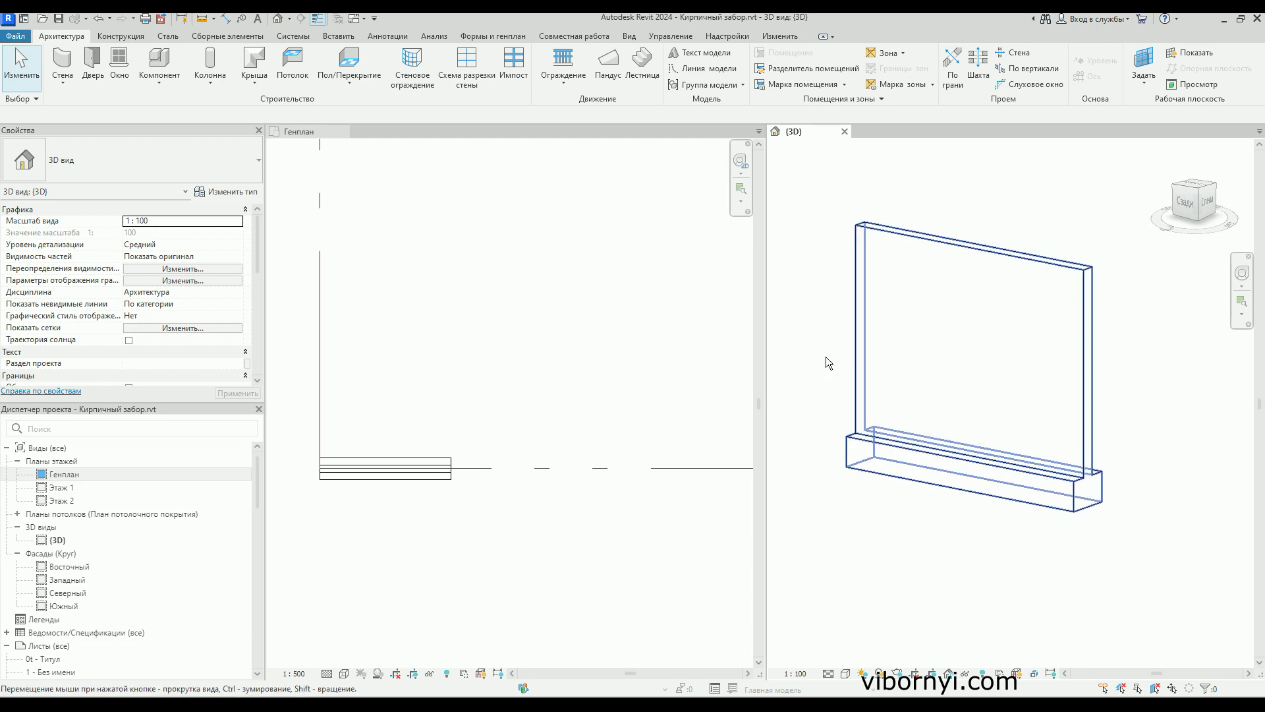
pyautogui.scroll(1, 825, 357)
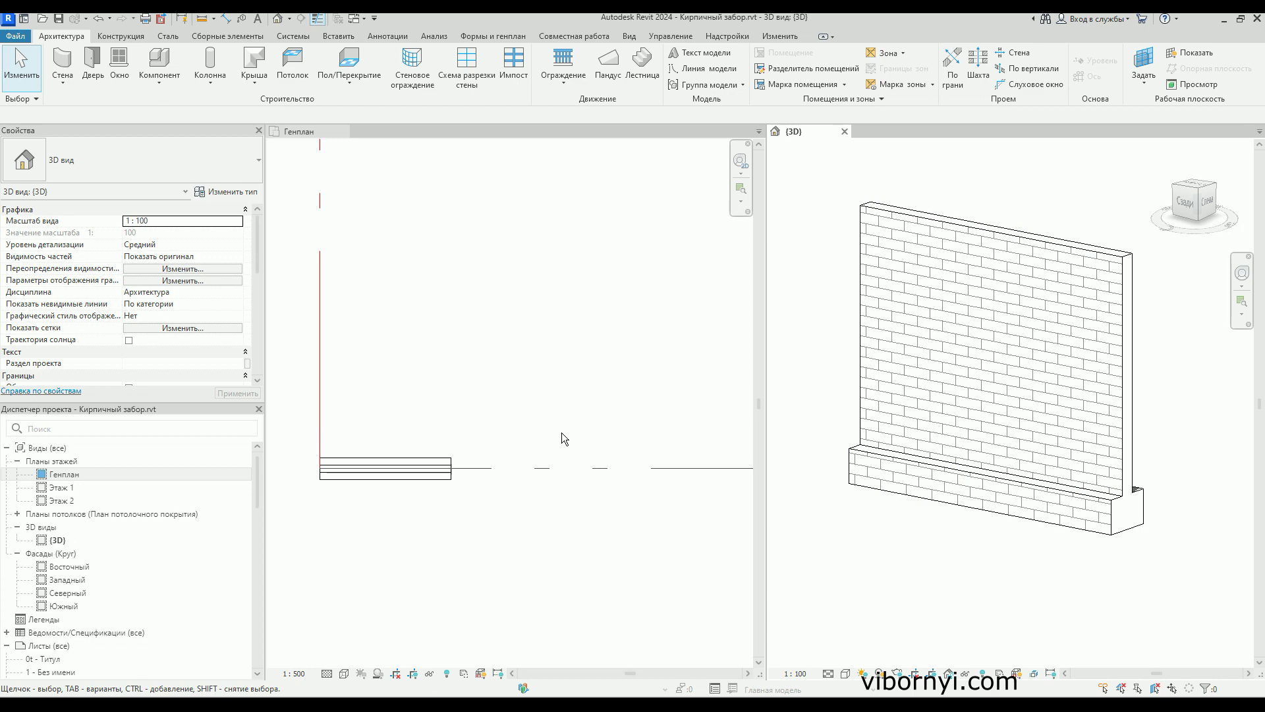
pyautogui.click(882, 214)
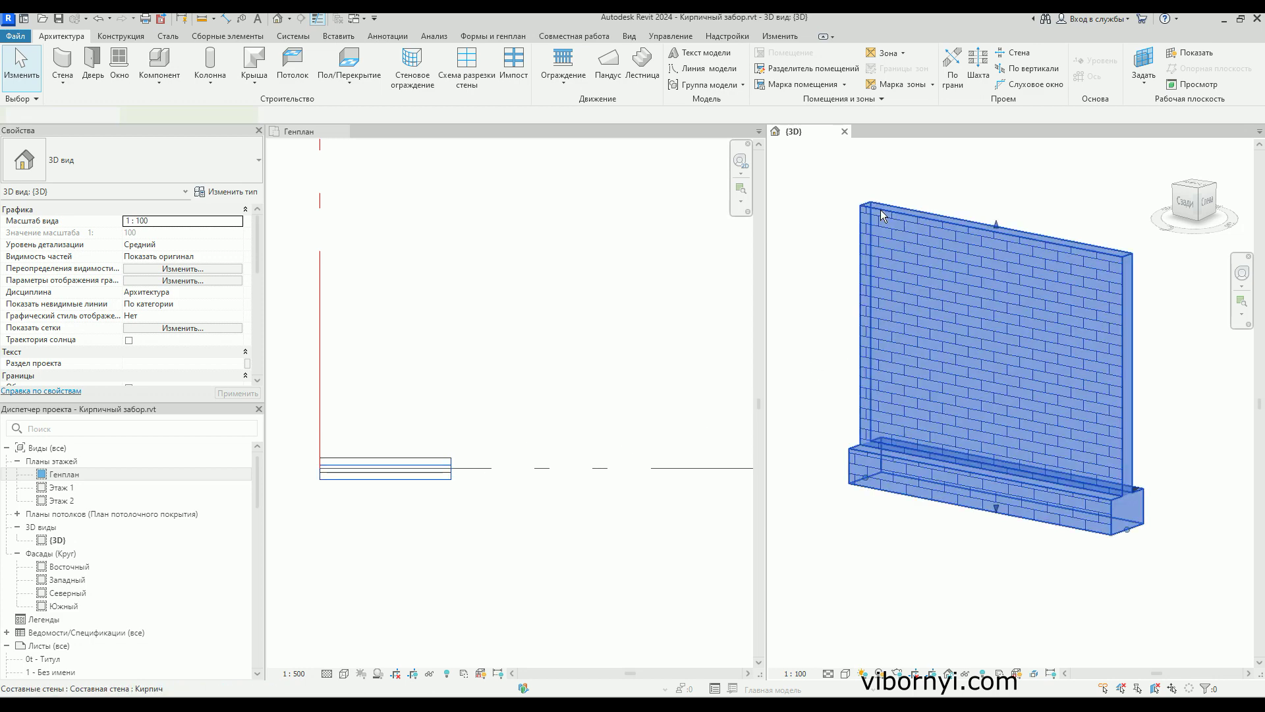
pyautogui.scroll(3, 882, 215)
pyautogui.scroll(2, 876, 231)
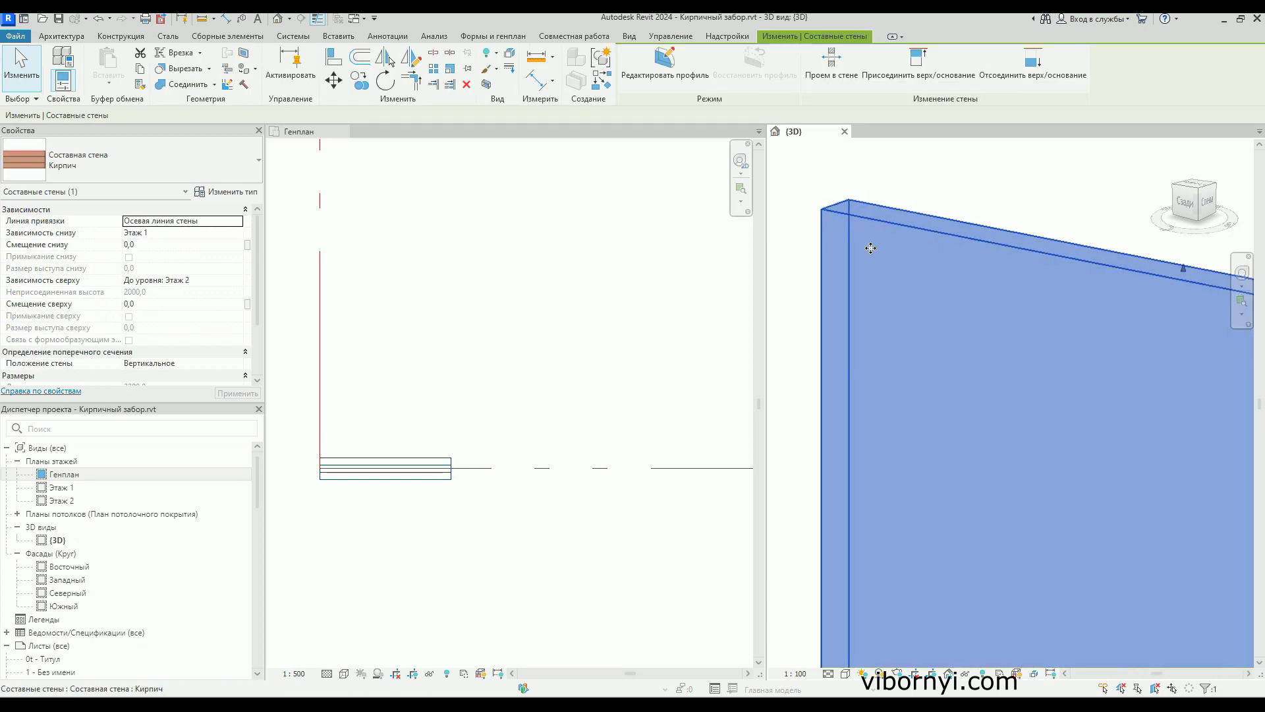
pyautogui.scroll(-5, 870, 247)
pyautogui.scroll(1, 880, 409)
pyautogui.scroll(-1, 920, 465)
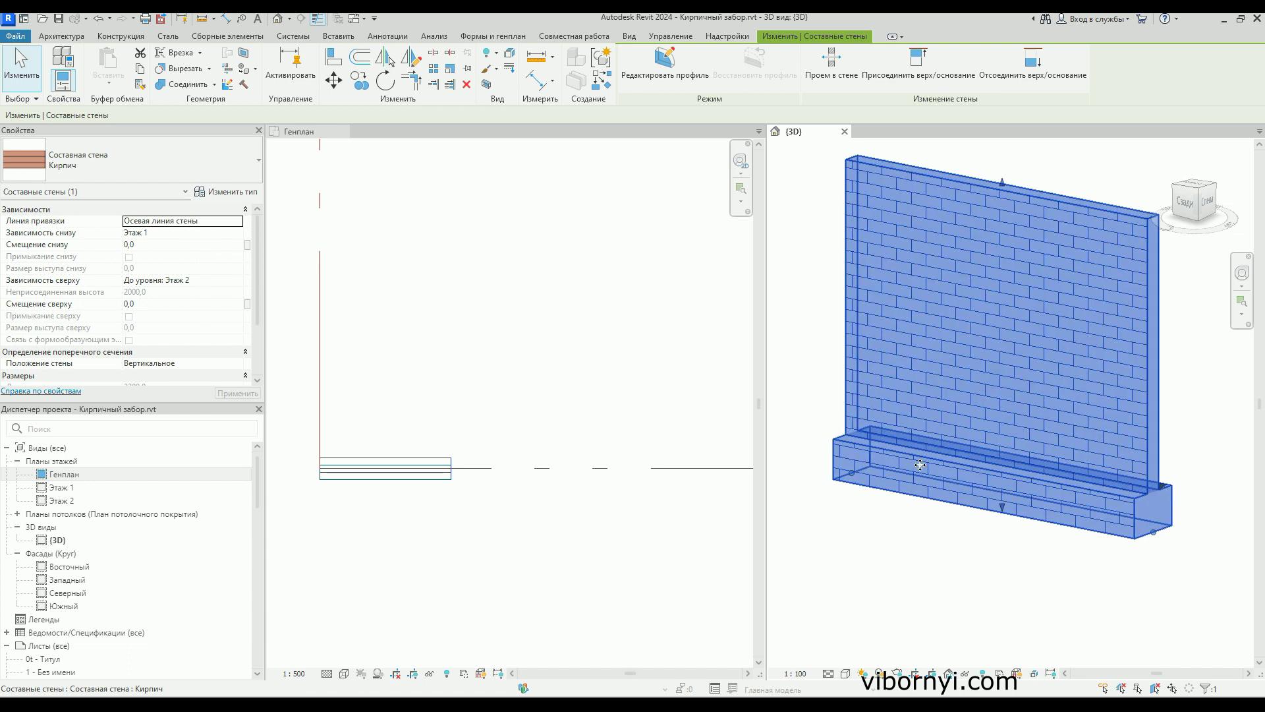
pyautogui.keyDown('shift'); pyautogui.moveTo(920, 465); pyautogui.dragTo(900, 481, button='middle'); pyautogui.keyUp('shift')
pyautogui.moveTo(800, 475)
pyautogui.keyDown('shift'); pyautogui.mouseDown(button='middle')
pyautogui.moveTo(774, 429)
pyautogui.moveTo(764, 437)
pyautogui.moveTo(883, 456)
pyautogui.moveTo(909, 475)
pyautogui.moveTo(883, 560)
pyautogui.mouseUp(button='middle'); pyautogui.keyUp('shift')
pyautogui.click(883, 560)
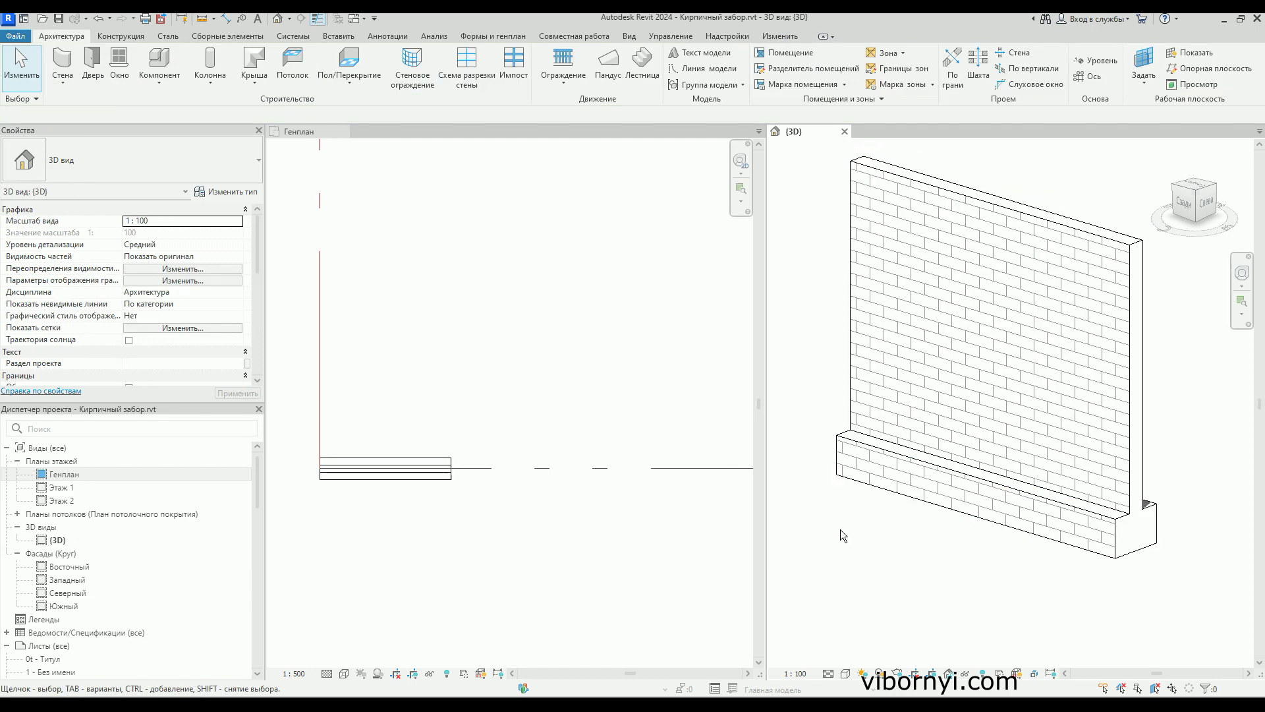
pyautogui.moveTo(883, 542); pyautogui.dragTo(872, 551, button='middle')
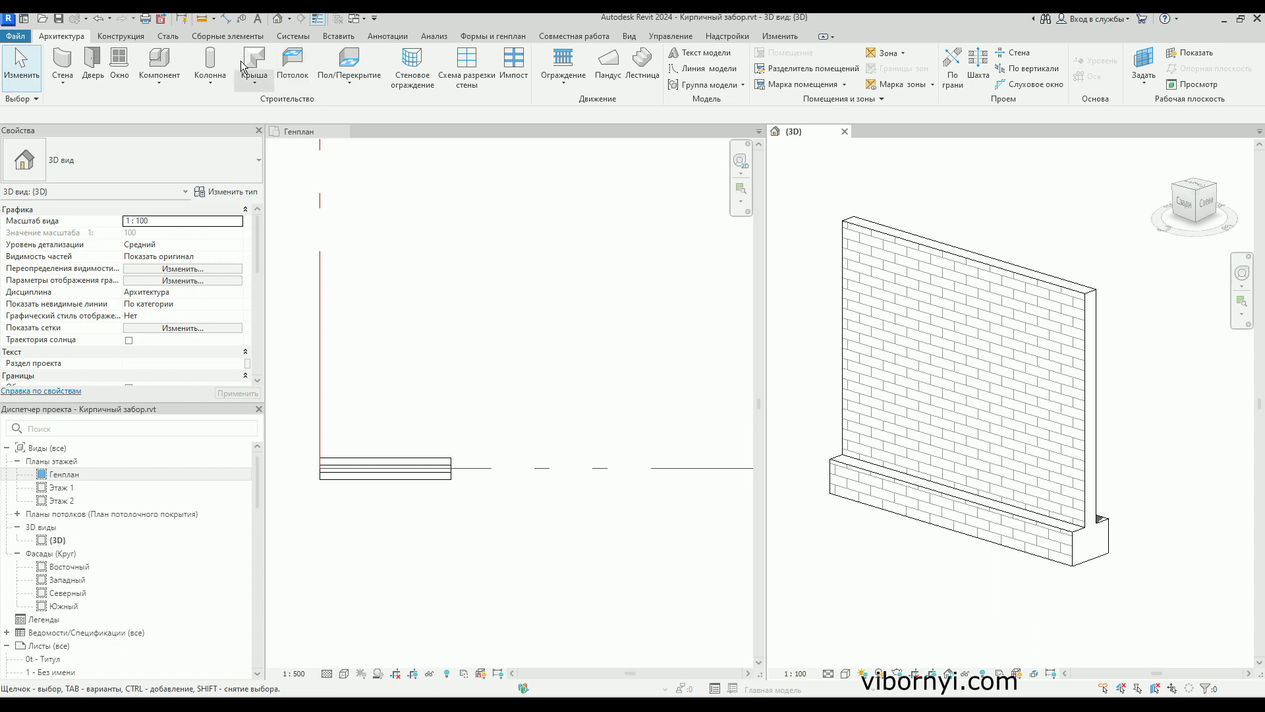
# - Place a 900 x 400 wall strip footing under the Кирпич wall and open its type properties
pyautogui.click(118, 41)
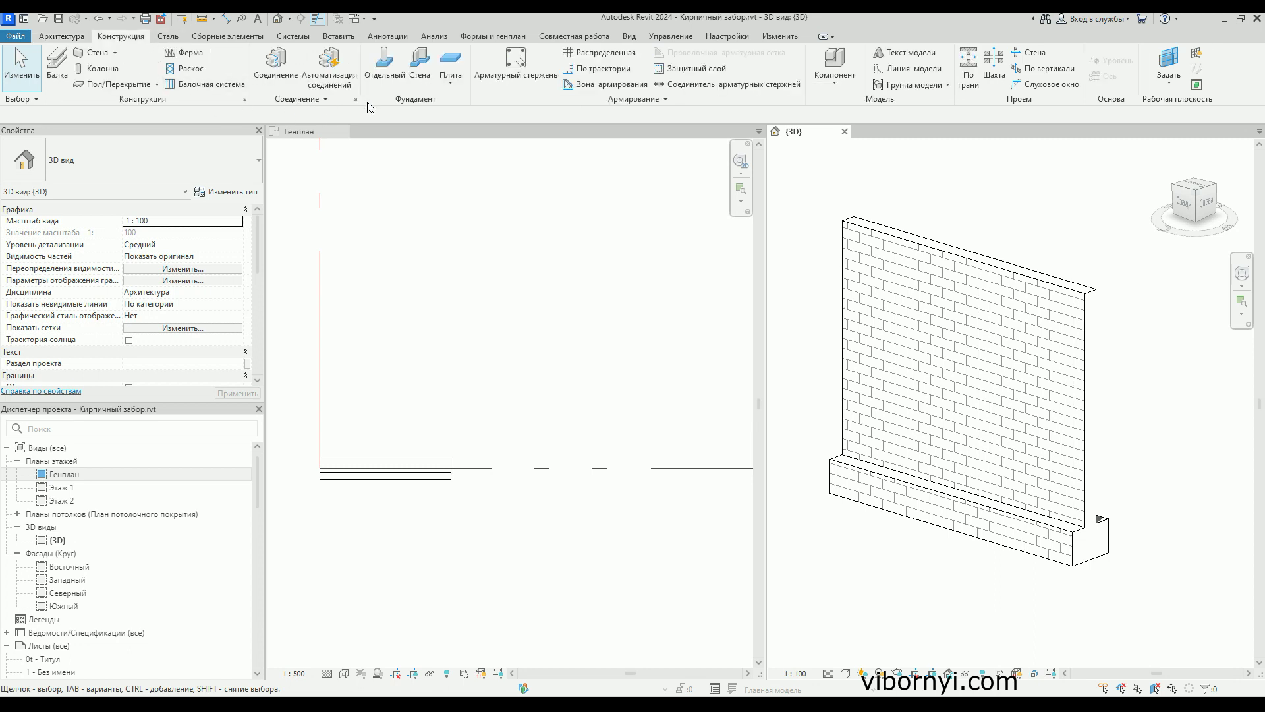
pyautogui.click(427, 77)
pyautogui.click(858, 506)
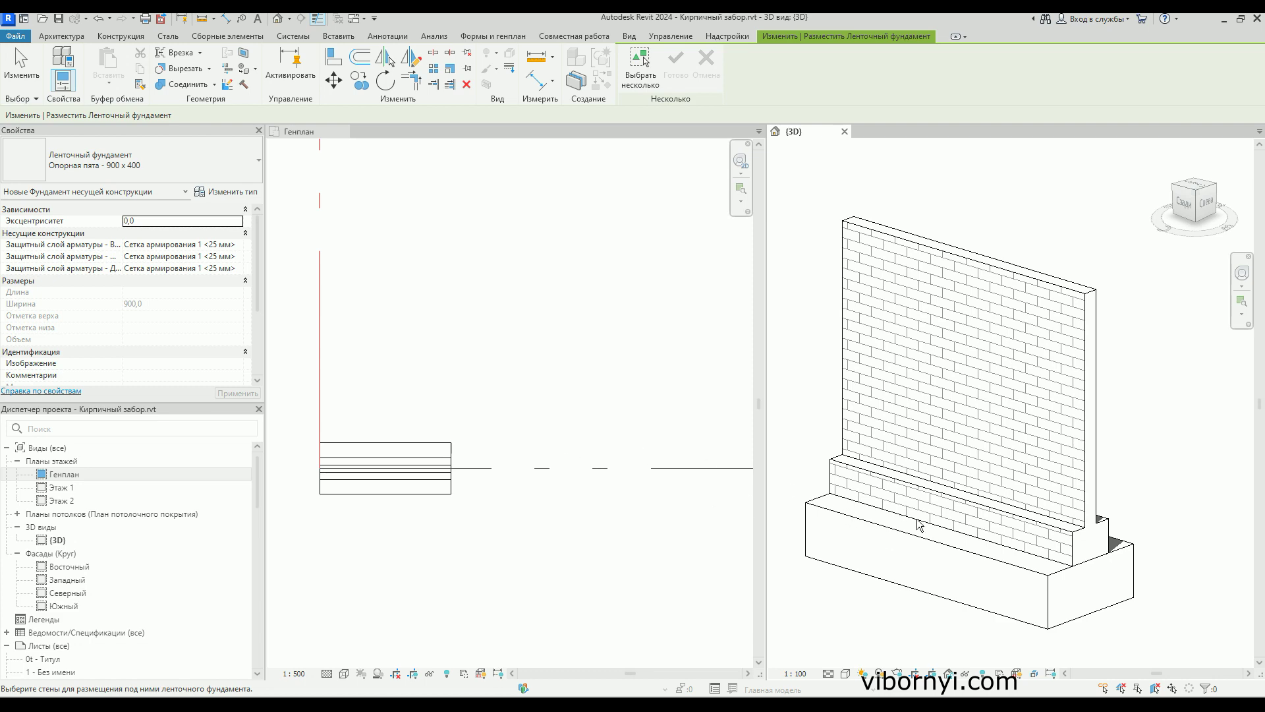
pyautogui.press('Escape')
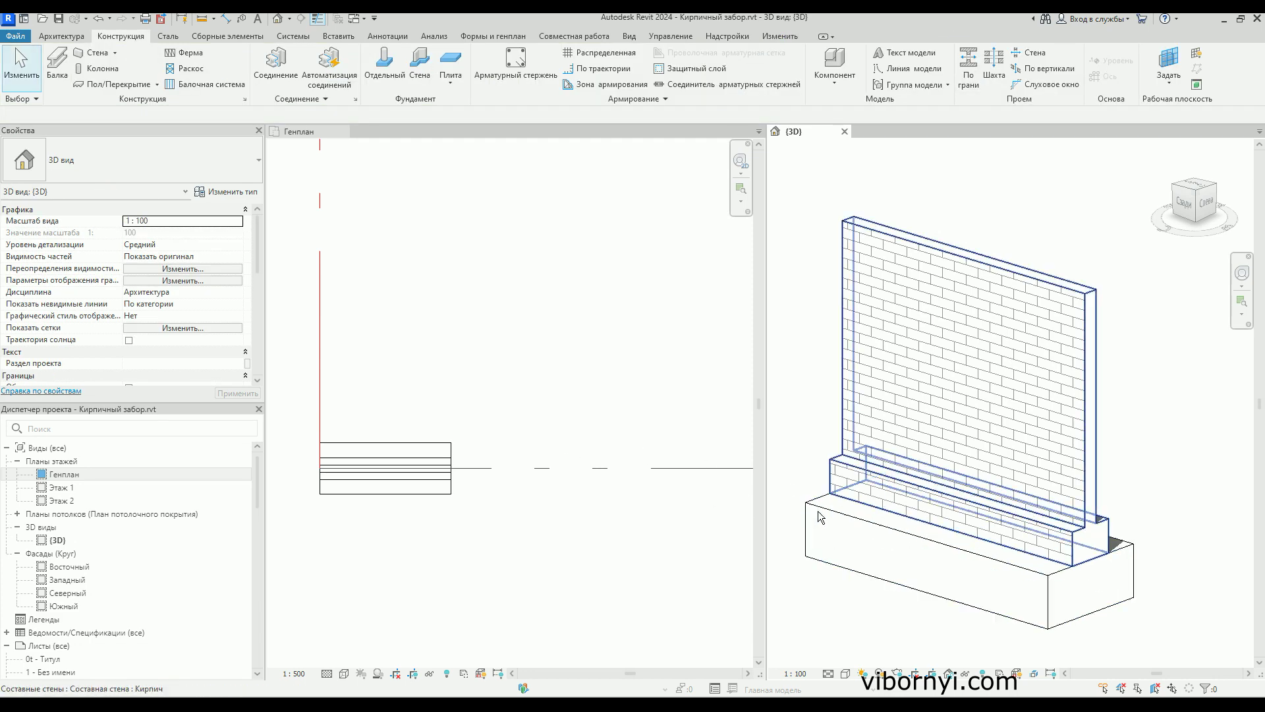
pyautogui.click(828, 515)
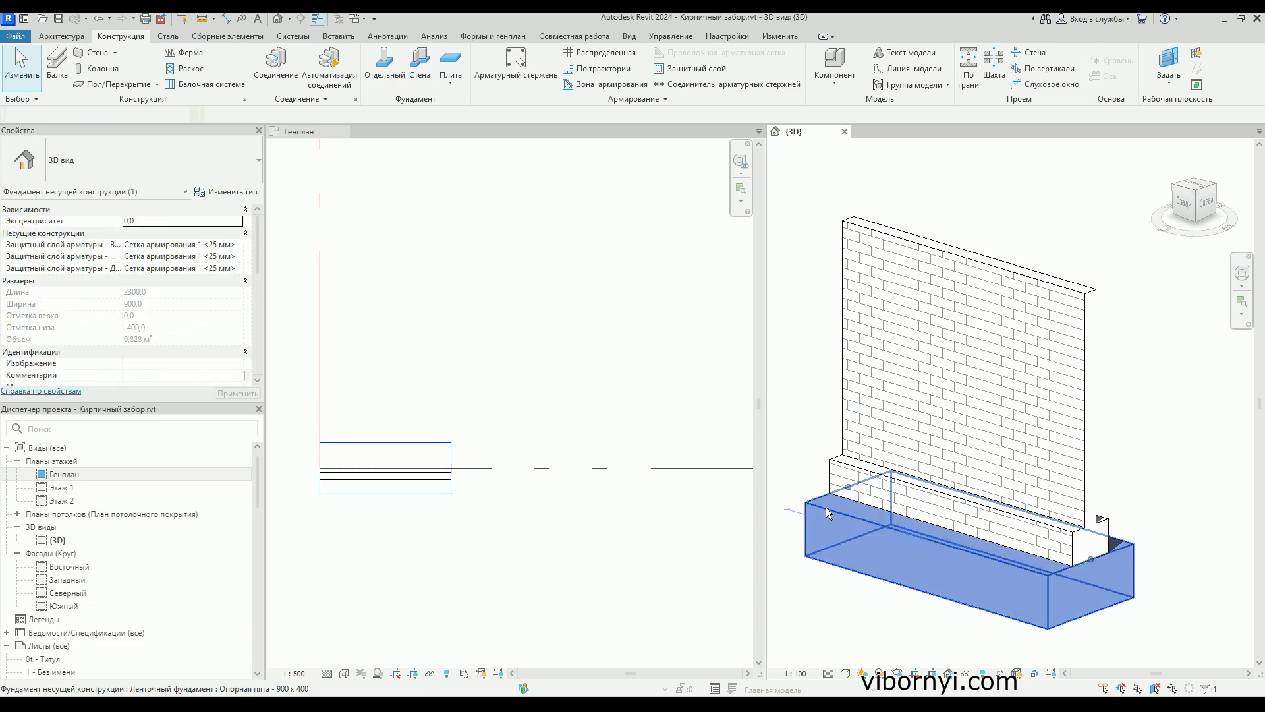
pyautogui.click(232, 196)
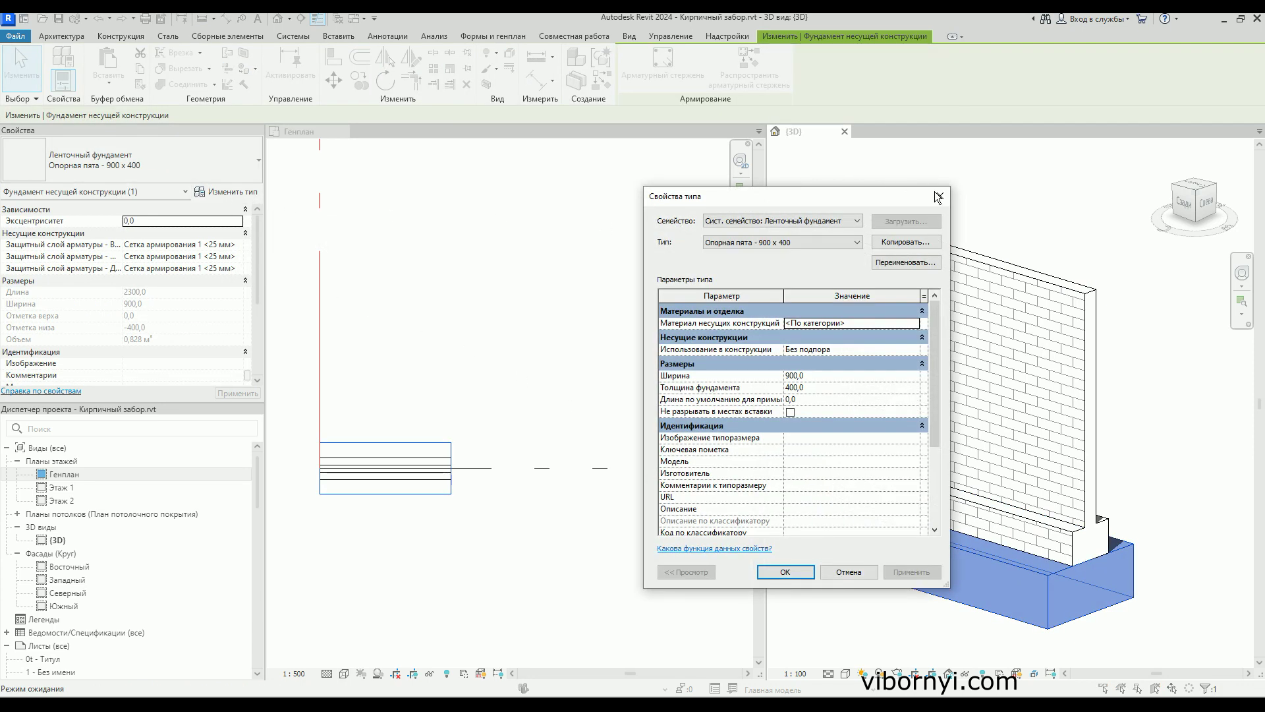
# - Switch the footing to Опорная пята - 400 x 400 and reopen its type properties
pyautogui.click(938, 196)
pyautogui.click(105, 170)
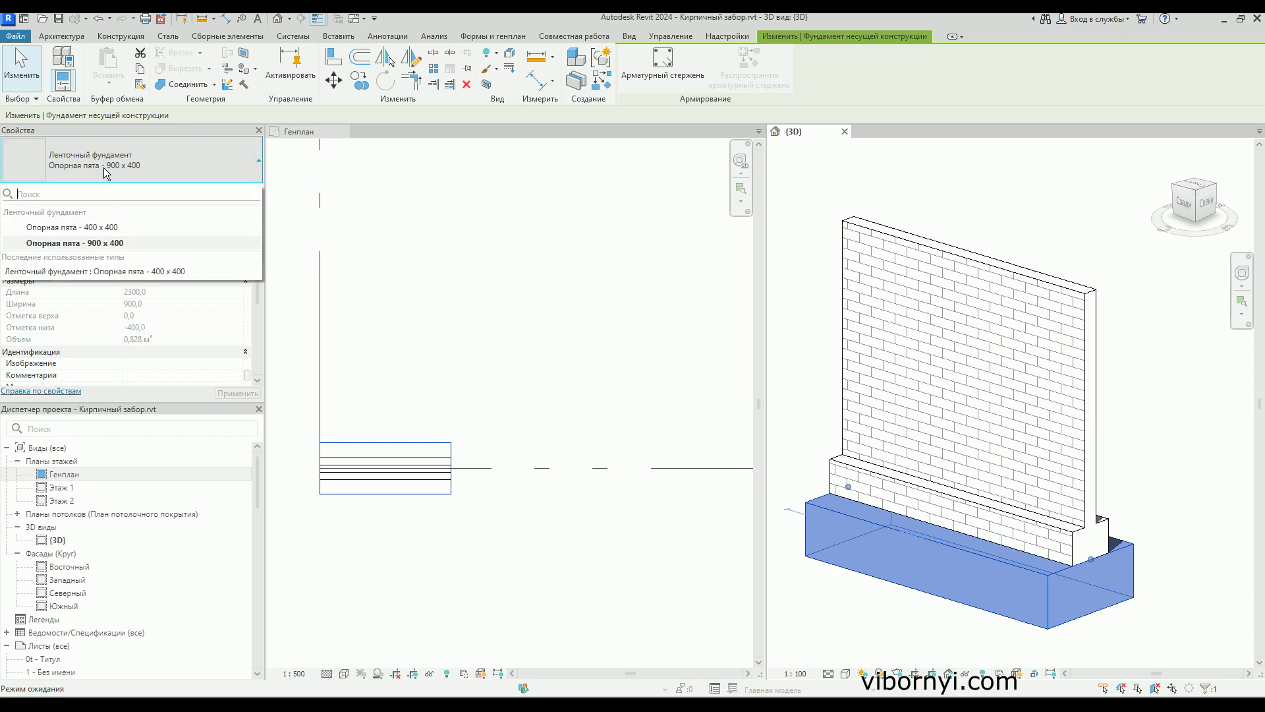
pyautogui.click(88, 229)
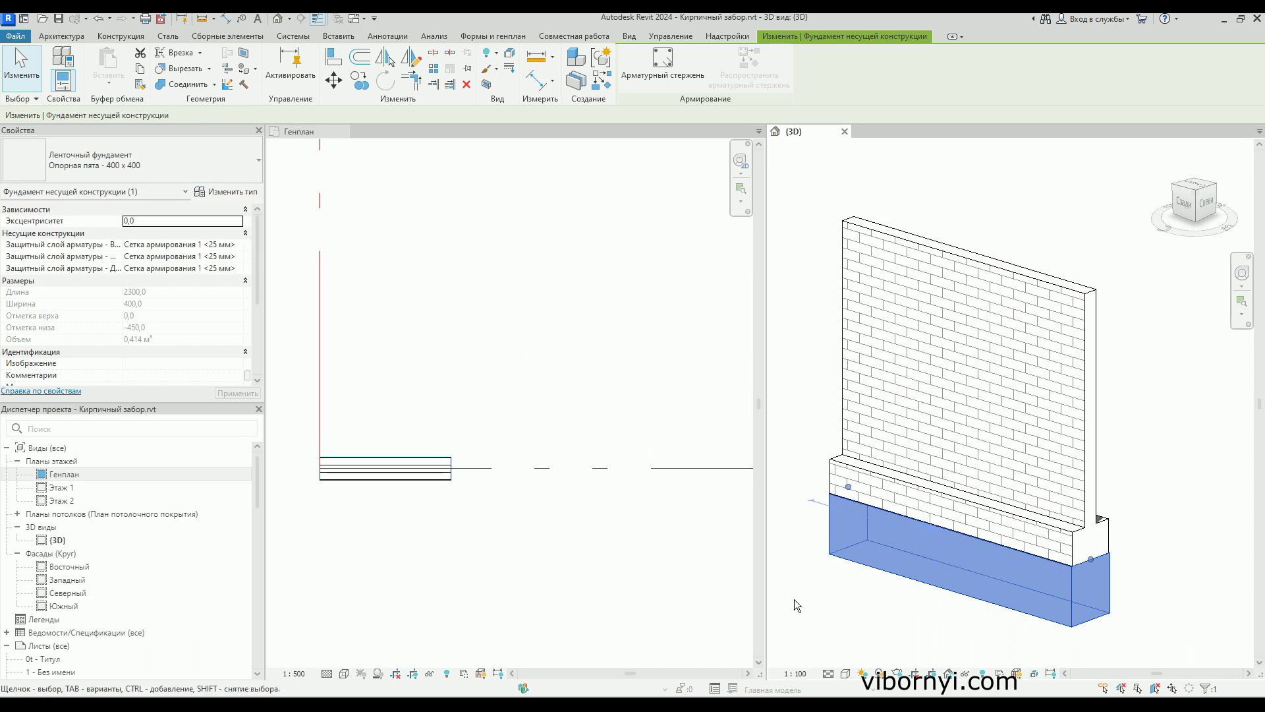
pyautogui.click(850, 599)
pyautogui.click(832, 532)
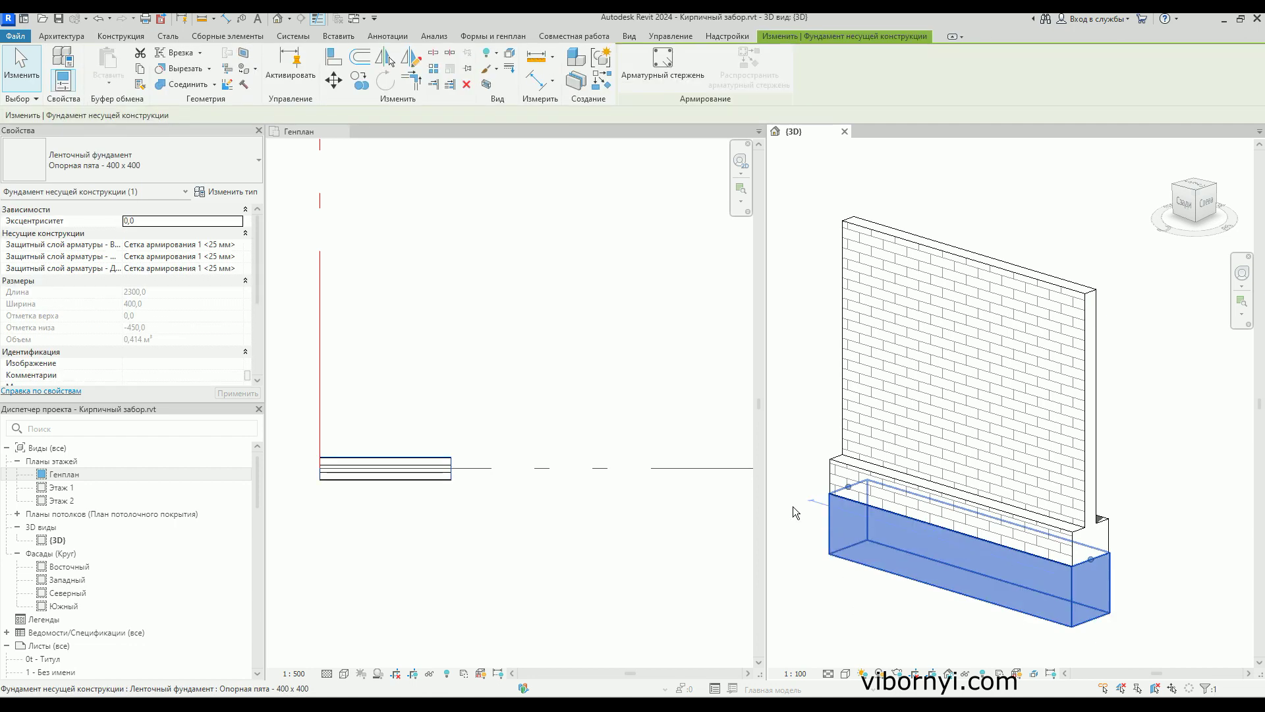
pyautogui.click(235, 192)
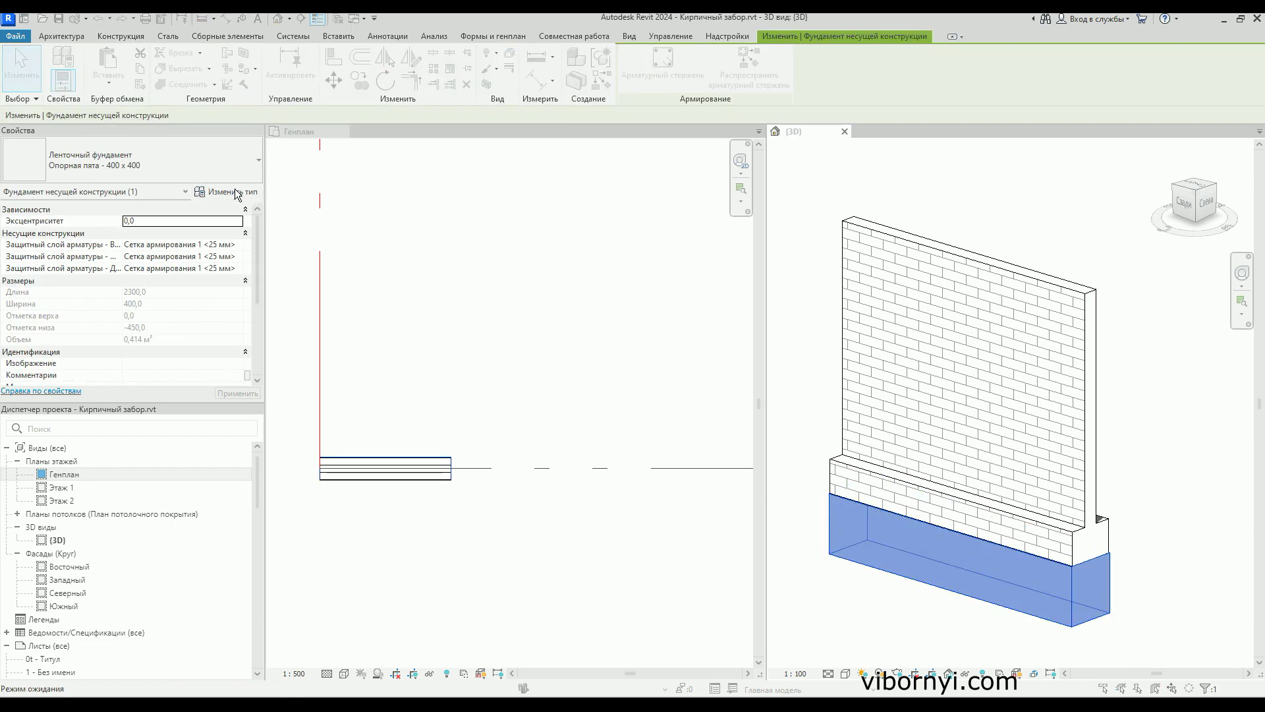
# - Set the footing thickness to 400 mm and apply the type change
pyautogui.click(812, 376)
pyautogui.click(811, 387)
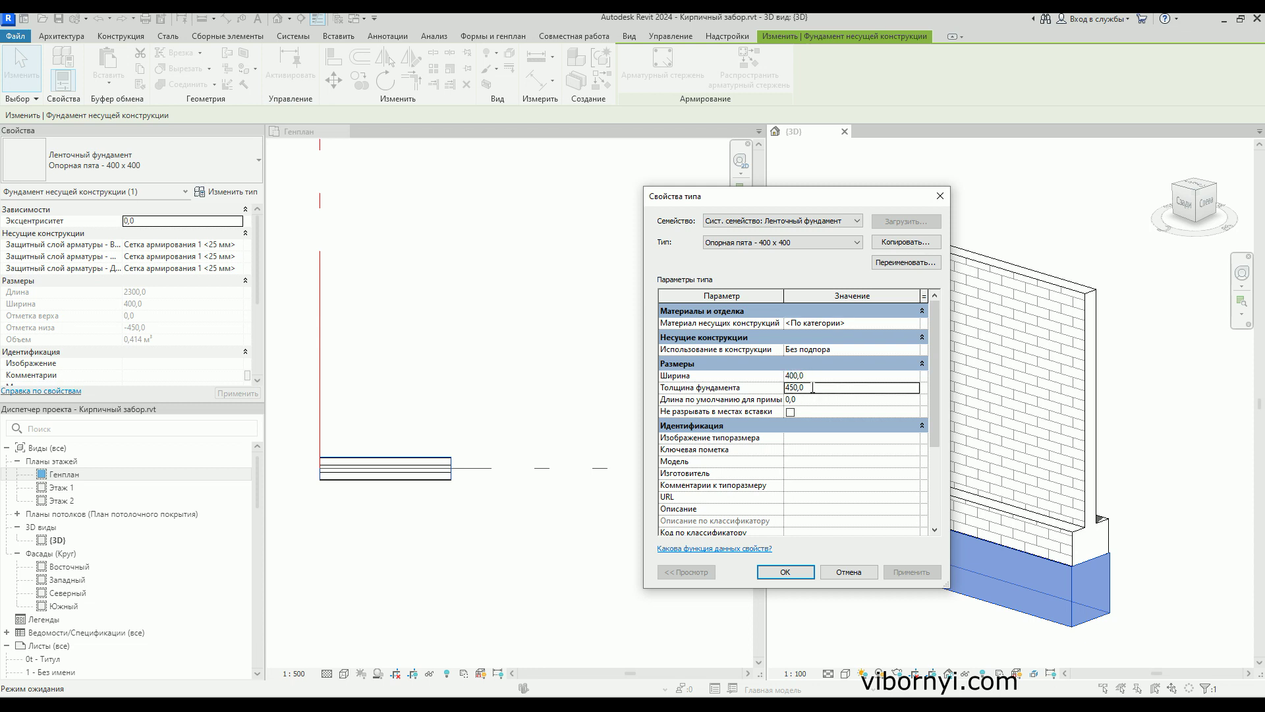
pyautogui.write('49')
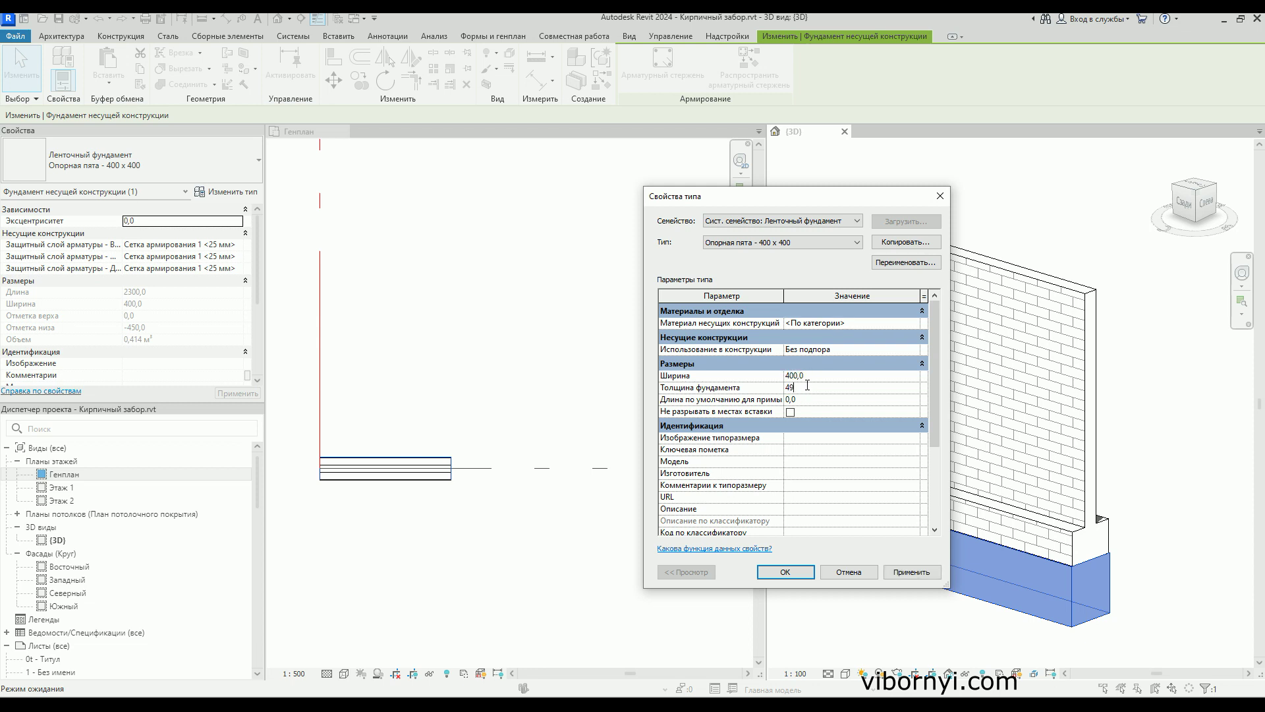
pyautogui.press('BackSpace')
pyautogui.press('BackSpace')
pyautogui.write('00')
pyautogui.click(917, 572)
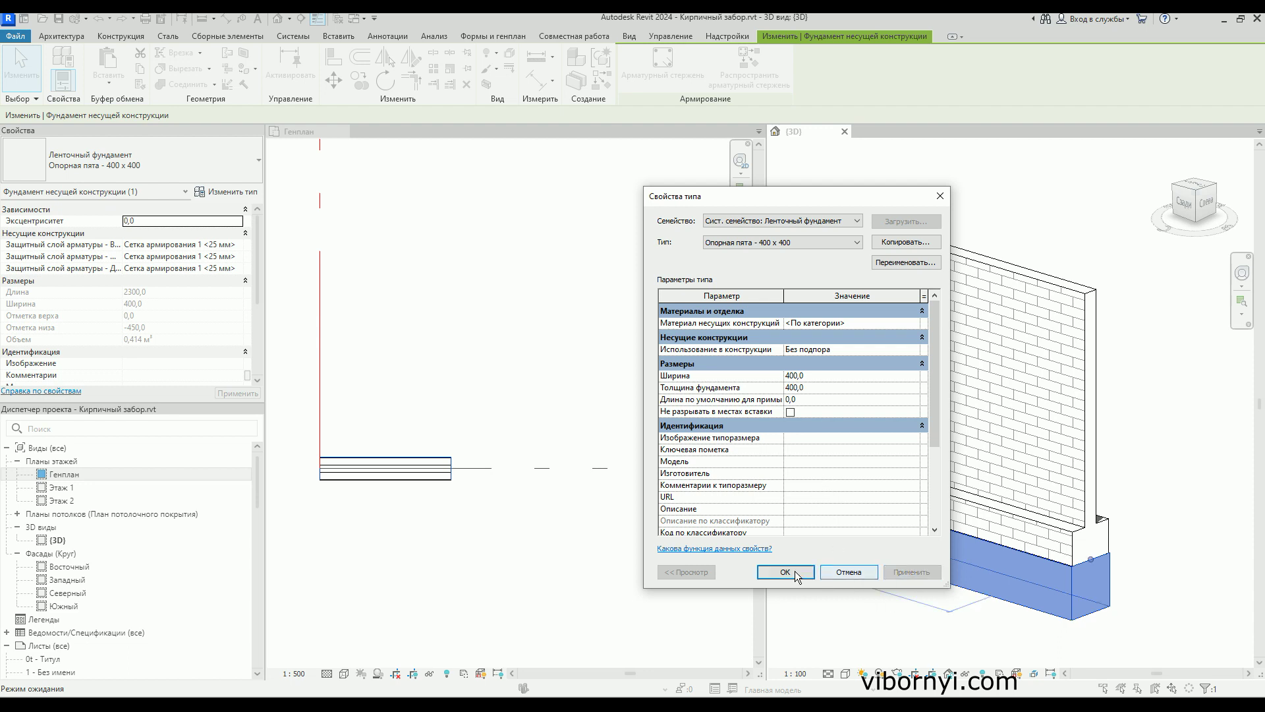
pyautogui.click(789, 572)
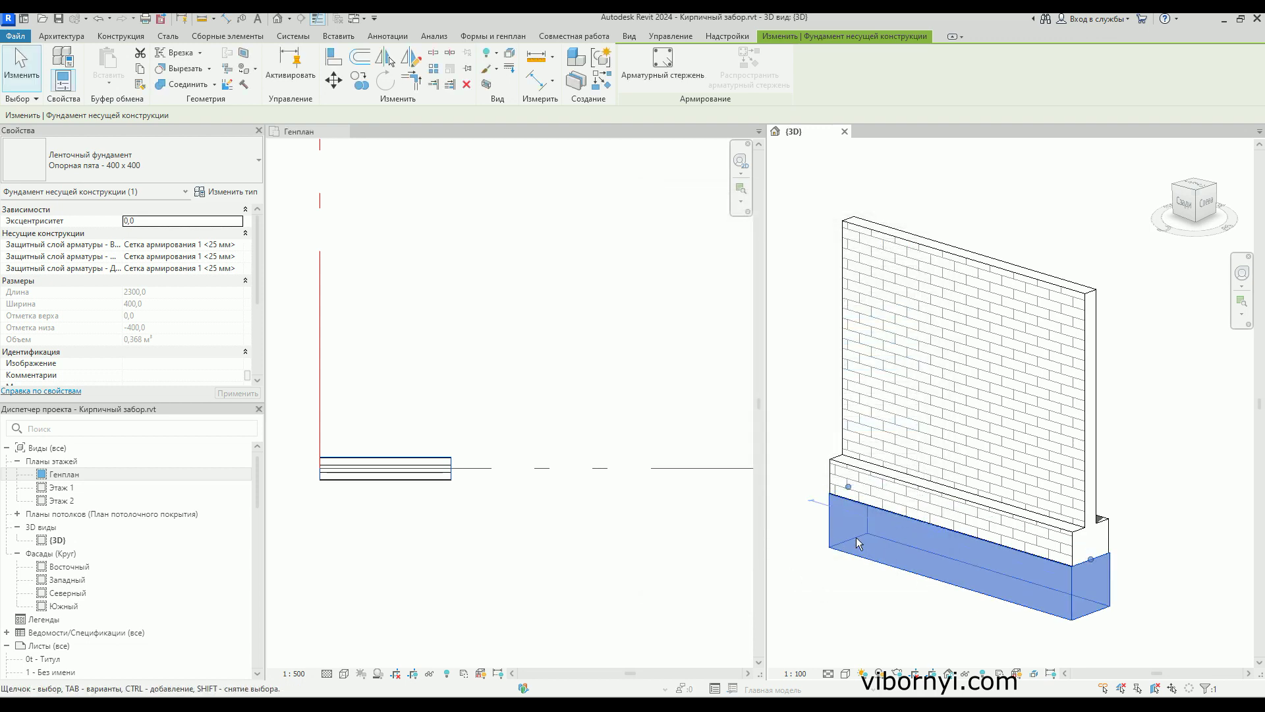
pyautogui.moveTo(873, 498)
pyautogui.mouseDown(button='middle')
pyautogui.moveTo(891, 446)
pyautogui.moveTo(881, 454)
pyautogui.mouseUp(button='middle')
pyautogui.click(836, 562)
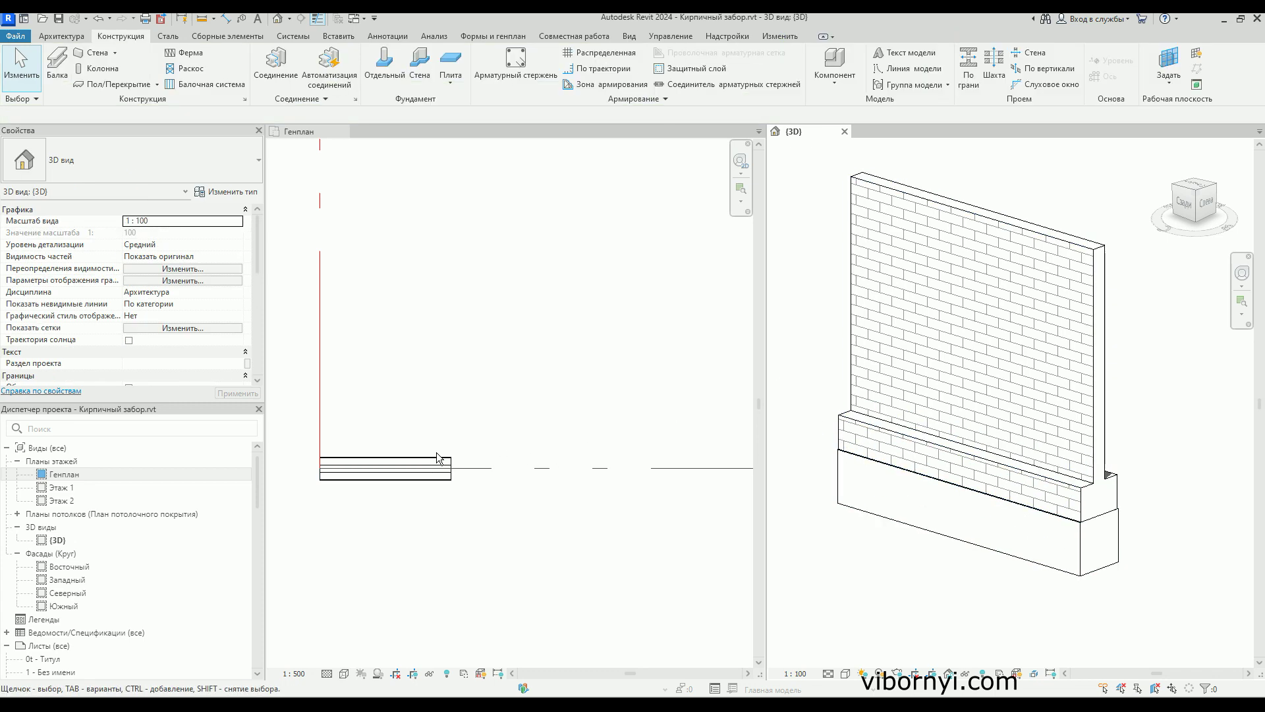
# - Start a structural column on Генплан using the Бетон-Прямоугольная 380*380 мм type
pyautogui.click(334, 478)
pyautogui.scroll(2, 417, 442)
pyautogui.scroll(1, 502, 417)
pyautogui.scroll(1, 487, 438)
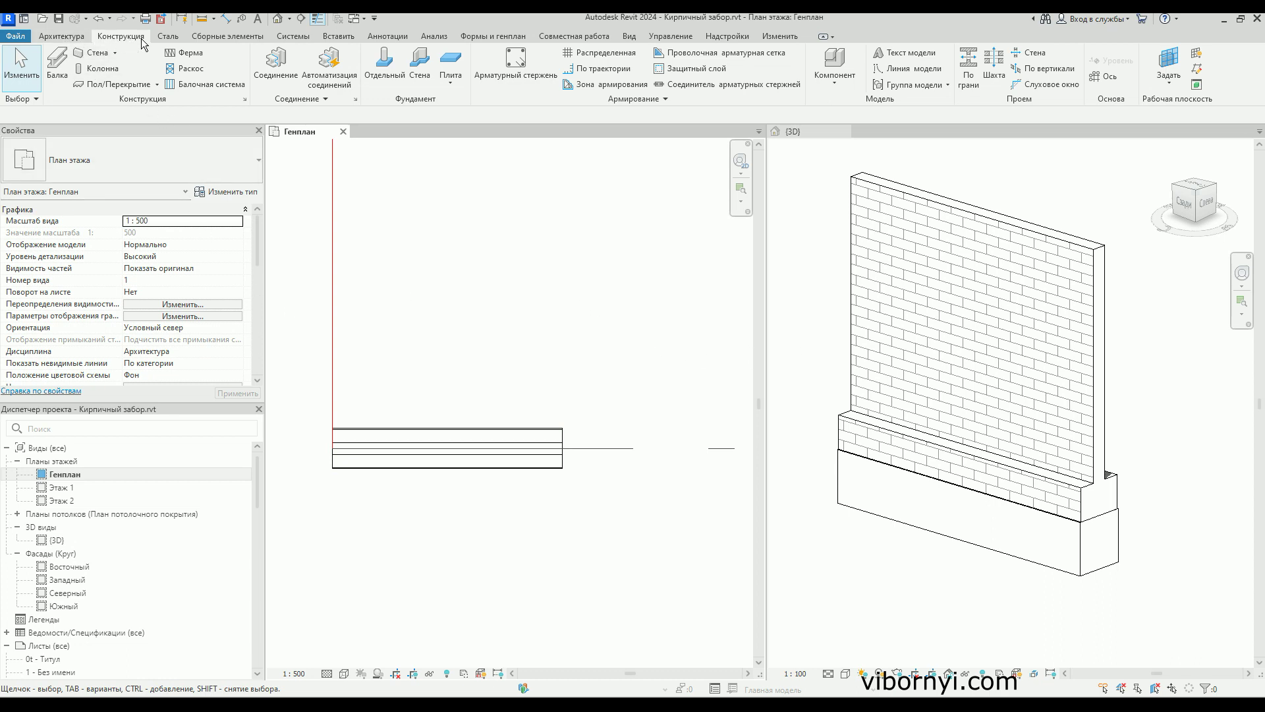
pyautogui.click(116, 74)
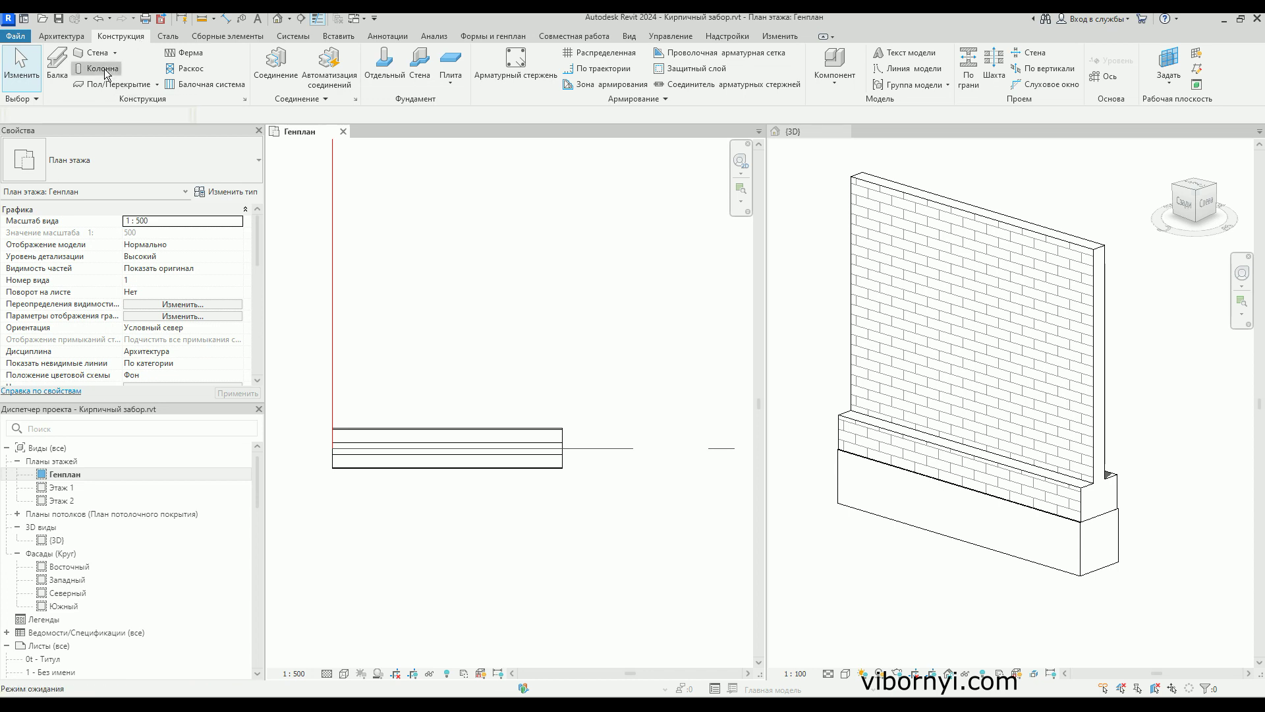
pyautogui.click(72, 172)
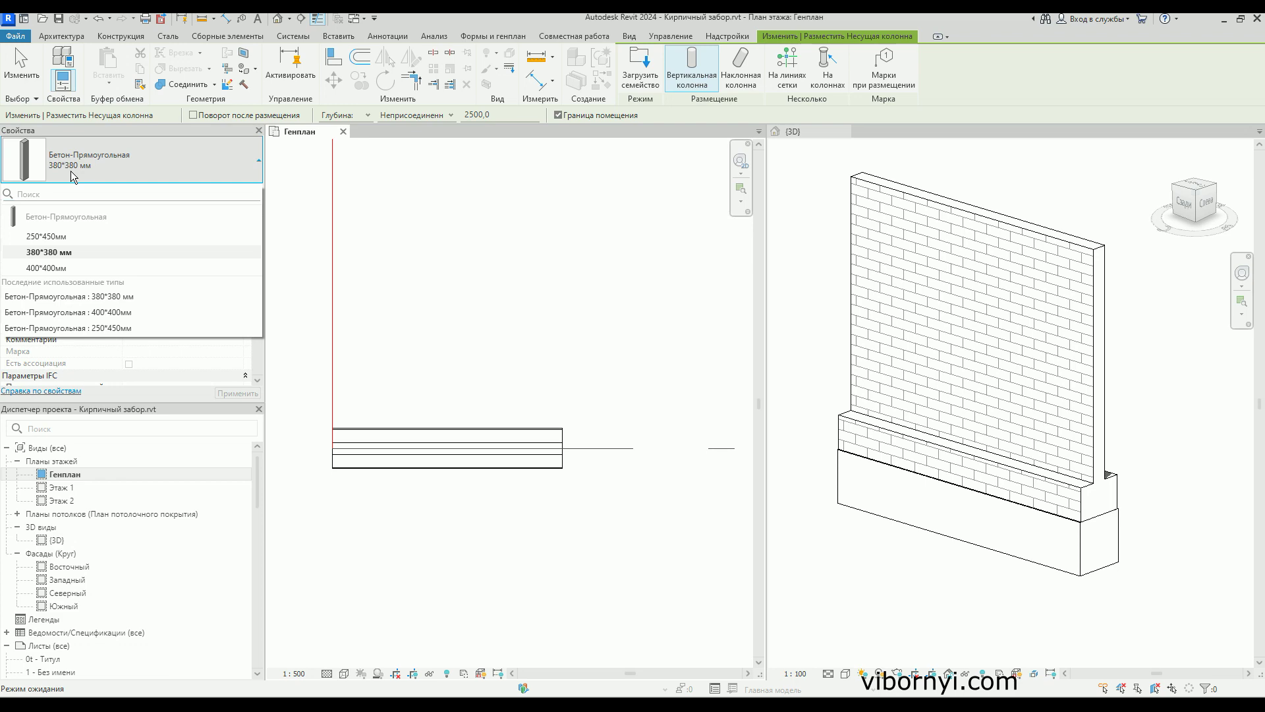
pyautogui.click(71, 254)
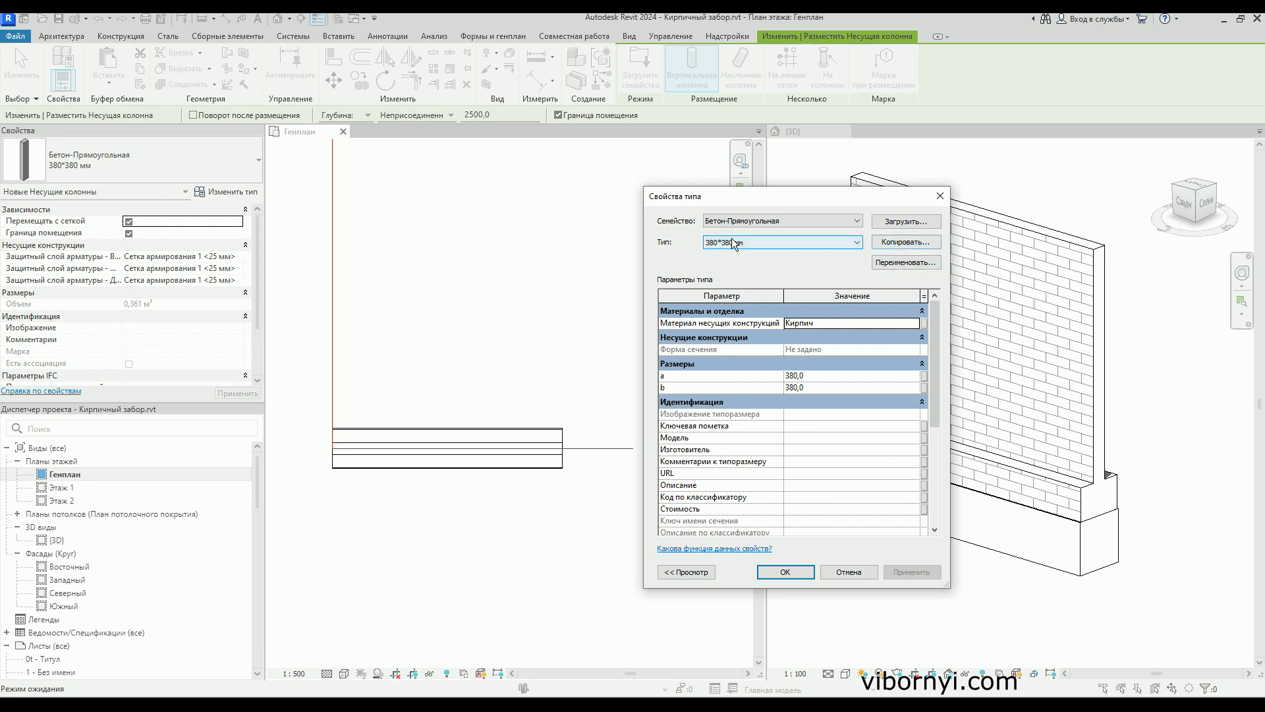
# - Duplicate the column type under the name 'Кирпич 380*380 мм'
pyautogui.click(883, 243)
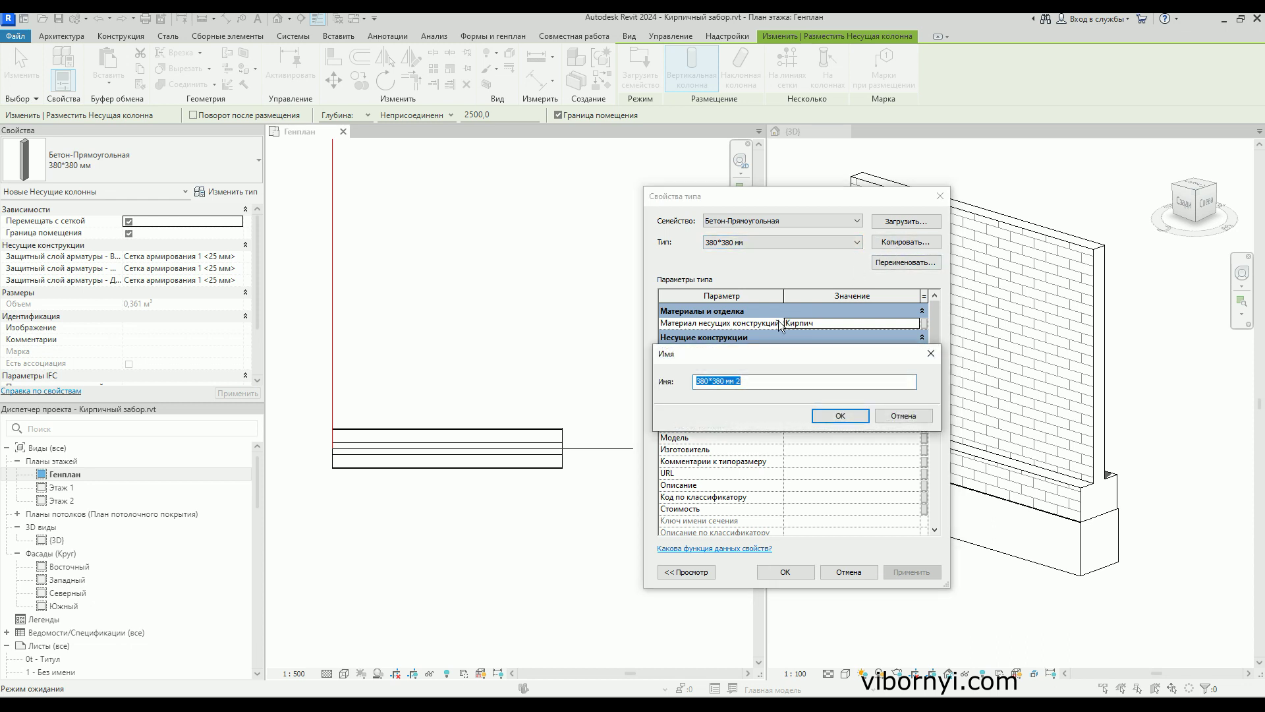
pyautogui.click(695, 380)
pyautogui.write('Кип')
pyautogui.press('BackSpace')
pyautogui.write('рпич')
pyautogui.click(829, 418)
# - Confirm a and b are 380, assign the Кирпич structural material, and apply the type
pyautogui.click(829, 376)
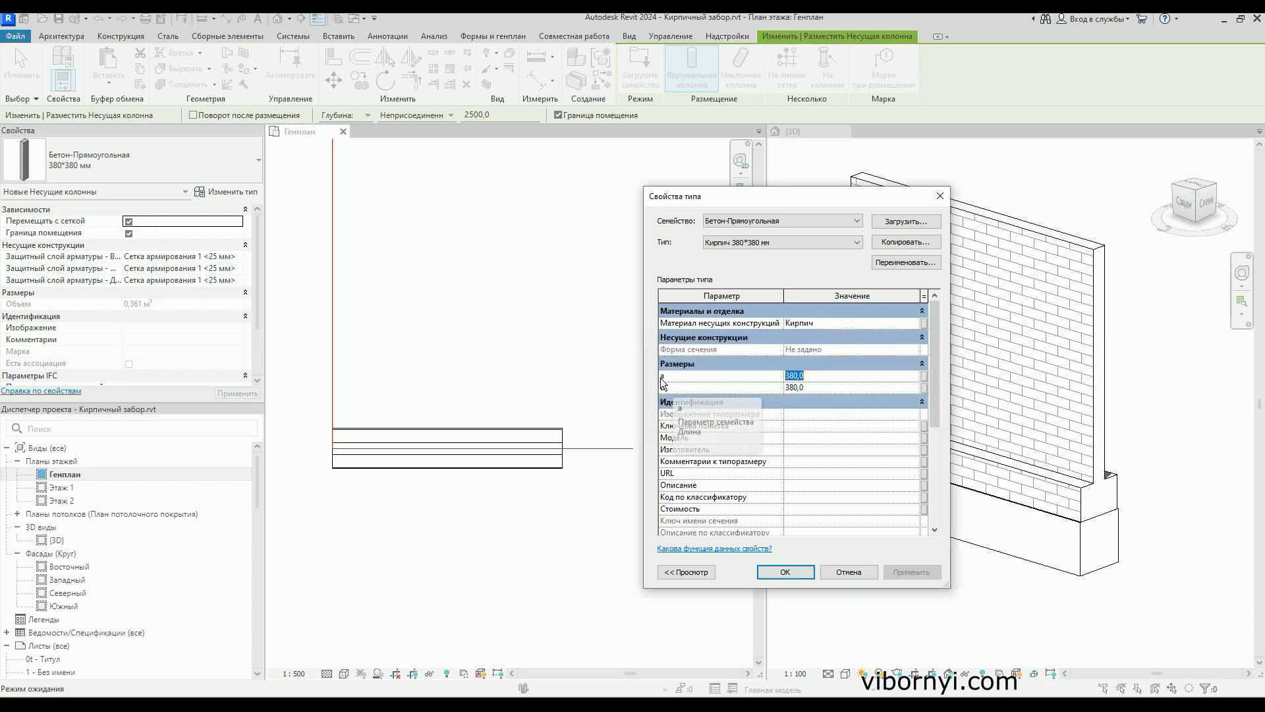
pyautogui.click(813, 388)
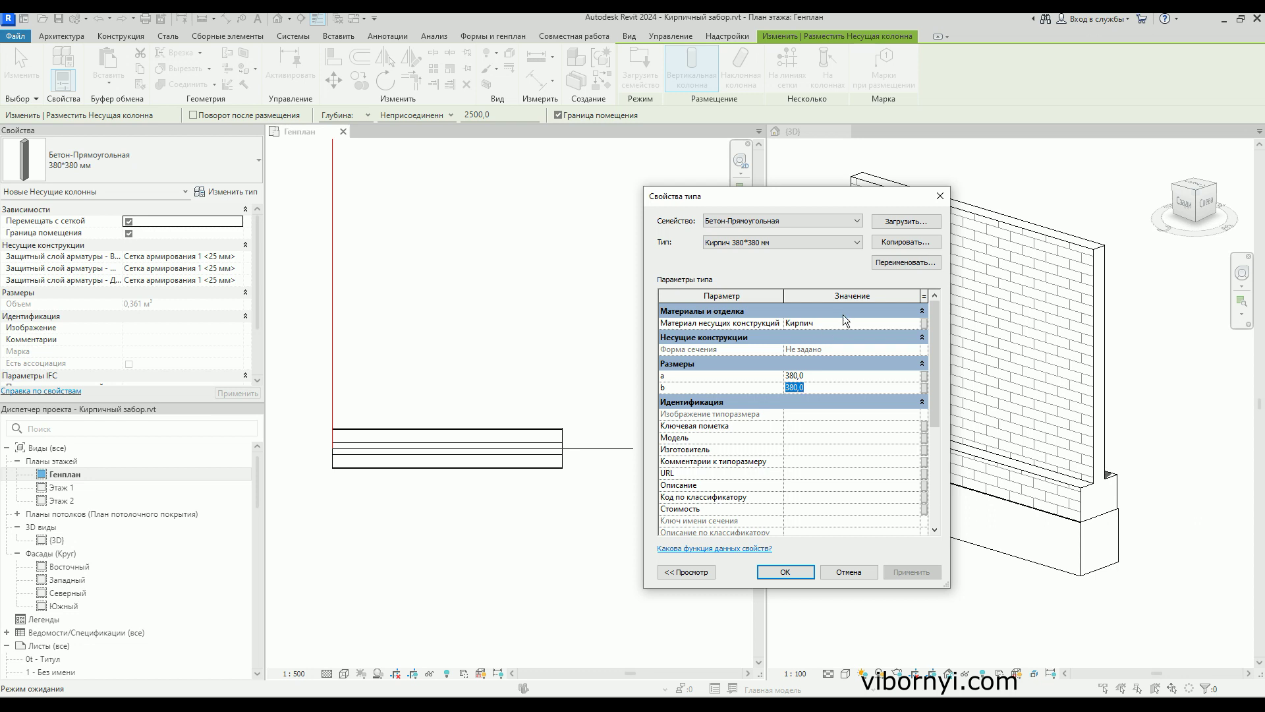
pyautogui.click(841, 322)
pyautogui.click(916, 324)
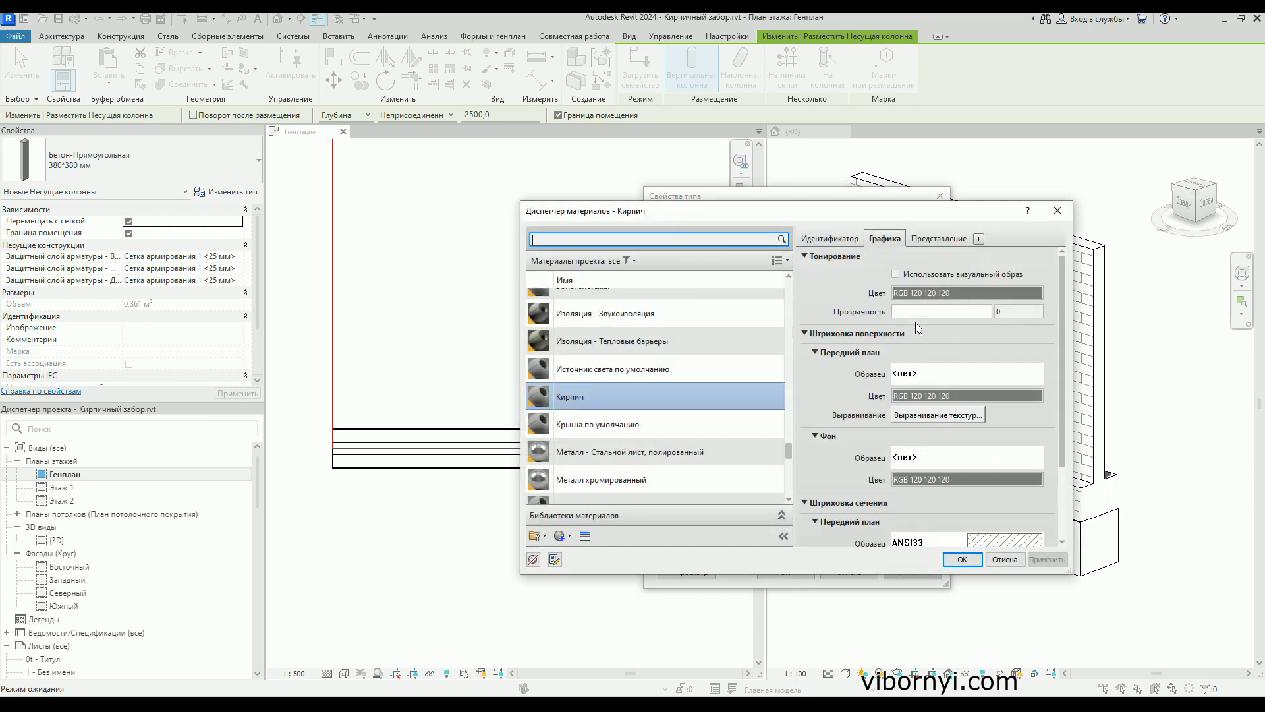
pyautogui.scroll(-1, 688, 468)
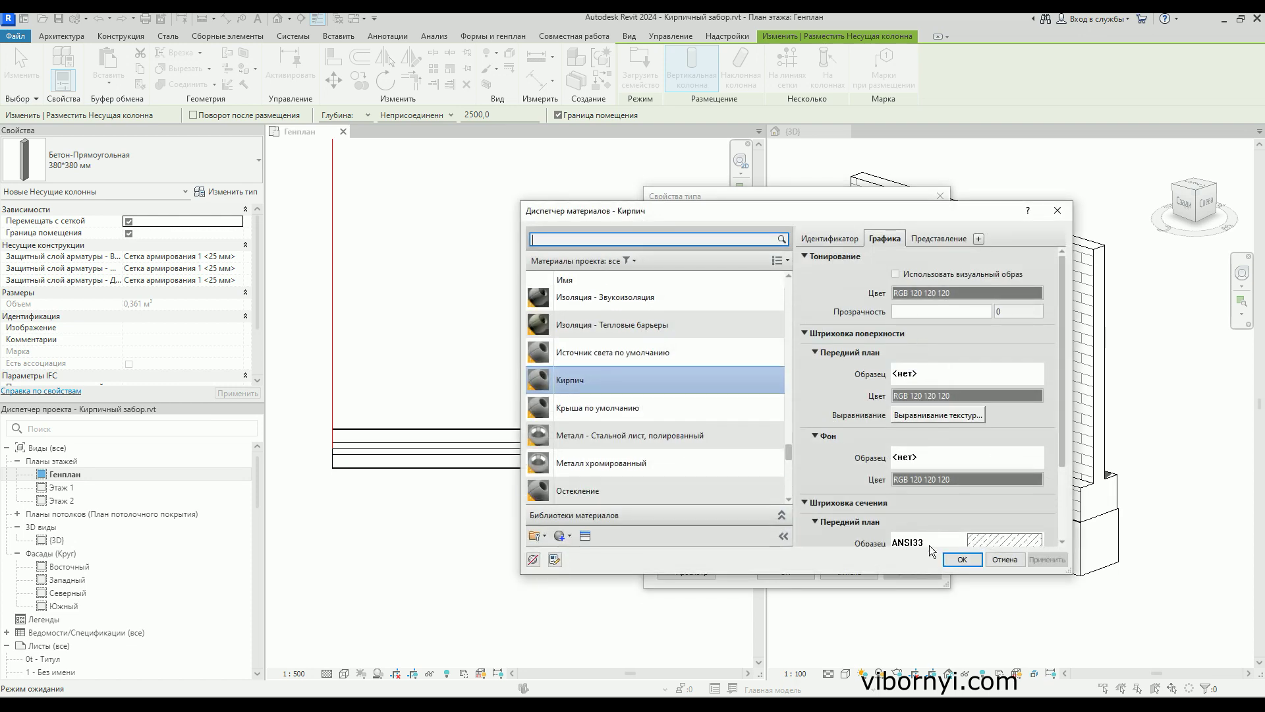
pyautogui.click(962, 560)
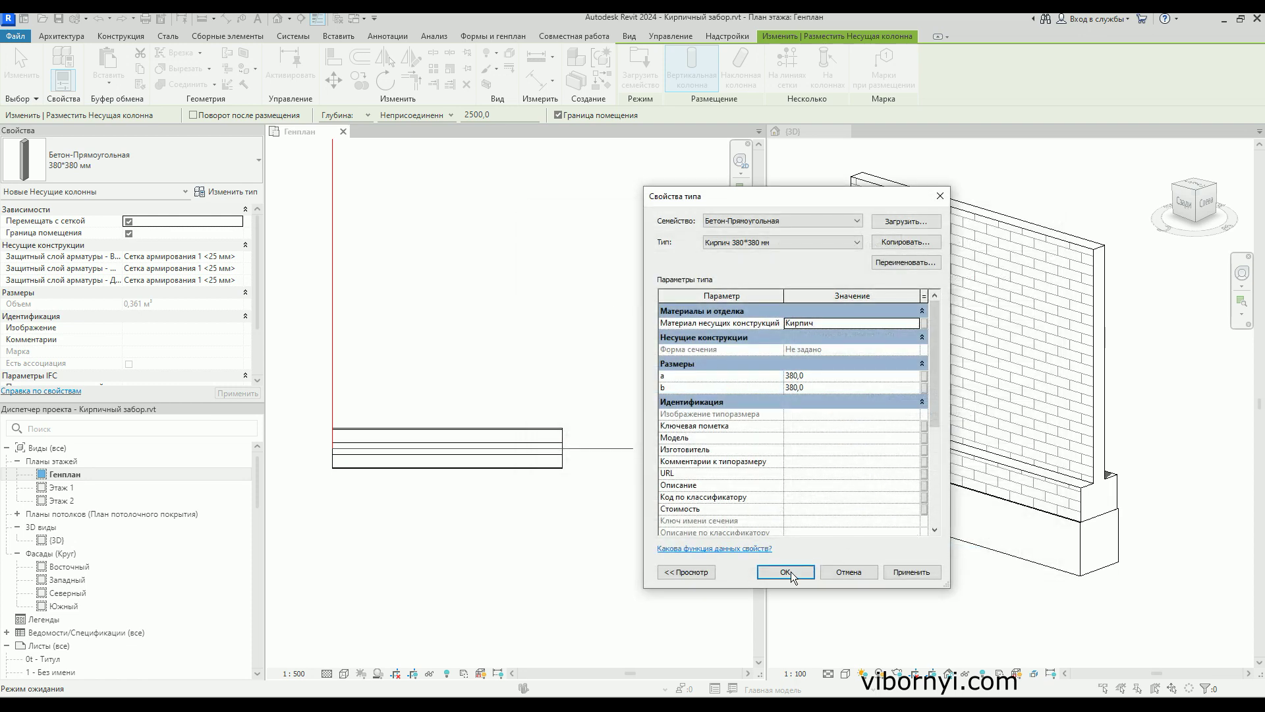
pyautogui.click(914, 572)
pyautogui.click(797, 573)
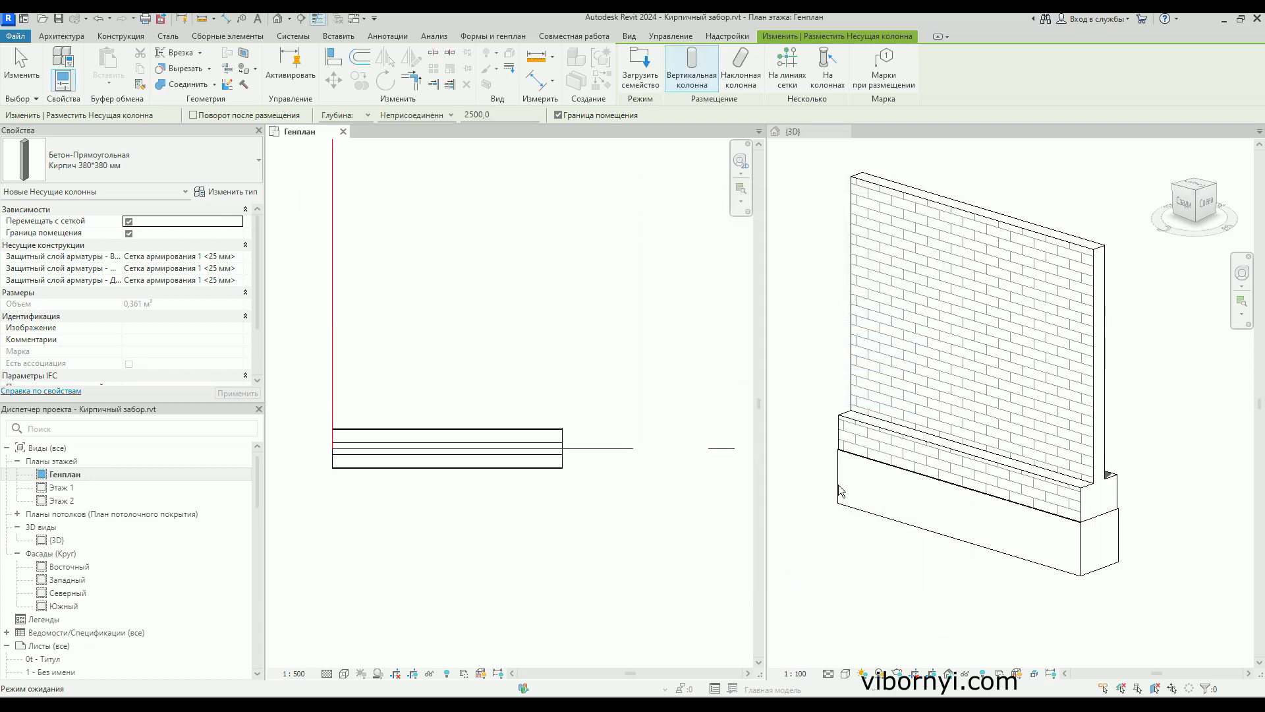
# - Place one Кирпич 380*380 мм column at the fence wall's end in plan
pyautogui.scroll(-4, 839, 491)
pyautogui.scroll(-2, 839, 491)
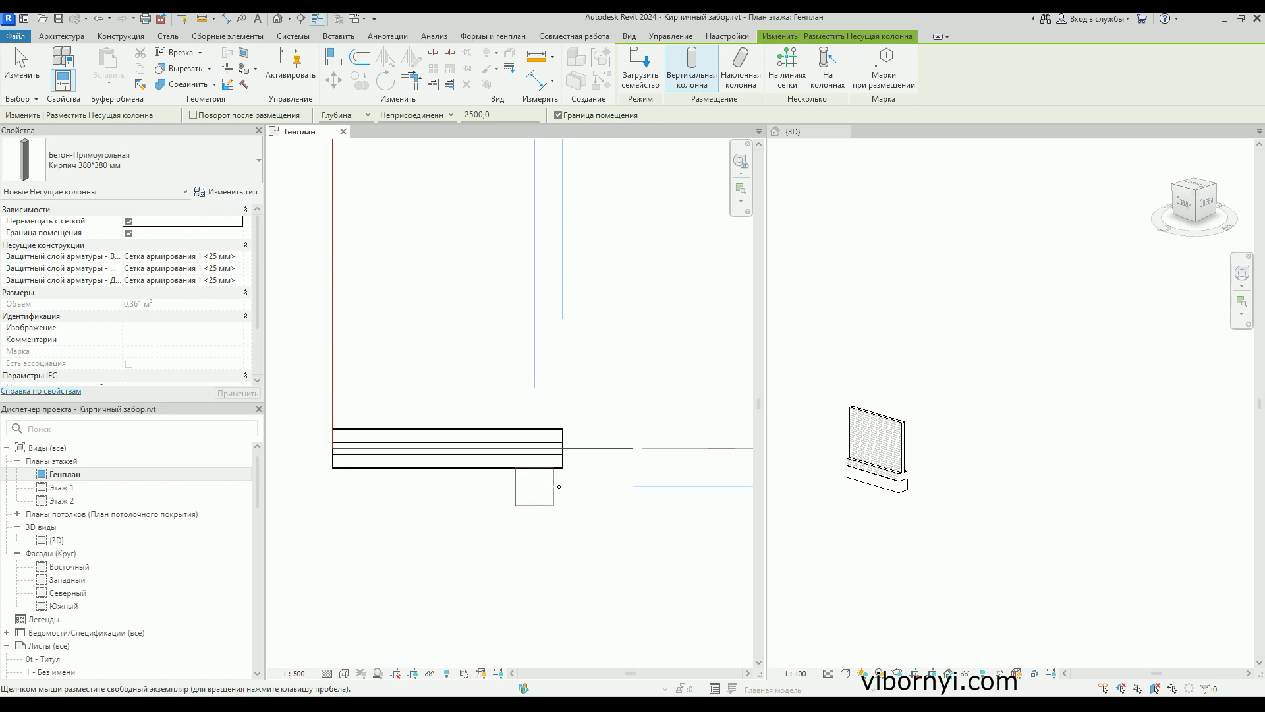
pyautogui.scroll(3, 579, 450)
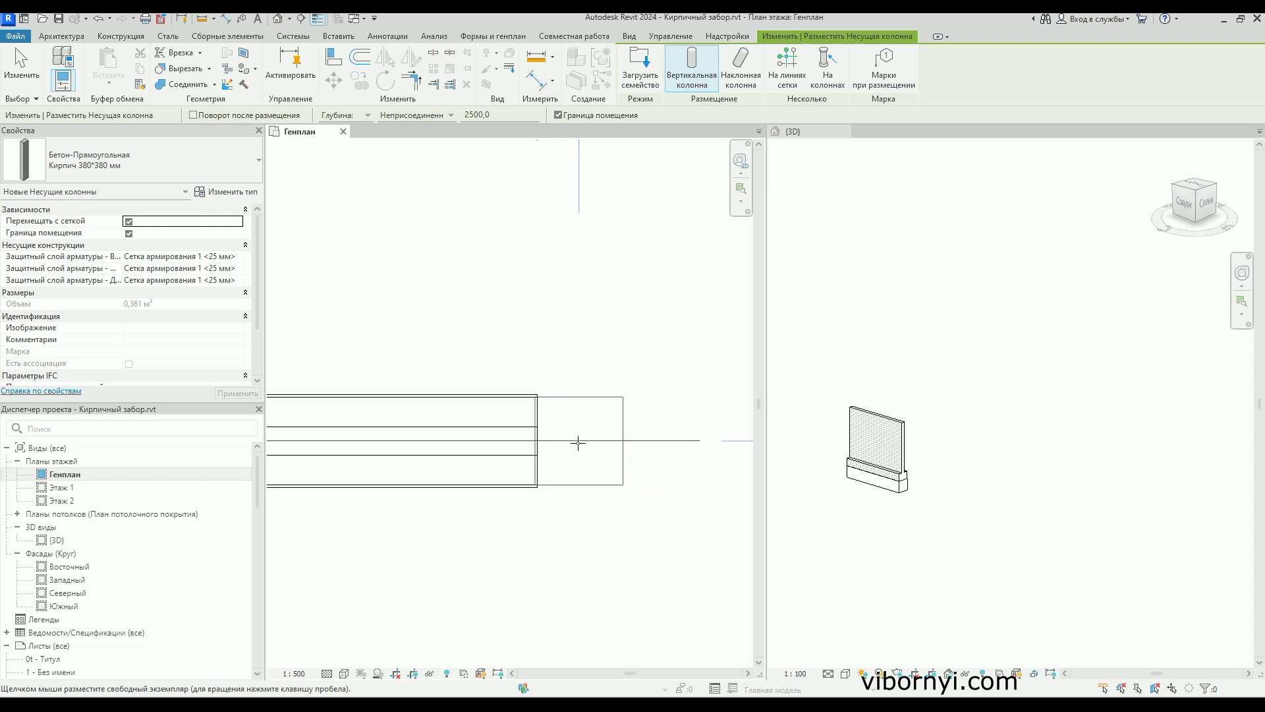
pyautogui.click(593, 440)
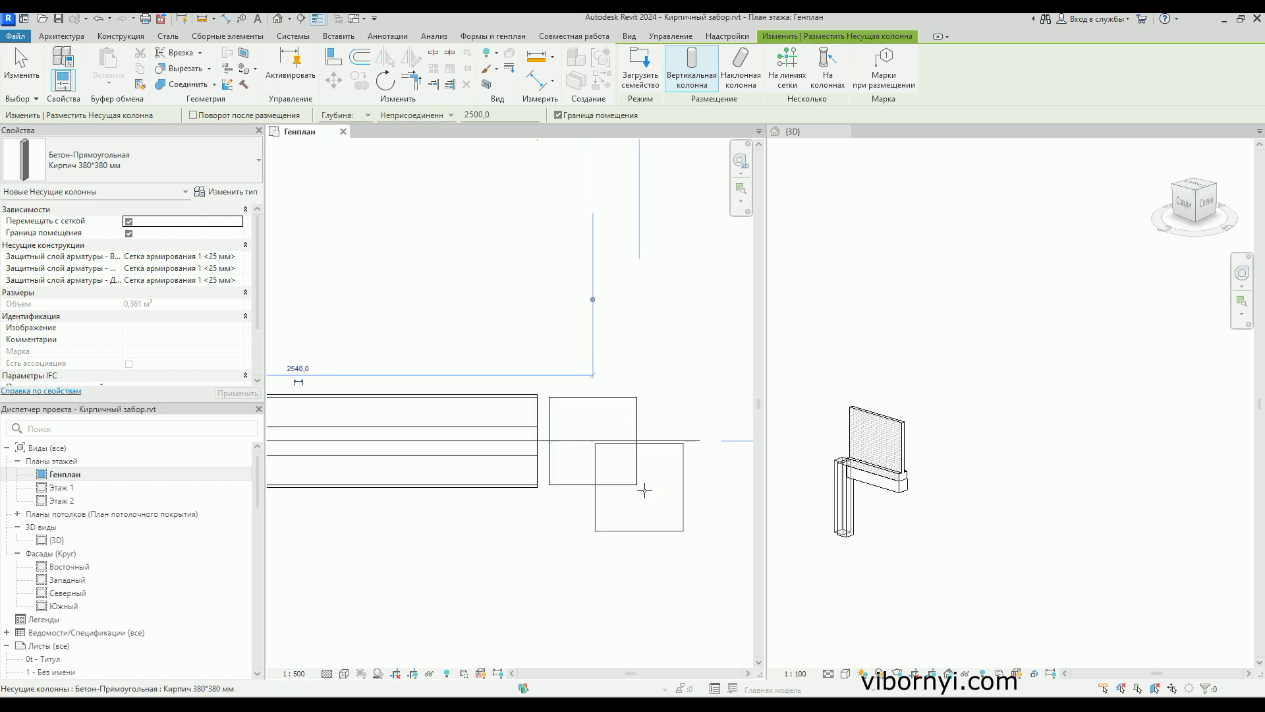
pyautogui.scroll(2, 556, 485)
pyautogui.press('Escape')
pyautogui.press('Escape')
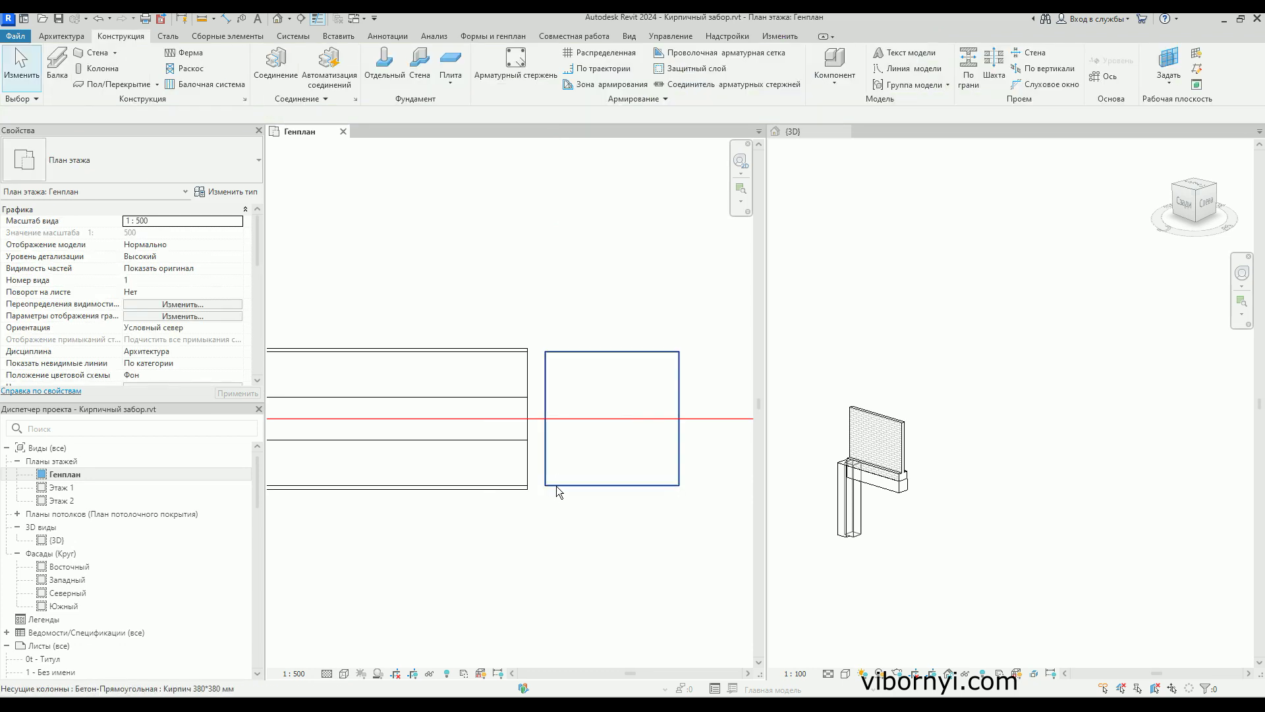
# - Align the column's edge flush with the wall end using Align
pyautogui.click(556, 484)
pyautogui.scroll(2, 485, 405)
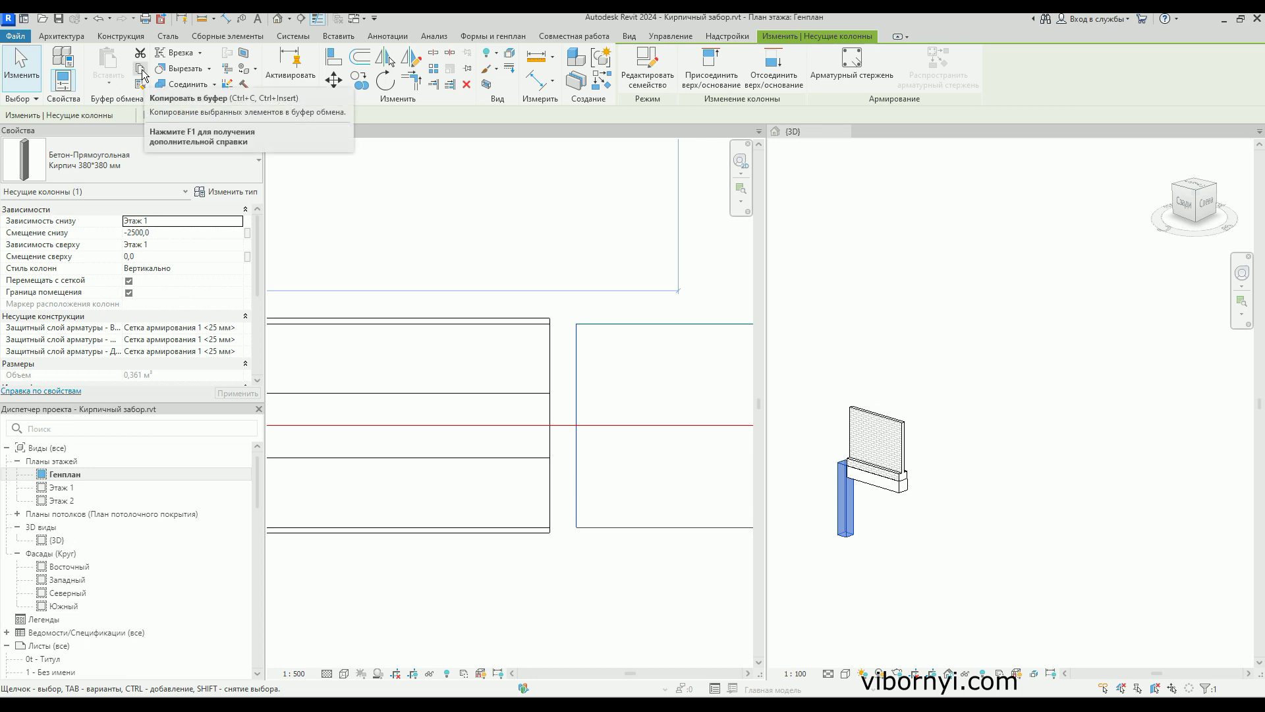
pyautogui.click(333, 57)
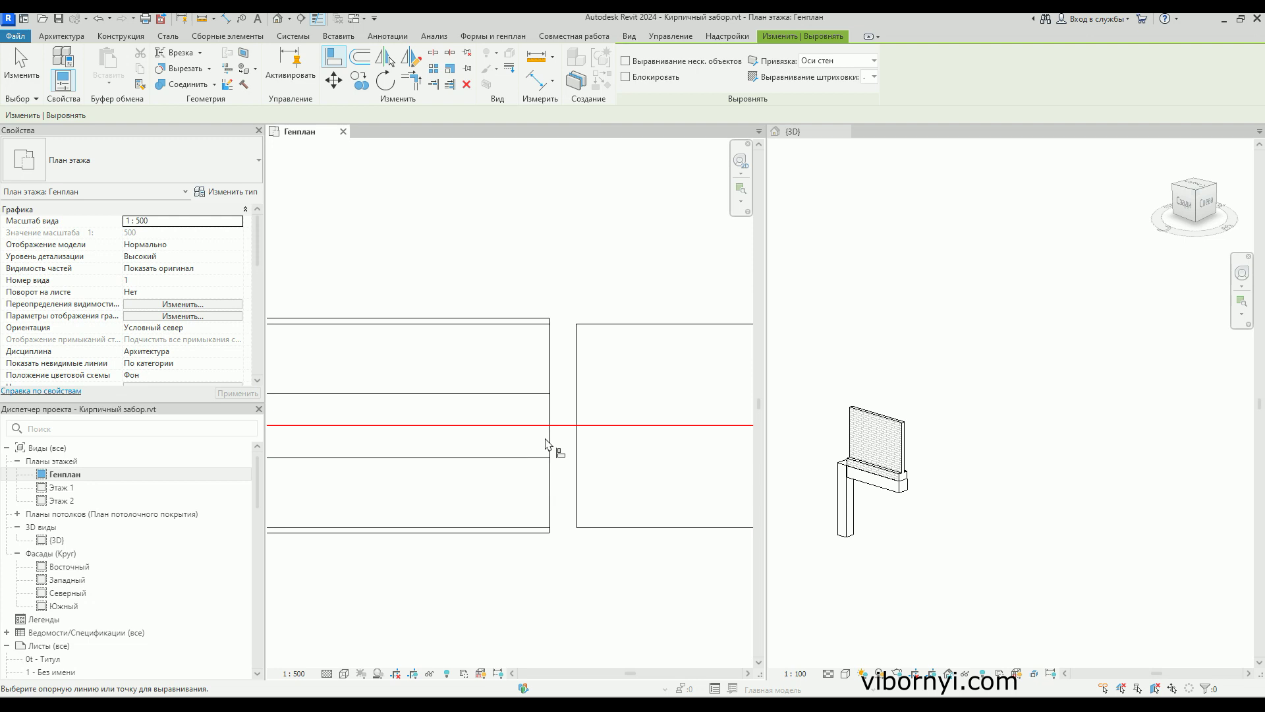
pyautogui.click(551, 465)
pyautogui.click(576, 476)
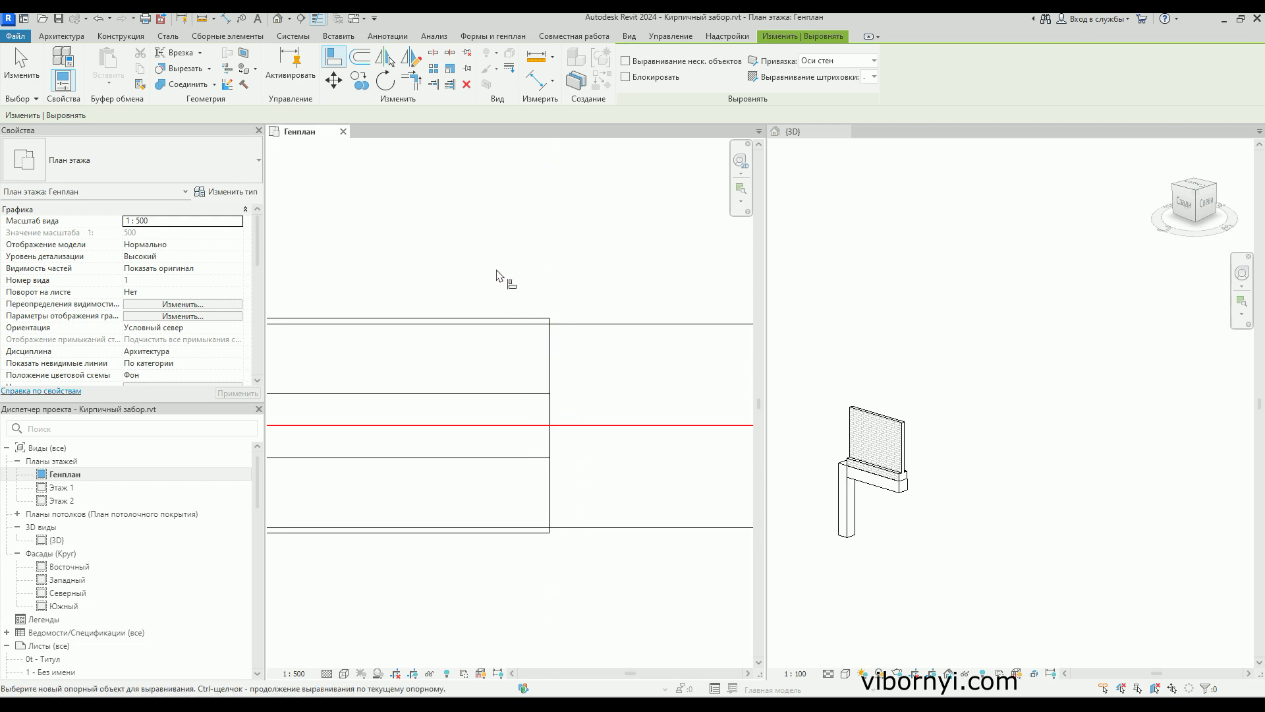
pyautogui.scroll(-3, 500, 276)
pyautogui.press('Escape')
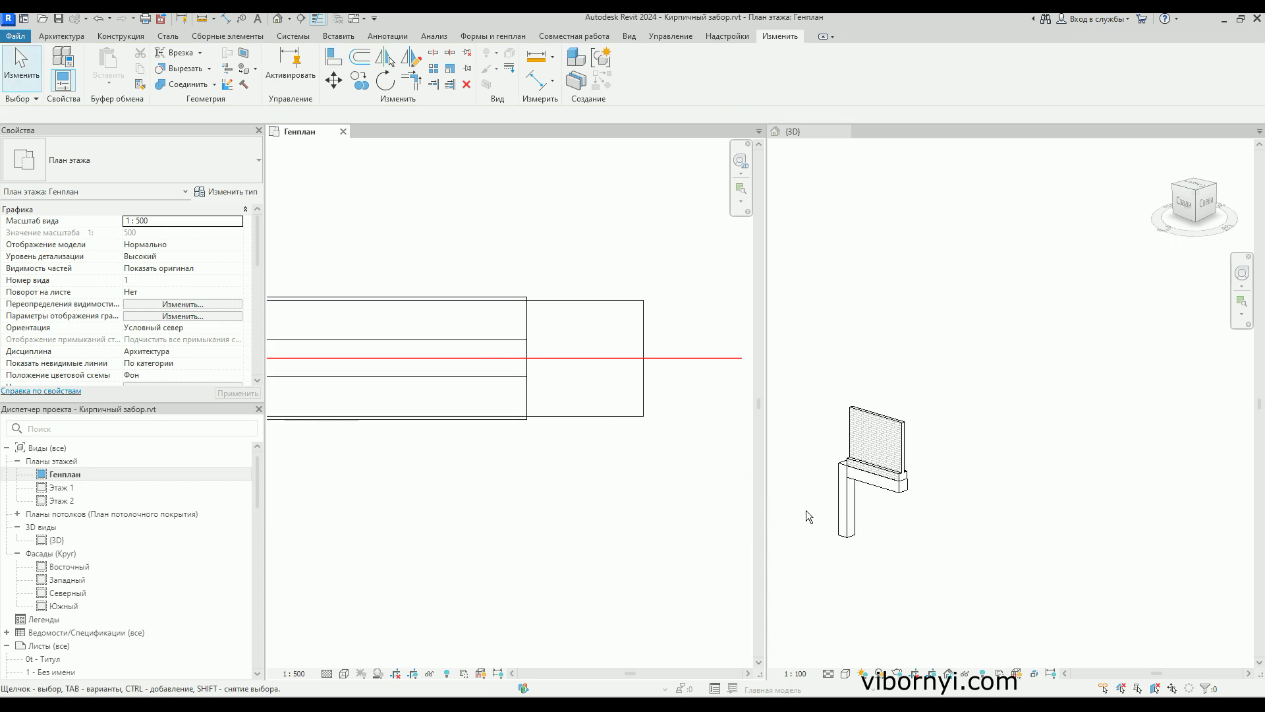
pyautogui.click(847, 530)
pyautogui.scroll(2, 848, 508)
# - Open the Южный elevation and select the brick column
pyautogui.scroll(3, 848, 506)
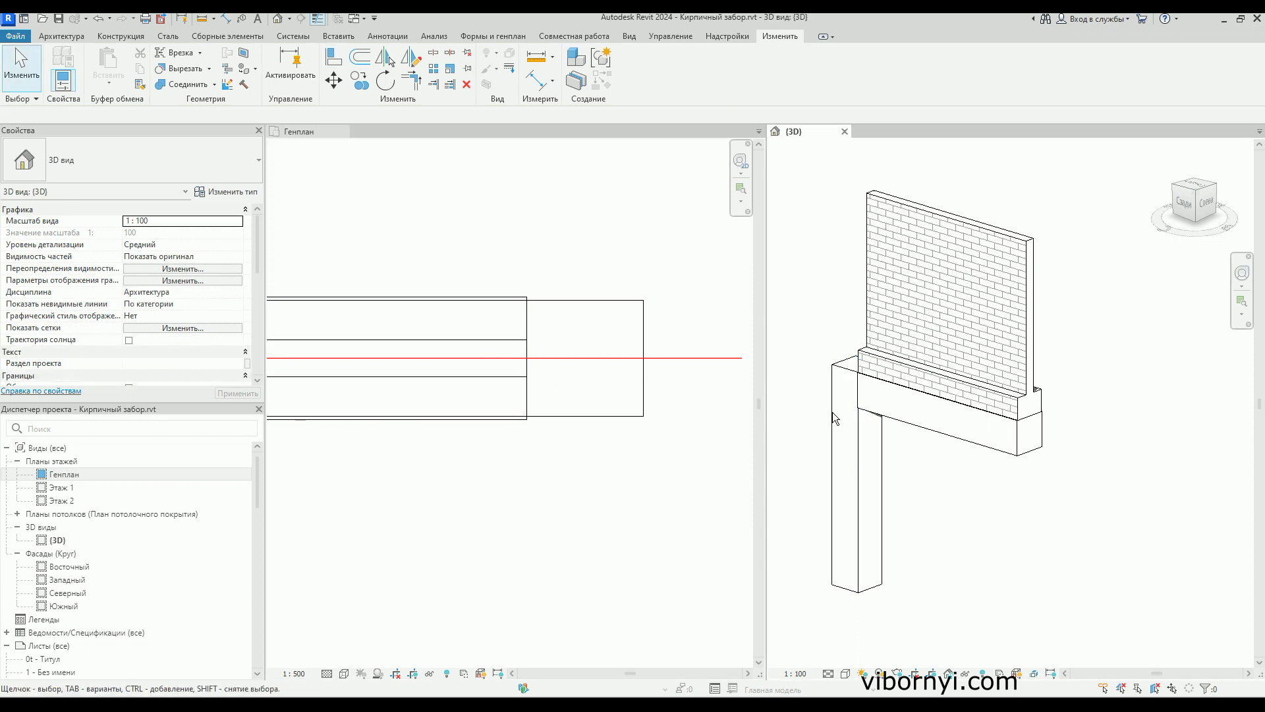
pyautogui.click(66, 611)
pyautogui.doubleClick(65, 606)
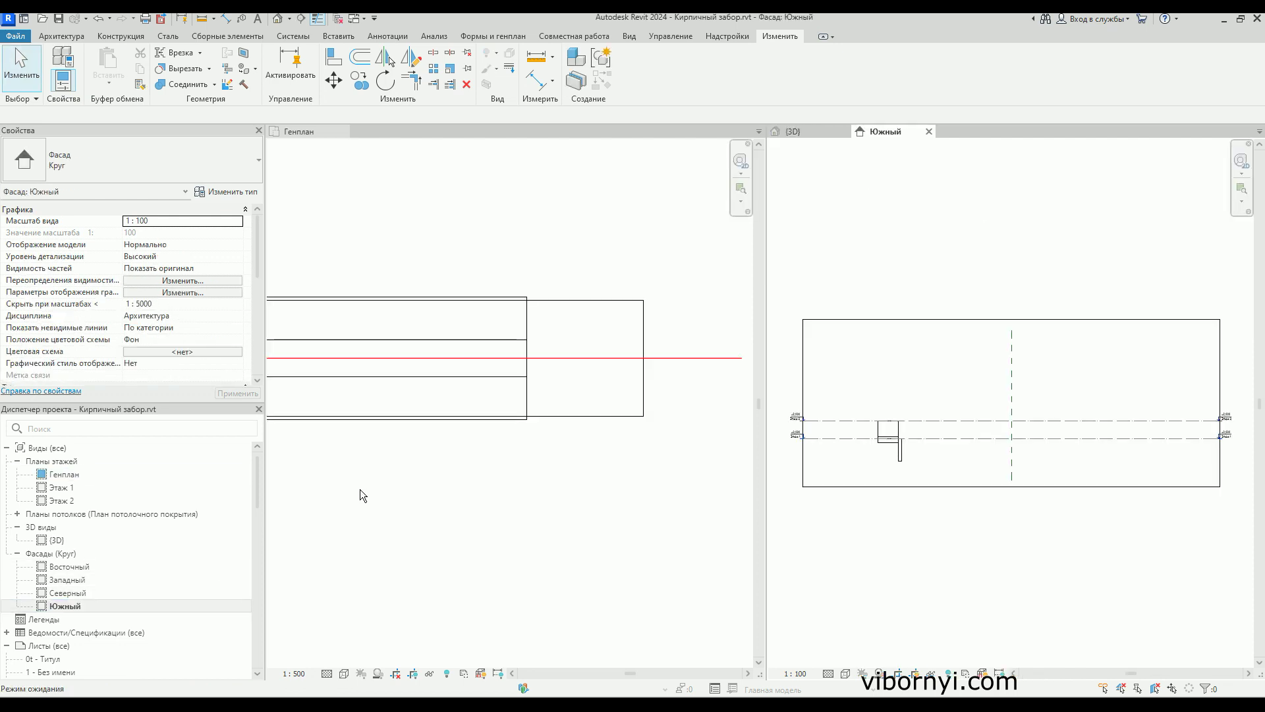
pyautogui.scroll(3, 923, 448)
pyautogui.scroll(1, 913, 425)
pyautogui.scroll(-1, 950, 446)
pyautogui.click(939, 476)
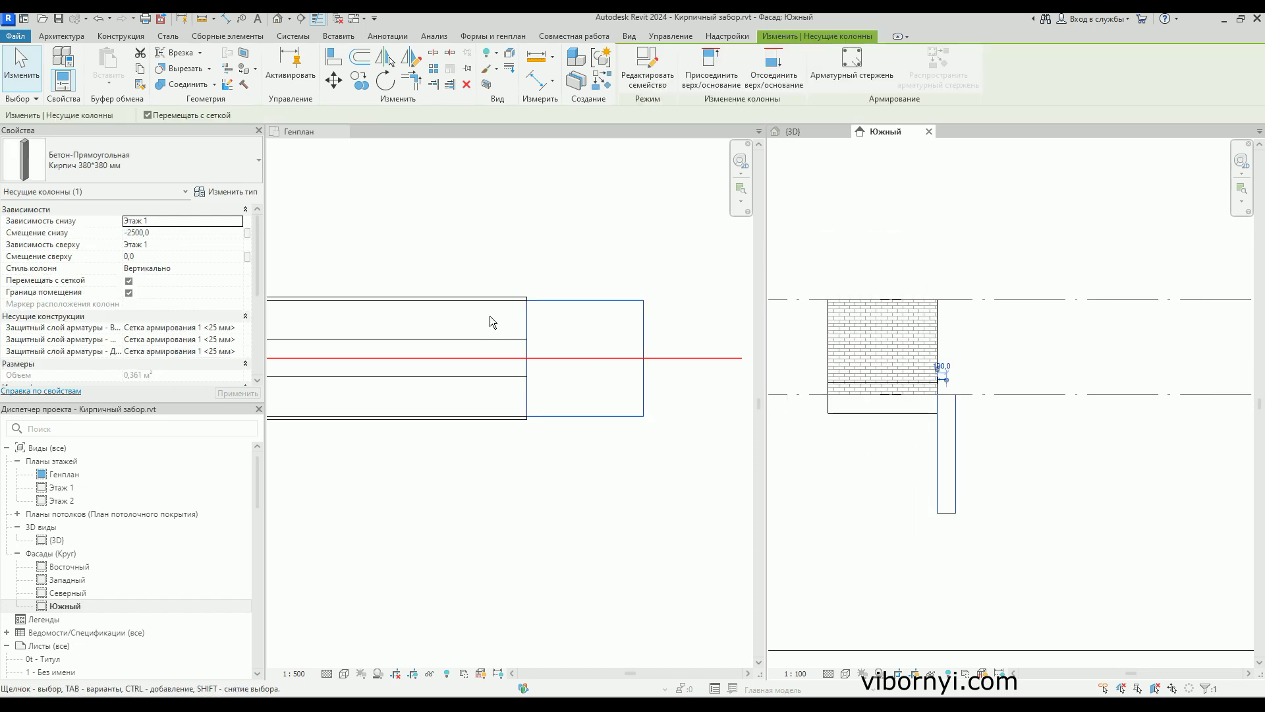
# - Set the column's top constraint to Этаж 2 and base offset to 0, then apply
pyautogui.click(161, 223)
pyautogui.click(169, 235)
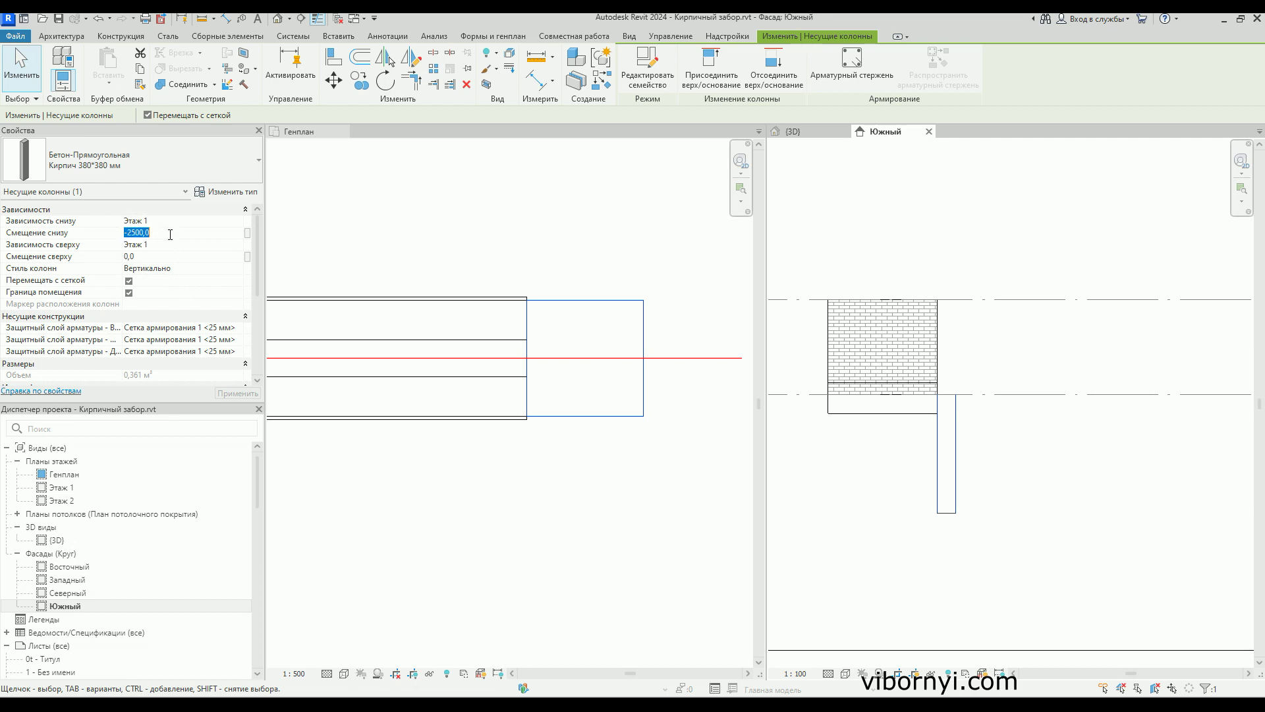
pyautogui.click(165, 245)
pyautogui.click(235, 245)
pyautogui.click(139, 267)
pyautogui.click(163, 232)
pyautogui.write('0')
pyautogui.click(235, 394)
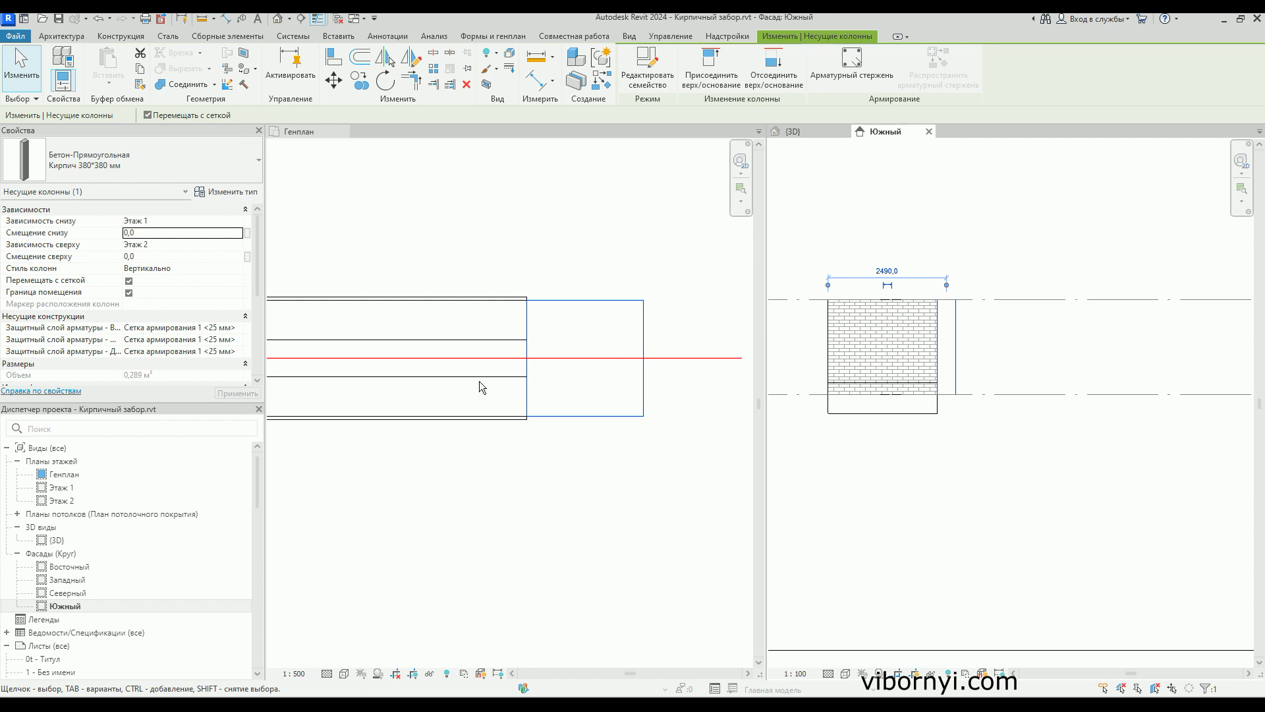
pyautogui.click(869, 461)
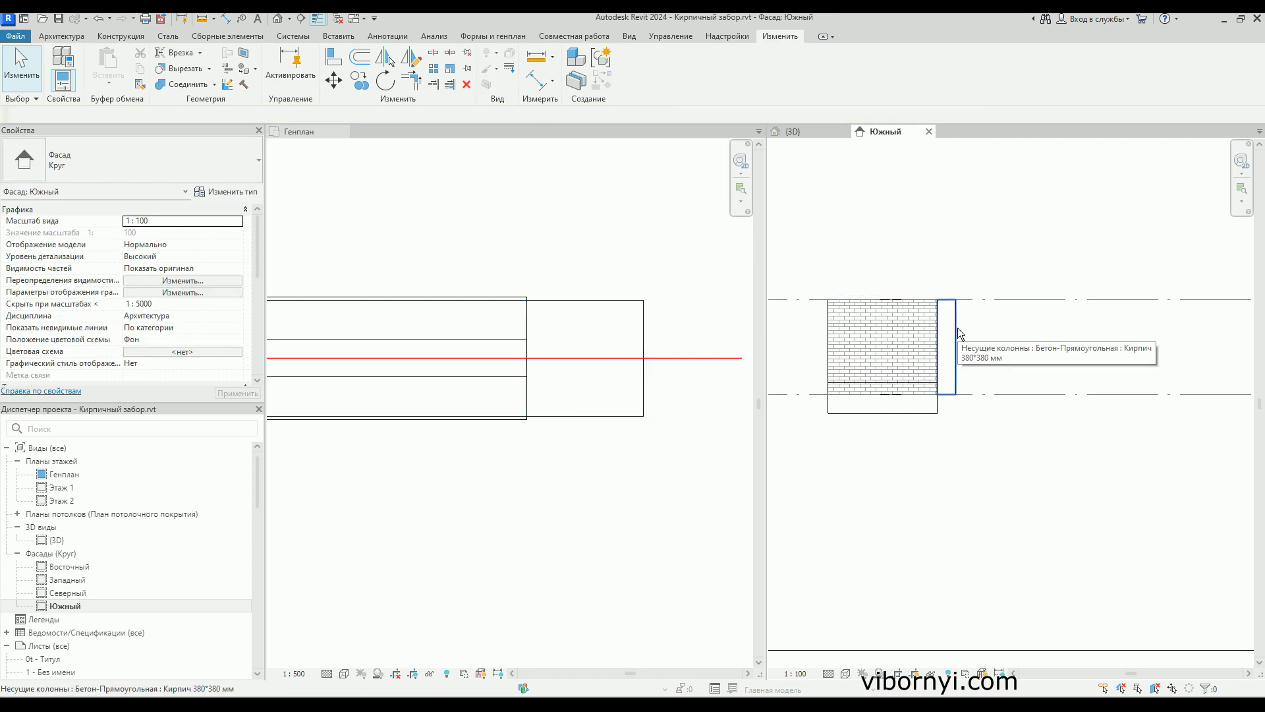
# - Bring the Южный elevation back into focus as the active view
pyautogui.moveTo(933, 345)
pyautogui.mouseDown(button='middle')
pyautogui.moveTo(947, 344)
pyautogui.moveTo(935, 341)
pyautogui.mouseUp(button='middle')
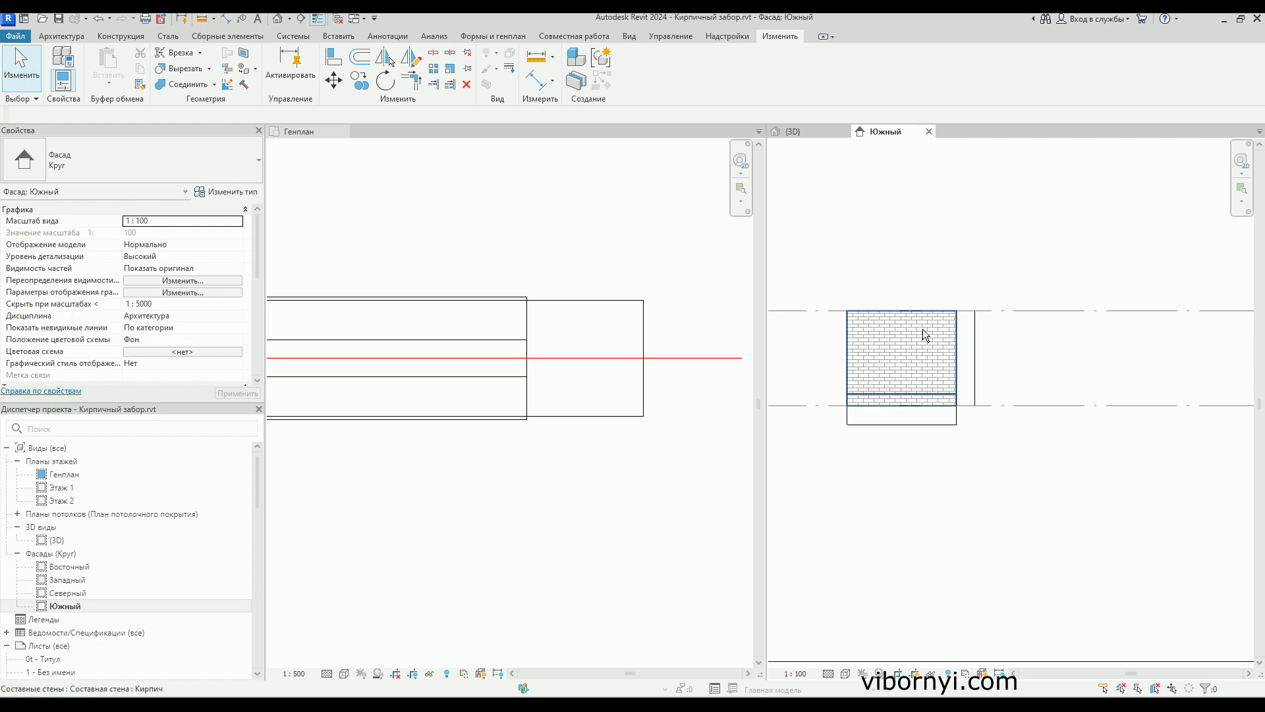
pyautogui.scroll(1, 972, 348)
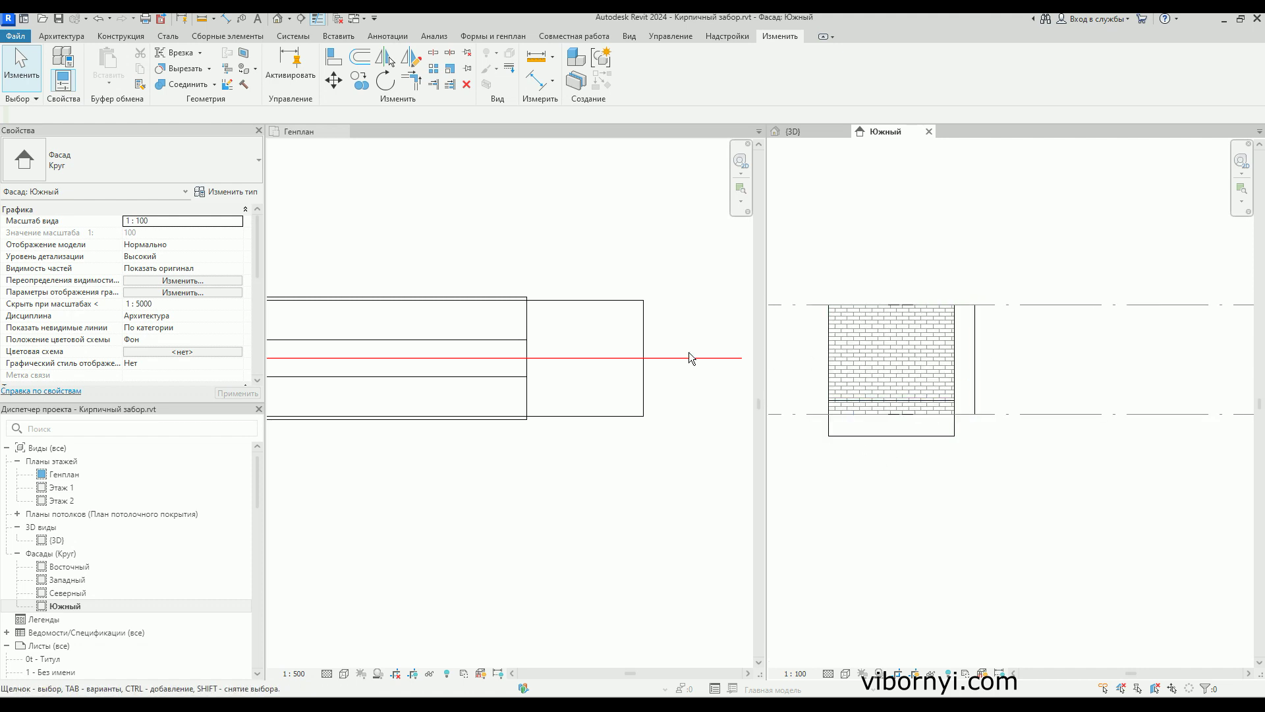
pyautogui.click(662, 368)
pyautogui.scroll(1, 707, 381)
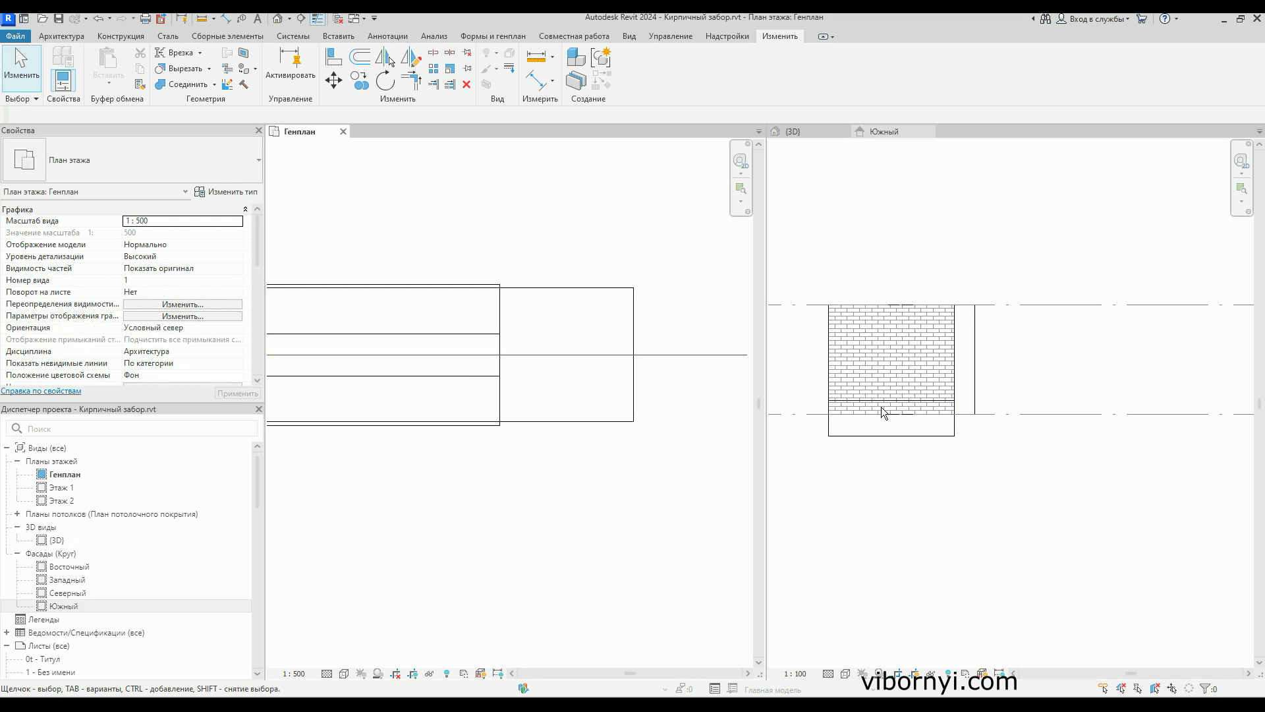
pyautogui.click(973, 382)
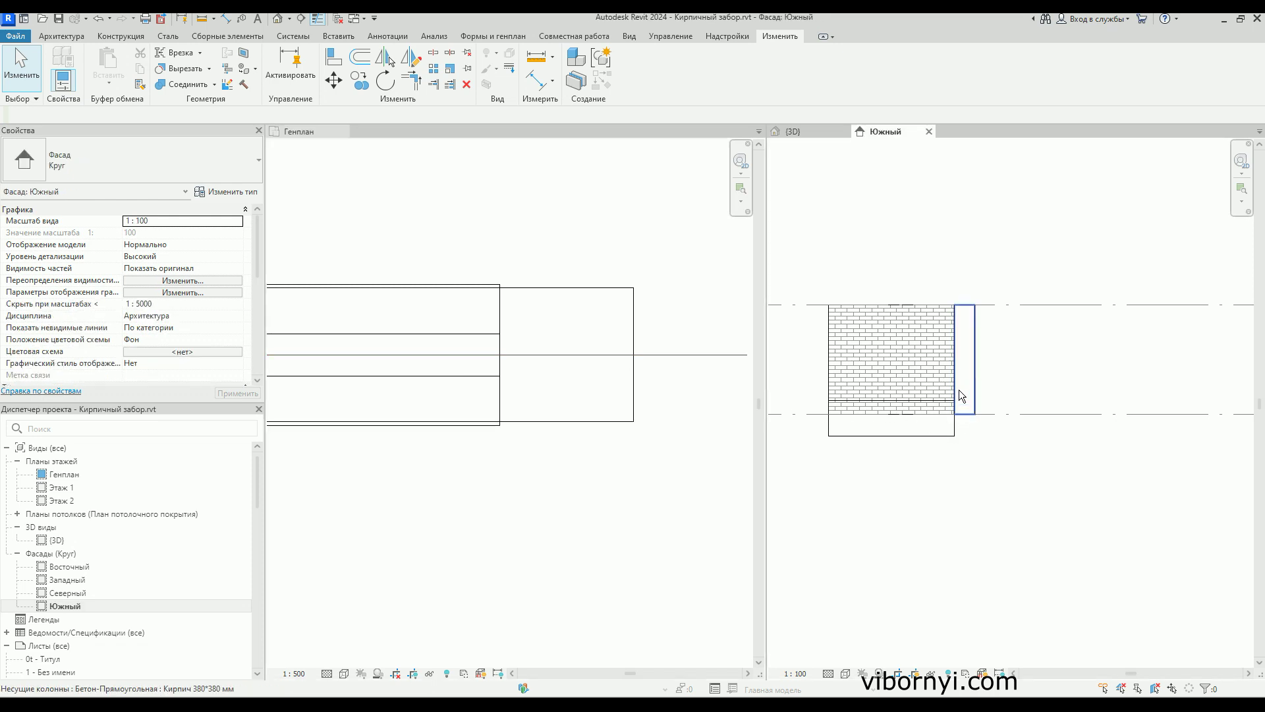
# - Drag the brick wall's top handle to sit just below the column top
pyautogui.click(925, 307)
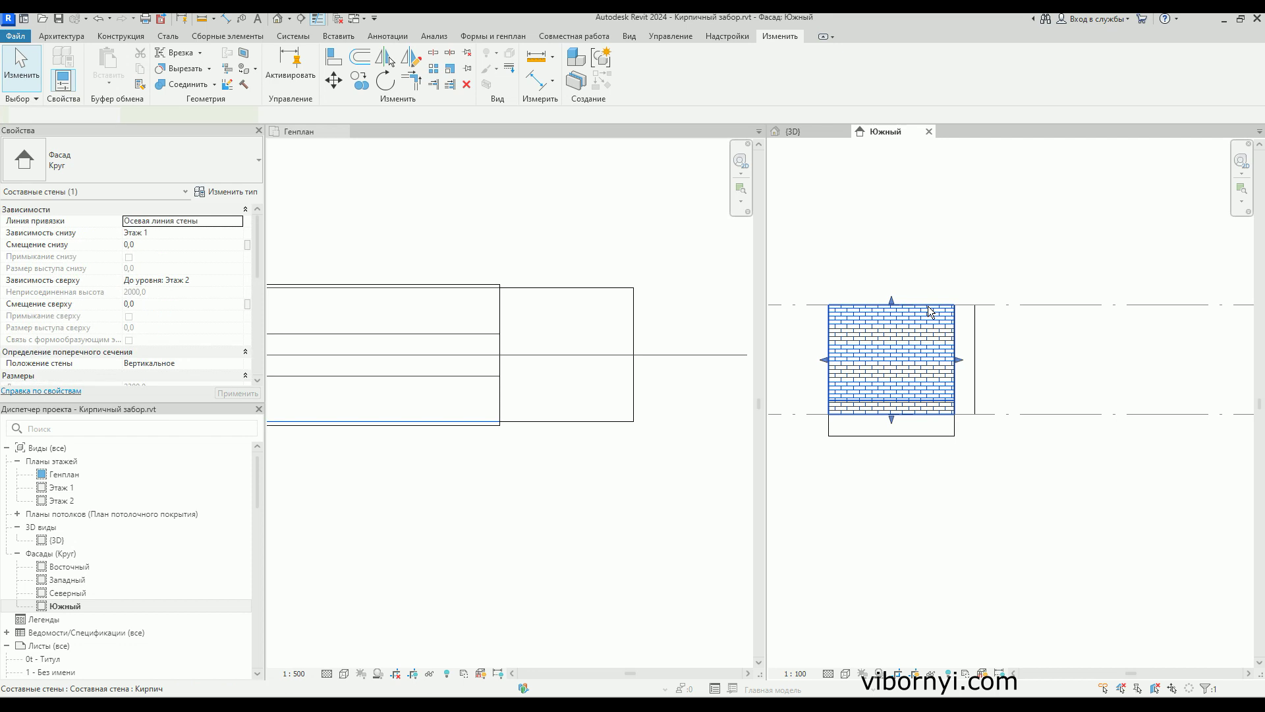
pyautogui.scroll(1, 883, 315)
pyautogui.scroll(1, 886, 310)
pyautogui.moveTo(895, 298); pyautogui.dragTo(894, 315)
pyautogui.click(1127, 336)
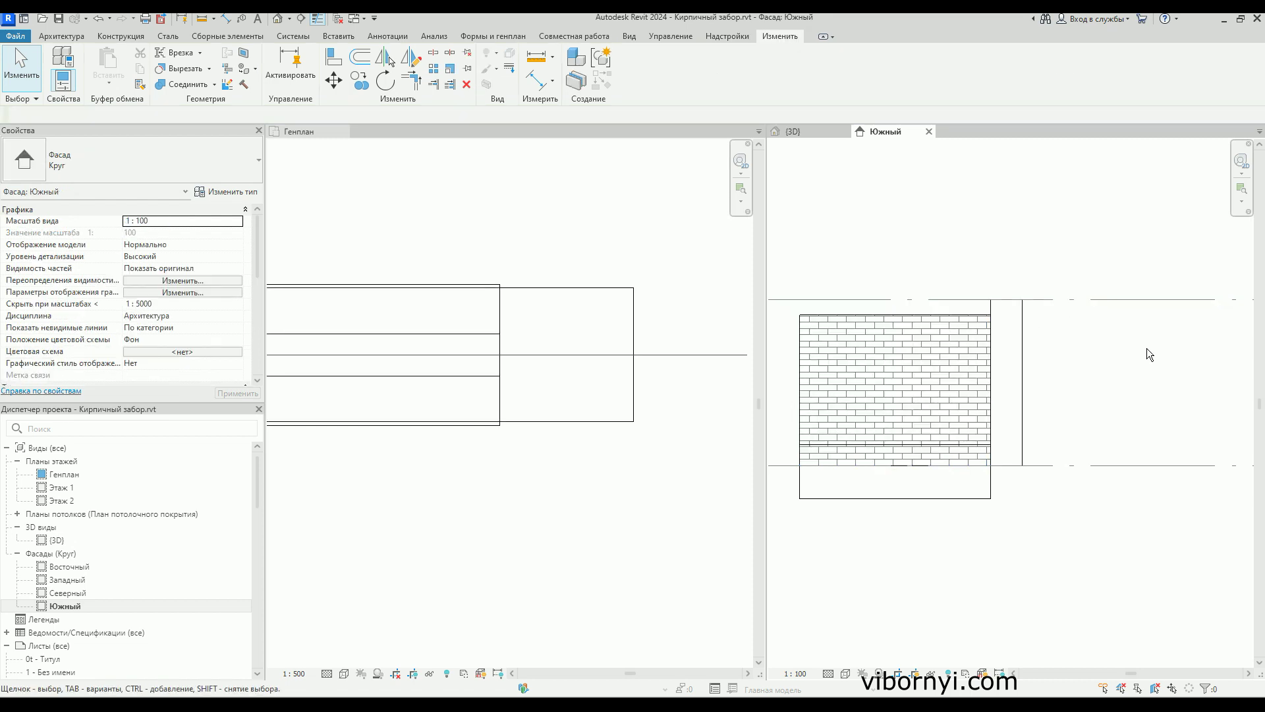
# - Pan and zoom the elevation to check the wall top against the level markers
pyautogui.scroll(-2, 1147, 347)
pyautogui.scroll(-2, 1140, 349)
pyautogui.moveTo(778, 314); pyautogui.dragTo(789, 316, button='middle')
pyautogui.scroll(1, 790, 316)
pyautogui.scroll(4, 797, 316)
pyautogui.scroll(-2, 799, 316)
pyautogui.scroll(-2, 800, 316)
pyautogui.scroll(-2, 948, 329)
pyautogui.moveTo(1068, 350); pyautogui.dragTo(1009, 353, button='middle')
pyautogui.scroll(2, 989, 362)
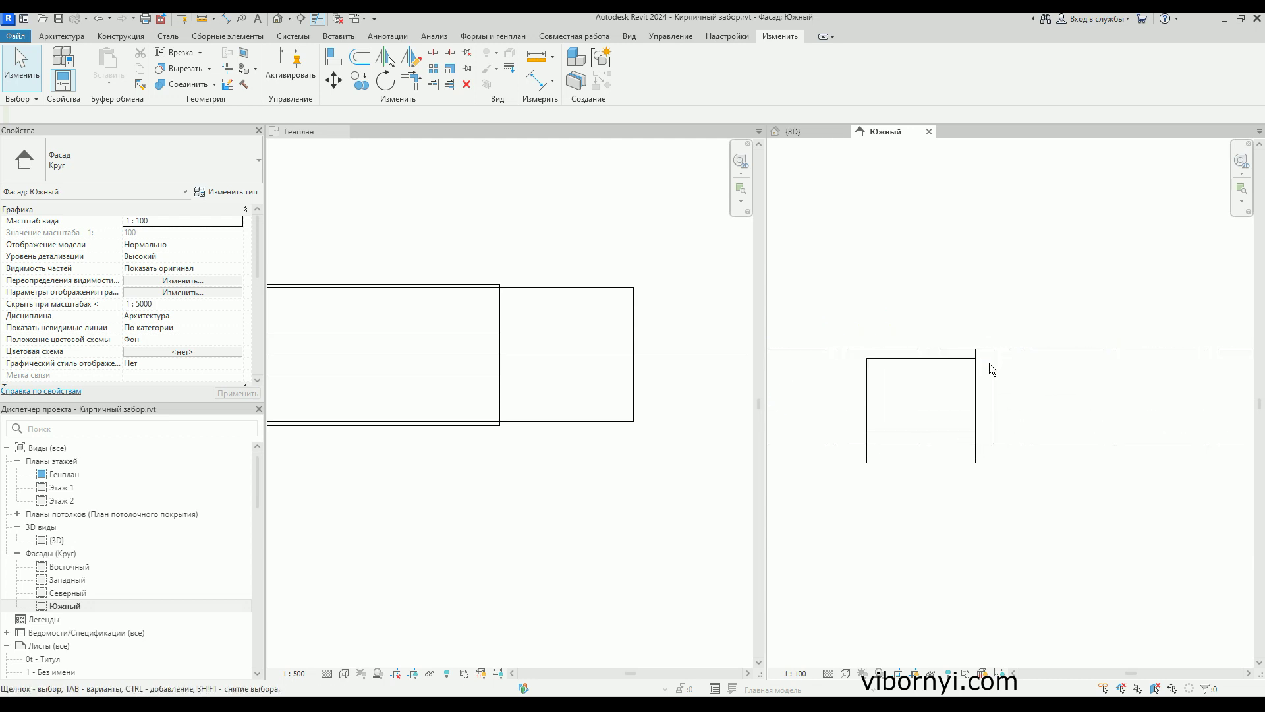
pyautogui.scroll(1, 989, 362)
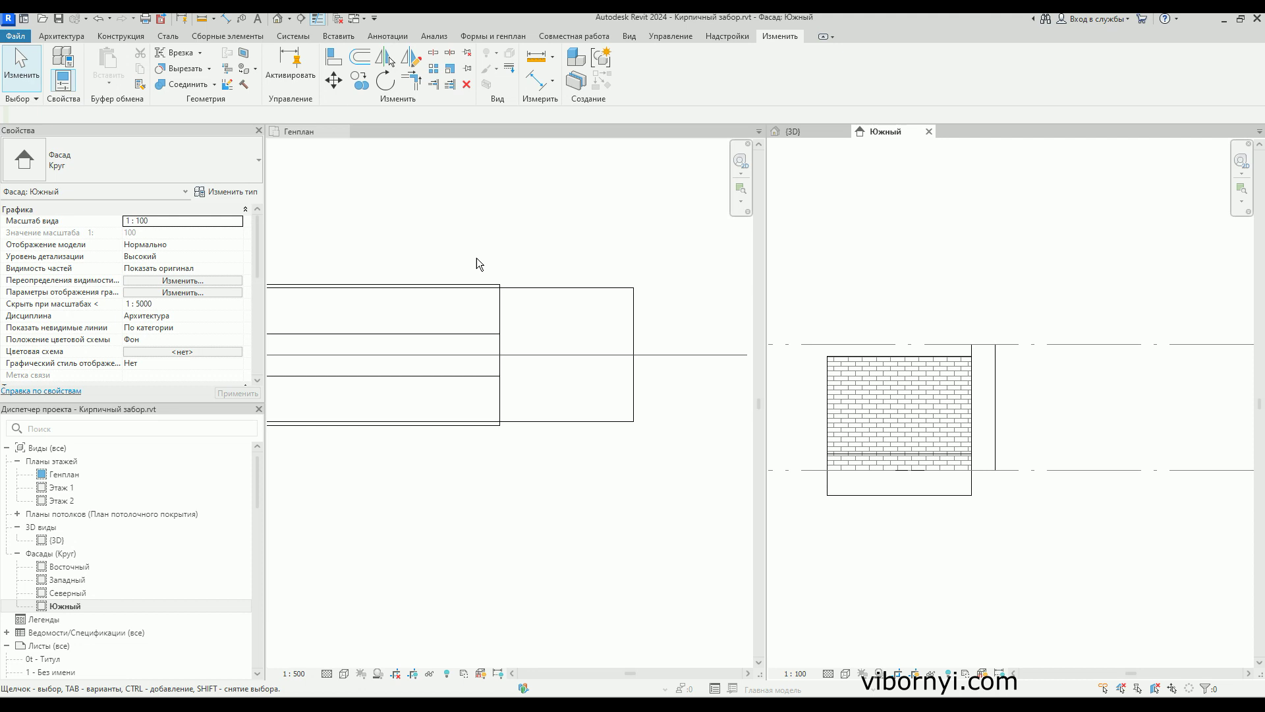
# - Place an isolated Отдельный foundation beside the fence wall in the 3D view and select it
pyautogui.click(804, 133)
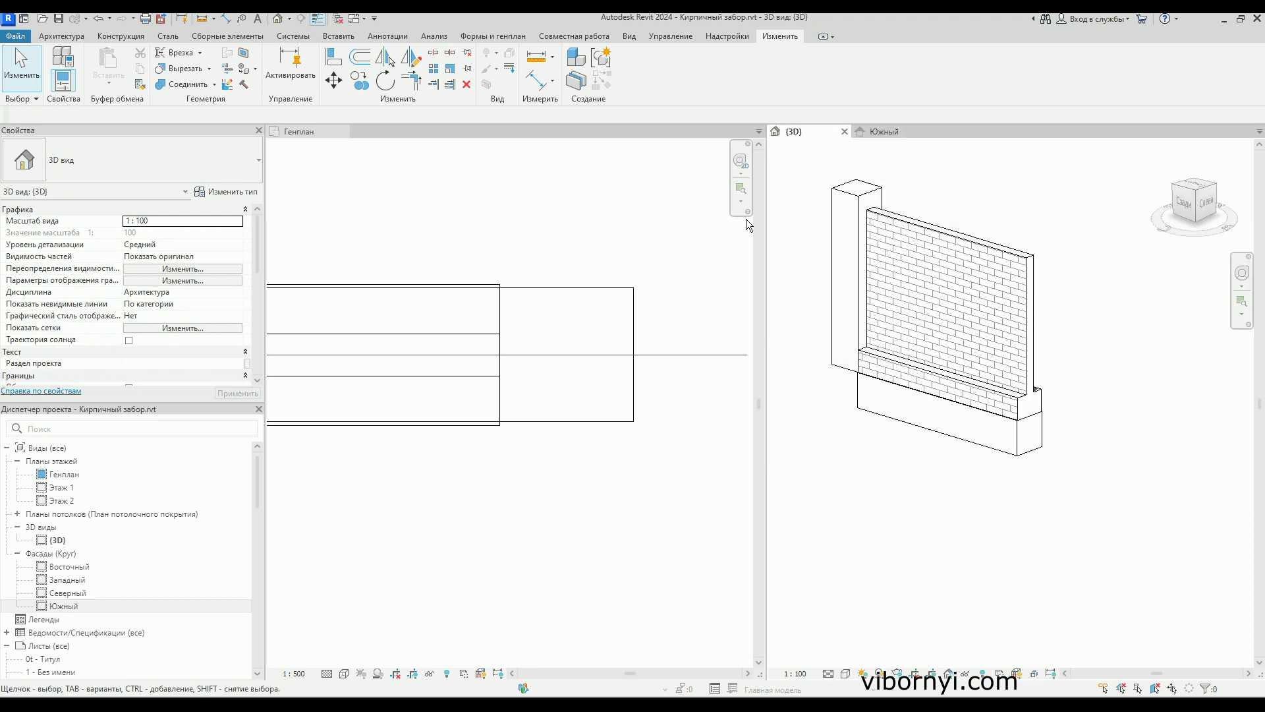
pyautogui.click(121, 37)
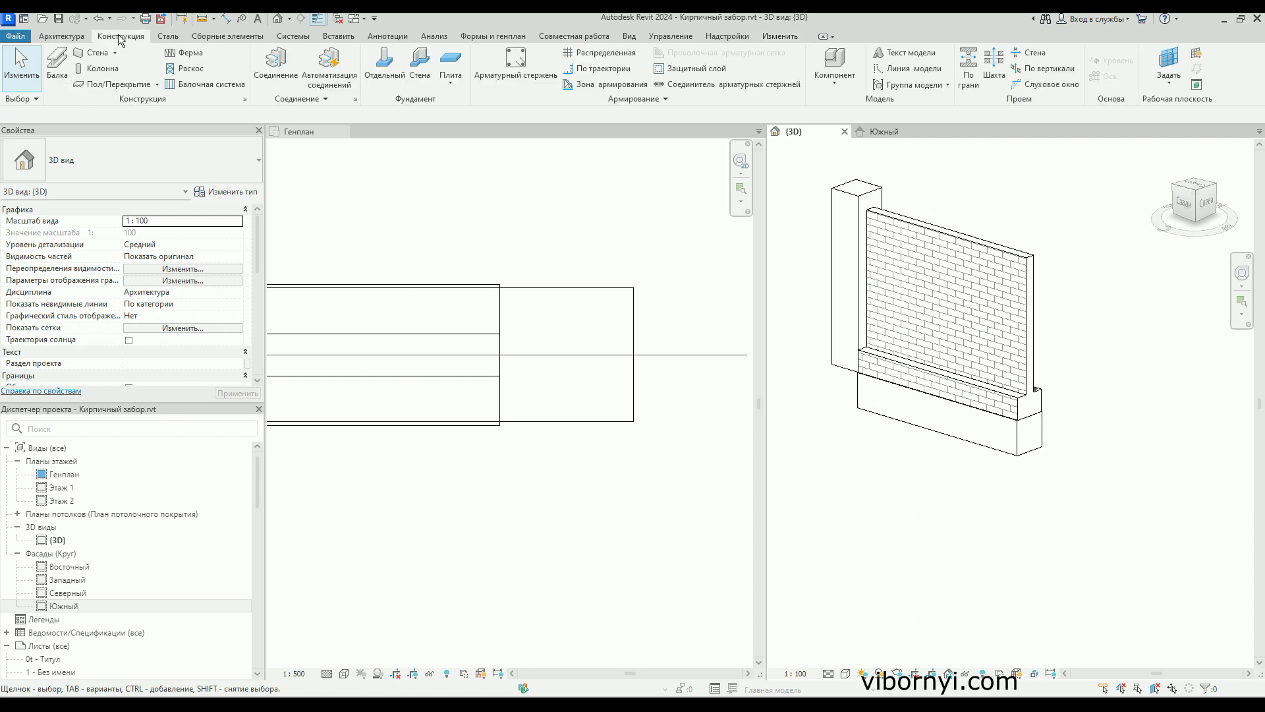
pyautogui.click(385, 78)
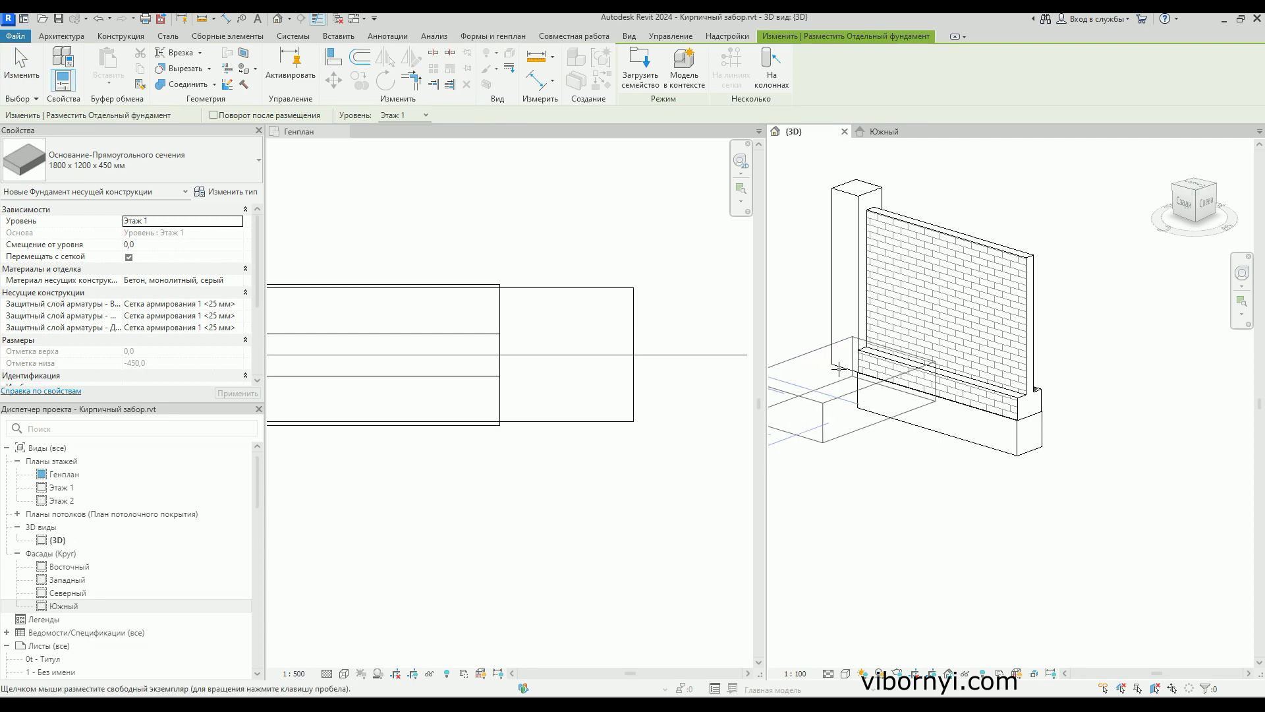
pyautogui.click(843, 366)
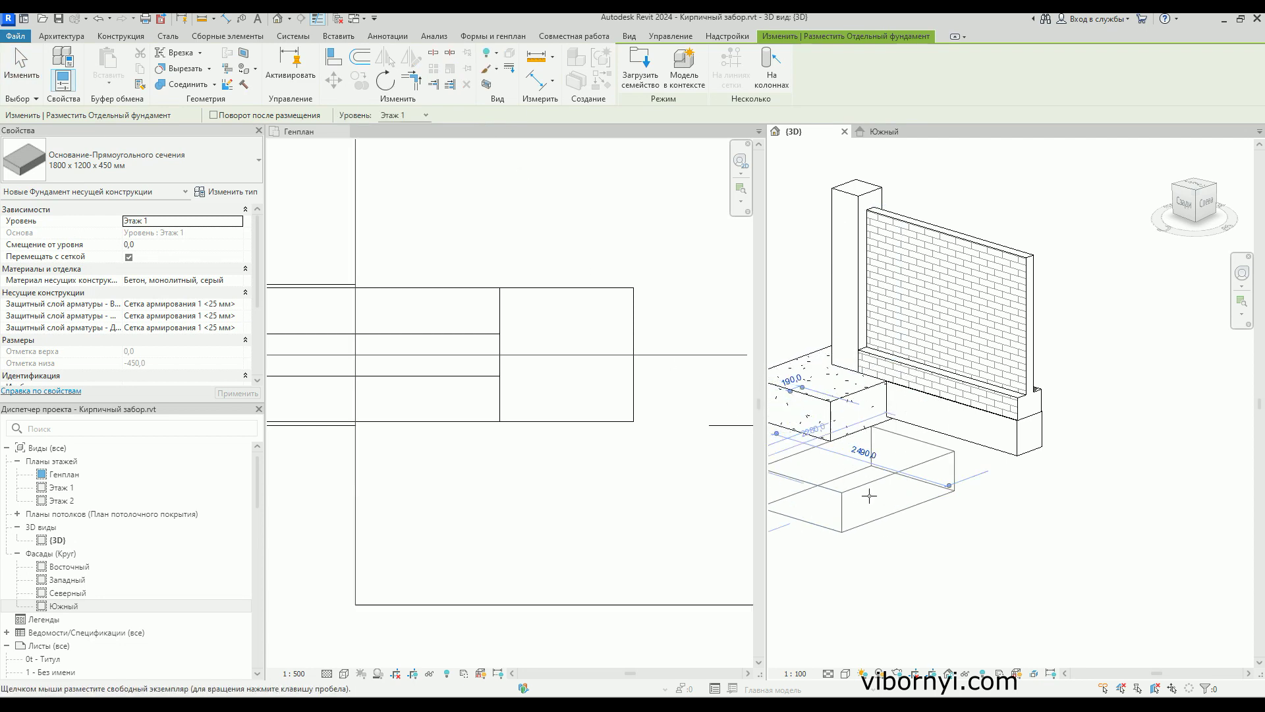
pyautogui.press('Escape')
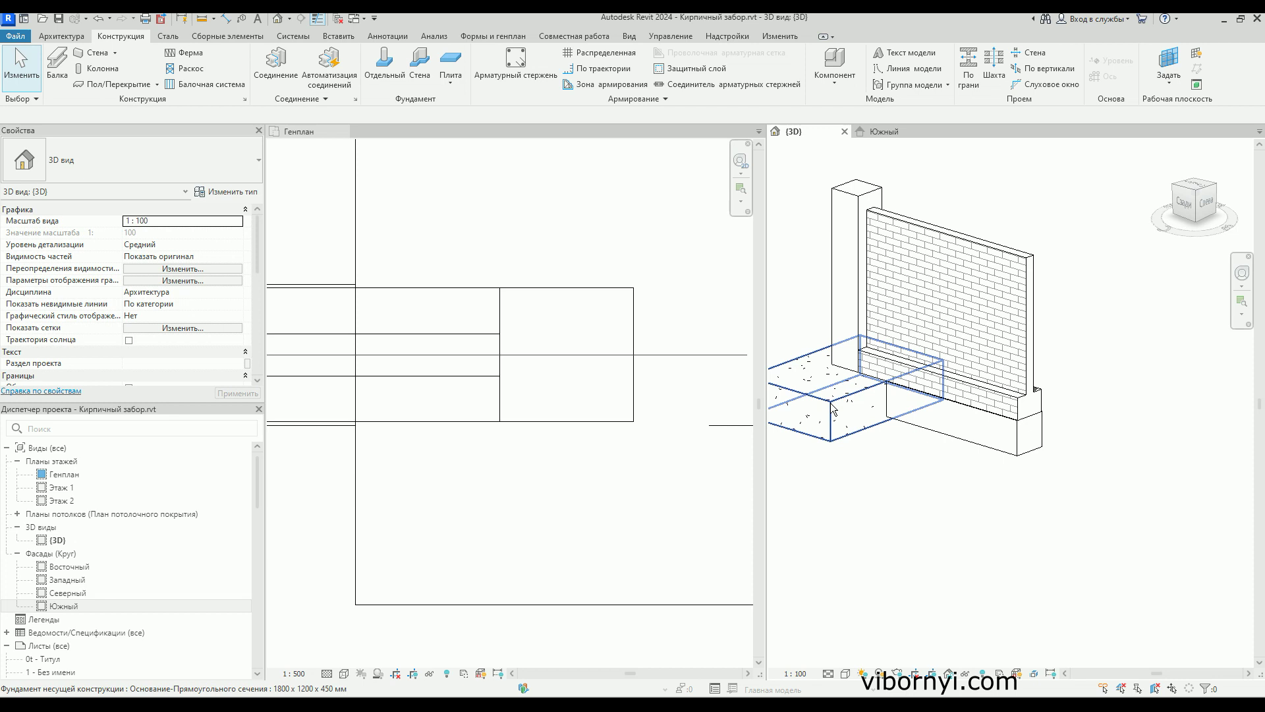
pyautogui.click(832, 408)
pyautogui.click(220, 162)
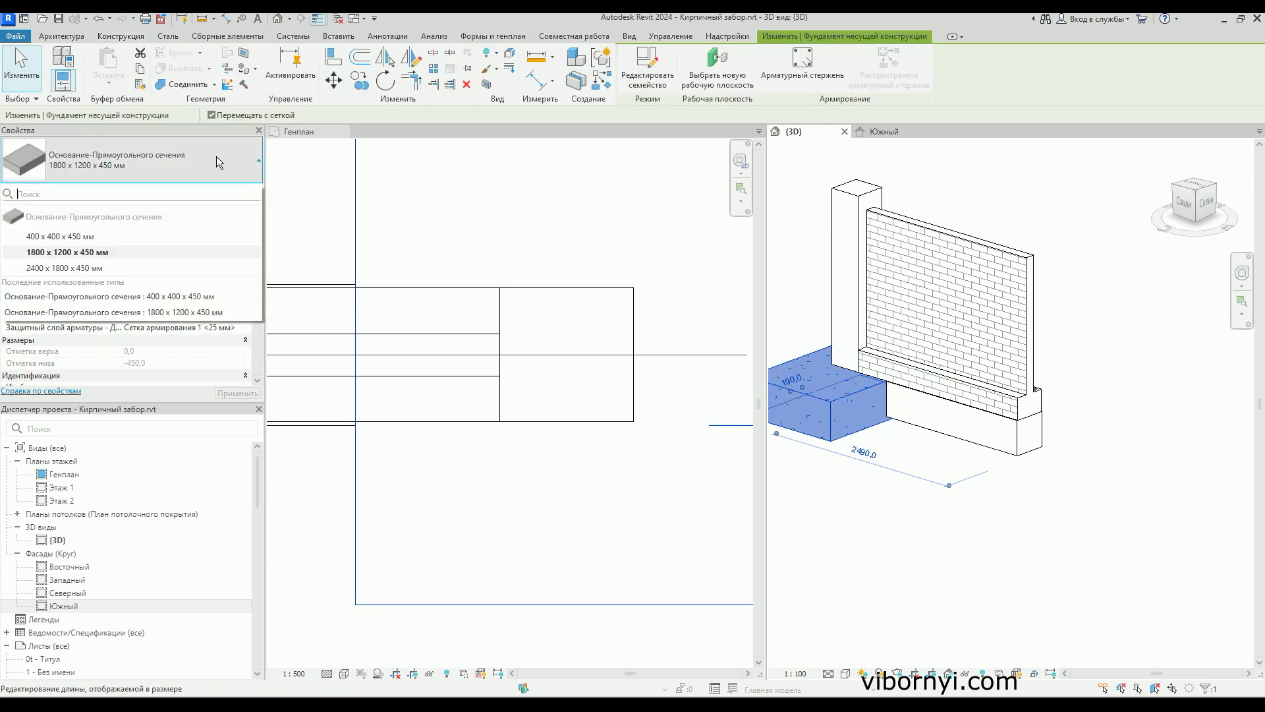
# - Change the isolated footing's type to 400 x 400 x 450 мм
pyautogui.click(66, 251)
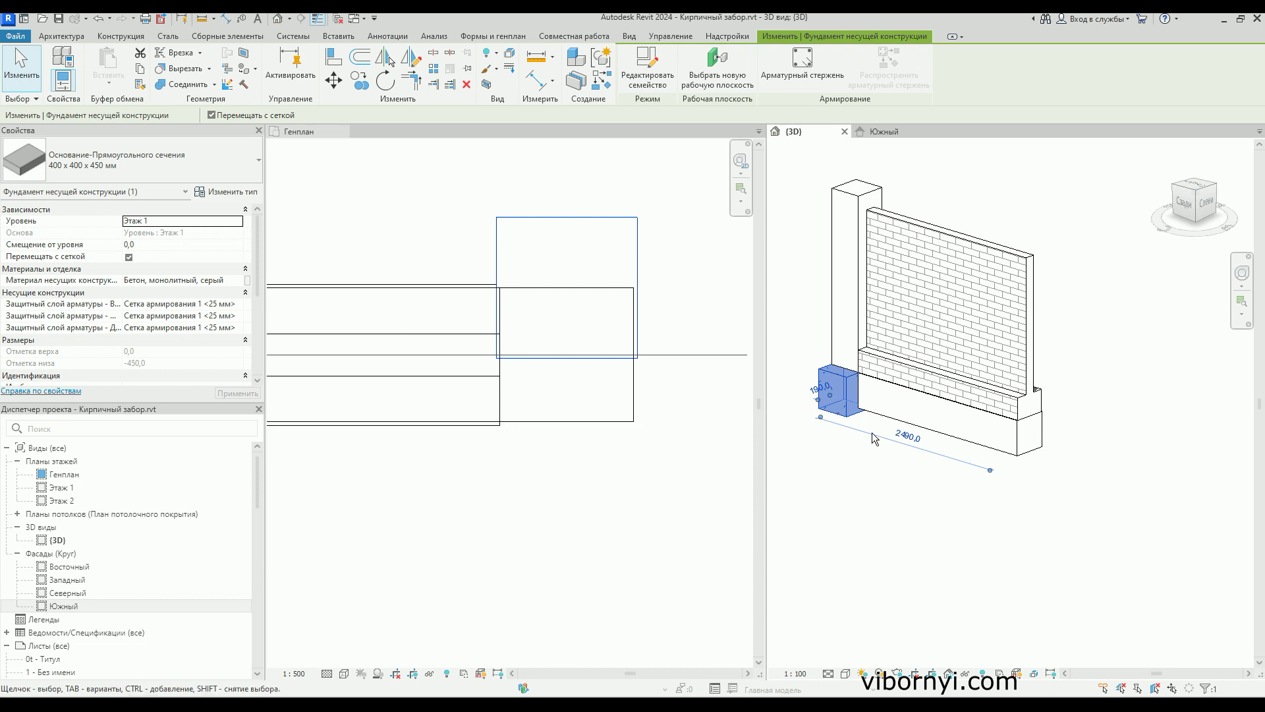
pyautogui.click(856, 460)
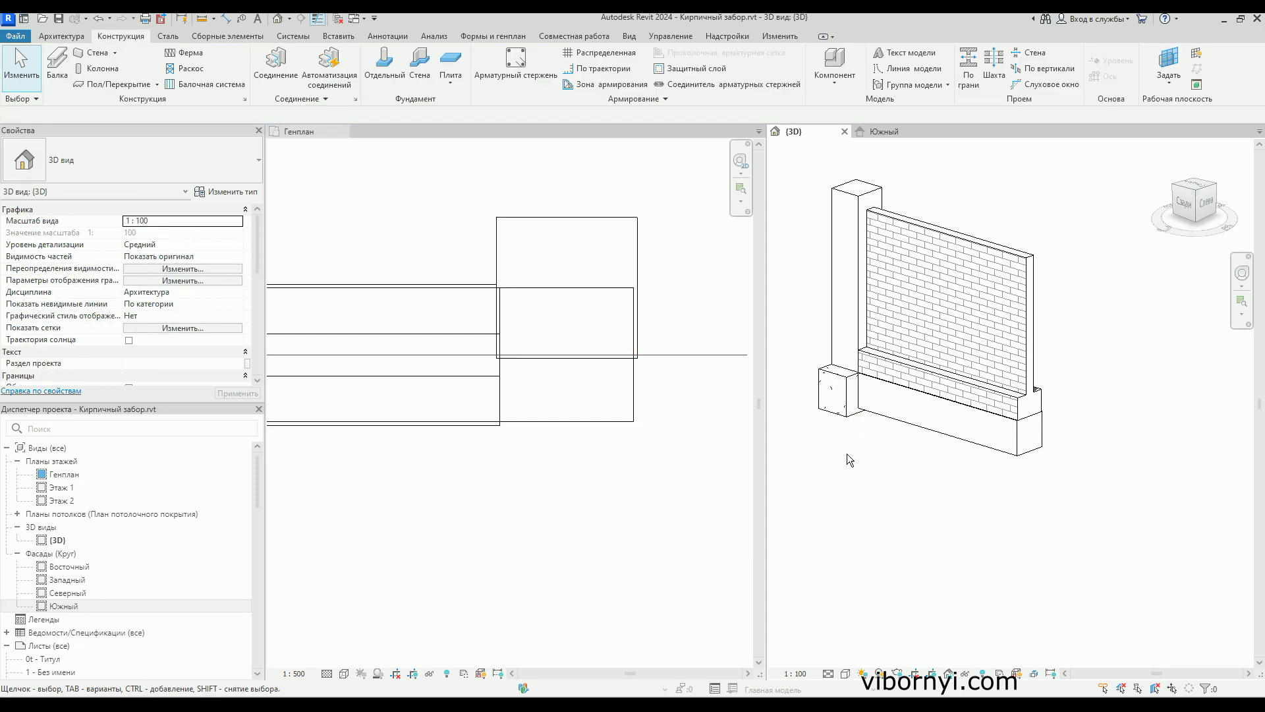
pyautogui.click(576, 215)
pyautogui.scroll(2, 558, 267)
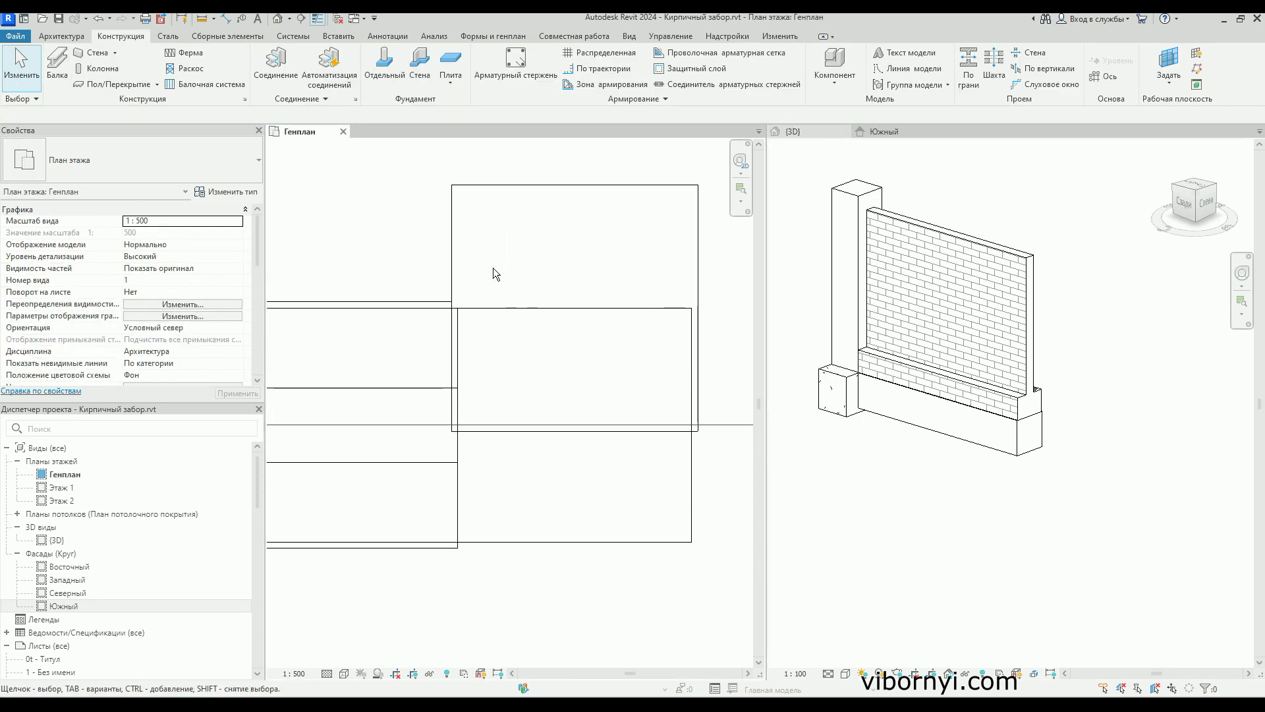
# - Align the footing to the strip footing edge in Генплан and nudge it down twice
pyautogui.click(527, 185)
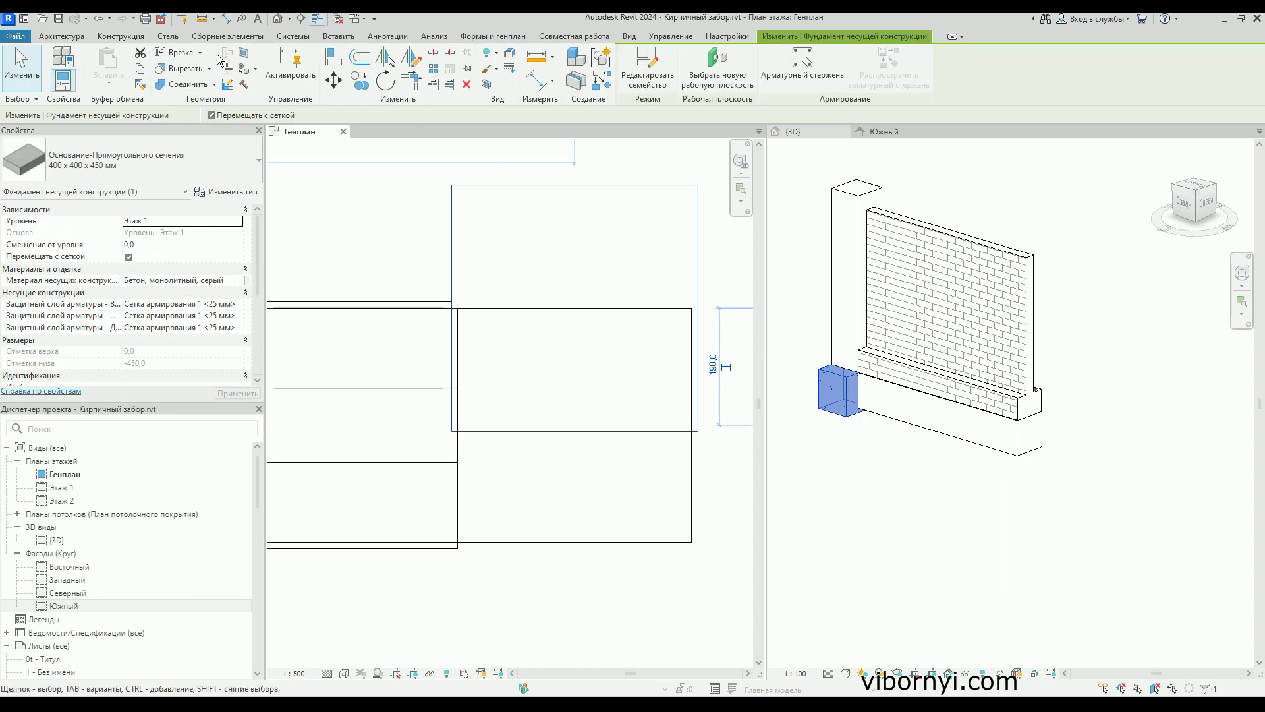
pyautogui.click(333, 60)
pyautogui.click(520, 432)
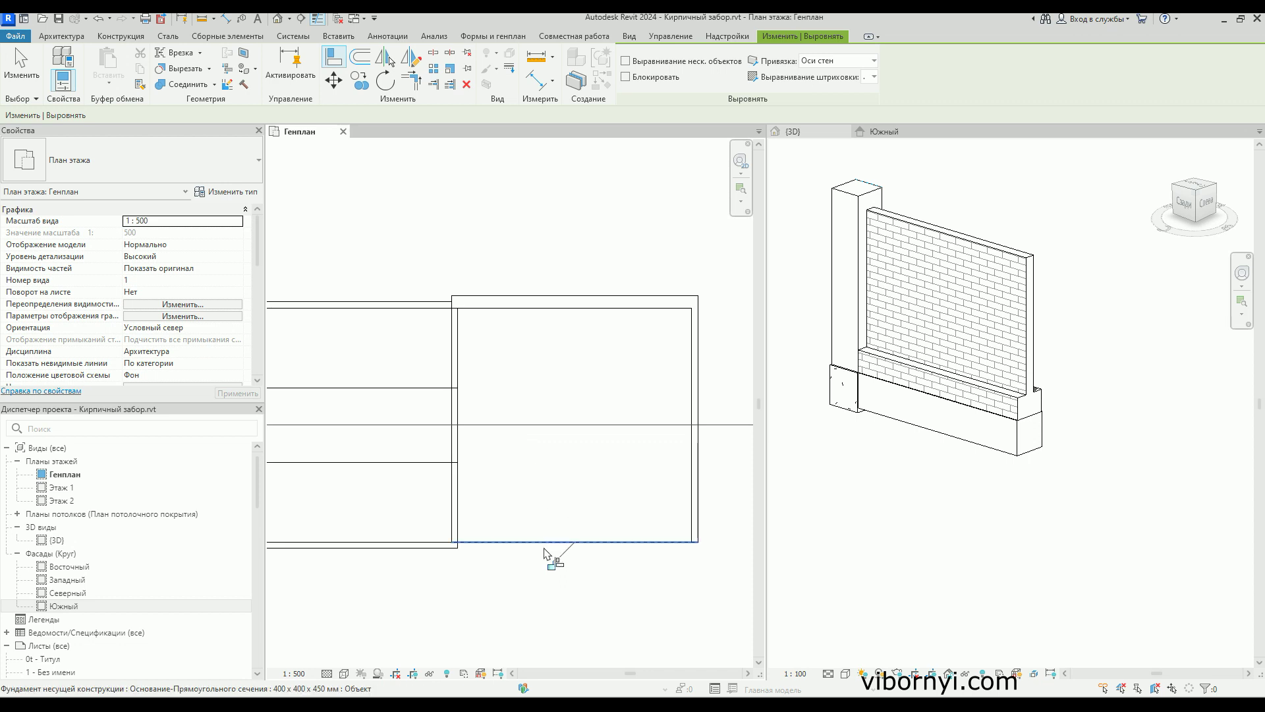
pyautogui.press('Escape')
pyautogui.press('Escape')
pyautogui.click(520, 301)
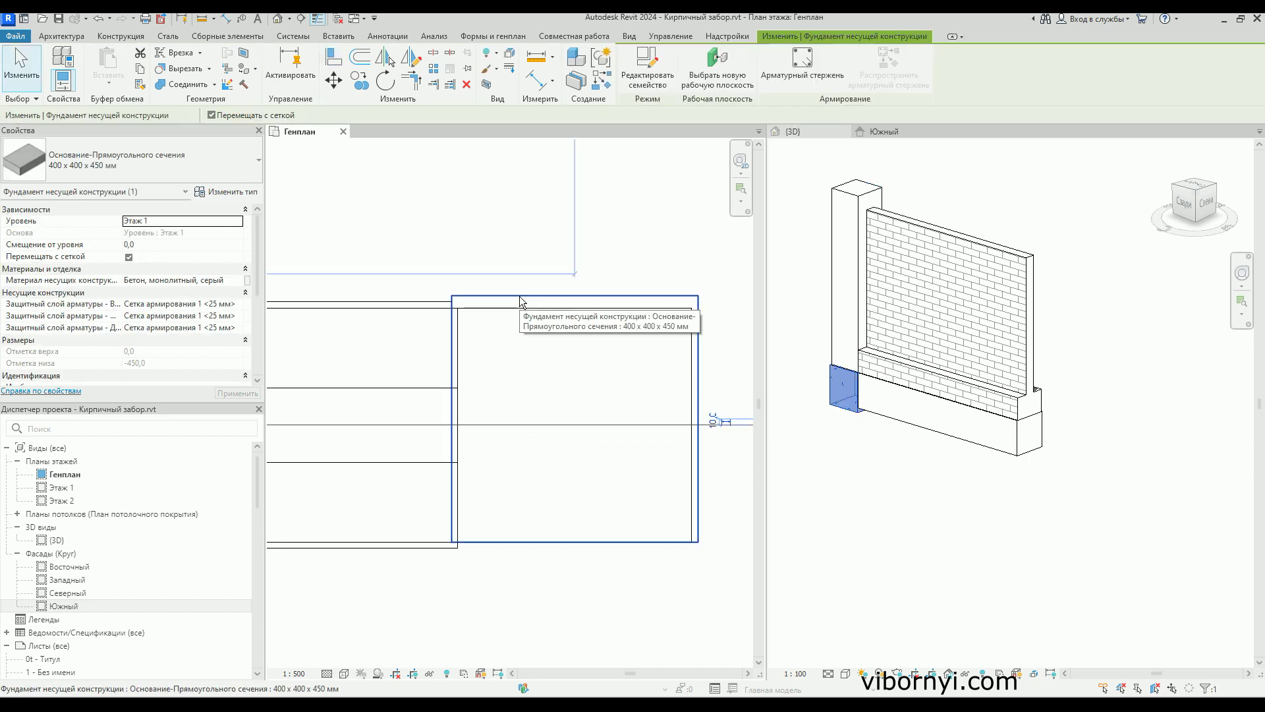
pyautogui.press('Down')
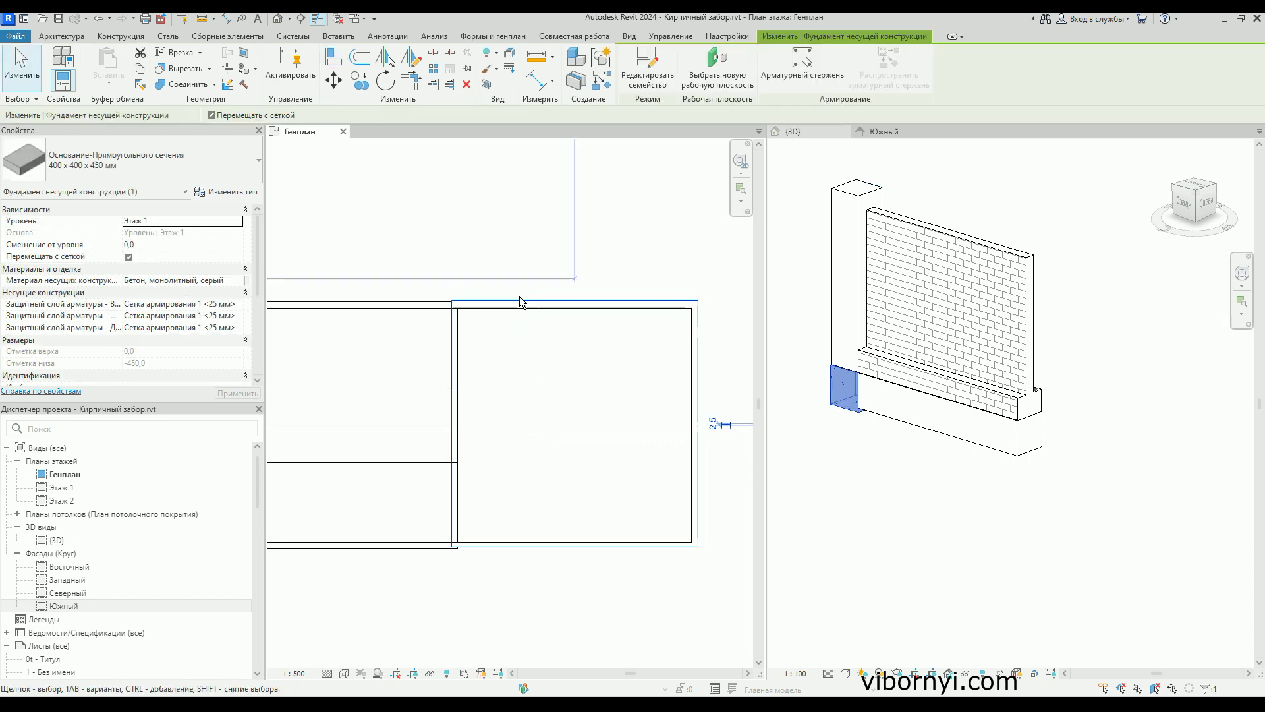
pyautogui.press('Down')
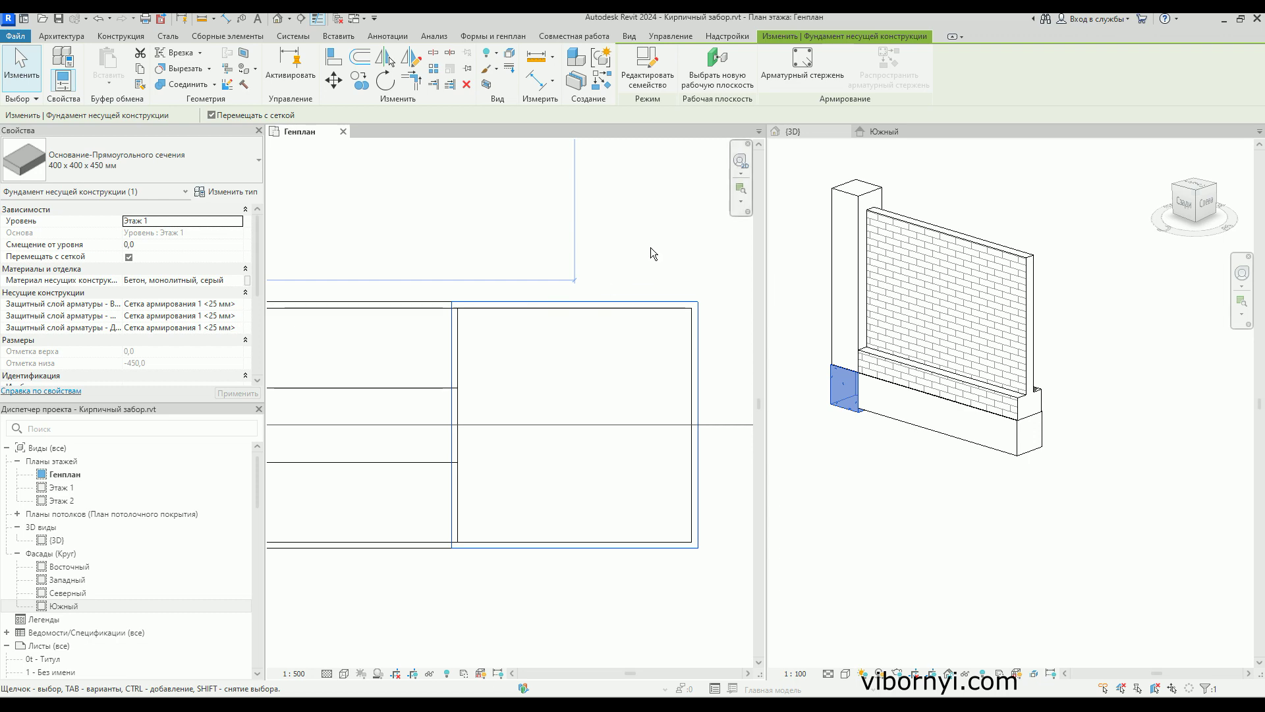
pyautogui.click(650, 248)
# - Activate the 3D view and open its type properties, closing them unchanged
pyautogui.scroll(2, 846, 389)
pyautogui.scroll(2, 869, 415)
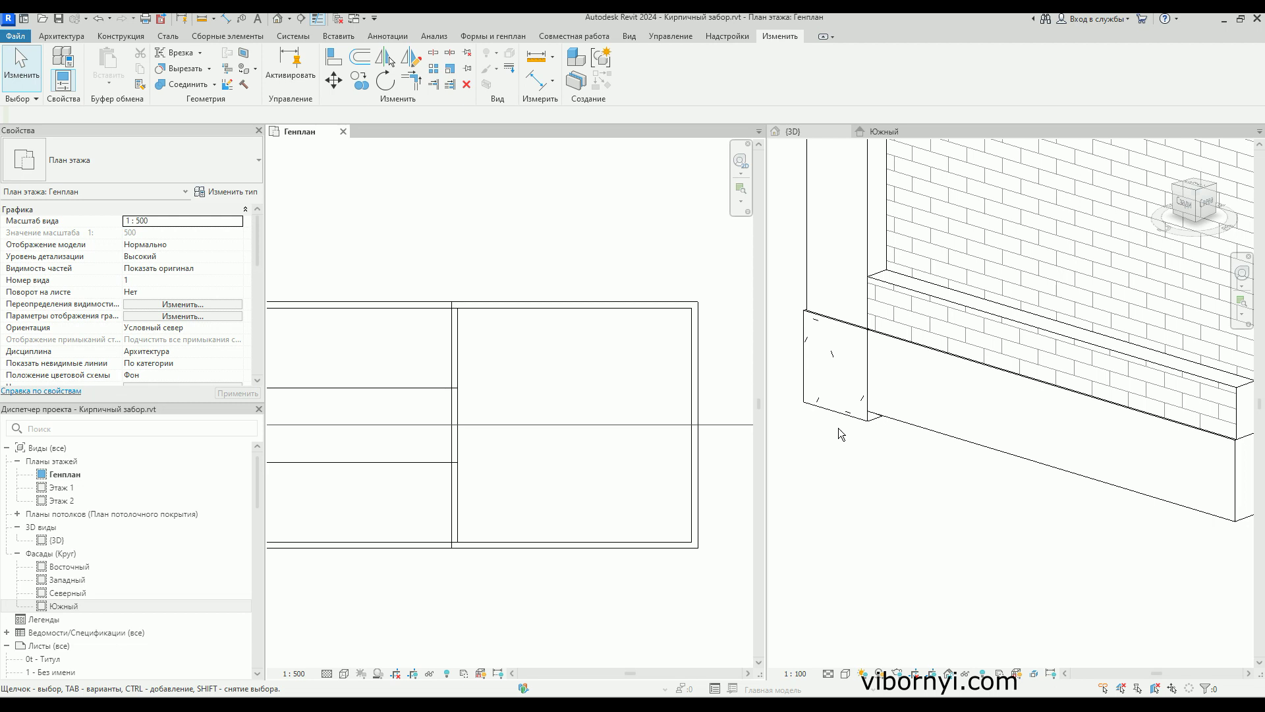
pyautogui.scroll(-5, 837, 428)
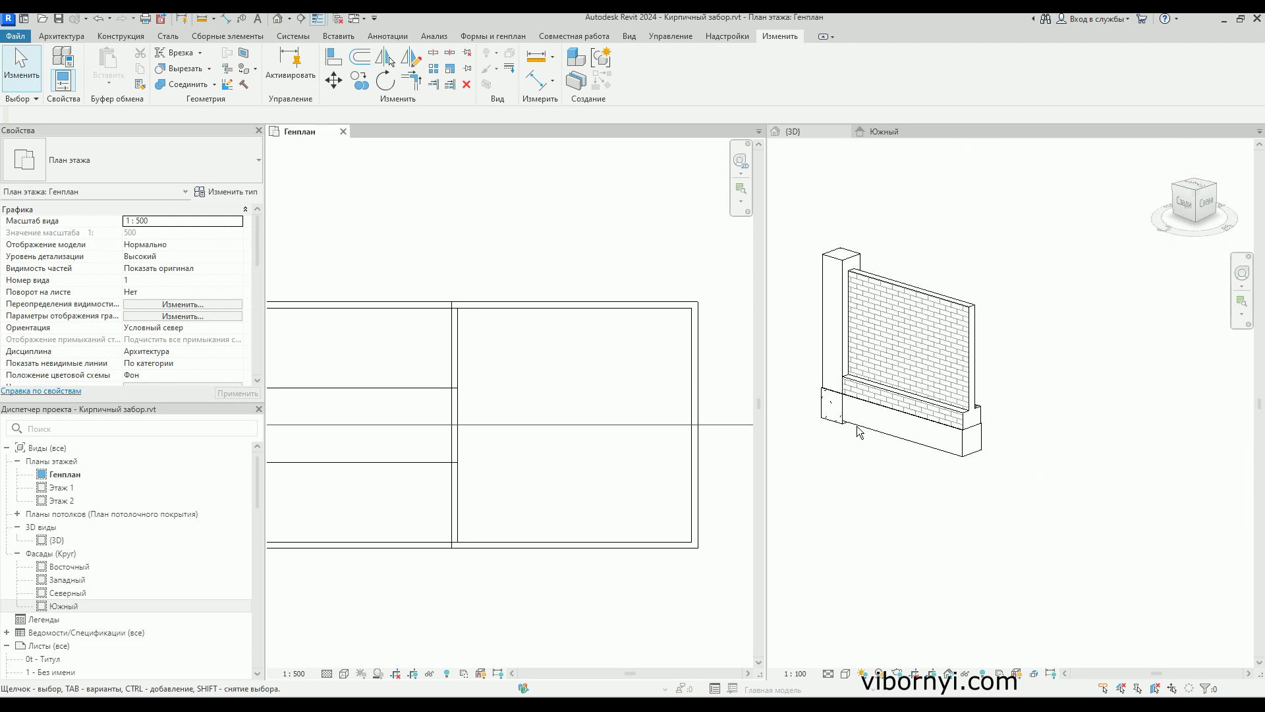
pyautogui.click(847, 437)
pyautogui.scroll(2, 840, 435)
pyautogui.scroll(2, 834, 430)
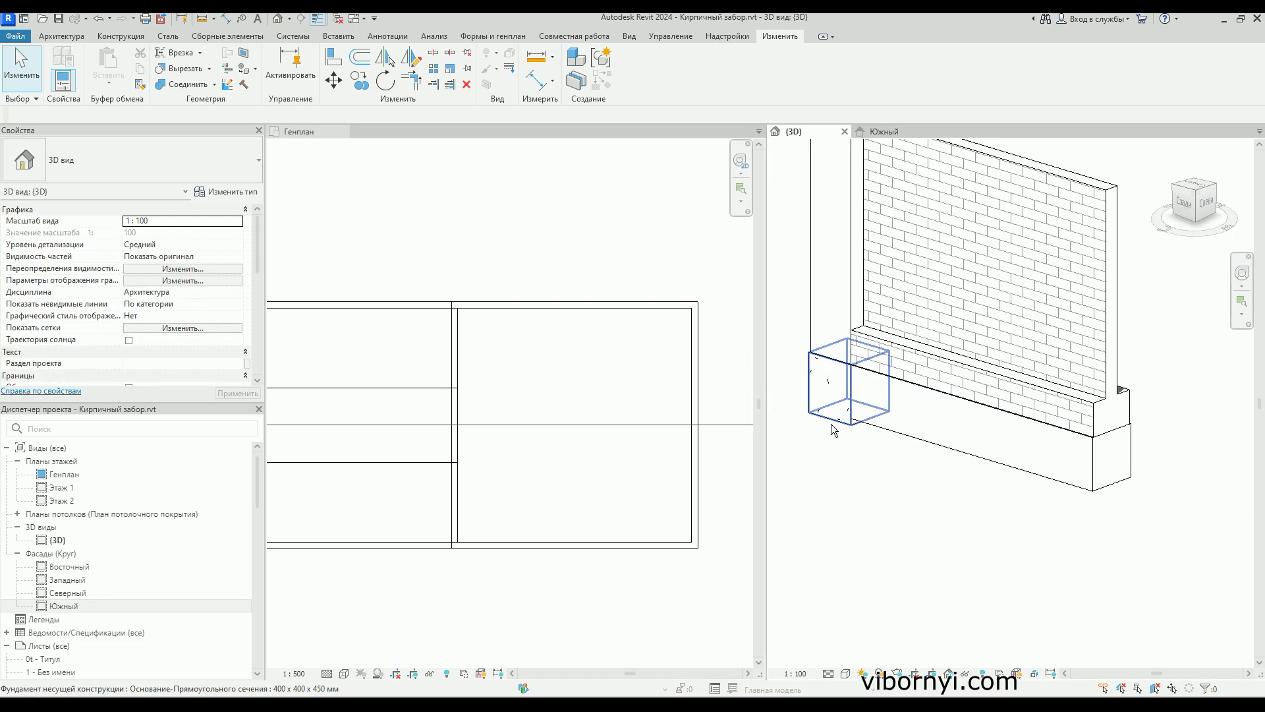
pyautogui.click(228, 193)
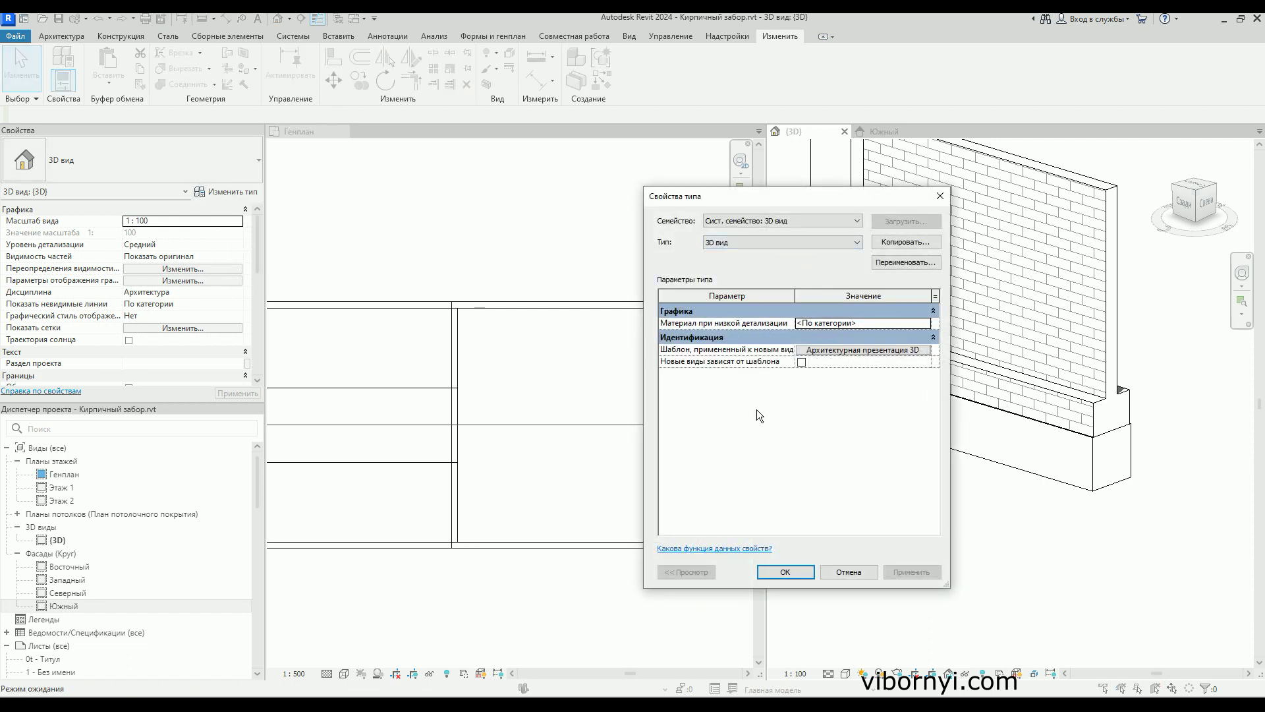
pyautogui.click(848, 572)
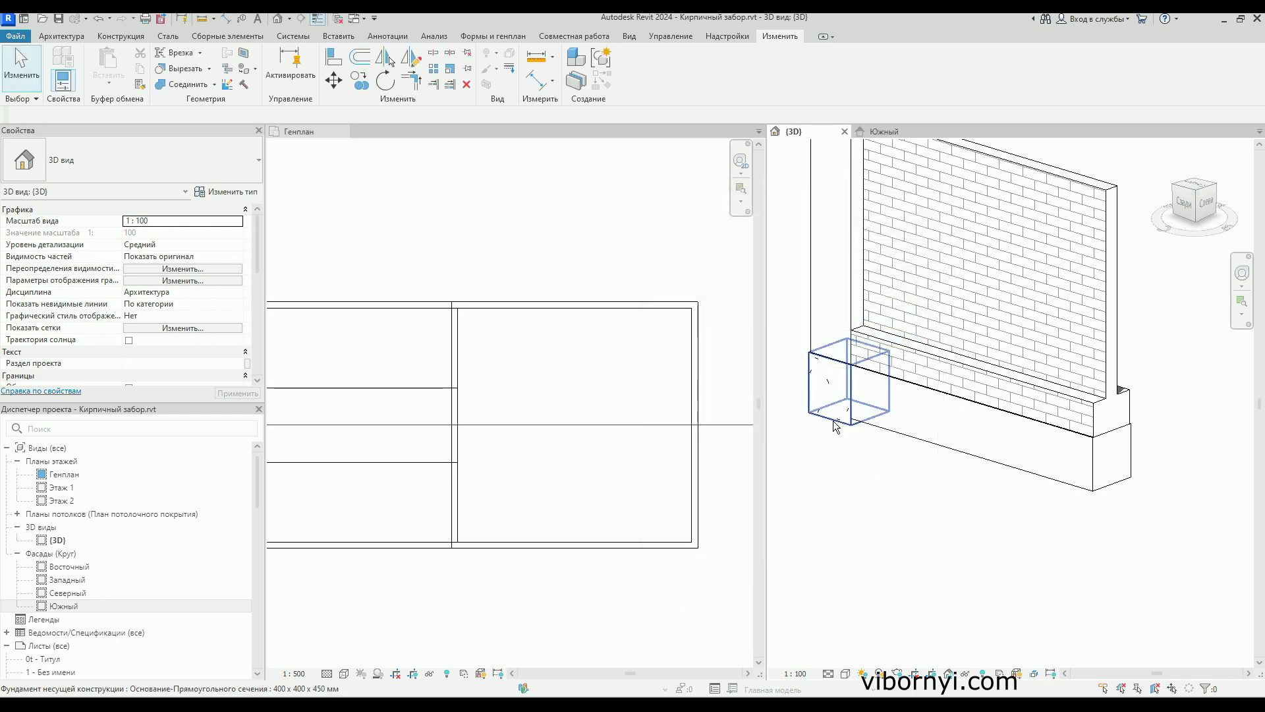
# - Set the isolated footing's Толщина фундамента to 400 mm in its type properties
pyautogui.click(832, 422)
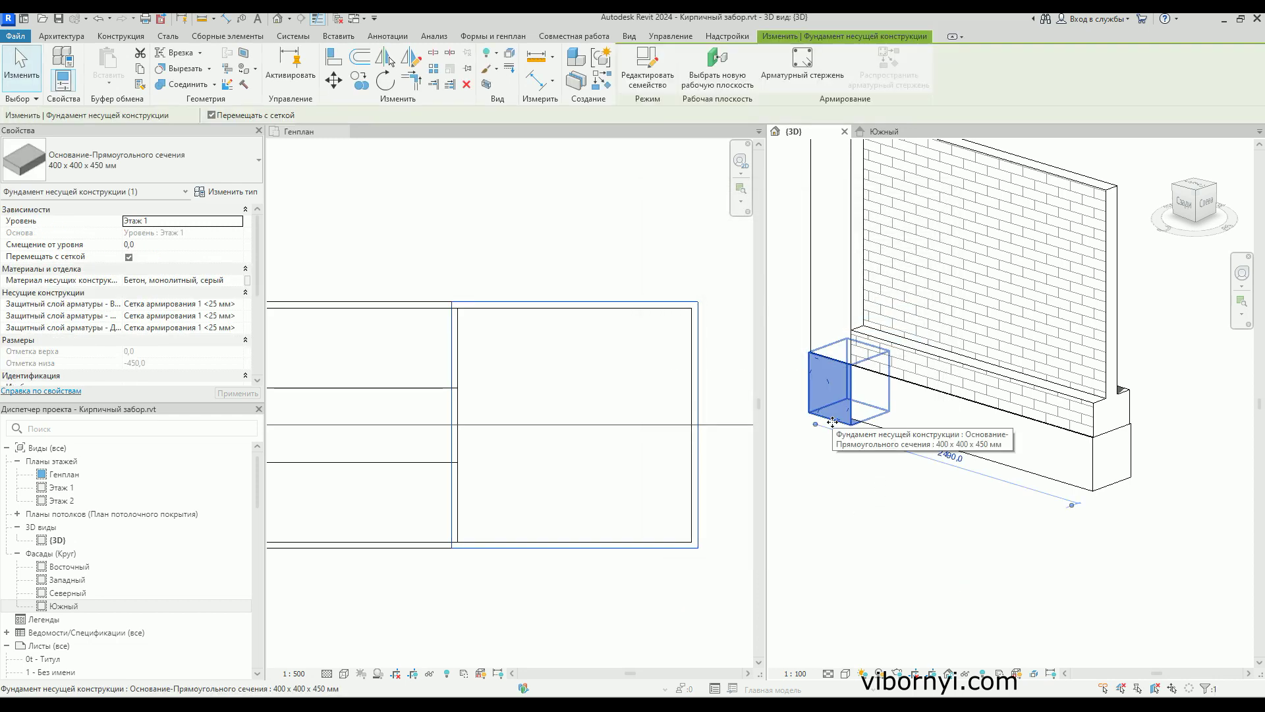
pyautogui.click(225, 192)
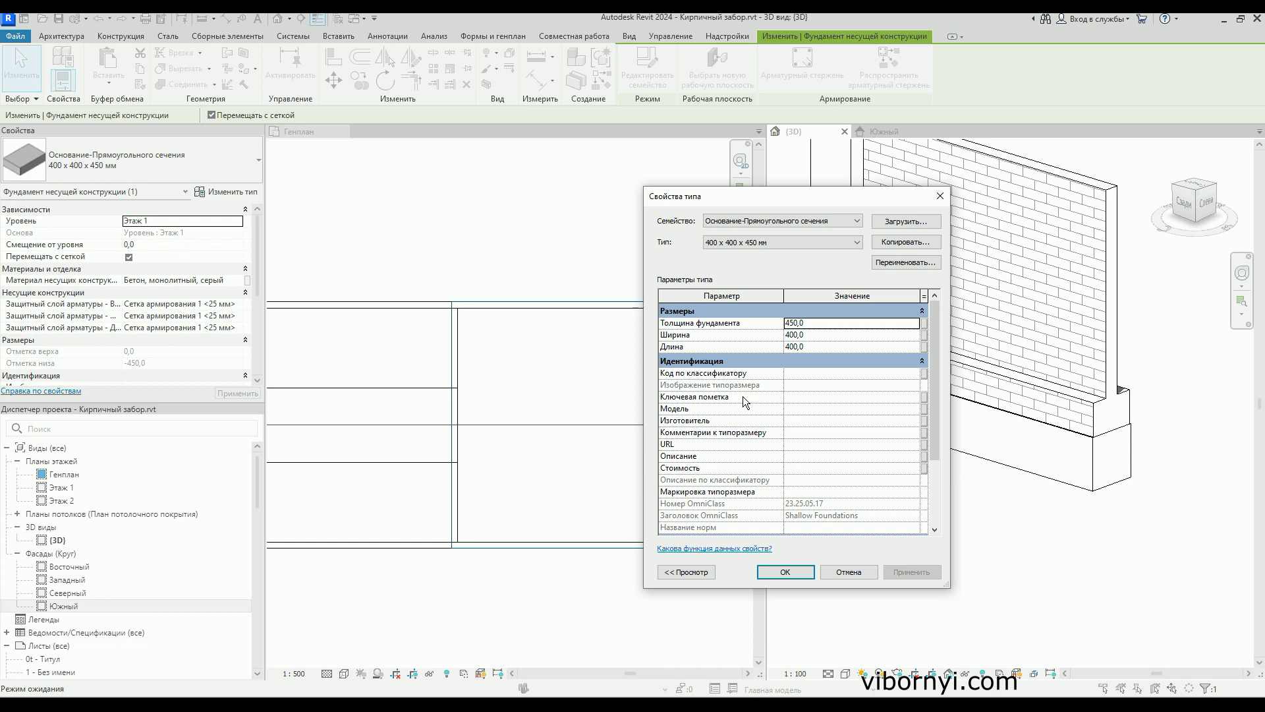
pyautogui.moveTo(807, 323); pyautogui.dragTo(780, 323)
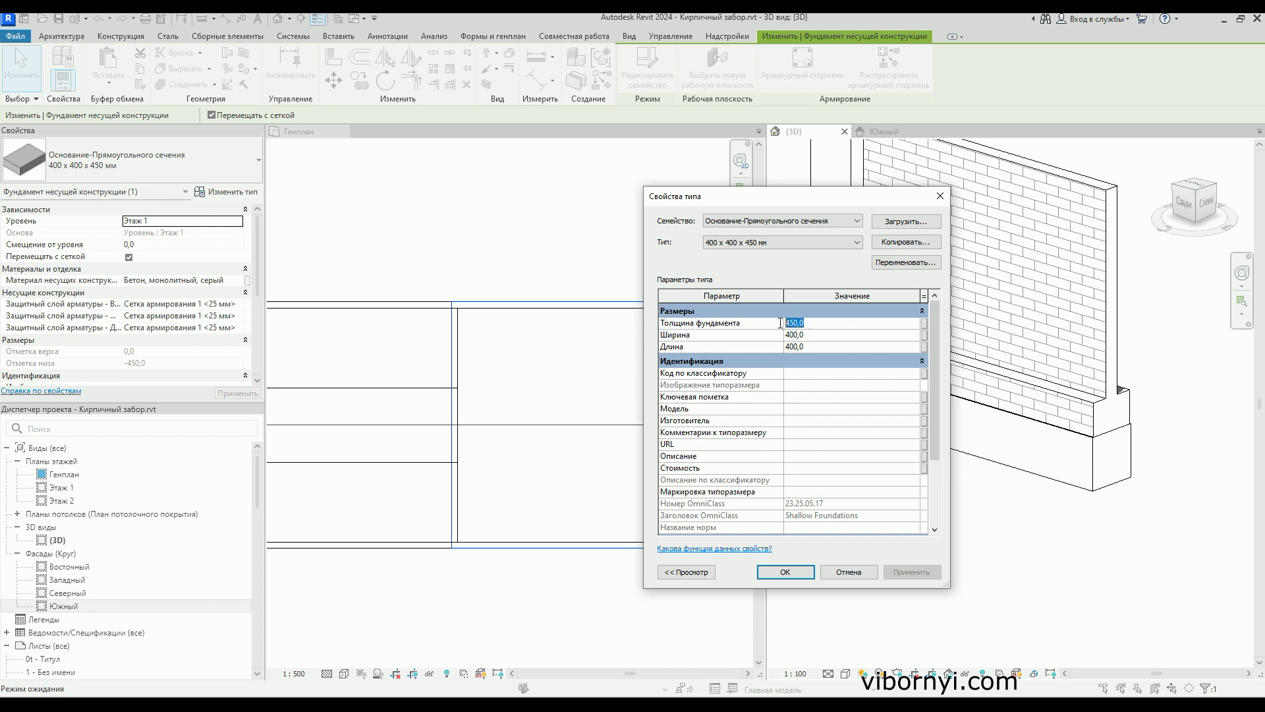
pyautogui.write('4')
pyautogui.click(786, 571)
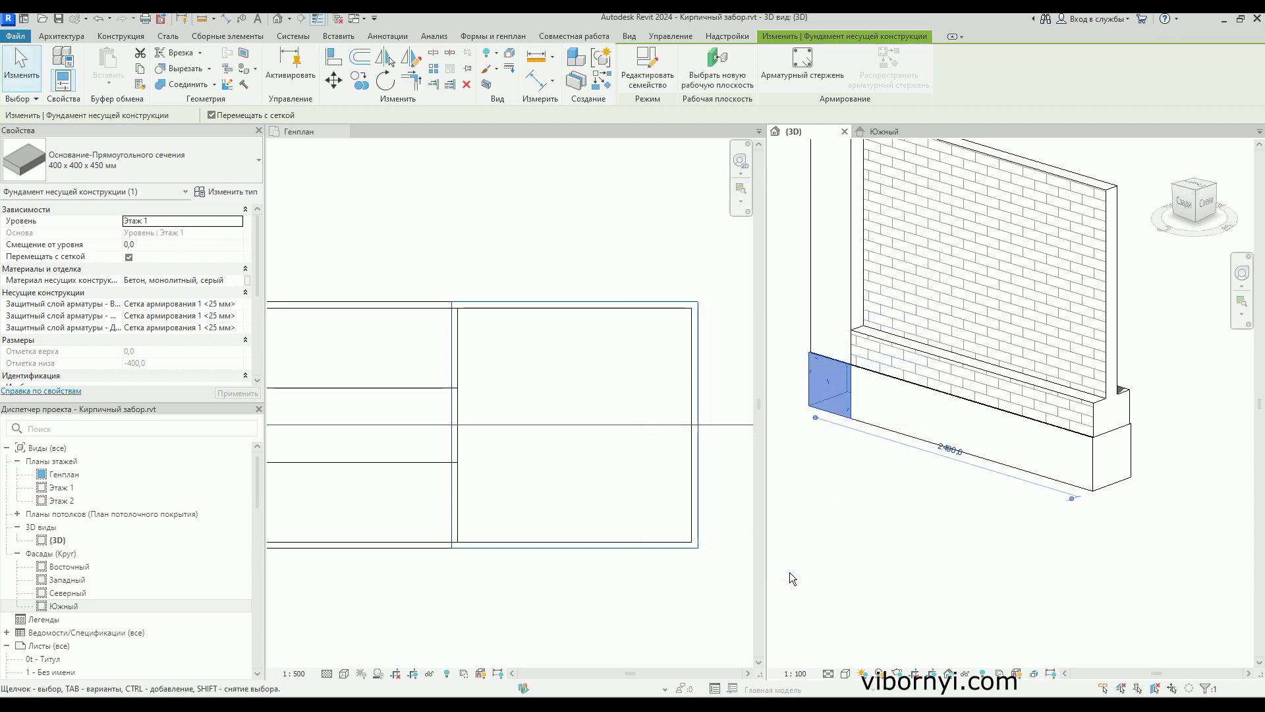
pyautogui.click(820, 523)
# - Orbit the 3D view to check the fence, then centre it in the site plan
pyautogui.scroll(-2, 859, 461)
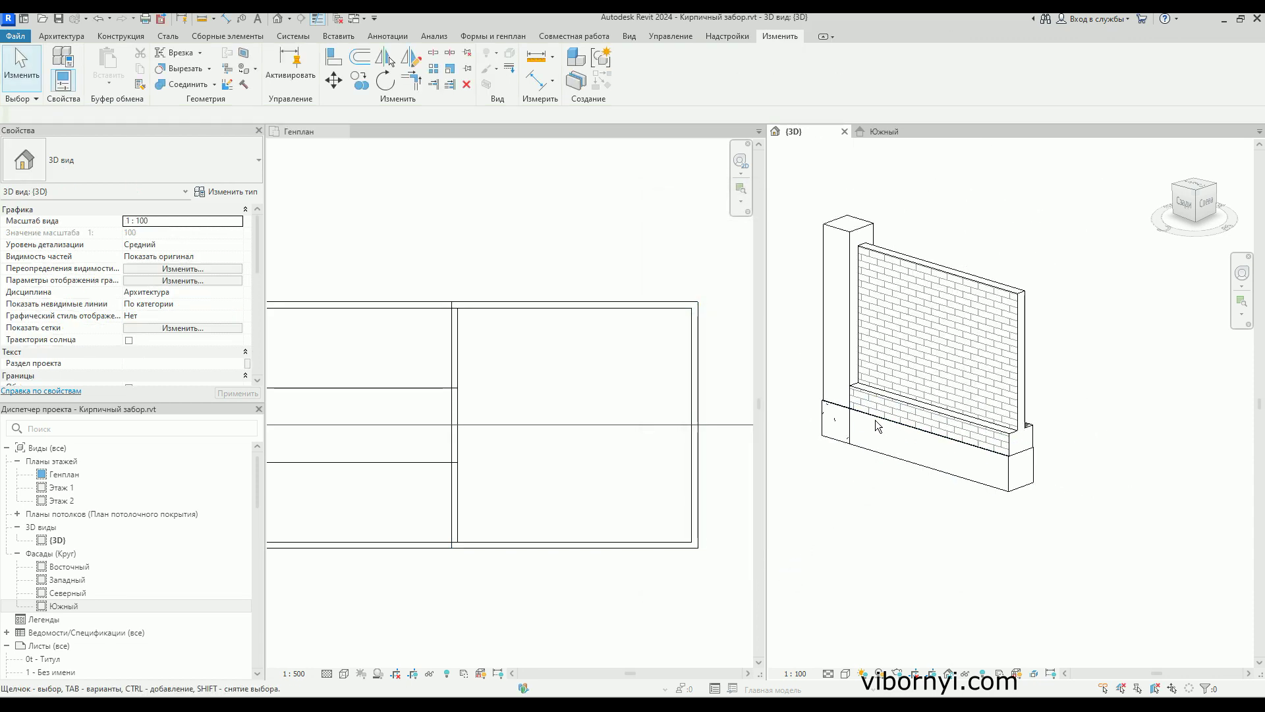
pyautogui.keyDown('shift'); pyautogui.moveTo(885, 430); pyautogui.dragTo(833, 386, button='middle'); pyautogui.keyUp('shift')
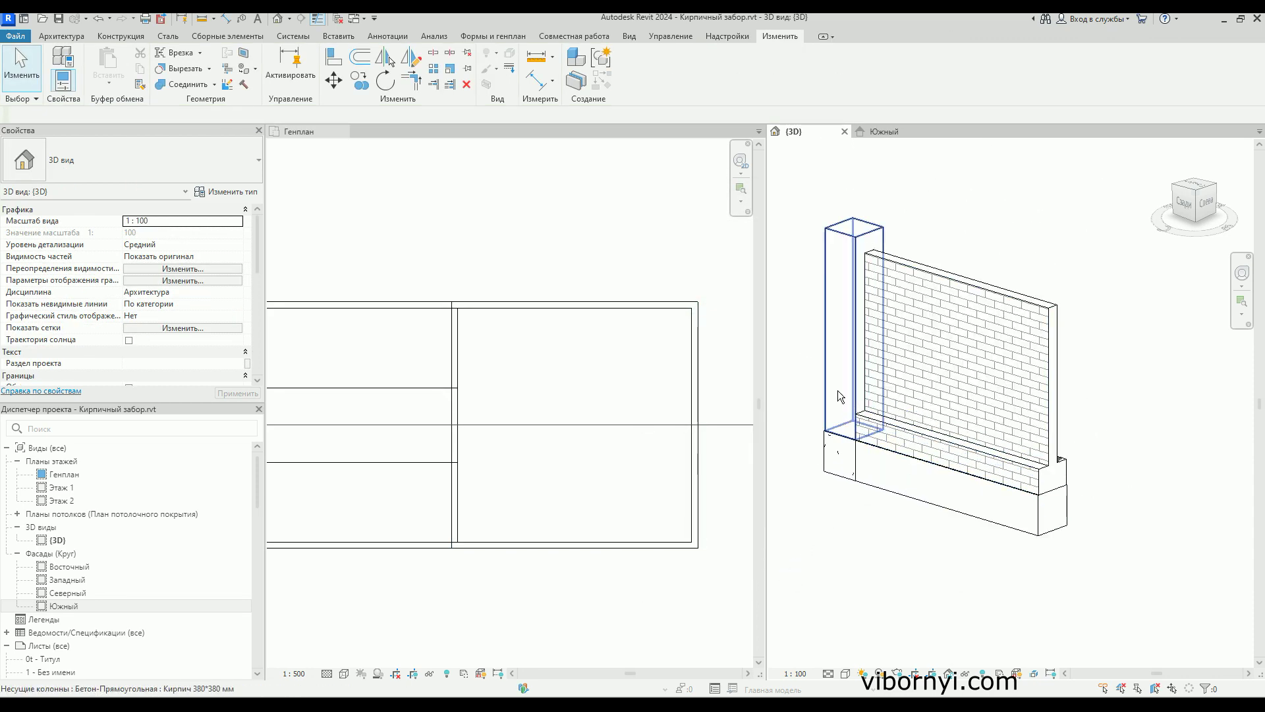
pyautogui.keyDown('shift'); pyautogui.moveTo(832, 384); pyautogui.dragTo(771, 344, button='middle'); pyautogui.keyUp('shift')
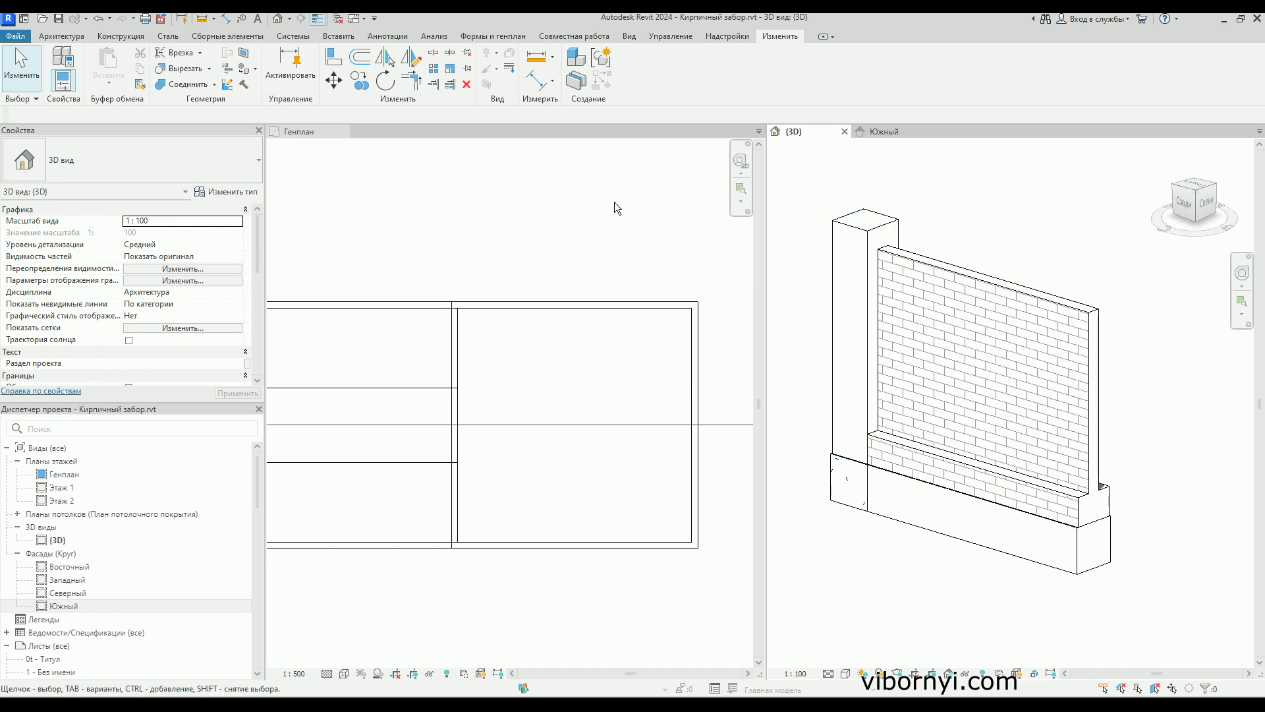
pyautogui.scroll(-1, 461, 292)
pyautogui.scroll(-2, 508, 305)
pyautogui.click(398, 247)
pyautogui.moveTo(457, 270); pyautogui.dragTo(496, 260, button='middle')
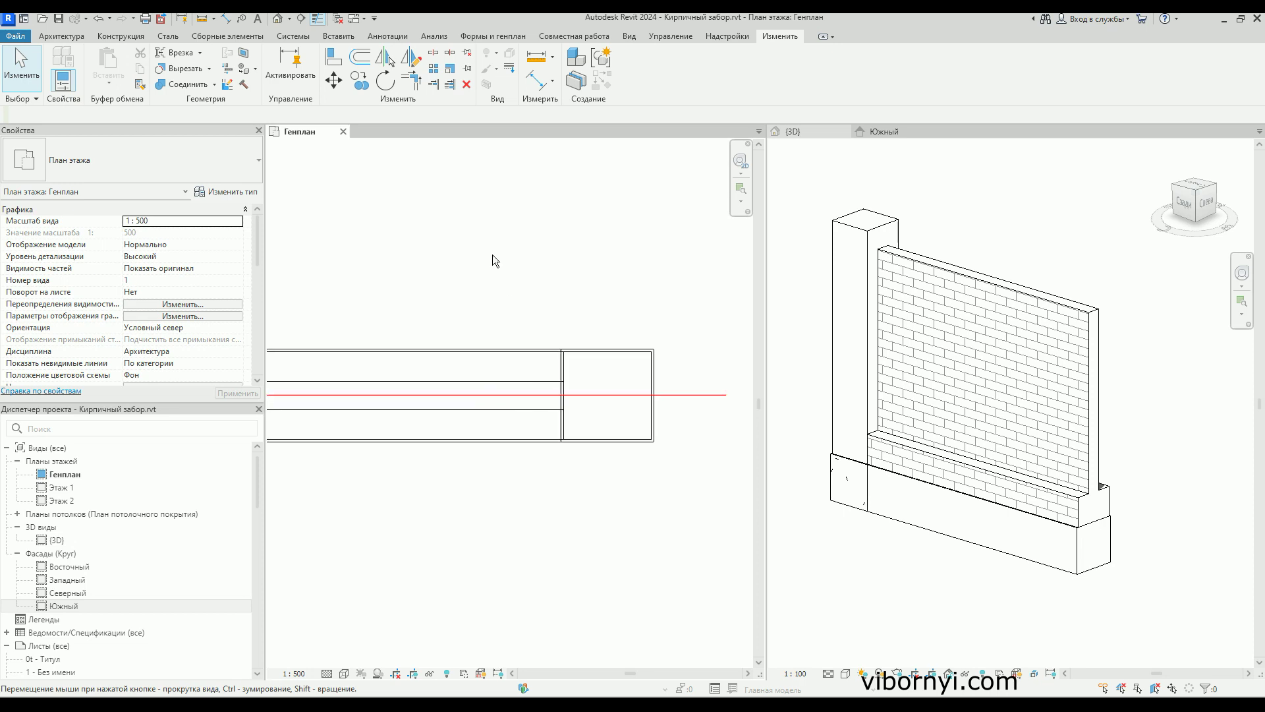
# - Load Навершие на колонну забор.rfa and pick its type under Generic Models in the Project Browser
pyautogui.click(333, 37)
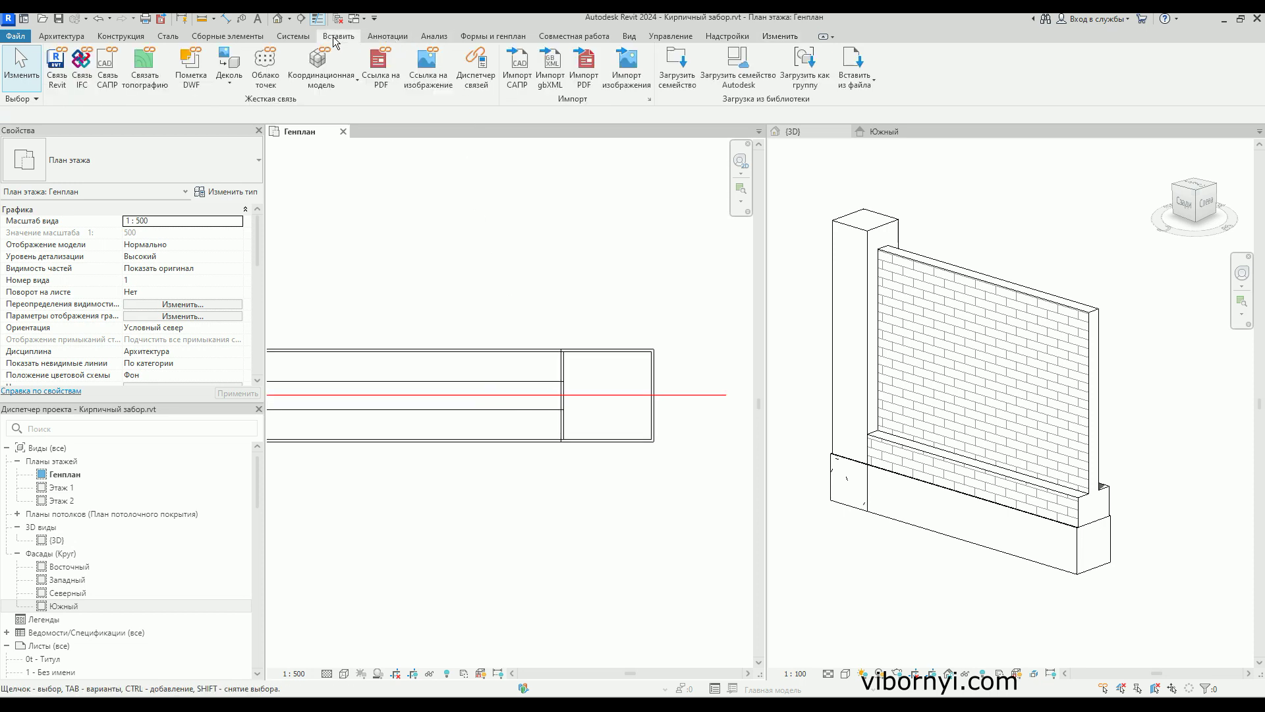
pyautogui.click(674, 82)
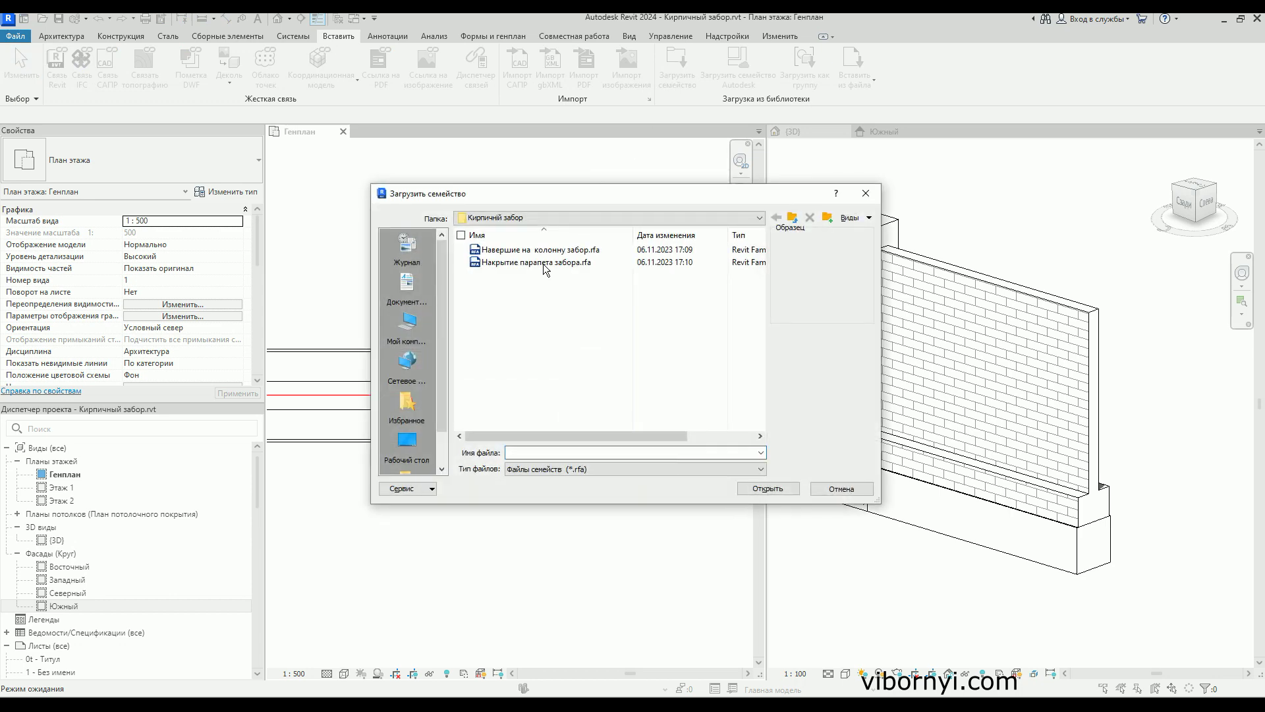
pyautogui.moveTo(534, 250)
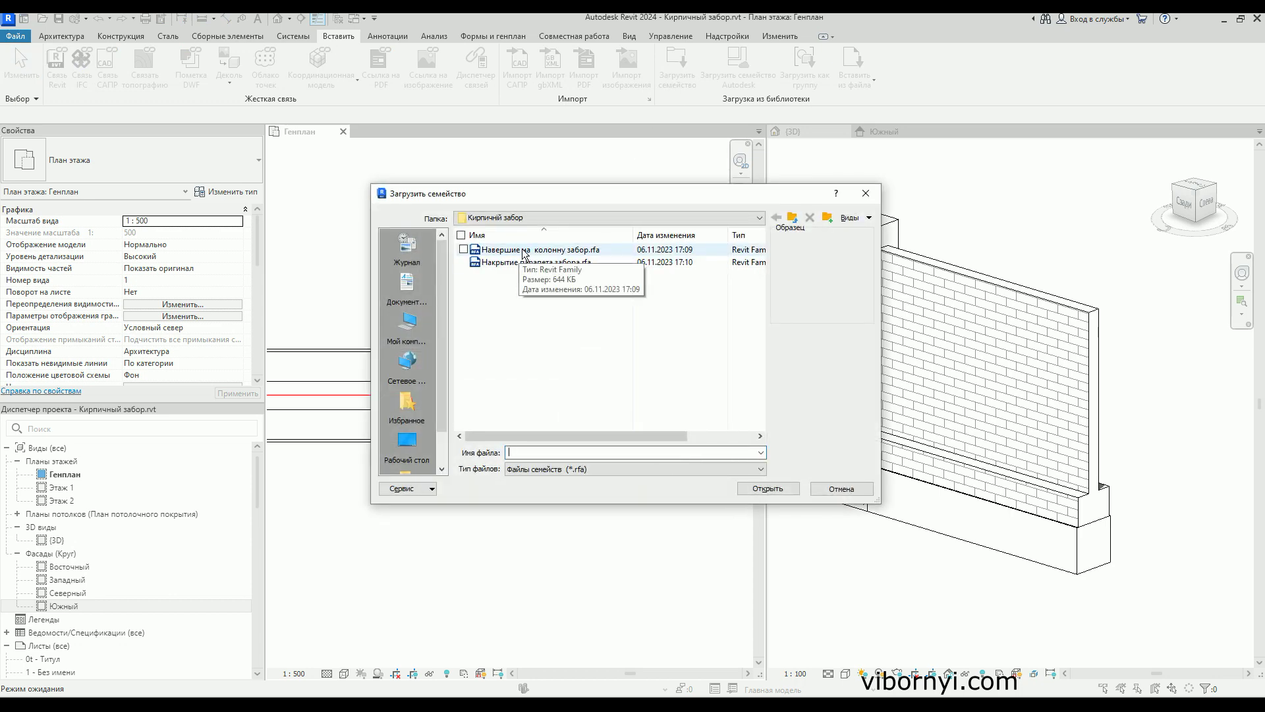
pyautogui.doubleClick(523, 250)
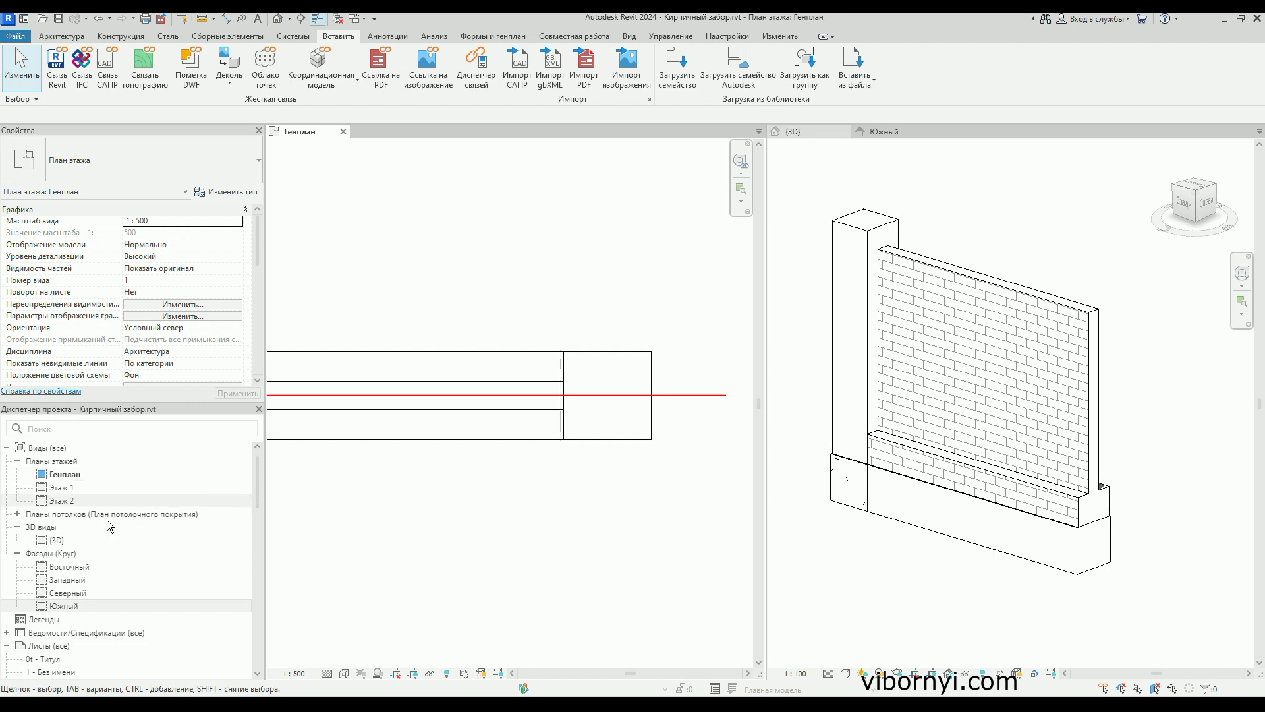
pyautogui.scroll(-5, 107, 520)
pyautogui.scroll(-5, 98, 520)
pyautogui.scroll(-5, 93, 524)
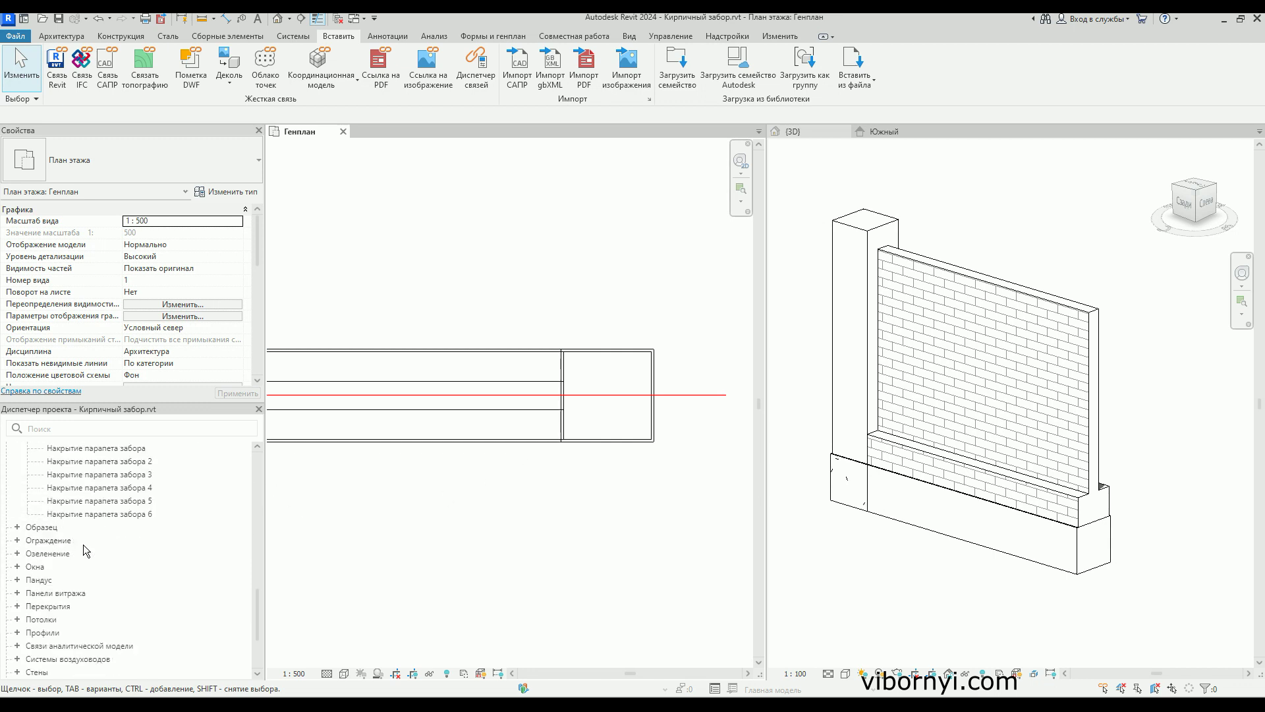
pyautogui.scroll(2, 74, 494)
pyautogui.scroll(3, 59, 471)
pyautogui.scroll(5, 56, 468)
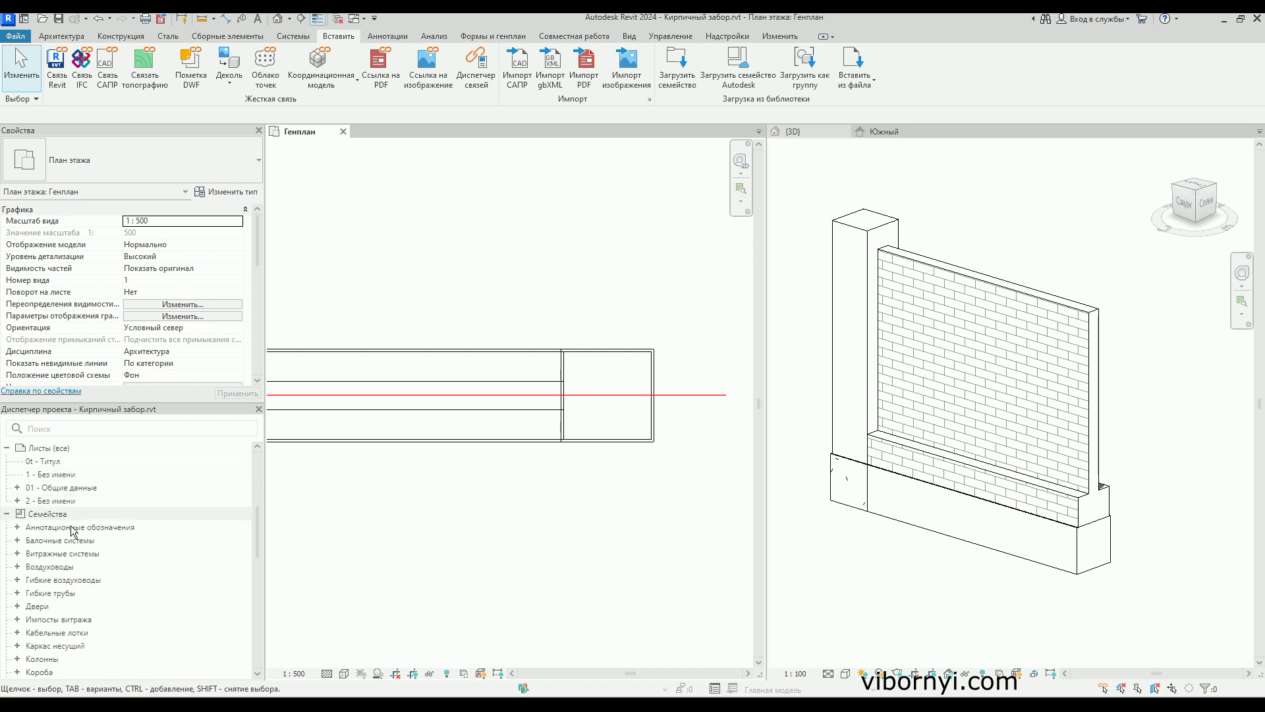
pyautogui.scroll(-5, 73, 529)
pyautogui.scroll(-2, 59, 514)
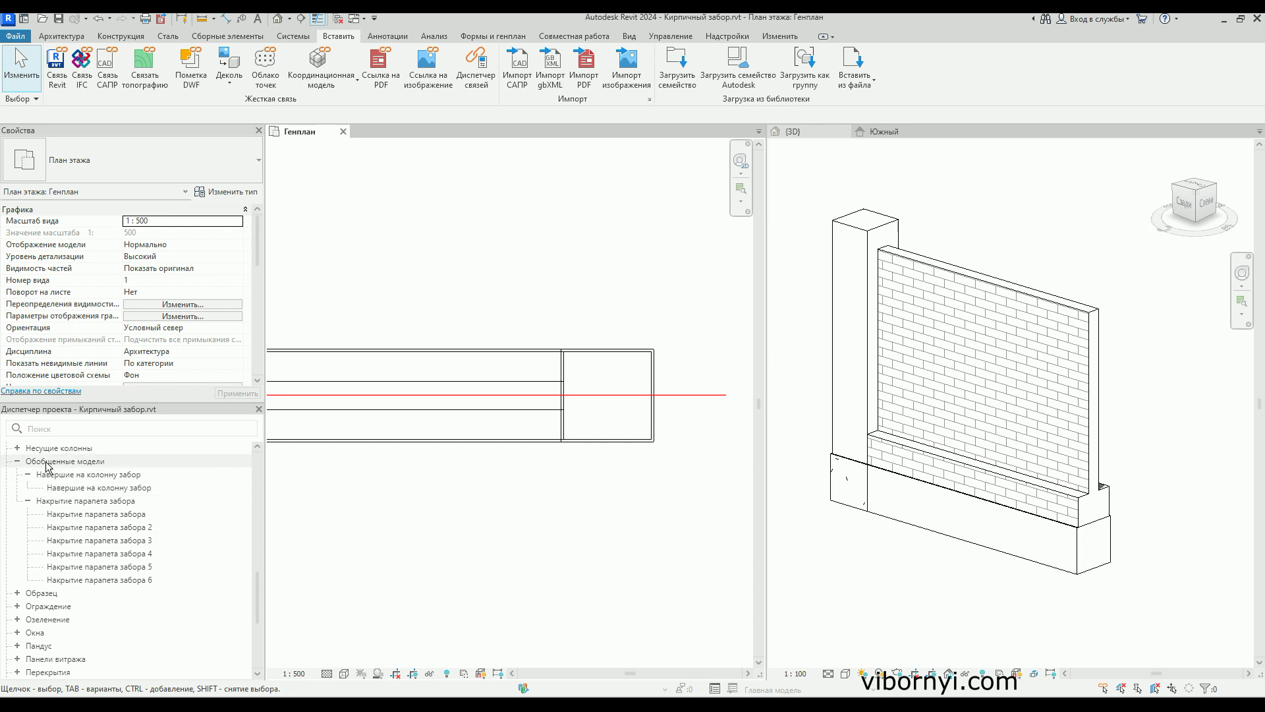
pyautogui.click(69, 491)
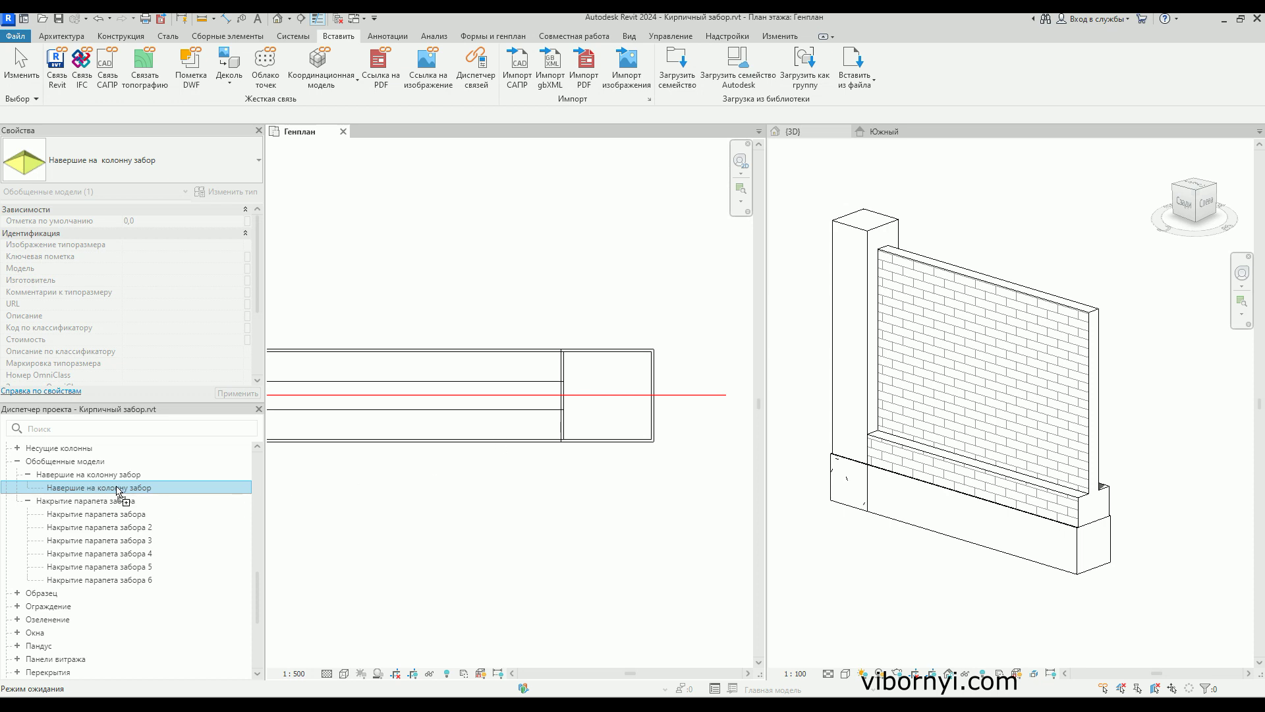
# - Place the Навершие на колонну забор cap over the brick column in Генплан
pyautogui.moveTo(612, 402); pyautogui.dragTo(610, 396)
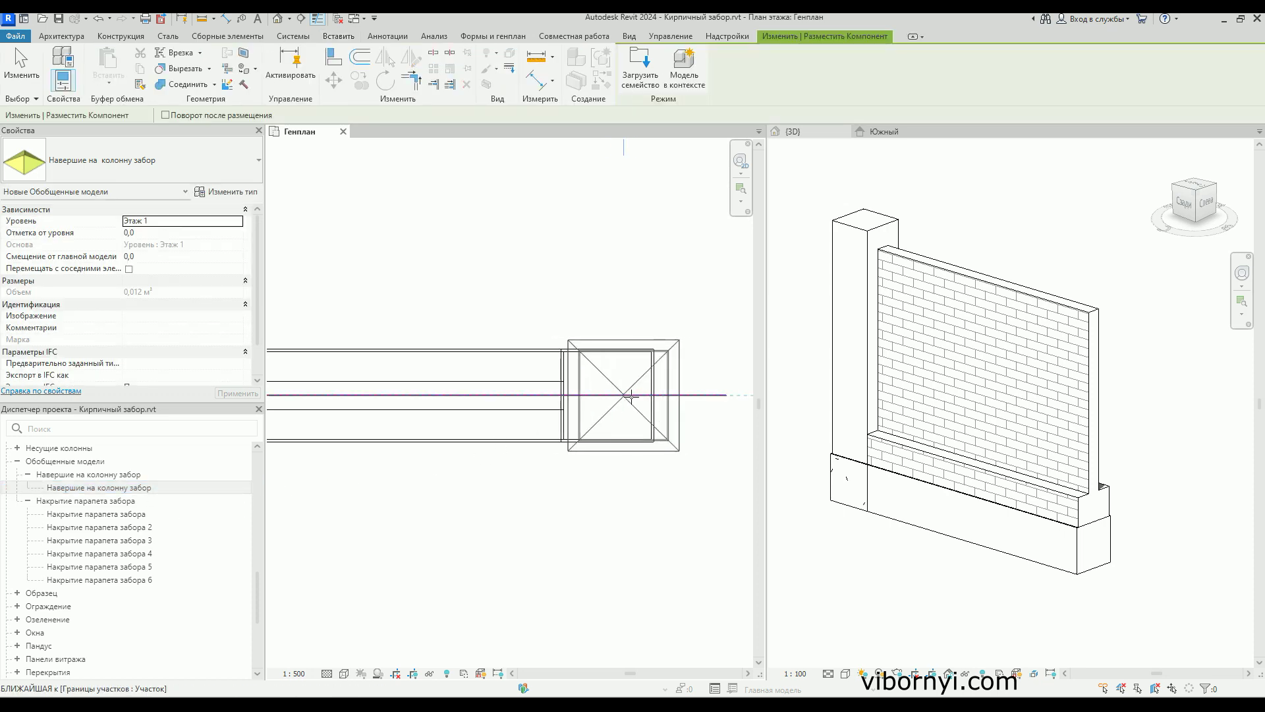
pyautogui.click(607, 396)
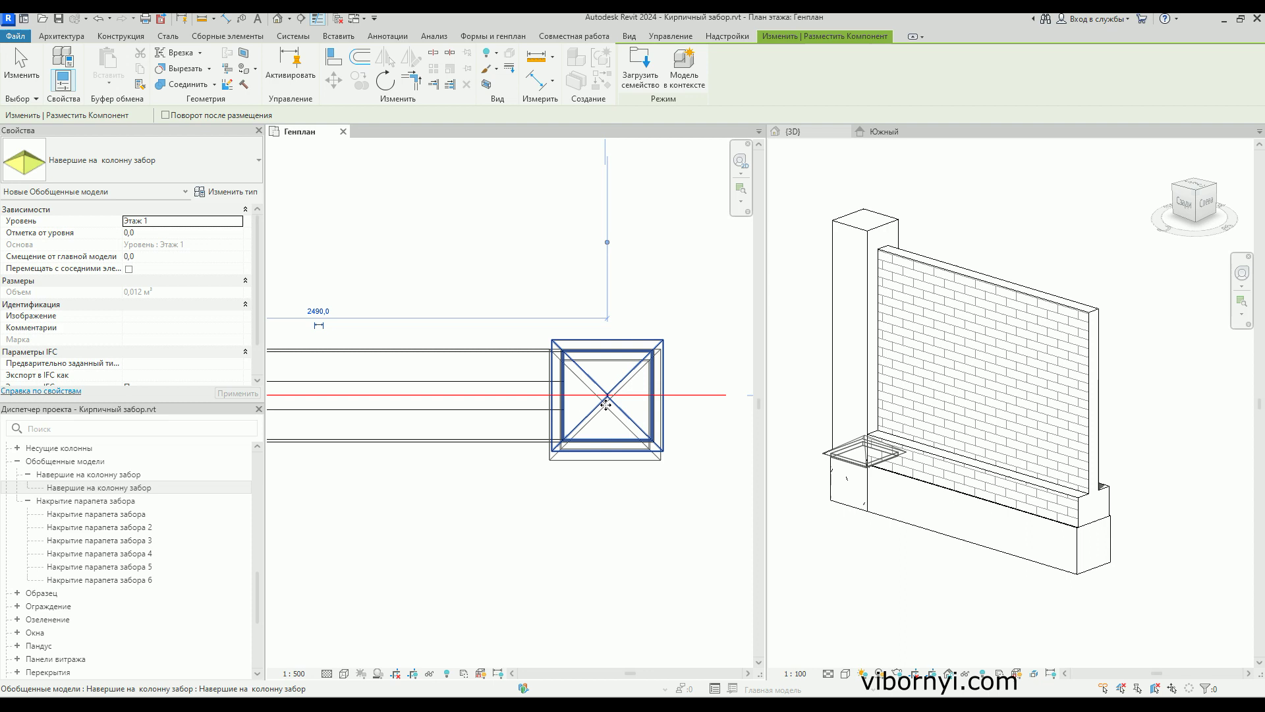
pyautogui.press('Escape')
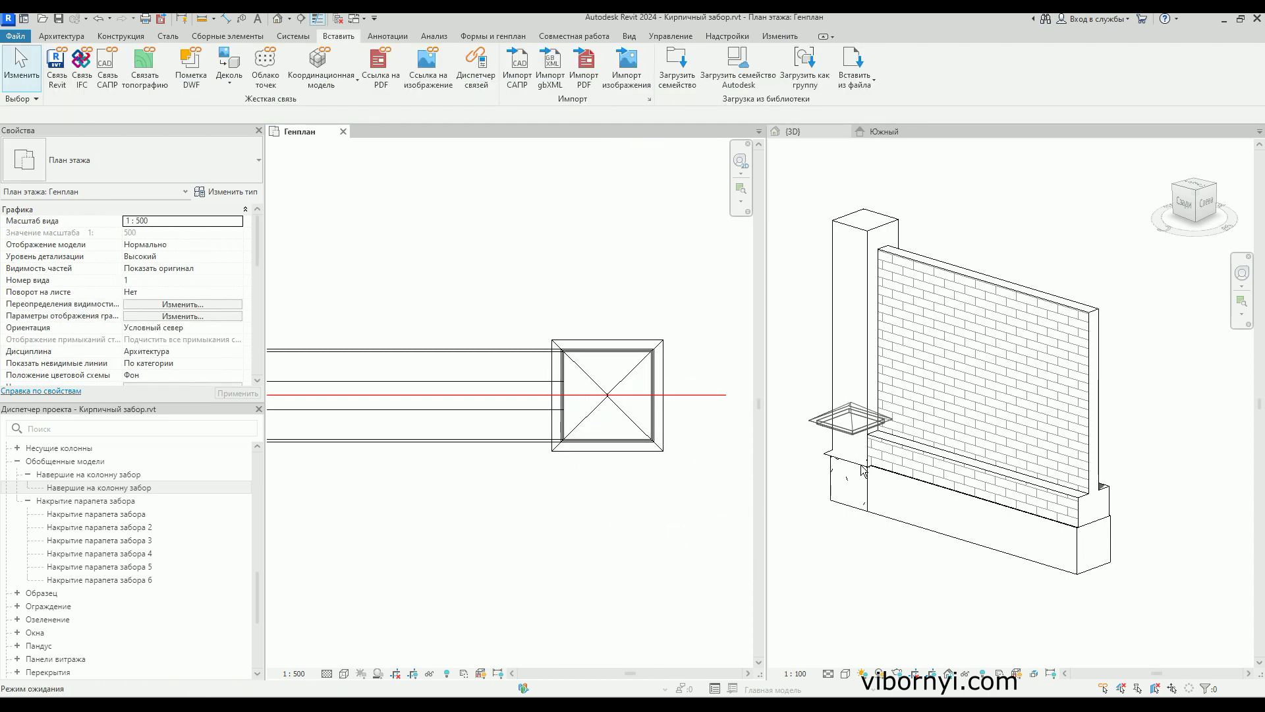
pyautogui.click(822, 425)
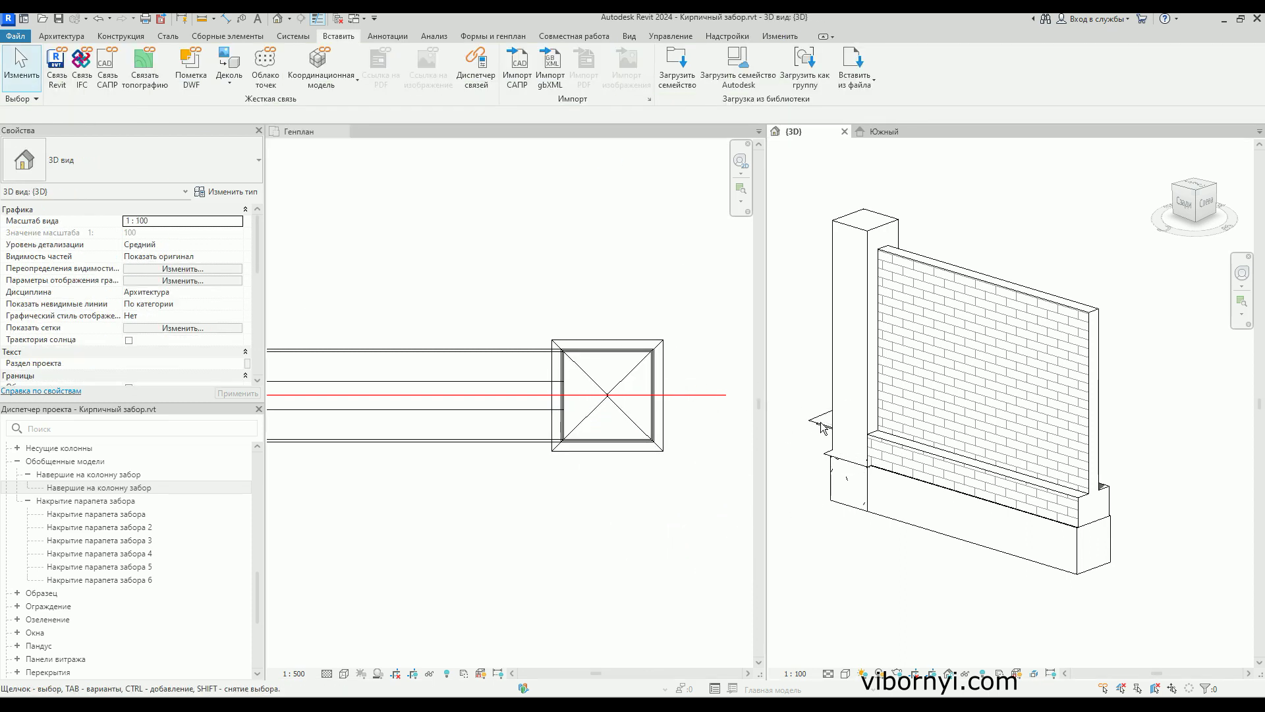
pyautogui.click(665, 354)
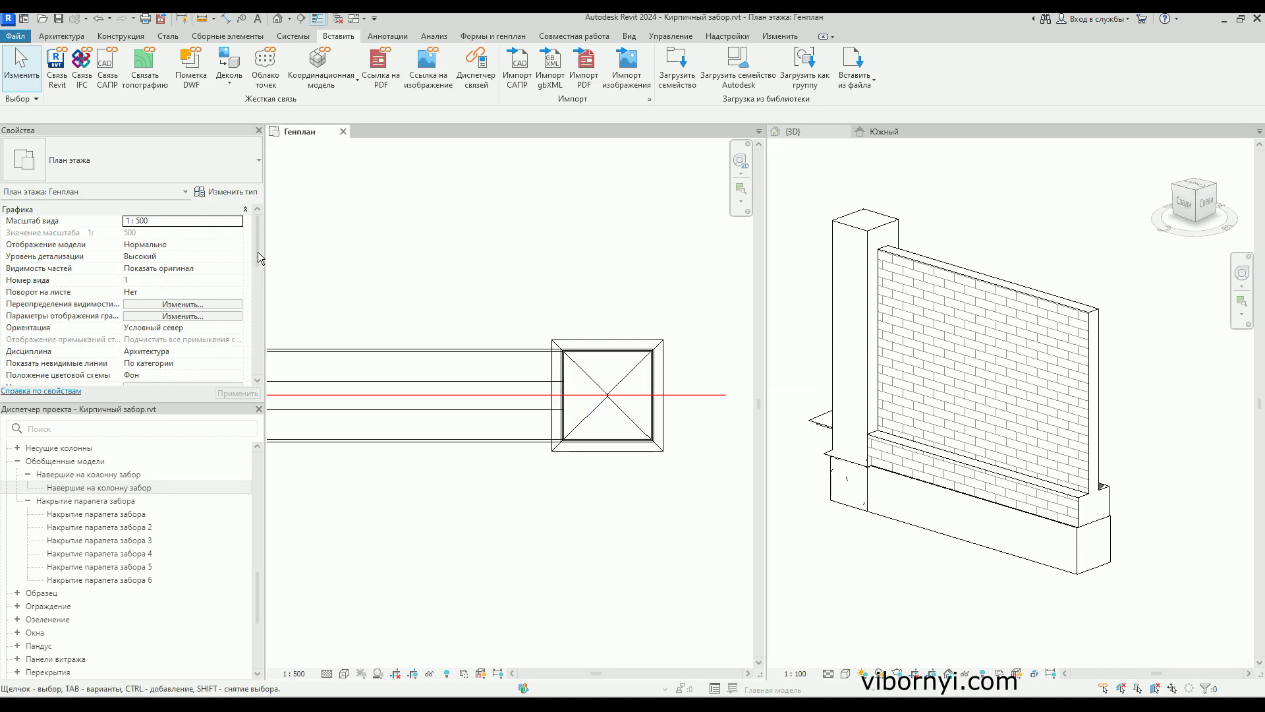
# - Set the cap's level to Этаж 2 and apply, lifting it onto the column
pyautogui.click(626, 338)
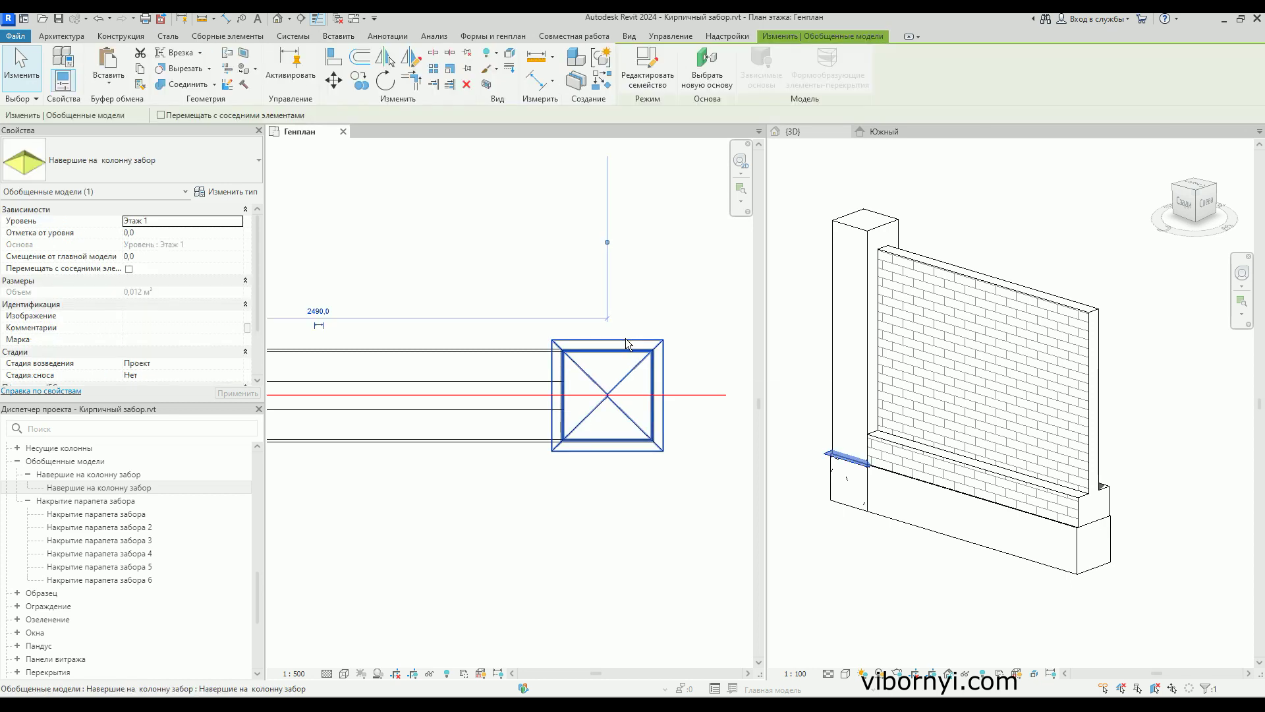
pyautogui.click(192, 223)
pyautogui.click(238, 221)
pyautogui.click(149, 248)
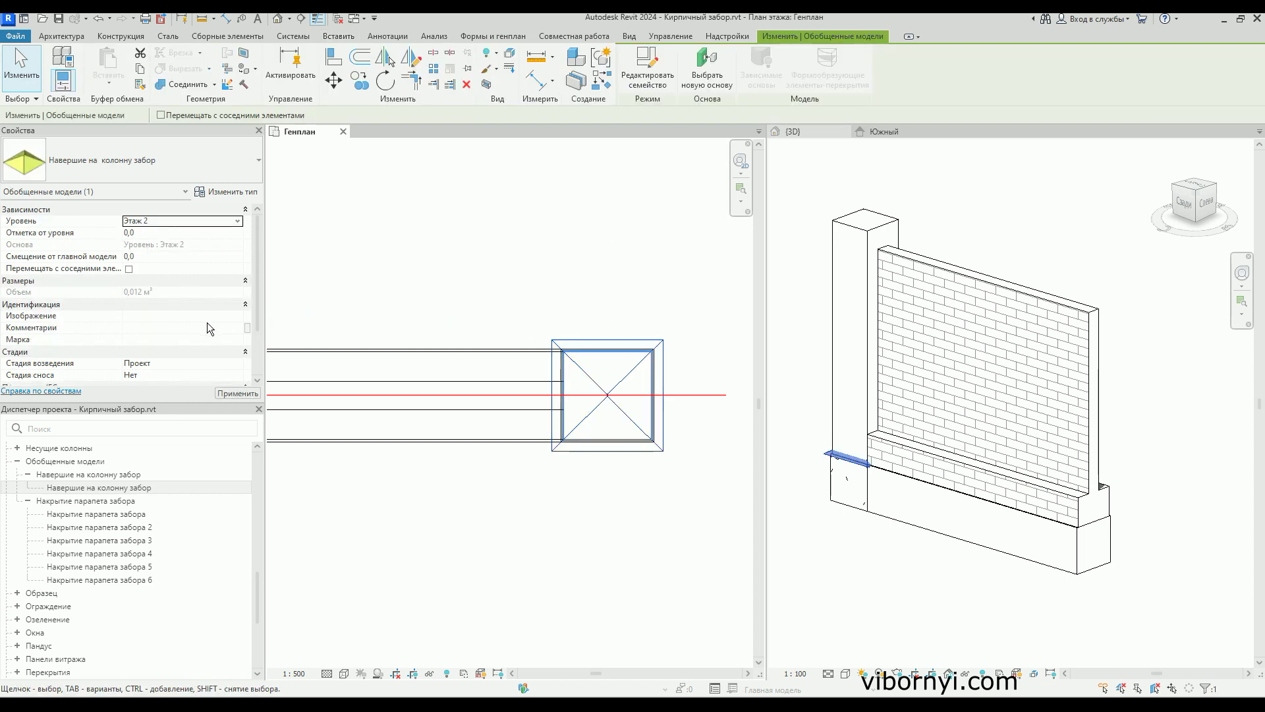
pyautogui.click(591, 527)
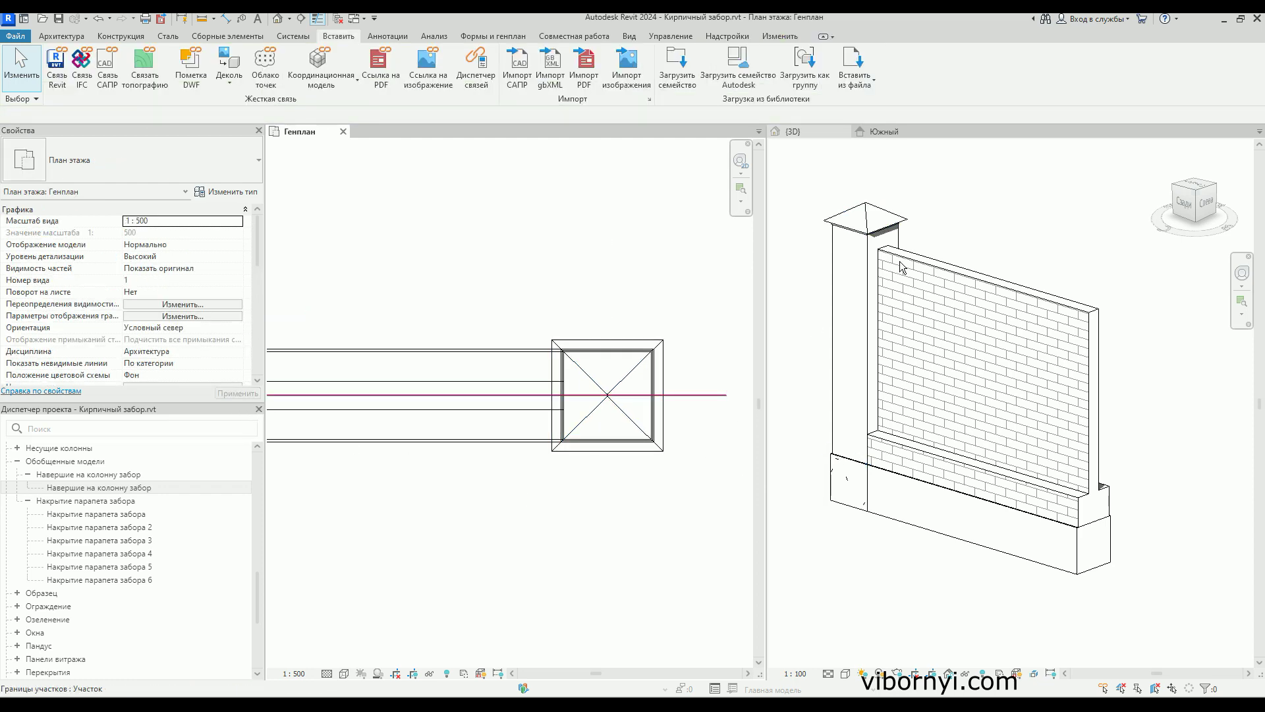
pyautogui.click(814, 146)
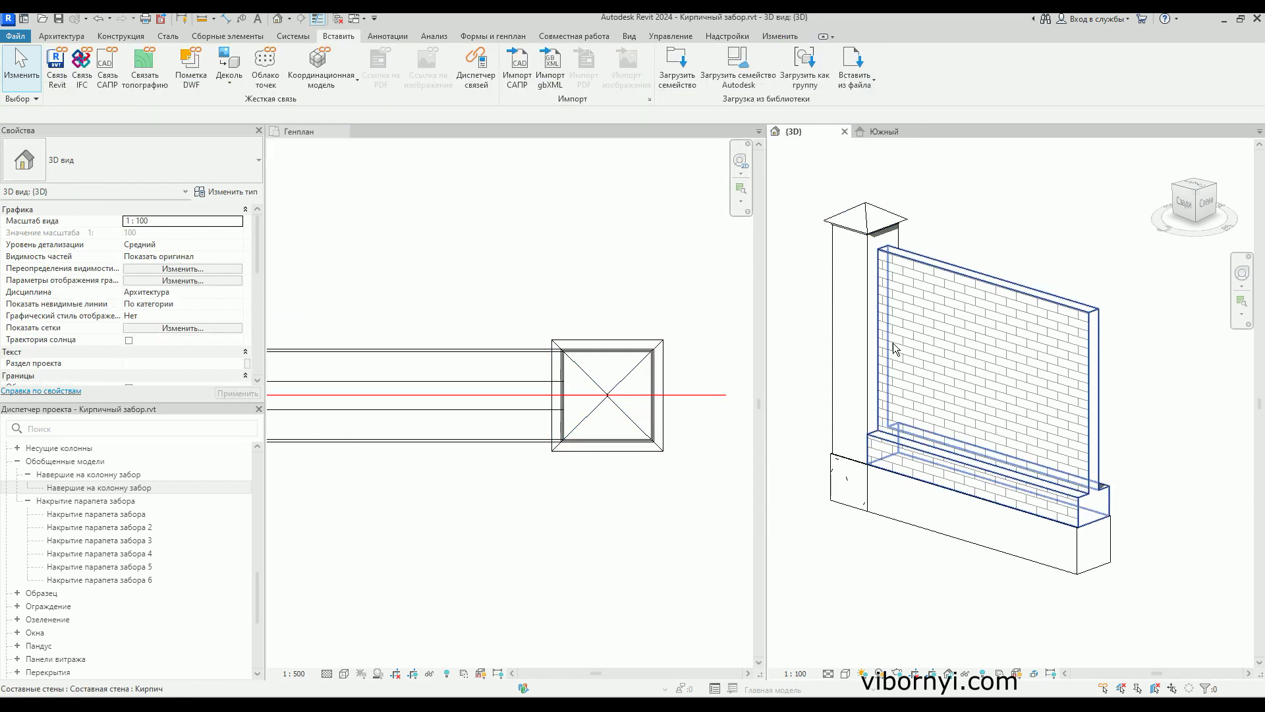
pyautogui.click(879, 132)
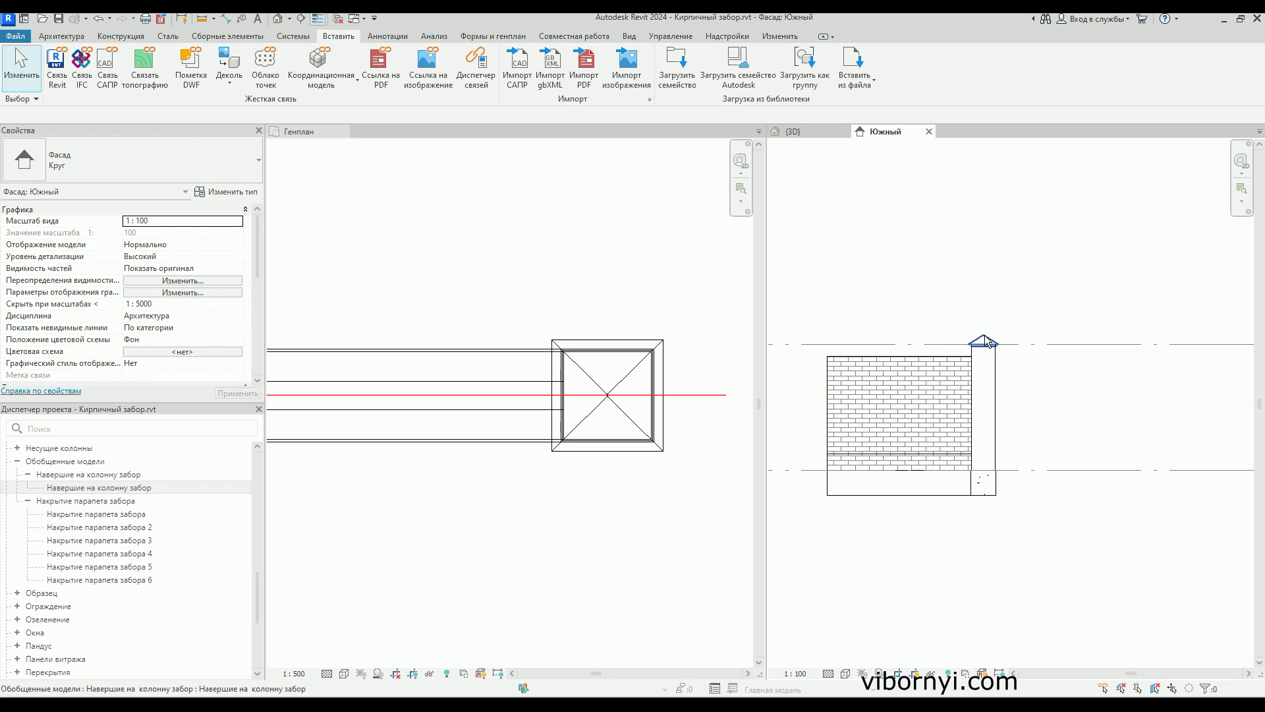
pyautogui.scroll(3, 988, 359)
pyautogui.scroll(3, 993, 362)
pyautogui.scroll(2, 994, 369)
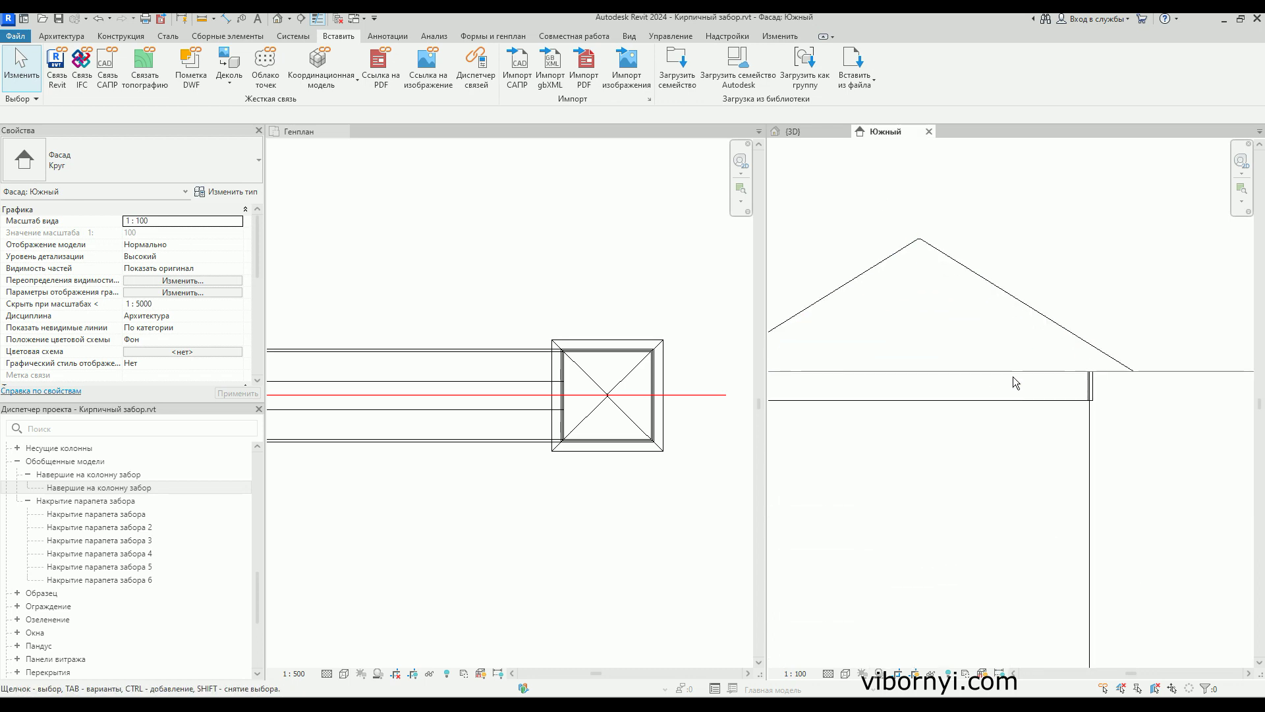
pyautogui.scroll(2, 1068, 382)
pyautogui.scroll(-2, 1087, 373)
pyautogui.scroll(-2, 1116, 369)
pyautogui.scroll(-1, 923, 382)
pyautogui.scroll(3, 850, 379)
pyautogui.scroll(-2, 848, 376)
pyautogui.scroll(-2, 840, 353)
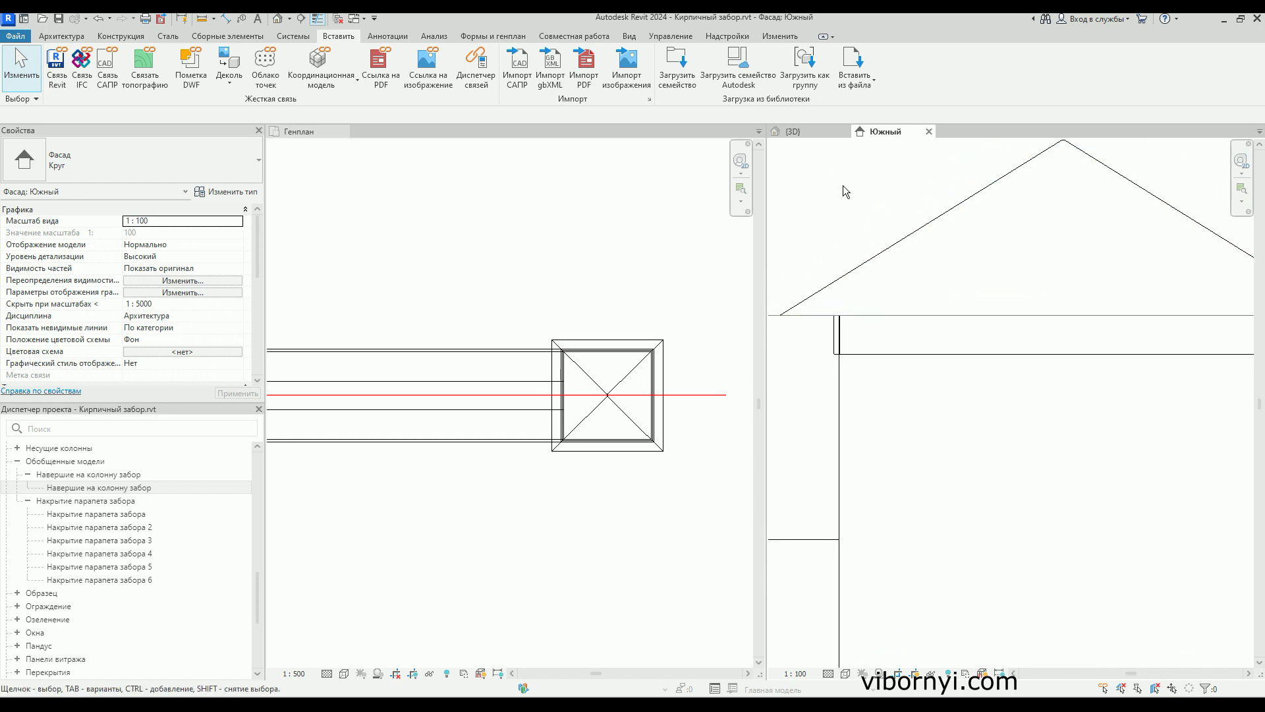
pyautogui.click(802, 133)
pyautogui.moveTo(870, 276)
pyautogui.keyDown('shift'); pyautogui.mouseDown(button='middle')
pyautogui.moveTo(913, 255)
pyautogui.moveTo(892, 273)
pyautogui.mouseUp(button='middle'); pyautogui.keyUp('shift')
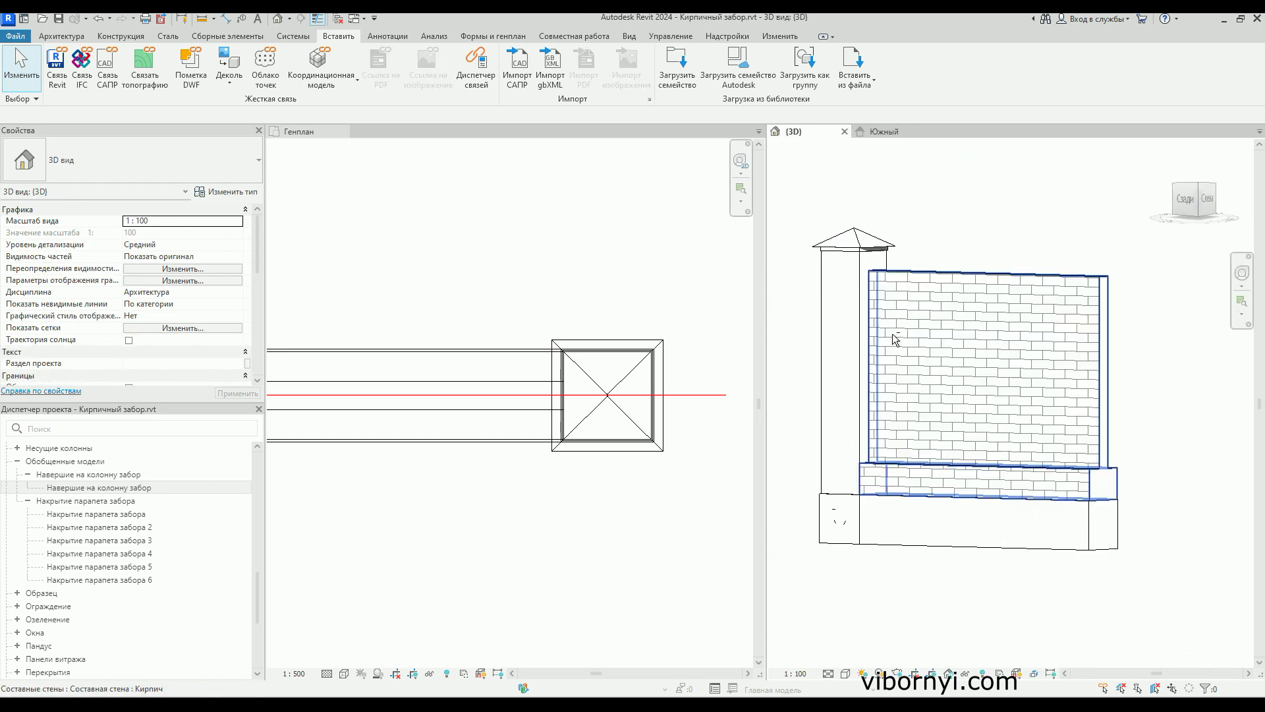
pyautogui.keyDown('shift'); pyautogui.moveTo(894, 339); pyautogui.dragTo(861, 369, button='middle'); pyautogui.keyUp('shift')
# - Load the Накрытие парапета забора family into the project
pyautogui.click(505, 514)
pyautogui.click(672, 81)
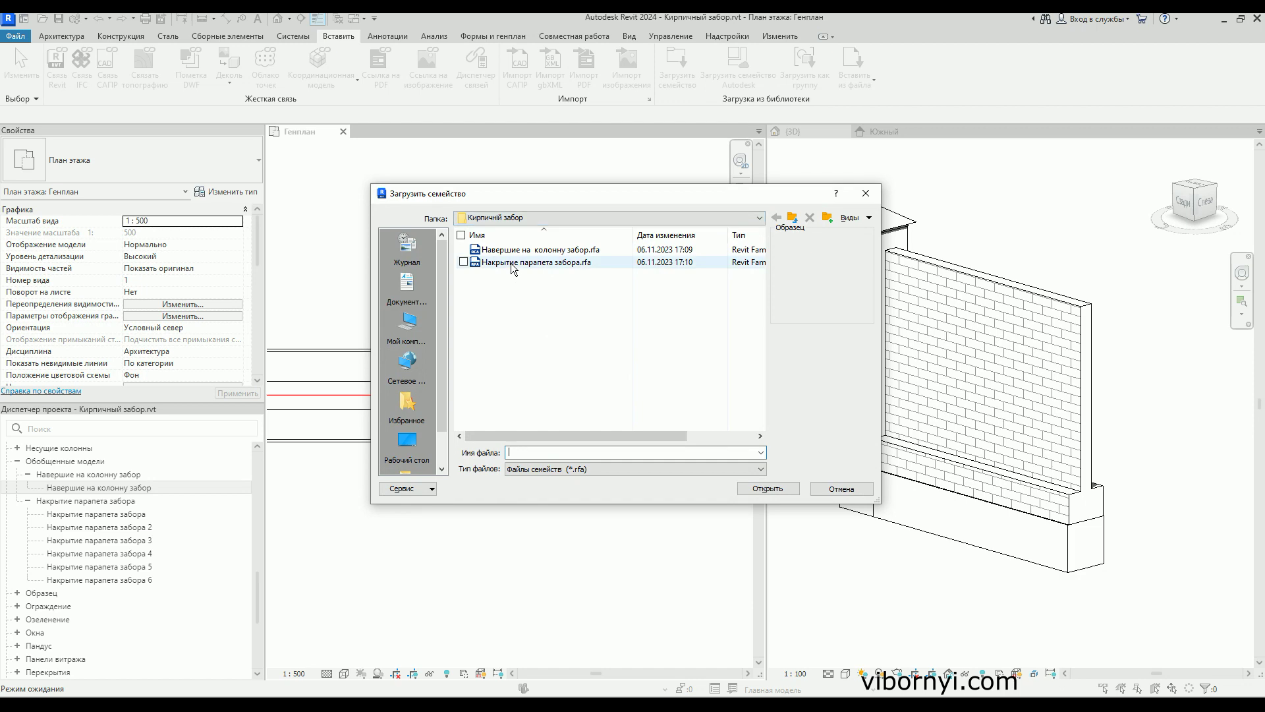
pyautogui.click(512, 262)
pyautogui.click(761, 490)
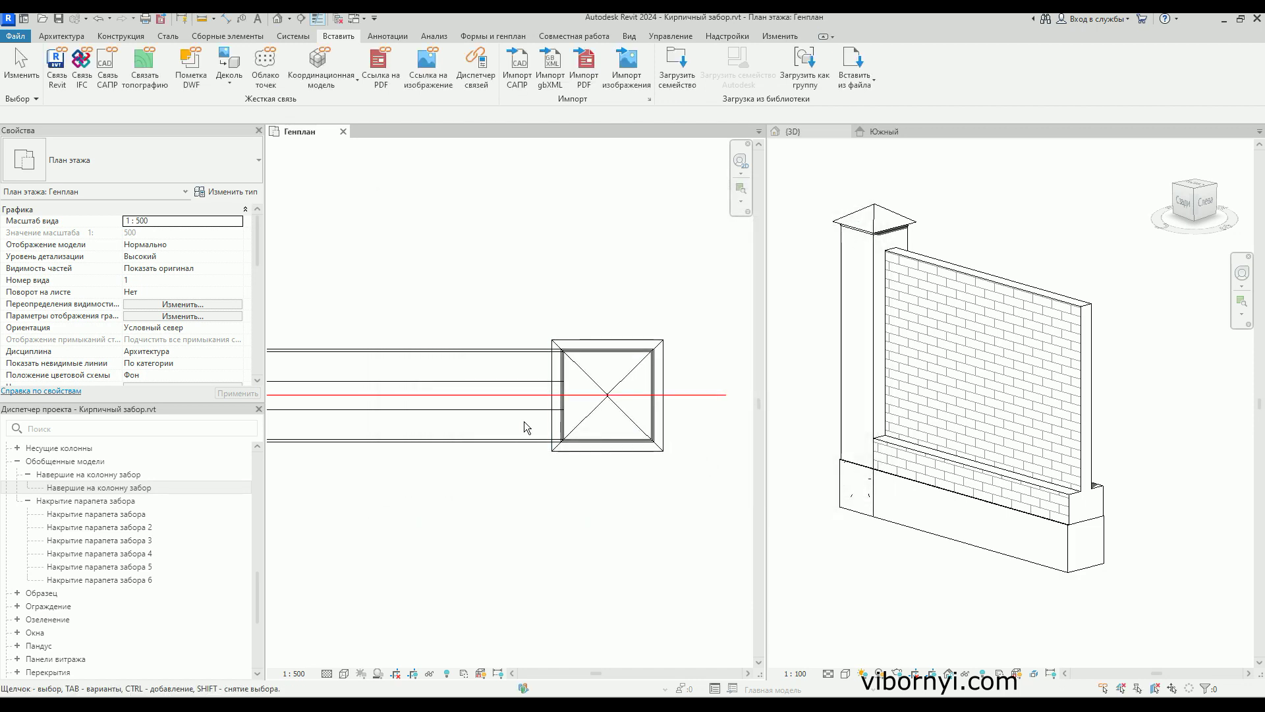
# - Drag the Накрытие парапета забора type from the Project Browser into the Генплан plan
pyautogui.scroll(-3, 140, 566)
pyautogui.scroll(-1, 164, 545)
pyautogui.scroll(2, 107, 558)
pyautogui.scroll(1, 71, 551)
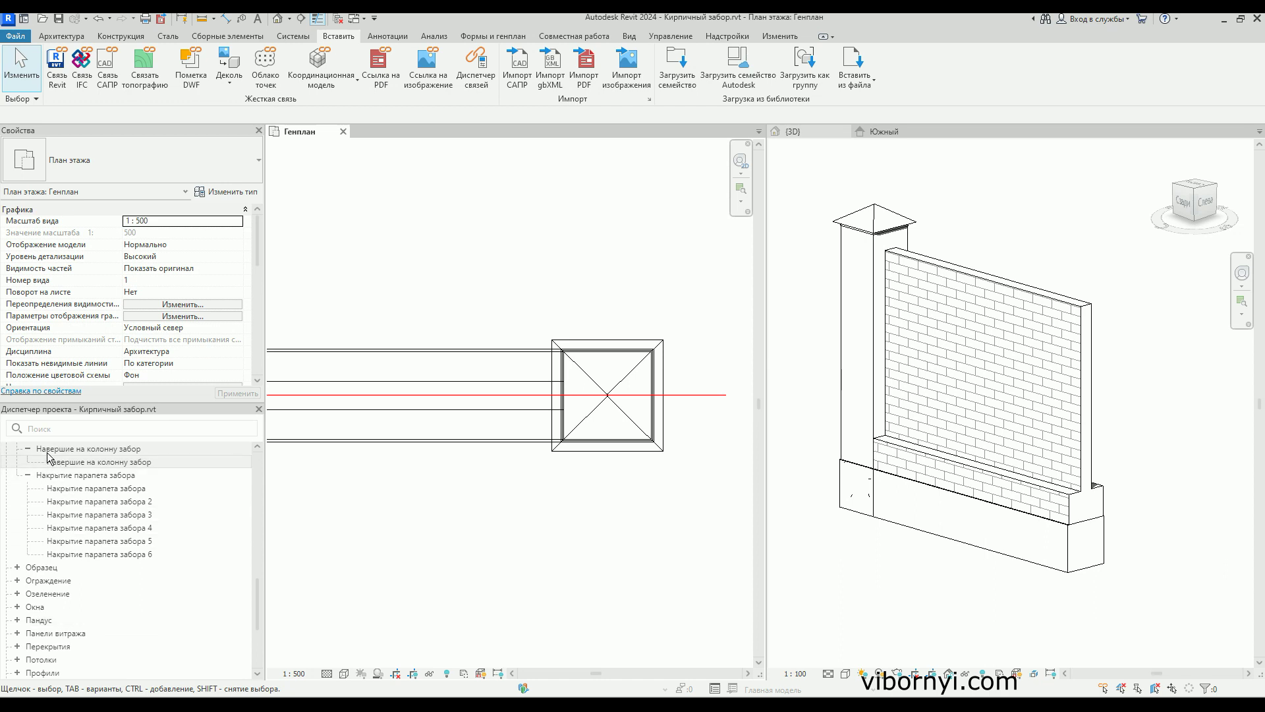
pyautogui.scroll(2, 48, 456)
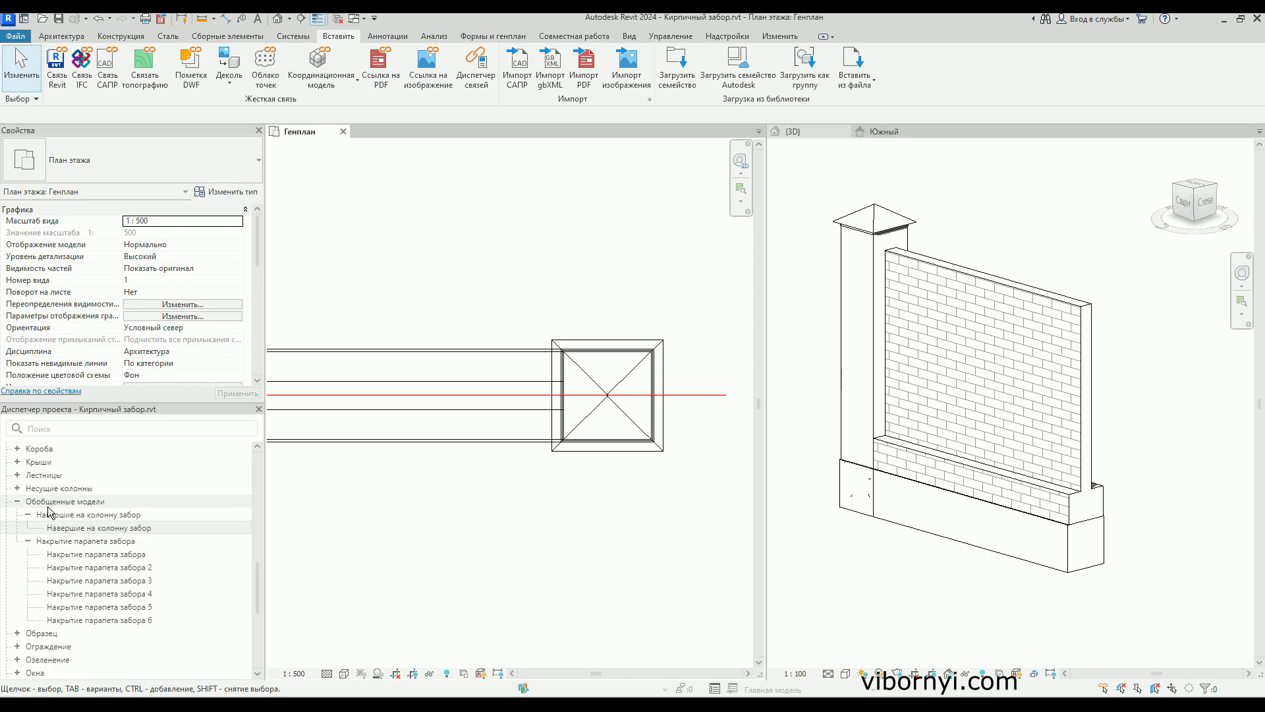
pyautogui.click(75, 559)
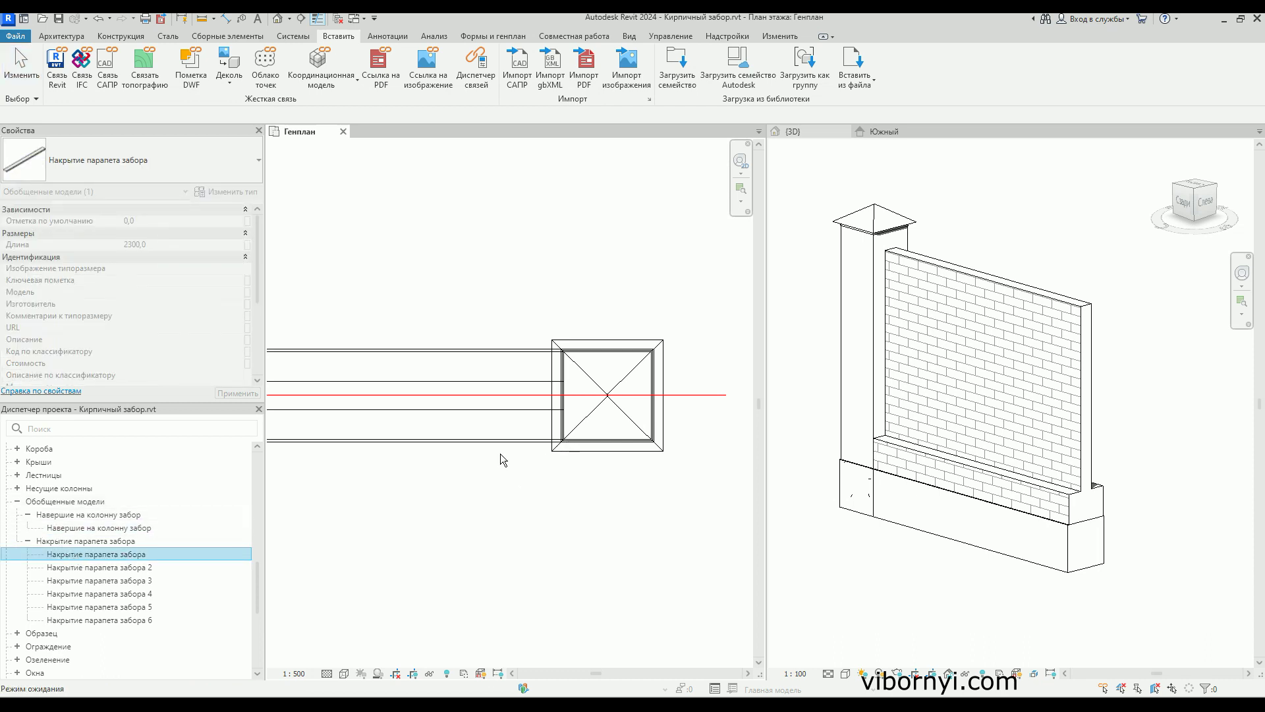
pyautogui.moveTo(102, 559)
pyautogui.mouseDown()
pyautogui.moveTo(463, 404)
pyautogui.moveTo(452, 392)
pyautogui.mouseUp()
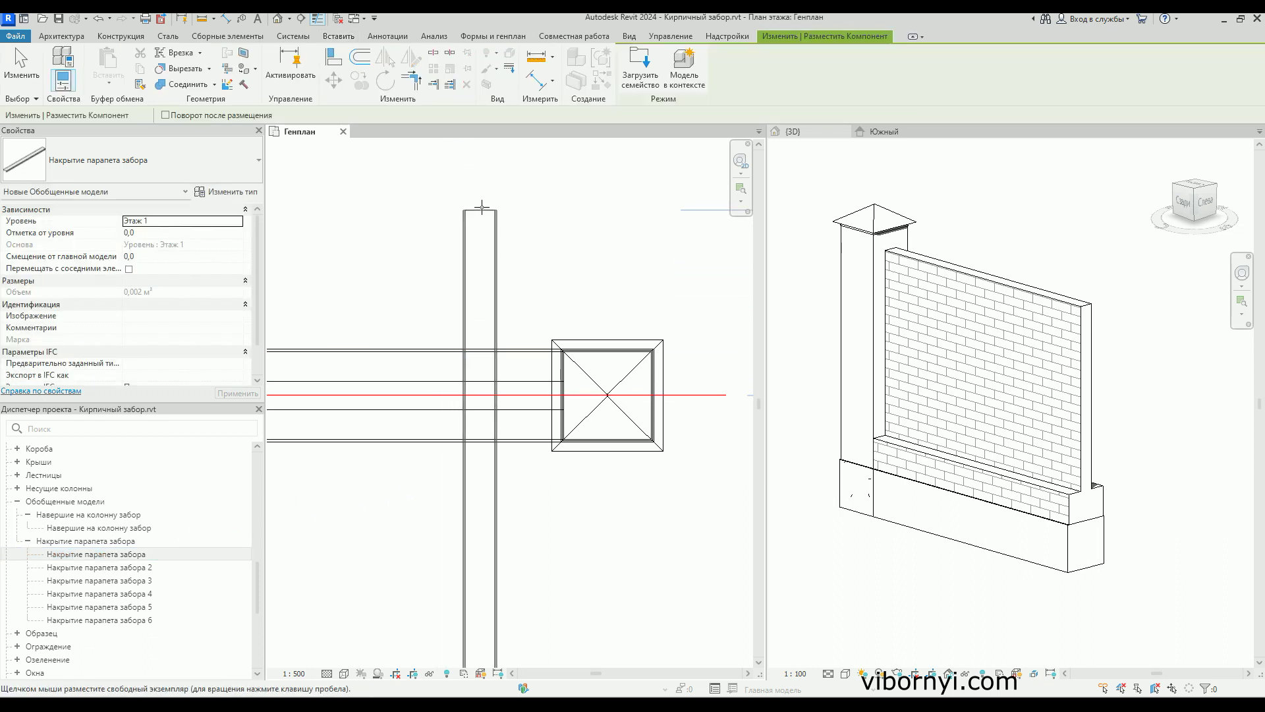
# - Place one Накрытие парапета забора cover beside the column and select it
pyautogui.click(480, 205)
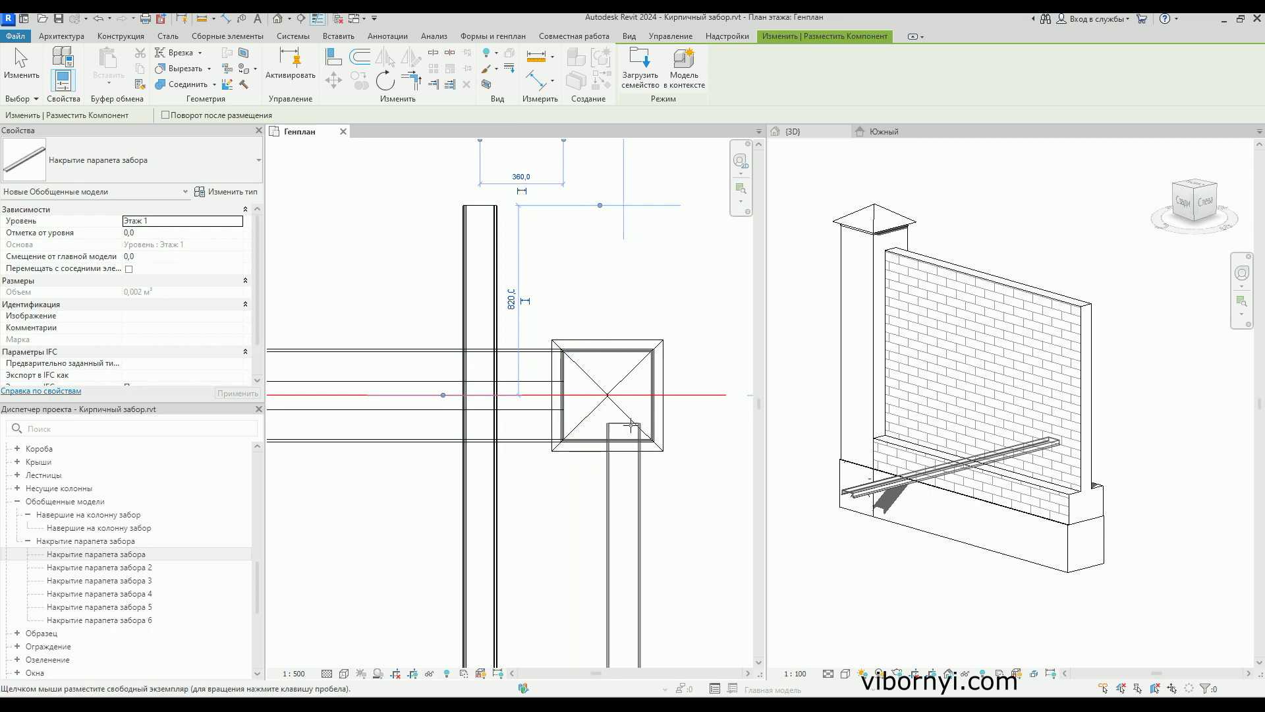
pyautogui.press('Escape')
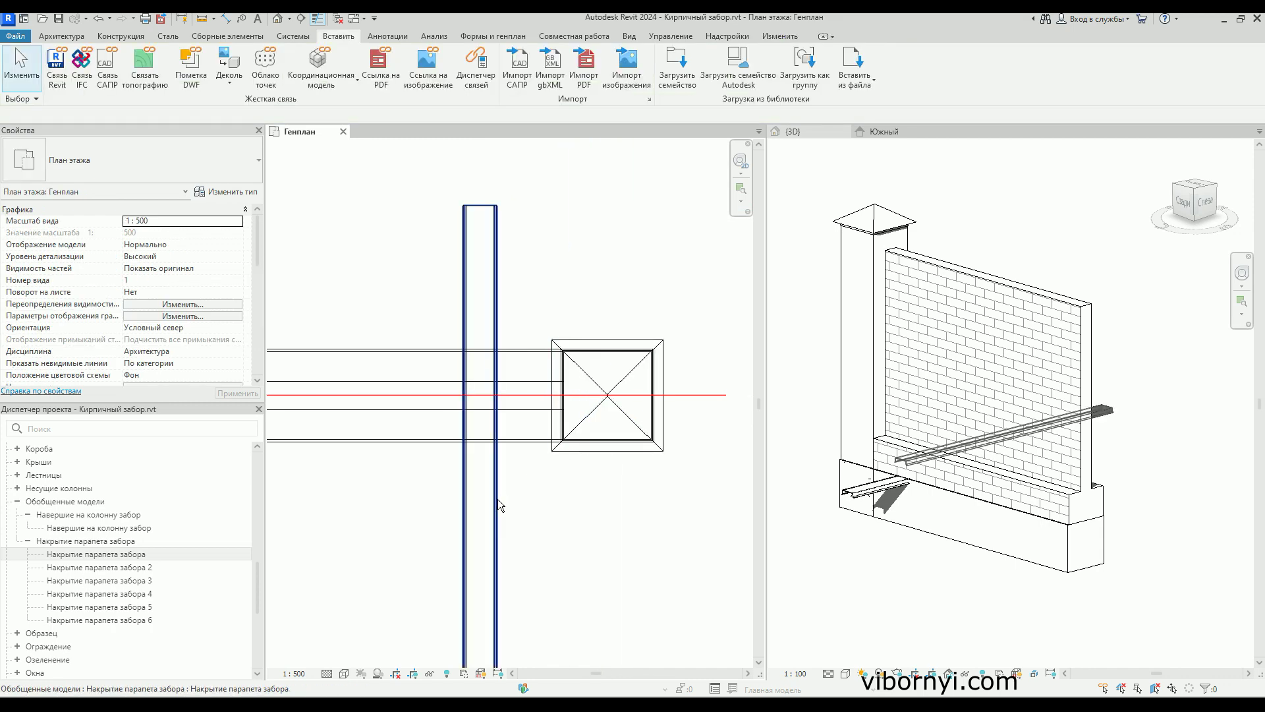
pyautogui.click(497, 500)
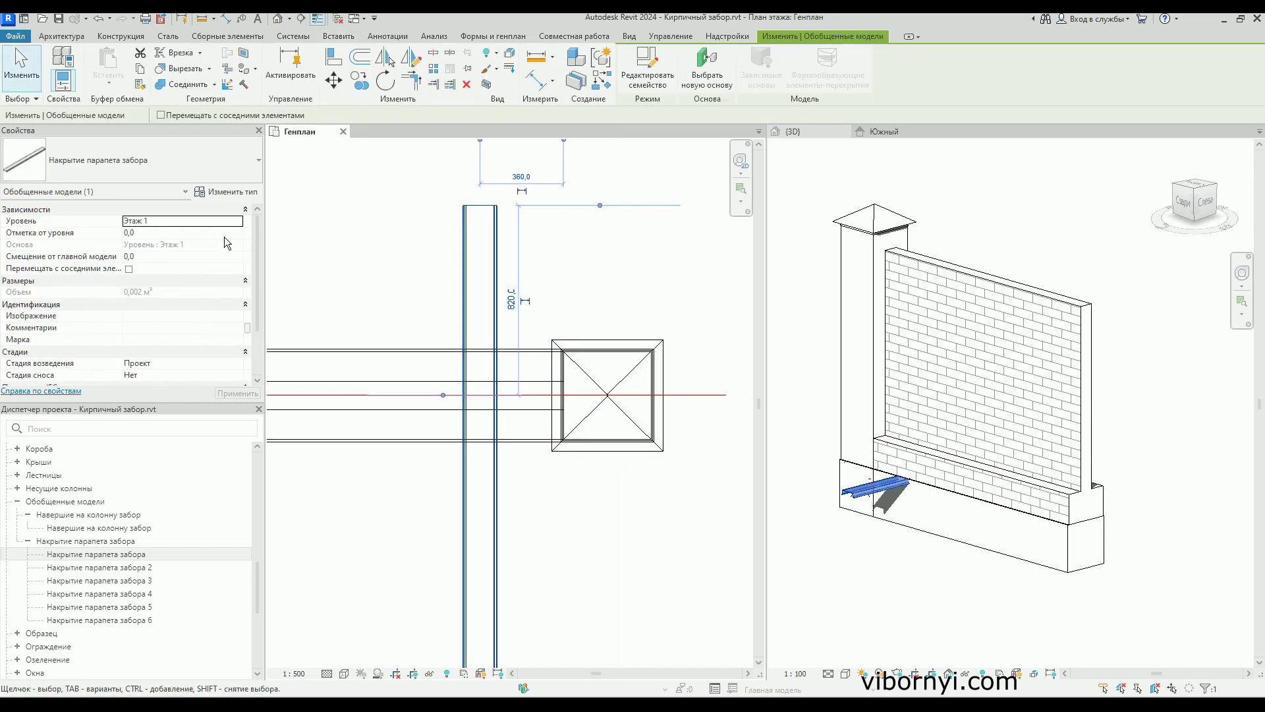
# - Host the cover on level Этаж 2 with a -200,0 offset from level
pyautogui.click(152, 234)
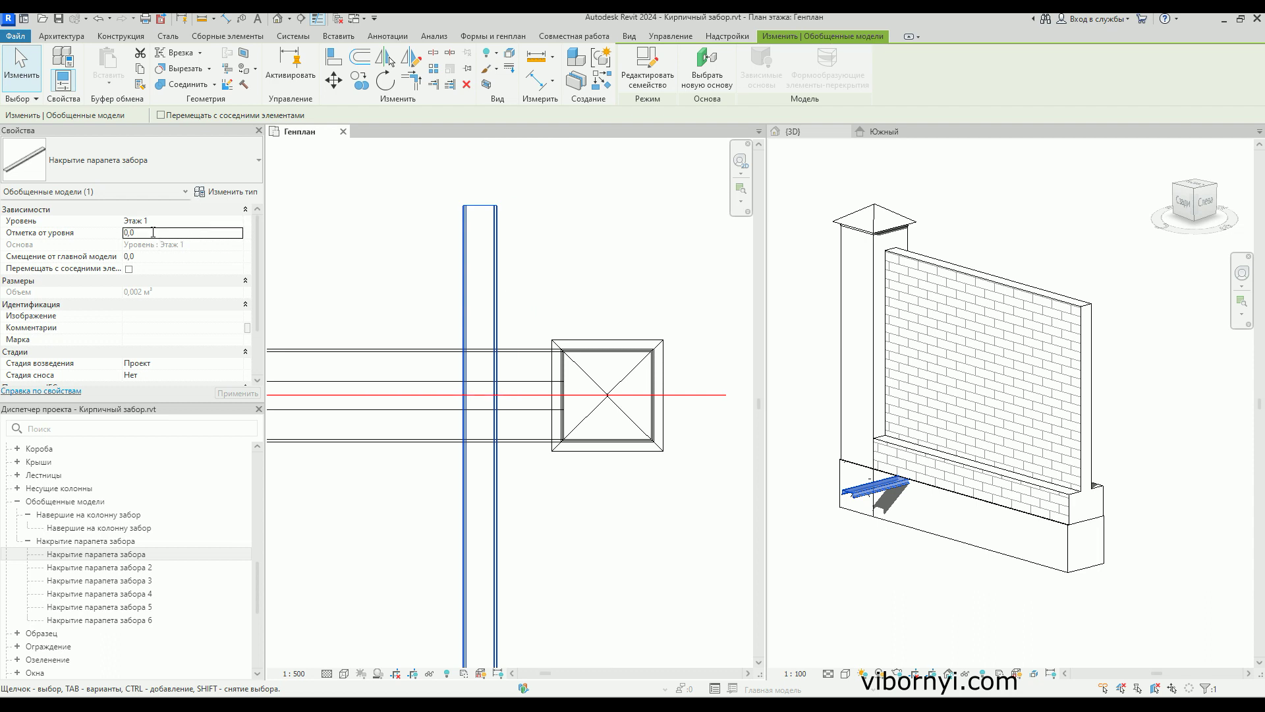
pyautogui.click(237, 224)
pyautogui.click(138, 244)
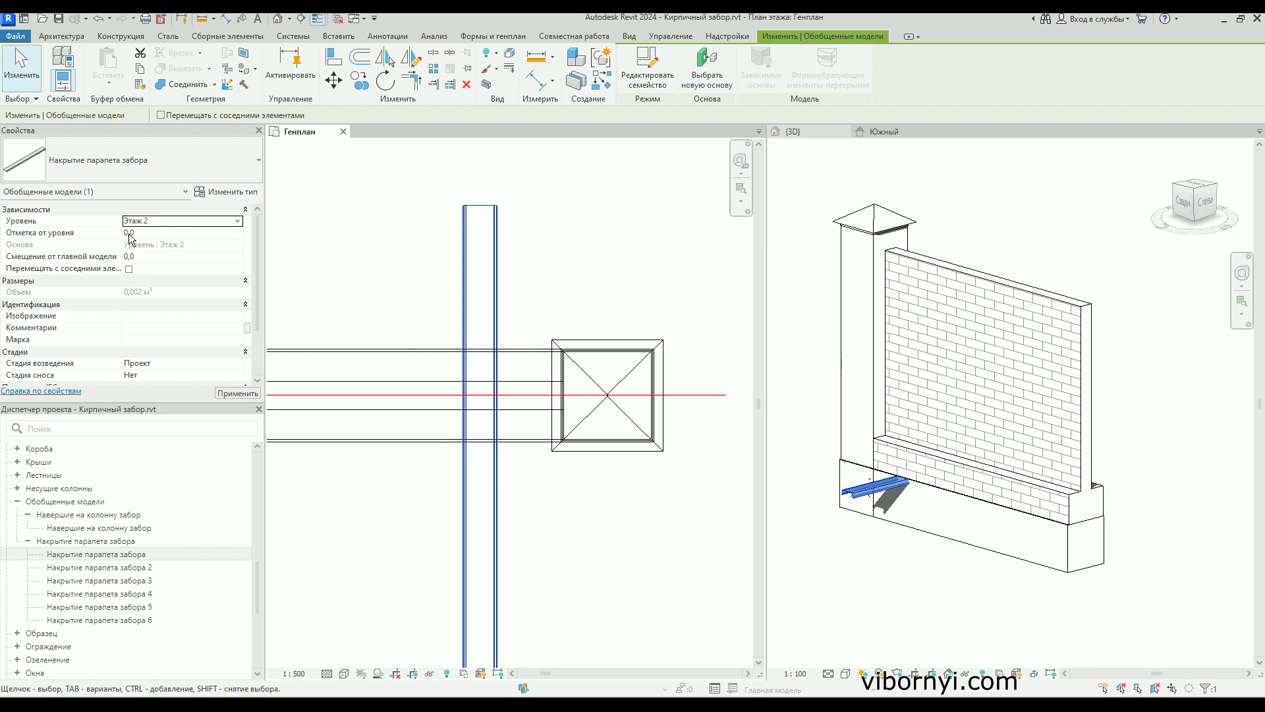
pyautogui.click(128, 233)
pyautogui.write('-2000')
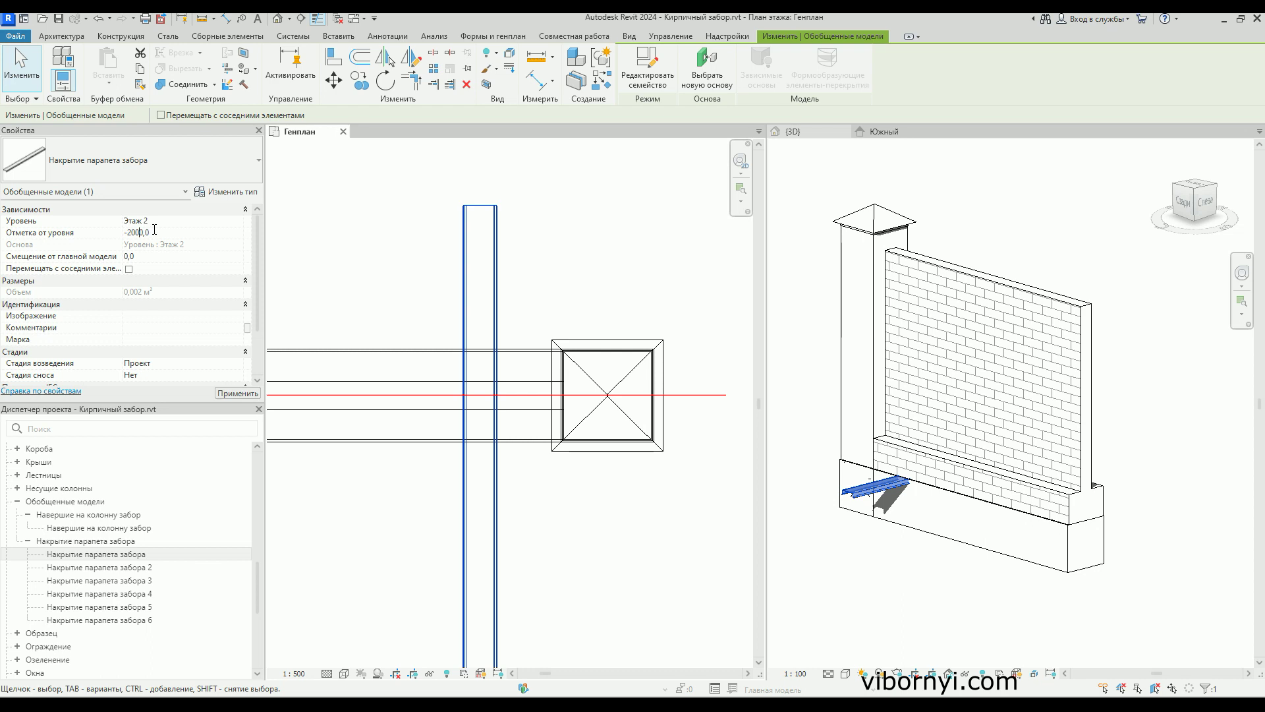
pyautogui.click(231, 395)
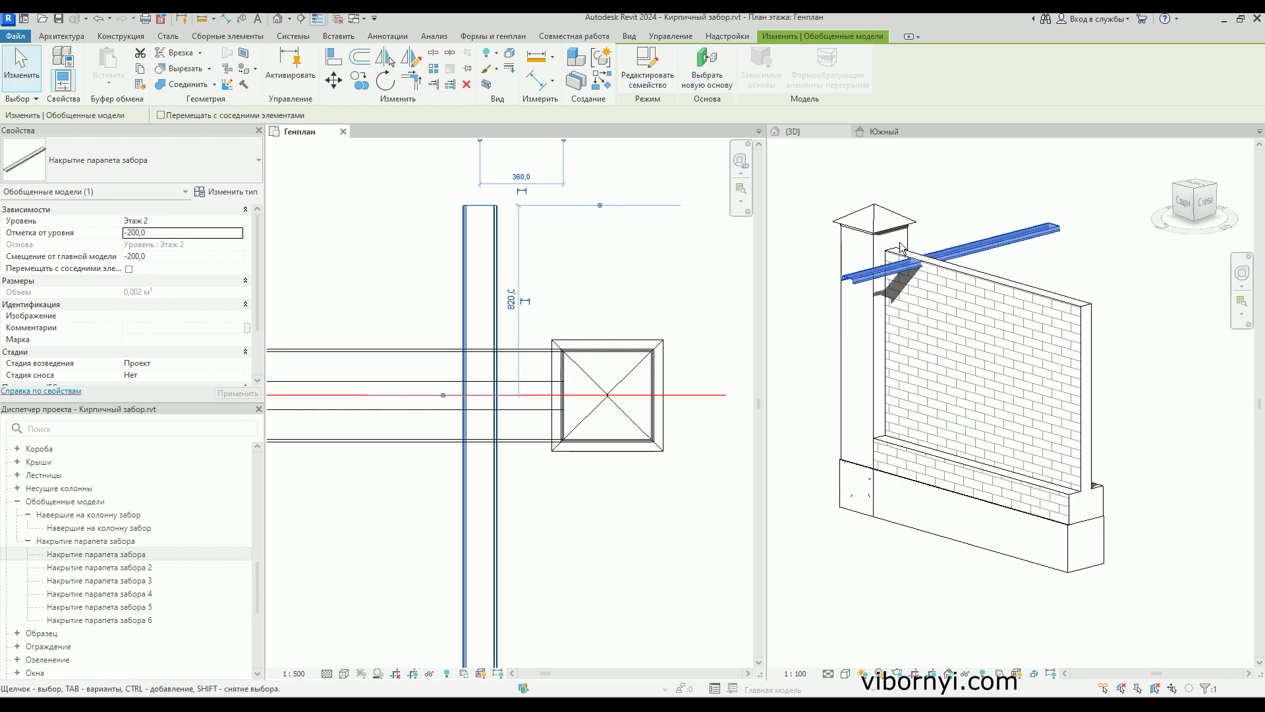
# - Reopen the cover's offset-from-level value for editing
pyautogui.scroll(2, 900, 247)
pyautogui.scroll(2, 923, 280)
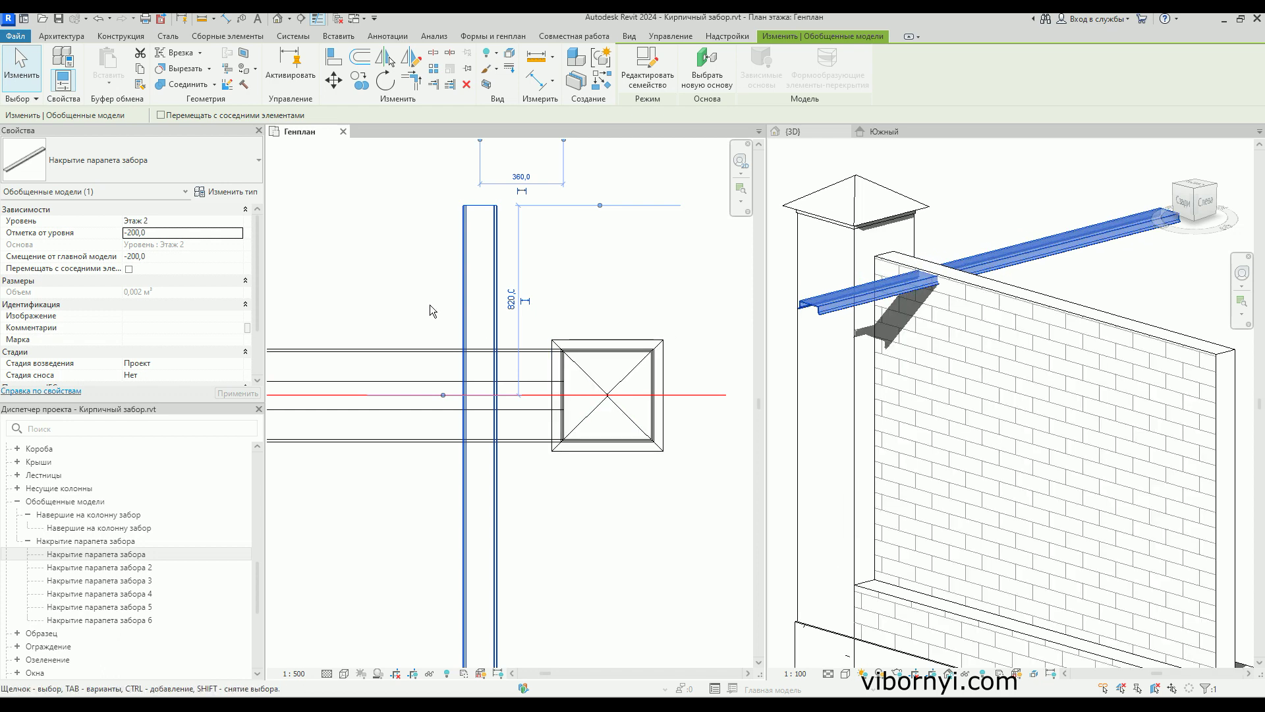
pyautogui.click(153, 234)
pyautogui.click(127, 235)
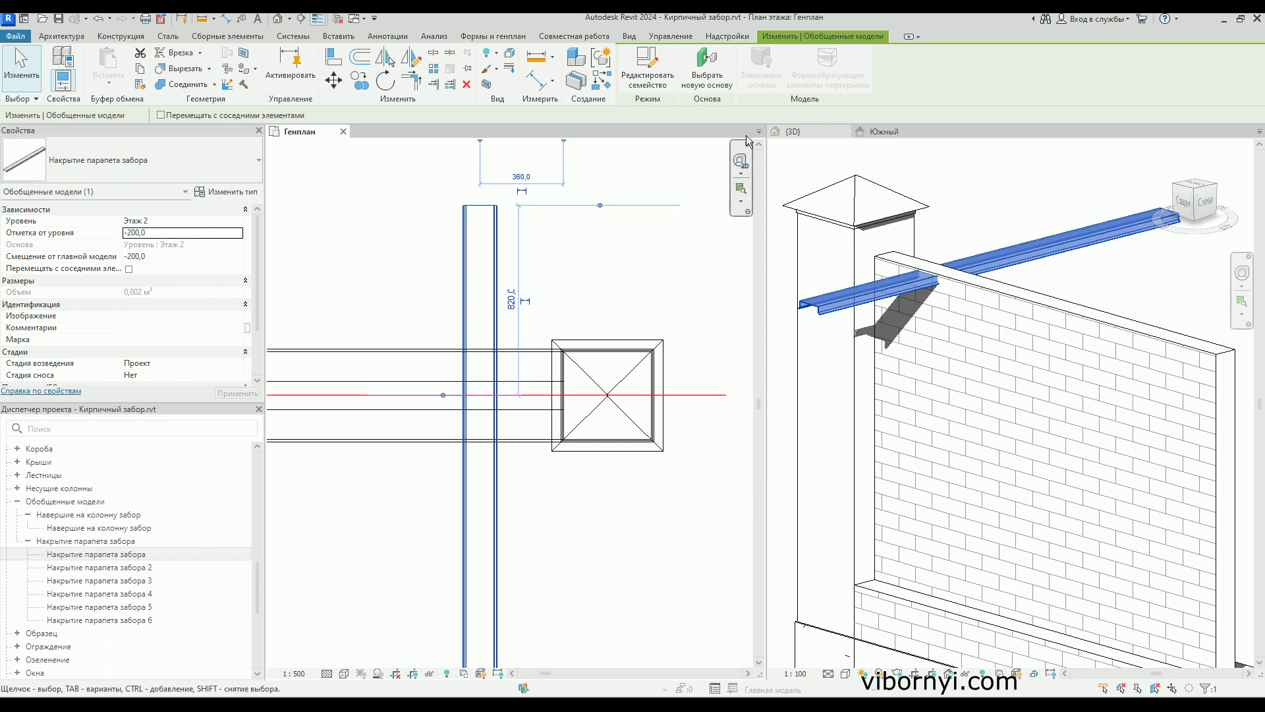
# - In the Южный elevation, move the cover onto the wall's top edge and nudge it up
pyautogui.click(879, 131)
pyautogui.scroll(-3, 963, 362)
pyautogui.scroll(3, 840, 409)
pyautogui.scroll(2, 838, 422)
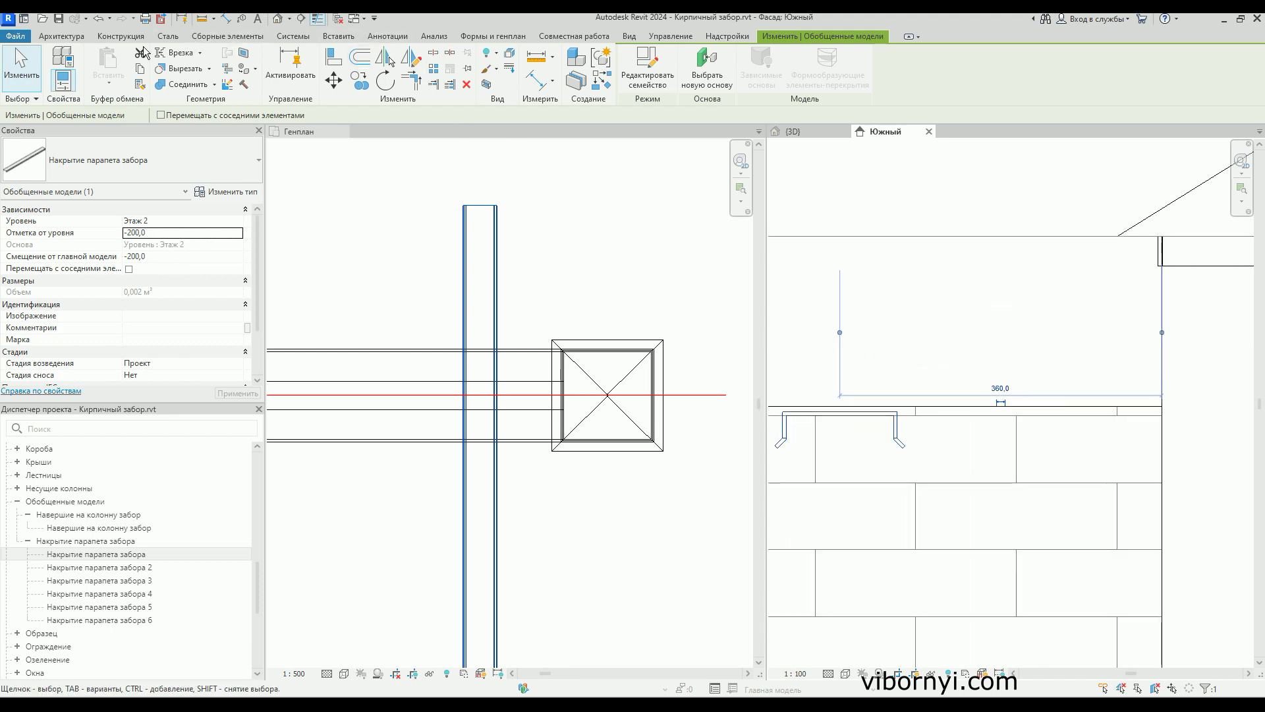
pyautogui.click(333, 80)
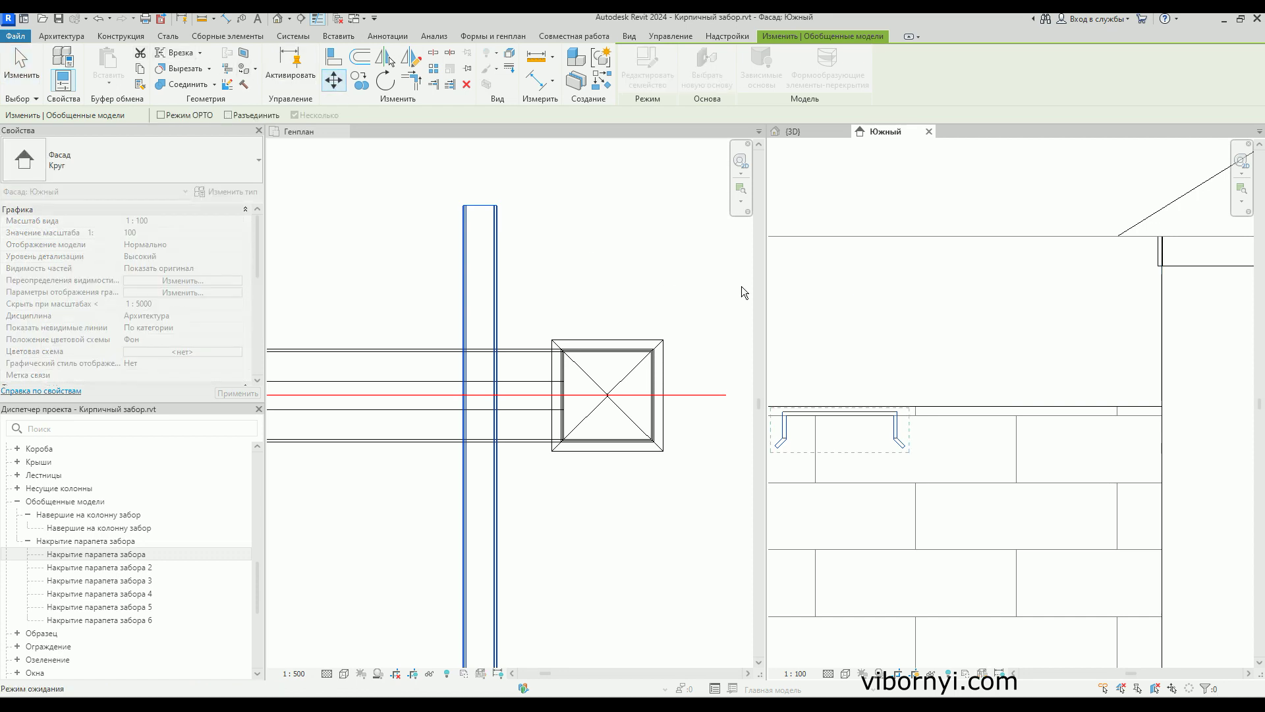
pyautogui.click(832, 407)
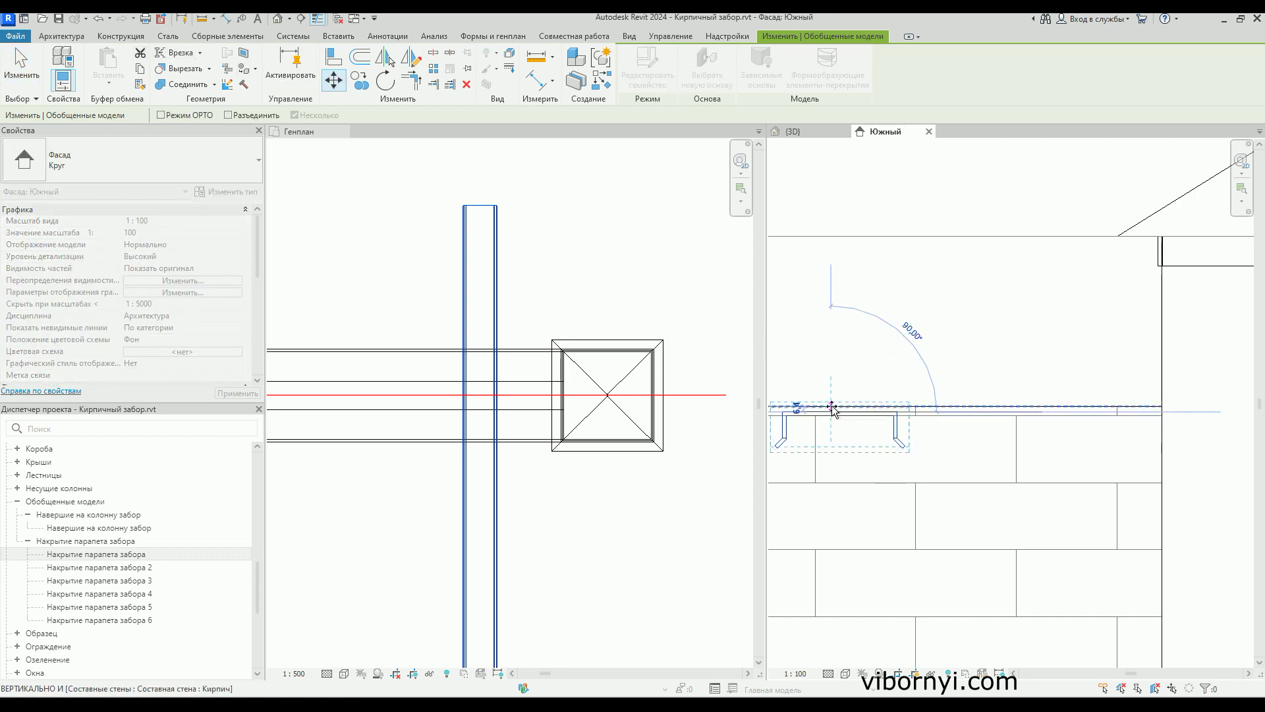
pyautogui.scroll(1, 832, 407)
pyautogui.scroll(2, 832, 405)
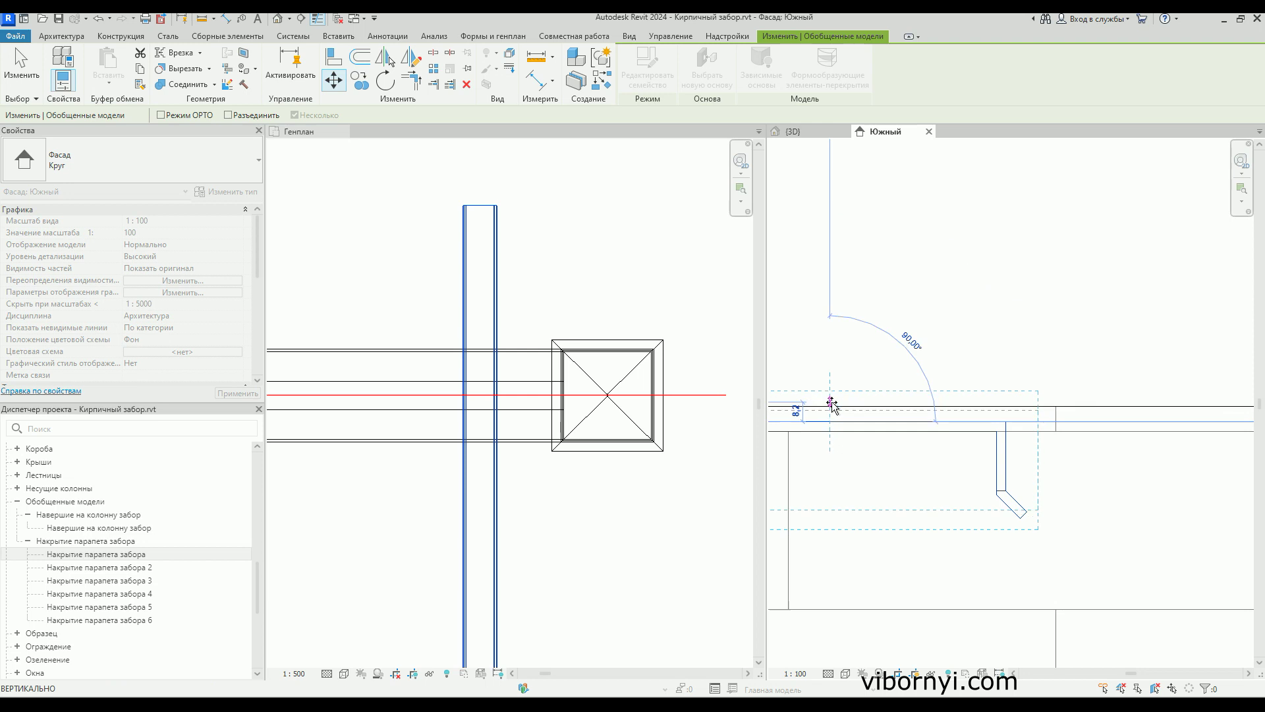
pyautogui.click(831, 404)
pyautogui.scroll(-2, 895, 314)
pyautogui.scroll(2, 894, 316)
pyautogui.scroll(2, 883, 356)
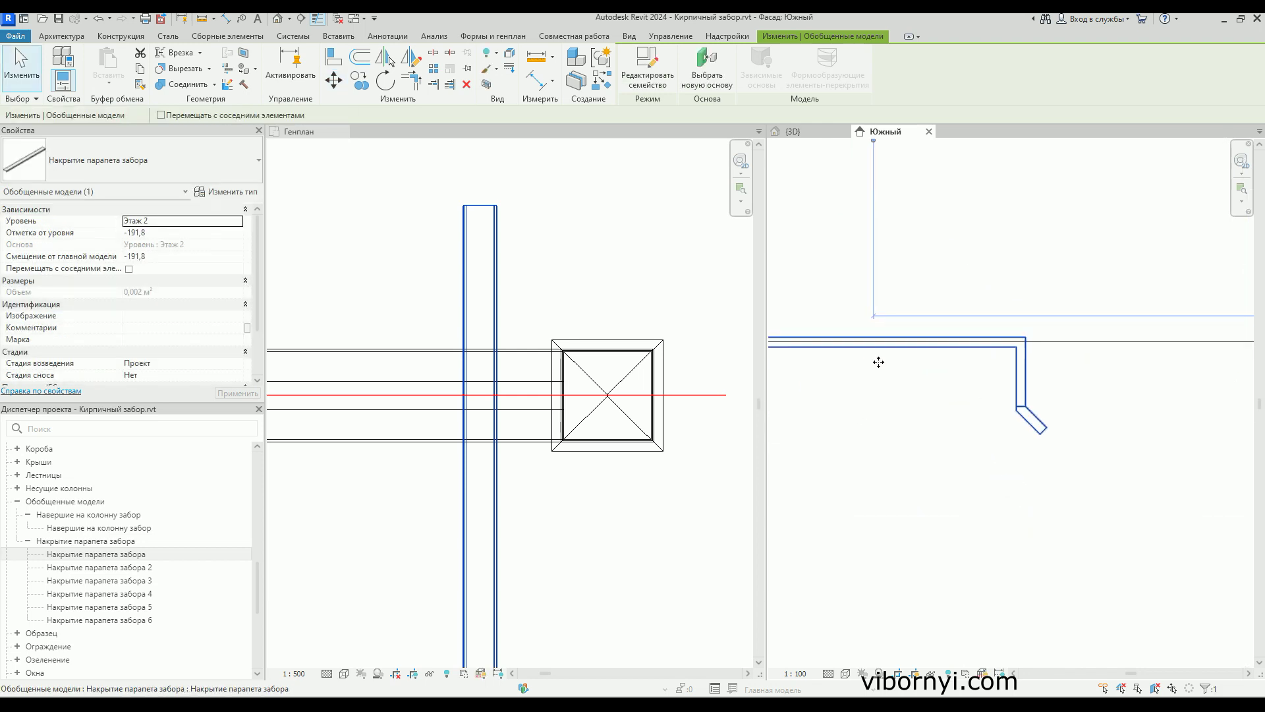
pyautogui.press('Up')
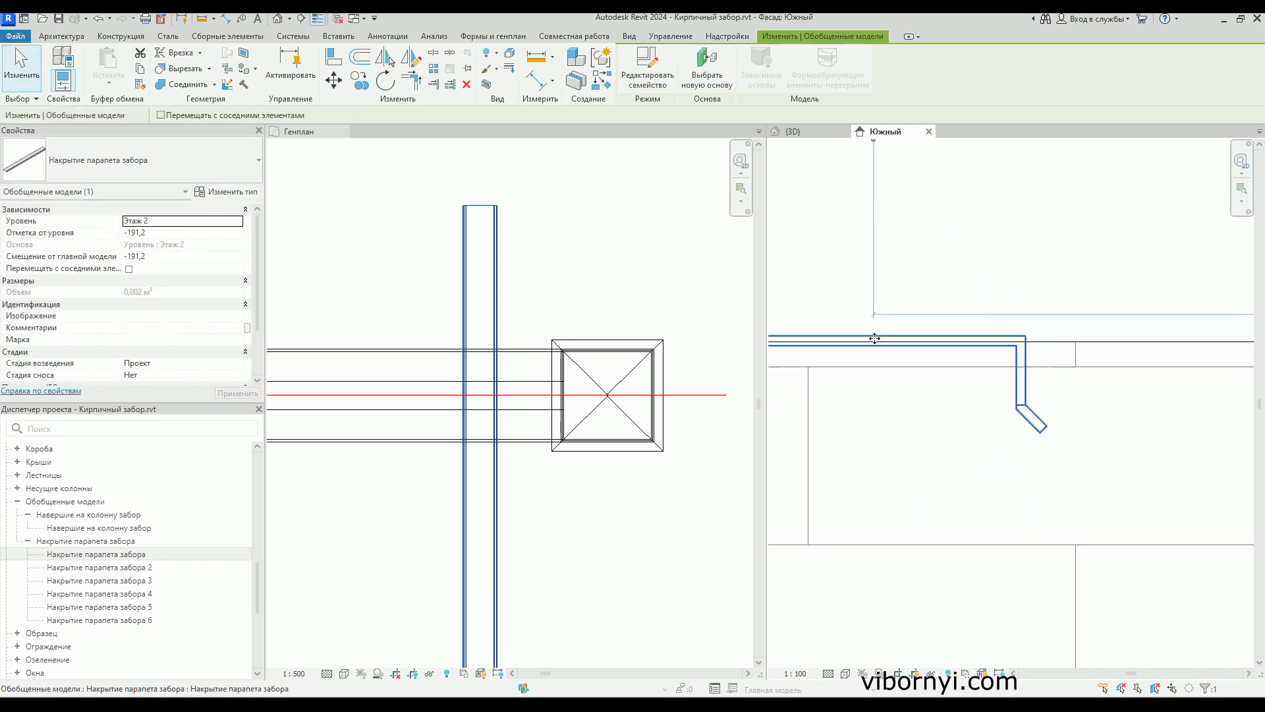
# - In Генплан, rotate the cover 90° and slide it left along the wall to the column
pyautogui.click(855, 247)
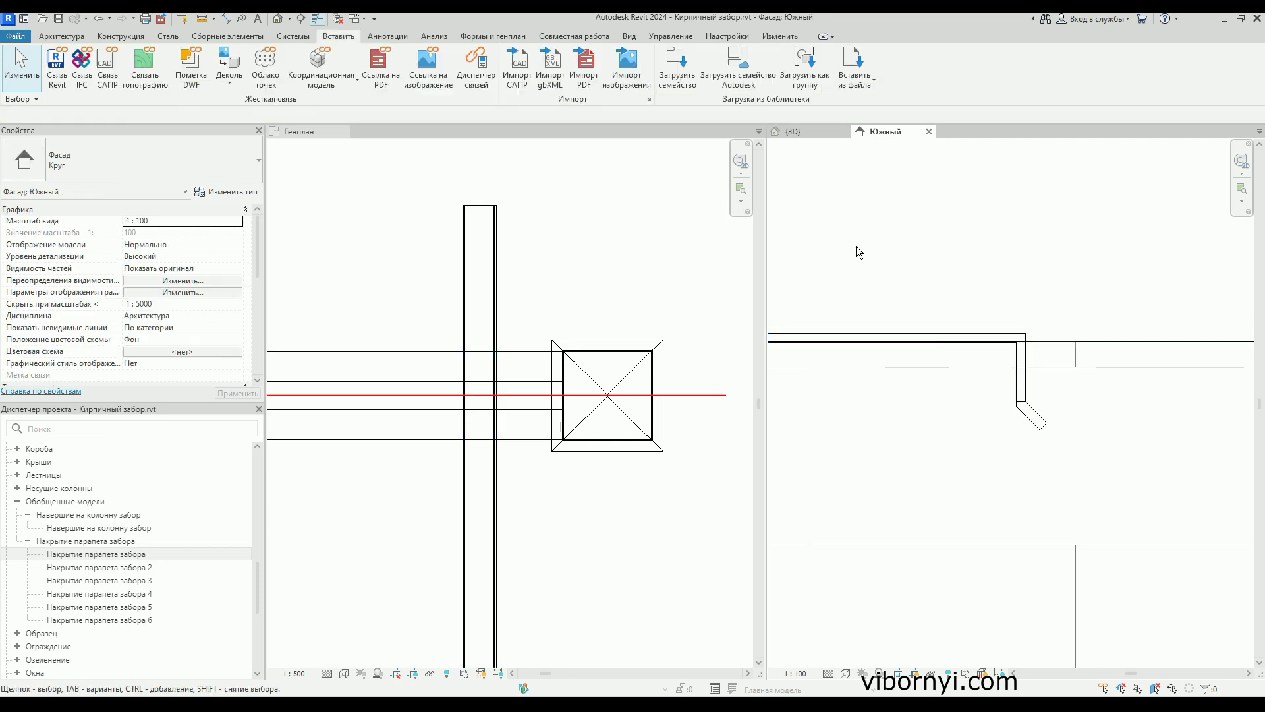
pyautogui.click(494, 321)
pyautogui.scroll(-3, 499, 313)
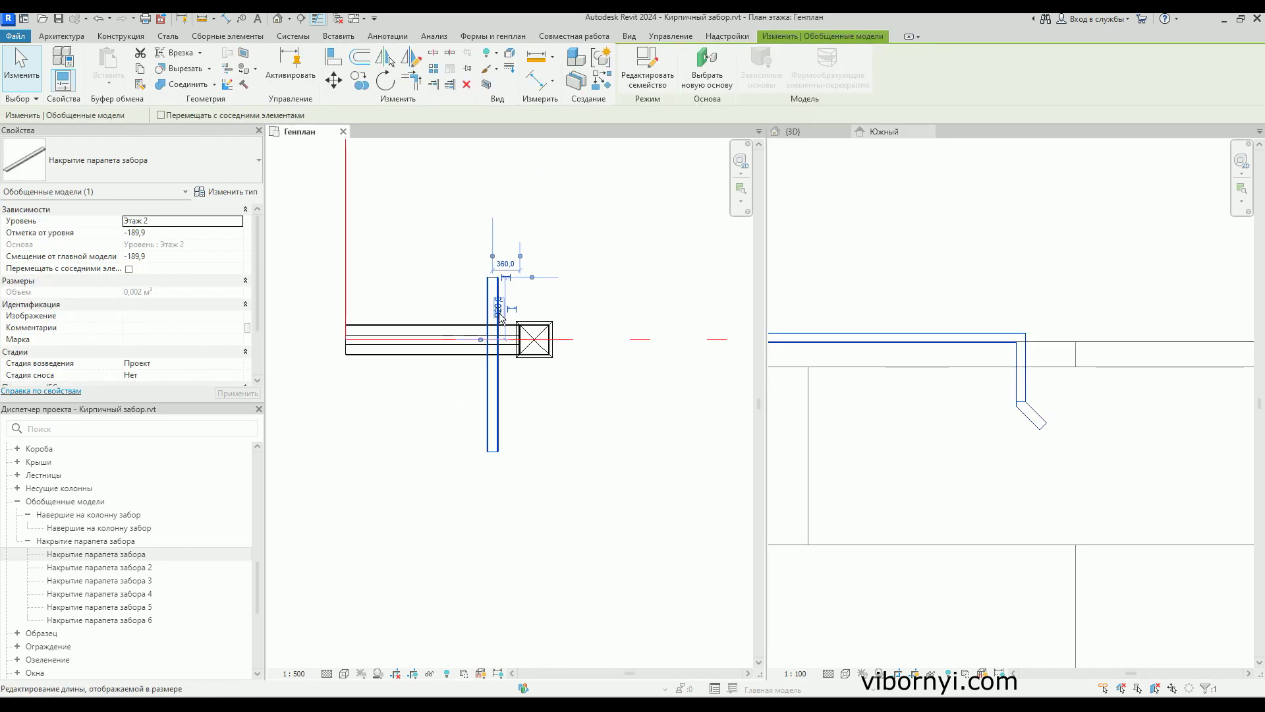
pyautogui.scroll(1, 443, 328)
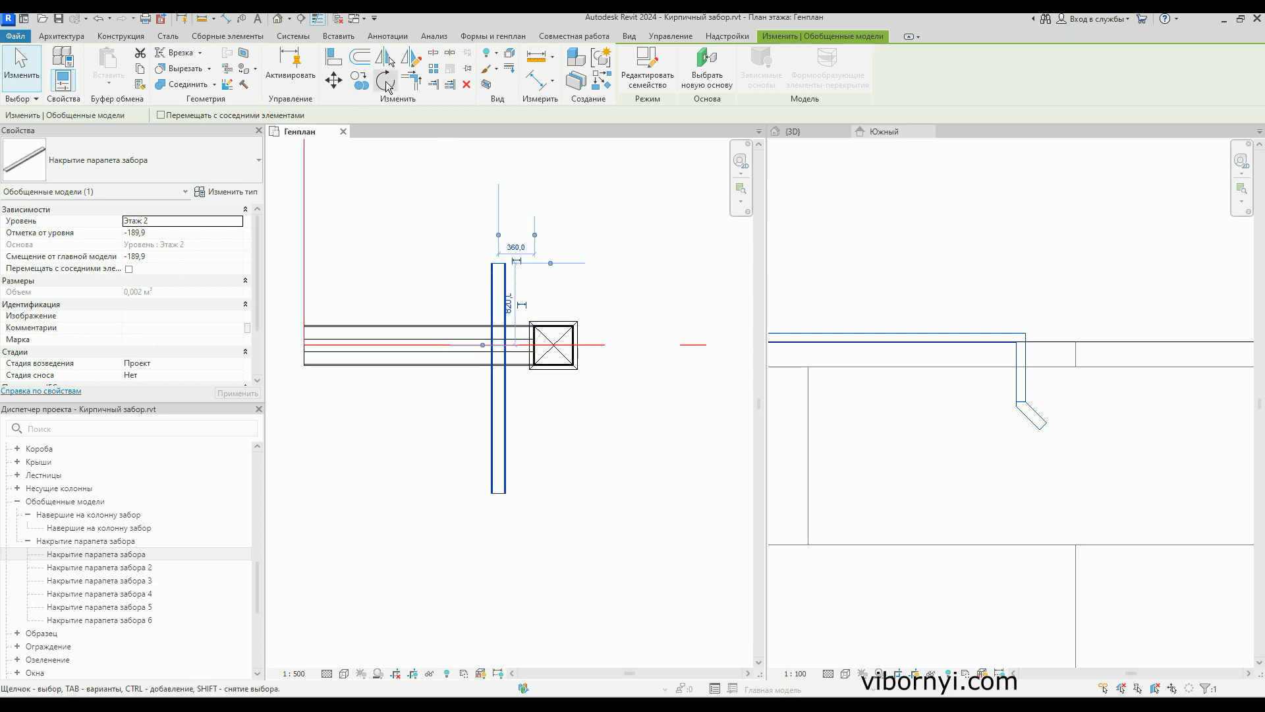
pyautogui.click(385, 80)
pyautogui.click(496, 156)
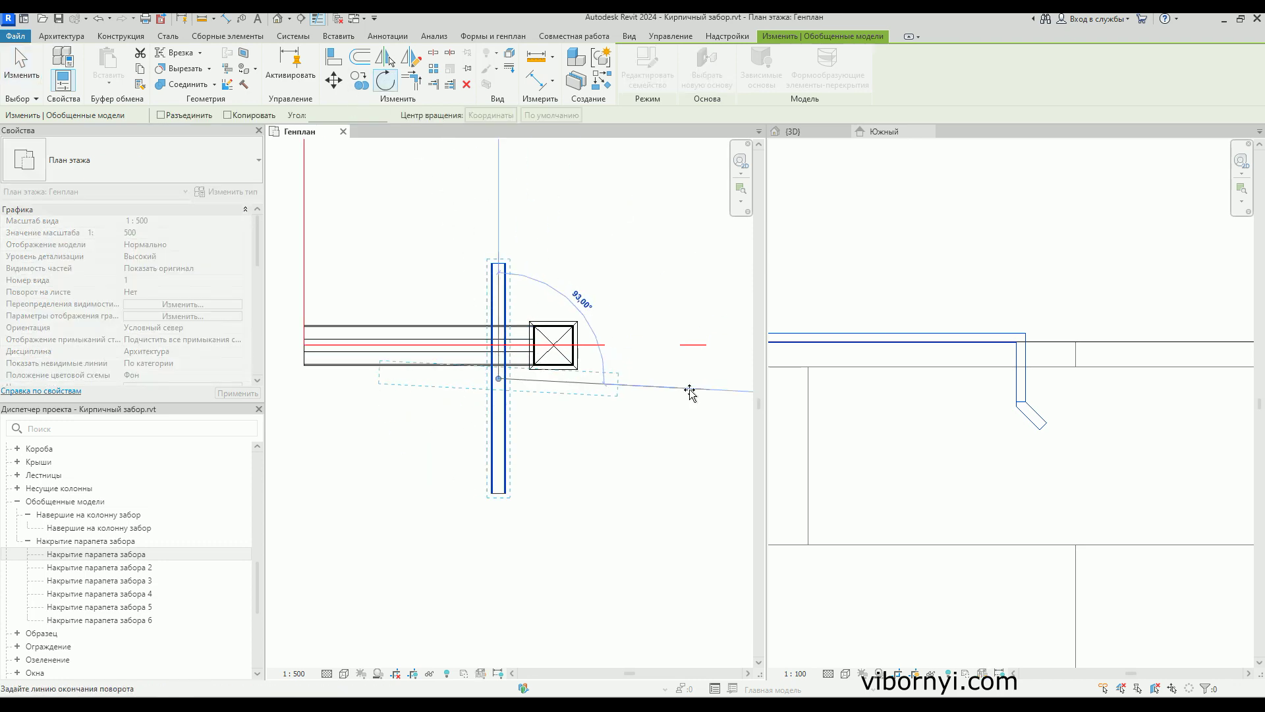
pyautogui.click(694, 378)
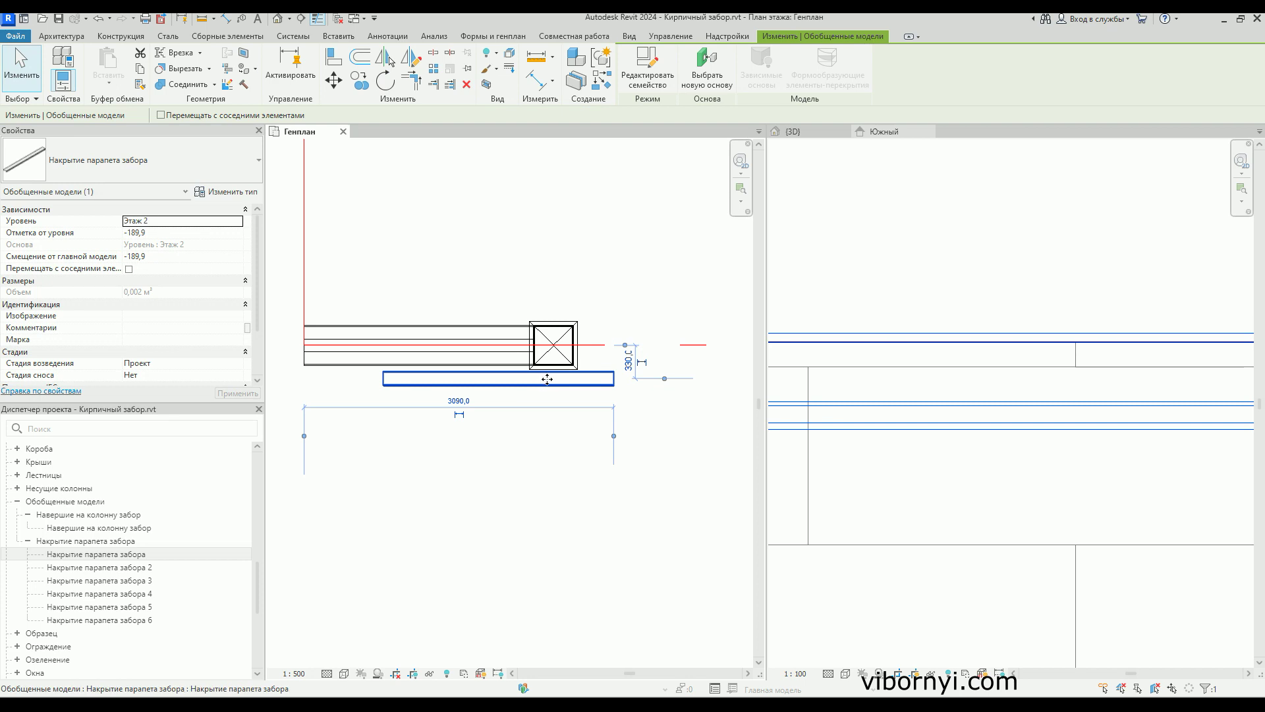
pyautogui.moveTo(549, 382); pyautogui.dragTo(469, 382)
pyautogui.scroll(2, 501, 353)
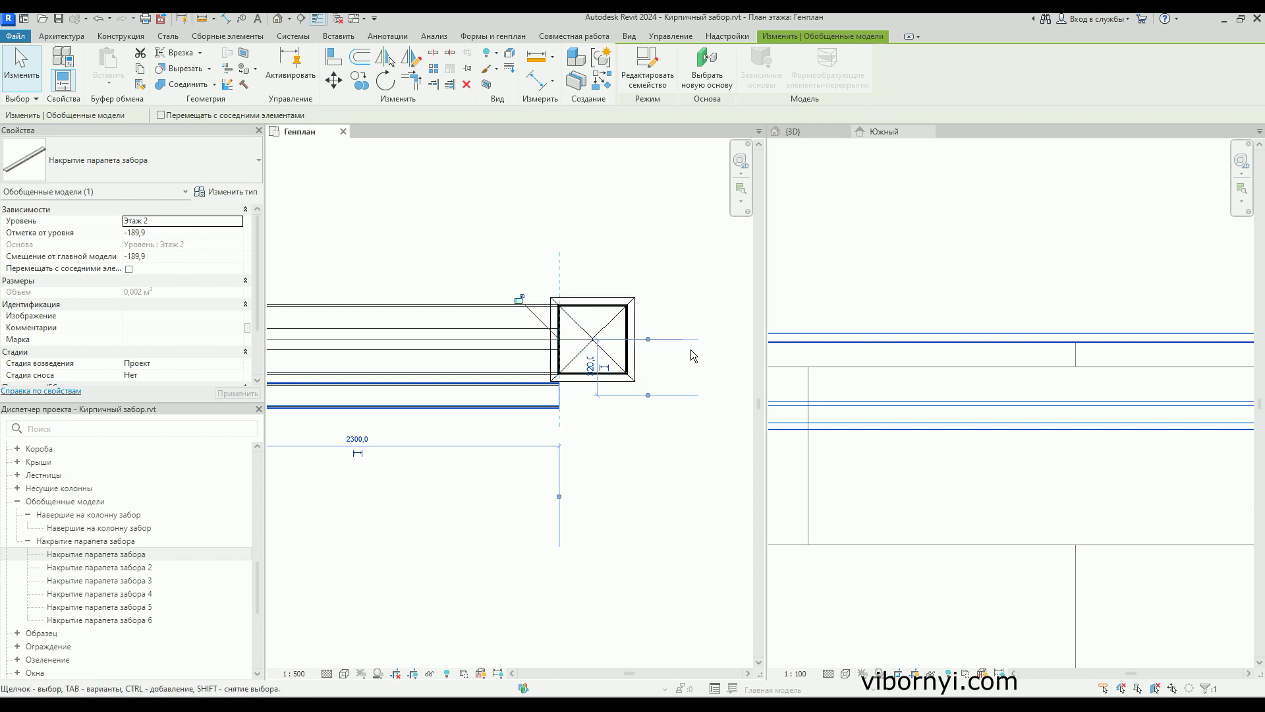
pyautogui.scroll(-2, 687, 356)
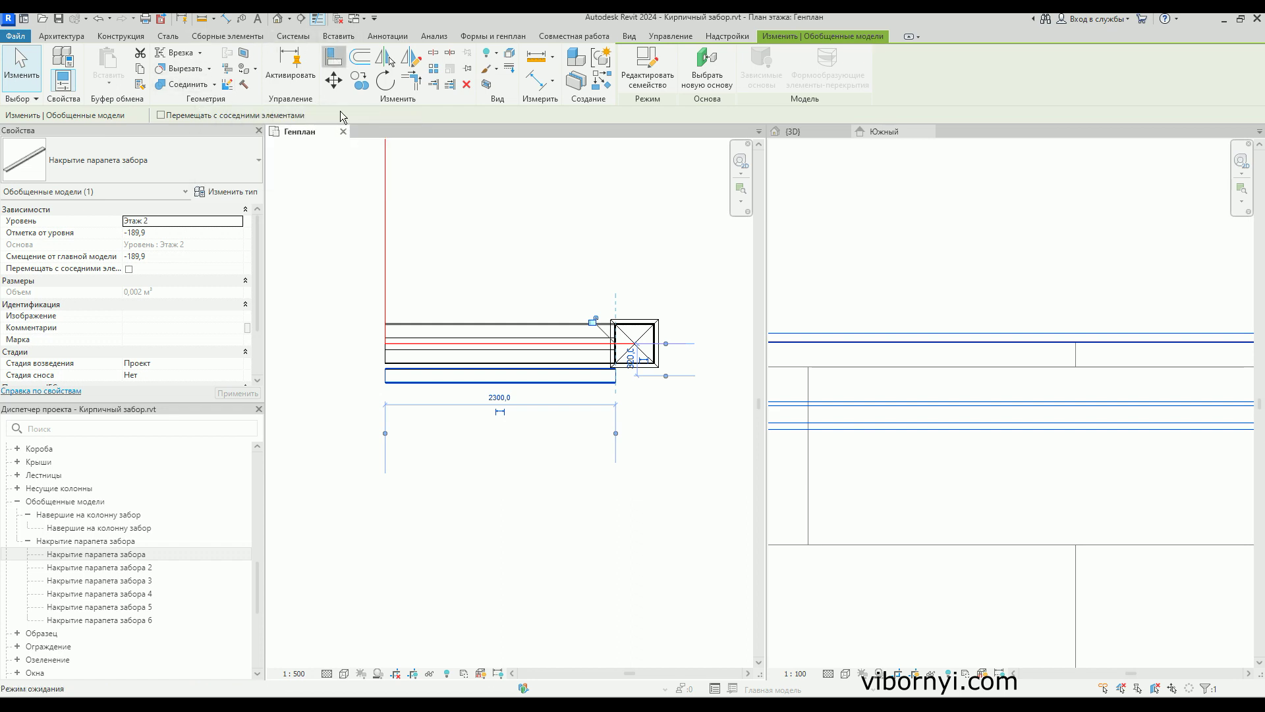
pyautogui.click(333, 58)
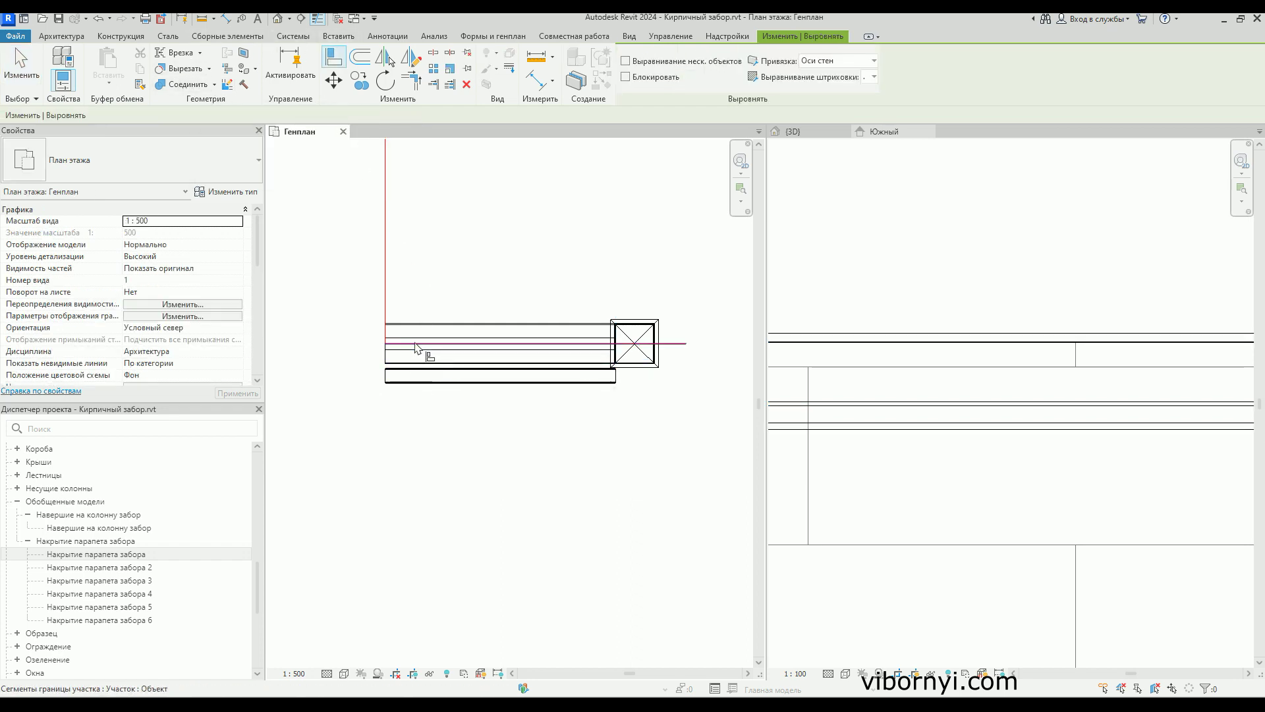
# - Align the cover to the wall's centre line
pyautogui.click(414, 343)
pyautogui.click(417, 379)
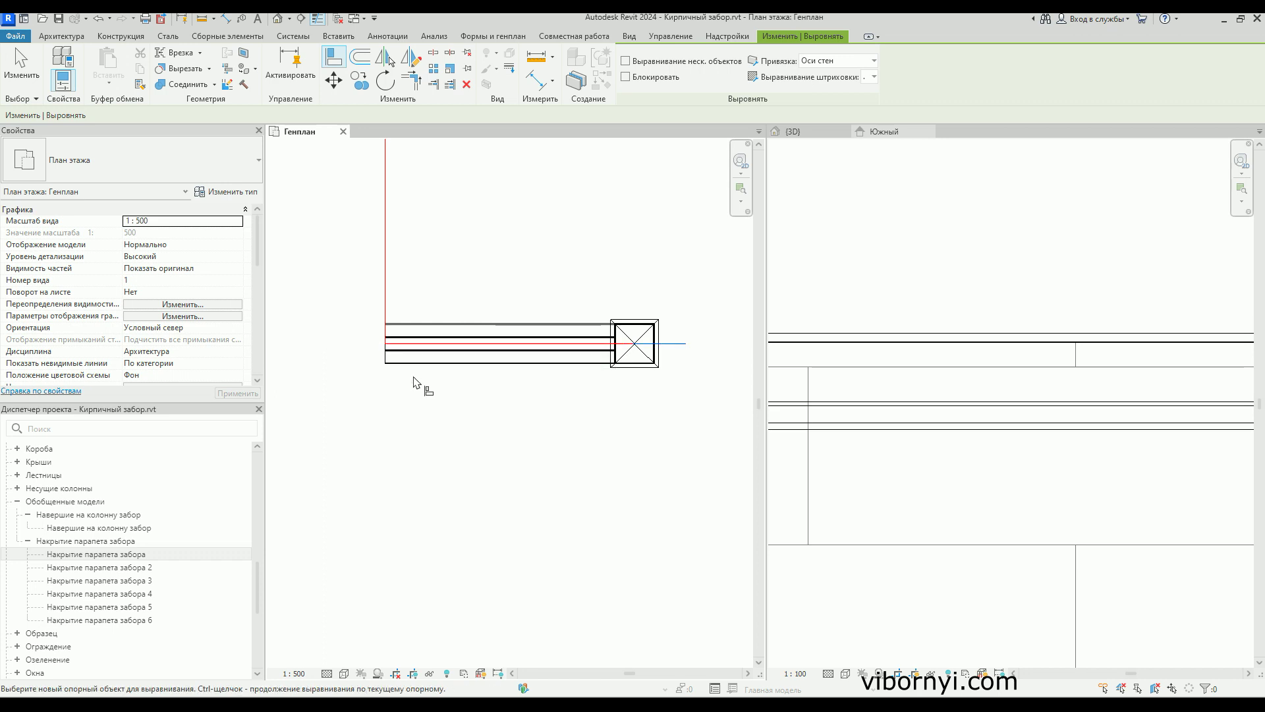
pyautogui.scroll(1, 552, 364)
pyautogui.scroll(1, 593, 359)
pyautogui.scroll(-2, 593, 359)
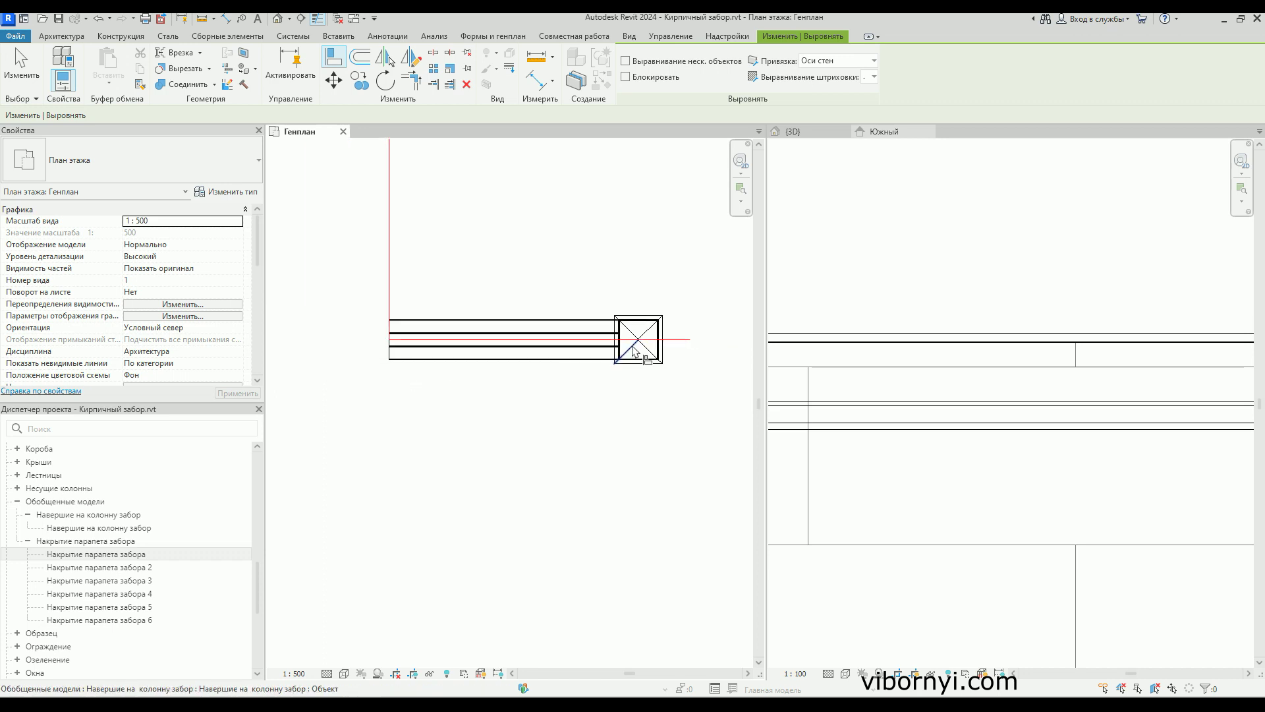
pyautogui.press('Escape')
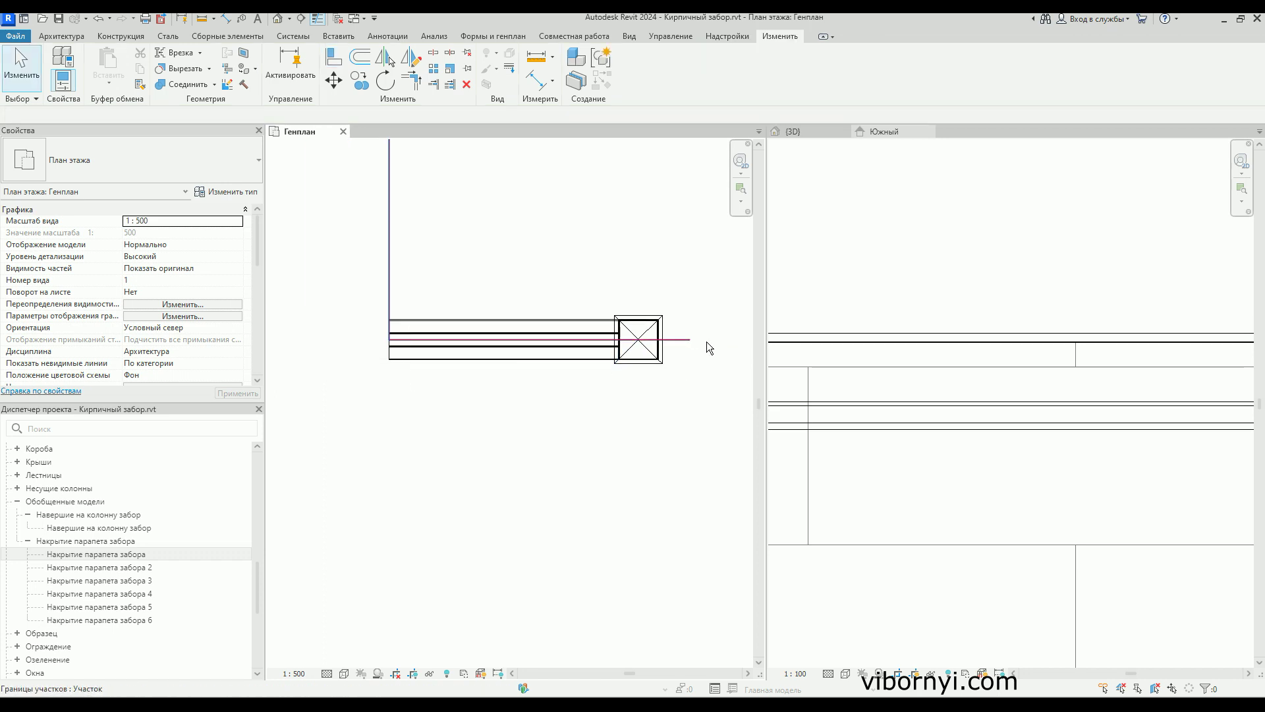
# - Inspect the coping along the wall top in 3D, then select it on the site plan
pyautogui.scroll(-3, 938, 345)
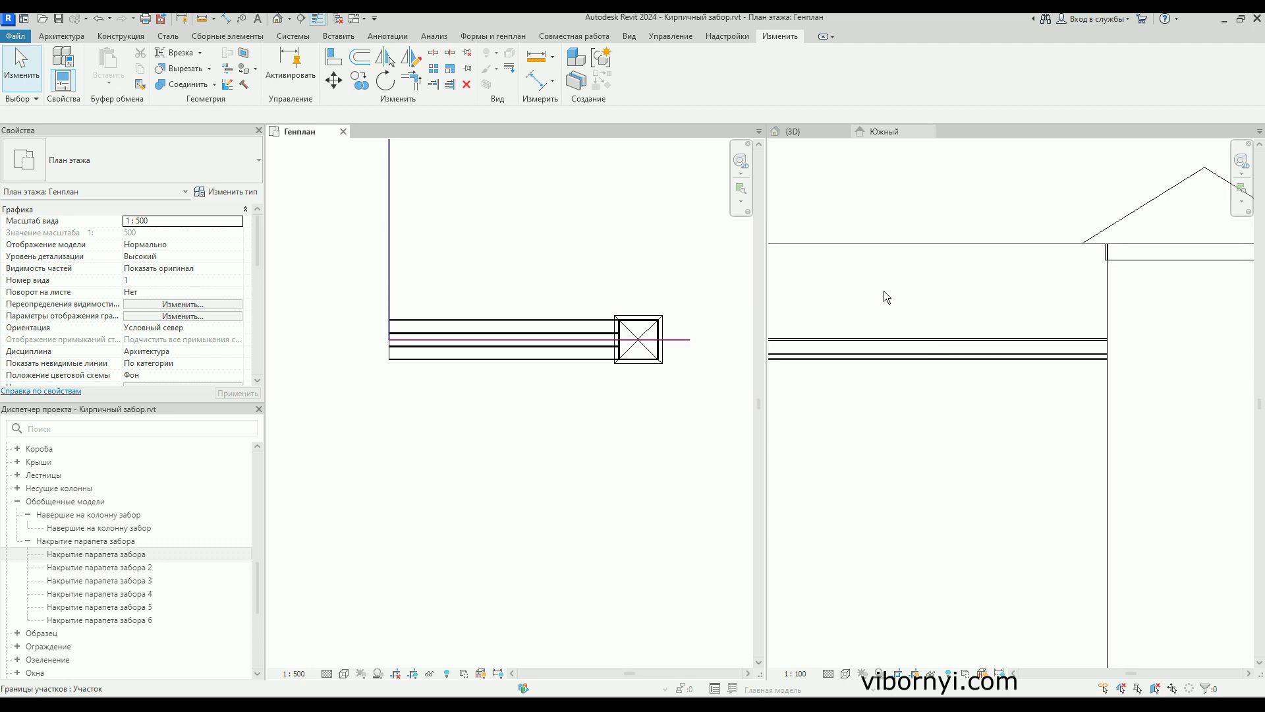
pyautogui.click(801, 131)
pyautogui.scroll(-2, 909, 277)
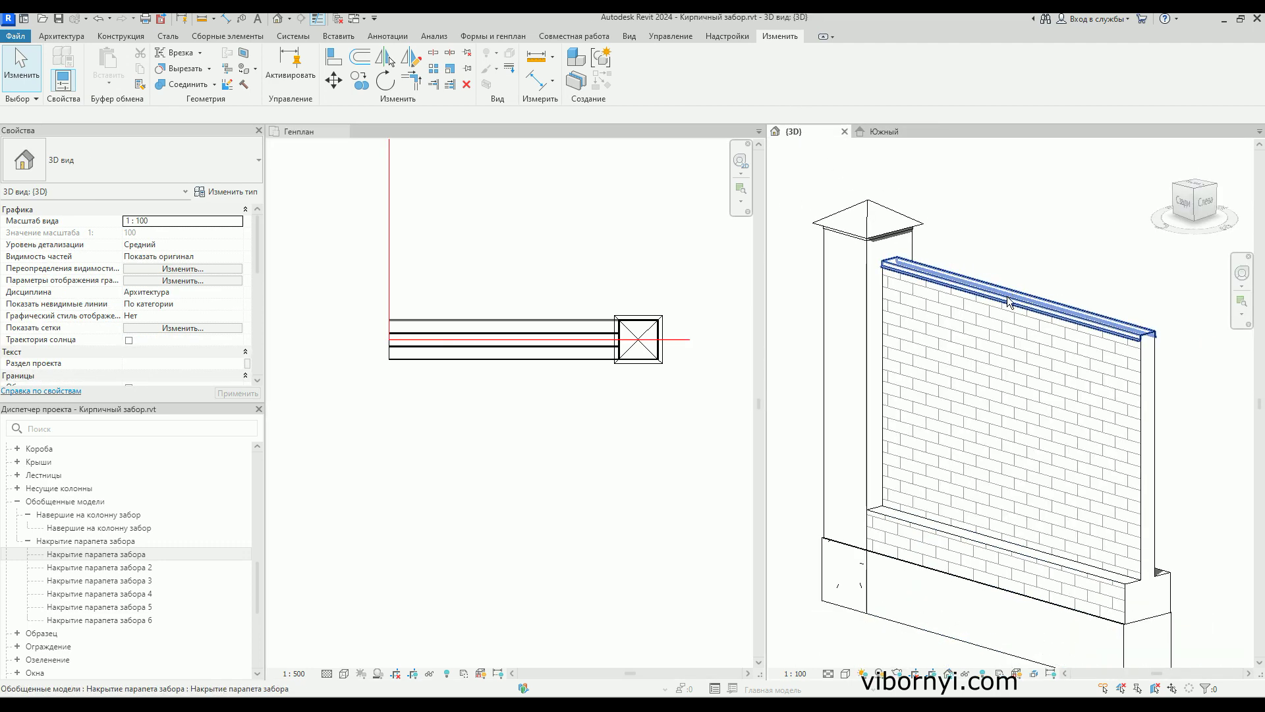
pyautogui.moveTo(1017, 306)
pyautogui.keyDown('shift'); pyautogui.mouseDown(button='middle')
pyautogui.moveTo(1112, 342)
pyautogui.moveTo(1012, 342)
pyautogui.moveTo(968, 284)
pyautogui.moveTo(1008, 258)
pyautogui.mouseUp(button='middle'); pyautogui.keyUp('shift')
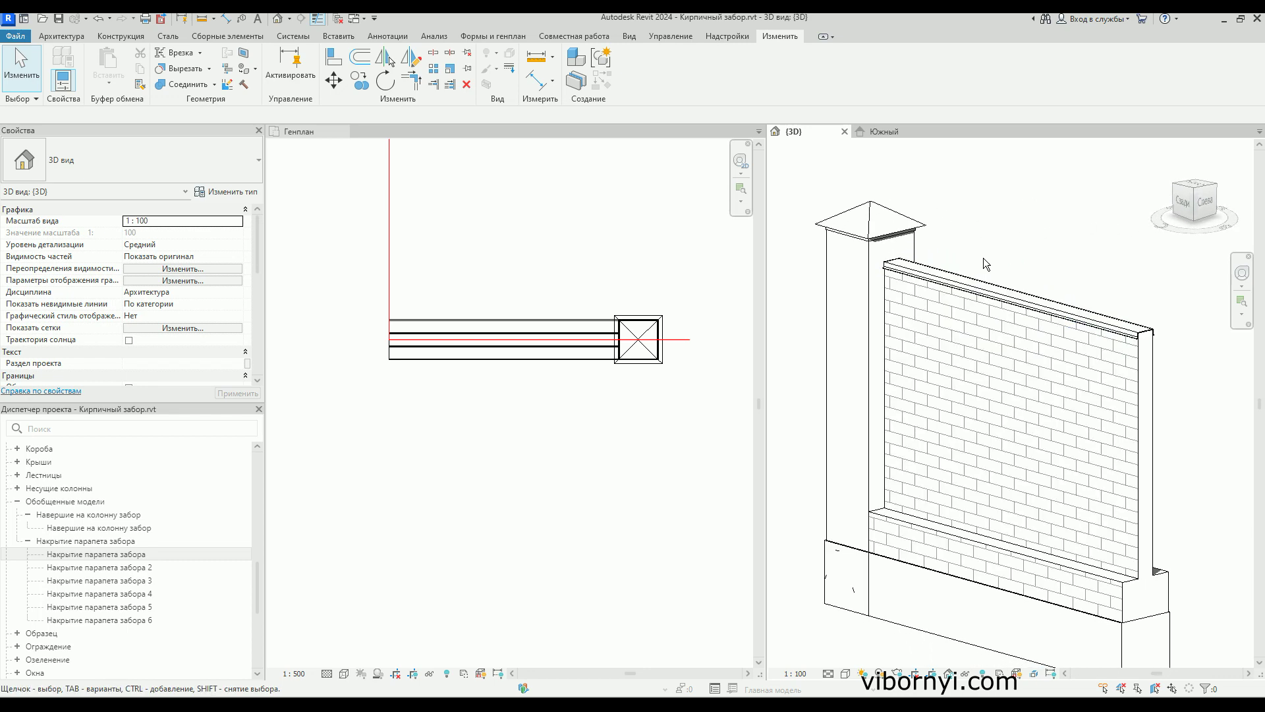
pyautogui.click(965, 290)
pyautogui.press('Escape')
pyautogui.moveTo(901, 274); pyautogui.dragTo(925, 269, button='middle')
pyautogui.click(554, 344)
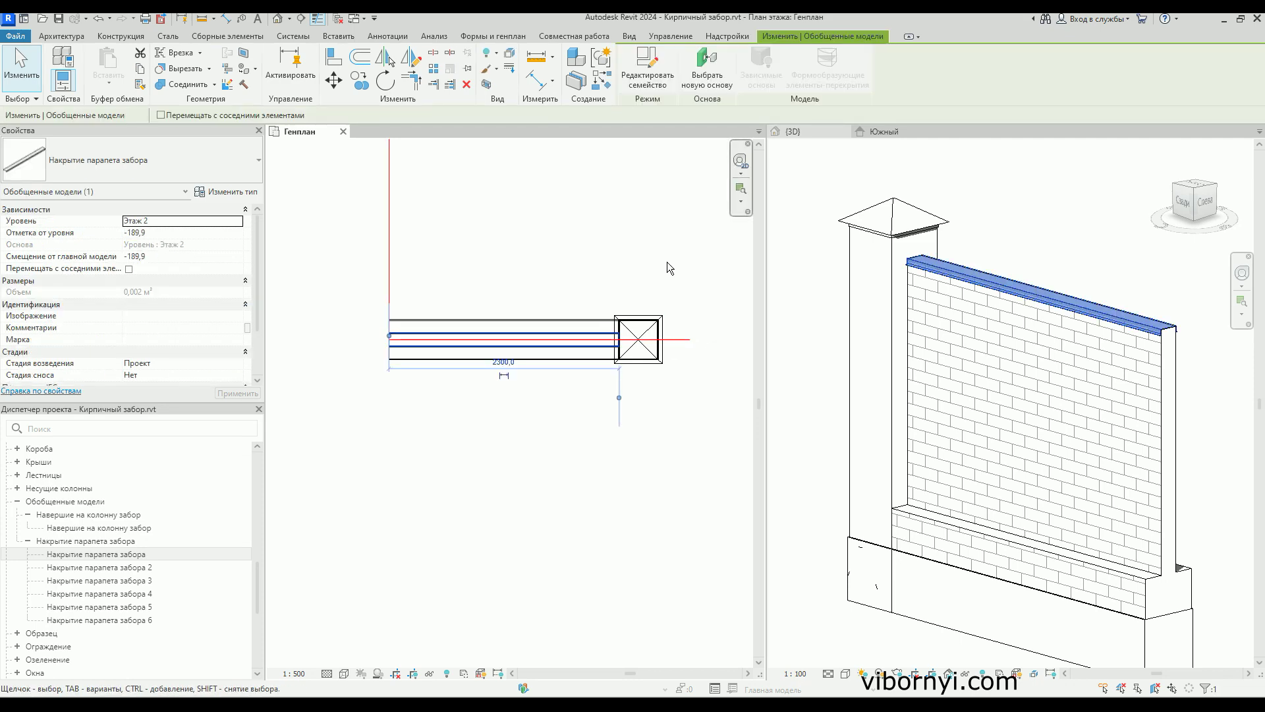
# - Set the coping type's Длина to 2000
pyautogui.click(236, 193)
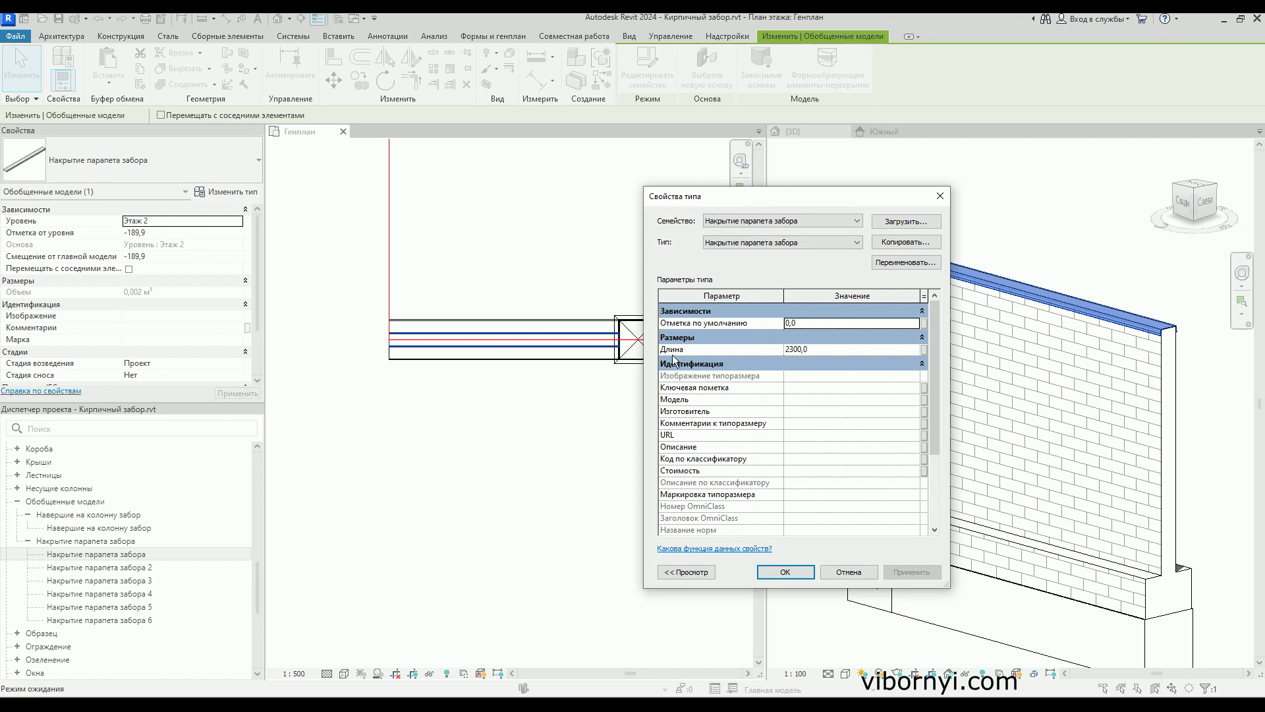
pyautogui.click(815, 351)
pyautogui.doubleClick(815, 351)
pyautogui.write('23')
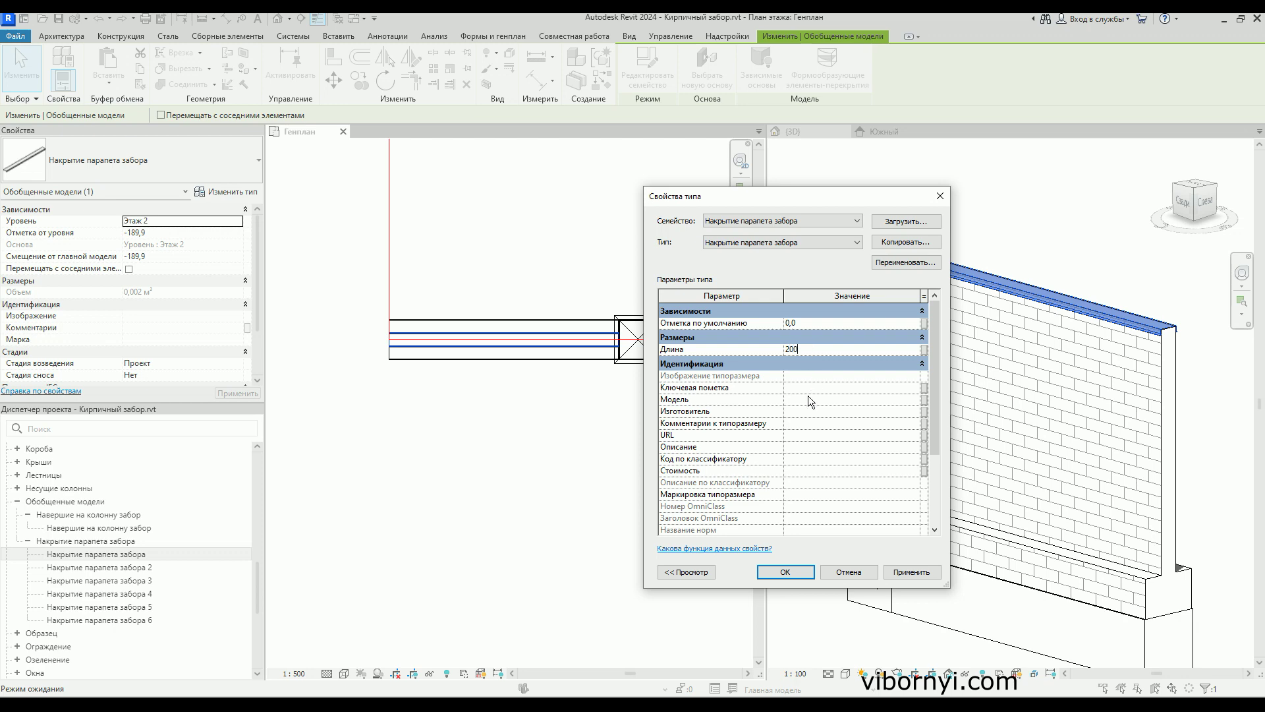
pyautogui.write('0')
pyautogui.click(785, 571)
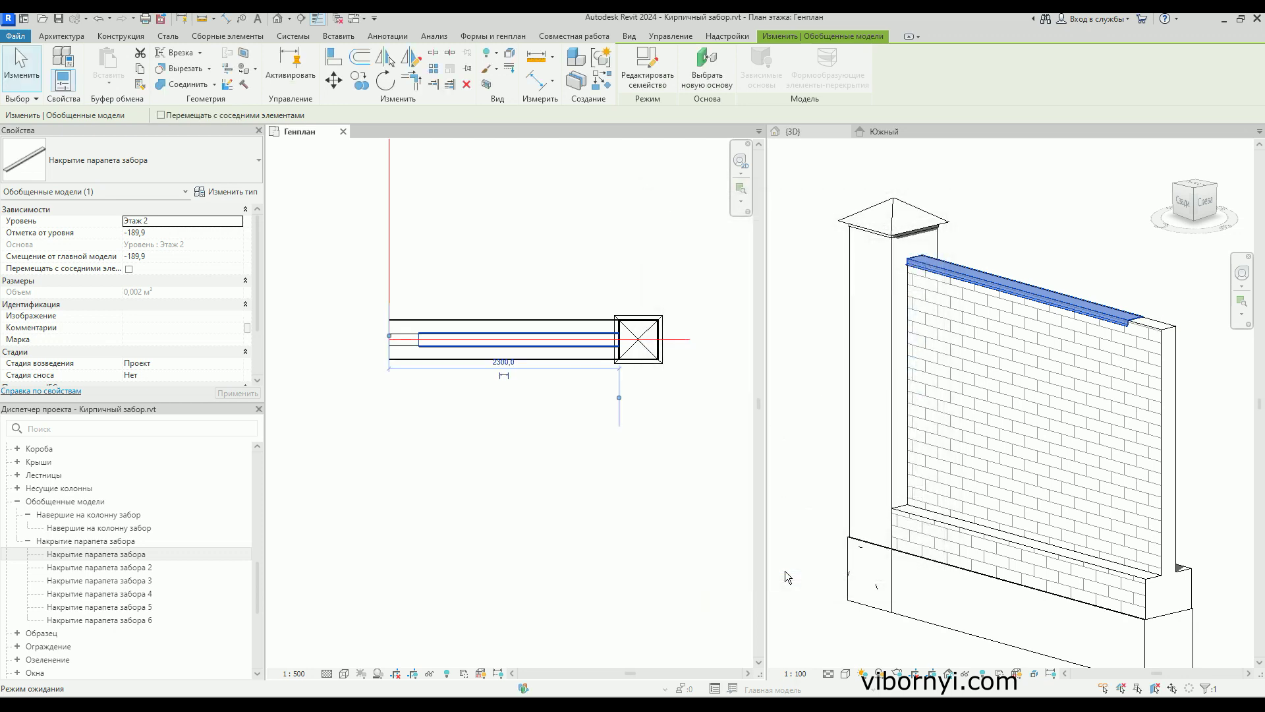
pyautogui.scroll(2, 405, 346)
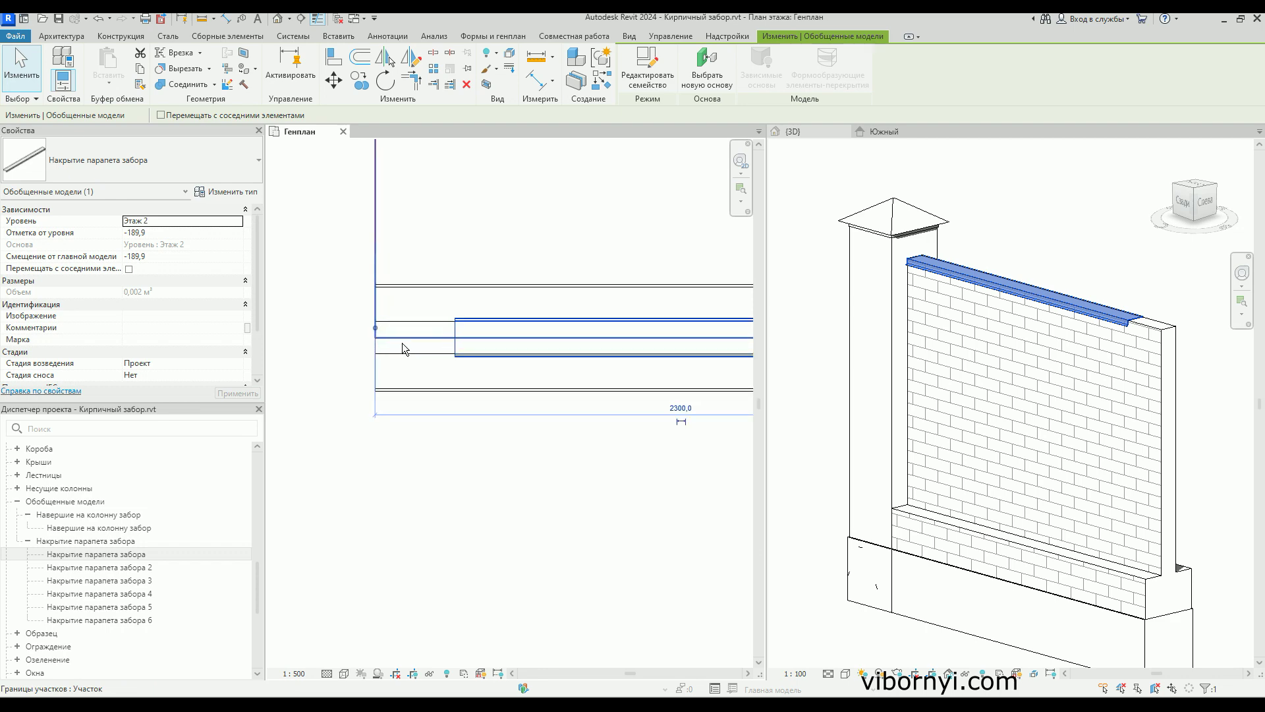
pyautogui.scroll(2, 489, 337)
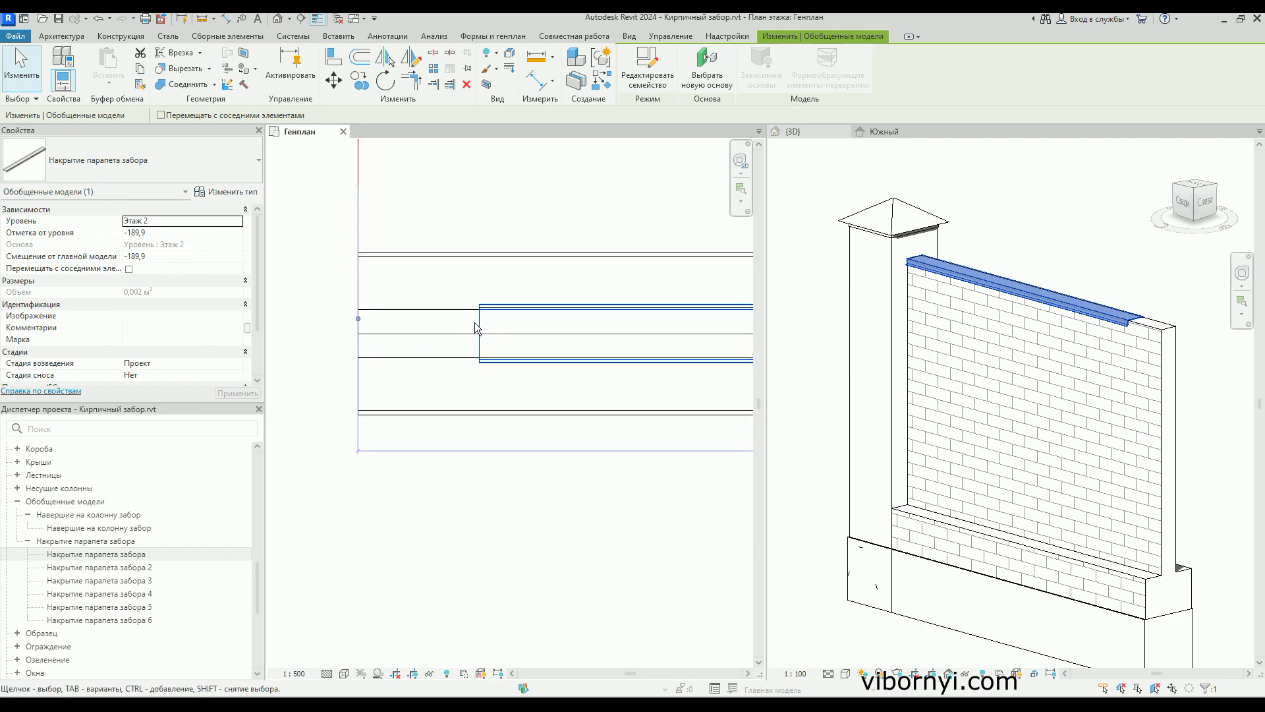
# - Restore the coping type's Длина to 2300 and reframe the plan on fence and column
pyautogui.click(234, 193)
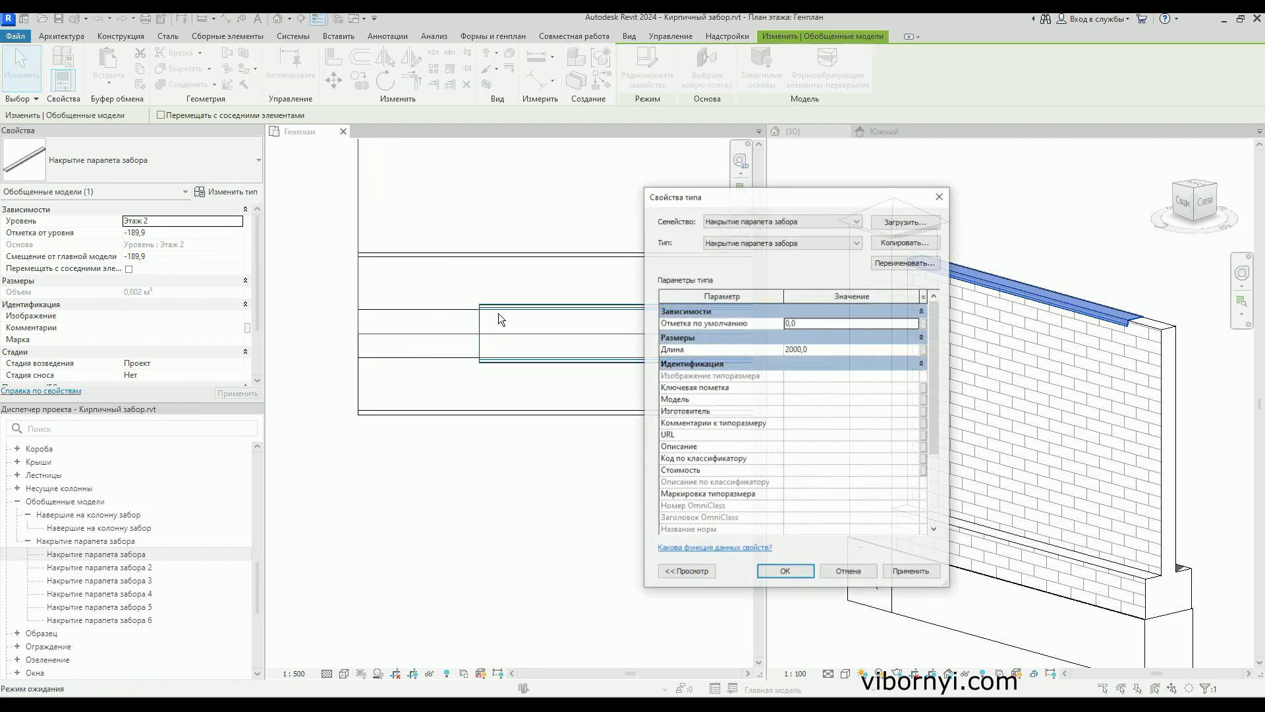
pyautogui.click(825, 349)
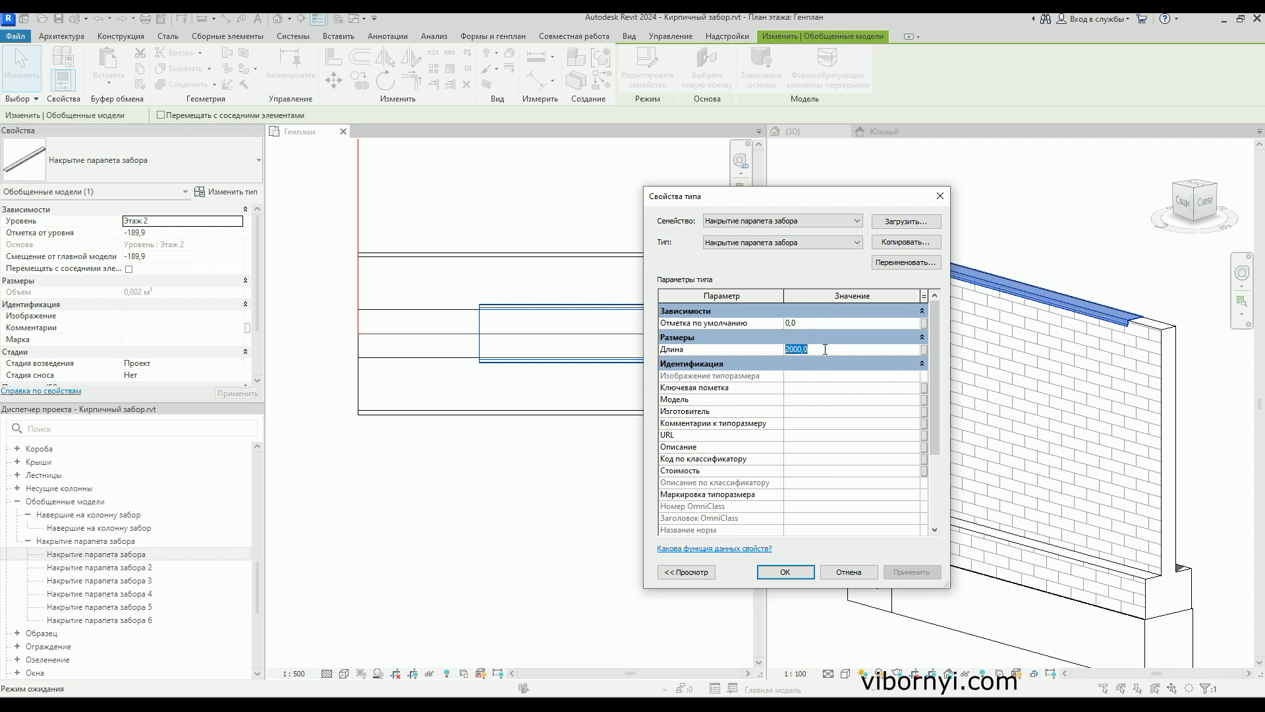
pyautogui.click(791, 349)
pyautogui.write('3')
pyautogui.click(786, 572)
pyautogui.click(571, 481)
pyautogui.scroll(-2, 415, 365)
pyautogui.scroll(-2, 406, 347)
pyautogui.moveTo(409, 347)
pyautogui.mouseDown(button='middle')
pyautogui.moveTo(517, 328)
pyautogui.moveTo(475, 323)
pyautogui.mouseUp(button='middle')
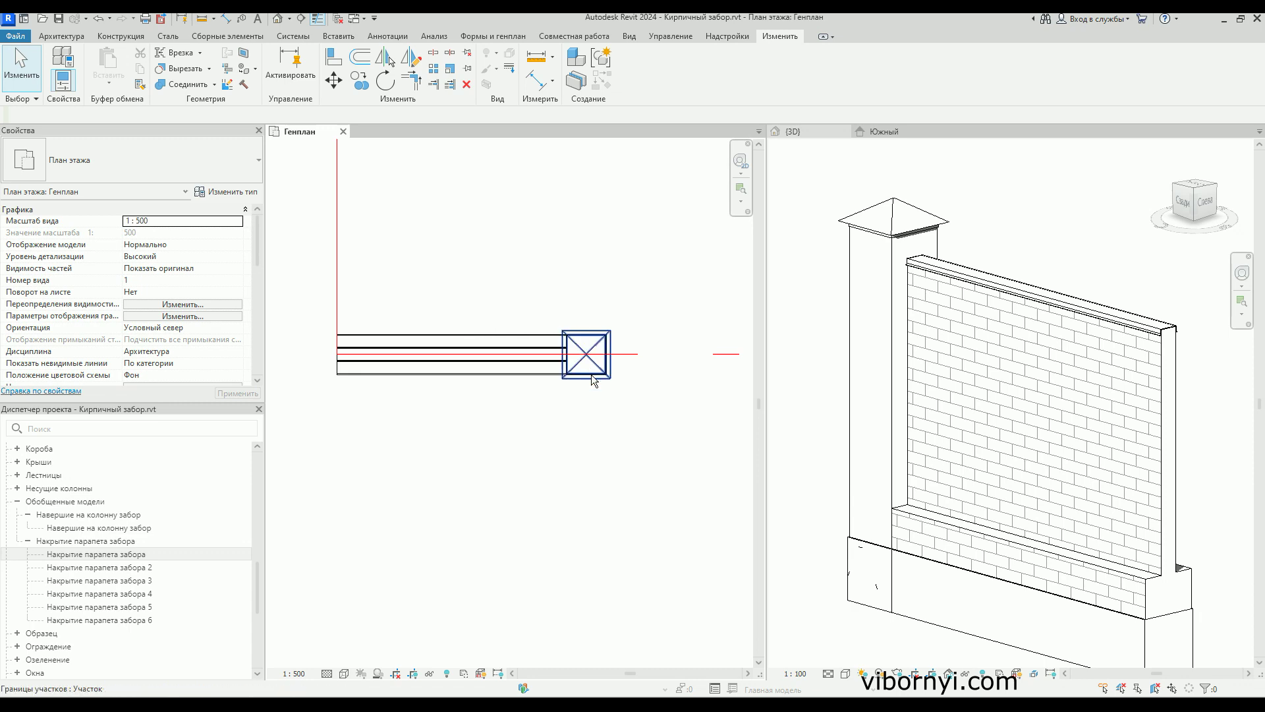
# - Zoom over the 3D fence model, then select the brick structural column
pyautogui.scroll(1, 910, 367)
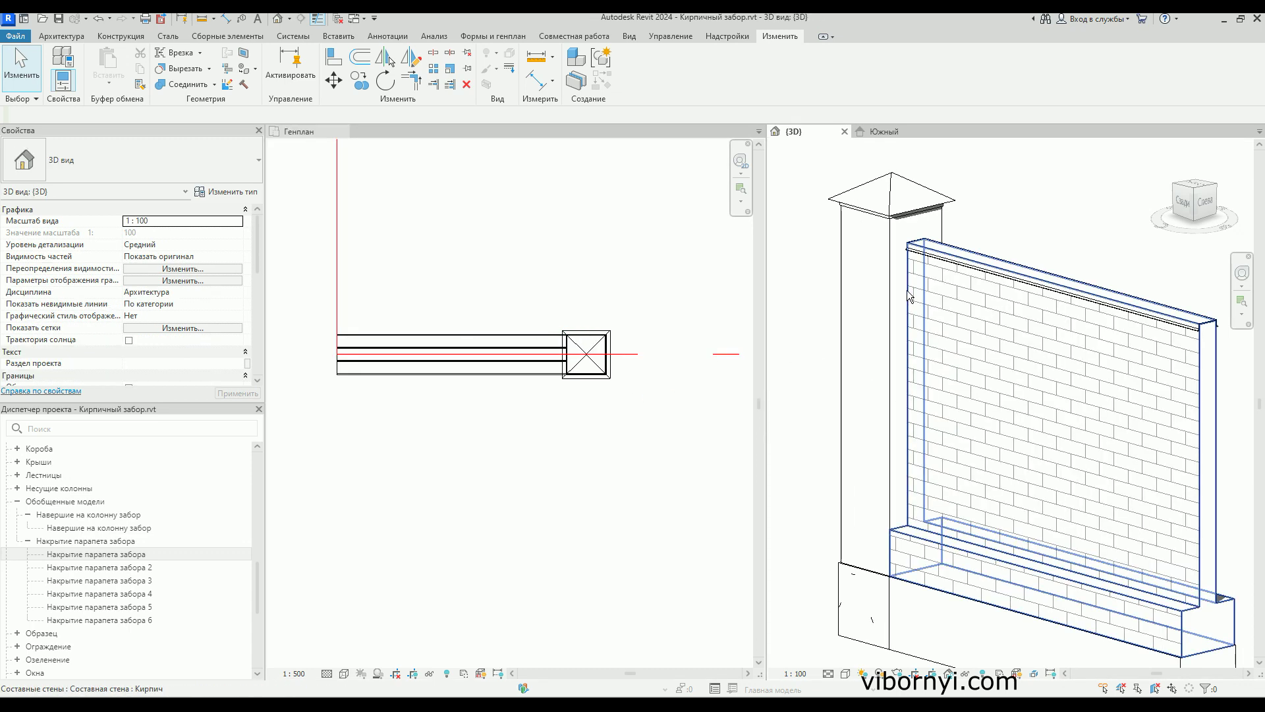
pyautogui.scroll(1, 916, 403)
pyautogui.scroll(1, 925, 366)
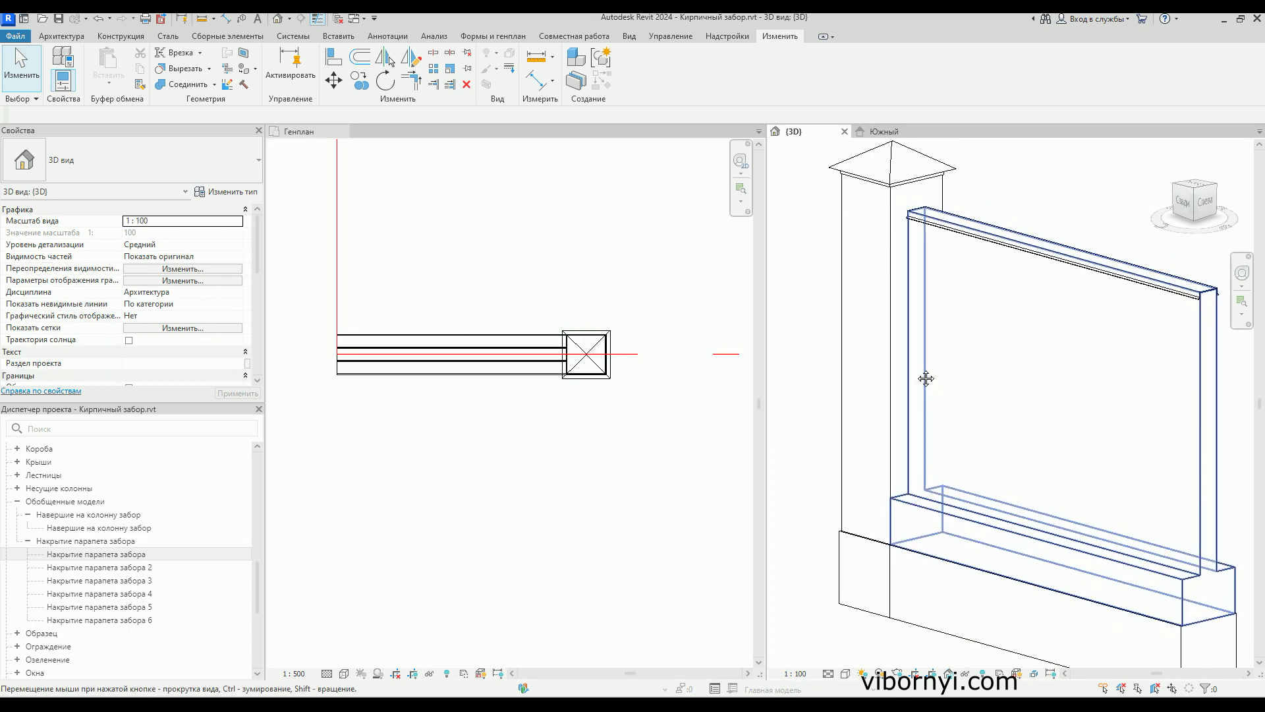
pyautogui.scroll(1, 923, 375)
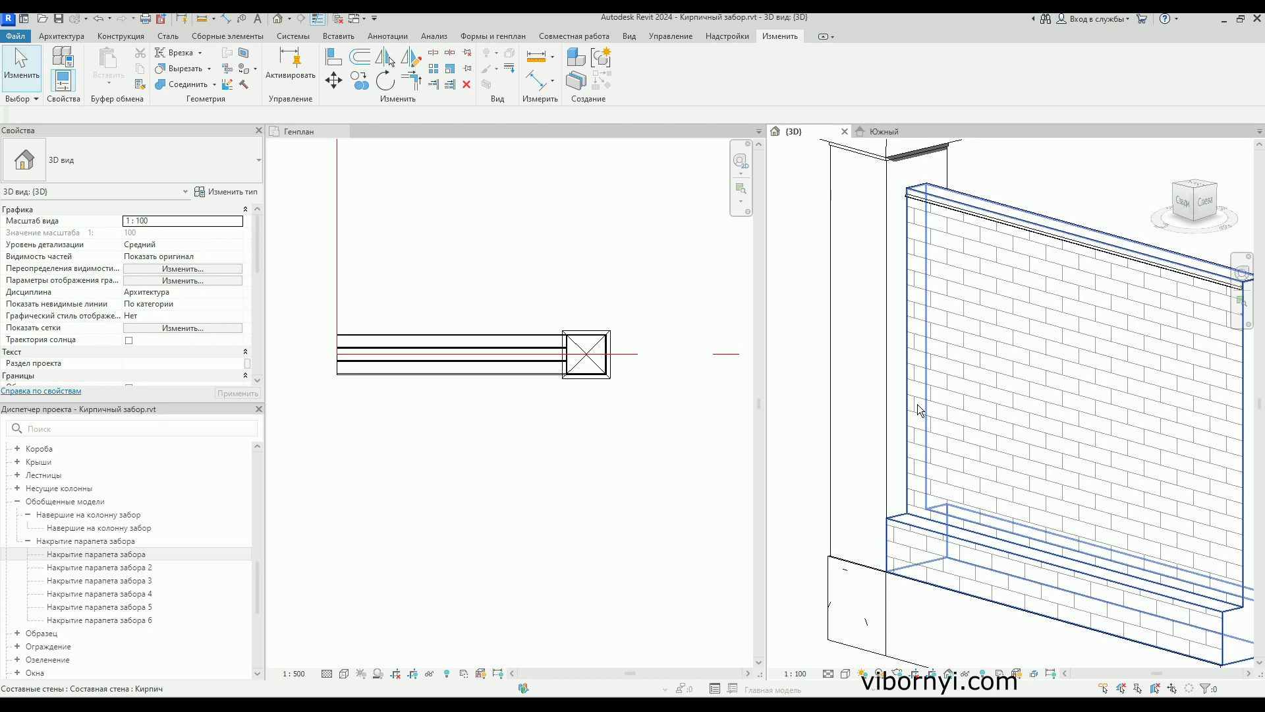
pyautogui.scroll(-2, 916, 405)
pyautogui.scroll(-1, 847, 374)
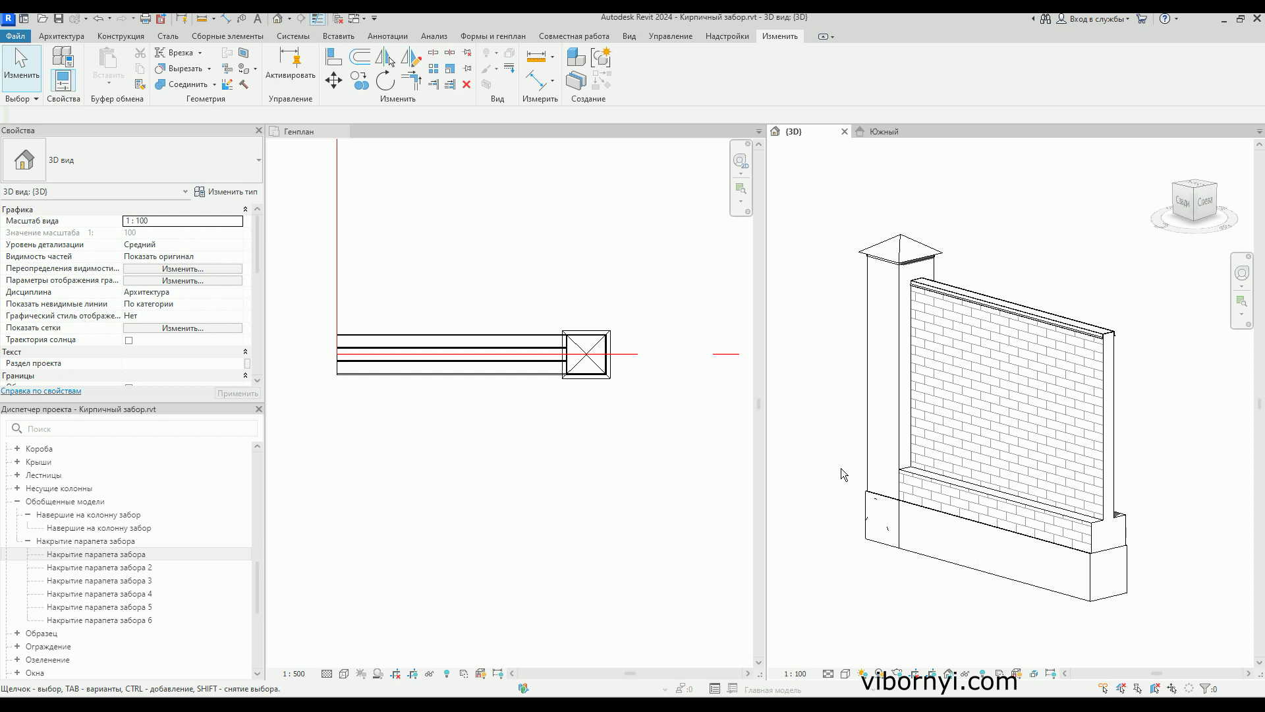
pyautogui.click(869, 444)
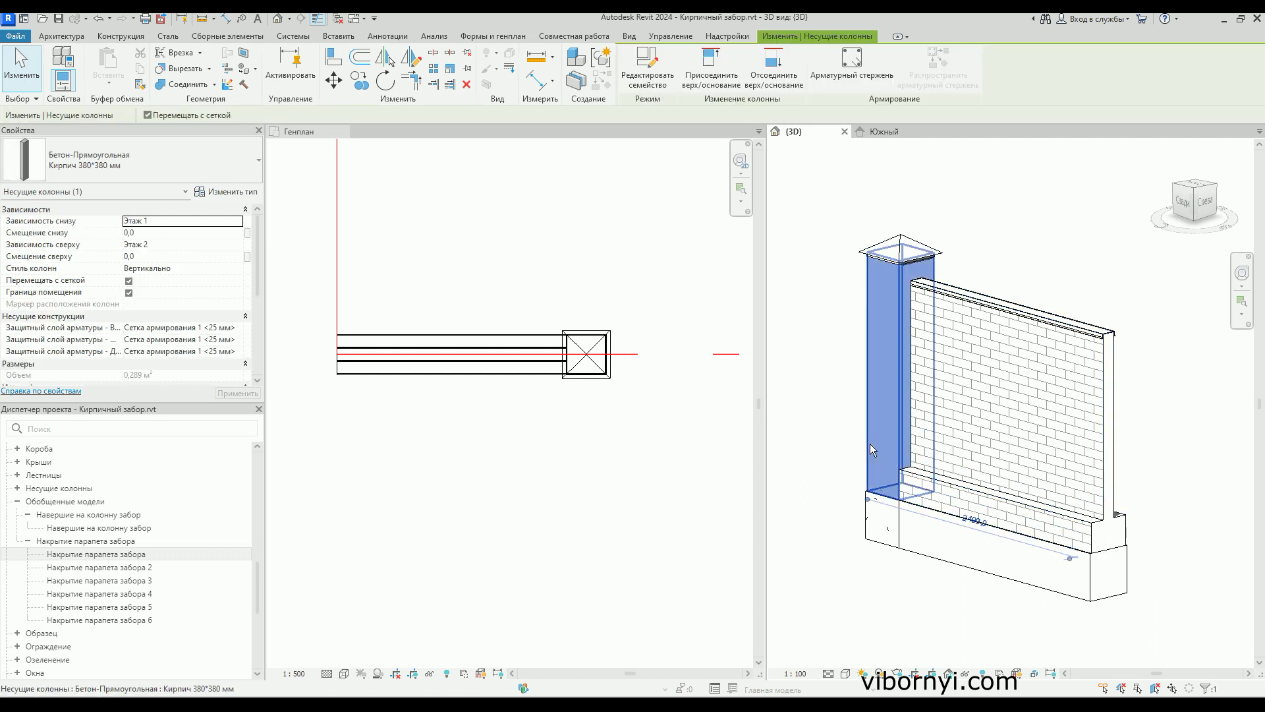
# - Open the material browser for the column type's Материал несущих конструкций, currently Бетон
pyautogui.click(232, 193)
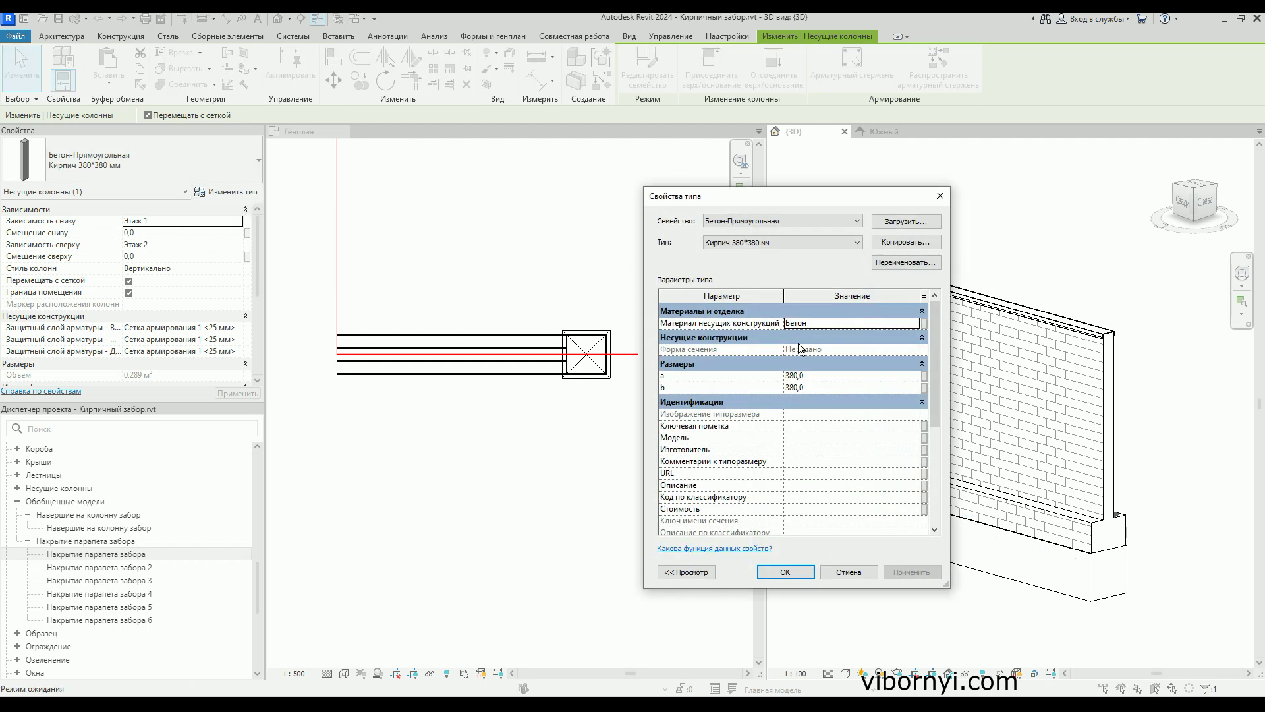
pyautogui.click(828, 323)
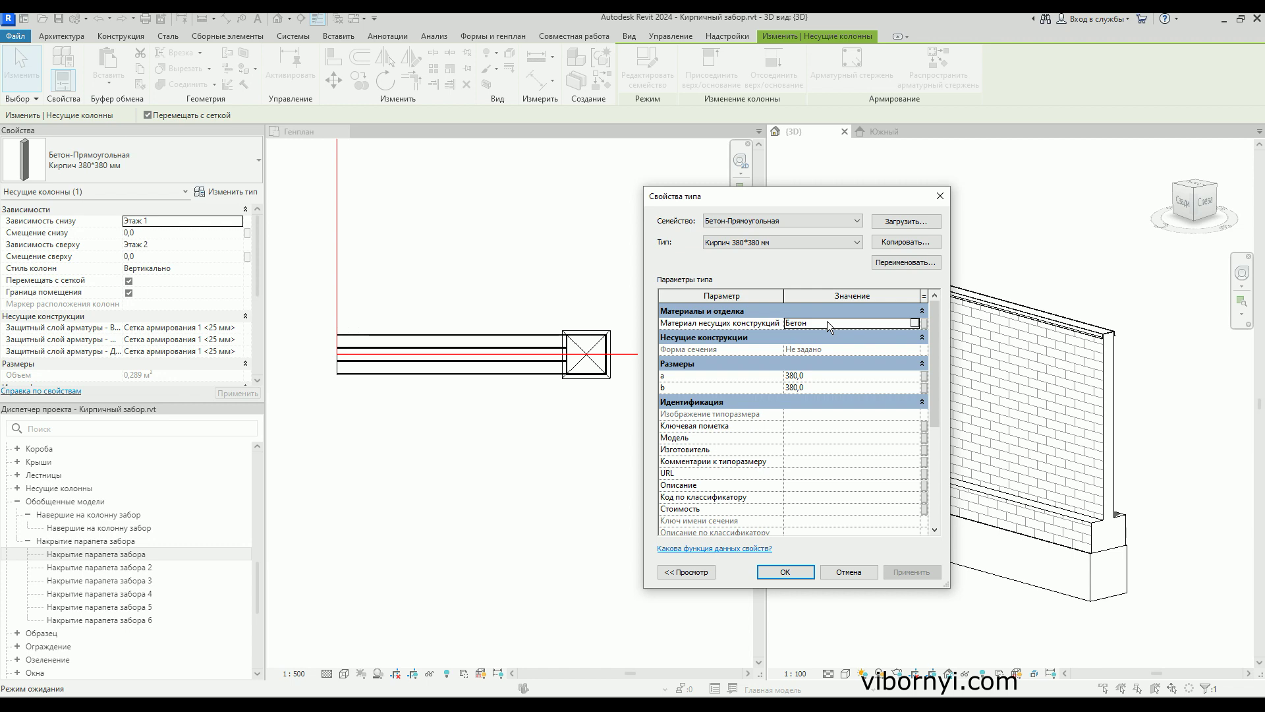
pyautogui.click(915, 323)
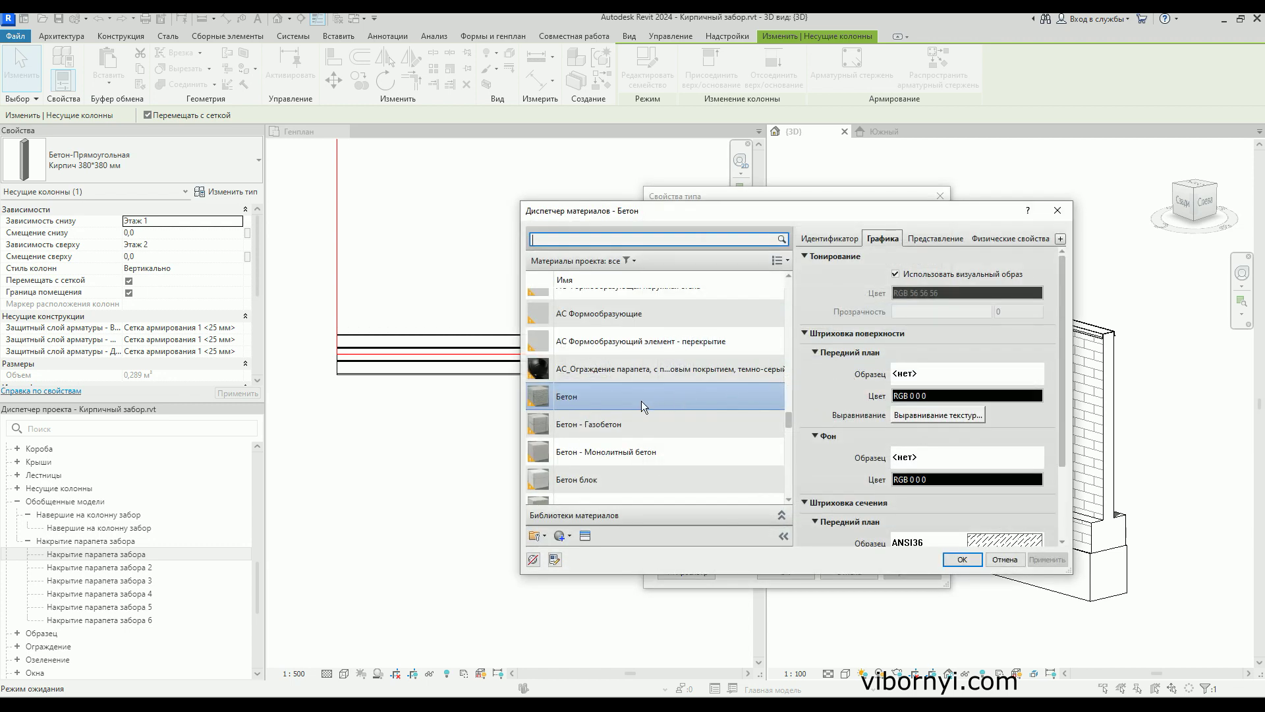
# - Browse the Диспетчер материалов list to pick the АС Кирпич brick material
pyautogui.scroll(3, 572, 369)
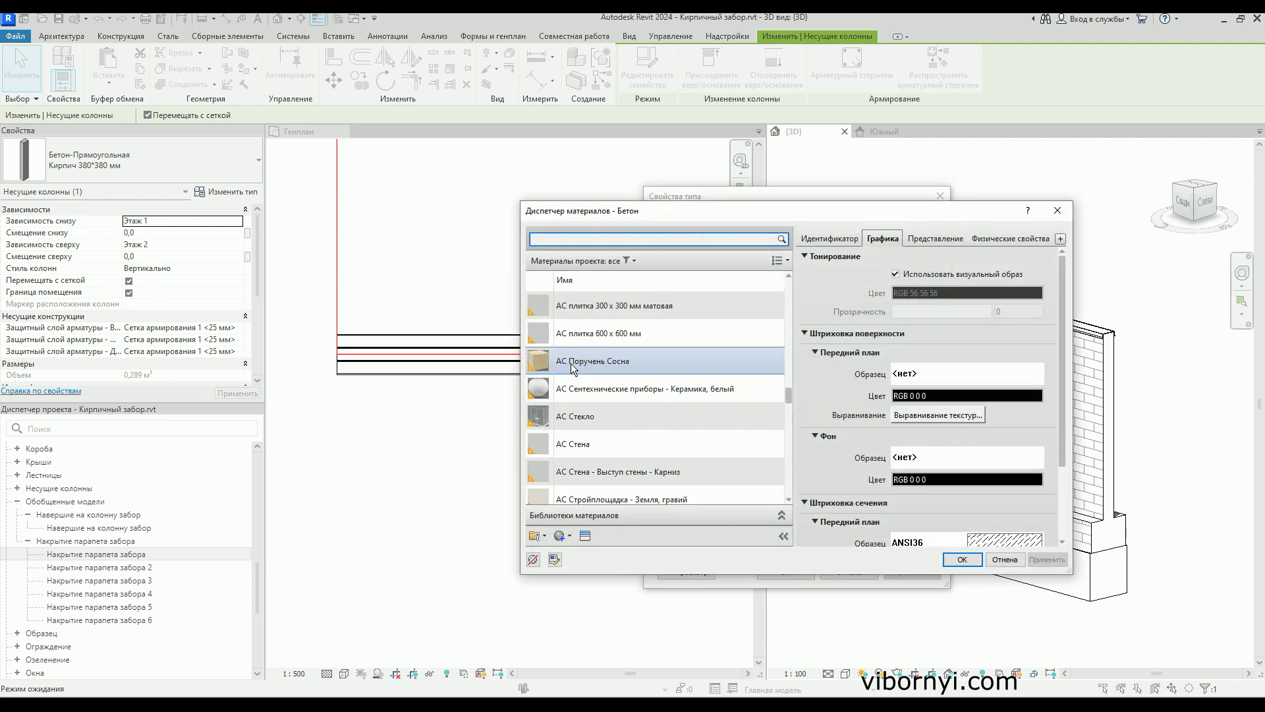
pyautogui.scroll(3, 571, 368)
pyautogui.scroll(2, 572, 368)
pyautogui.scroll(2, 573, 368)
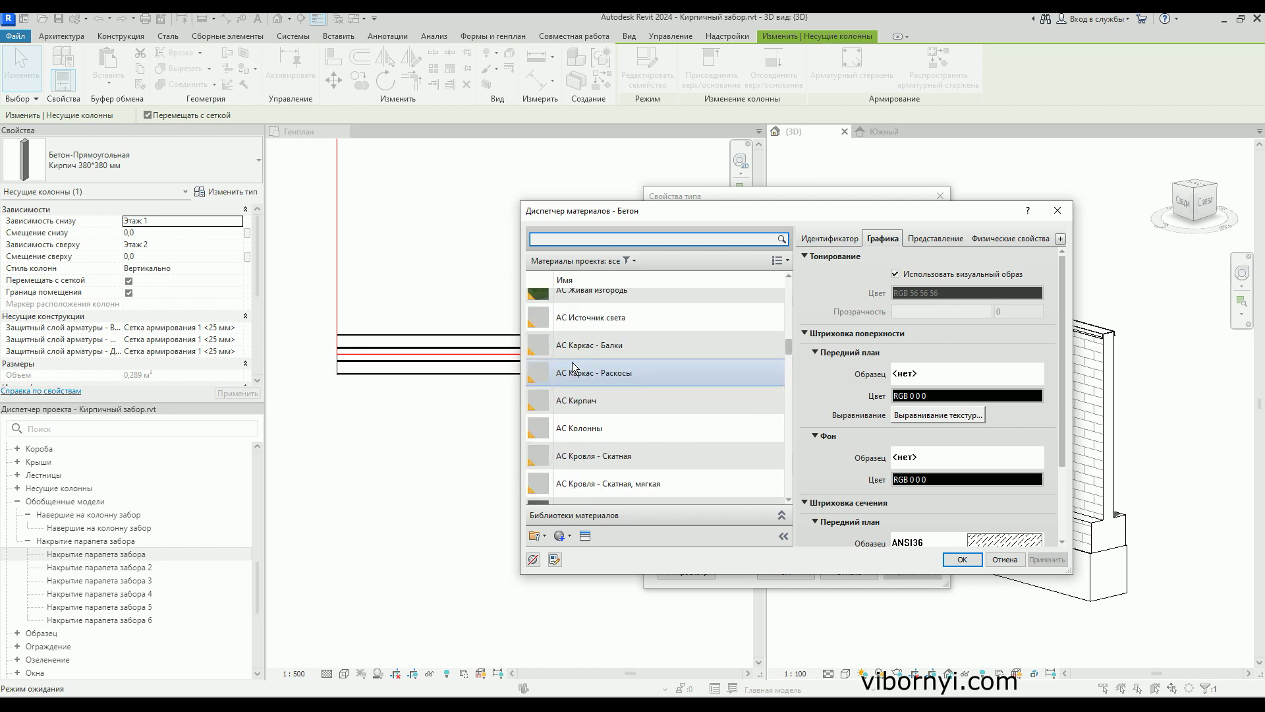
pyautogui.scroll(2, 573, 367)
pyautogui.scroll(2, 573, 367)
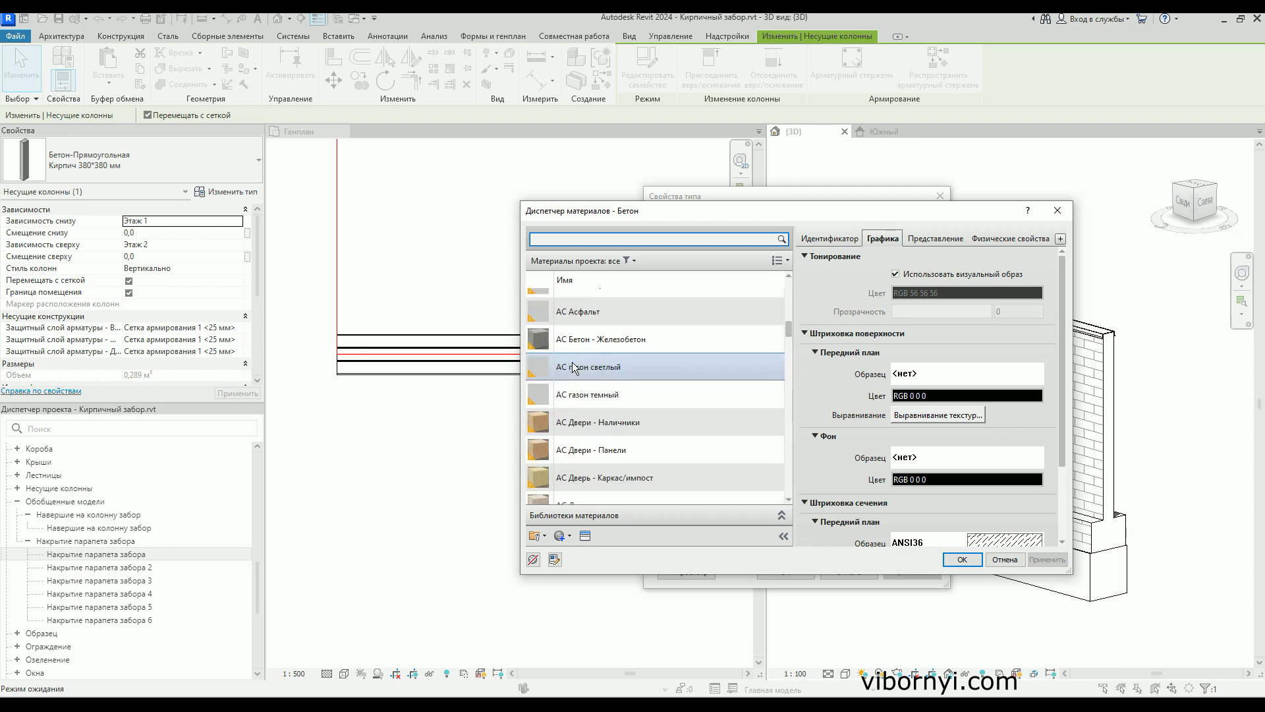
pyautogui.scroll(1, 576, 364)
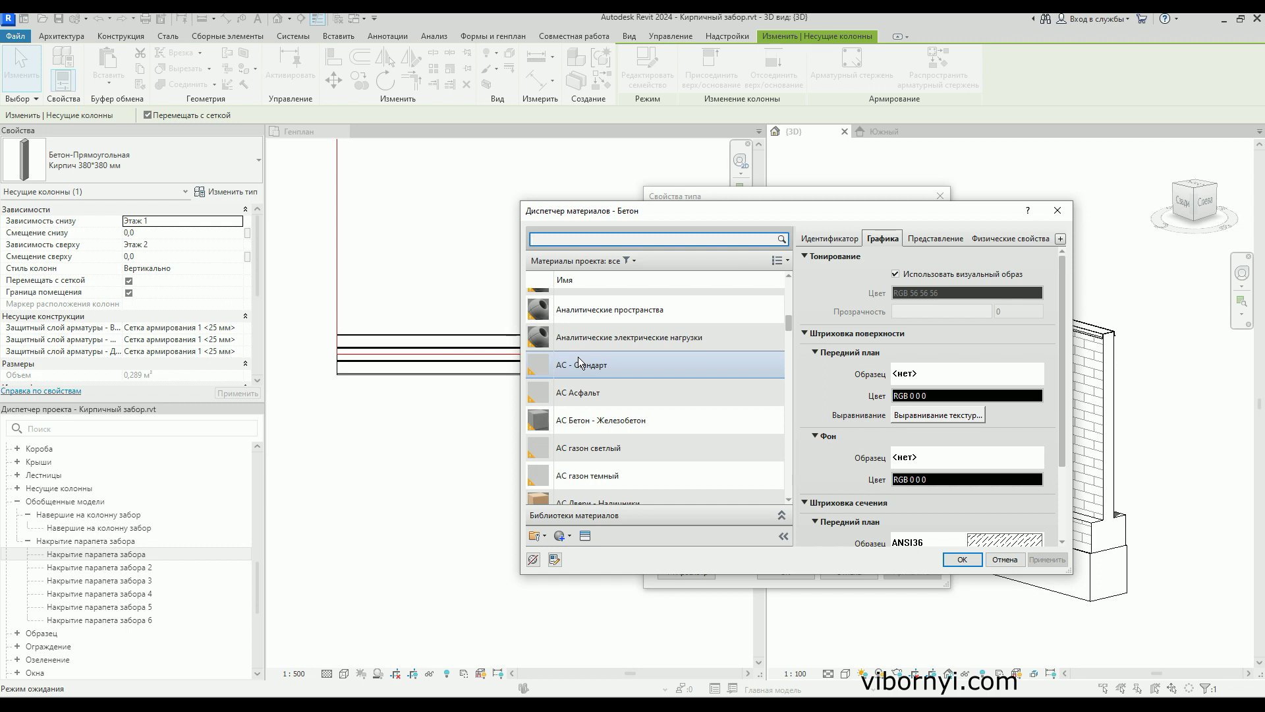
pyautogui.scroll(-1, 578, 360)
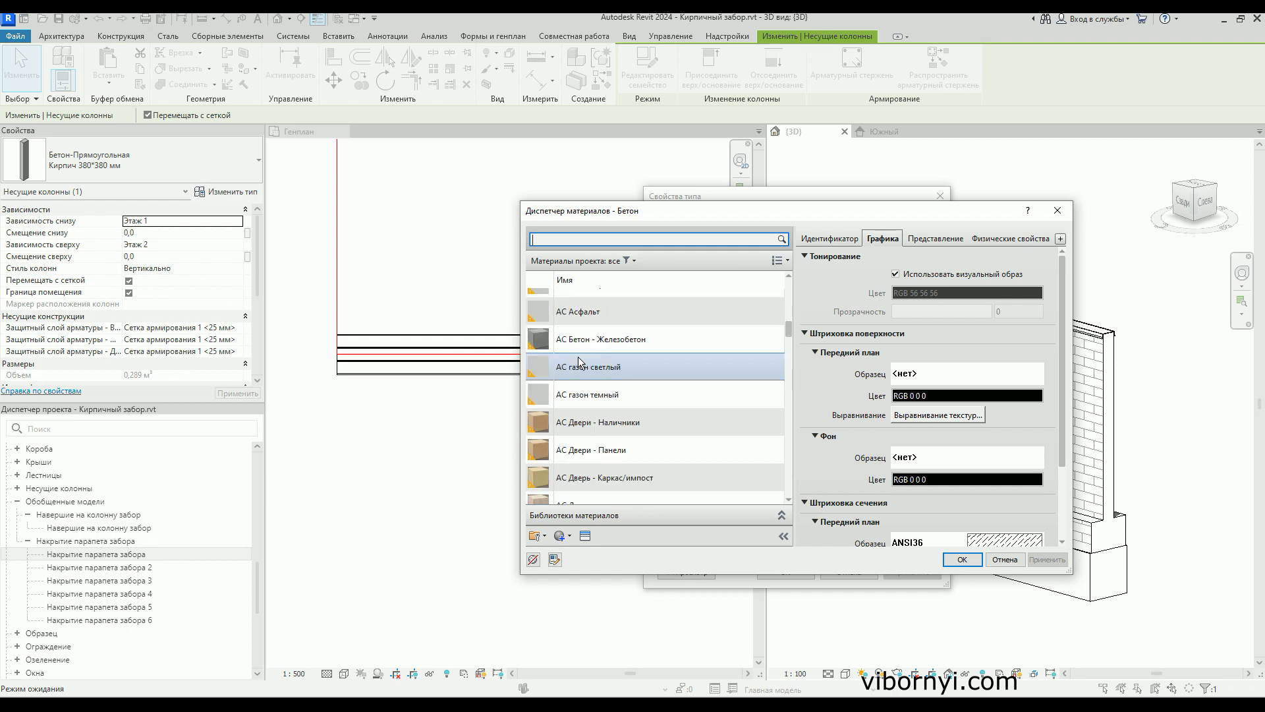
pyautogui.scroll(-1, 580, 477)
pyautogui.click(789, 501)
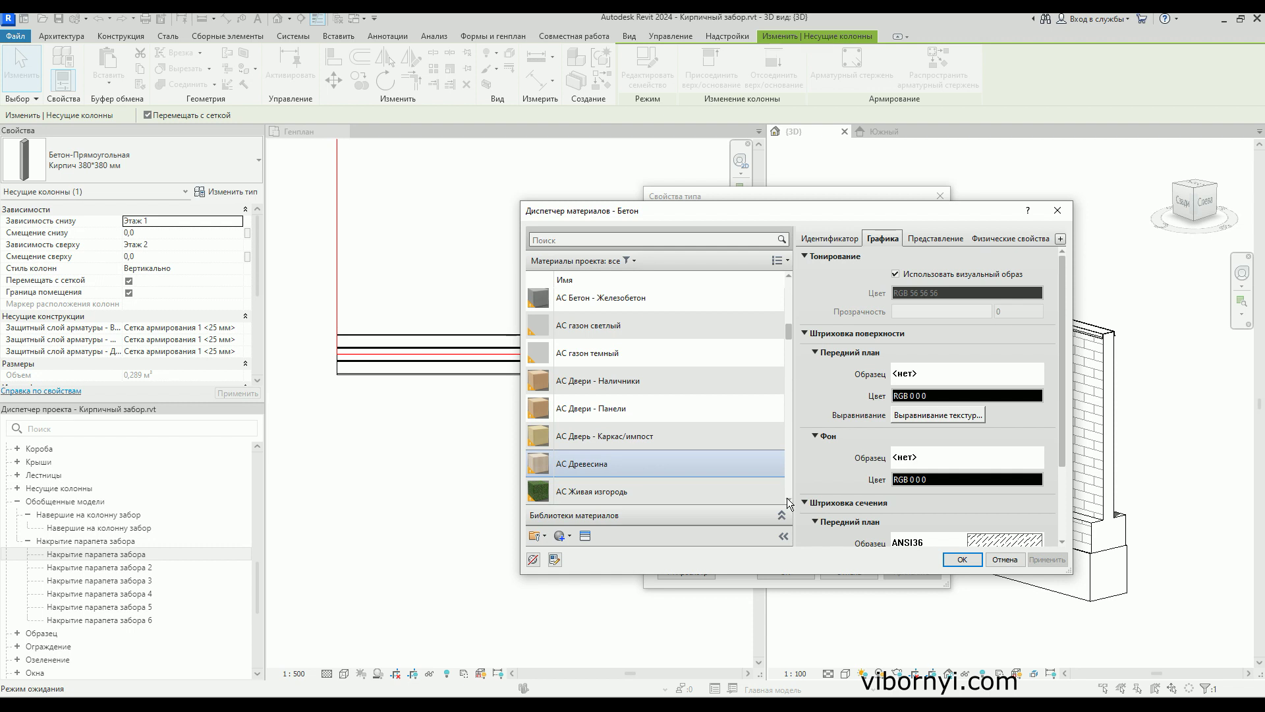
pyautogui.scroll(-1, 575, 491)
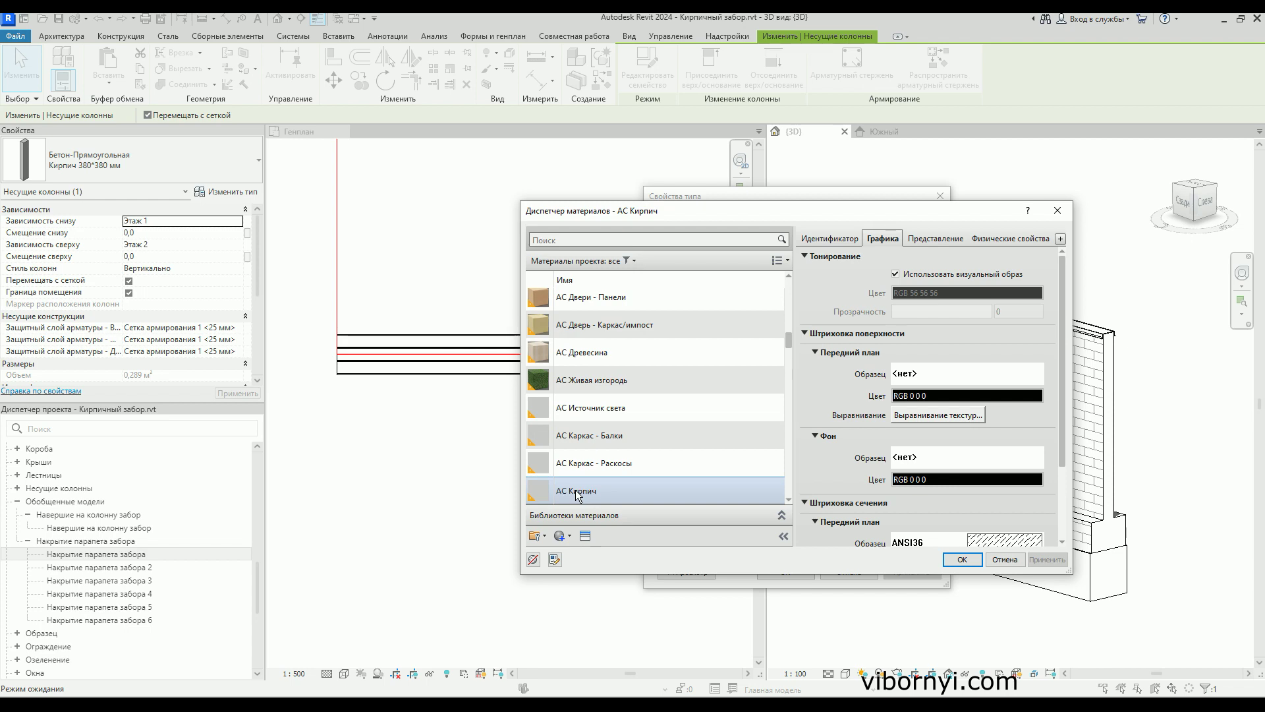
# - Close the Material Browser and Type Properties dialogs and activate the Генплан site plan
pyautogui.press('Escape')
pyautogui.press('Escape')
pyautogui.press('Escape')
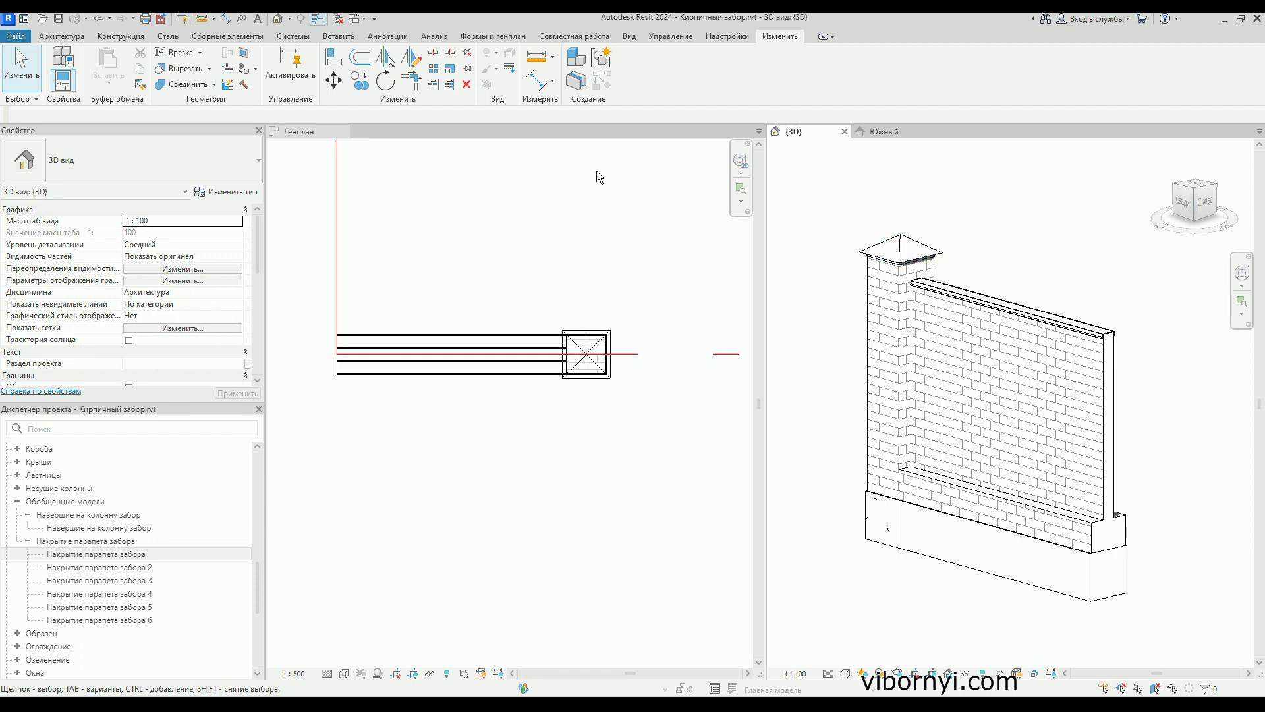
pyautogui.moveTo(460, 235); pyautogui.dragTo(545, 293, button='middle')
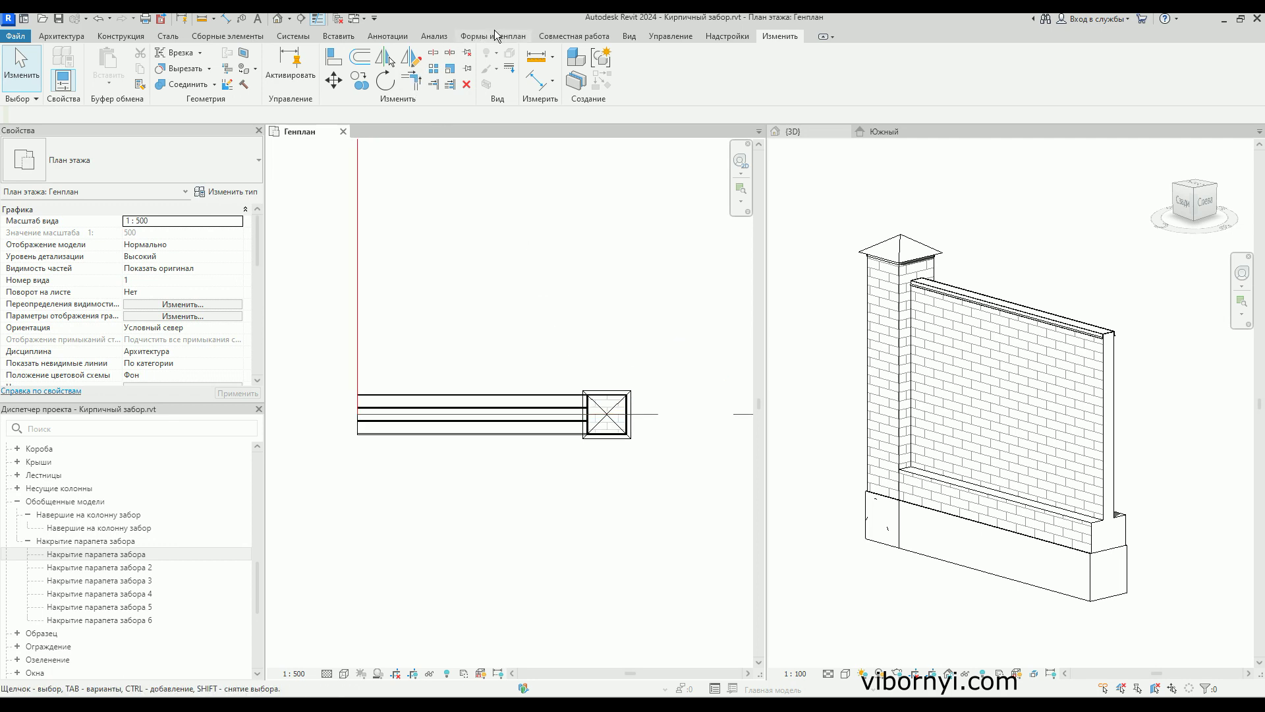
pyautogui.click(630, 35)
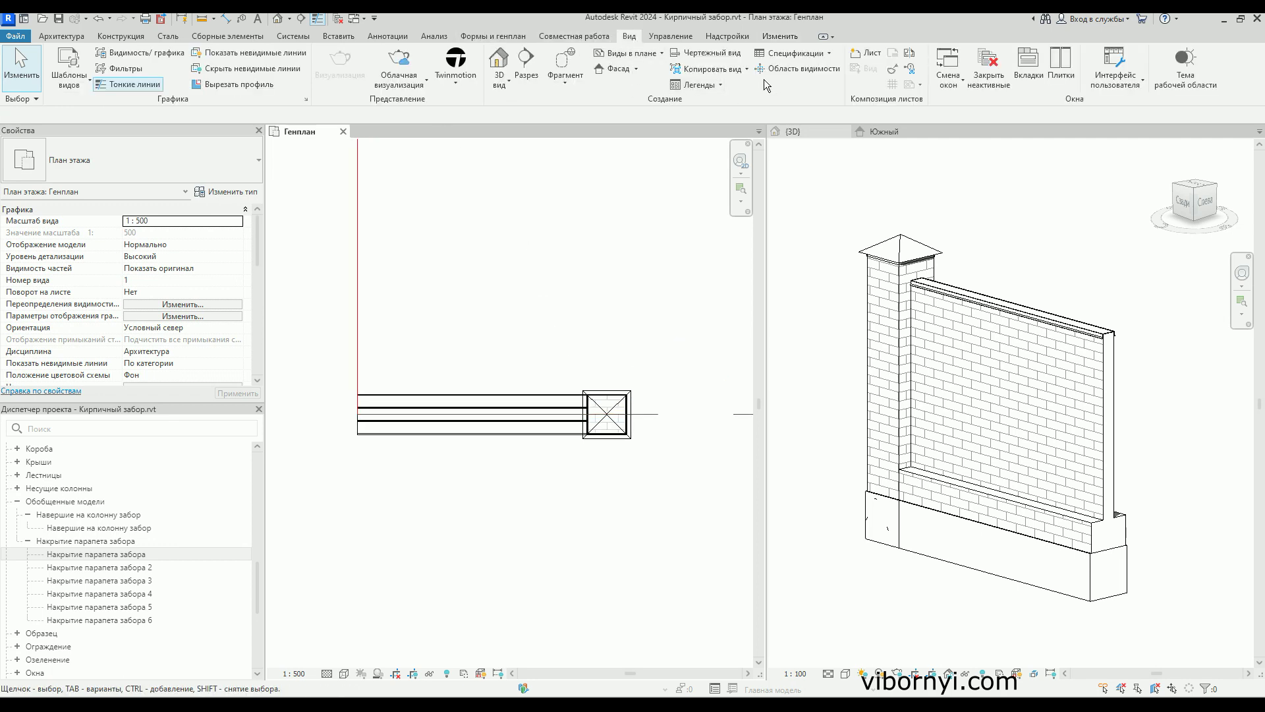
# - Draw a section line across the fence wall through the column
pyautogui.click(525, 66)
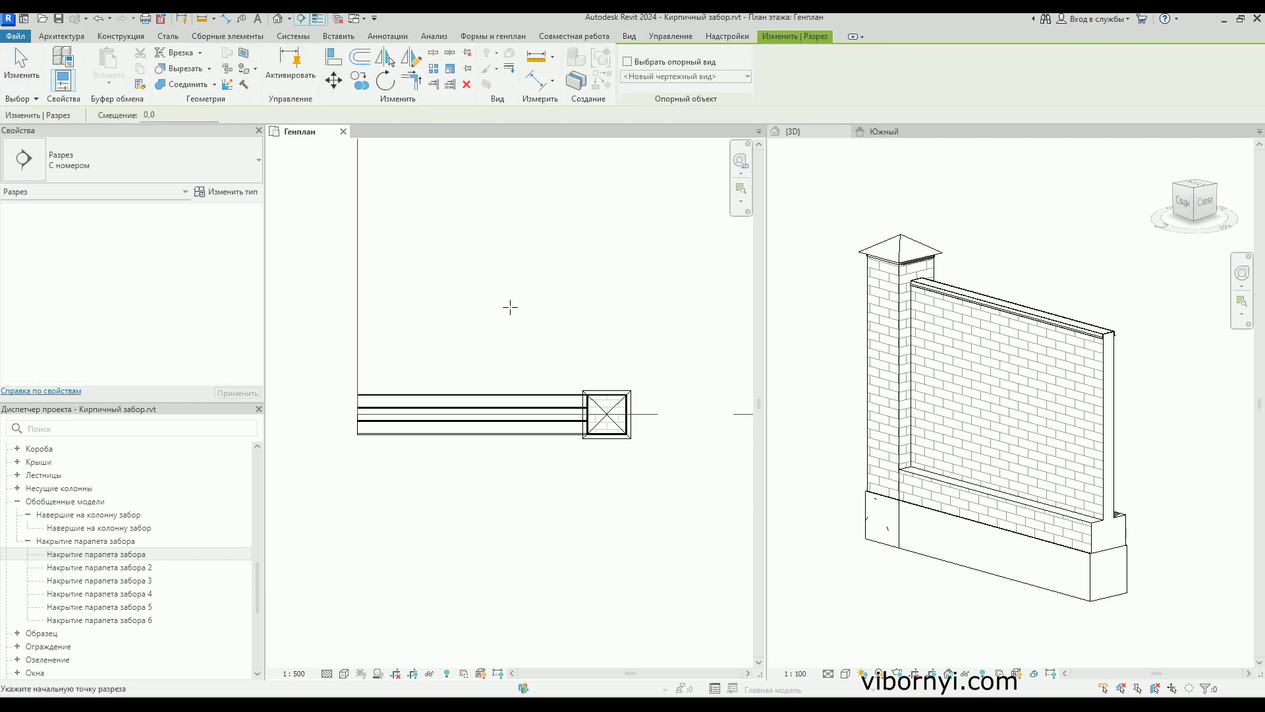
pyautogui.click(495, 249)
pyautogui.click(495, 592)
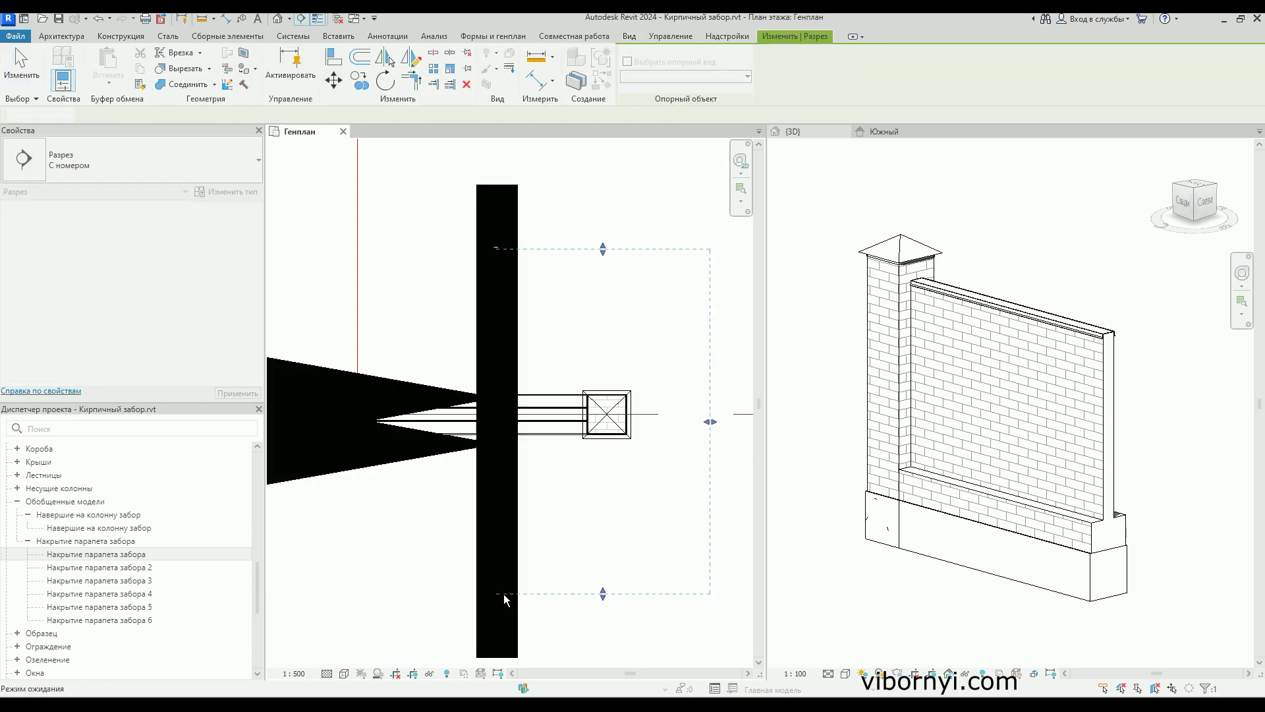
pyautogui.scroll(-2, 560, 369)
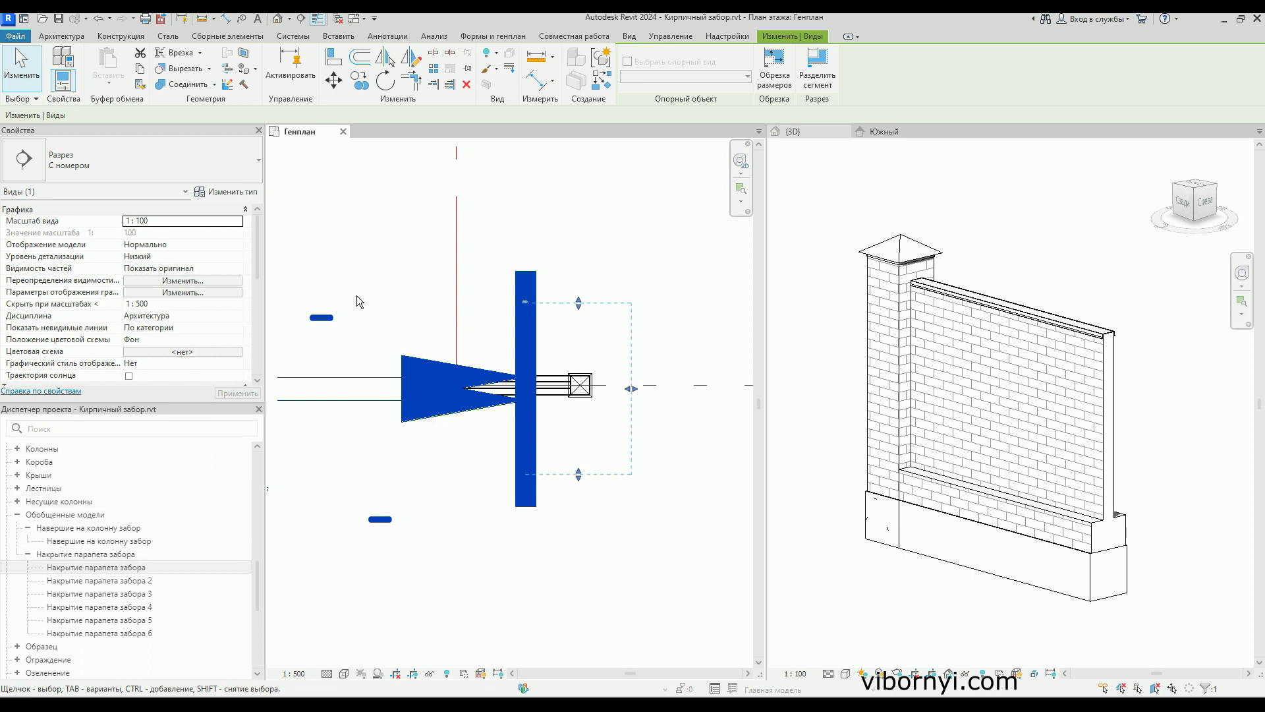
pyautogui.click(480, 266)
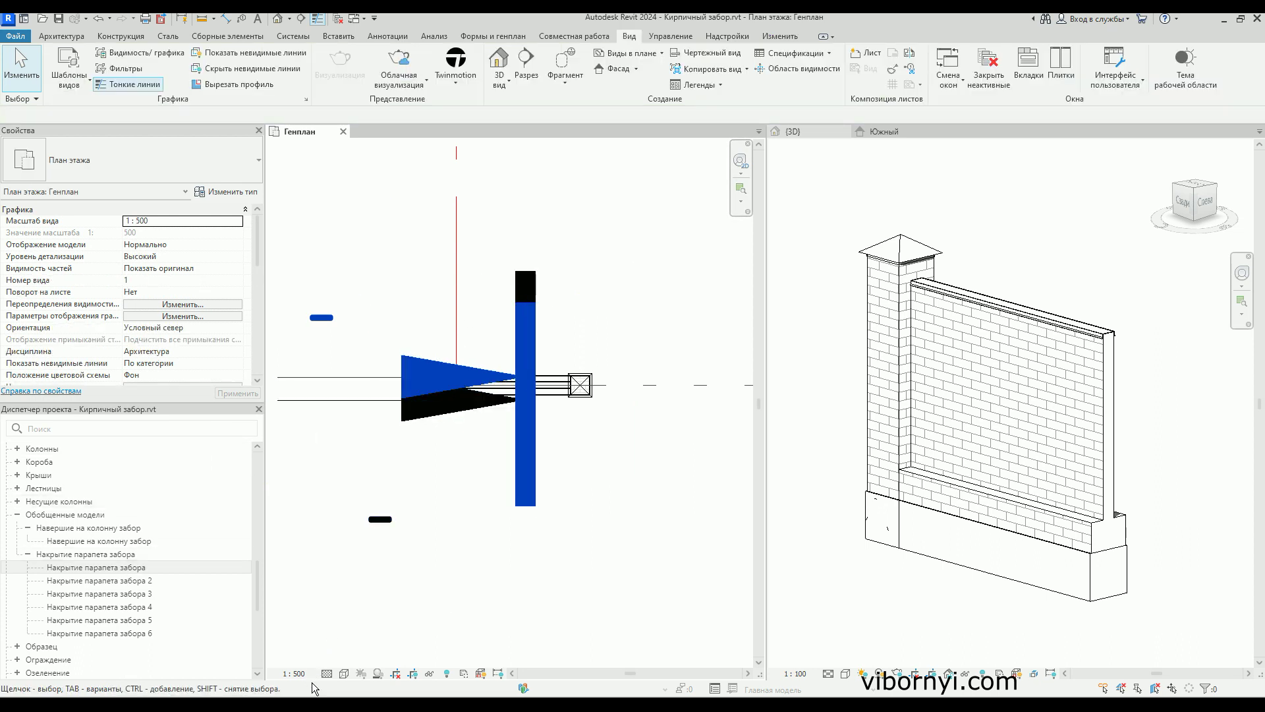
# - Set the site plan scale to 1:50
pyautogui.click(295, 673)
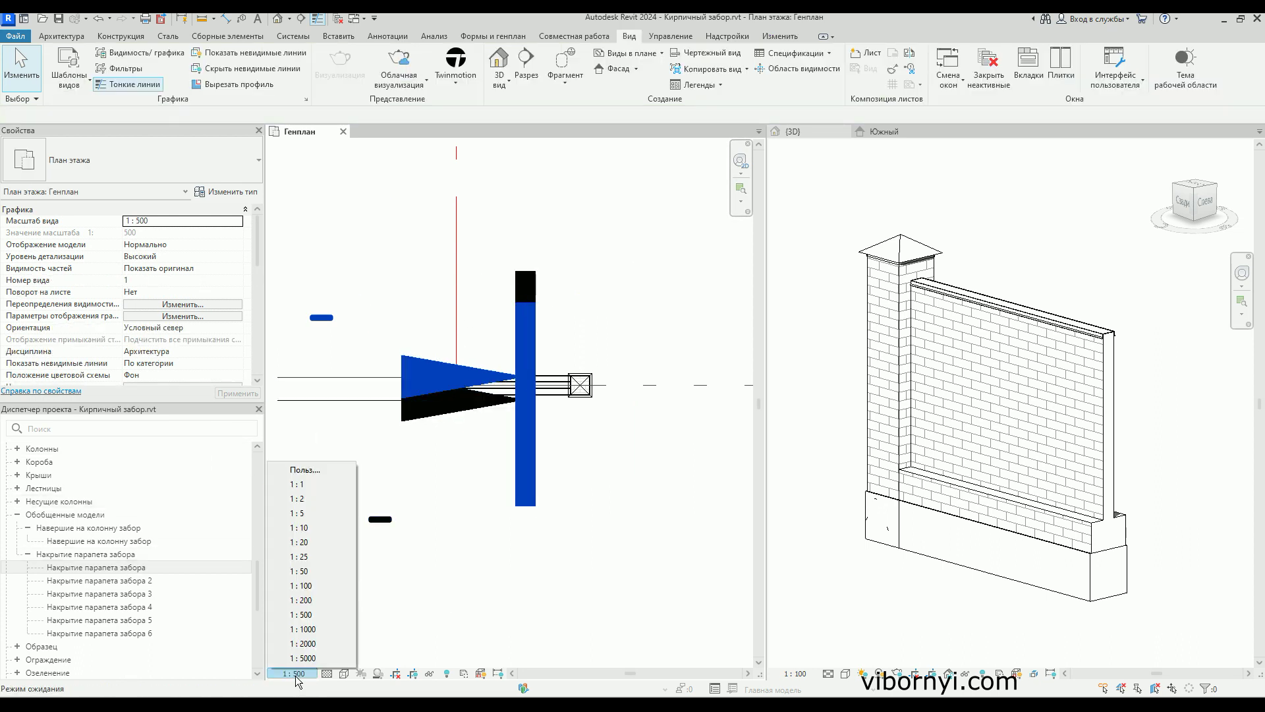
pyautogui.click(308, 571)
pyautogui.scroll(2, 517, 397)
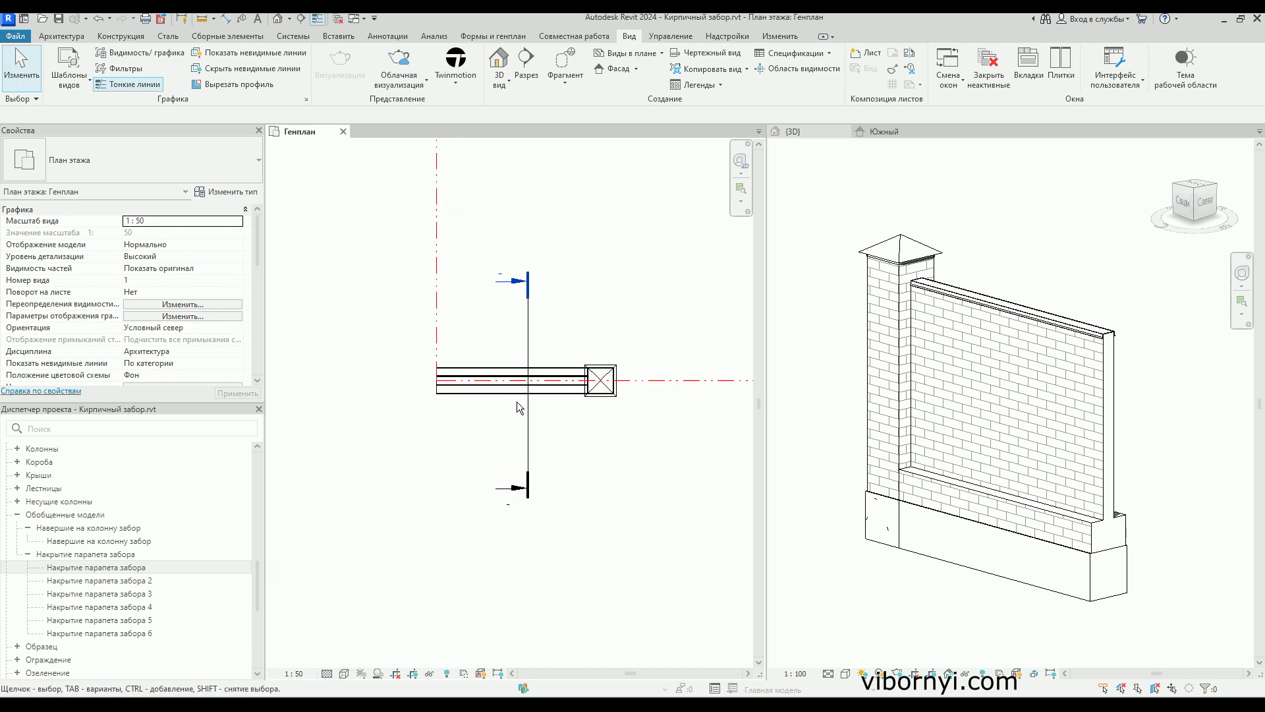
# - Open the Разрез 1 section view and frame the column
pyautogui.click(498, 489)
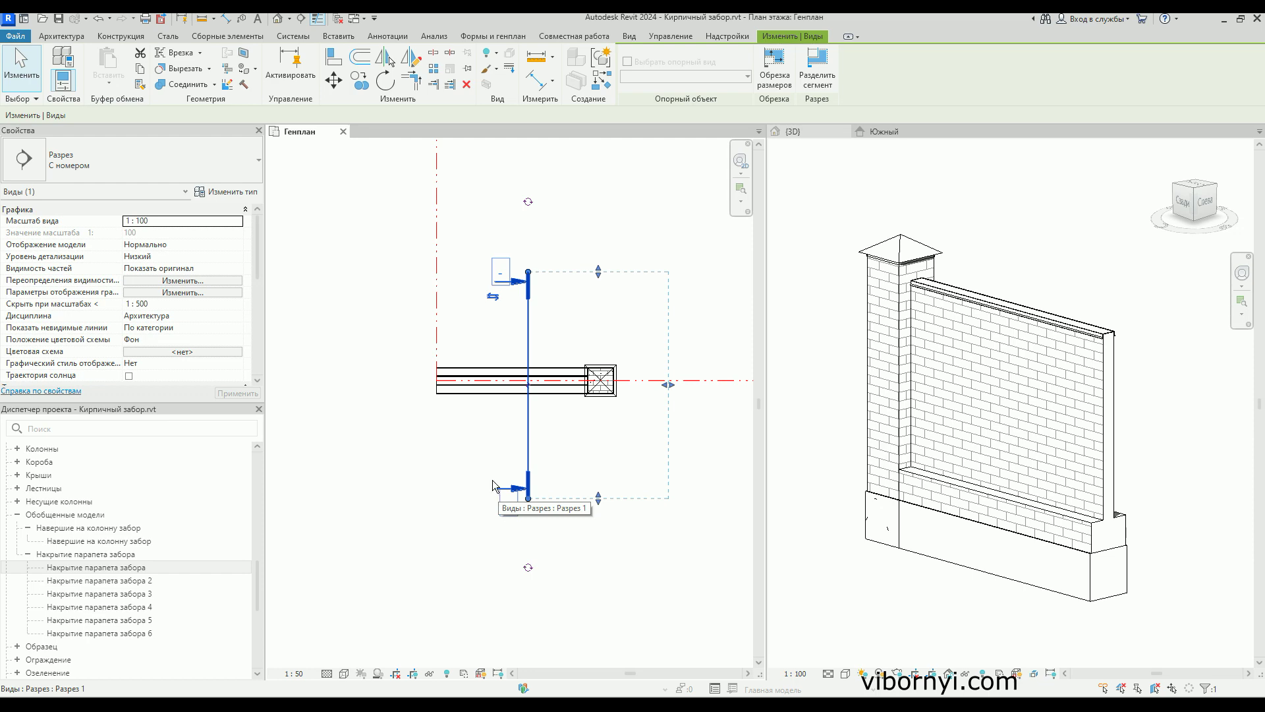
pyautogui.press('Escape')
pyautogui.doubleClick(520, 285)
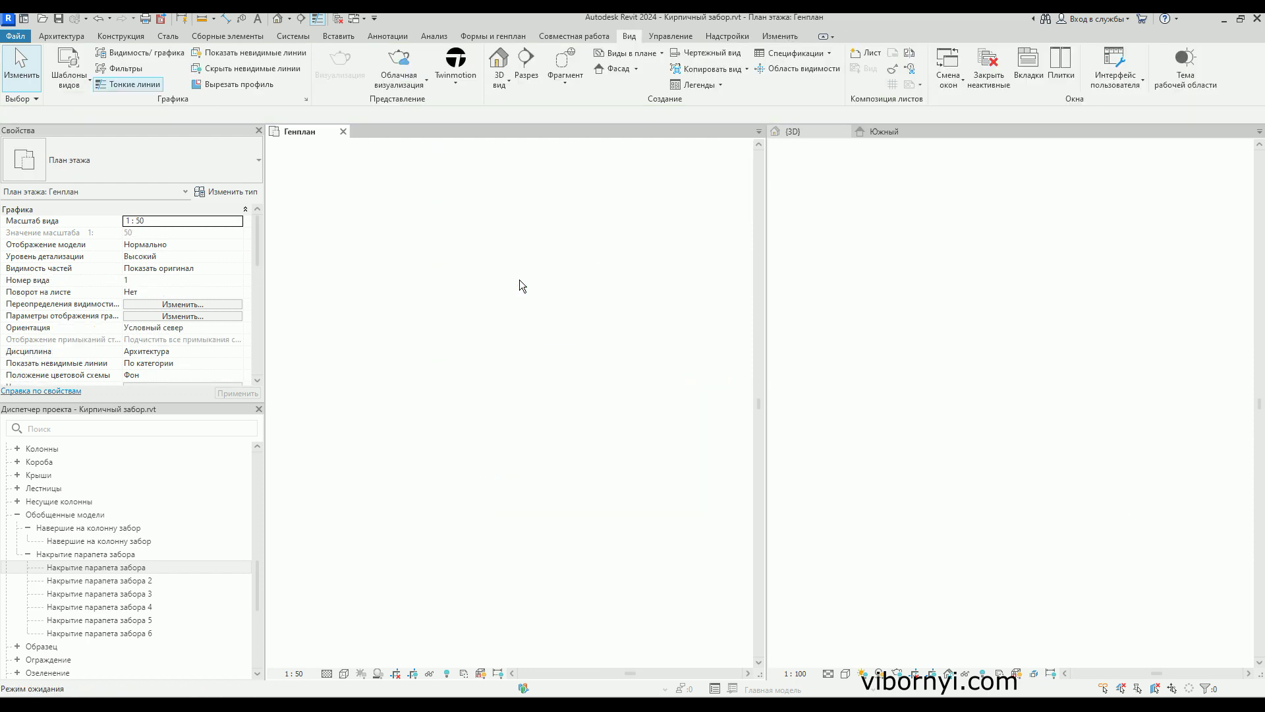
pyautogui.scroll(2, 507, 385)
pyautogui.scroll(2, 504, 421)
pyautogui.scroll(2, 520, 474)
pyautogui.moveTo(524, 491); pyautogui.dragTo(501, 562, button='middle')
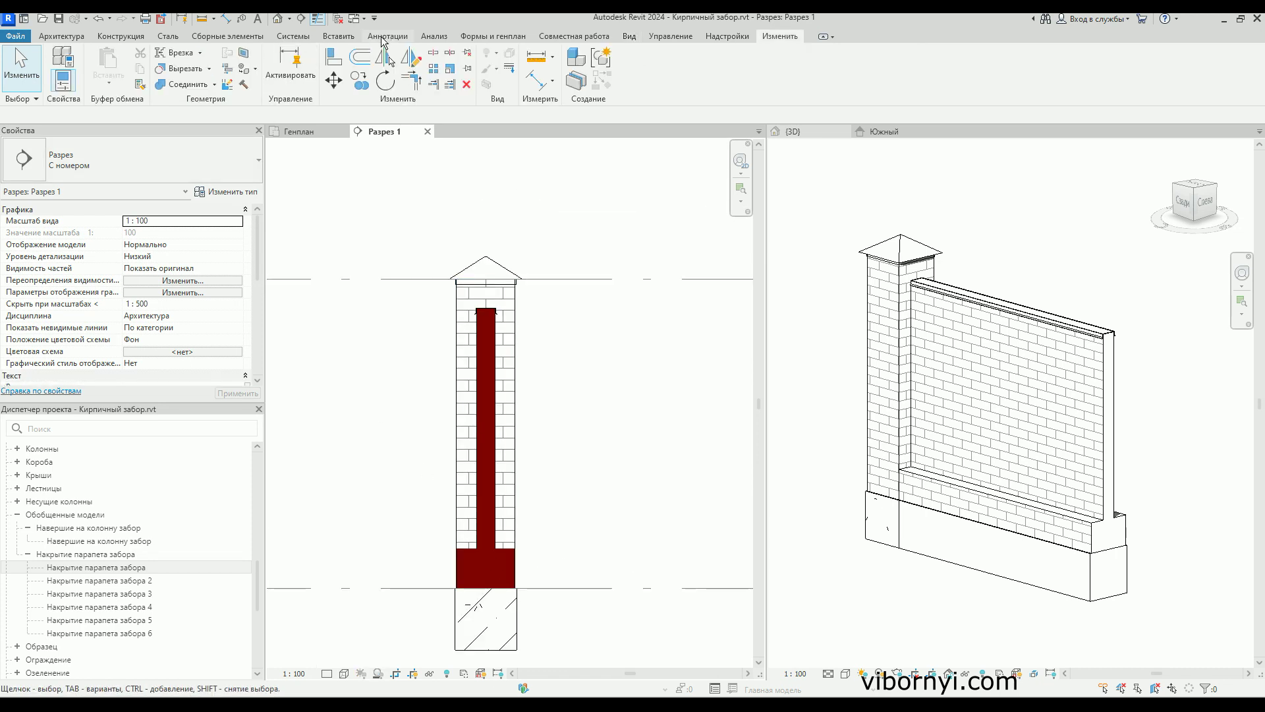
# - Add a 130 aligned dimension below the column footing in Разрез 1
pyautogui.click(387, 36)
pyautogui.click(73, 65)
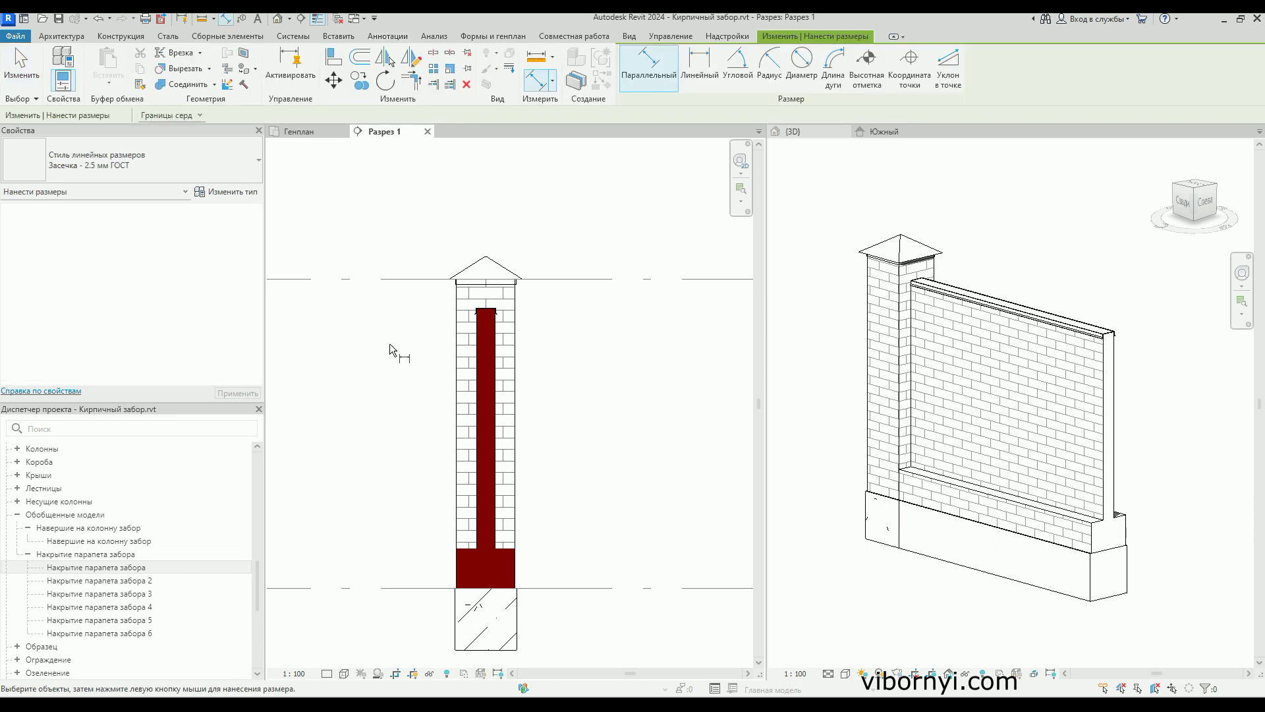
pyautogui.scroll(1, 469, 397)
pyautogui.scroll(2, 469, 397)
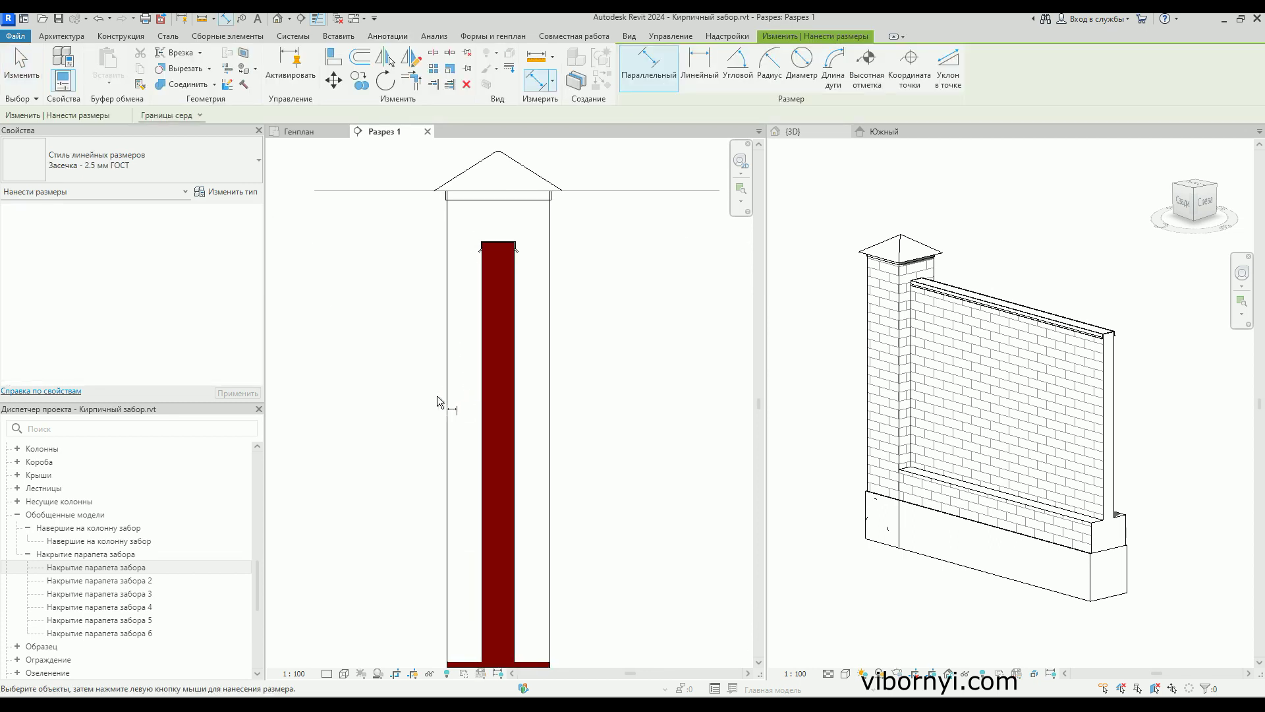
pyautogui.click(481, 401)
pyautogui.scroll(-3, 480, 395)
pyautogui.scroll(-1, 475, 374)
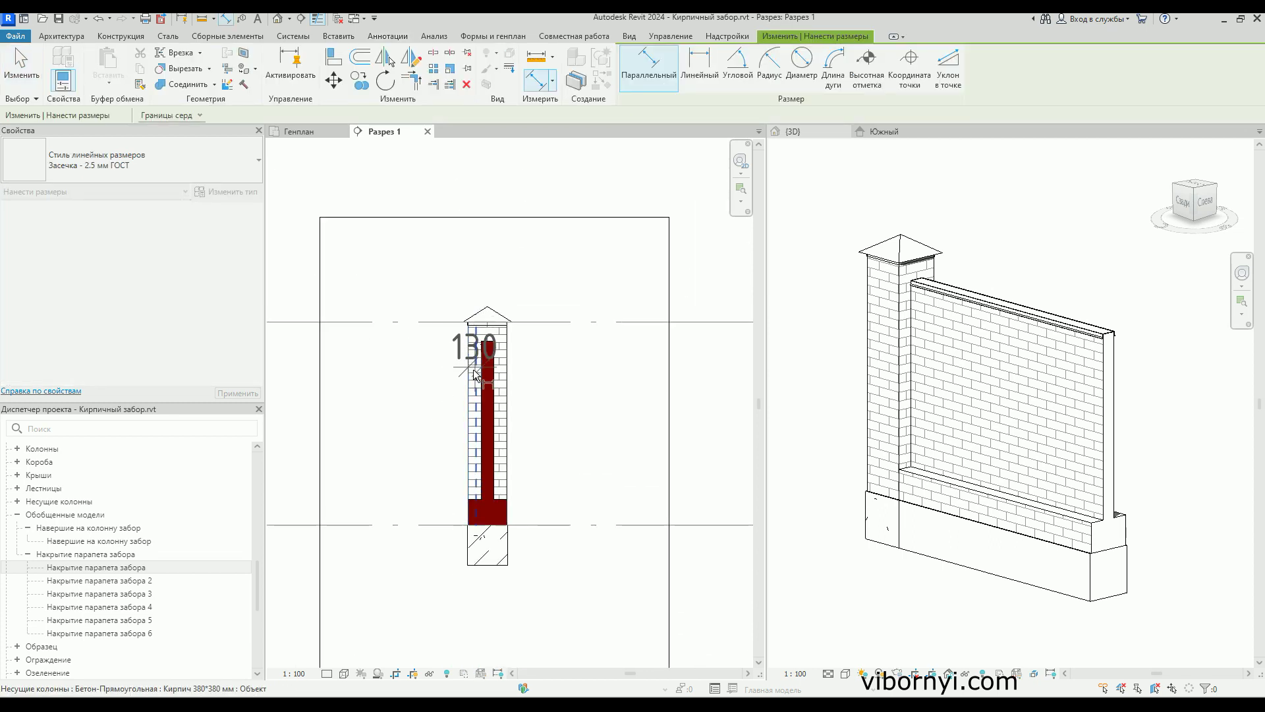
pyautogui.click(477, 615)
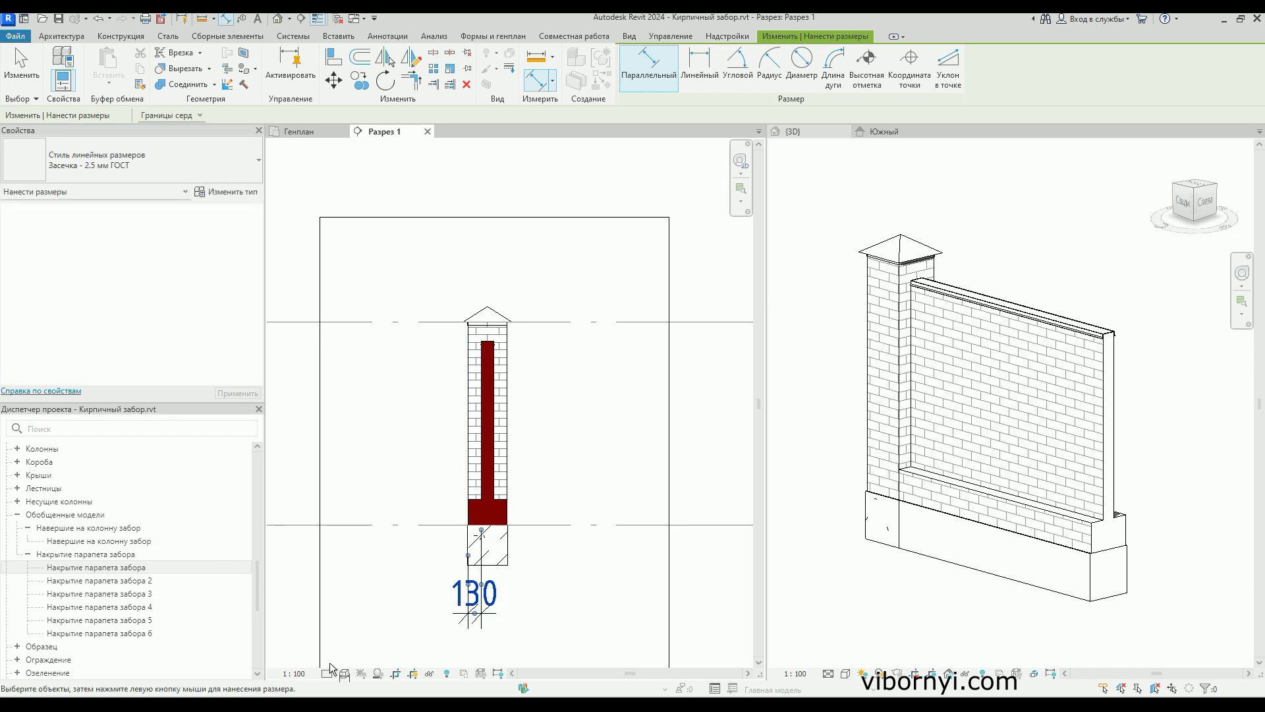
# - Set the Разрез 1 section scale to 1:50 and finish dimensioning
pyautogui.click(295, 672)
pyautogui.click(305, 570)
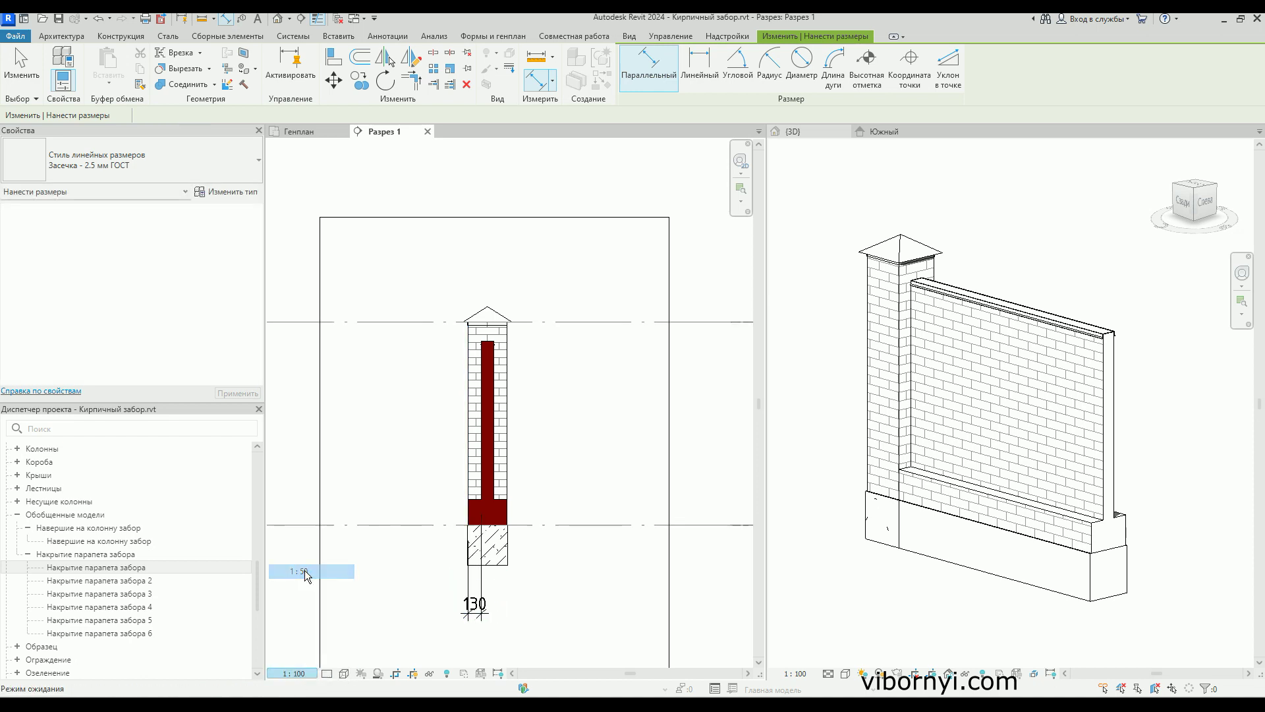
pyautogui.press('Escape')
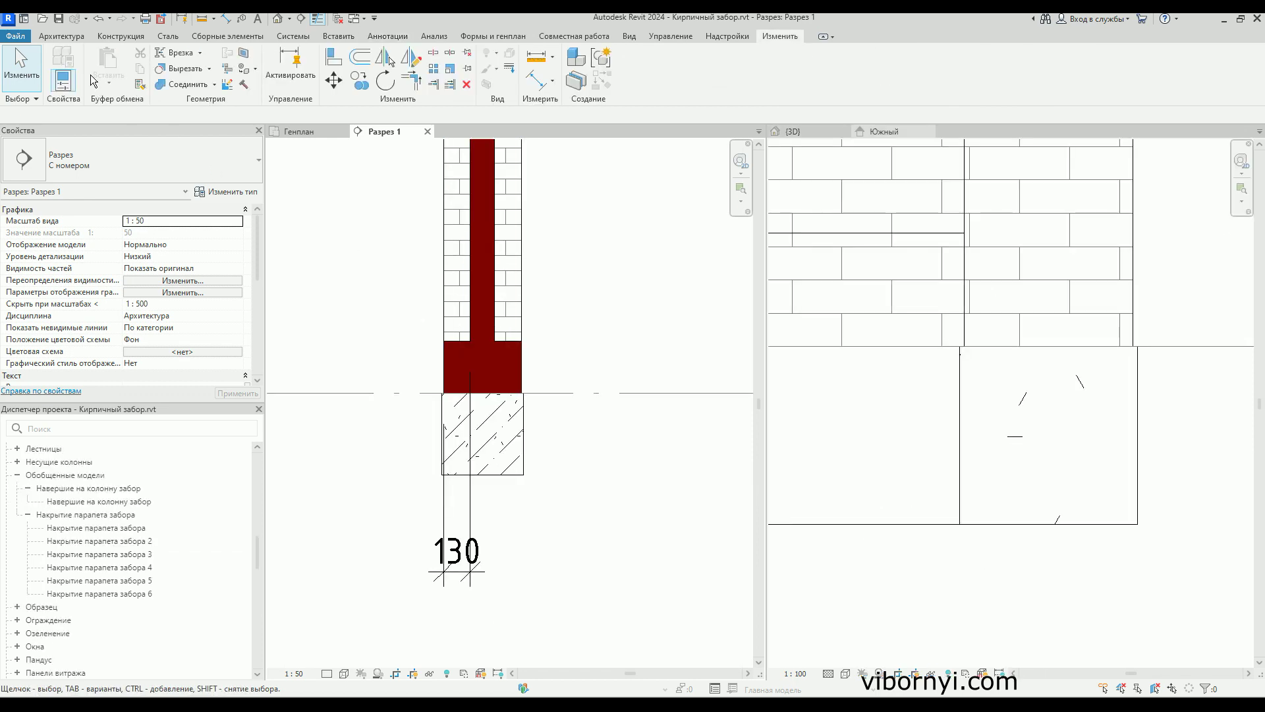
pyautogui.click(17, 38)
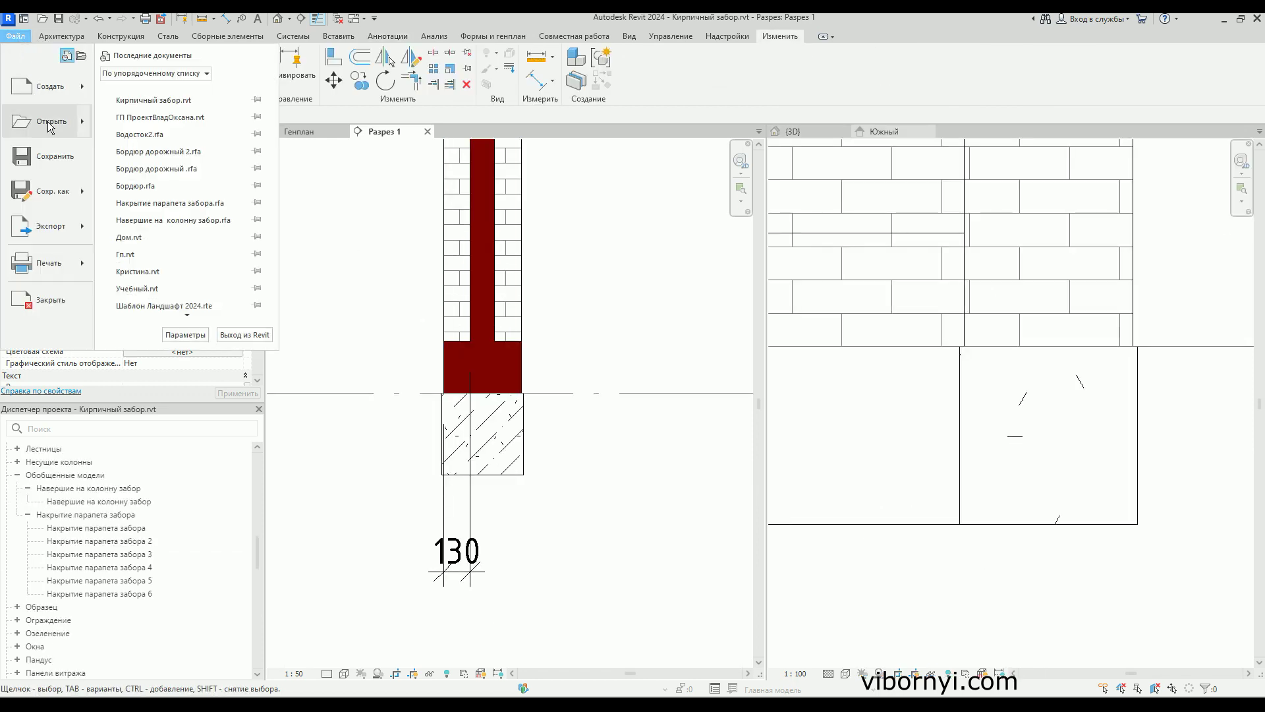
pyautogui.moveTo(47, 86)
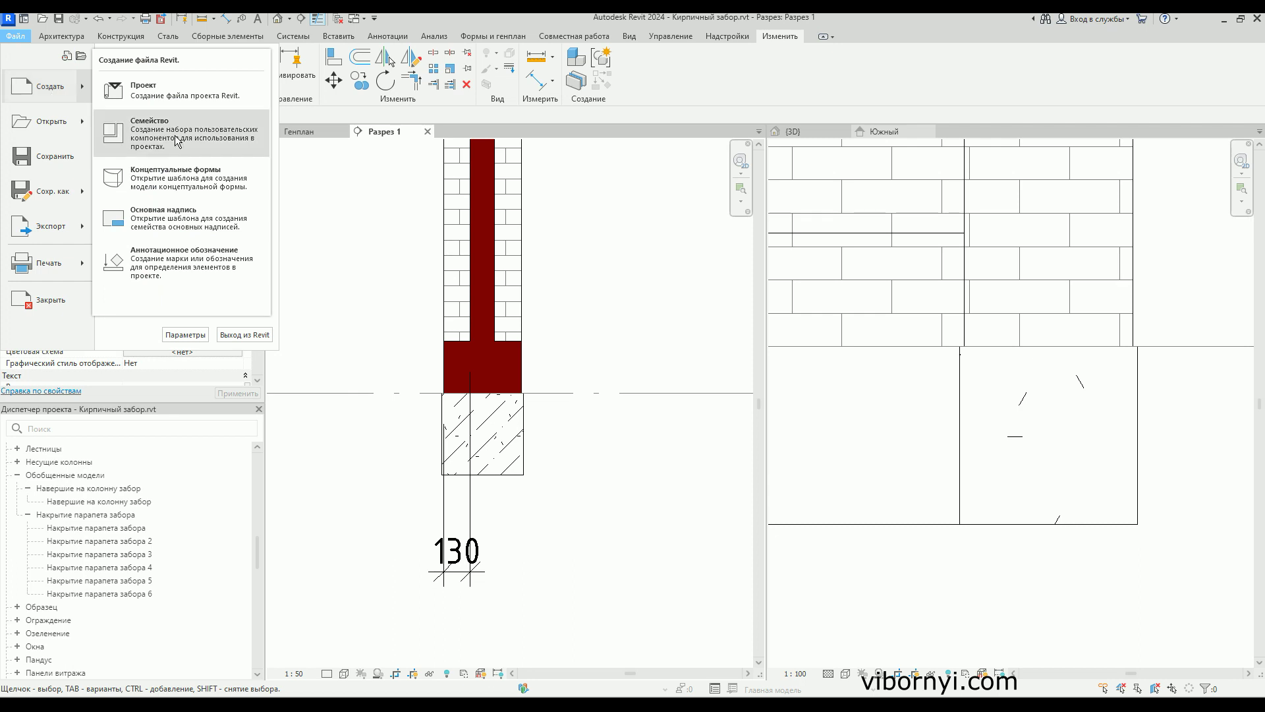
# - Save the project and create a new family from «Метрическая система, типовая модель.rft»
pyautogui.click(175, 136)
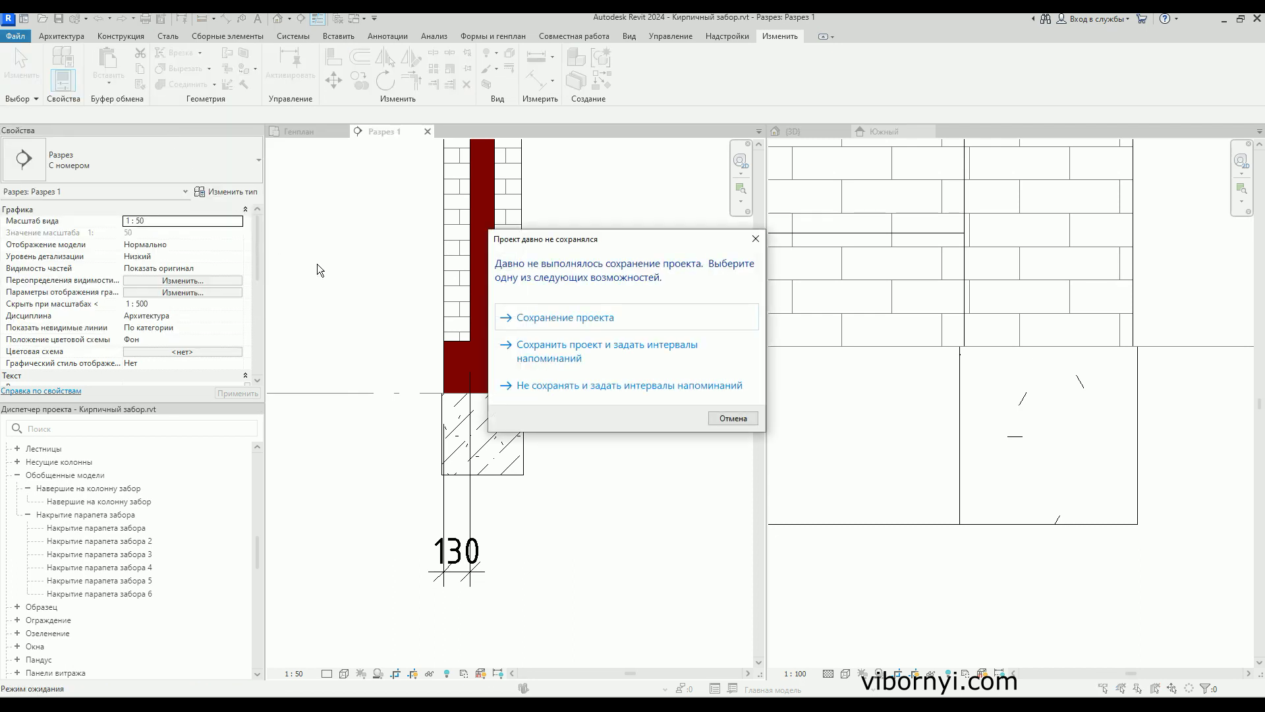
pyautogui.click(561, 321)
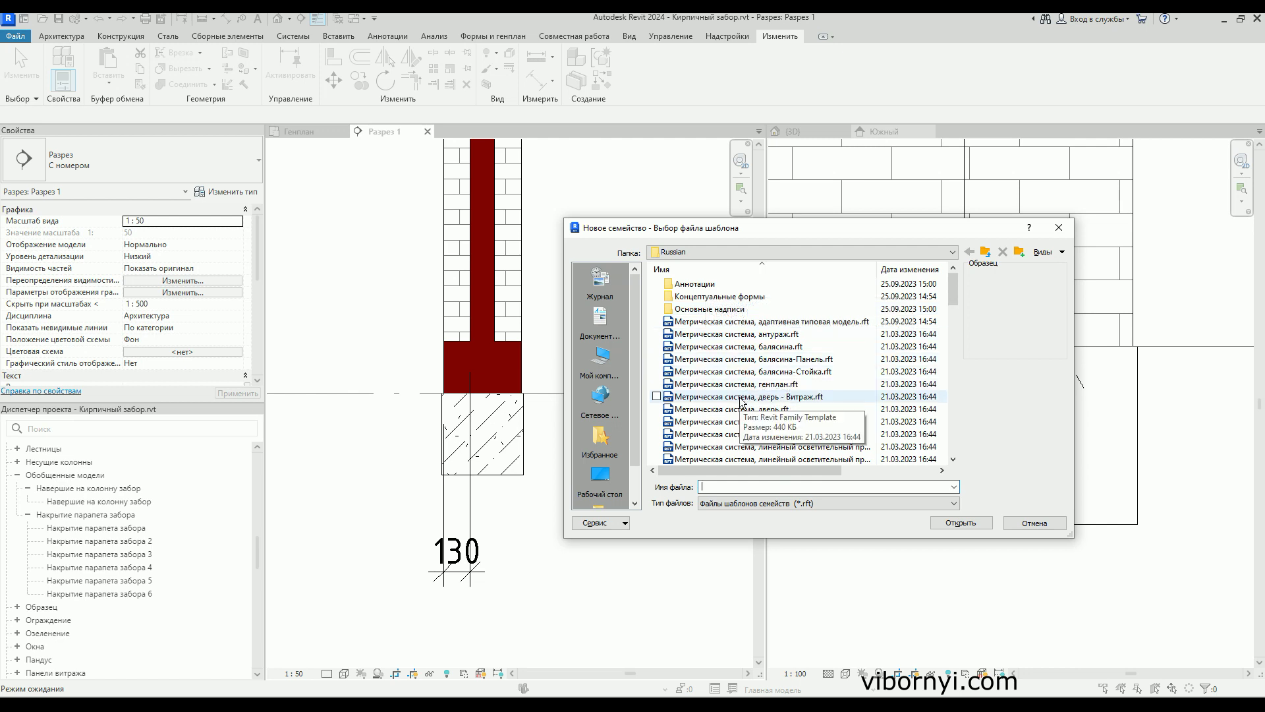
pyautogui.scroll(-2, 743, 399)
pyautogui.scroll(-1, 742, 400)
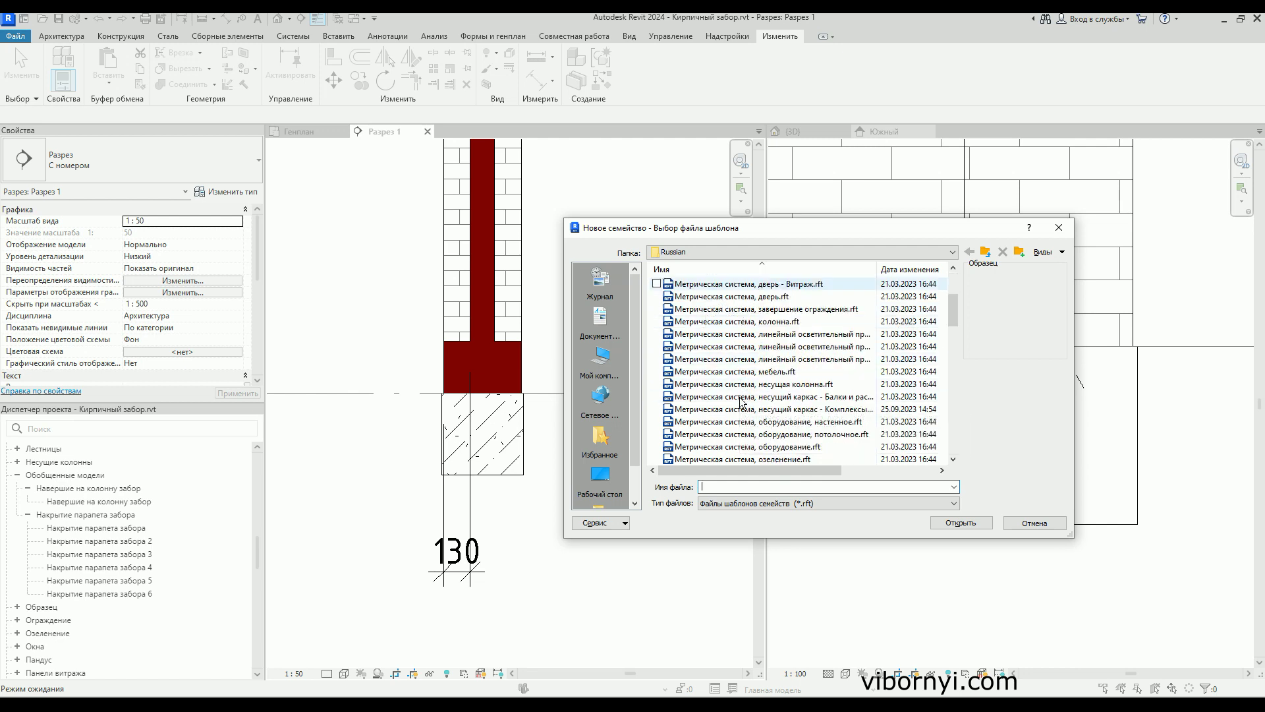
pyautogui.scroll(-1, 742, 400)
pyautogui.scroll(-1, 742, 400)
pyautogui.scroll(-2, 743, 400)
pyautogui.scroll(-1, 742, 400)
pyautogui.scroll(-1, 742, 400)
pyautogui.scroll(-1, 741, 388)
pyautogui.scroll(-1, 737, 366)
pyautogui.scroll(-1, 736, 366)
pyautogui.scroll(-2, 737, 366)
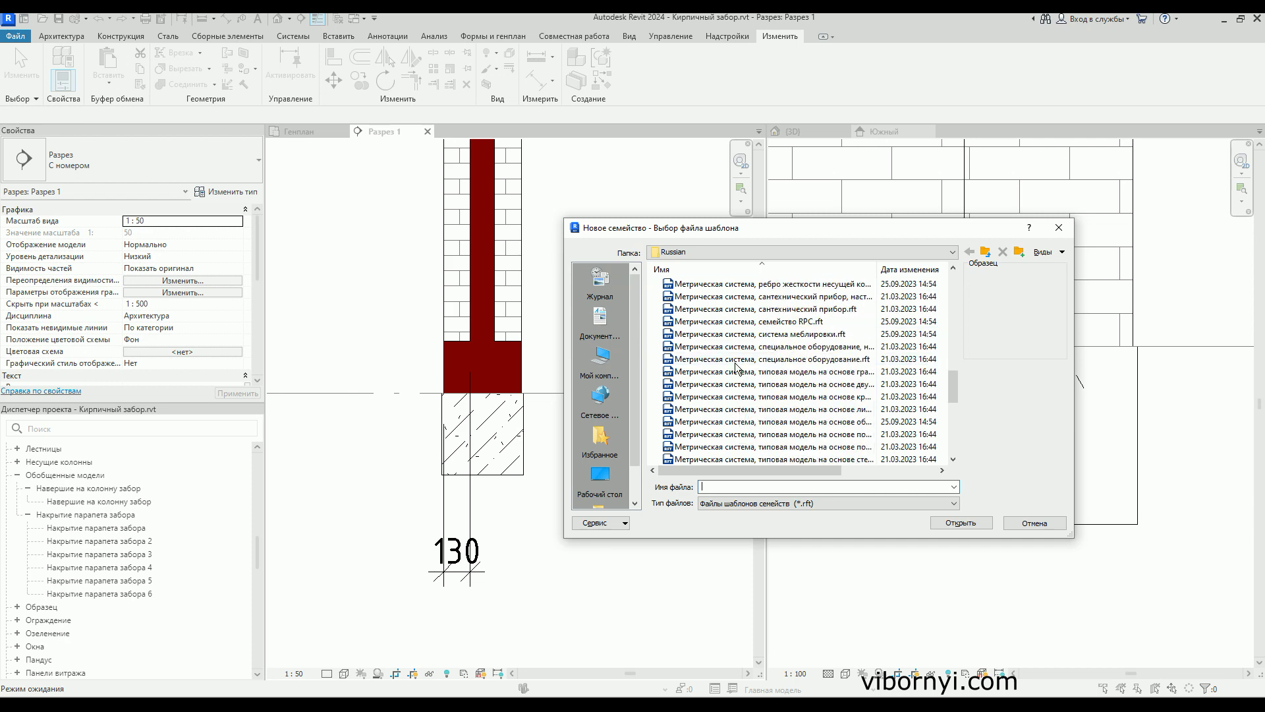
pyautogui.scroll(-1, 736, 366)
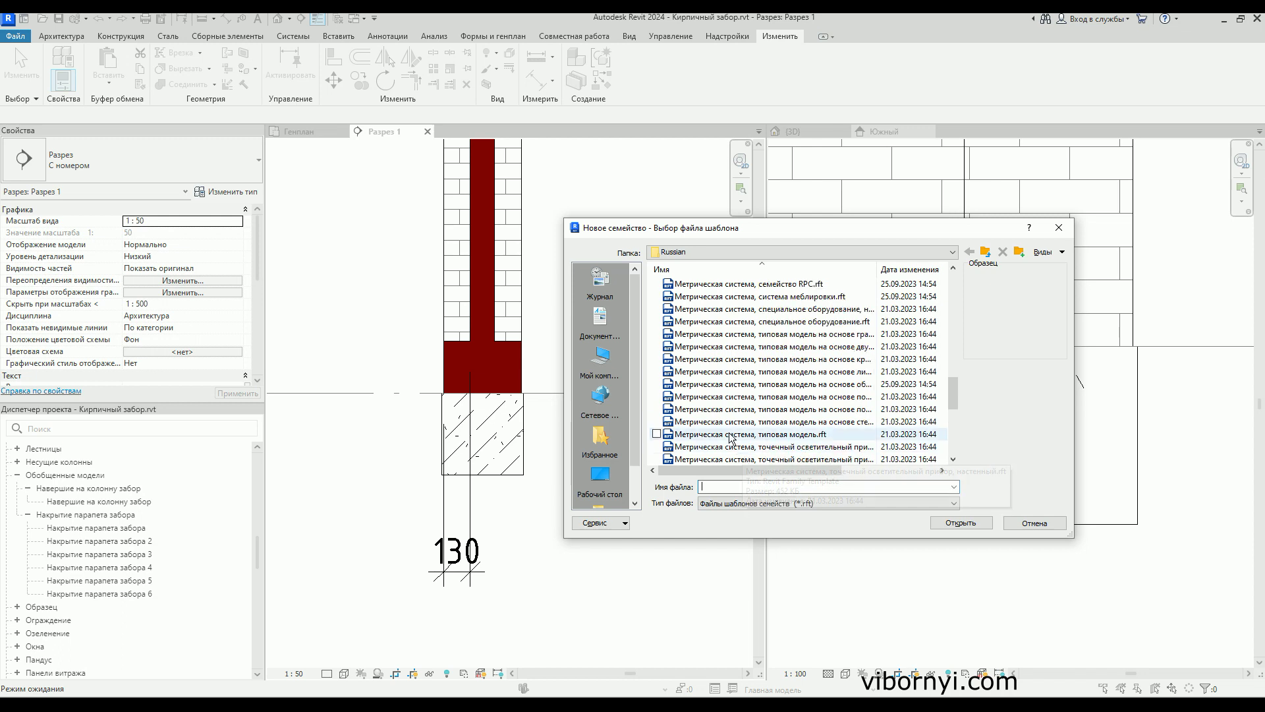
pyautogui.click(657, 435)
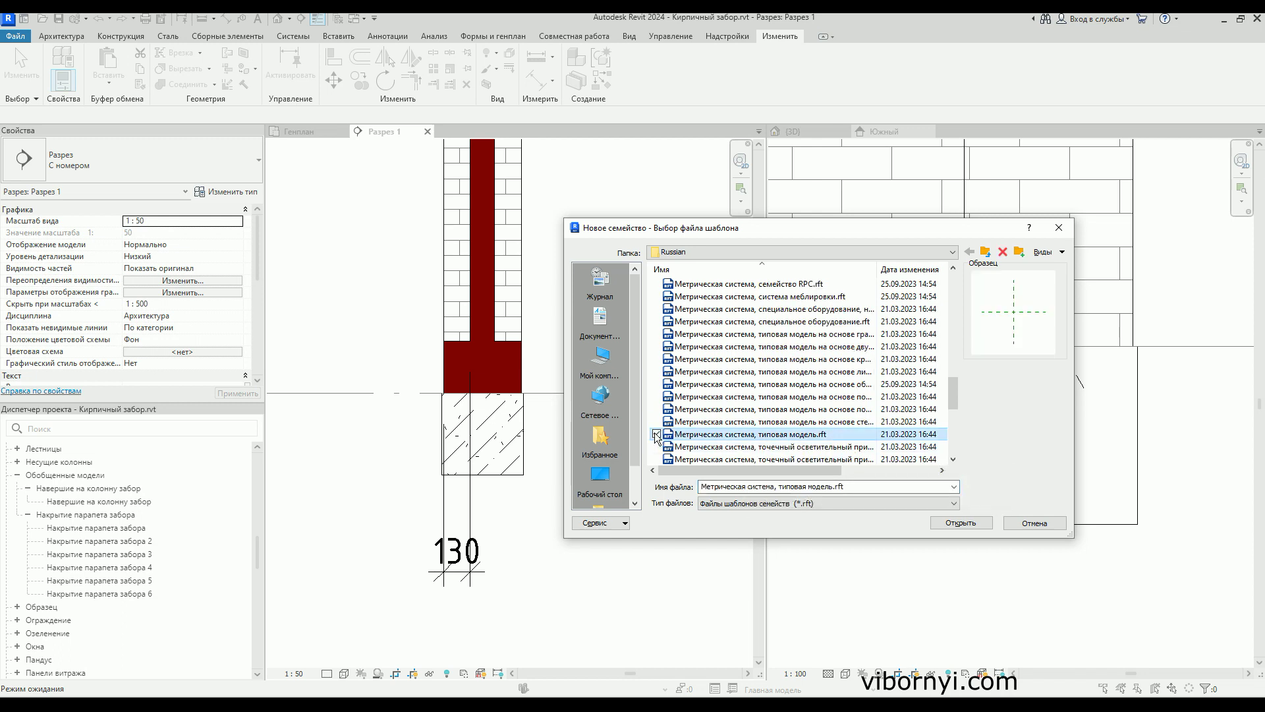
pyautogui.click(962, 523)
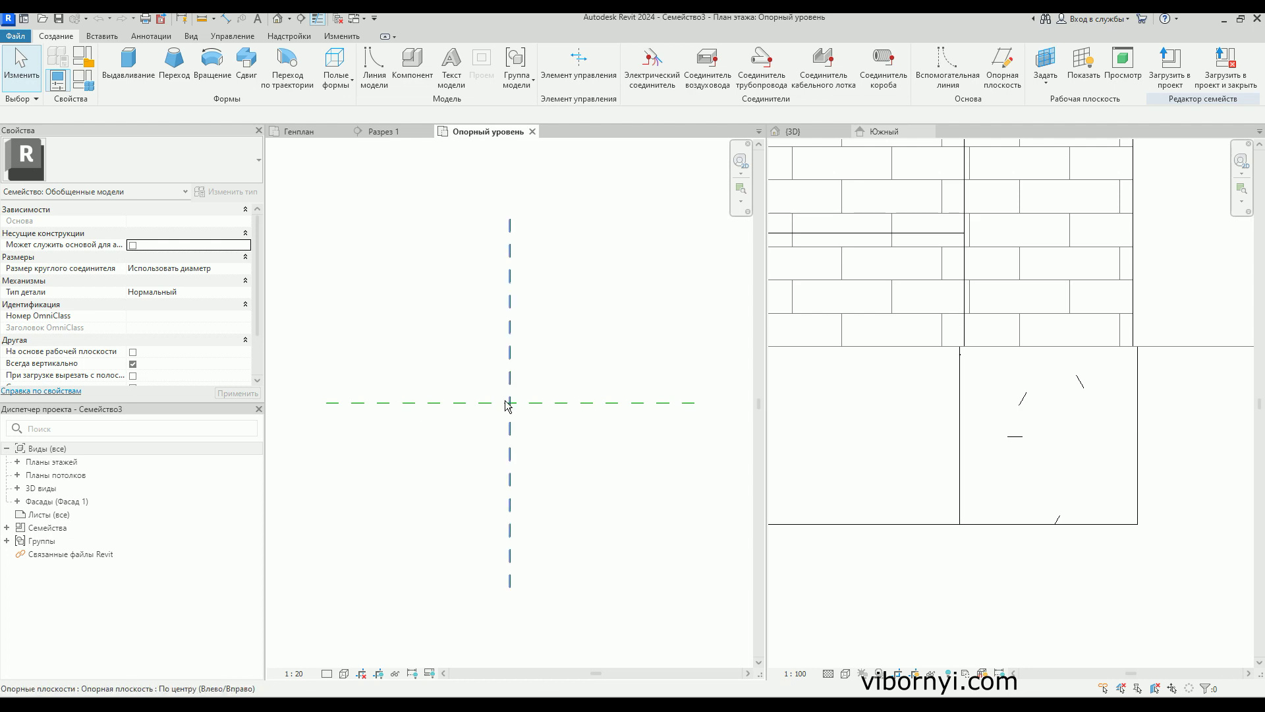
# - Open the family's Спереди front elevation and frame the reference level
pyautogui.click(18, 505)
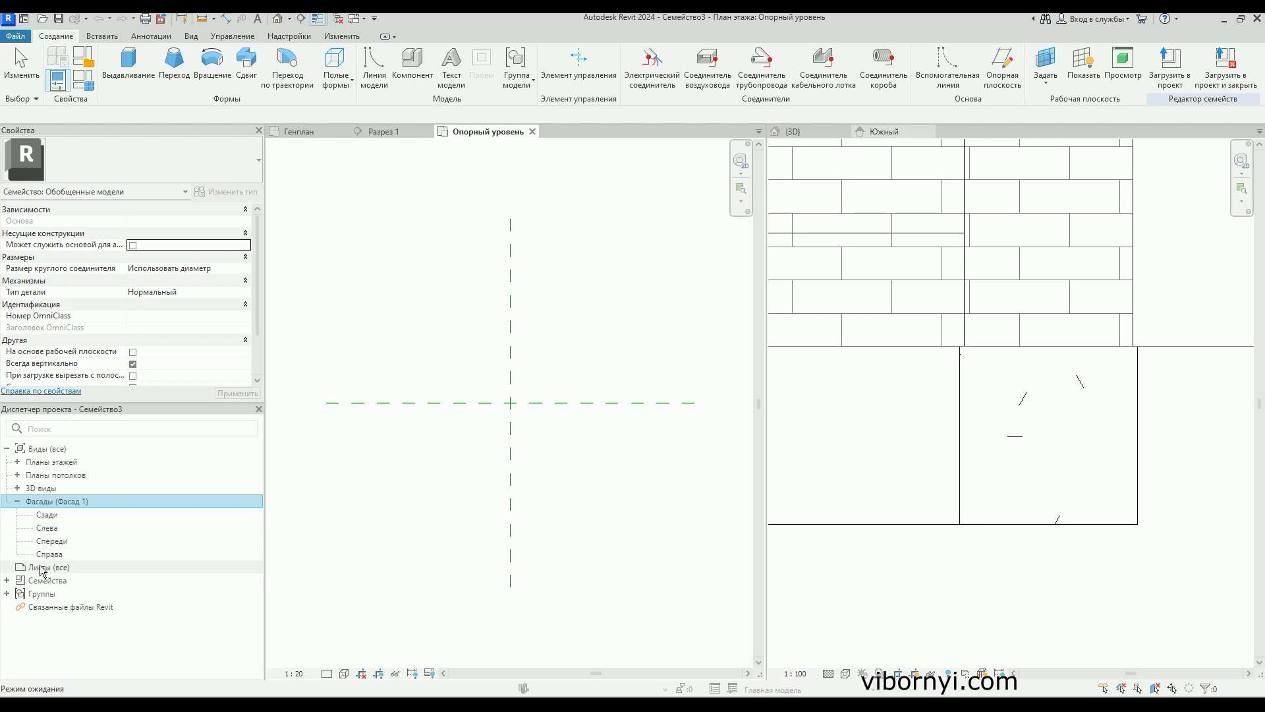
pyautogui.click(48, 542)
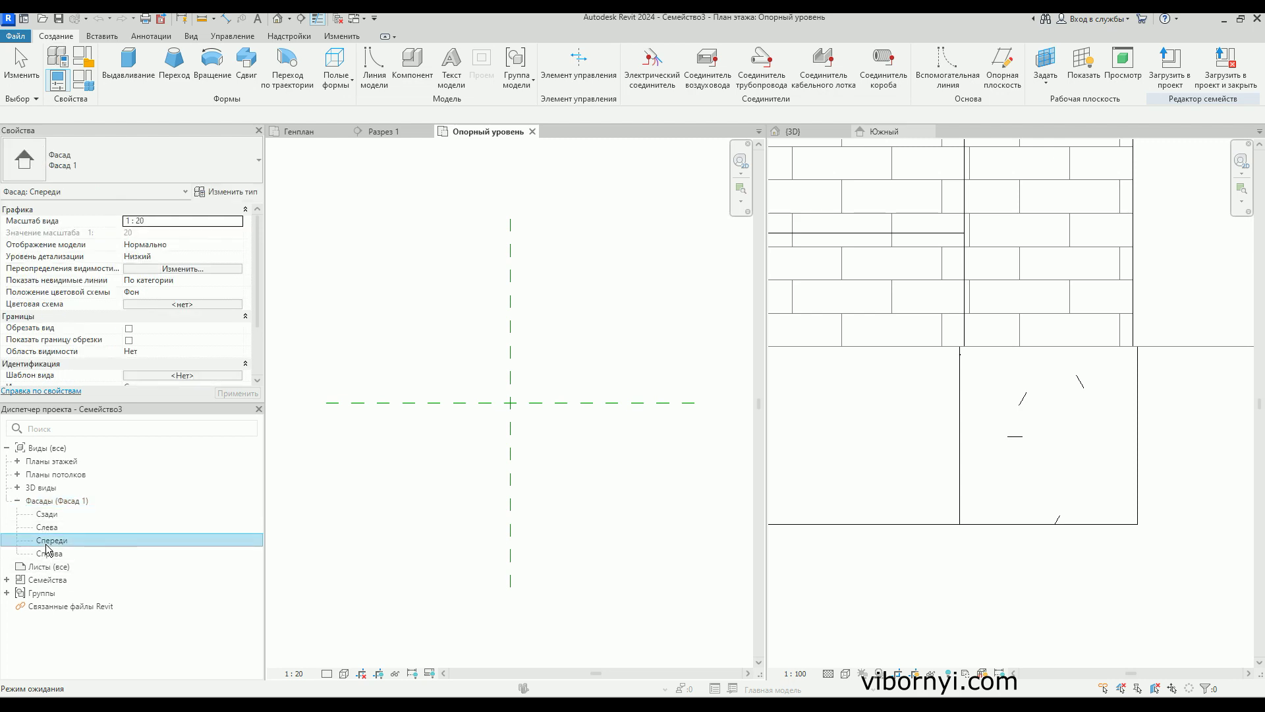
pyautogui.doubleClick(46, 542)
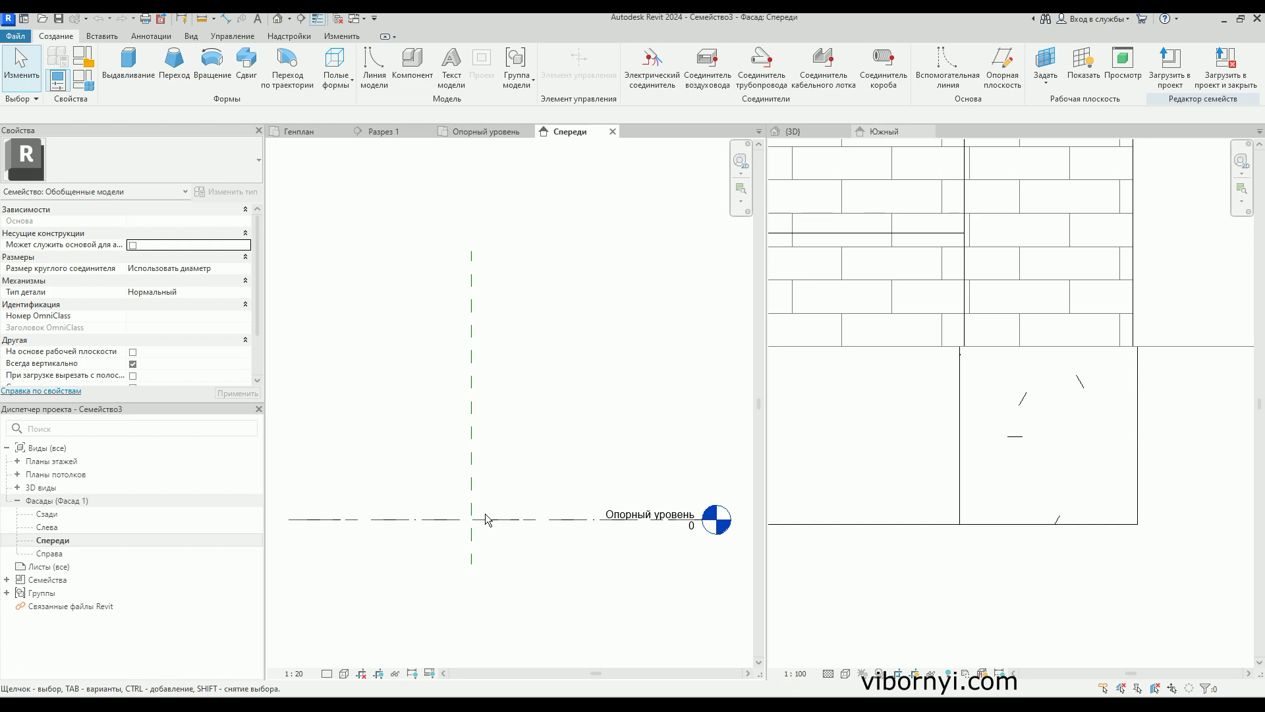
pyautogui.moveTo(486, 519); pyautogui.dragTo(494, 423, button='middle')
pyautogui.scroll(1, 495, 423)
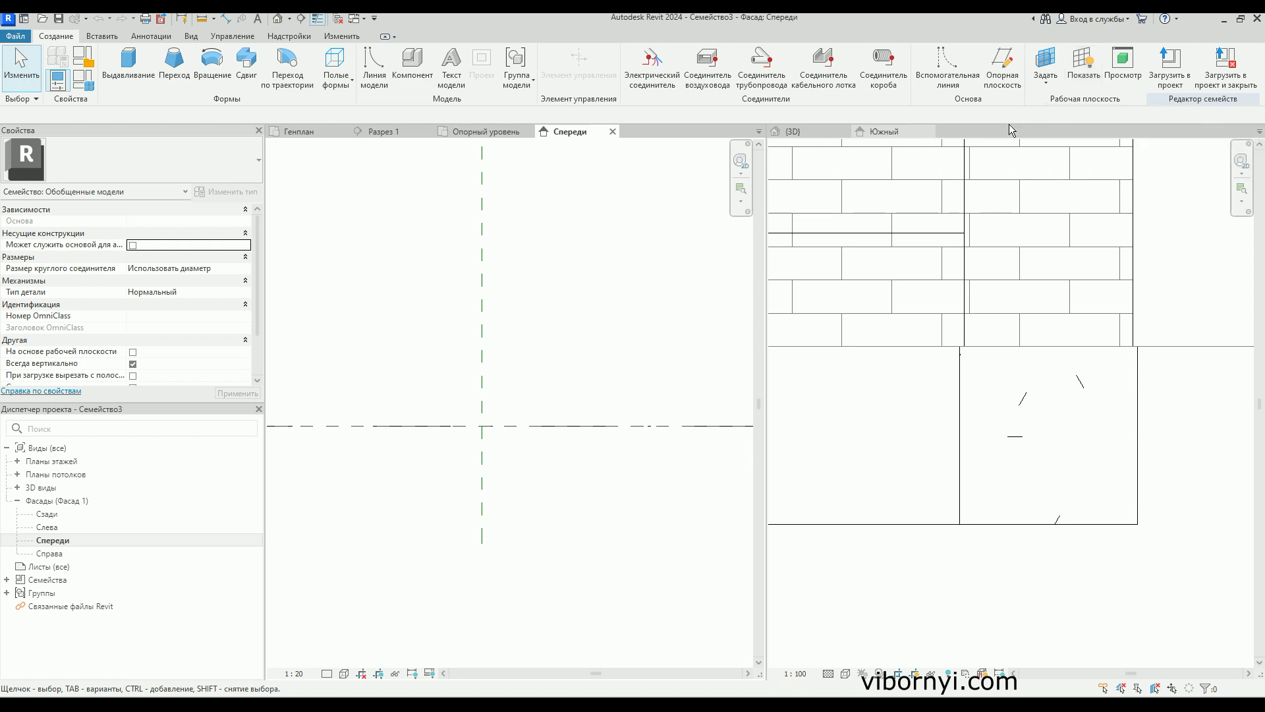
pyautogui.click(1002, 64)
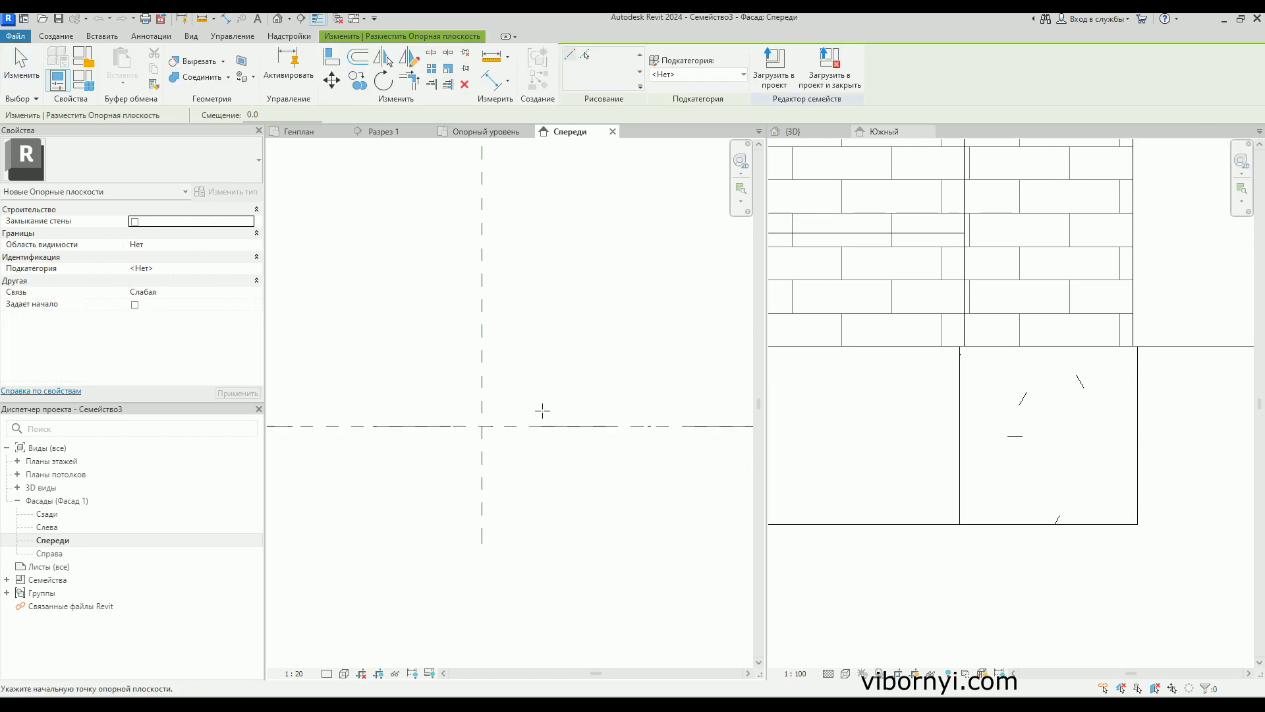
# - Add a vertical reference plane 130 to the right of the centre plane
pyautogui.click(540, 384)
pyautogui.click(541, 493)
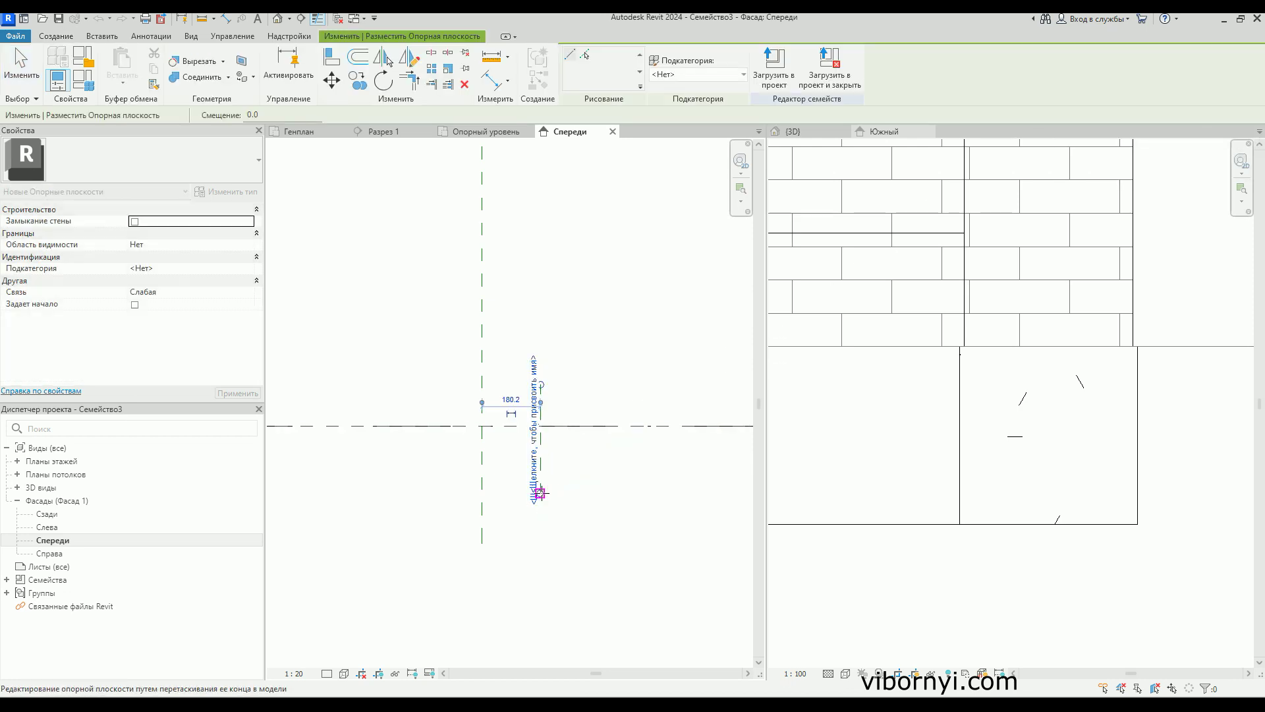
pyautogui.press('Escape')
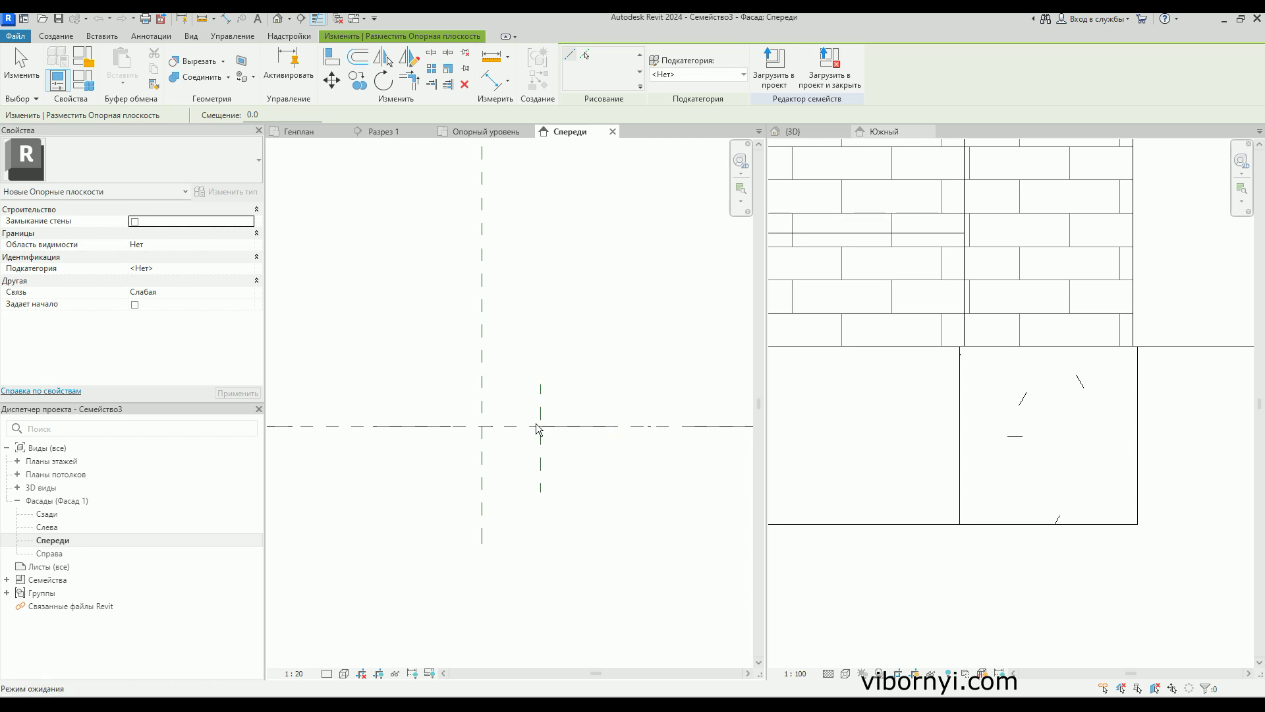
pyautogui.click(513, 399)
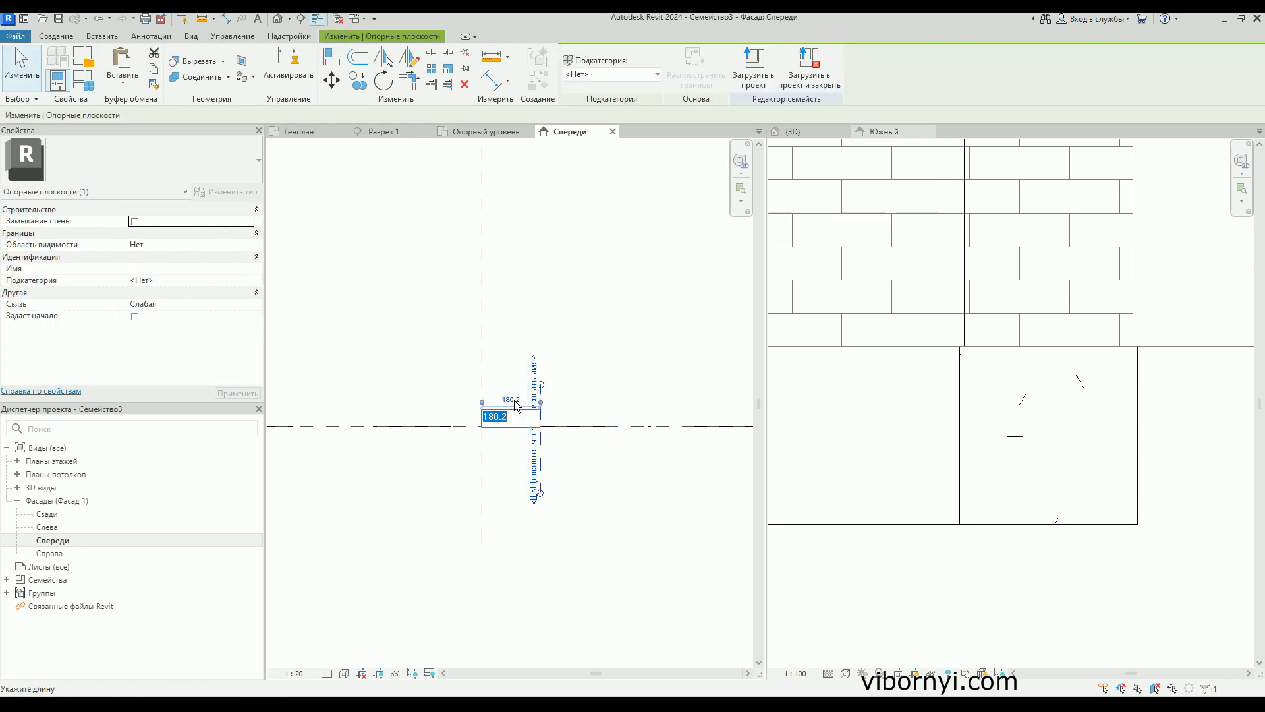
pyautogui.write('13')
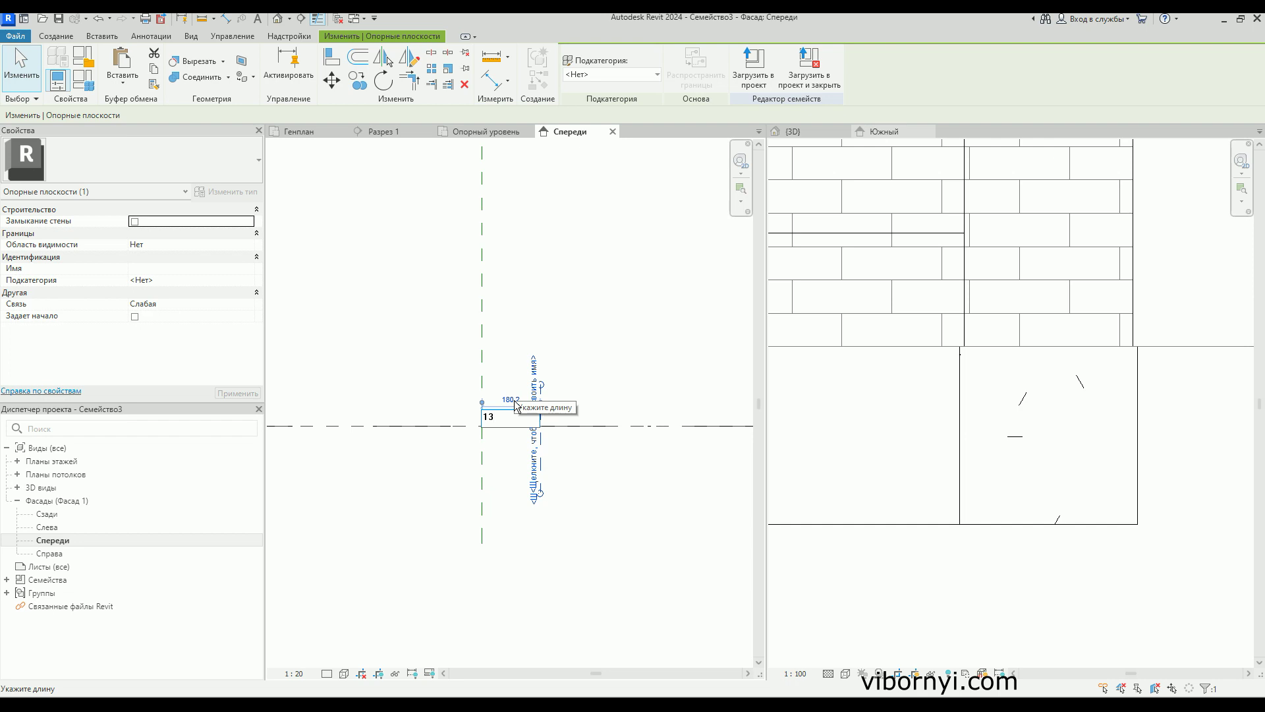
pyautogui.write('0')
pyautogui.press('Return')
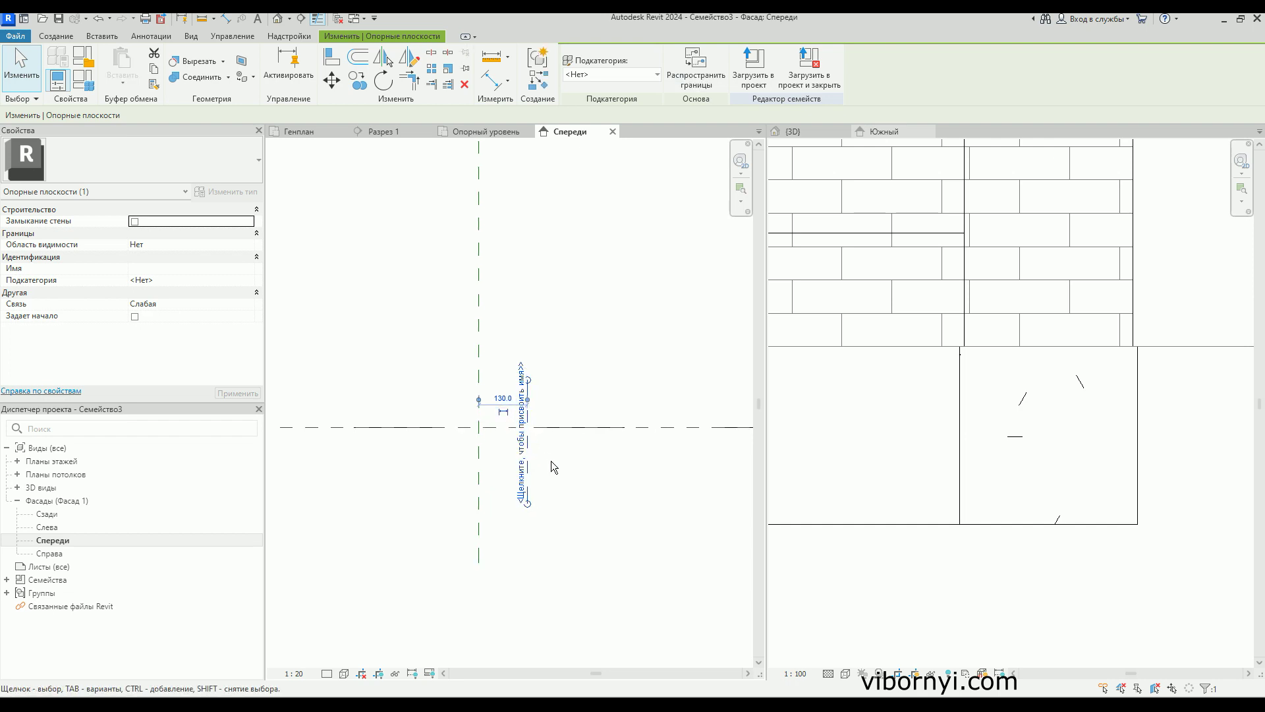
pyautogui.click(554, 467)
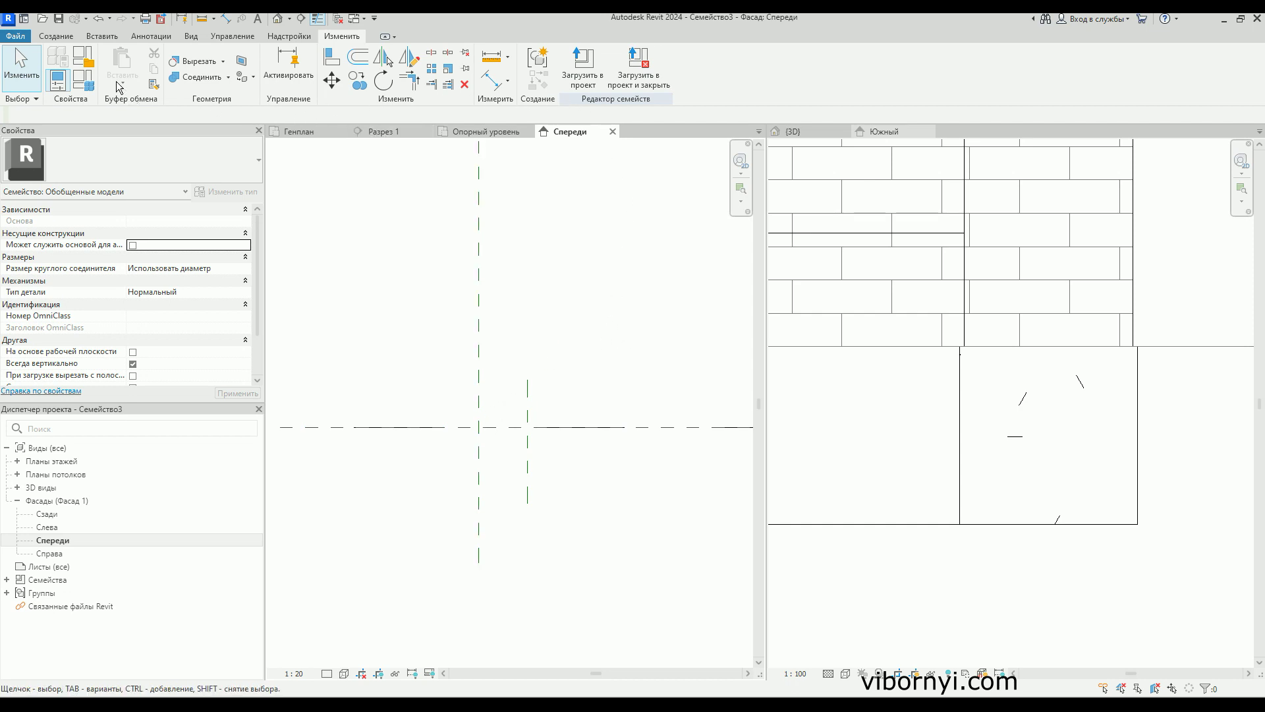
pyautogui.click(56, 36)
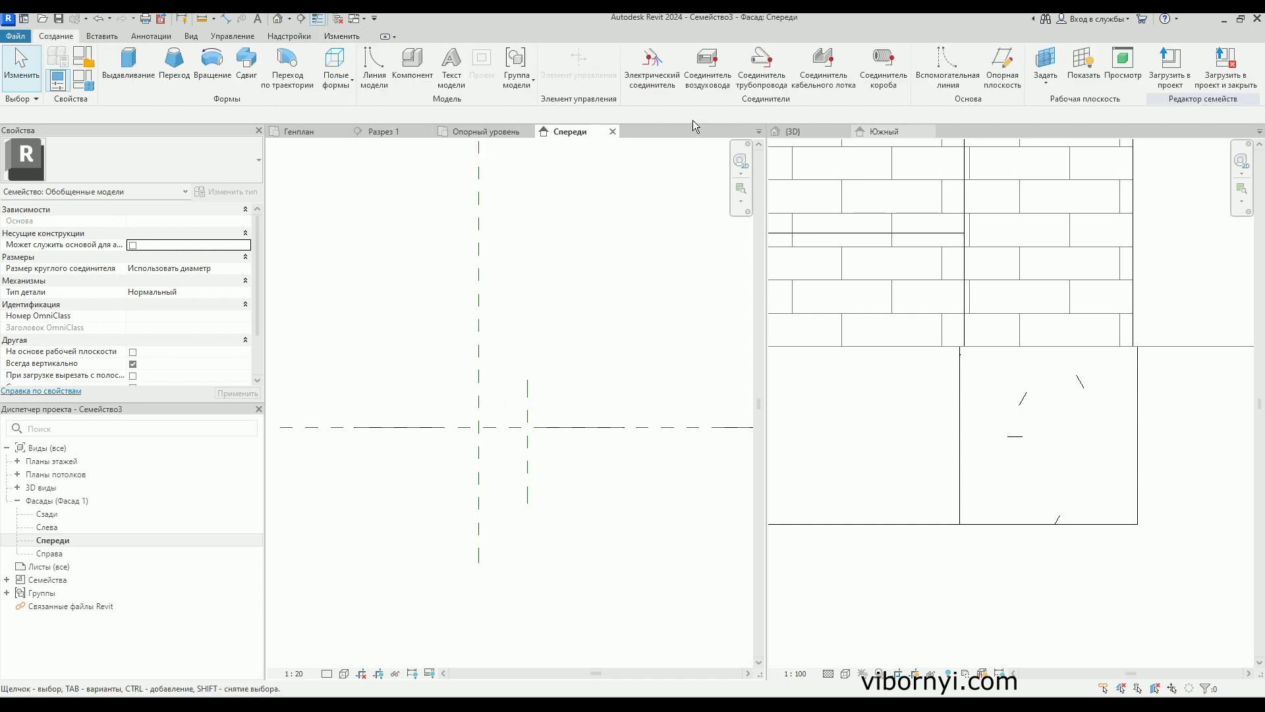
# - Keep Center (Front/Back) as the active work plane
pyautogui.click(1046, 78)
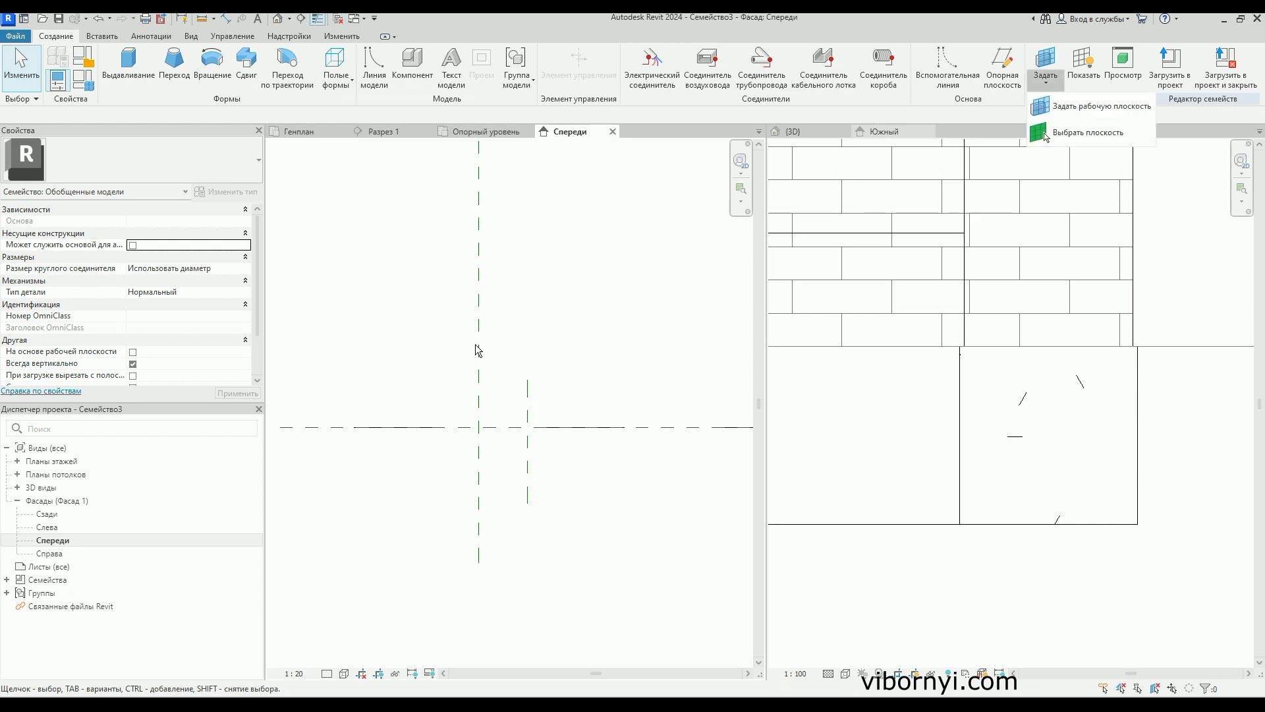
pyautogui.click(1094, 106)
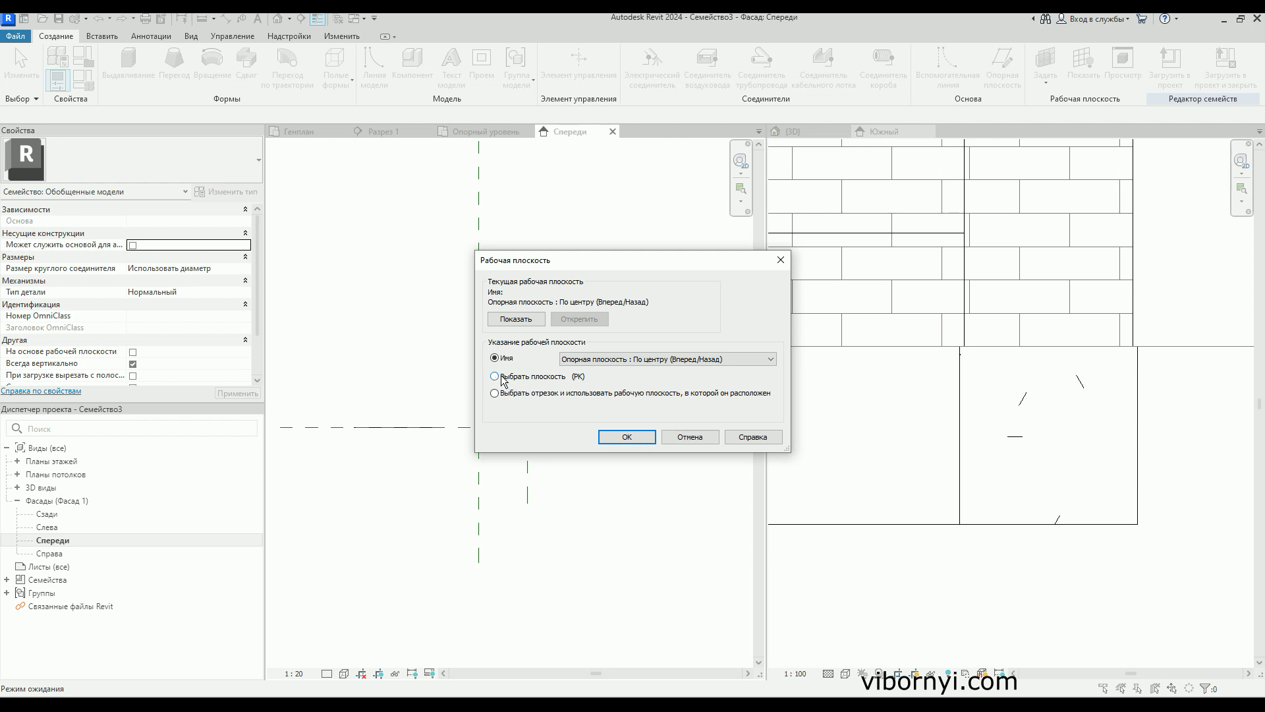
pyautogui.click(625, 439)
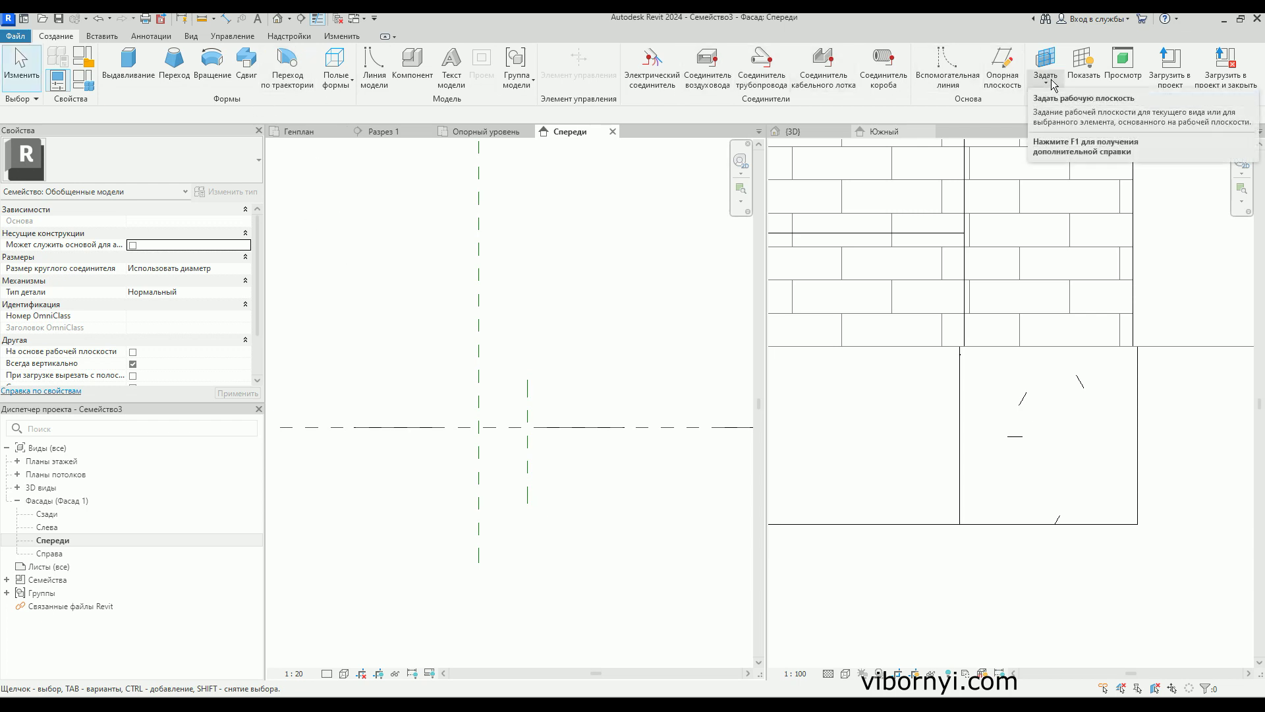
pyautogui.moveTo(1045, 66)
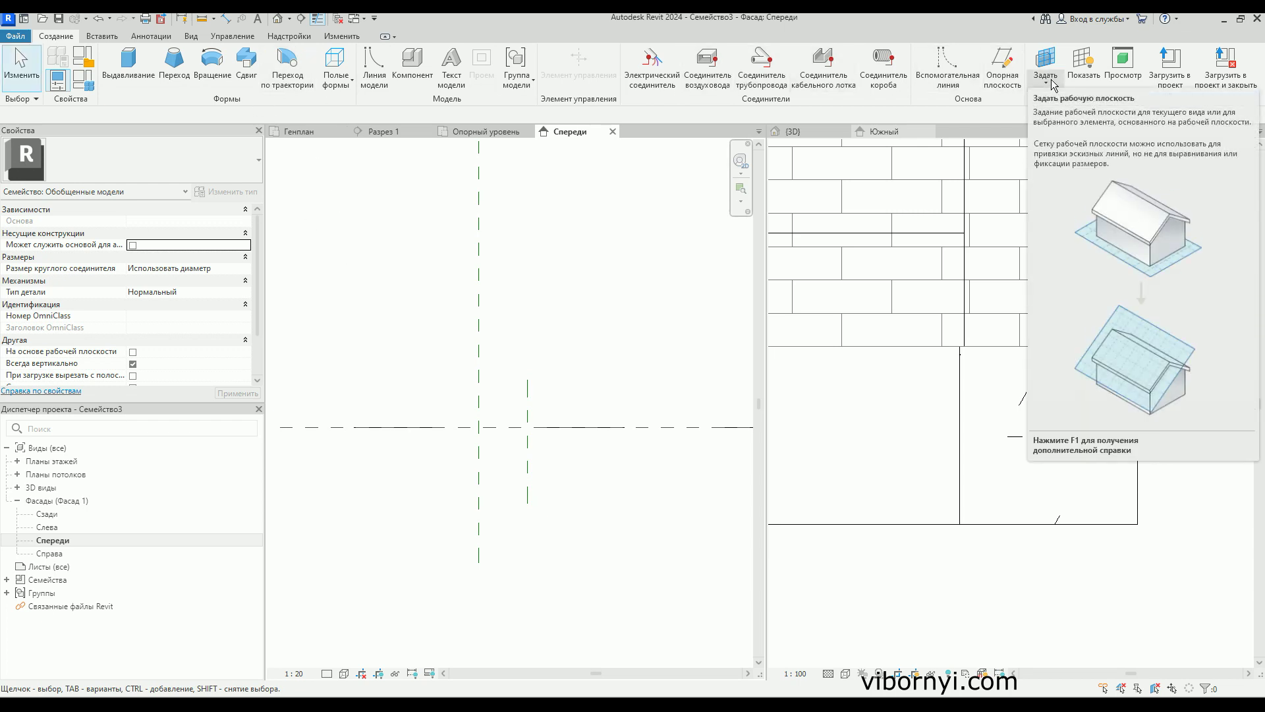
pyautogui.click(1047, 82)
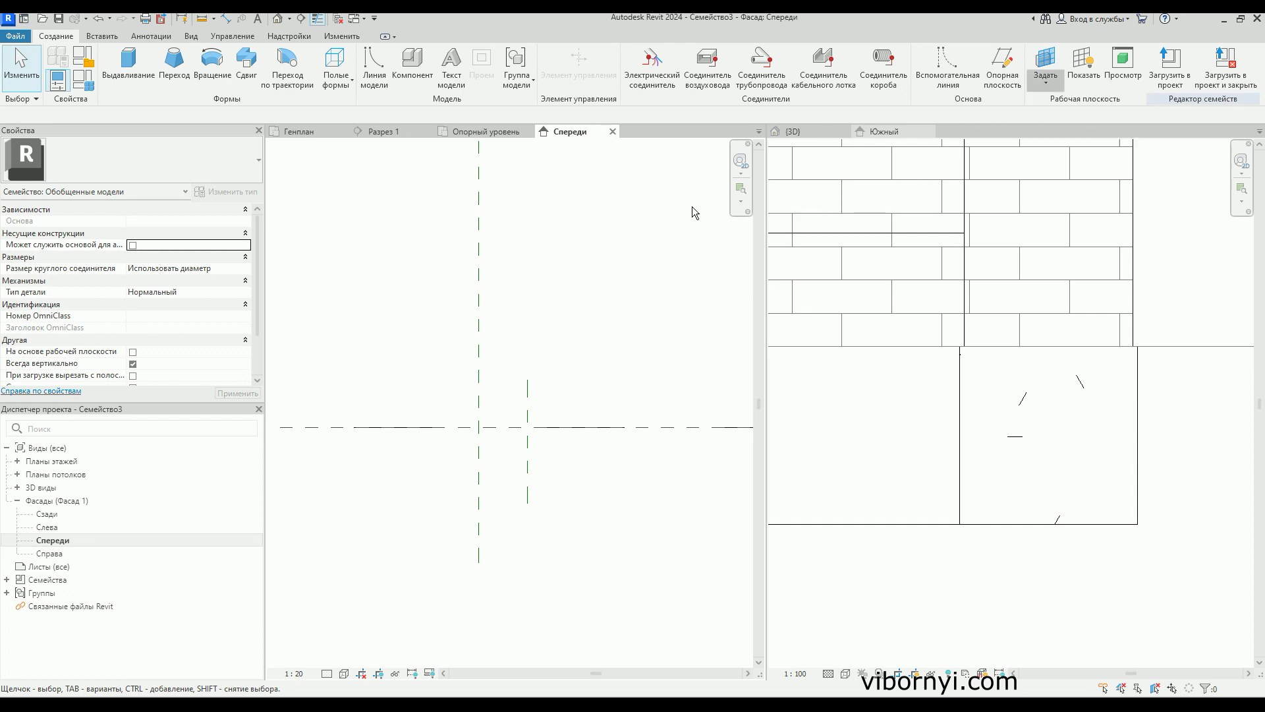
# - Add a horizontal reference plane 30 above the reference level
pyautogui.click(1002, 66)
pyautogui.click(480, 389)
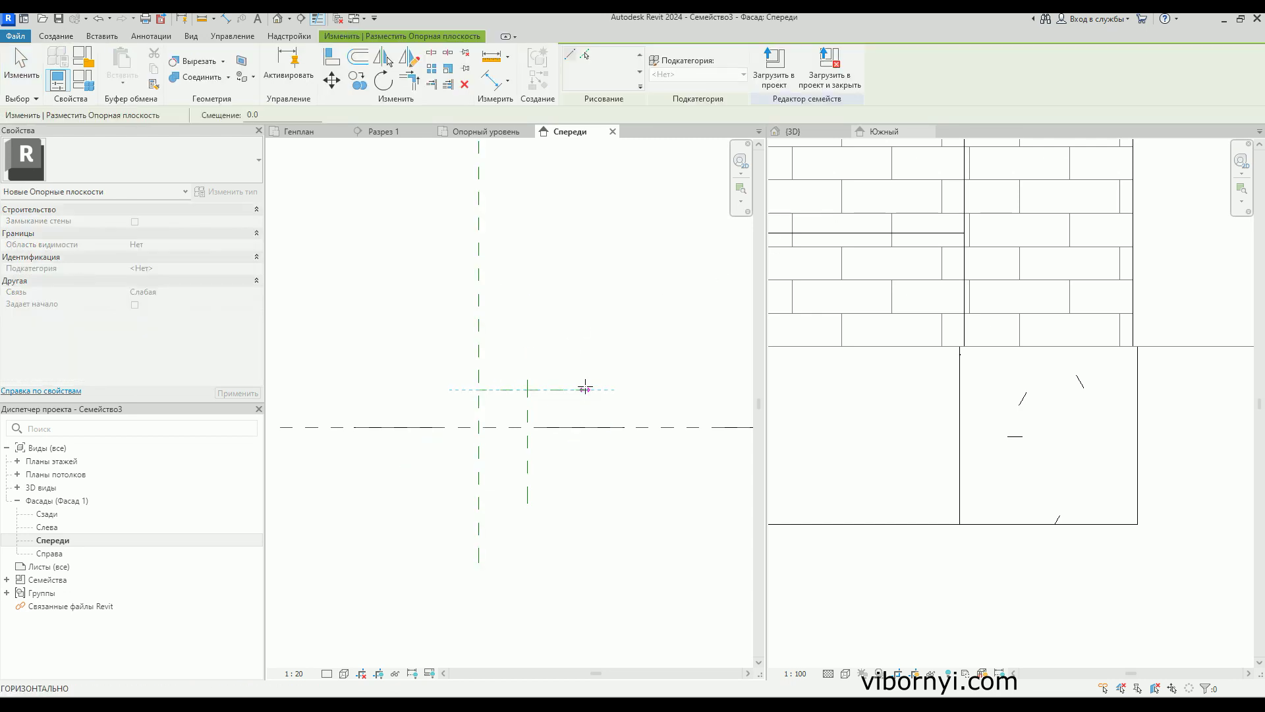
pyautogui.click(583, 389)
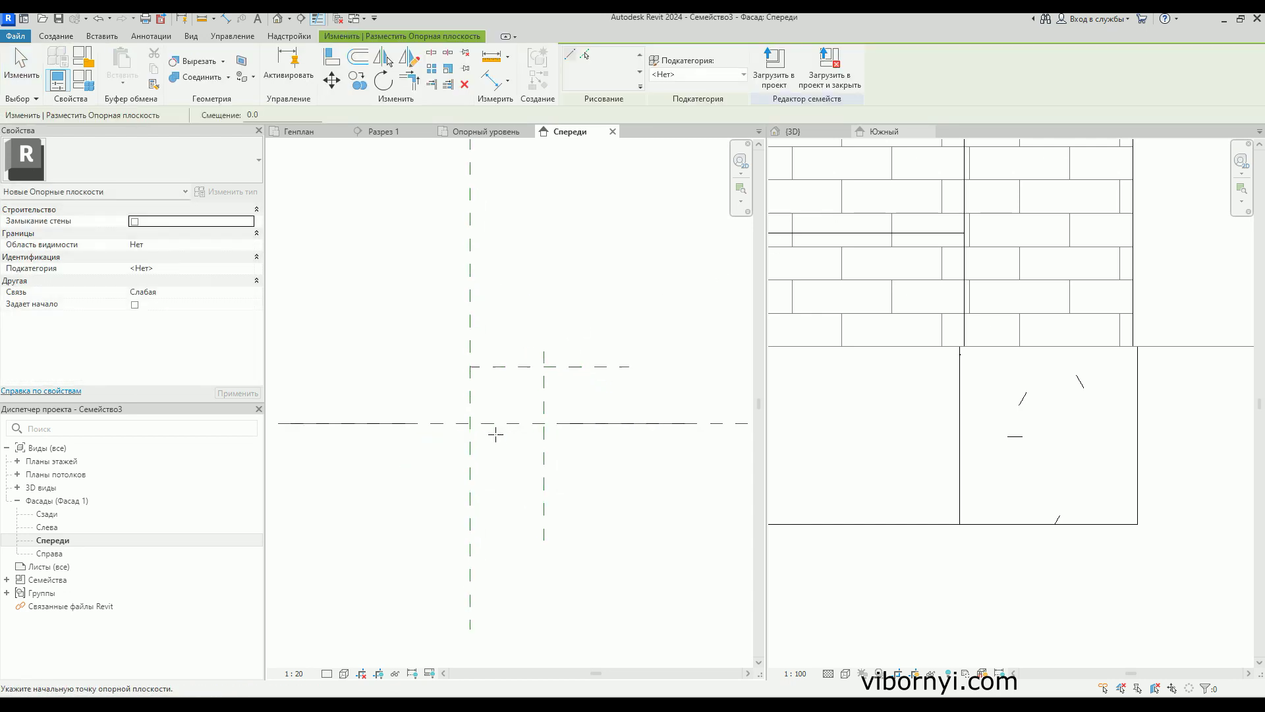
pyautogui.press('Escape')
pyautogui.press('Escape')
pyautogui.click(506, 367)
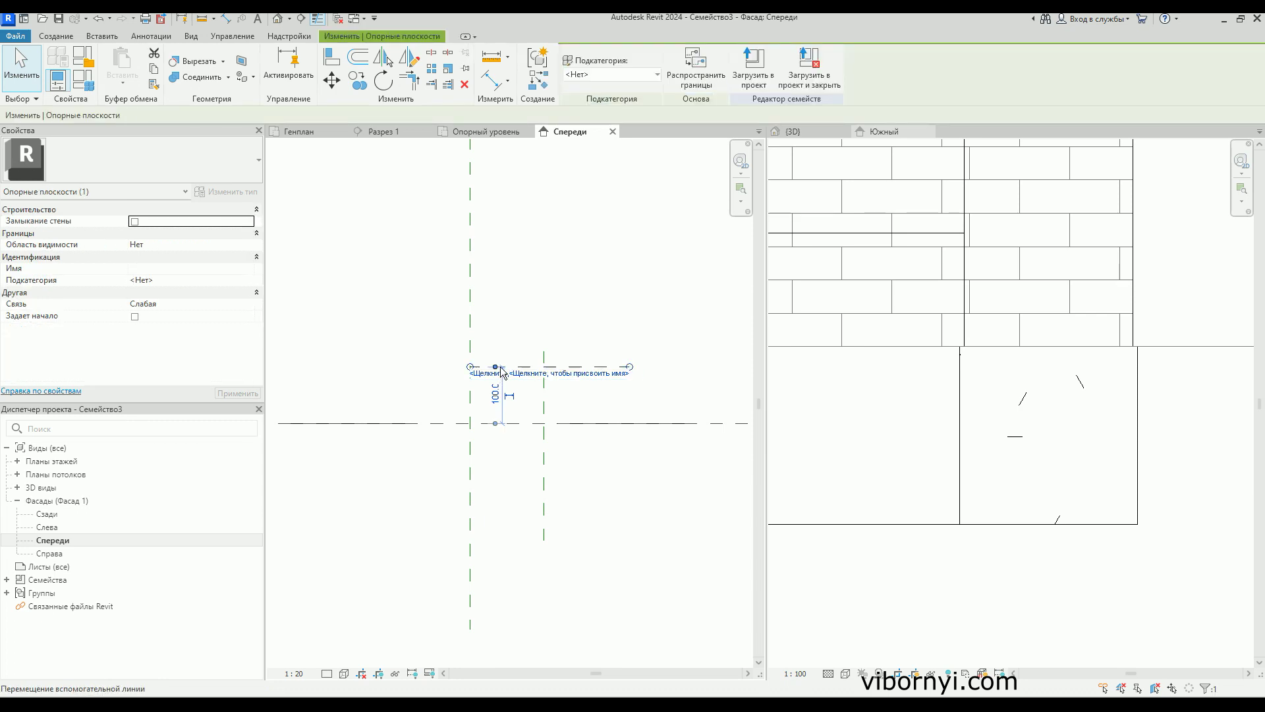
pyautogui.click(496, 396)
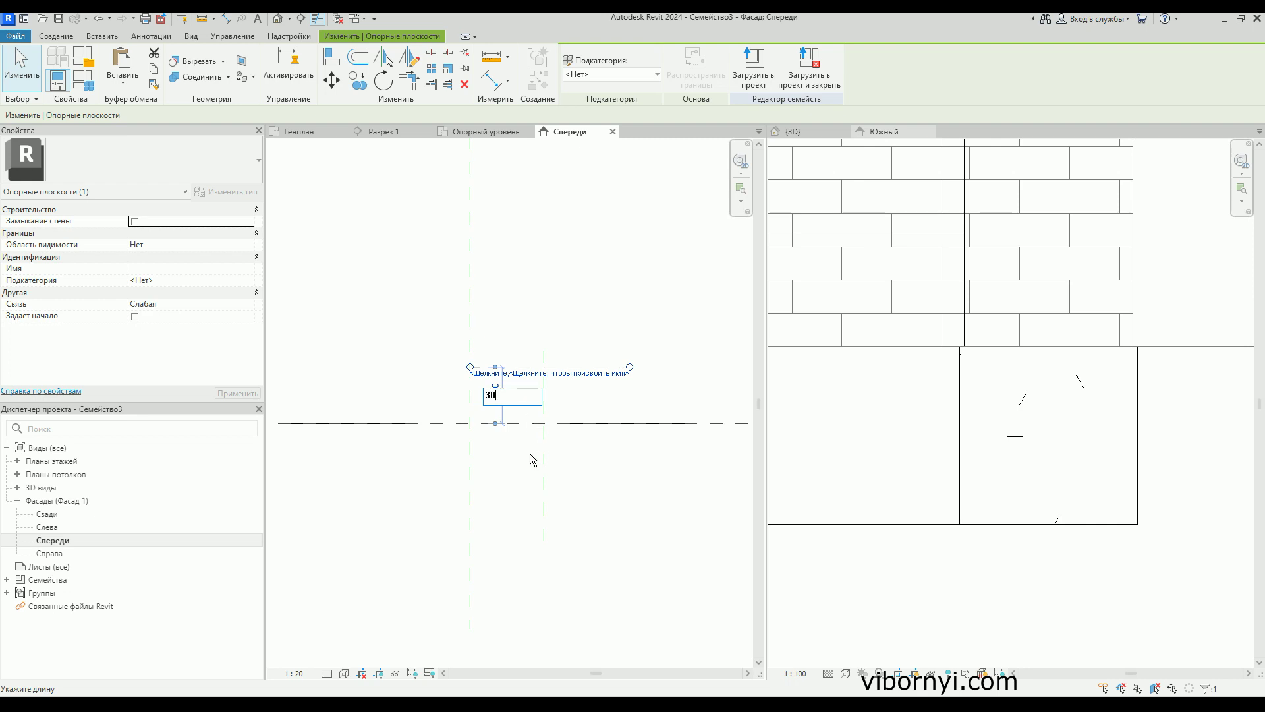
pyautogui.press('Return')
pyautogui.press('Escape')
pyautogui.scroll(3, 511, 452)
pyautogui.moveTo(515, 449); pyautogui.dragTo(452, 418, button='middle')
pyautogui.scroll(2, 433, 386)
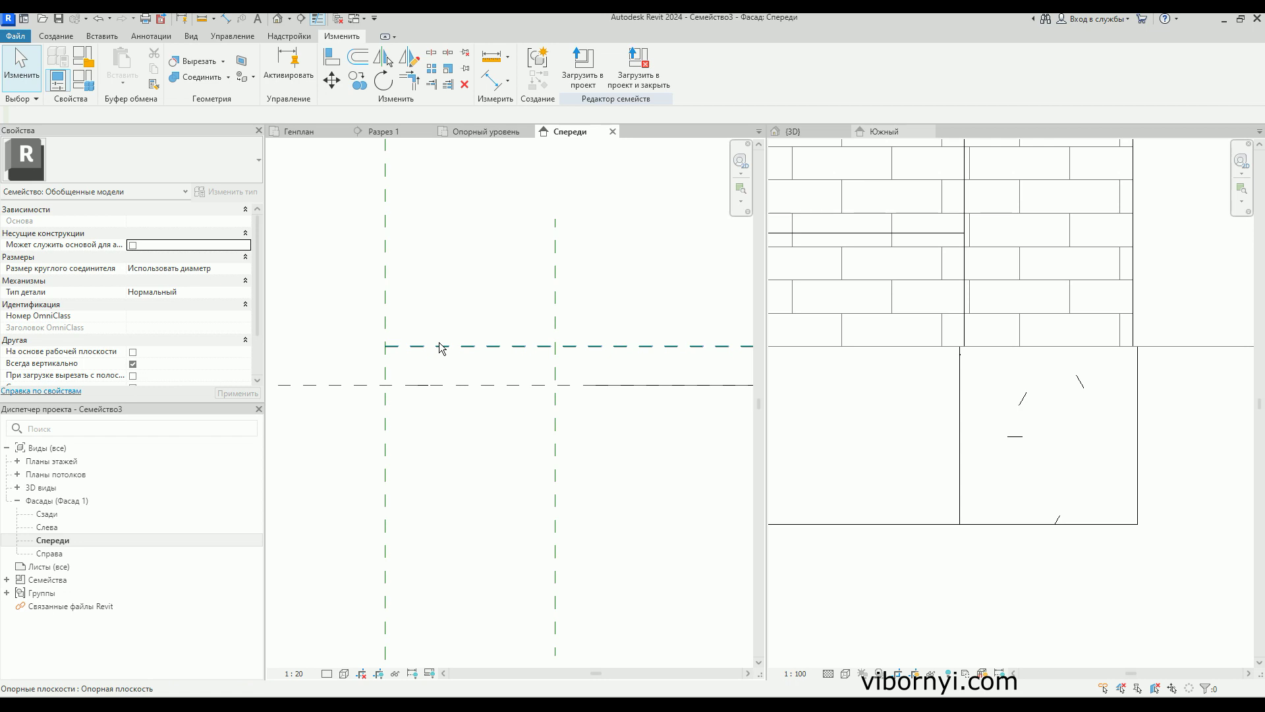
# - Check the 130 pillar-base dimension in Разрез 1, then show the family's Опорный уровень plan
pyautogui.click(382, 131)
pyautogui.scroll(-2, 494, 432)
pyautogui.scroll(2, 469, 377)
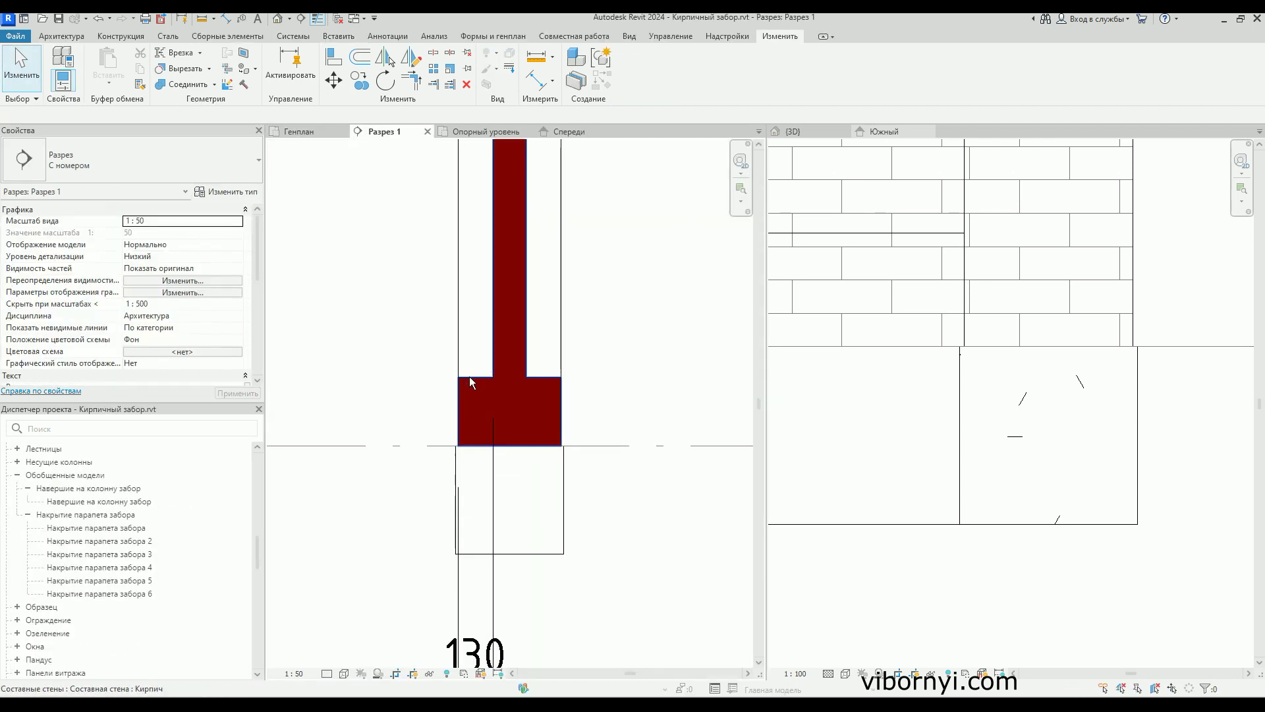
pyautogui.scroll(2, 469, 377)
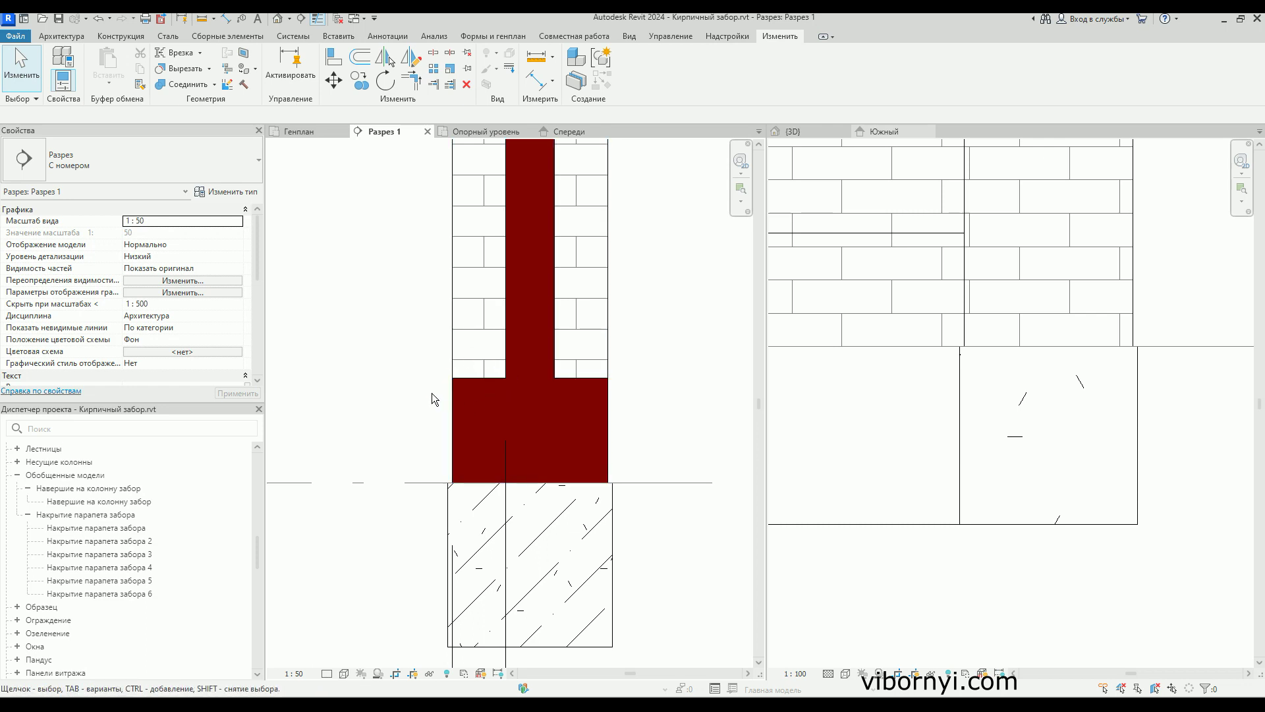
pyautogui.scroll(-2, 484, 466)
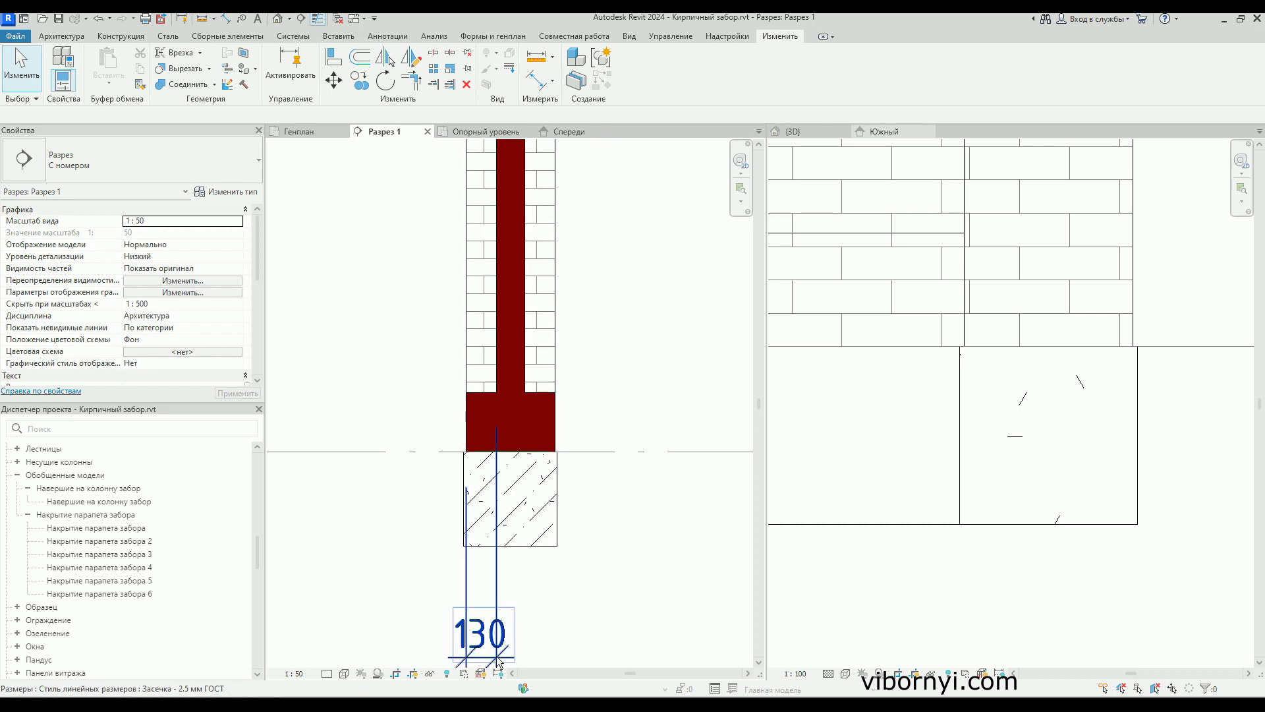
pyautogui.scroll(1, 478, 631)
pyautogui.moveTo(478, 631); pyautogui.dragTo(465, 535, button='middle')
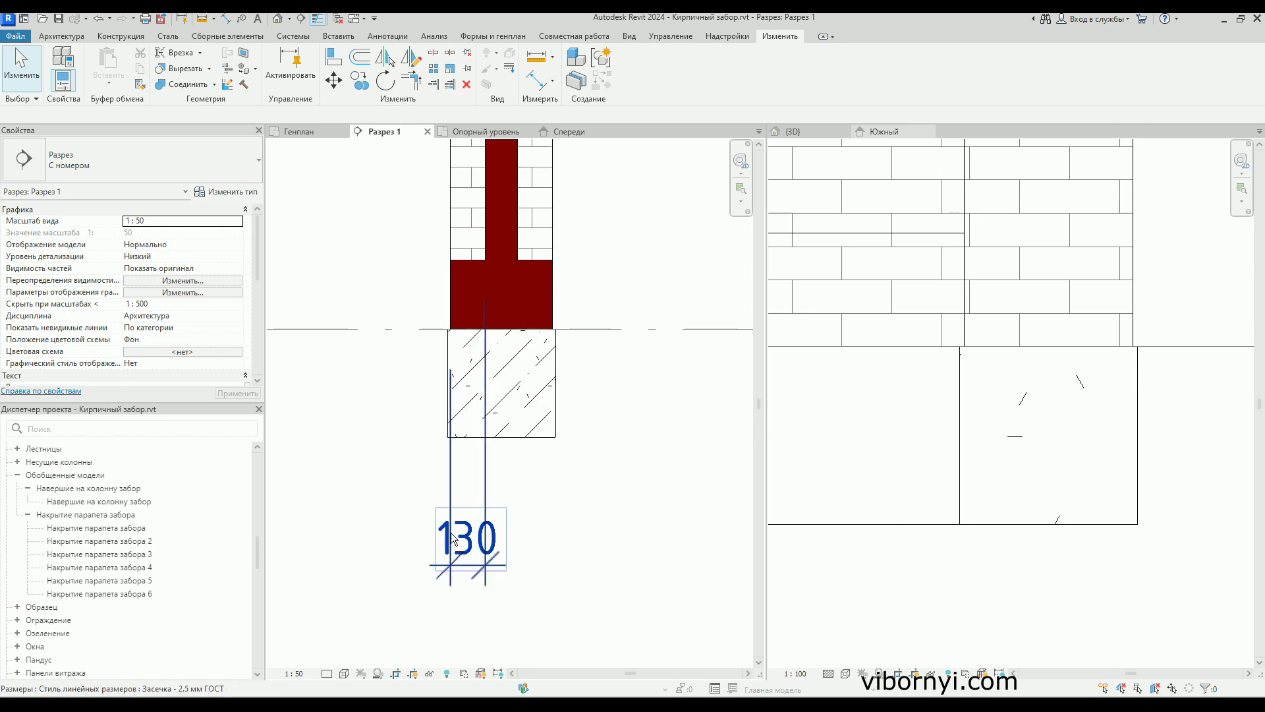
pyautogui.click(494, 134)
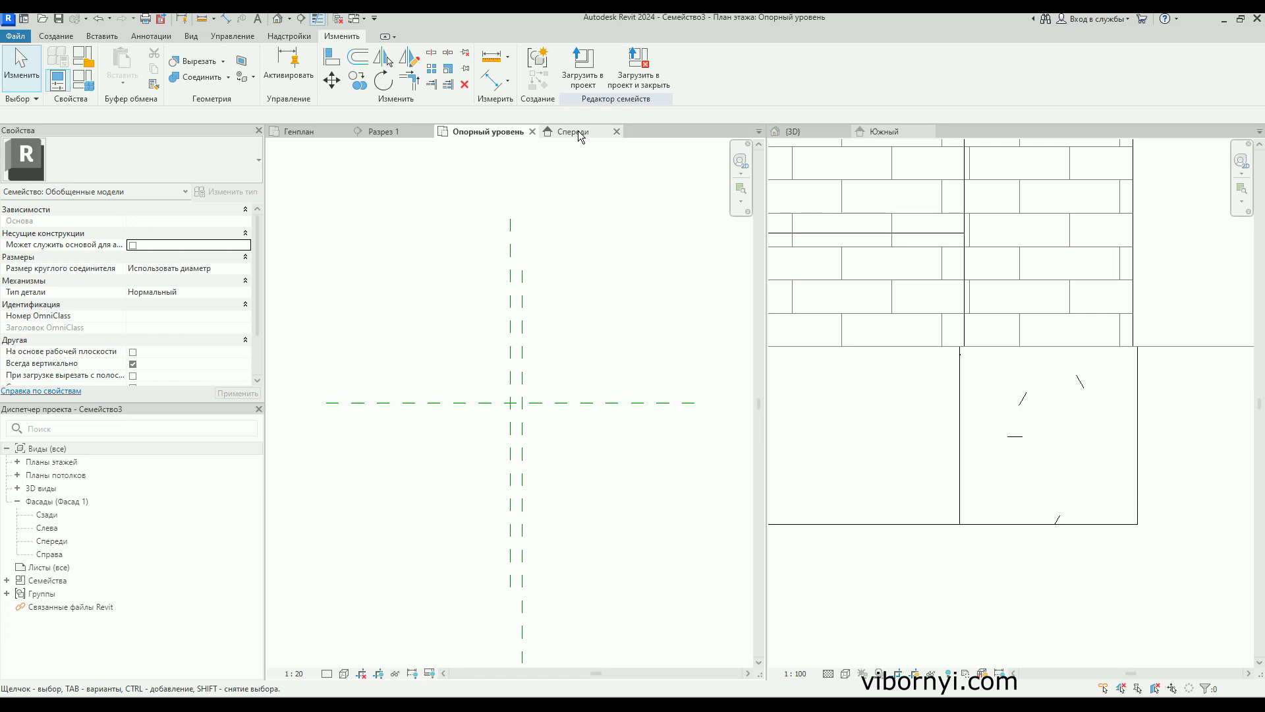
# - Return to the Спереди elevation and start an extrusion
pyautogui.click(575, 132)
pyautogui.moveTo(474, 363); pyautogui.dragTo(534, 372, button='middle')
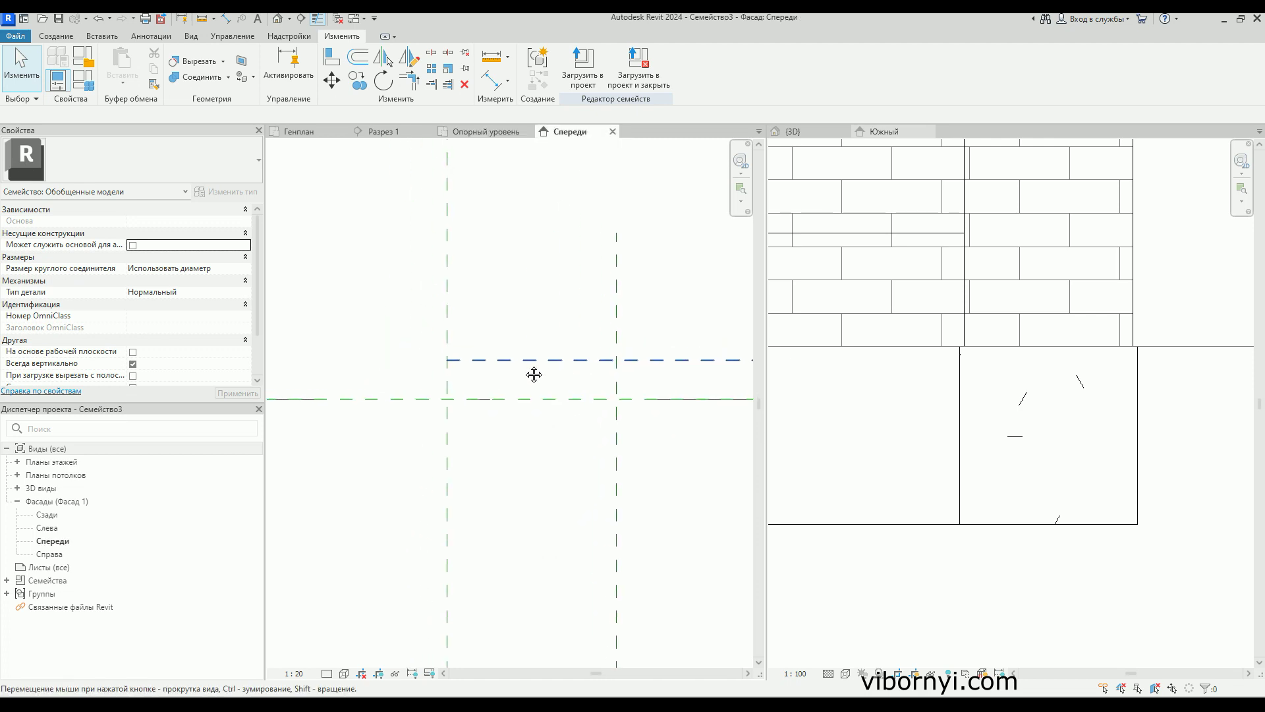
pyautogui.scroll(1, 561, 373)
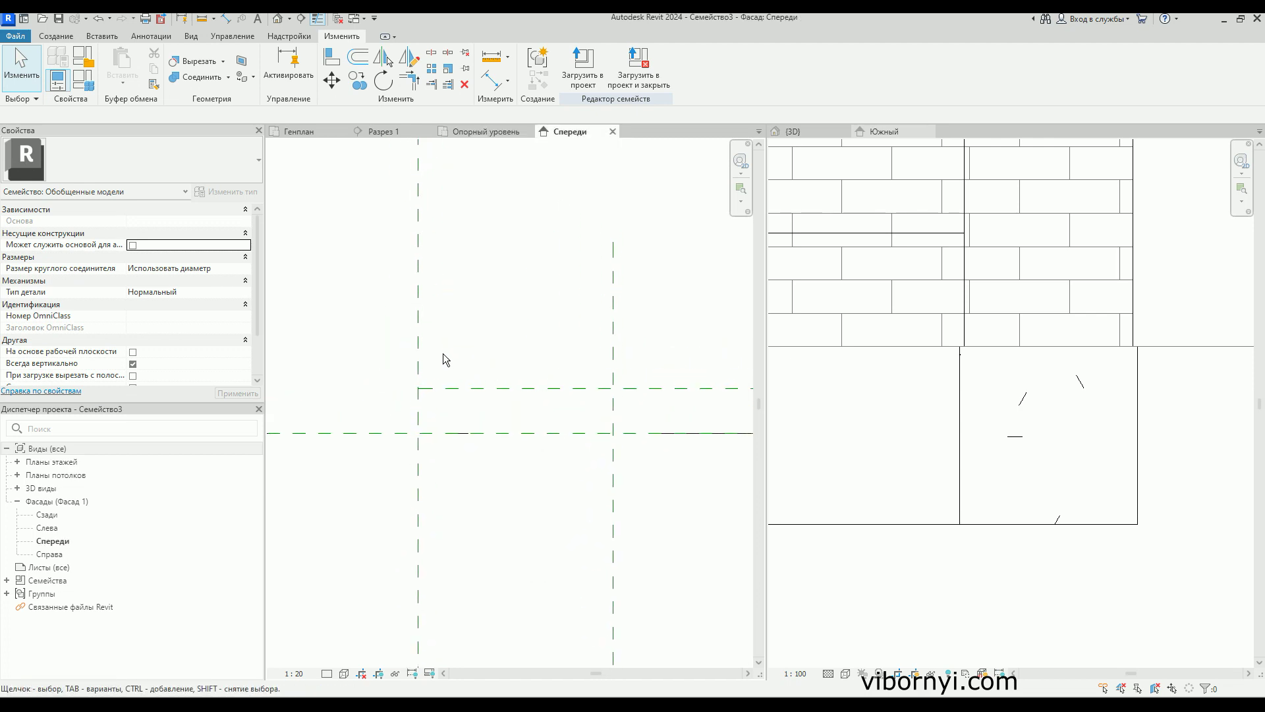
pyautogui.click(66, 37)
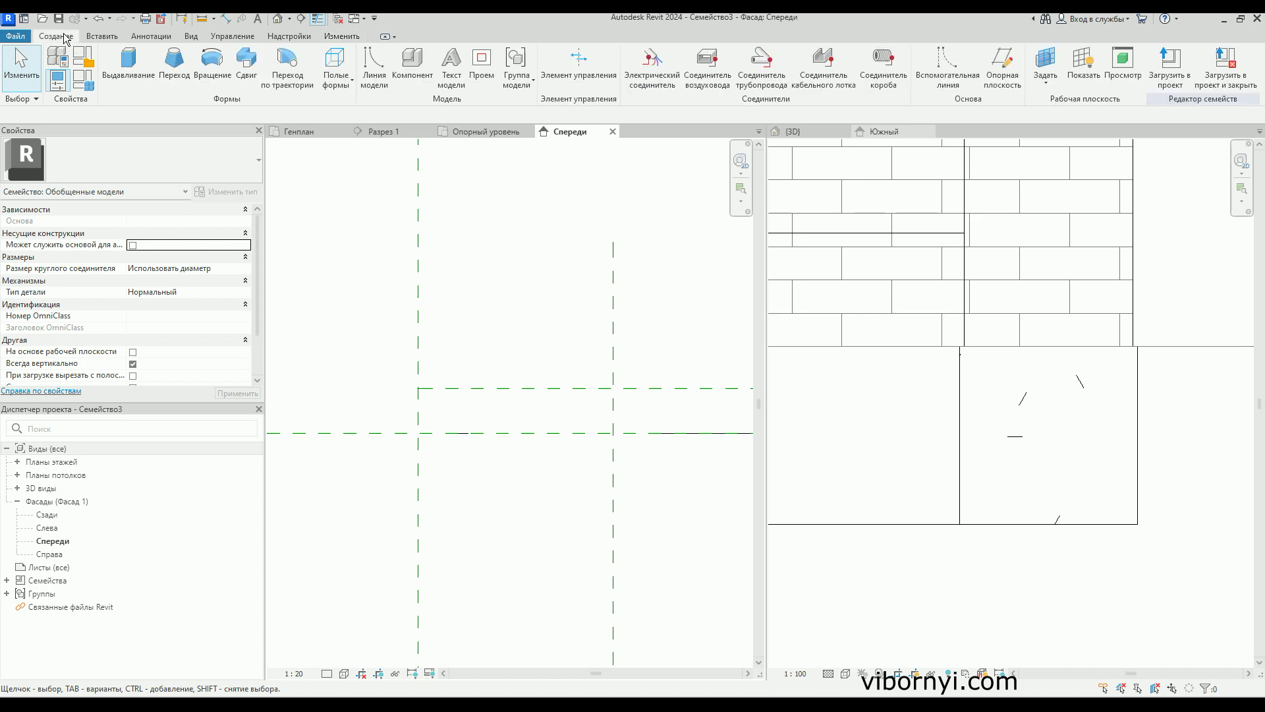
pyautogui.click(128, 74)
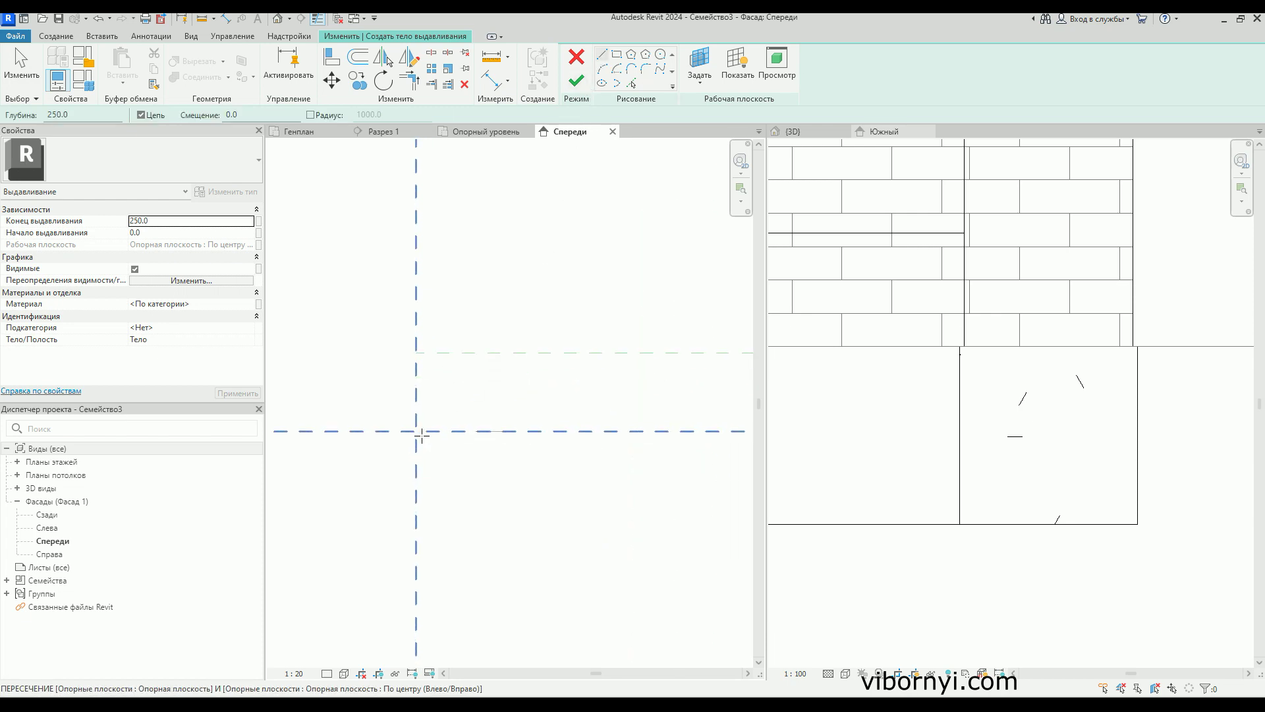
# - Sketch a sloped line between the two reference-plane intersections
pyautogui.scroll(-2, 452, 354)
pyautogui.scroll(2, 443, 351)
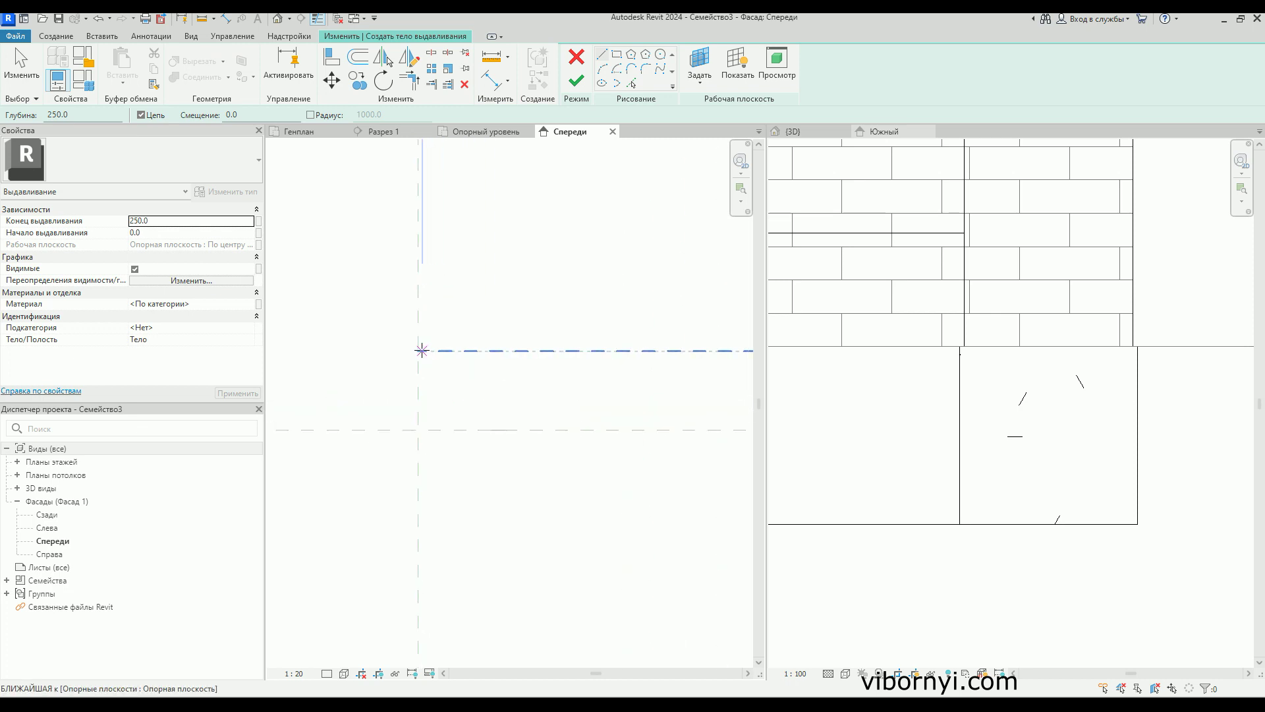
pyautogui.scroll(2, 418, 333)
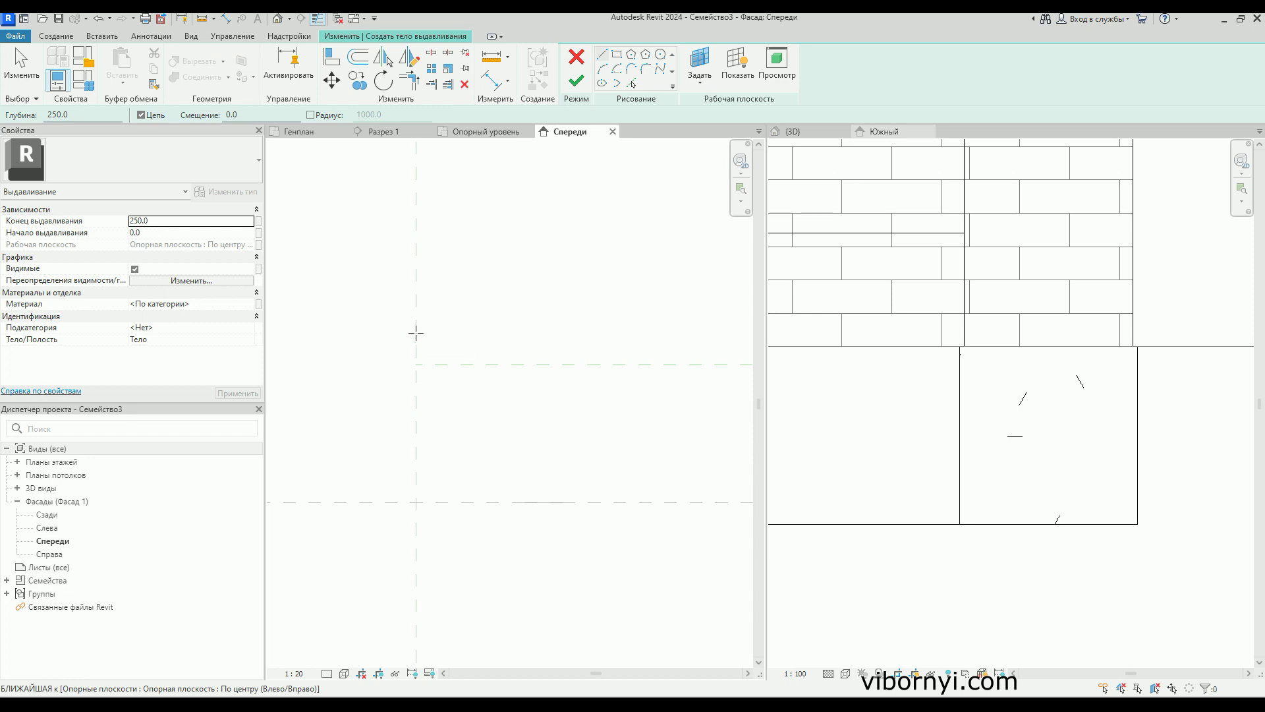
pyautogui.click(416, 332)
pyautogui.scroll(-4, 443, 376)
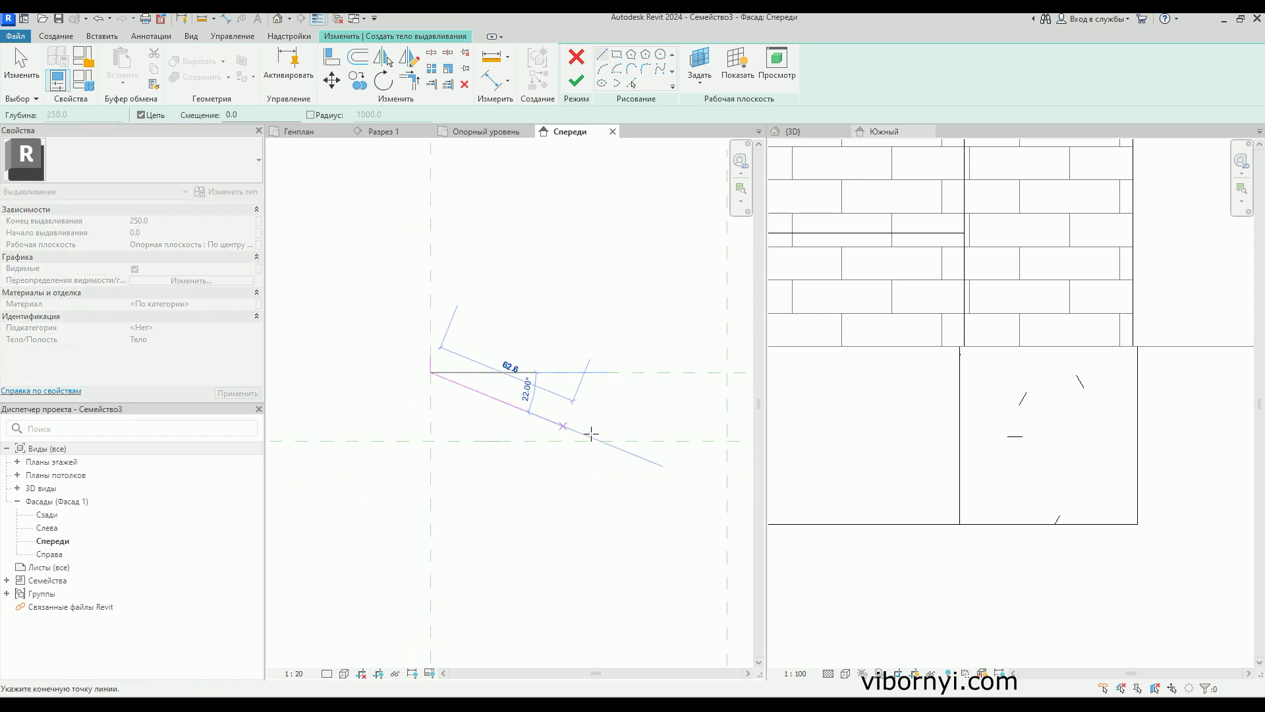
pyautogui.scroll(-2, 613, 402)
pyautogui.click(699, 431)
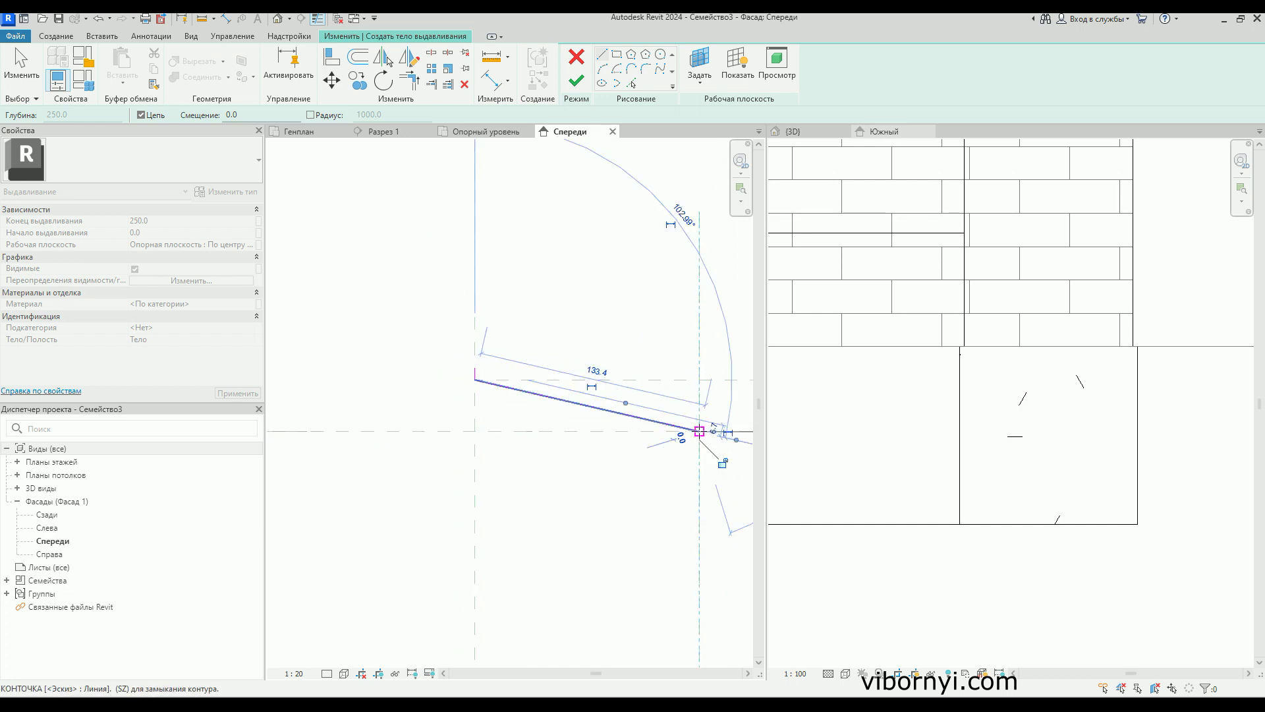
# - Sketch a vertical line down from the sloped line's end and a short 45° diagonal
pyautogui.scroll(-2, 669, 422)
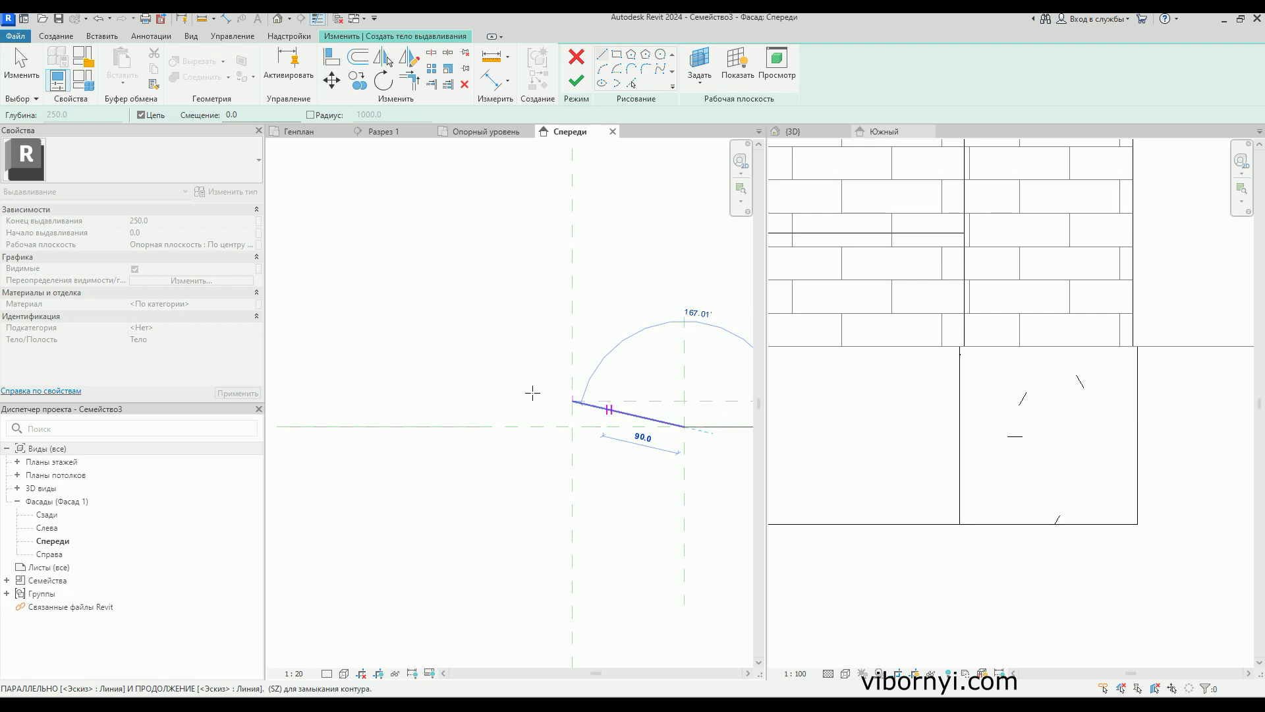
pyautogui.scroll(1, 611, 418)
pyautogui.scroll(1, 565, 388)
pyautogui.scroll(2, 565, 388)
pyautogui.scroll(2, 537, 375)
pyautogui.click(526, 355)
pyautogui.scroll(2, 533, 361)
pyautogui.scroll(2, 532, 361)
pyautogui.scroll(2, 532, 361)
pyautogui.scroll(2, 533, 359)
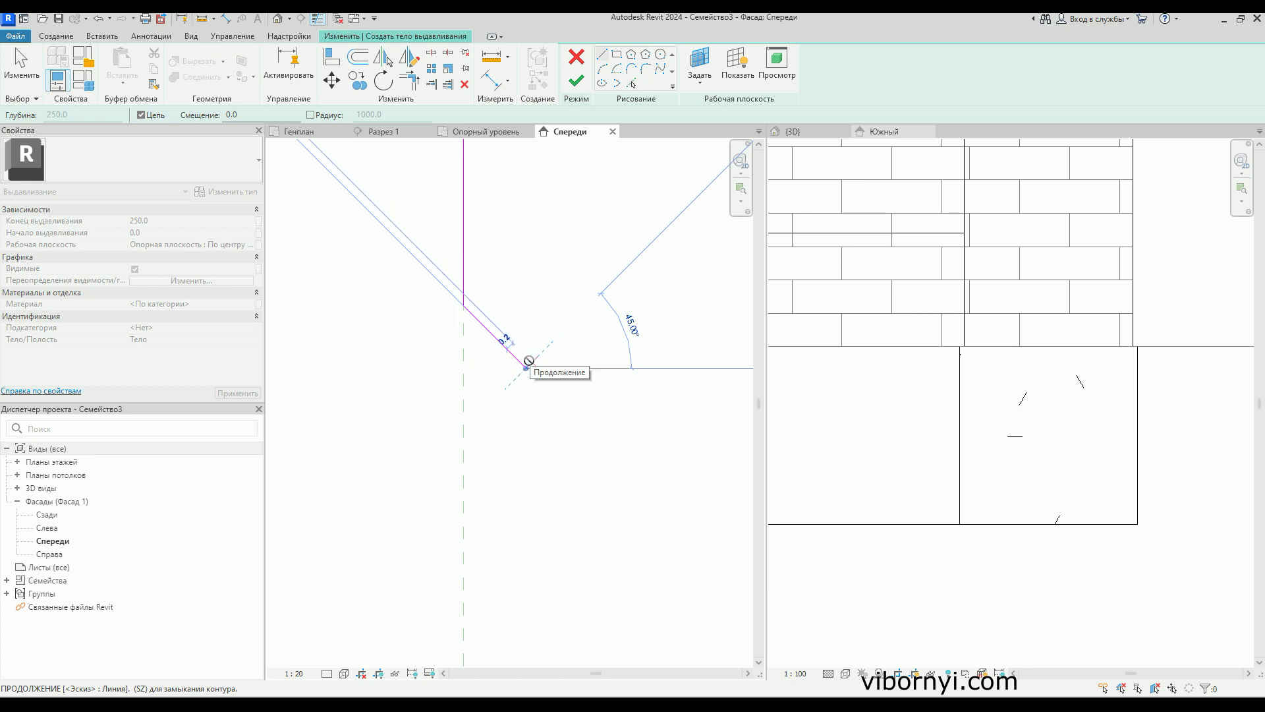
pyautogui.click(535, 357)
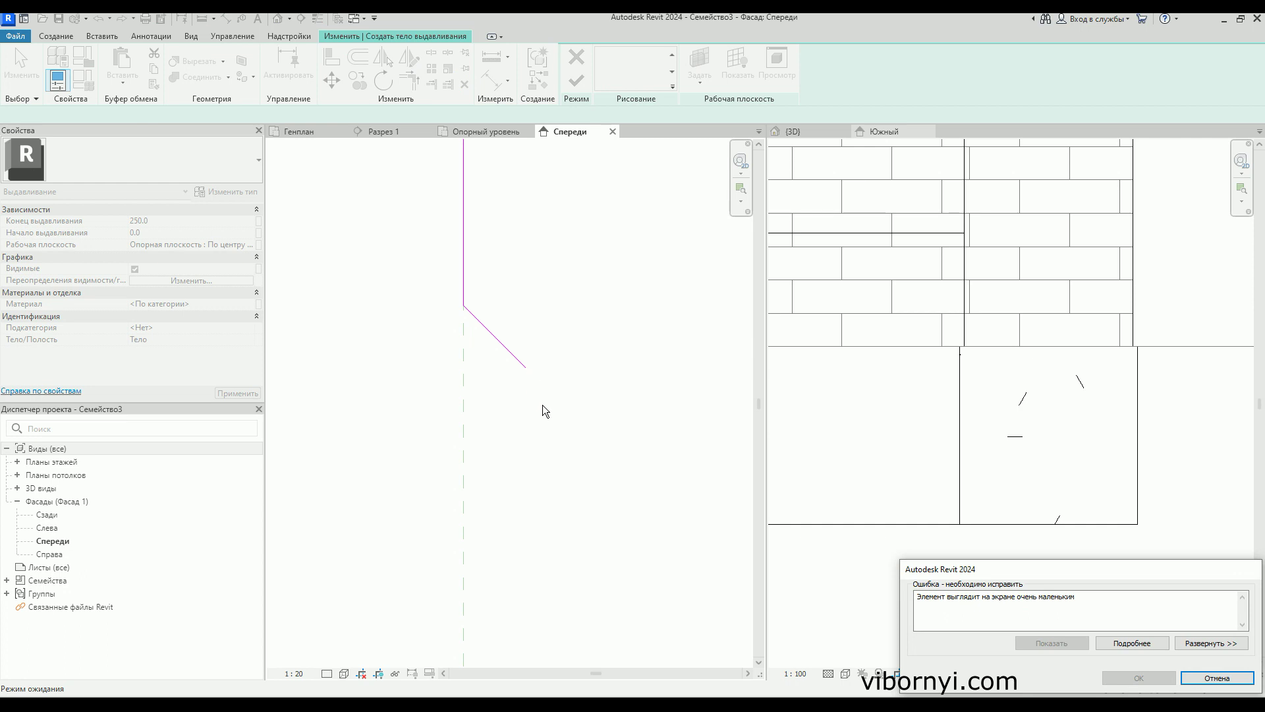
# - Dismiss the too-small warning and sketch a perpendicular segment from the diagonal's end
pyautogui.click(1214, 678)
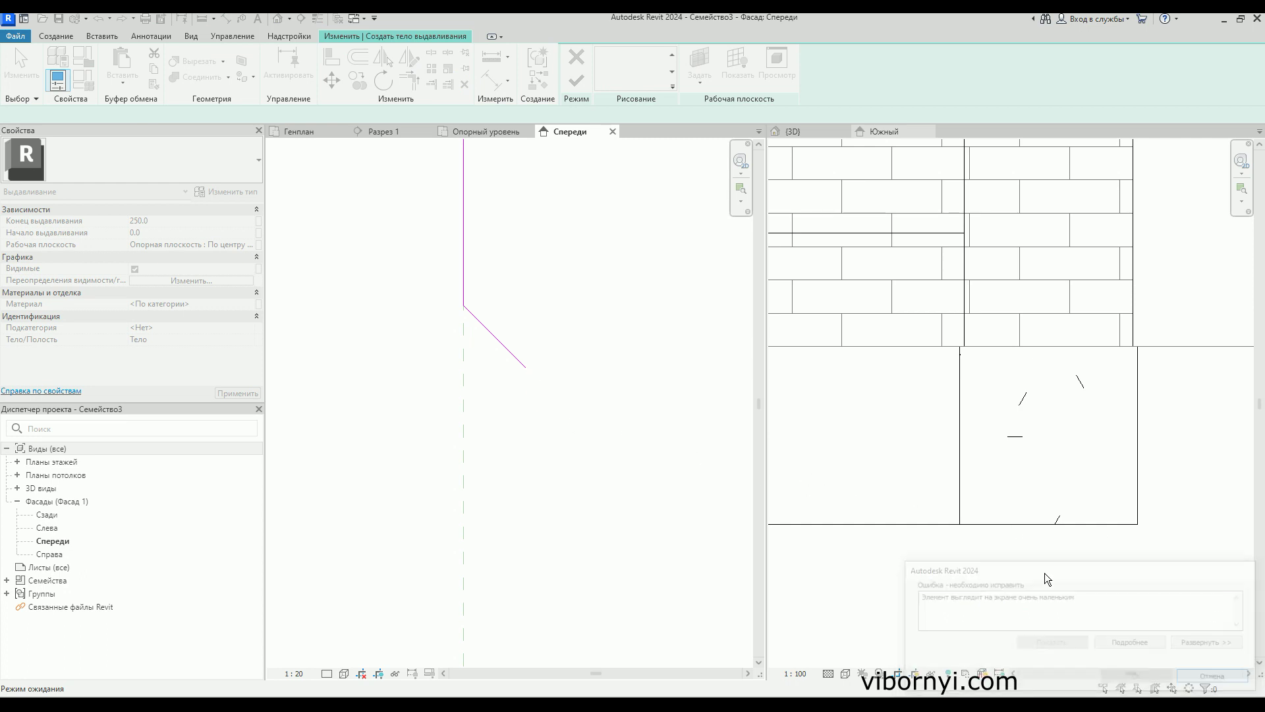
pyautogui.click(523, 362)
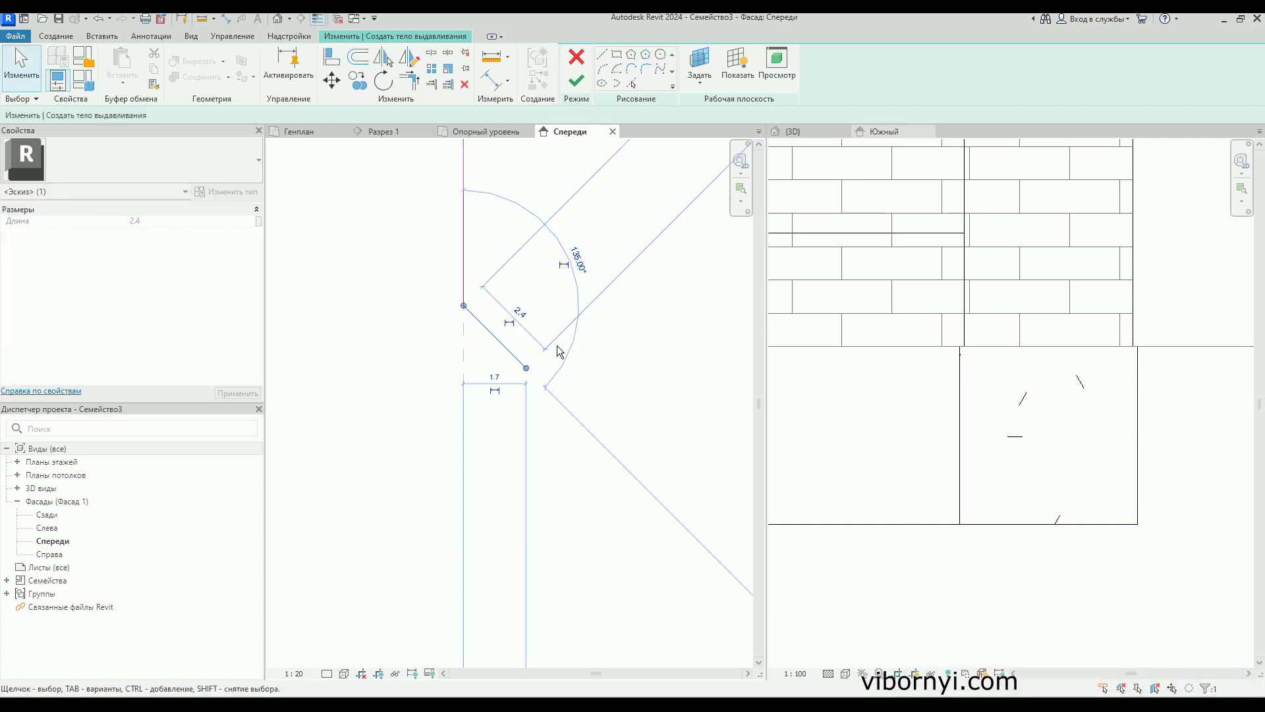
pyautogui.click(602, 56)
pyautogui.click(526, 368)
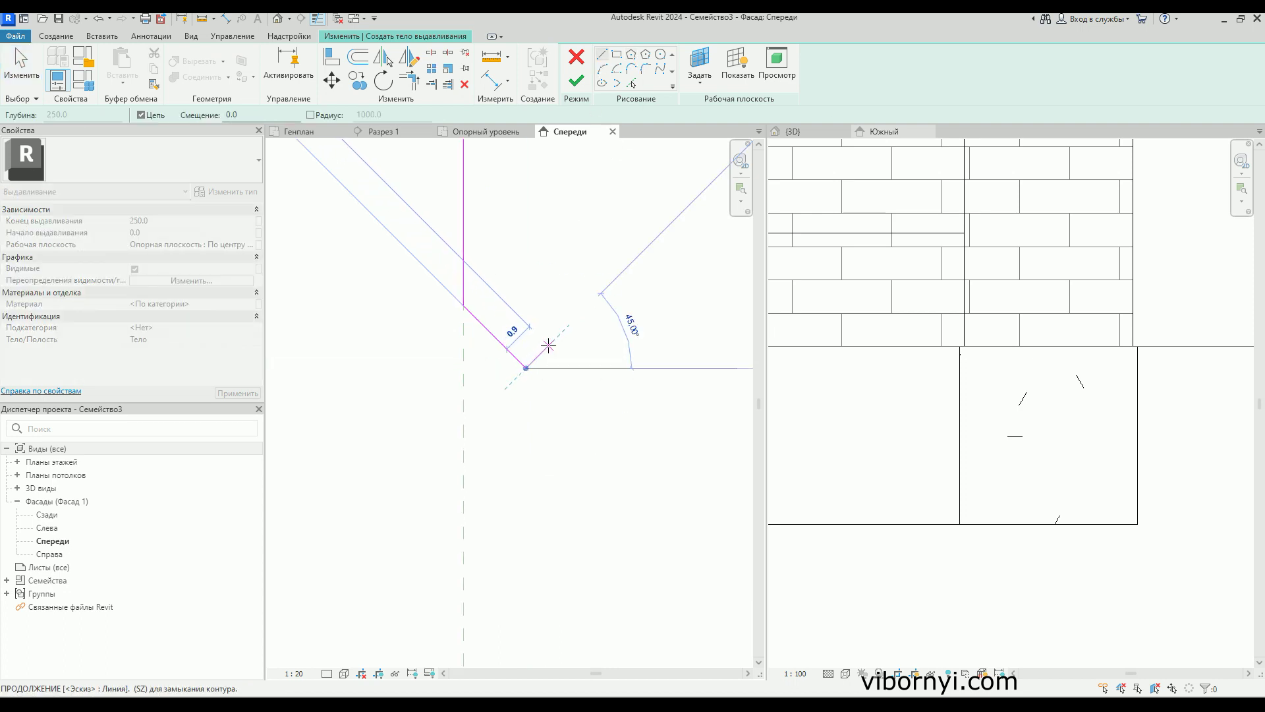
pyautogui.click(548, 345)
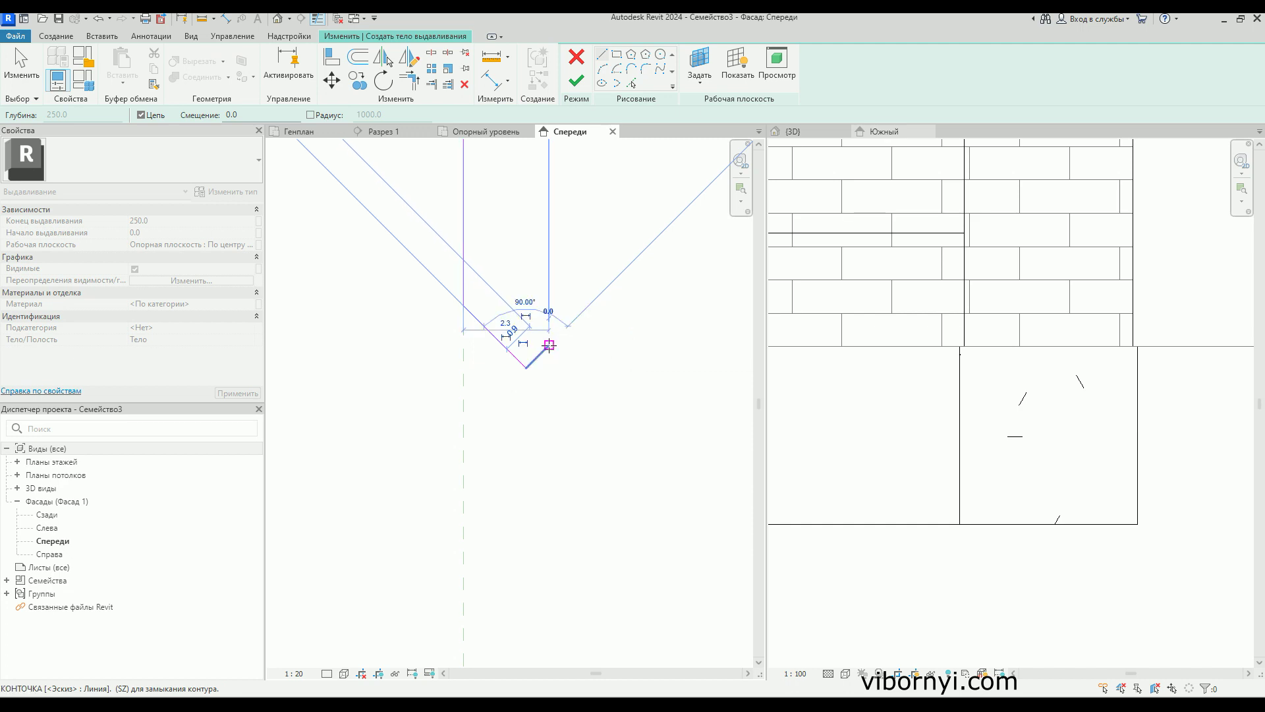
pyautogui.scroll(3, 529, 287)
pyautogui.click(528, 288)
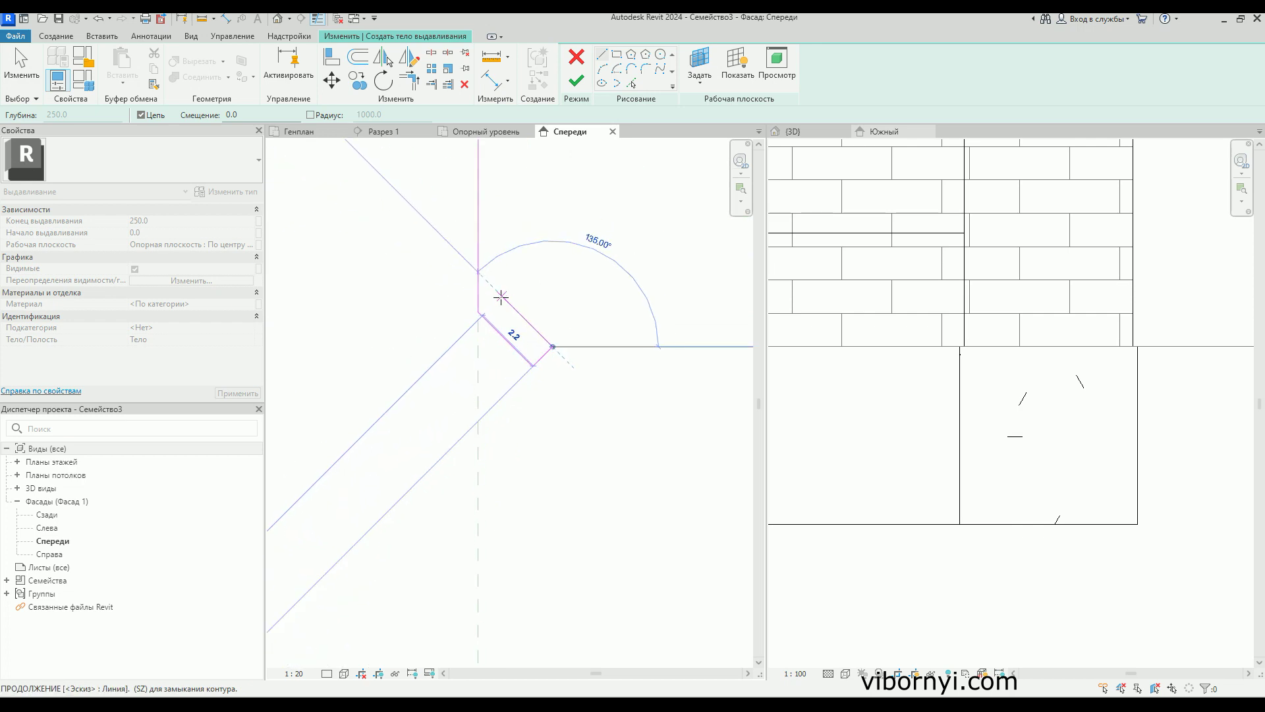
pyautogui.press('Escape')
pyautogui.press('Escape')
pyautogui.press('Escape')
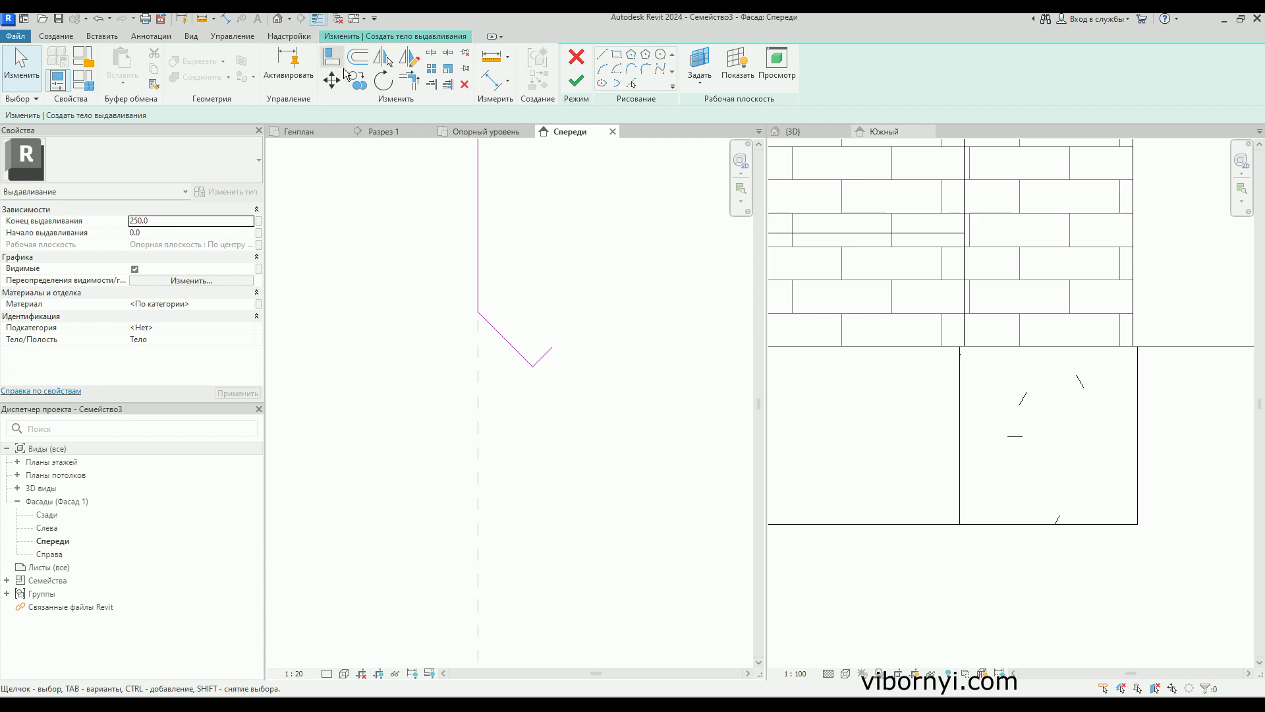
# - Make 0.1 offset copies of the diagonal and vertical sketch lines
pyautogui.click(357, 58)
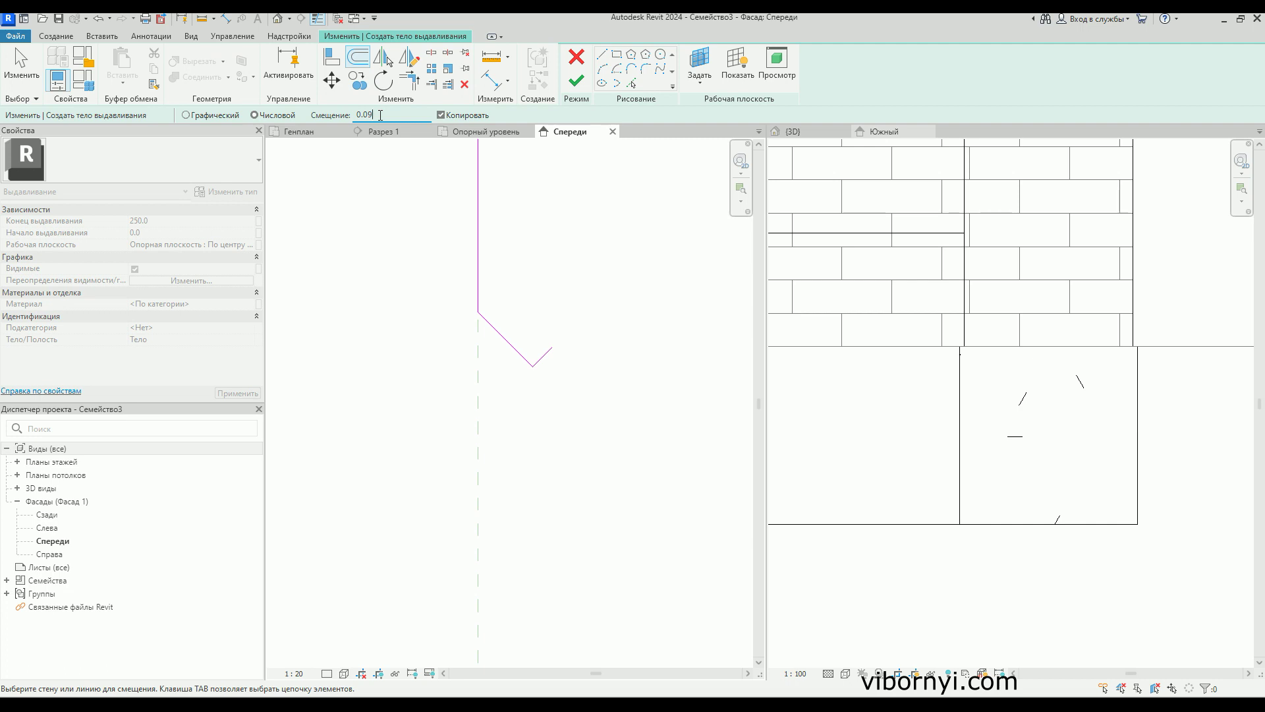
pyautogui.scroll(3, 511, 346)
pyautogui.scroll(2, 517, 353)
pyautogui.click(527, 357)
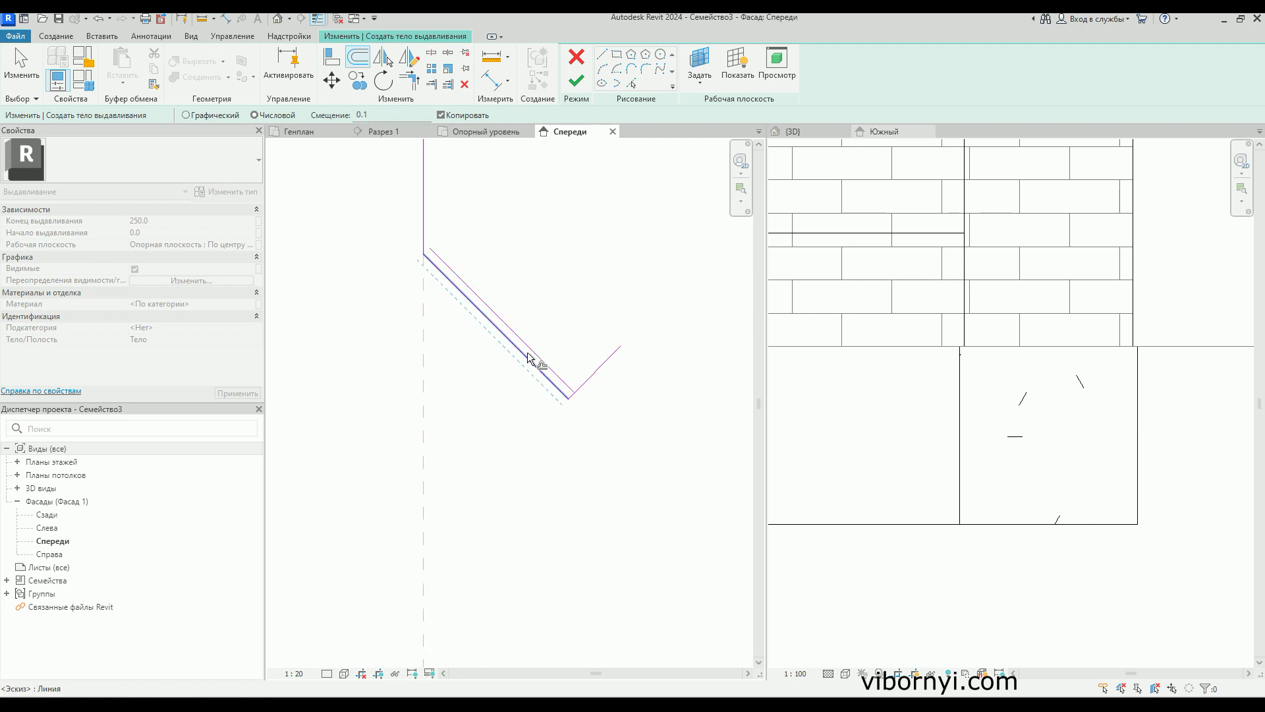
pyautogui.scroll(1, 544, 363)
pyautogui.scroll(2, 560, 366)
pyautogui.scroll(-4, 520, 369)
pyautogui.click(442, 267)
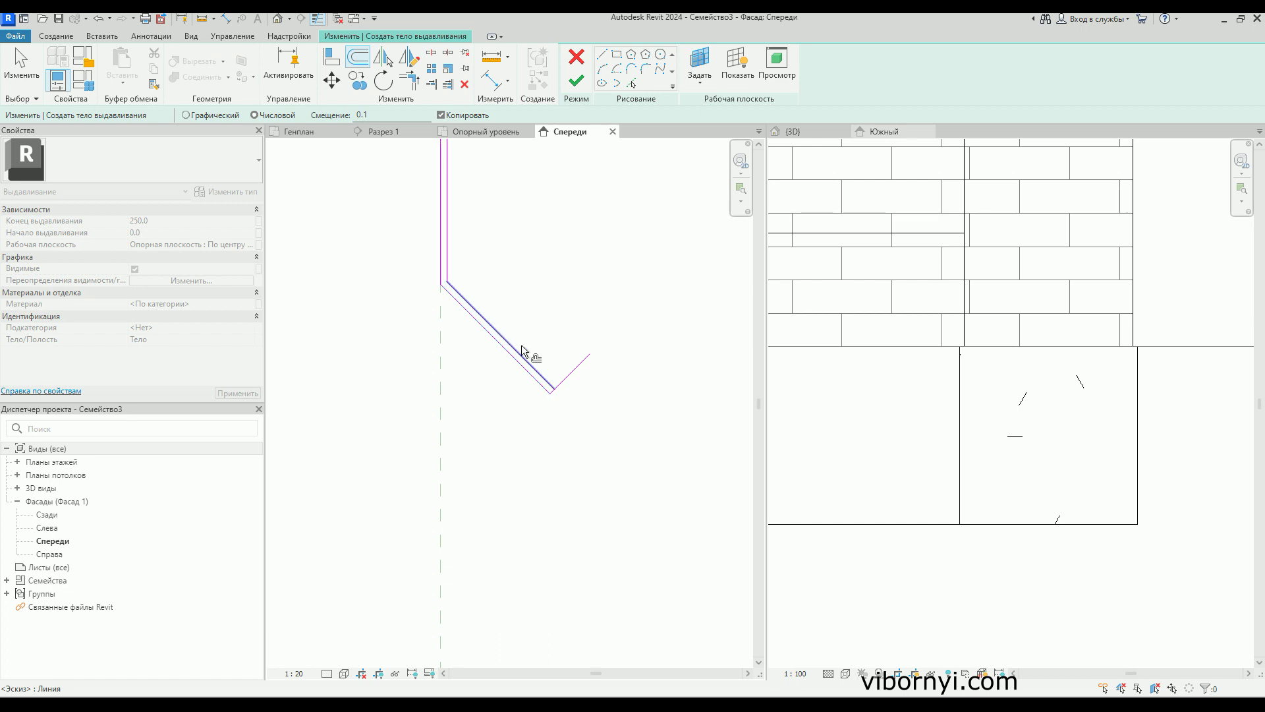
pyautogui.scroll(-5, 535, 359)
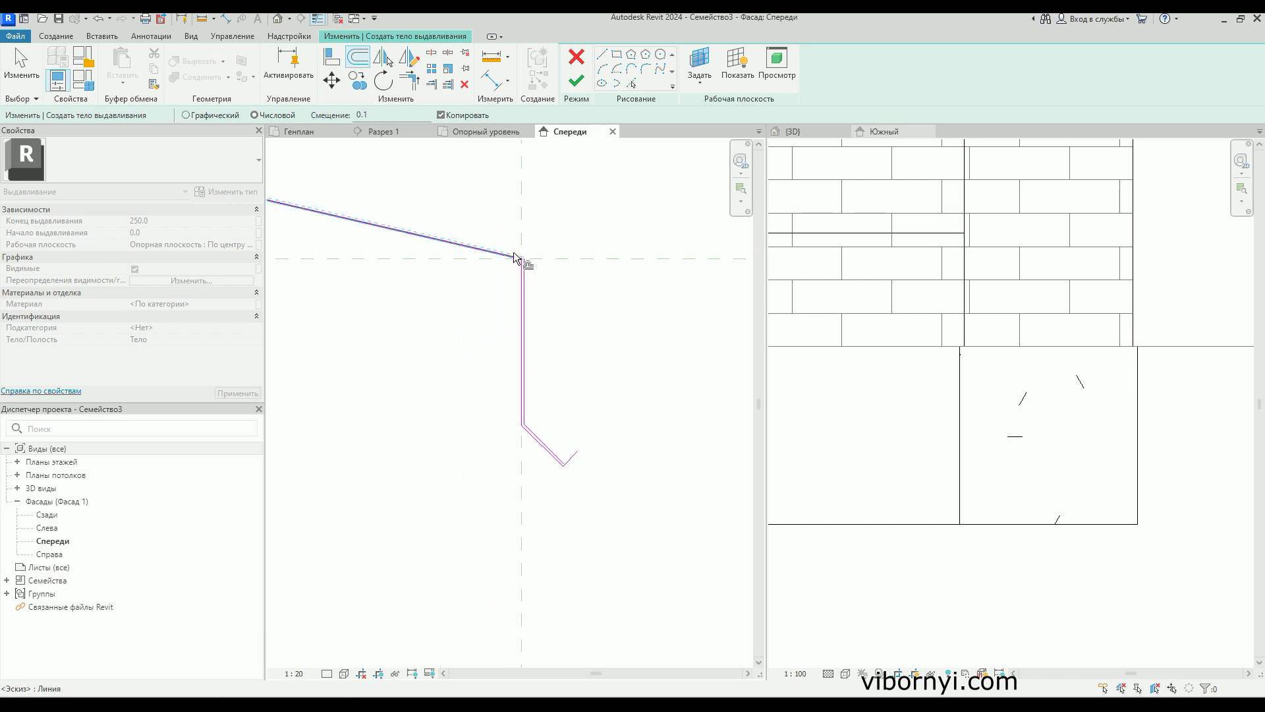
# - Add 0.1 offset copies of the sloped and upper vertical sketch lines
pyautogui.scroll(5, 517, 259)
pyautogui.scroll(4, 540, 317)
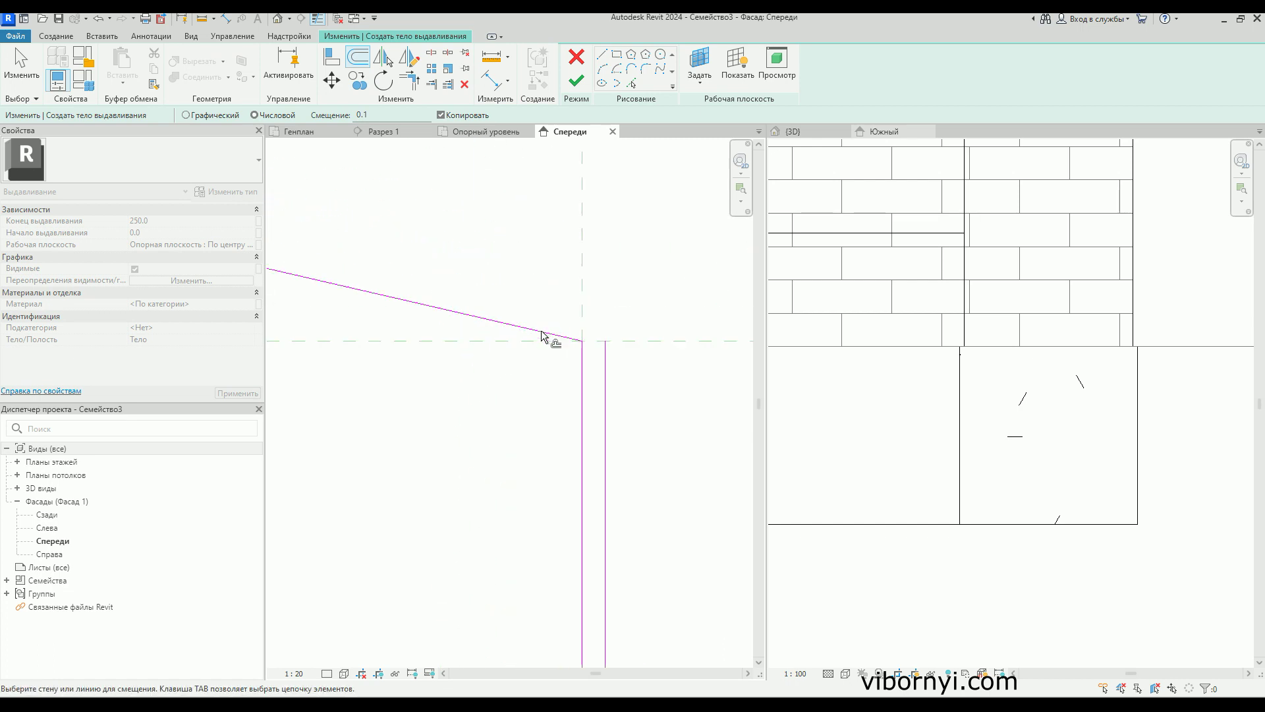
pyautogui.click(541, 337)
pyautogui.scroll(-3, 626, 348)
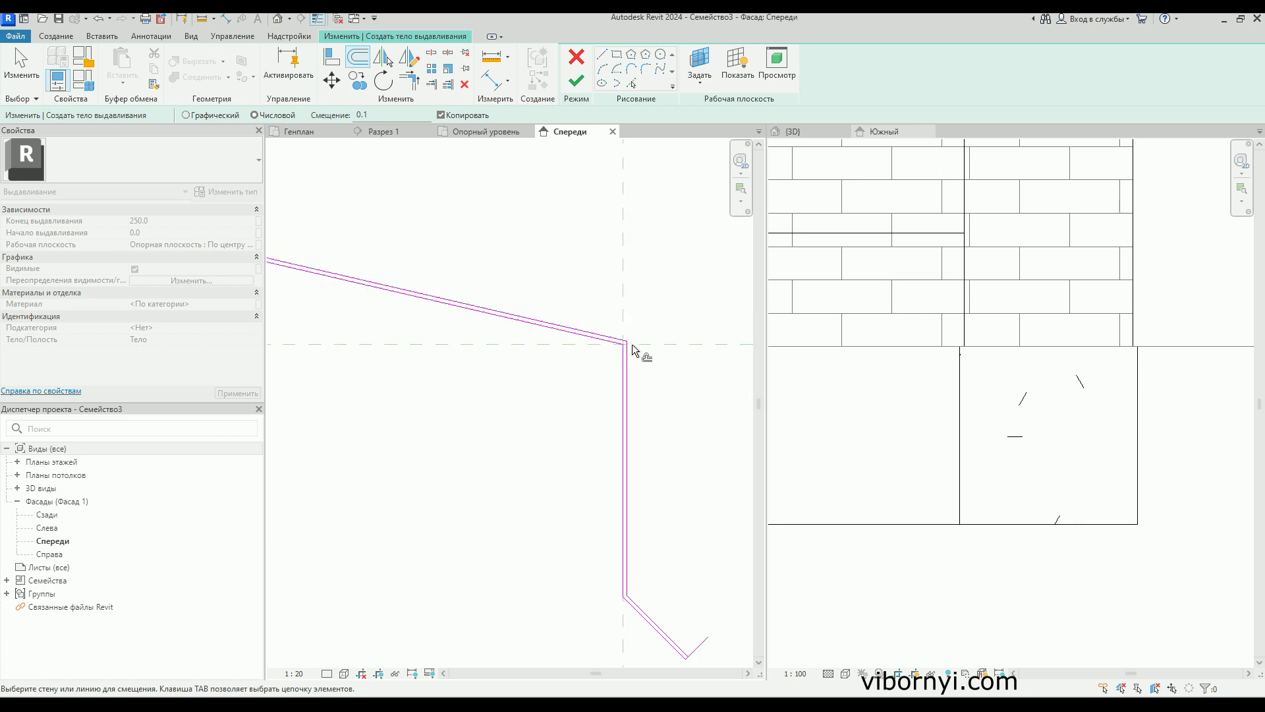
pyautogui.scroll(-2, 552, 340)
pyautogui.scroll(3, 316, 285)
pyautogui.scroll(5, 337, 313)
pyautogui.scroll(3, 334, 363)
pyautogui.click(336, 362)
pyautogui.scroll(-1, 415, 361)
pyautogui.scroll(3, 391, 159)
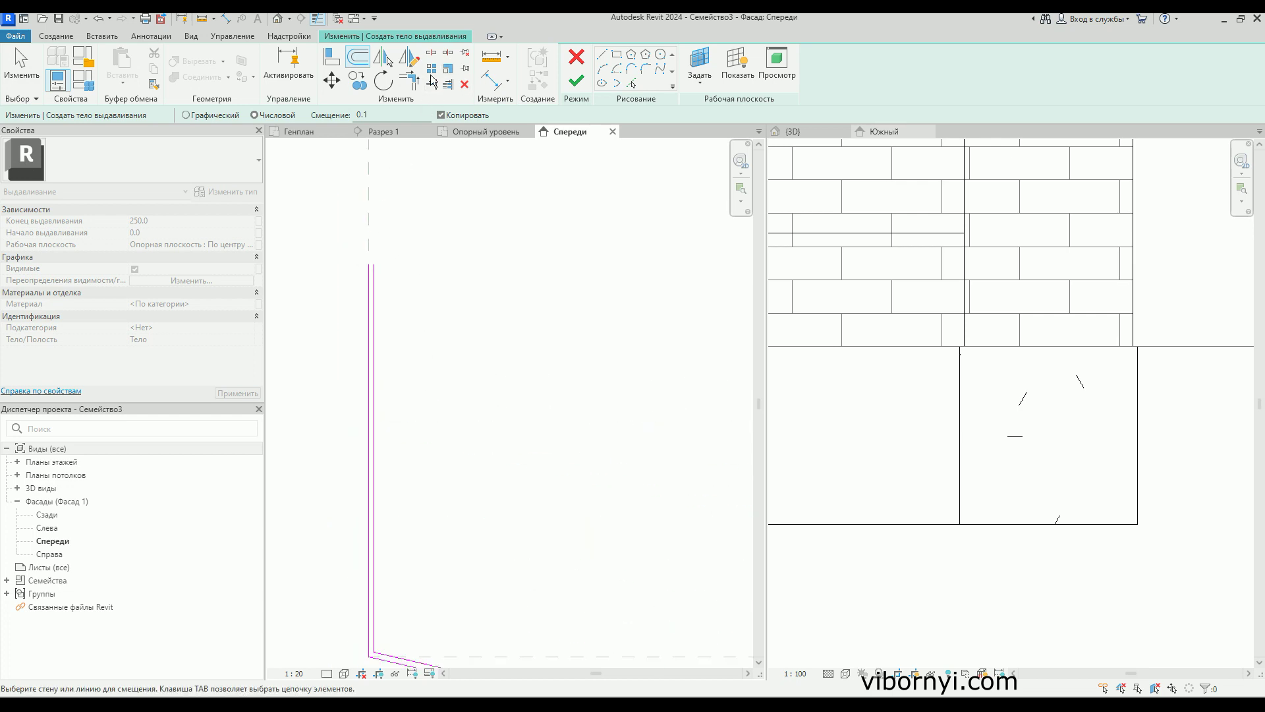
pyautogui.click(603, 55)
pyautogui.scroll(3, 387, 260)
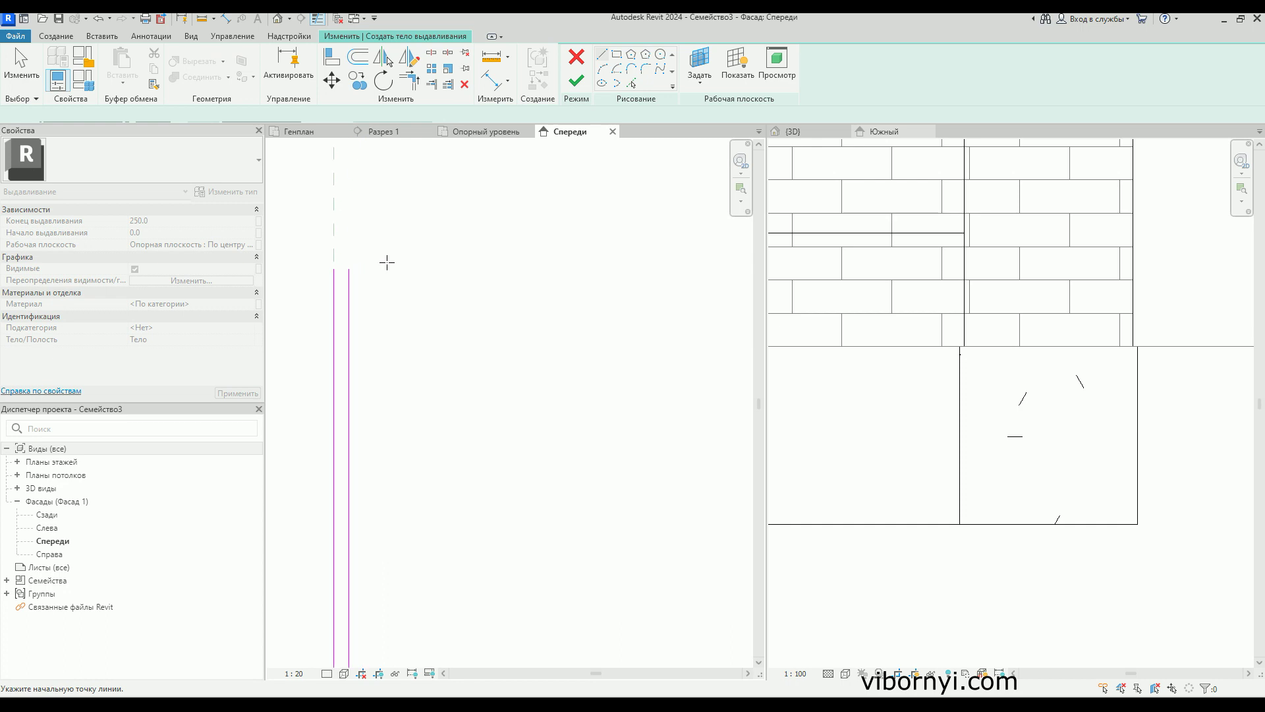
# - Dismiss the too-small element warning and resume drawing sketch lines
pyautogui.doubleClick(334, 269)
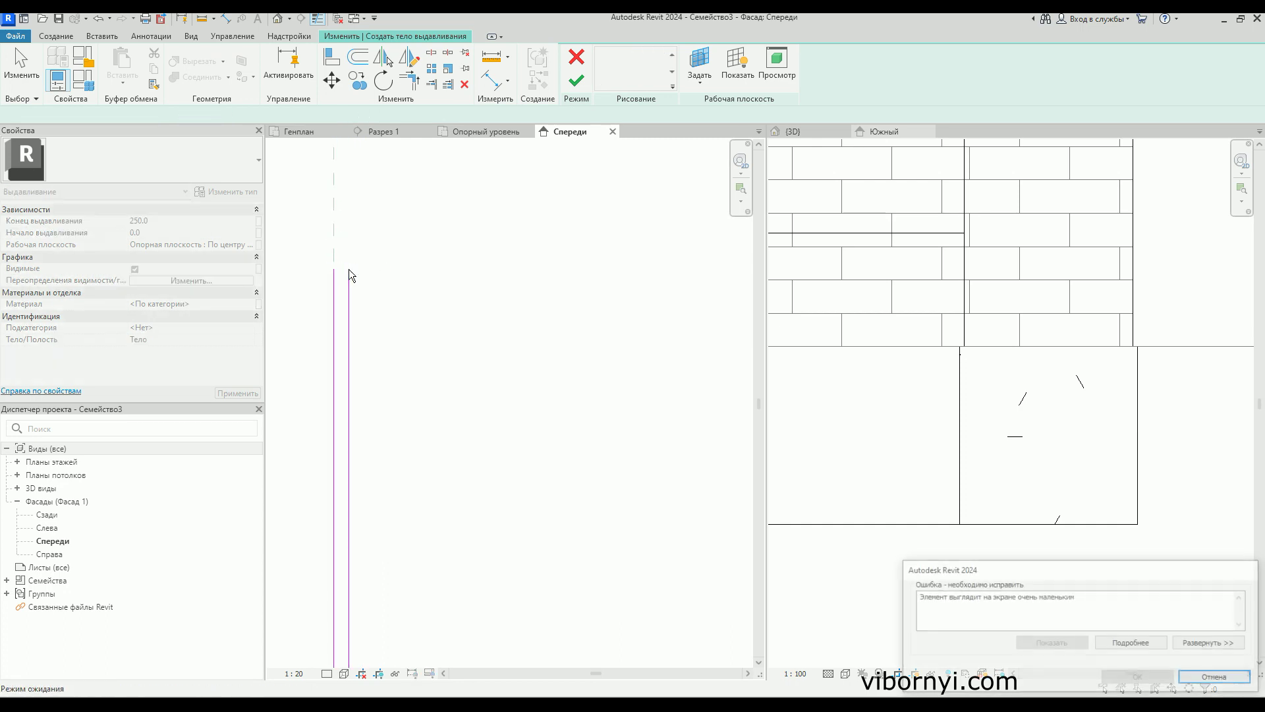
pyautogui.press('Escape')
pyautogui.scroll(2, 337, 274)
pyautogui.scroll(1, 334, 274)
pyautogui.click(607, 55)
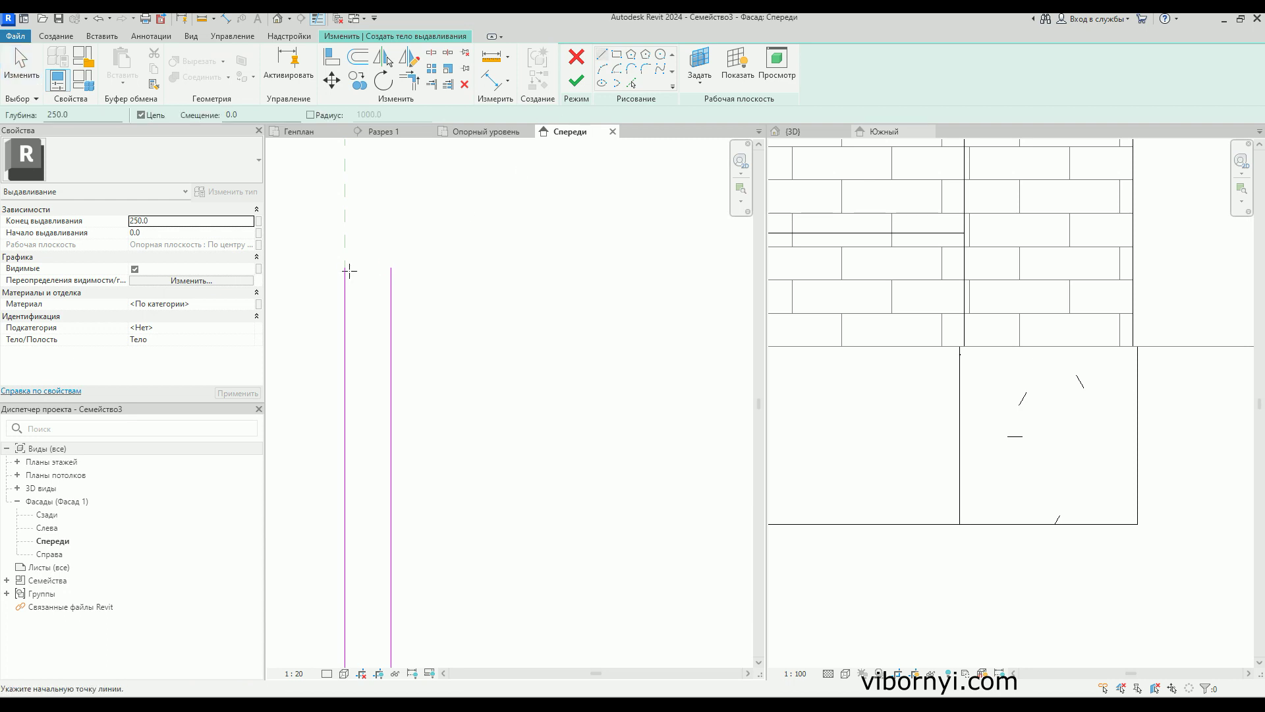
# - Draw a 0.9 horizontal cap across the tops of the doubled vertical lines
pyautogui.click(344, 268)
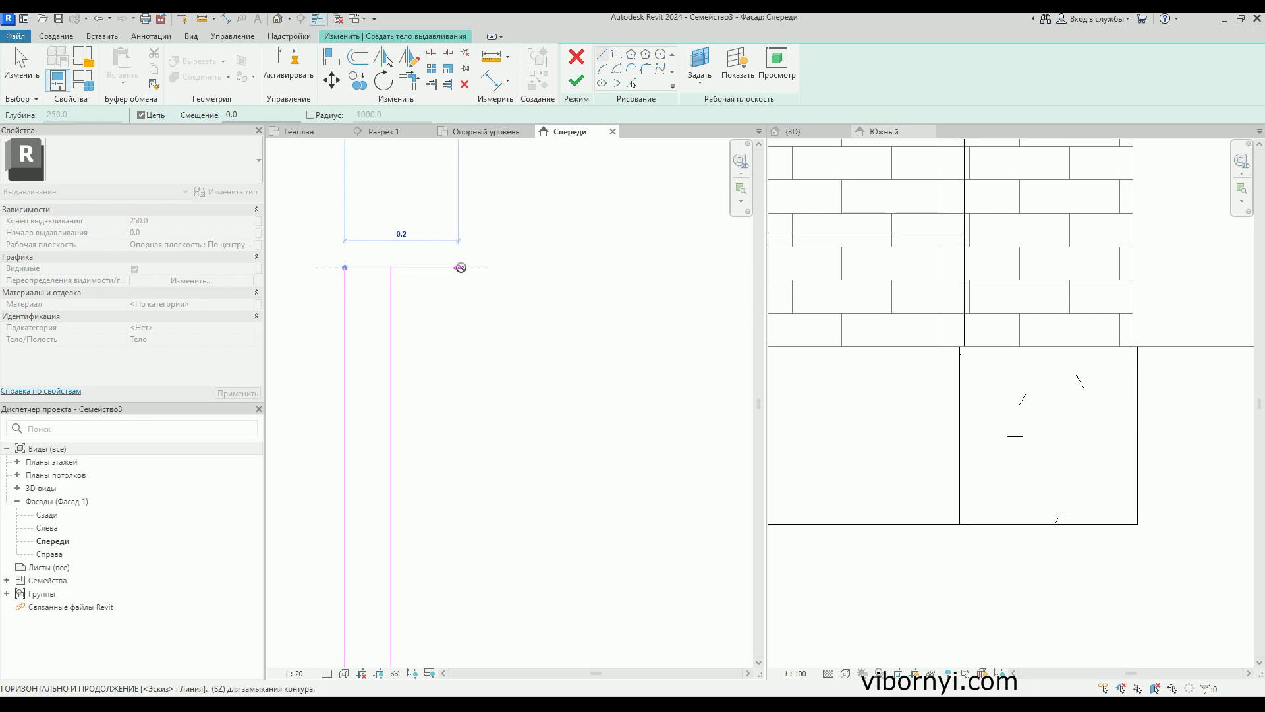
pyautogui.click(531, 268)
pyautogui.click(396, 261)
pyautogui.scroll(1, 396, 260)
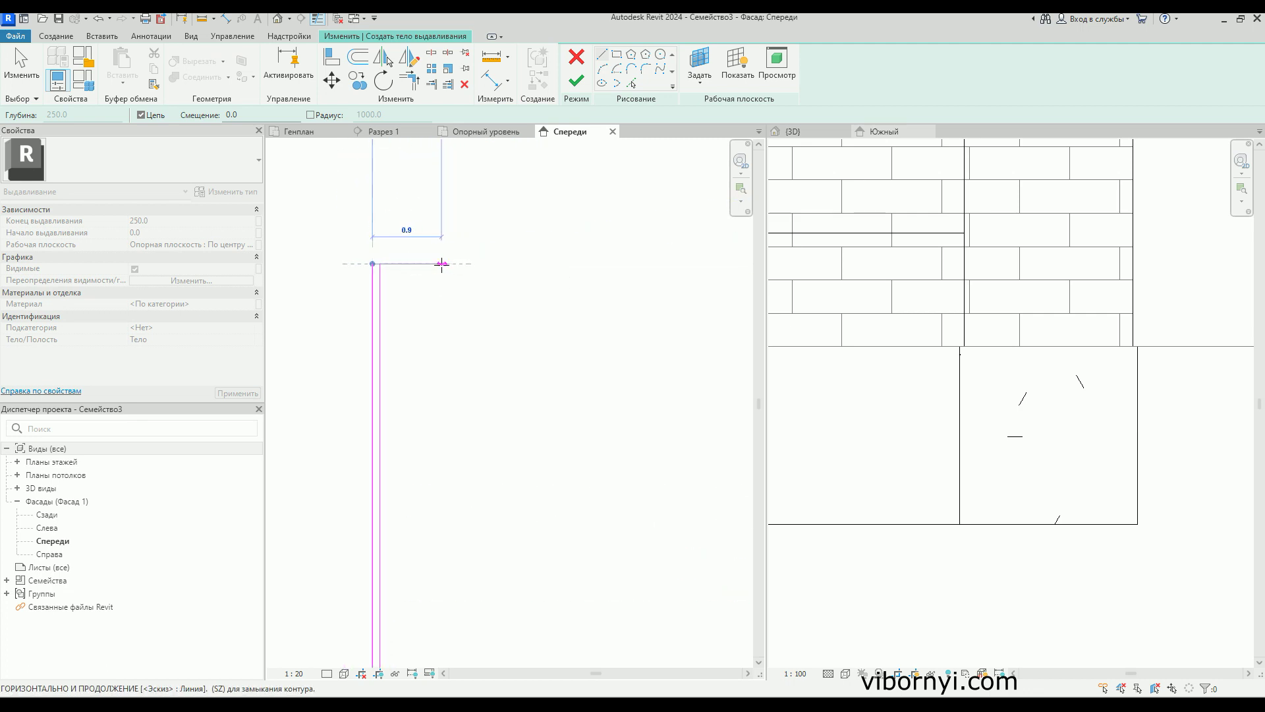
pyautogui.click(442, 264)
pyautogui.scroll(-1, 418, 337)
pyautogui.press('Escape')
pyautogui.press('Escape')
pyautogui.click(402, 346)
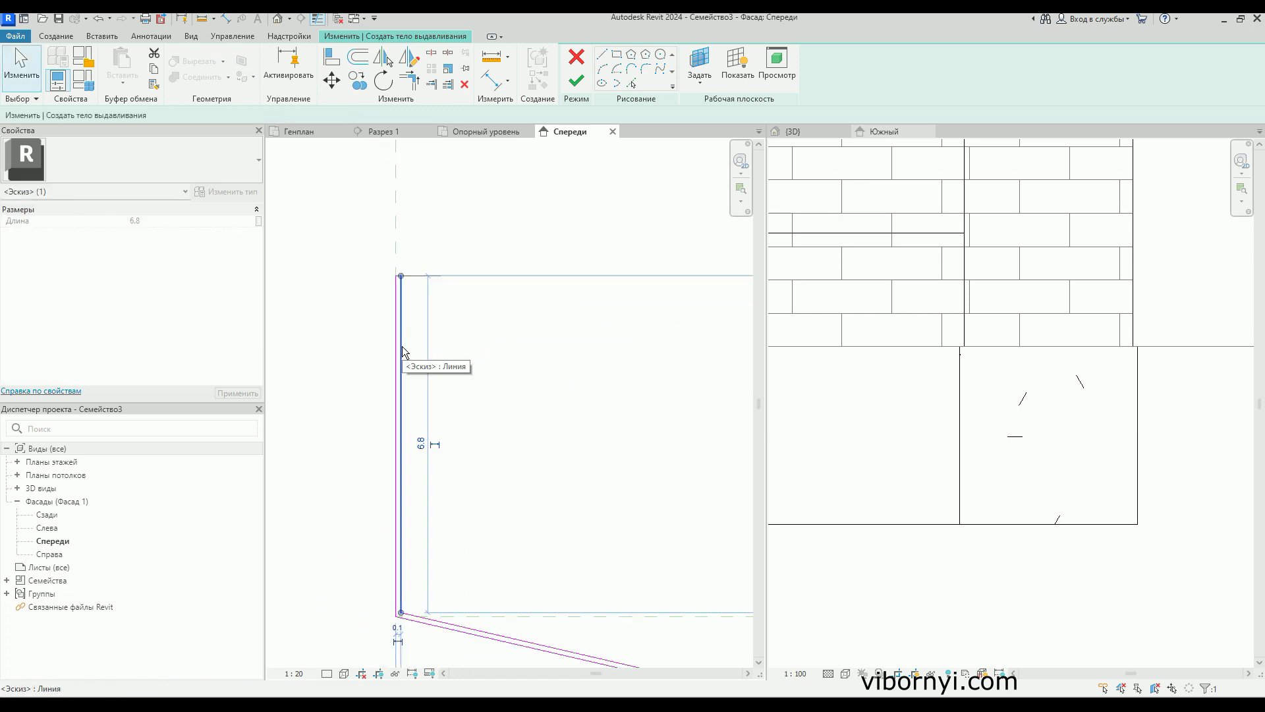
# - Delete the overlapping duplicate diagonal sketch line
pyautogui.click(440, 491)
pyautogui.click(417, 594)
pyautogui.click(374, 413)
pyautogui.scroll(-3, 374, 413)
pyautogui.moveTo(443, 467); pyautogui.dragTo(437, 432, button='middle')
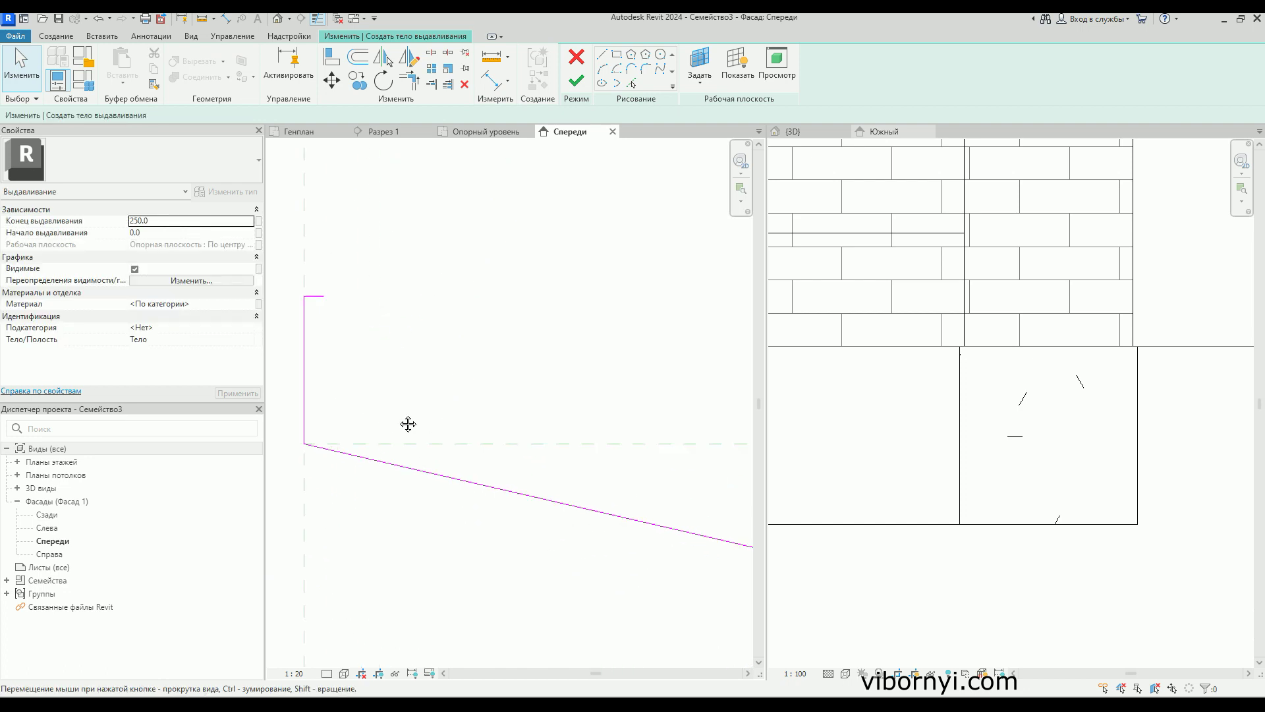
pyautogui.scroll(-2, 408, 417)
pyautogui.scroll(-2, 411, 422)
pyautogui.moveTo(618, 415); pyautogui.dragTo(339, 406, button='middle')
pyautogui.scroll(3, 491, 520)
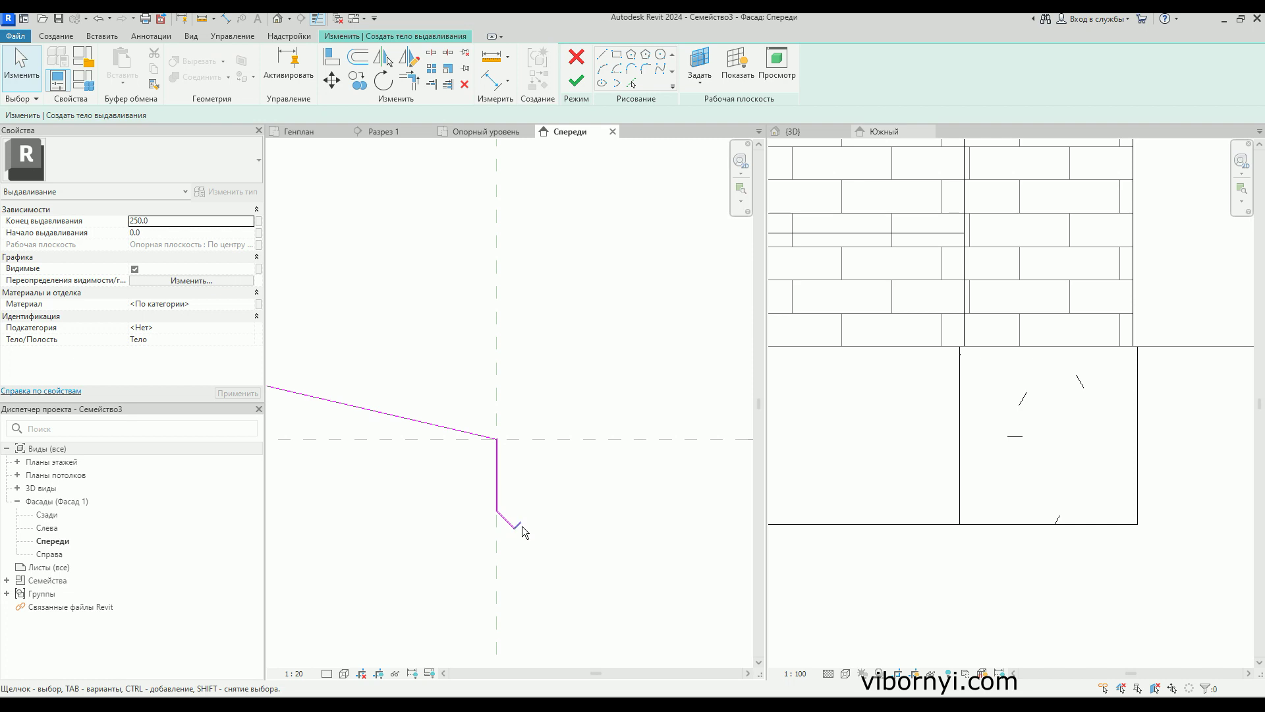
pyautogui.scroll(3, 522, 527)
pyautogui.click(499, 525)
pyautogui.press('Delete')
pyautogui.click(467, 485)
pyautogui.press('Escape')
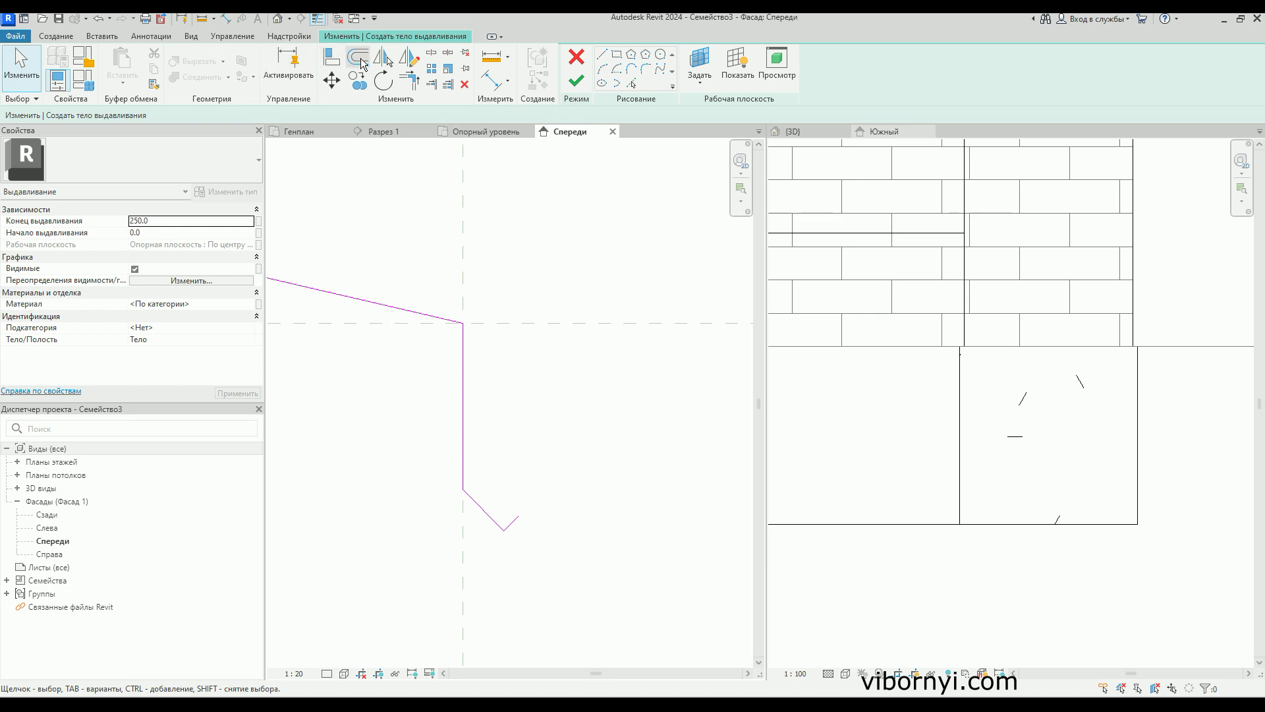
# - Make a 0.9 offset copy of the vertical sketch line
pyautogui.click(358, 57)
pyautogui.scroll(3, 495, 527)
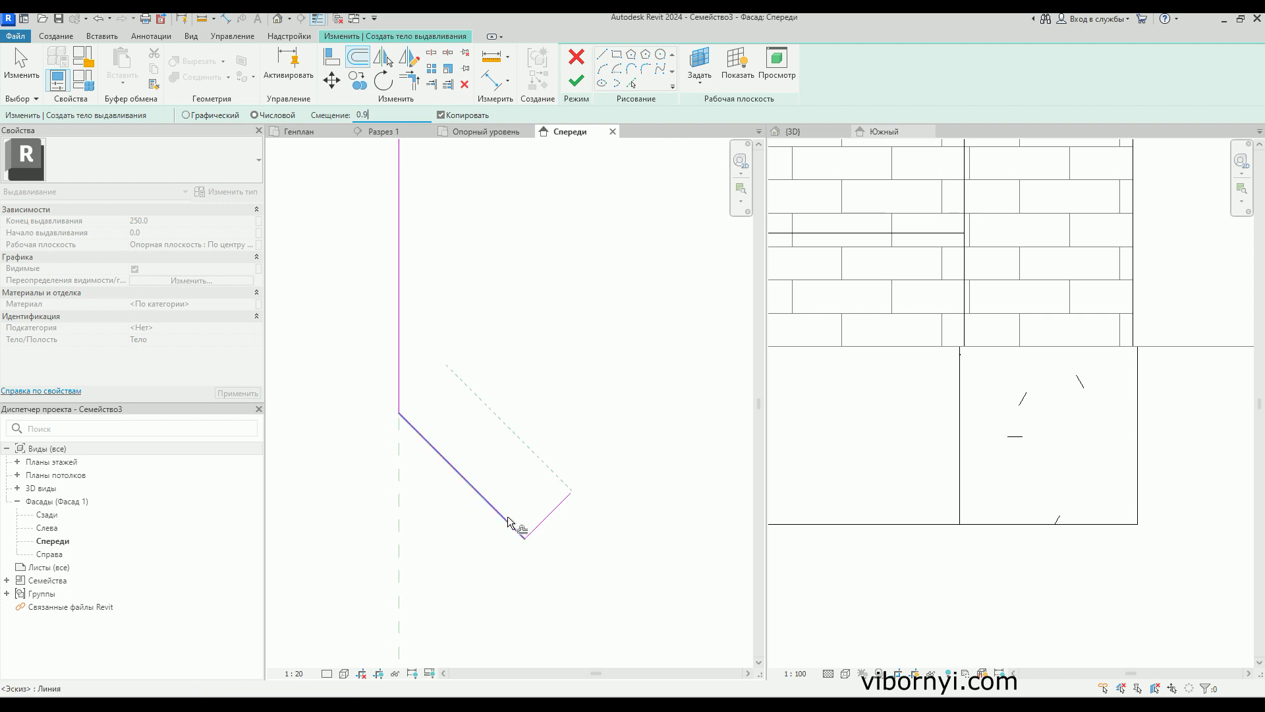
pyautogui.click(402, 349)
pyautogui.scroll(-4, 540, 412)
pyautogui.scroll(2, 550, 448)
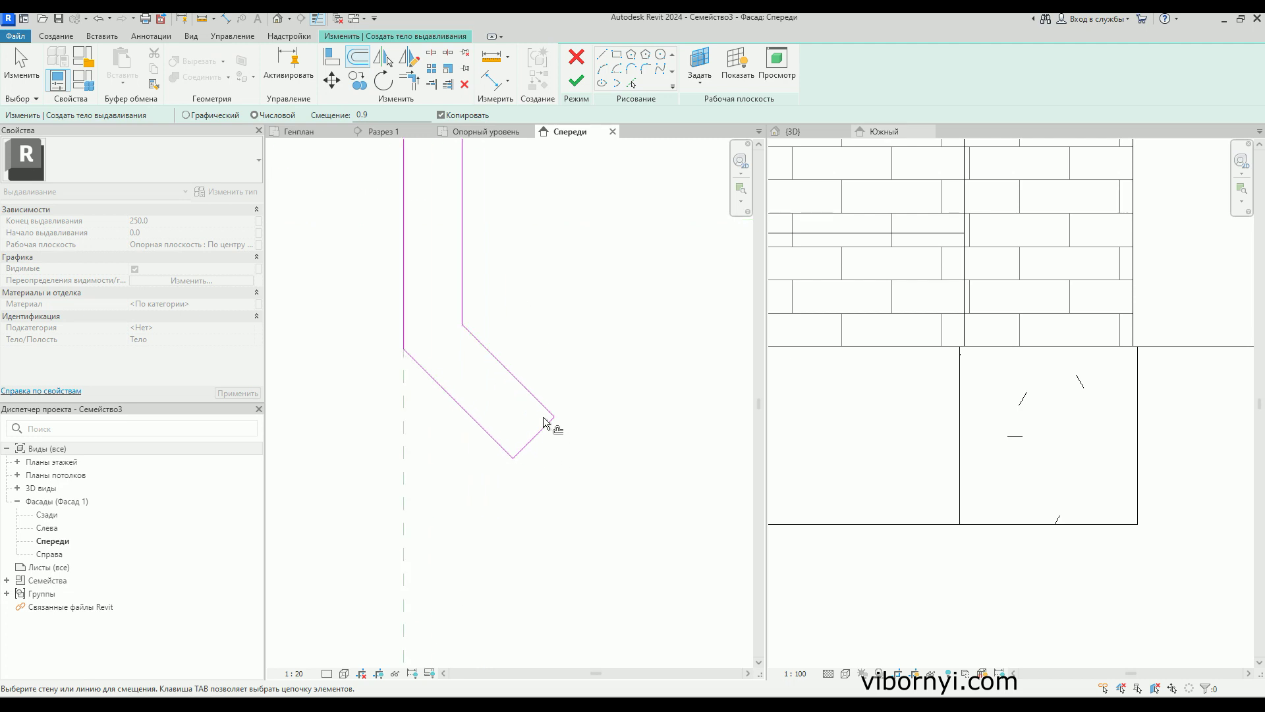
pyautogui.scroll(1, 554, 425)
pyautogui.scroll(-5, 565, 402)
pyautogui.scroll(-2, 527, 276)
# - Add 0.9 copies of the diagonal and vertical lines to close the profile
pyautogui.click(522, 306)
pyautogui.scroll(-3, 644, 367)
pyautogui.moveTo(438, 294); pyautogui.dragTo(565, 395, button='middle')
pyautogui.scroll(1, 565, 396)
pyautogui.scroll(2, 443, 365)
pyautogui.click(445, 364)
pyautogui.scroll(3, 472, 288)
pyautogui.scroll(2, 472, 289)
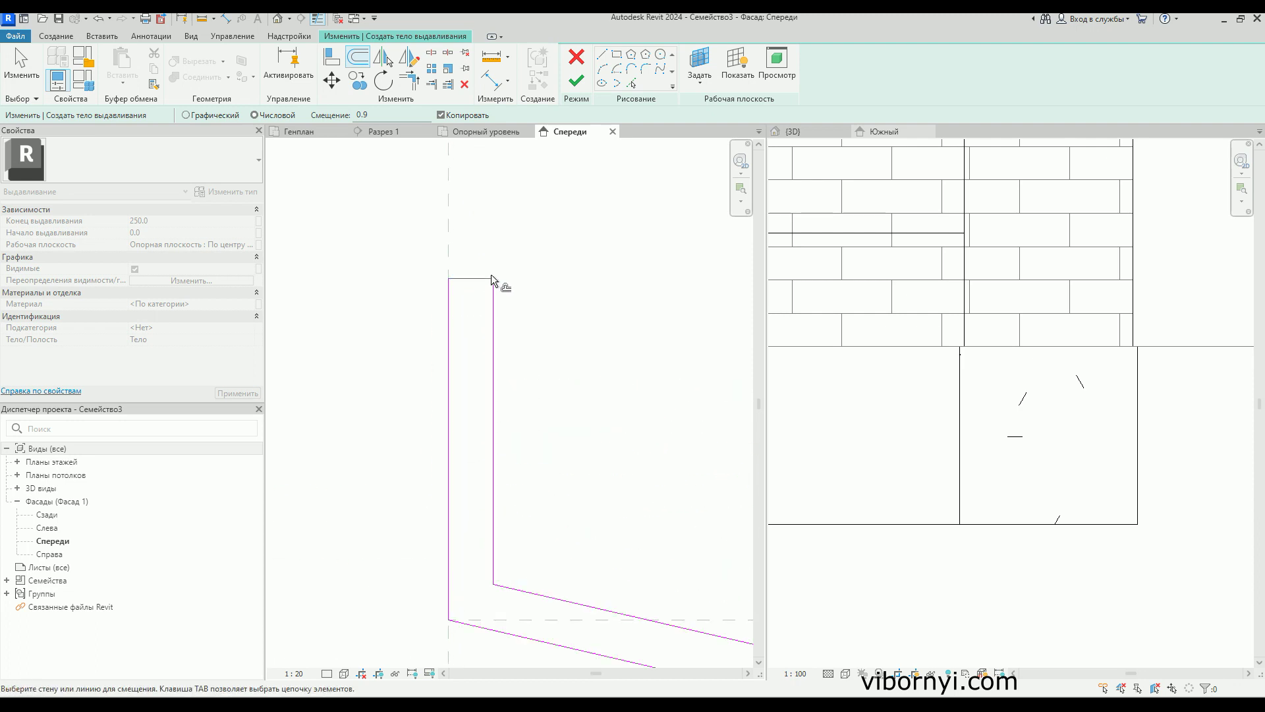
pyautogui.press('Escape')
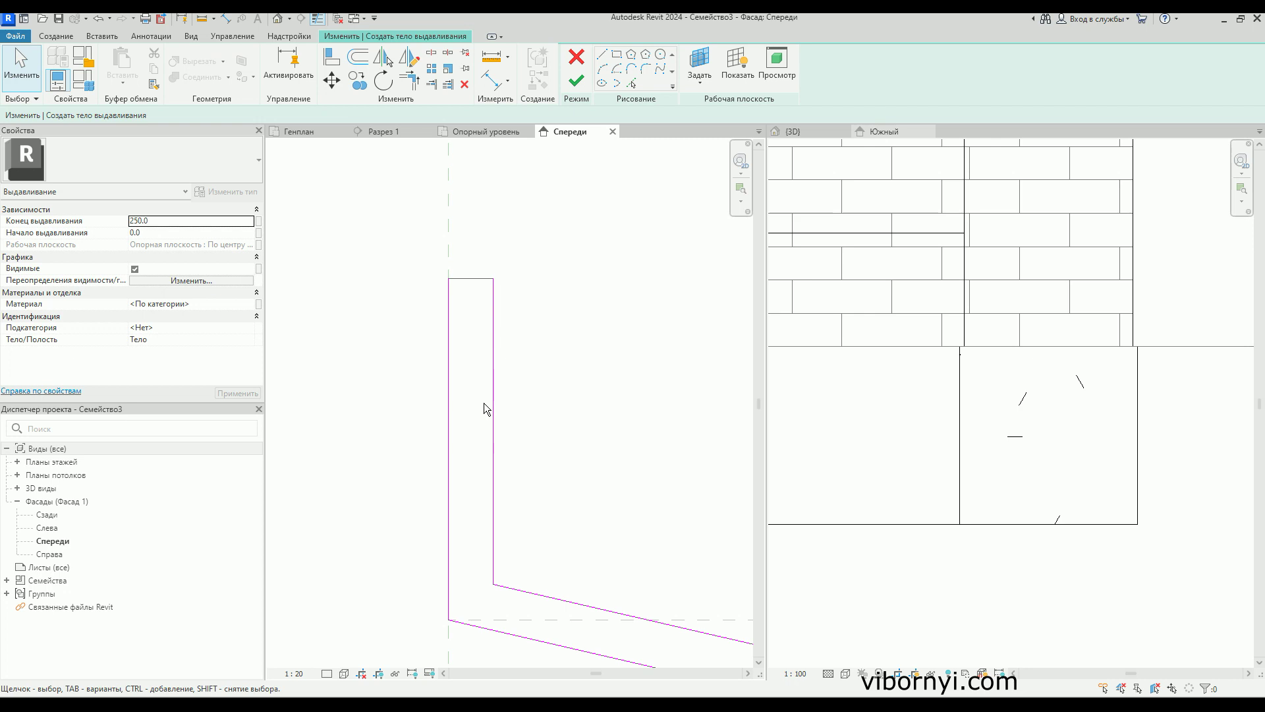
pyautogui.scroll(-2, 418, 366)
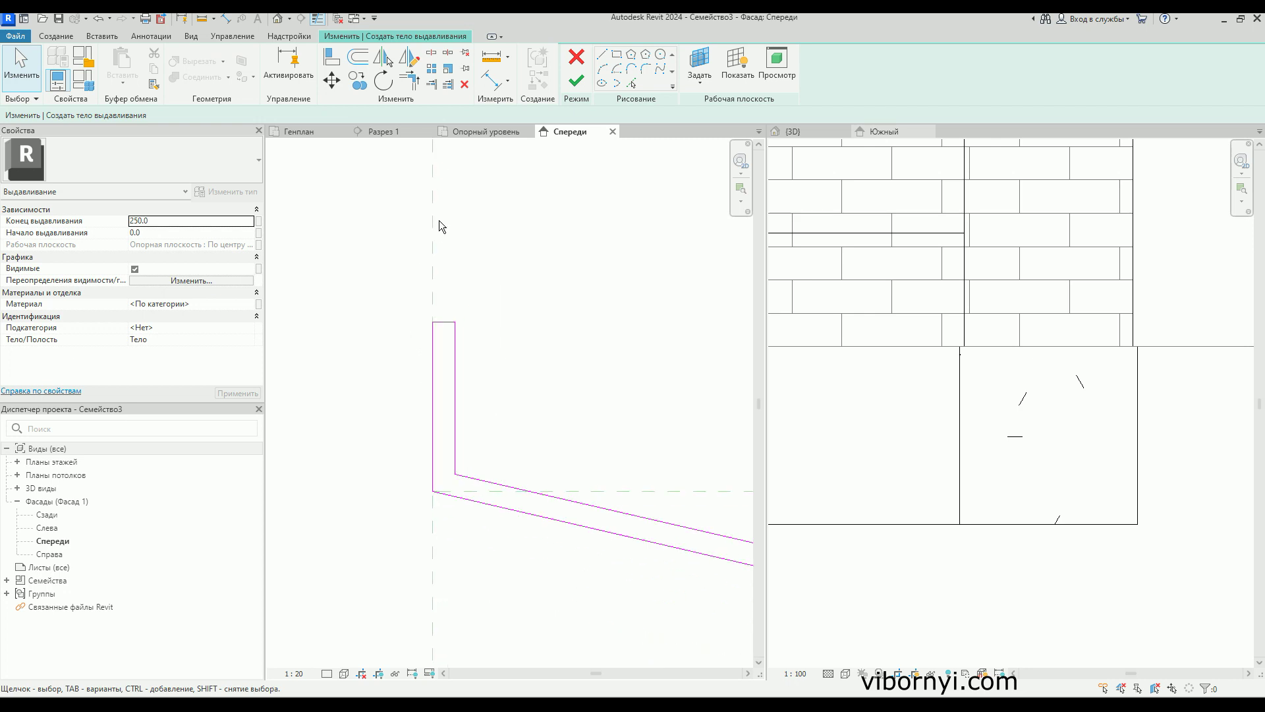
# - Finish the sketch to create the sloped slab extrusion
pyautogui.click(582, 86)
pyautogui.scroll(-4, 361, 333)
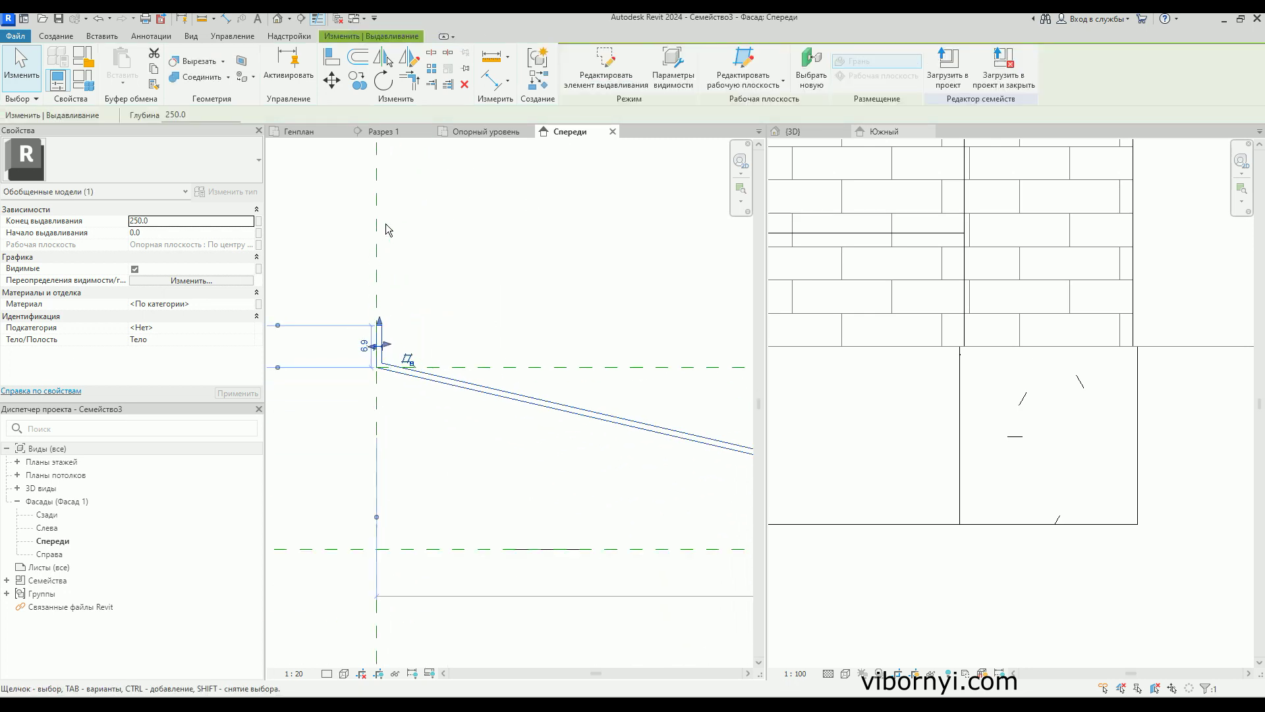
pyautogui.scroll(-2, 418, 280)
pyautogui.scroll(-2, 422, 290)
pyautogui.scroll(-1, 431, 303)
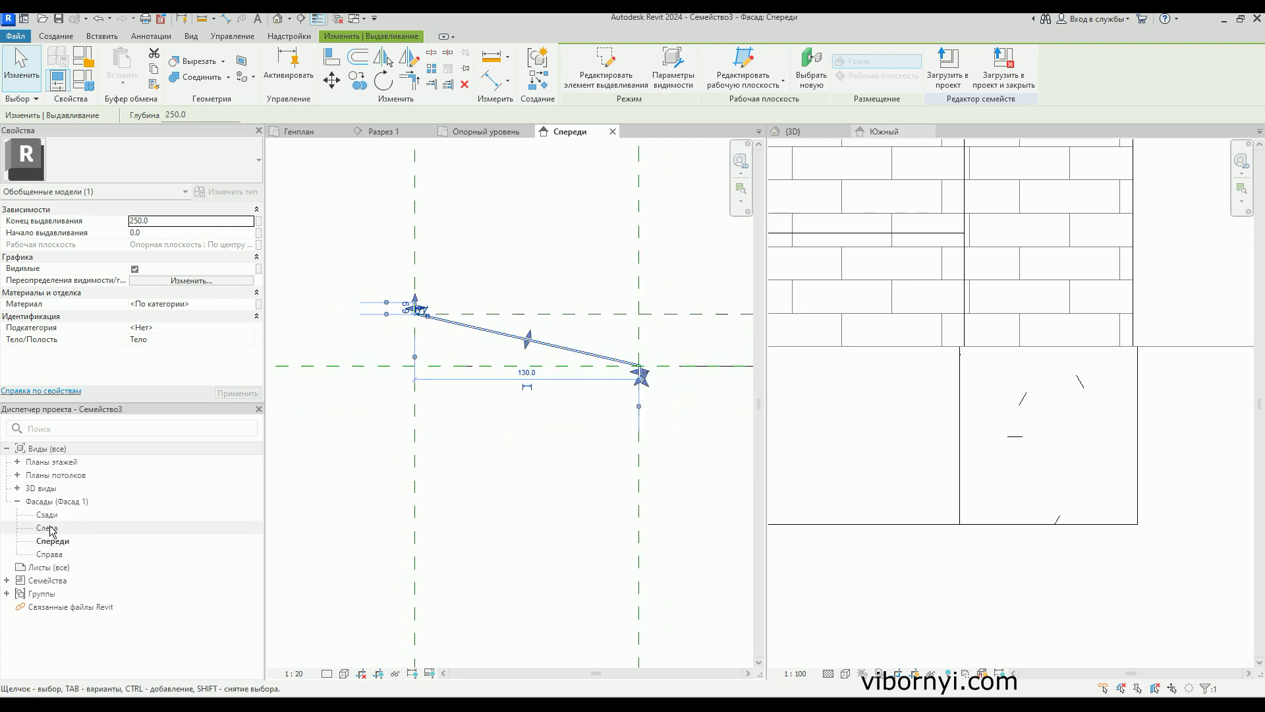
# - Inspect the new extrusion by orbiting the 3D view Вид 1
pyautogui.click(17, 488)
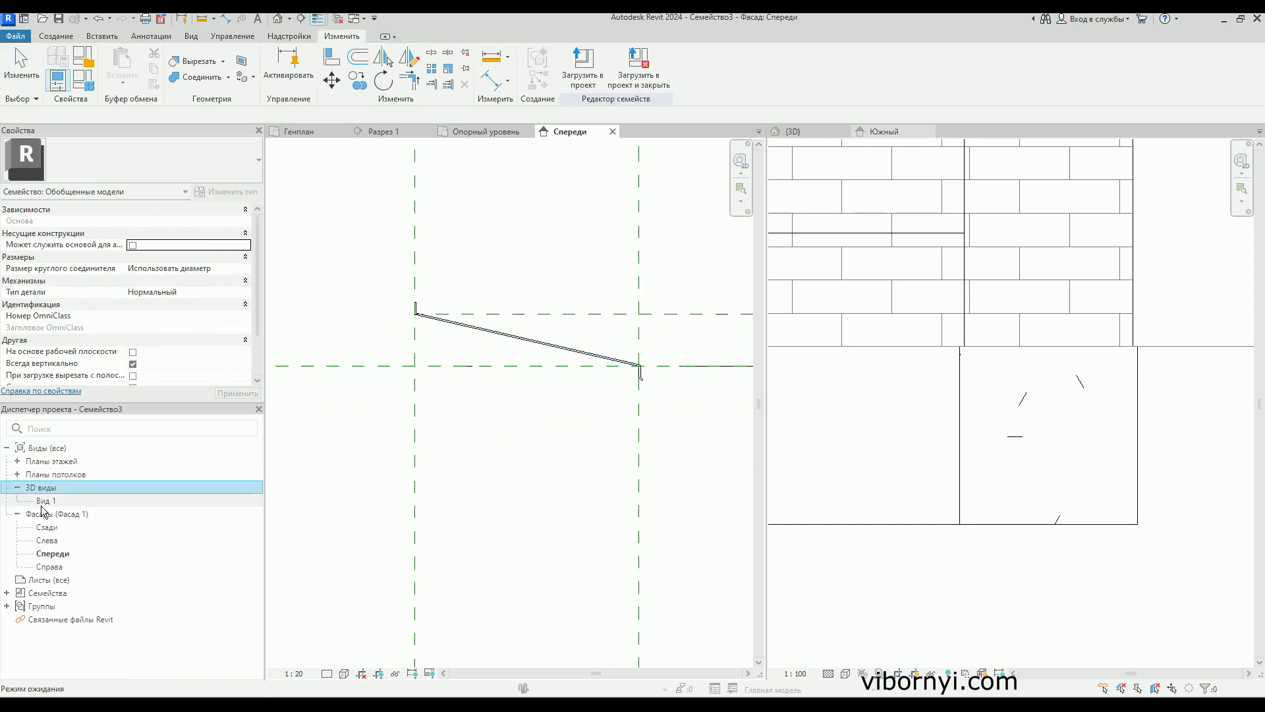
pyautogui.doubleClick(46, 500)
pyautogui.click(494, 367)
pyautogui.moveTo(494, 367)
pyautogui.keyDown('shift'); pyautogui.mouseDown(button='middle')
pyautogui.moveTo(547, 422)
pyautogui.moveTo(562, 393)
pyautogui.moveTo(512, 422)
pyautogui.moveTo(522, 428)
pyautogui.mouseUp(button='middle'); pyautogui.keyUp('shift')
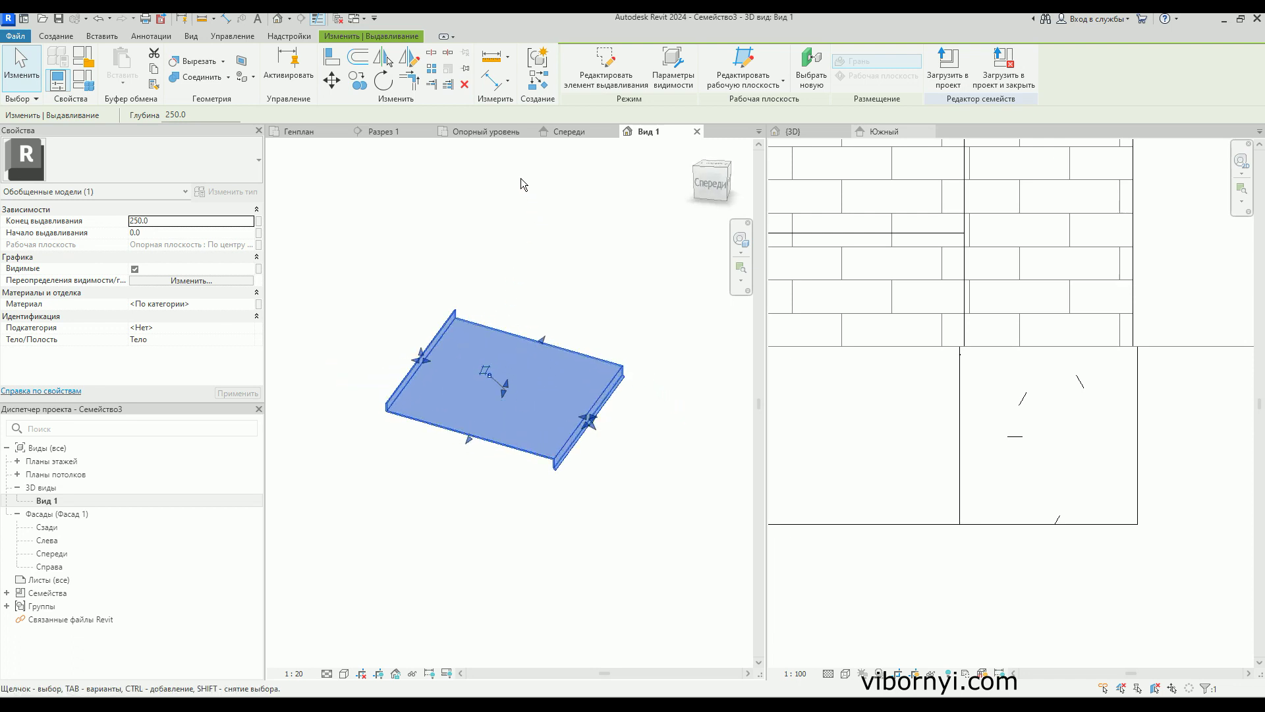
# - Return to the Опорный уровень plan and start an aligned dimension
pyautogui.click(502, 136)
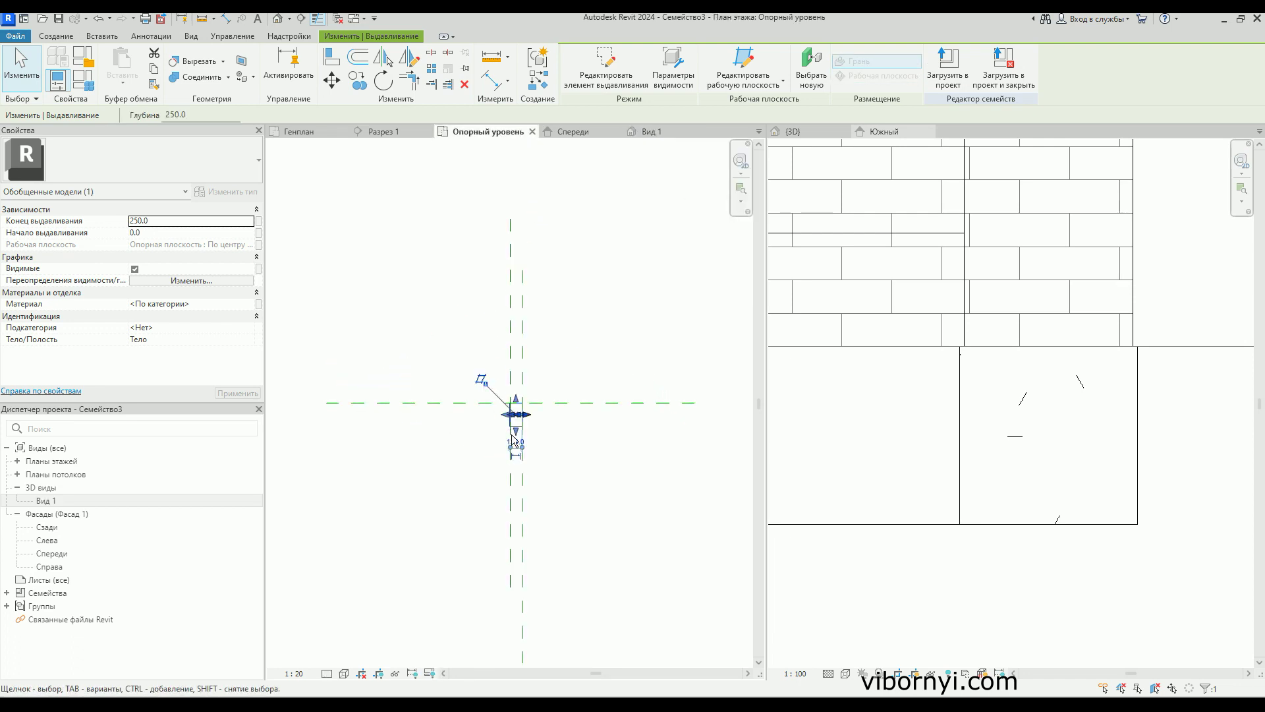
pyautogui.scroll(1, 567, 318)
pyautogui.moveTo(567, 318); pyautogui.dragTo(567, 291, button='middle')
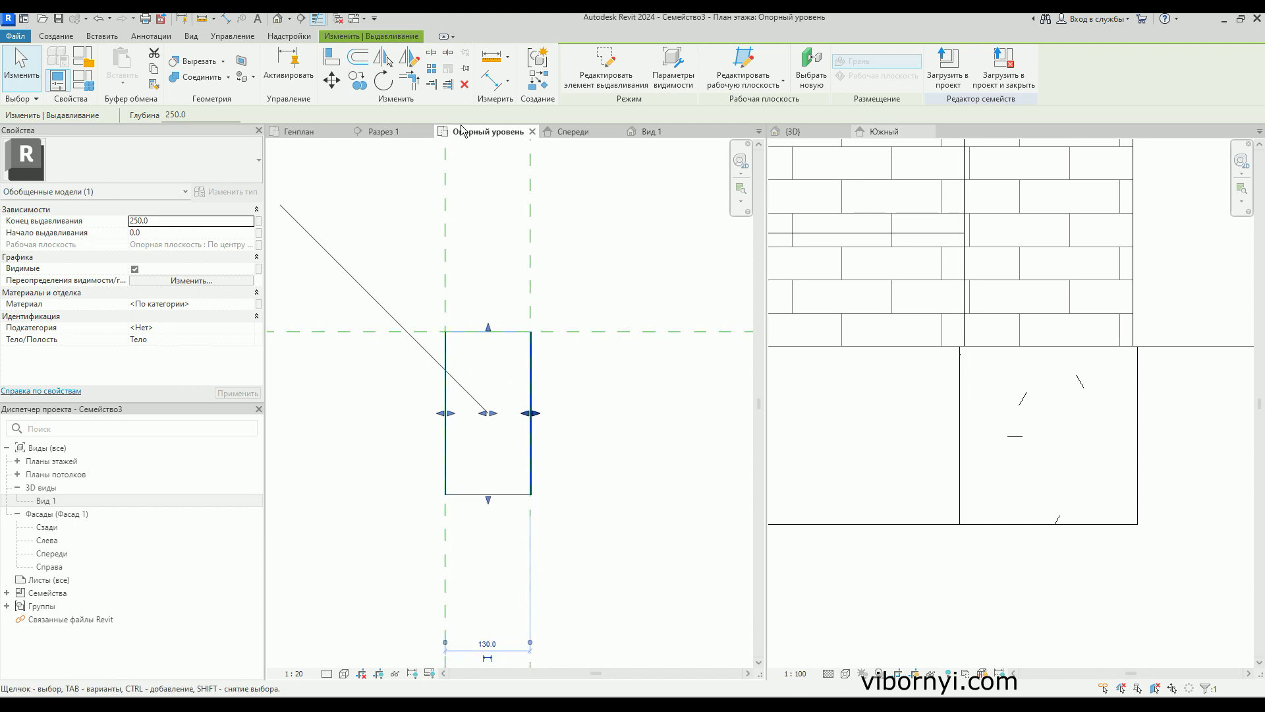
pyautogui.click(155, 38)
pyautogui.scroll(3, 448, 352)
pyautogui.scroll(2, 422, 310)
pyautogui.scroll(1, 418, 272)
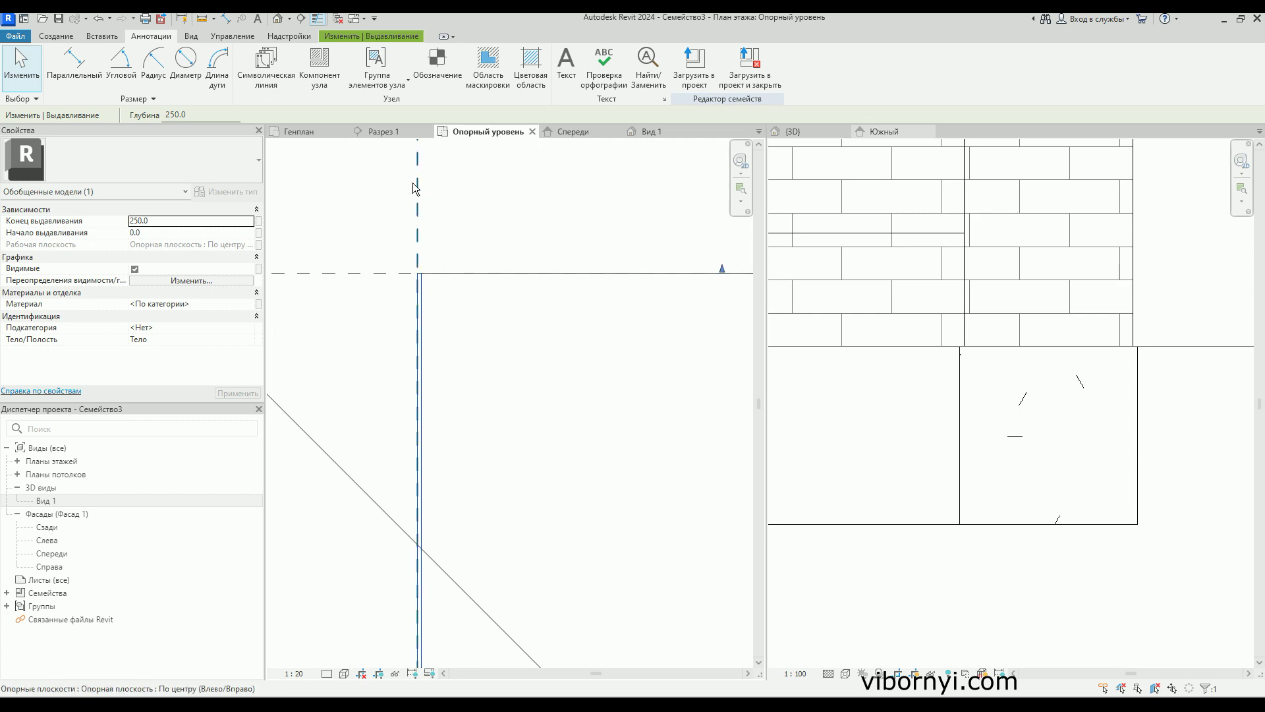
pyautogui.click(76, 65)
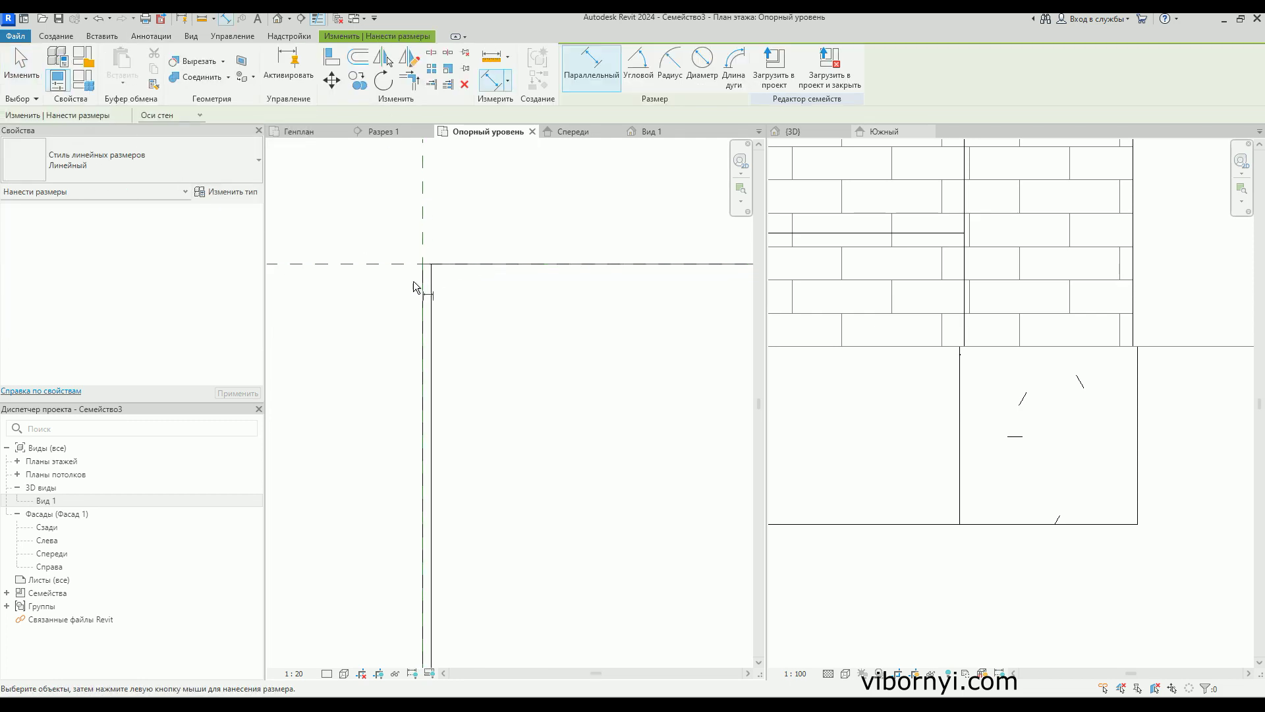
# - Place a 250 aligned dimension between the rectangle's top and bottom edges
pyautogui.scroll(-3, 435, 266)
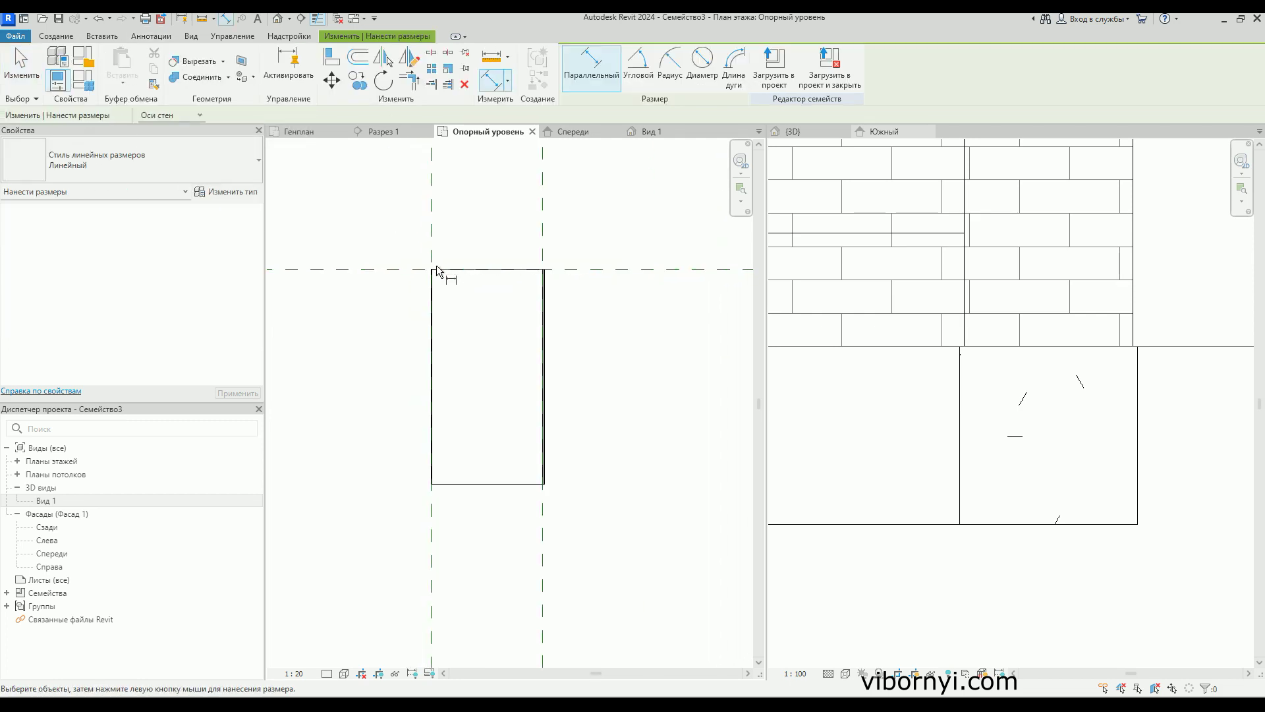
pyautogui.click(475, 485)
pyautogui.click(475, 268)
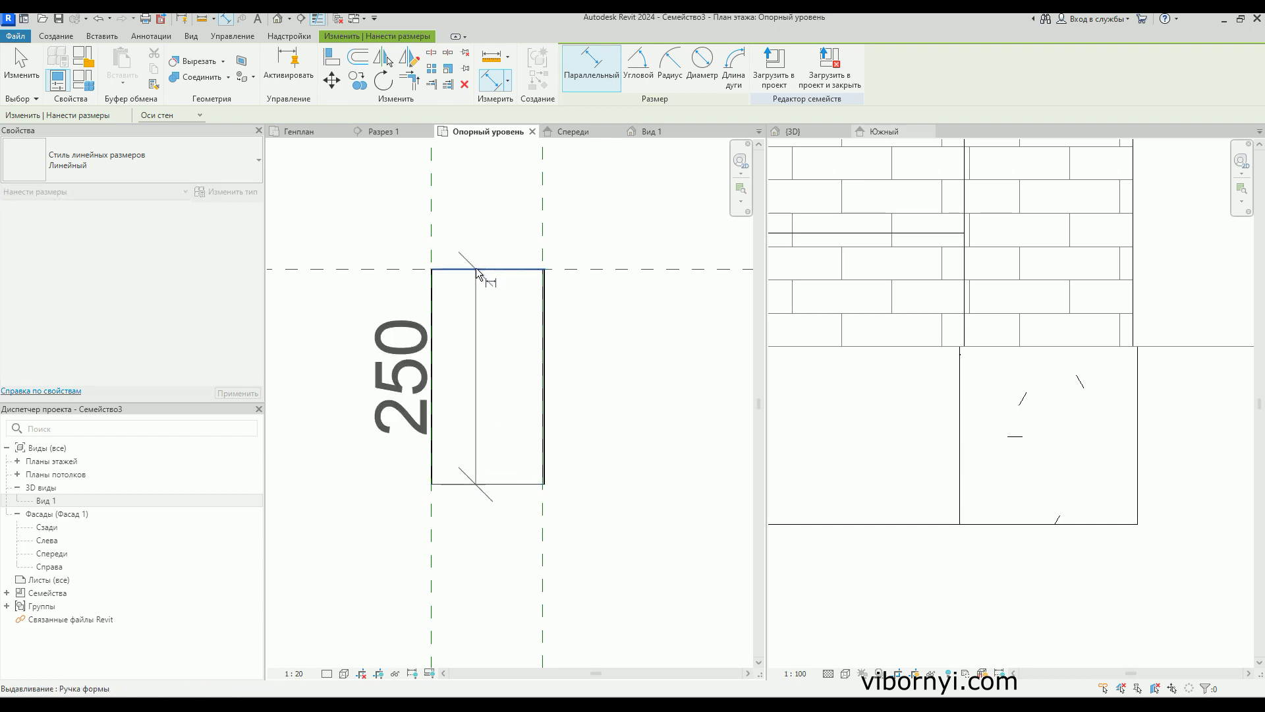
pyautogui.click(363, 367)
pyautogui.scroll(-2, 461, 392)
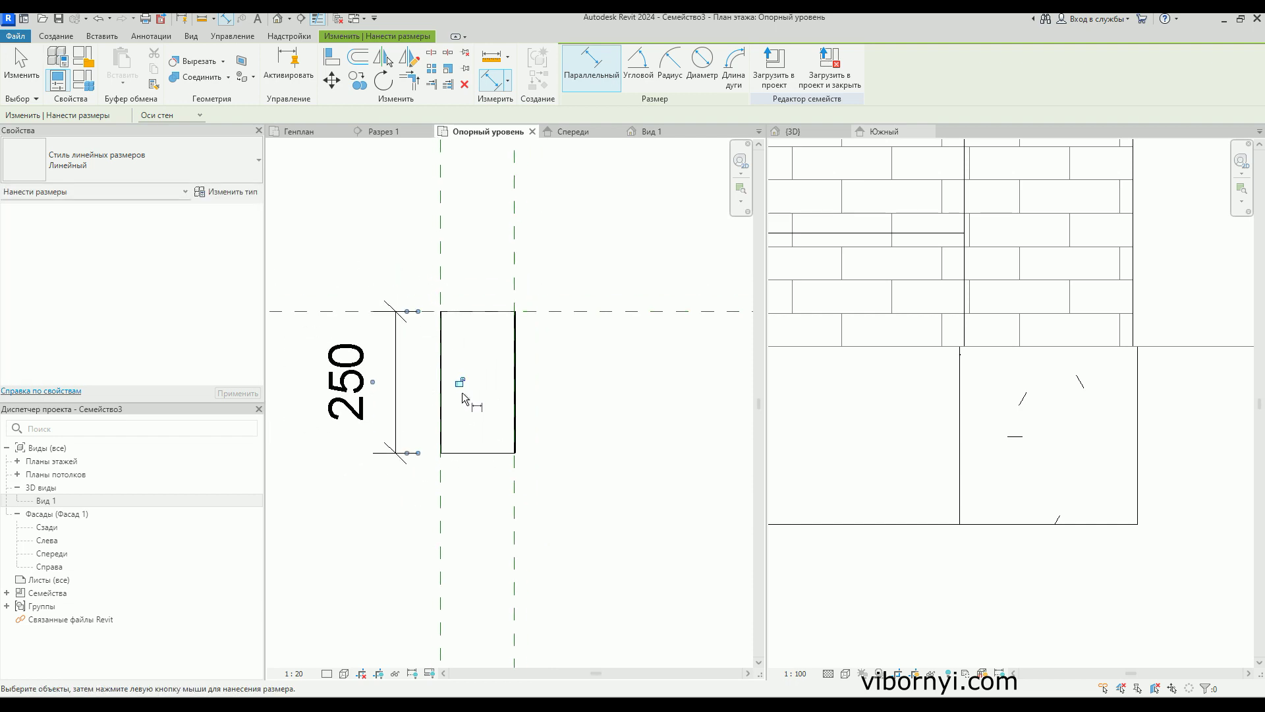
pyautogui.press('Escape')
pyautogui.press('Escape')
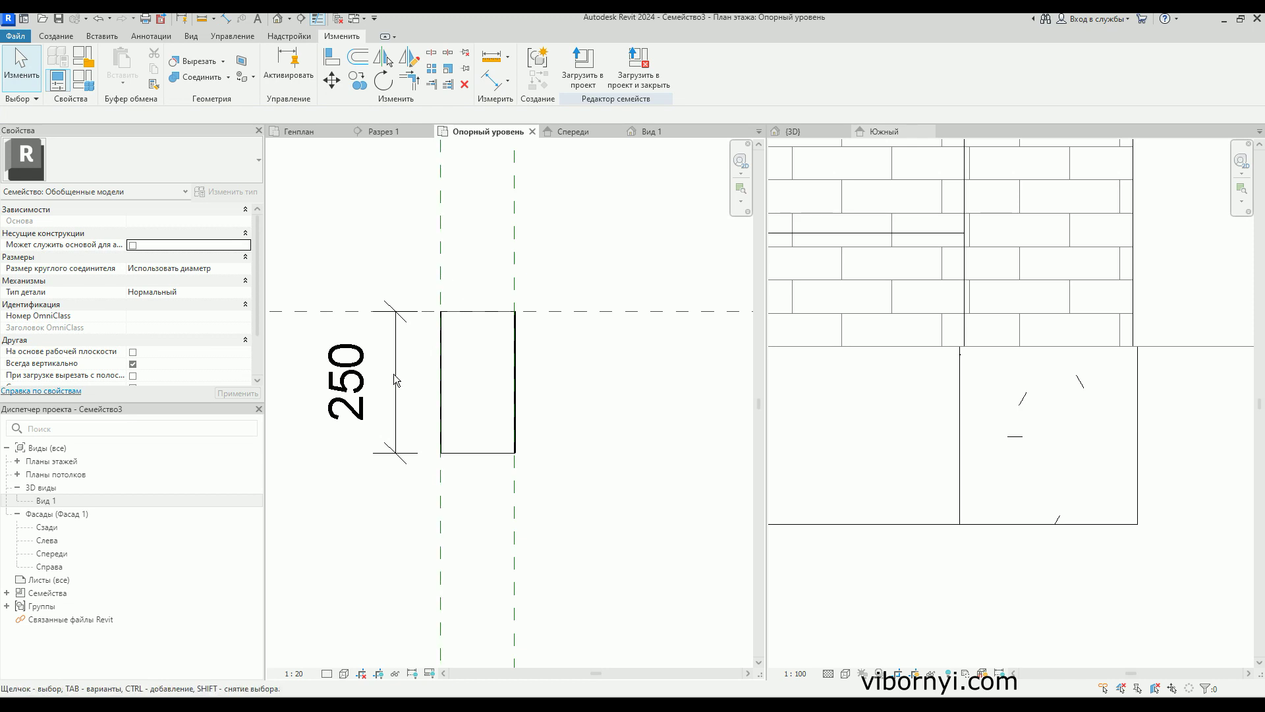
# - Label the 250 dimension with a new parameter named Длина
pyautogui.click(397, 381)
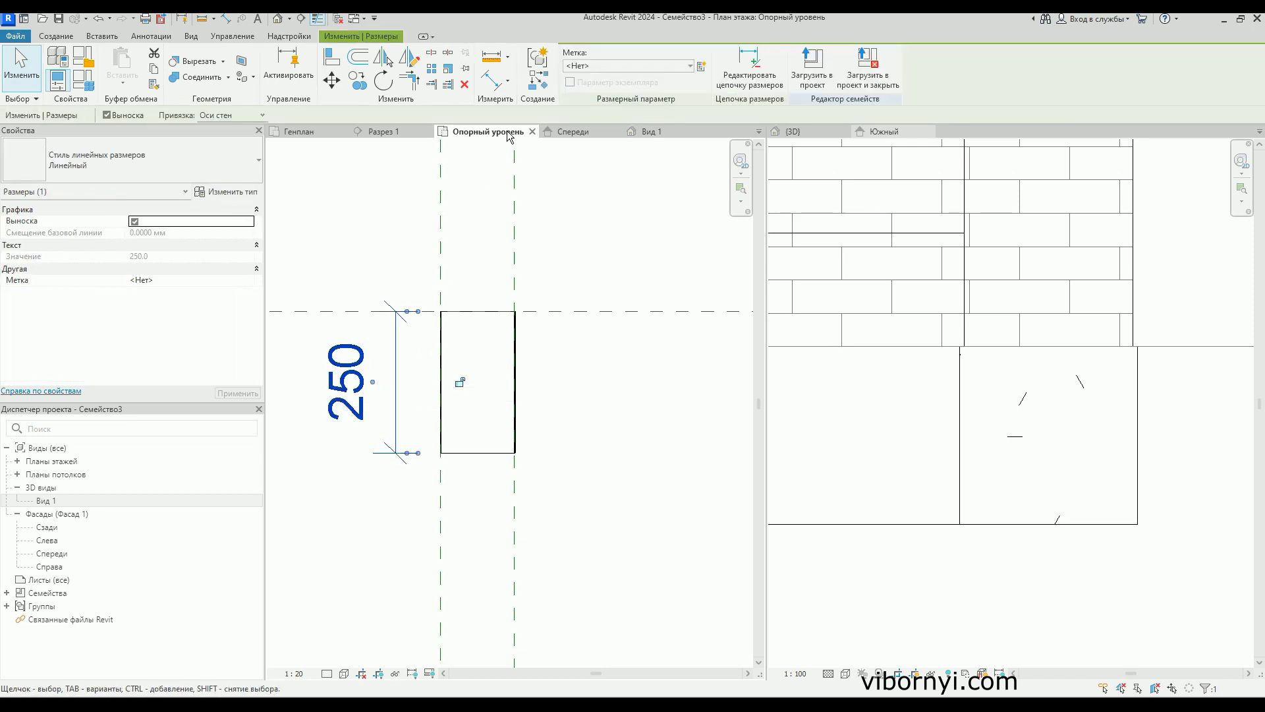
pyautogui.click(703, 68)
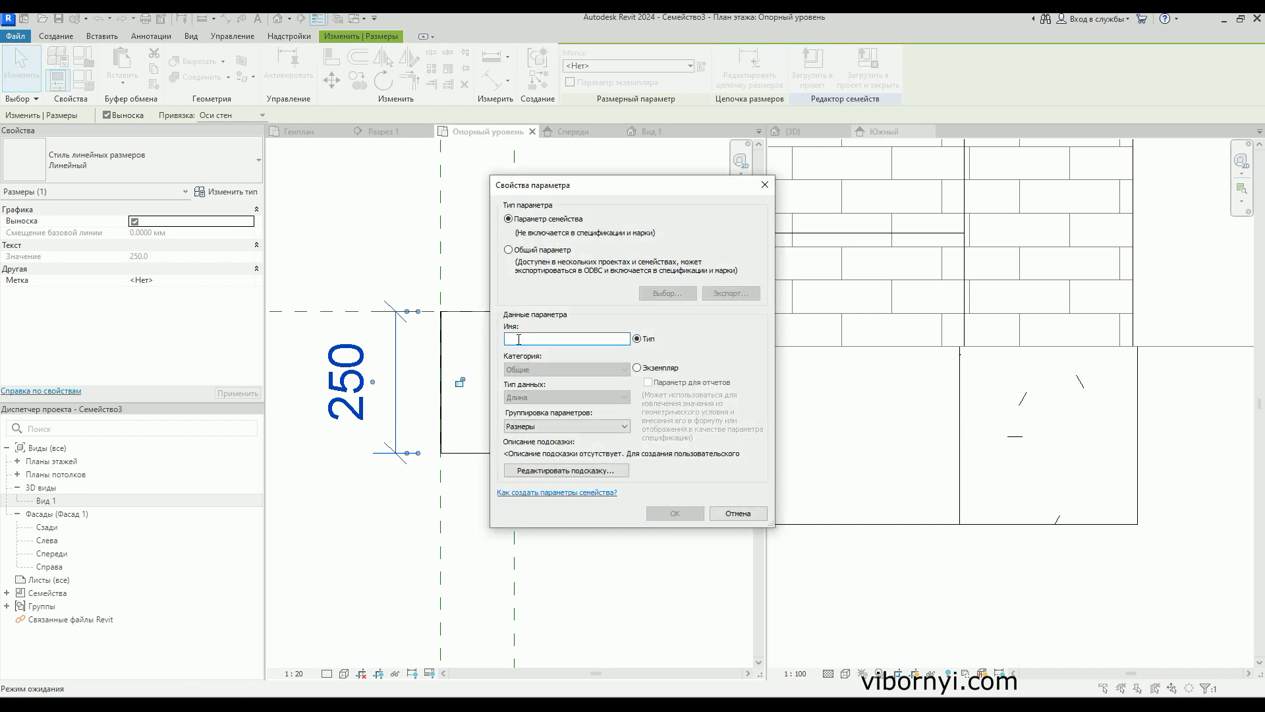
pyautogui.write('Длина')
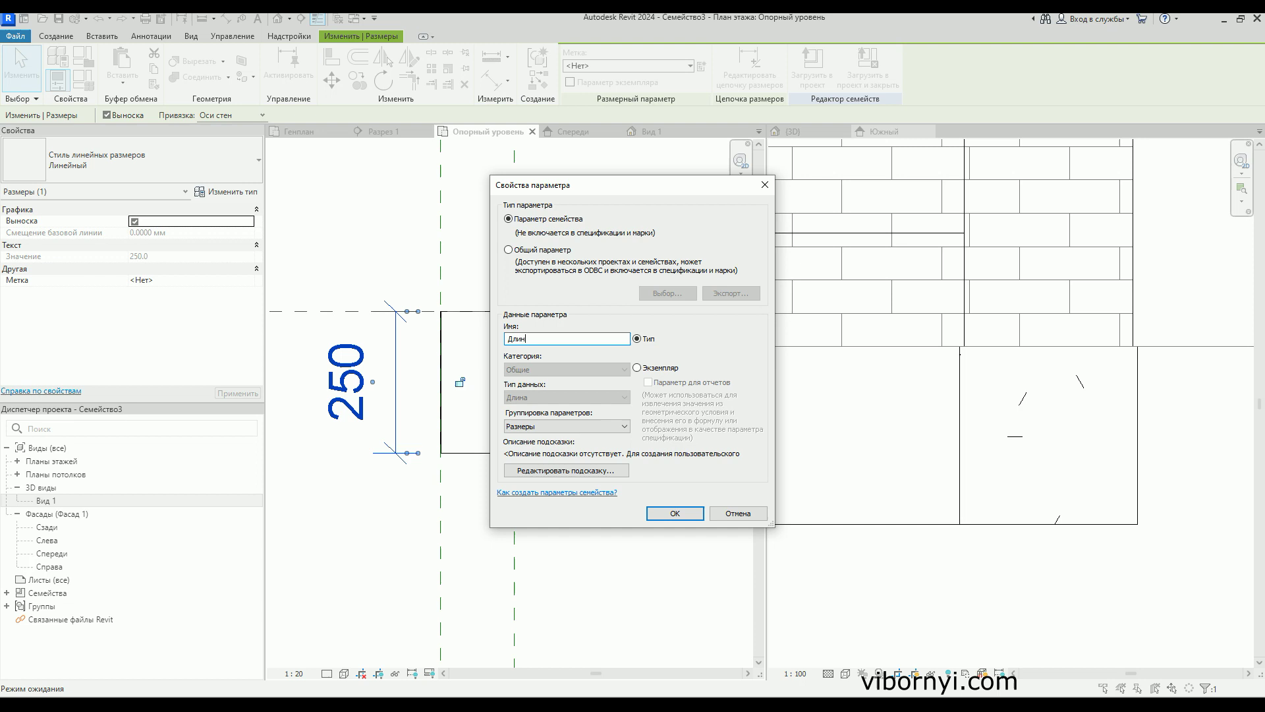
pyautogui.click(666, 514)
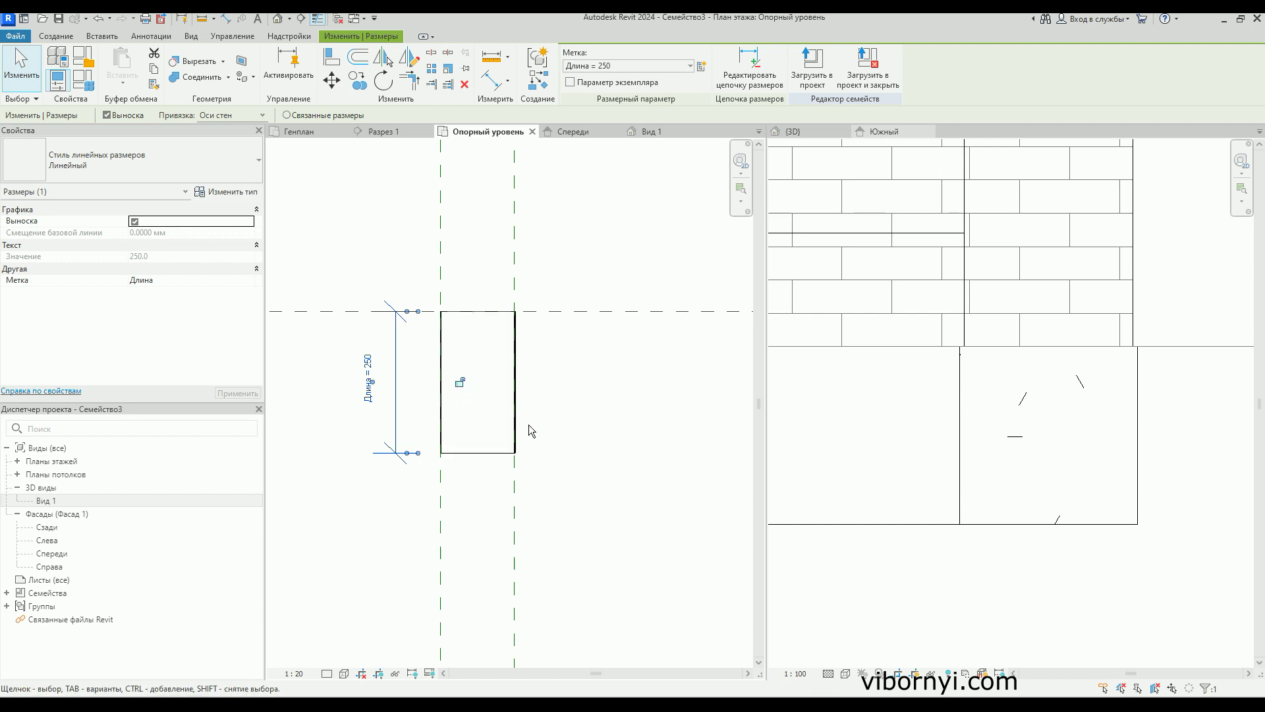
pyautogui.click(603, 420)
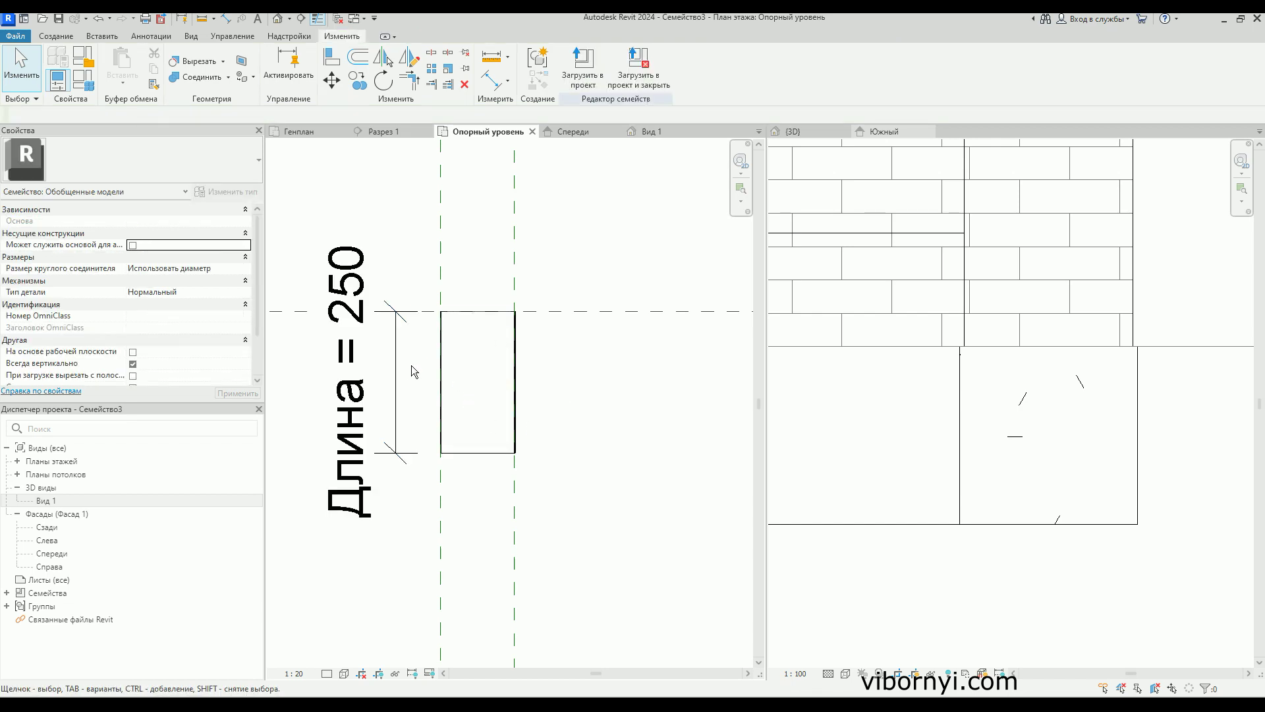
pyautogui.click(442, 363)
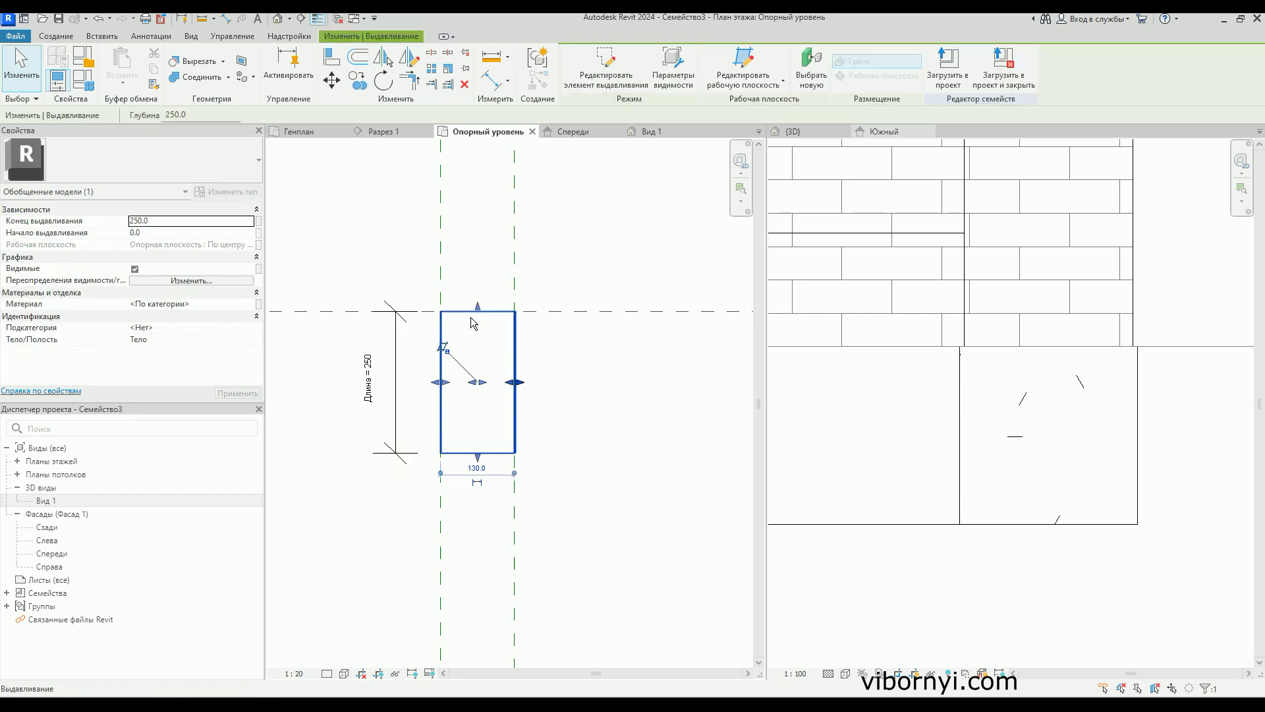
# - Confirm the dimension stays labelled Длина = 250
pyautogui.click(586, 339)
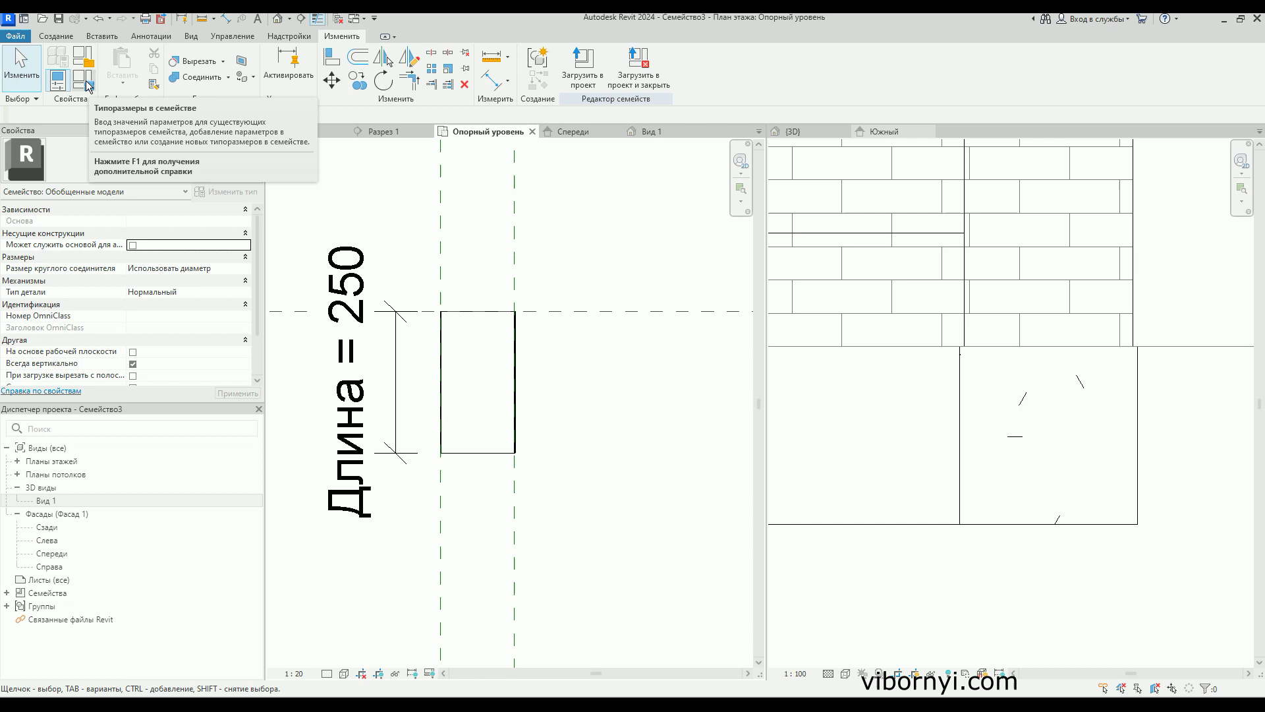
pyautogui.click(396, 352)
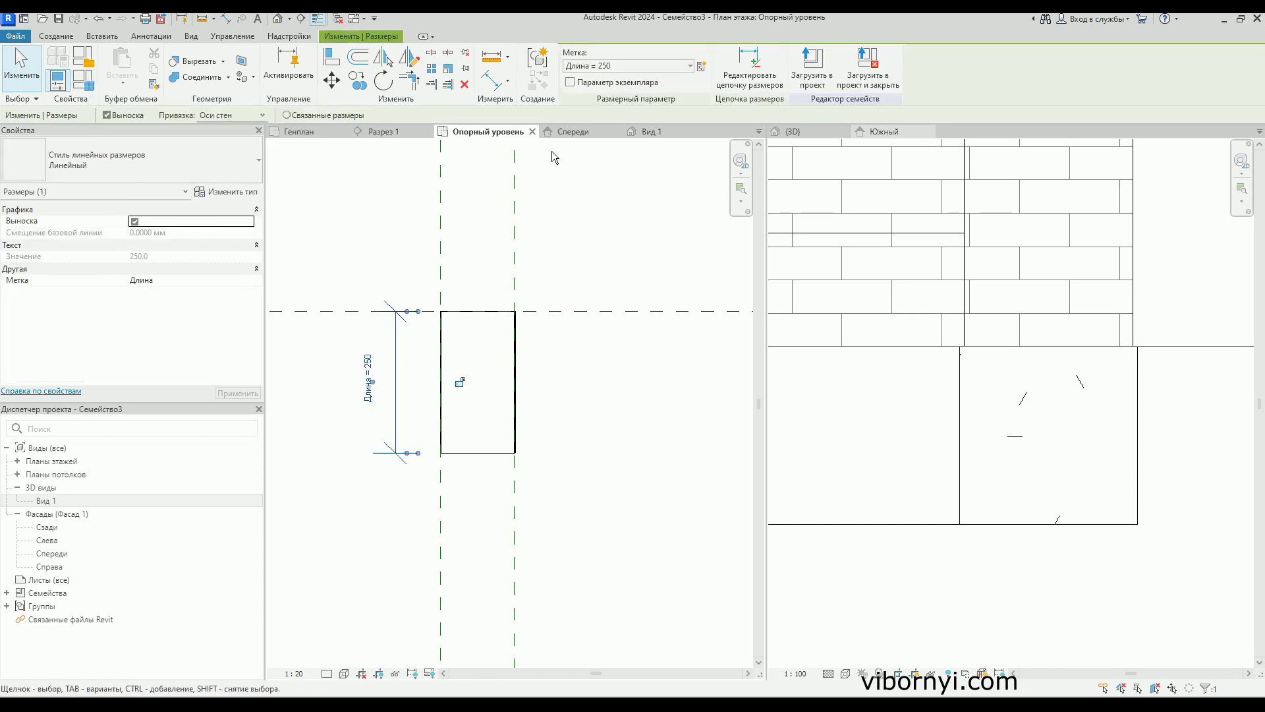
pyautogui.click(691, 66)
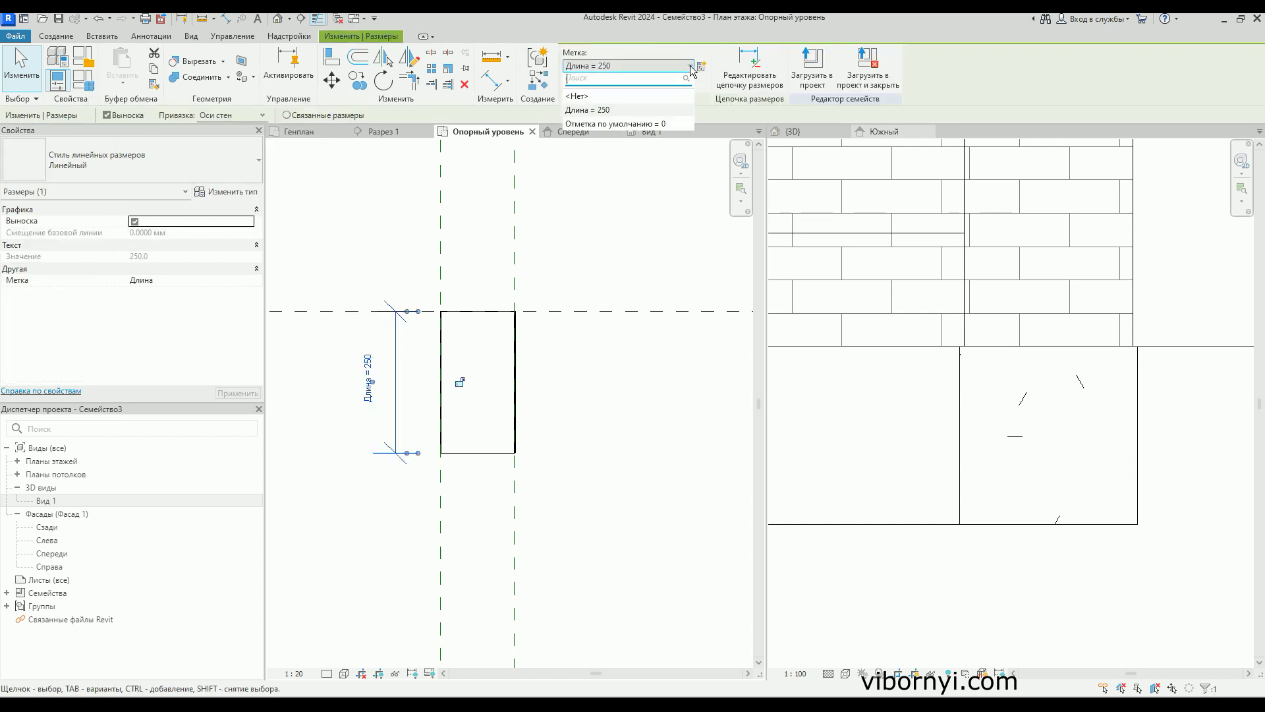
pyautogui.click(595, 114)
pyautogui.click(365, 273)
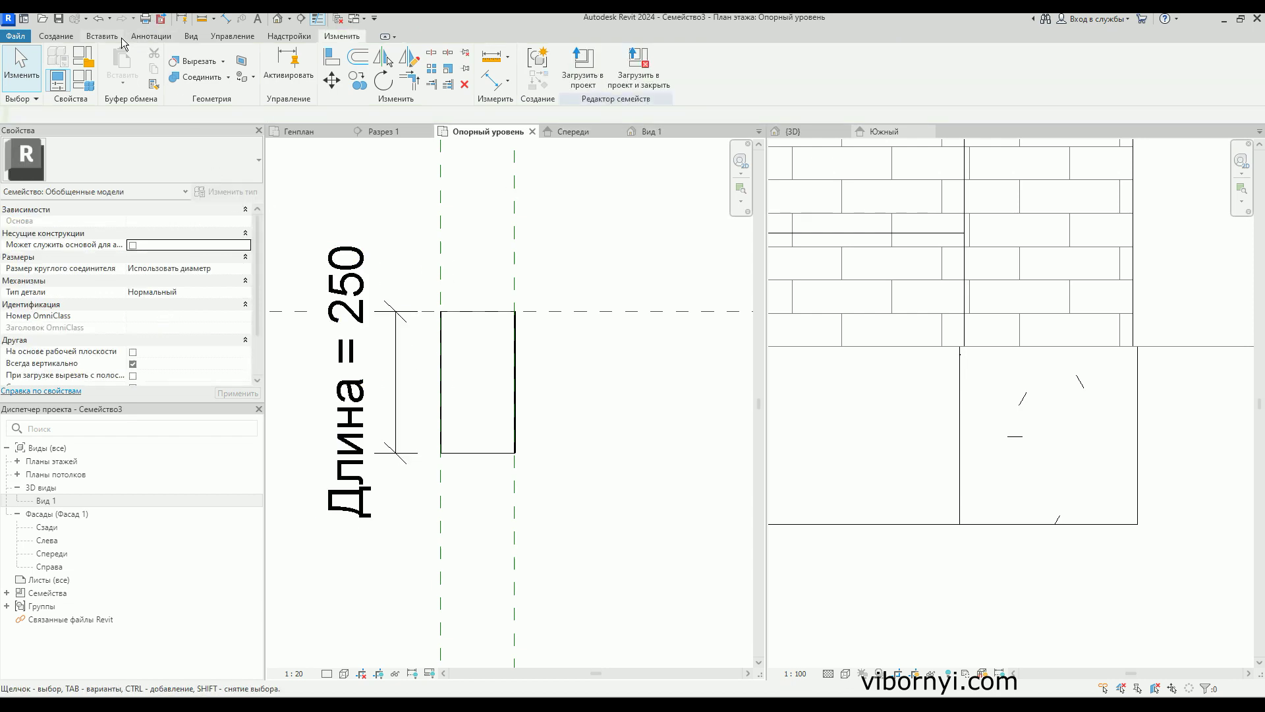
# - Keep the Обобщенные модели category with Всегда вертикально unchecked
pyautogui.click(84, 60)
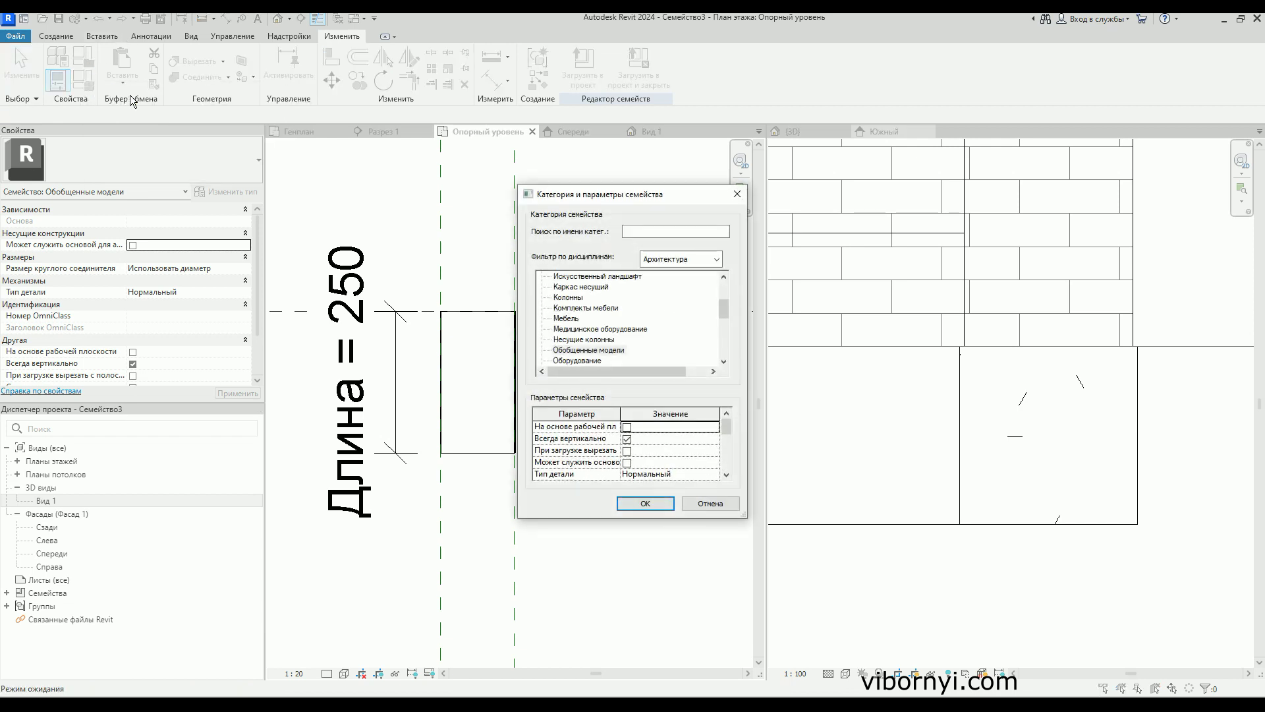
pyautogui.click(562, 353)
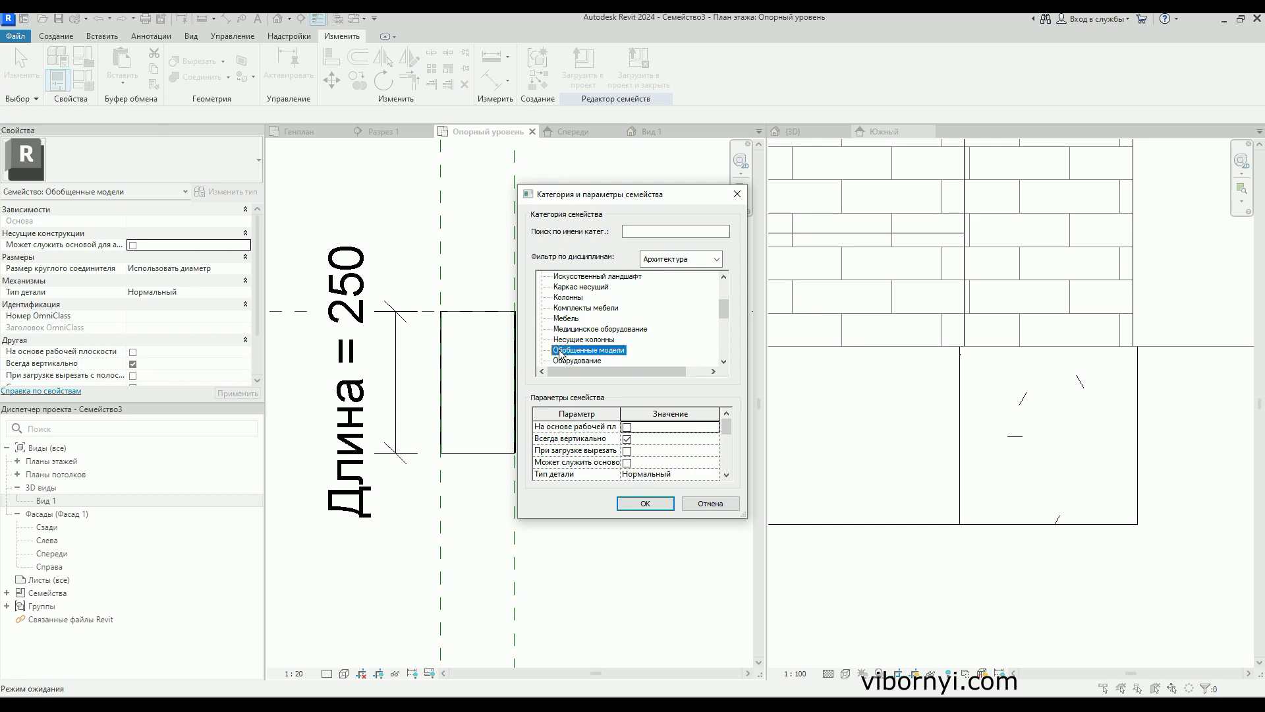
pyautogui.click(627, 439)
pyautogui.click(643, 504)
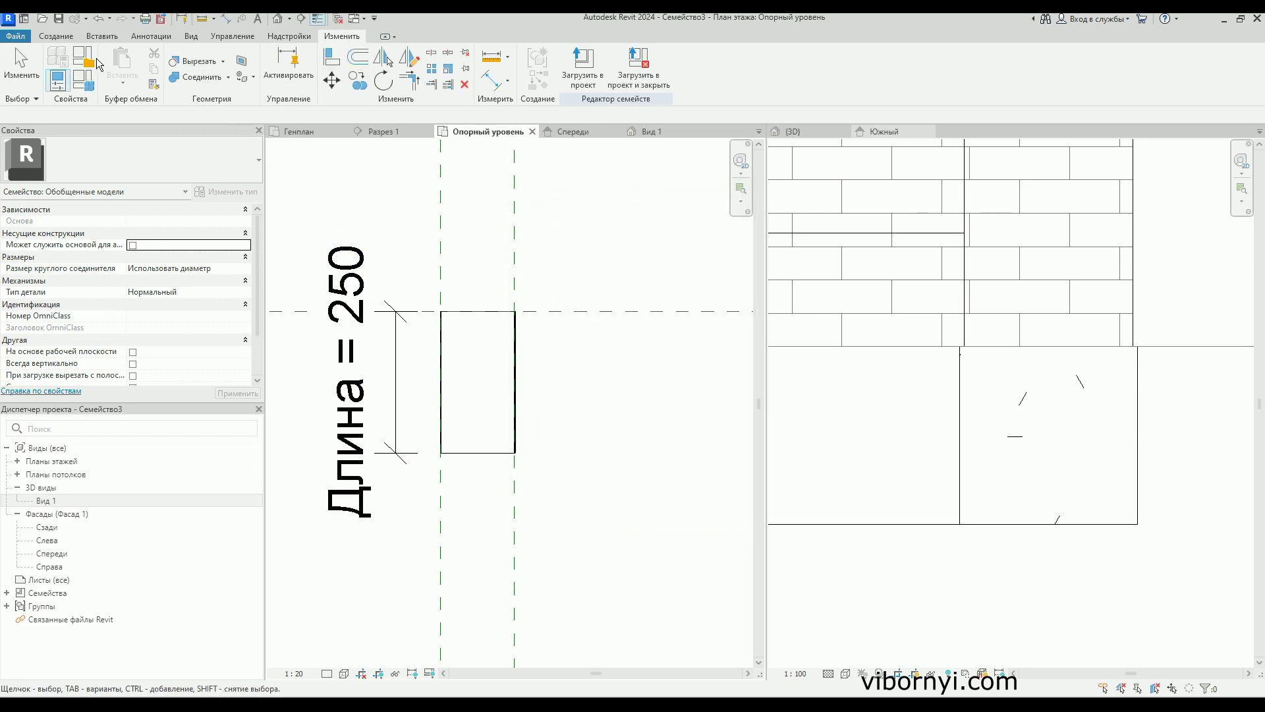
pyautogui.click(84, 82)
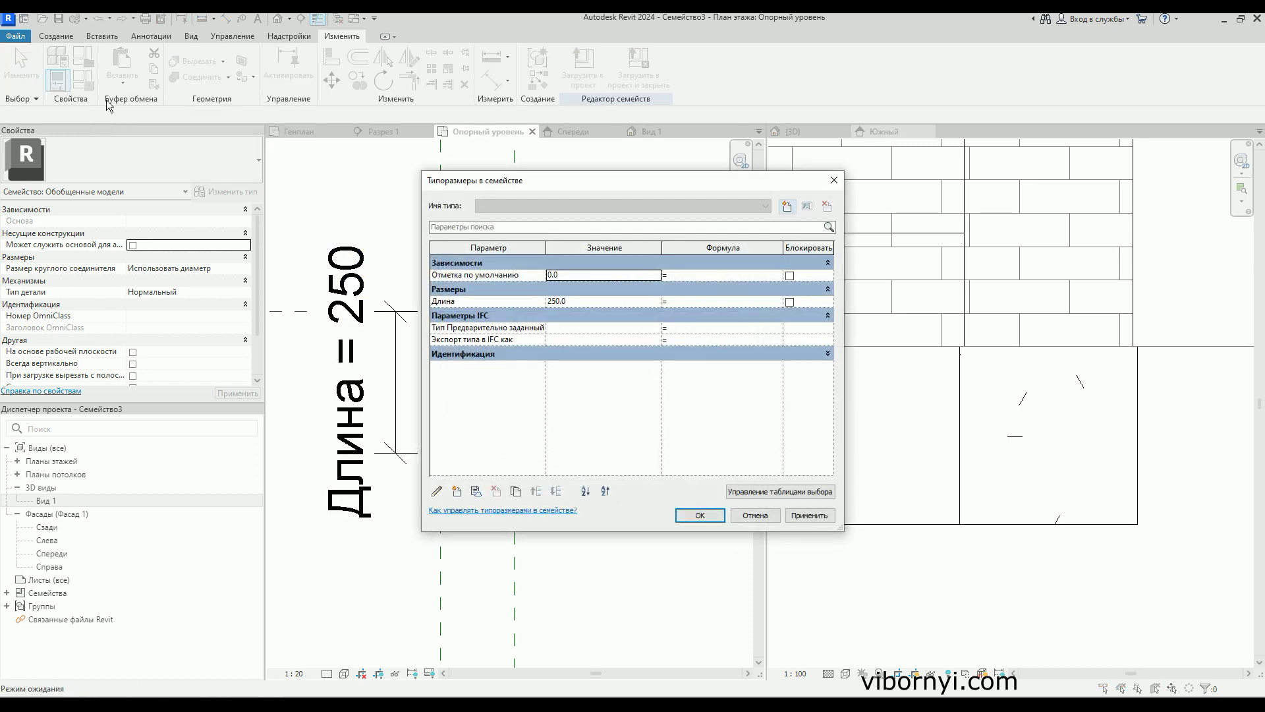
# - Change Длина from 250 to 2300 and view the lengthened extrusion
pyautogui.click(557, 301)
pyautogui.write('2300')
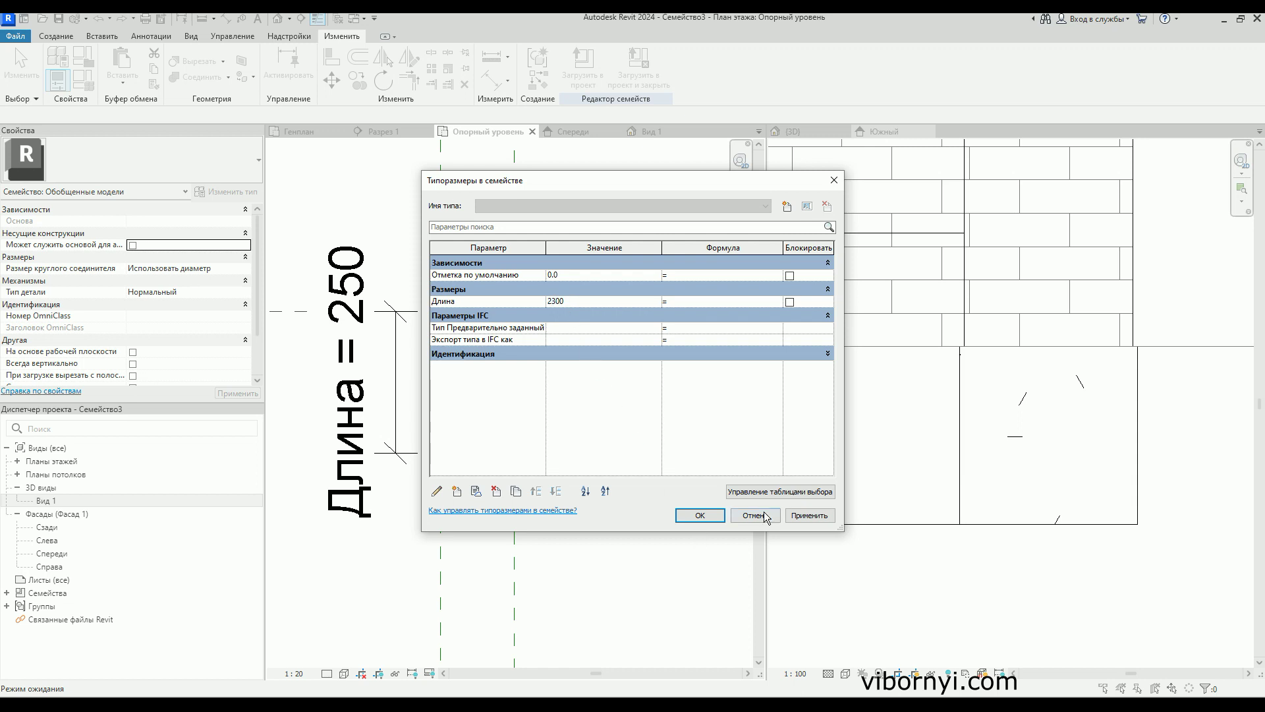
pyautogui.click(701, 515)
pyautogui.scroll(-2, 598, 369)
pyautogui.scroll(-3, 597, 371)
pyautogui.moveTo(604, 410); pyautogui.dragTo(544, 343, button='middle')
pyautogui.scroll(1, 539, 369)
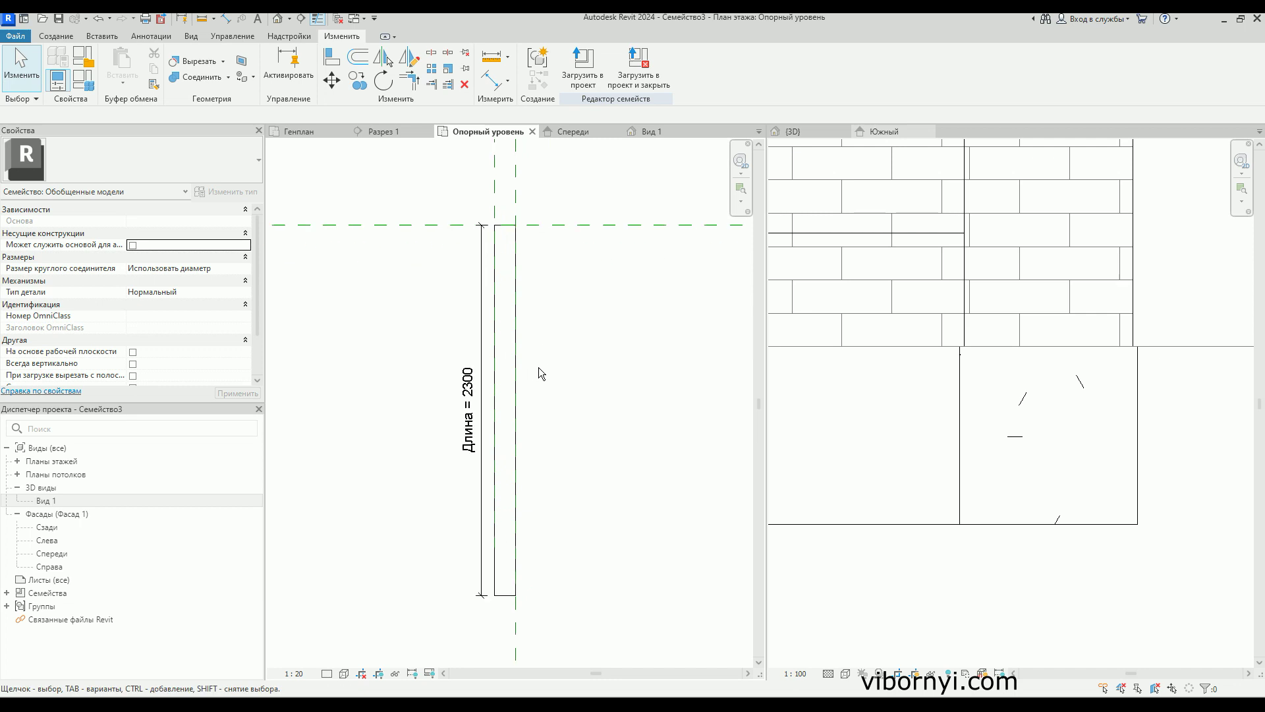
pyautogui.click(16, 37)
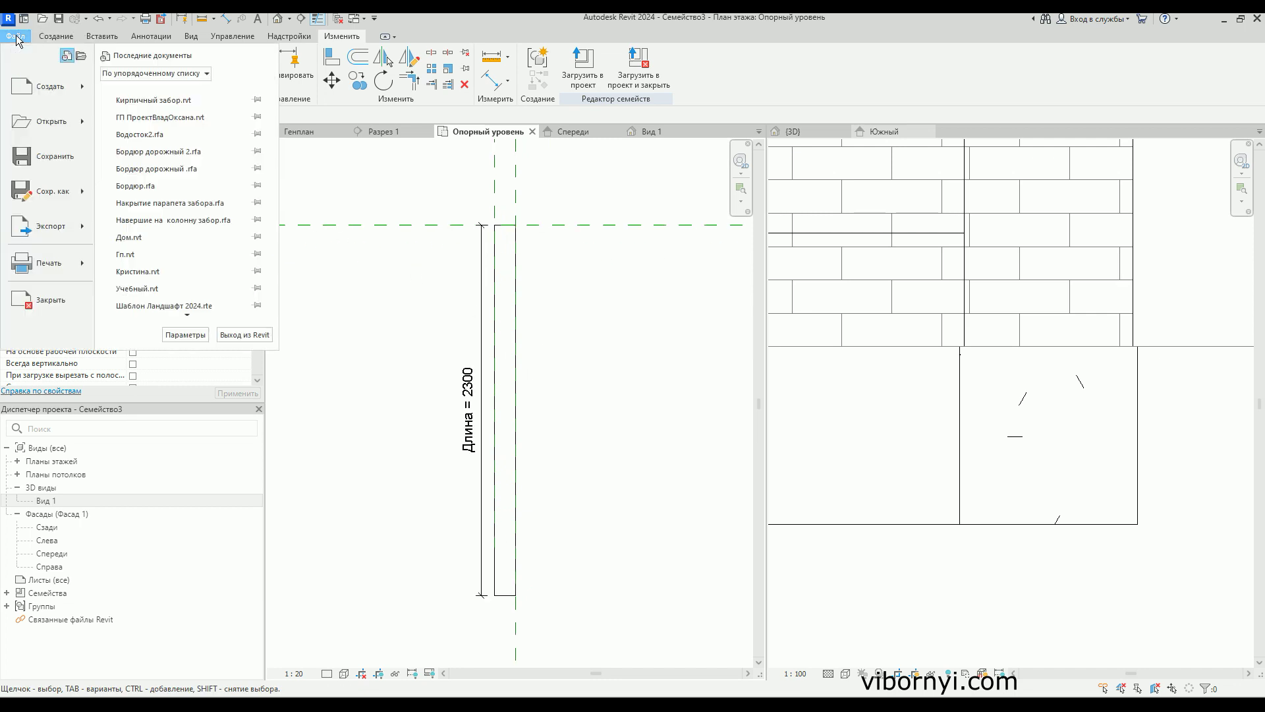
pyautogui.moveTo(49, 191)
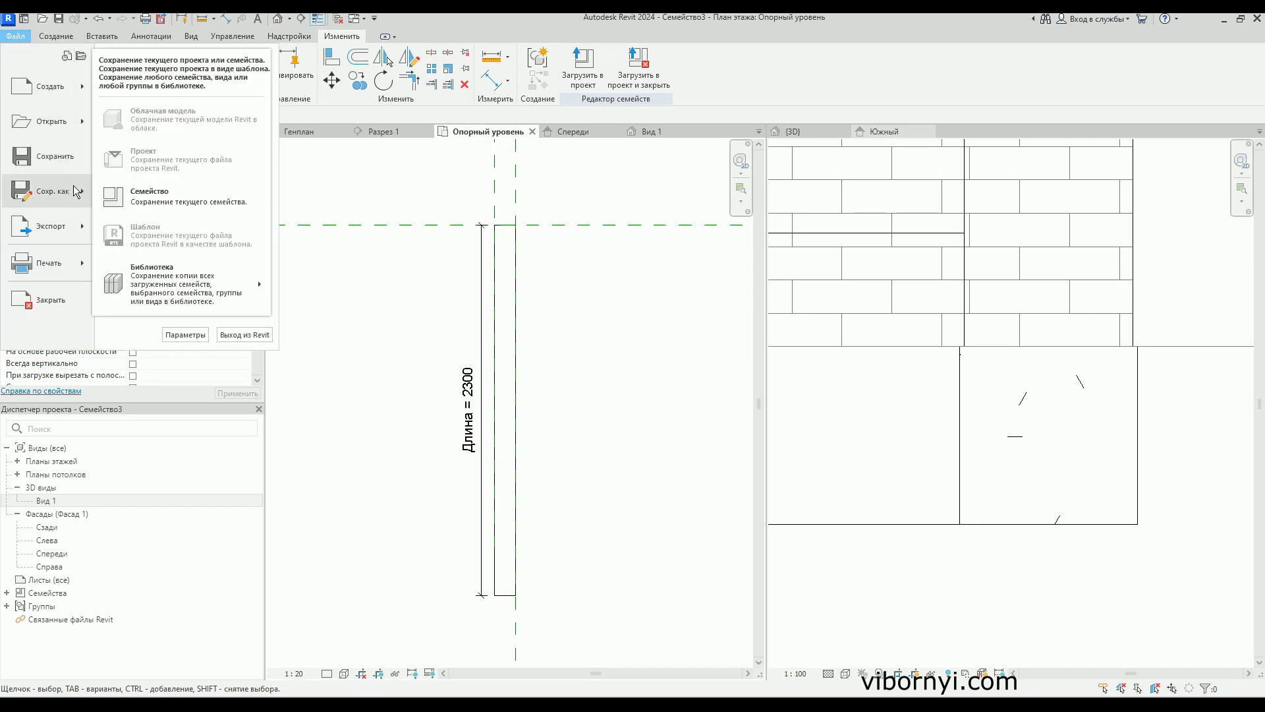
# - Save the family under the name Отлив in the Кирпичный забор folder
pyautogui.click(171, 197)
pyautogui.write('Отлив')
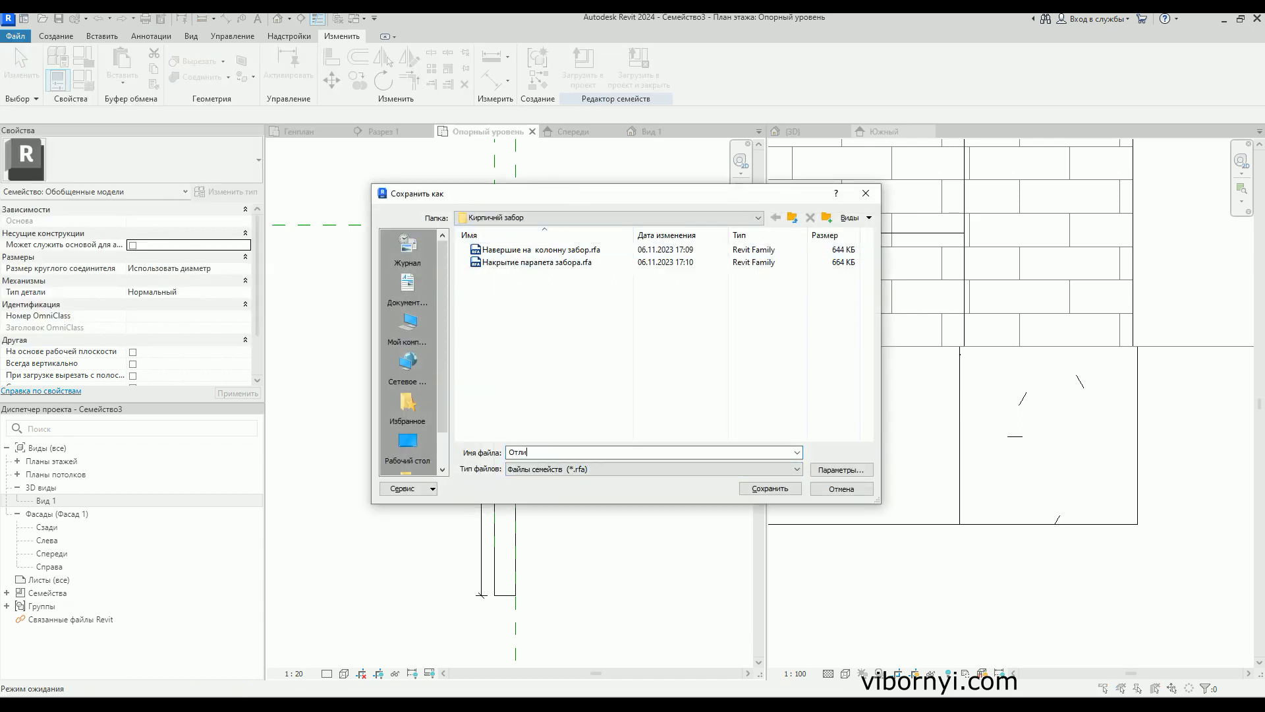
pyautogui.click(770, 488)
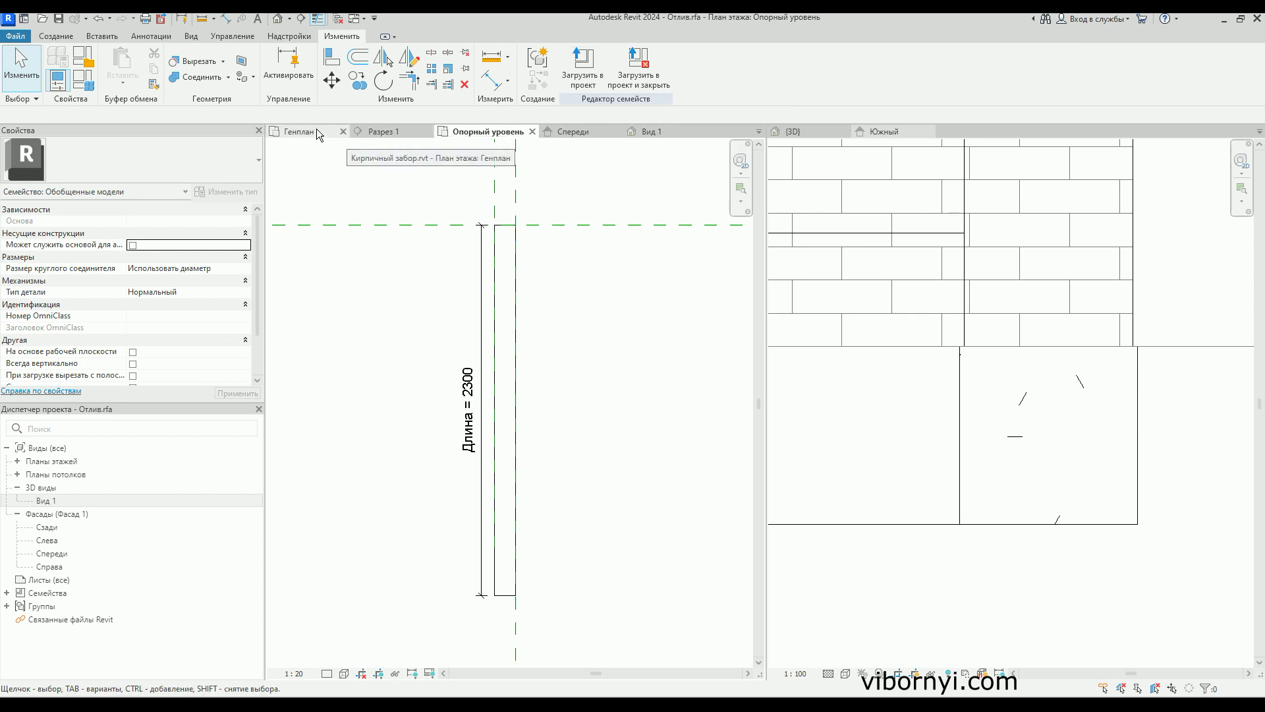
# - Load the Отлив family into the project and place one instance in Генплан
pyautogui.click(582, 81)
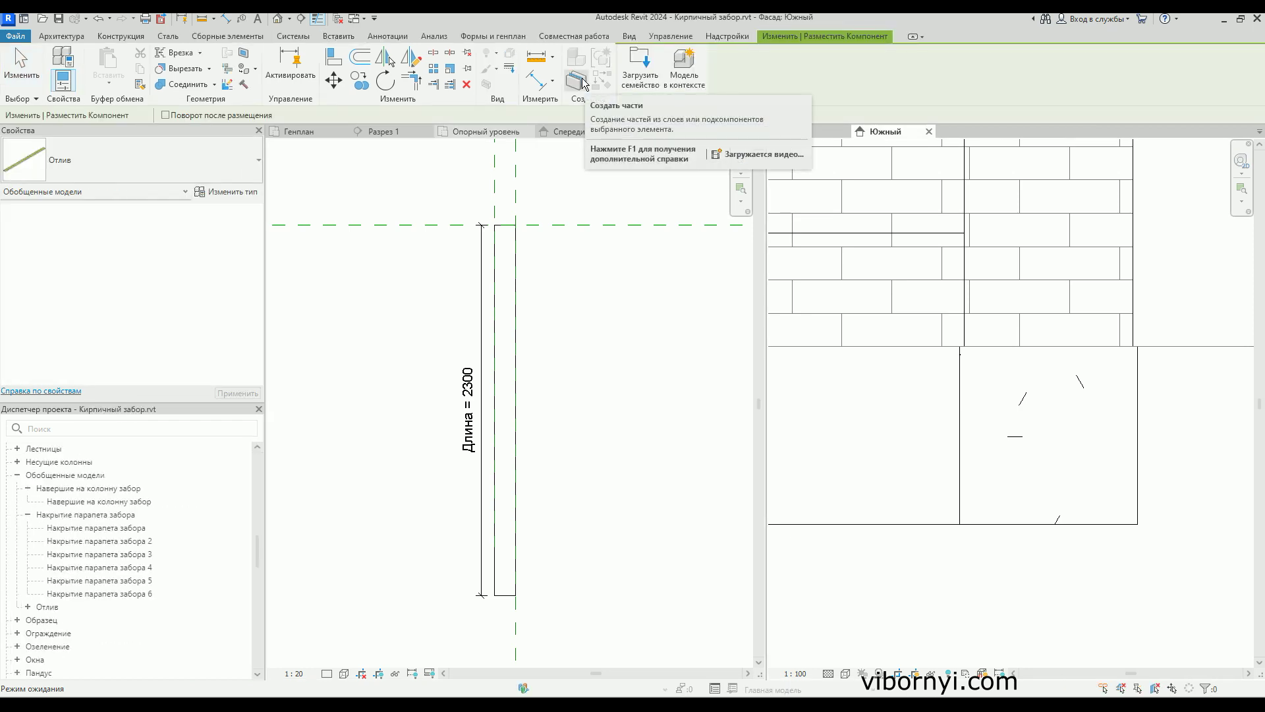
pyautogui.click(297, 132)
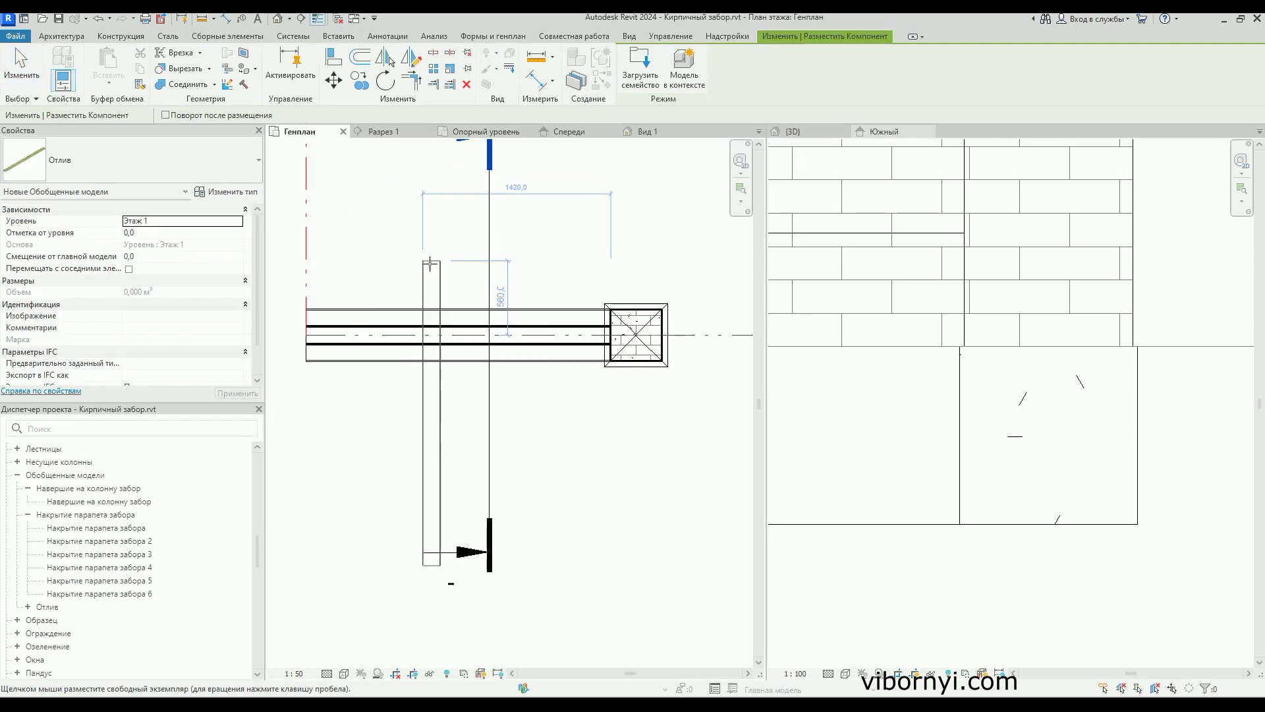
pyautogui.scroll(-4, 541, 229)
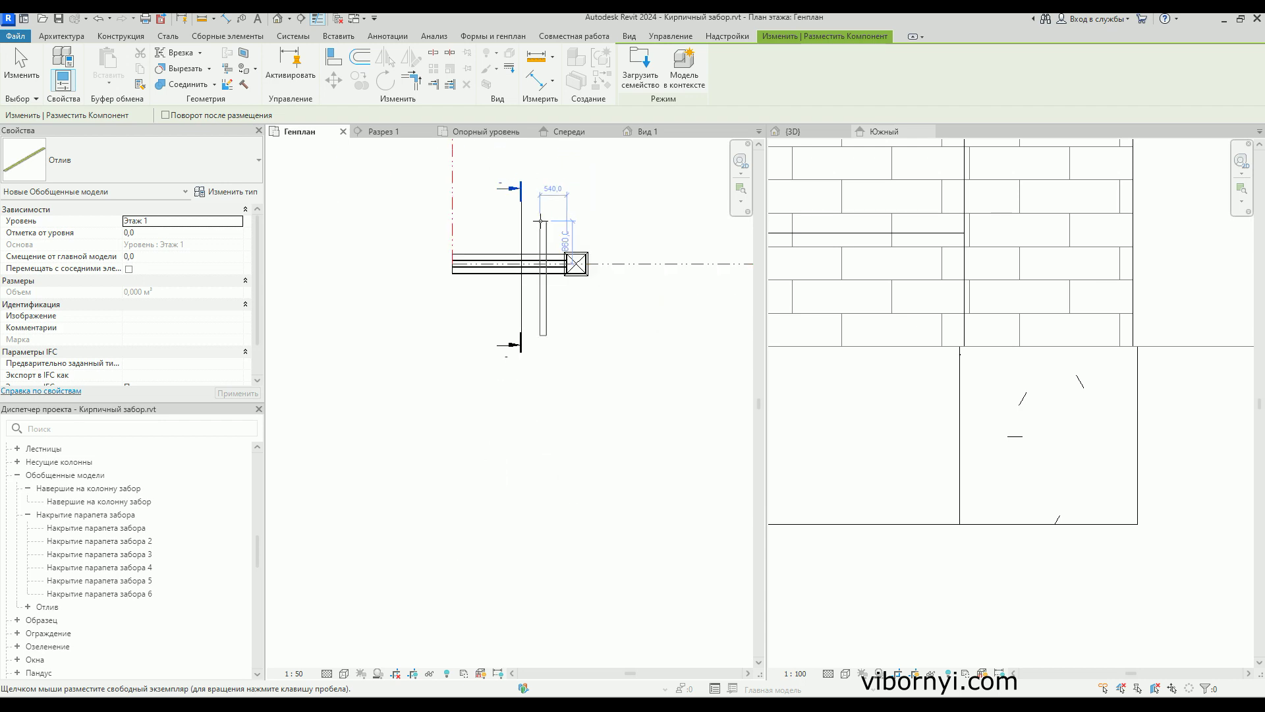
pyautogui.scroll(-1, 540, 230)
pyautogui.click(488, 304)
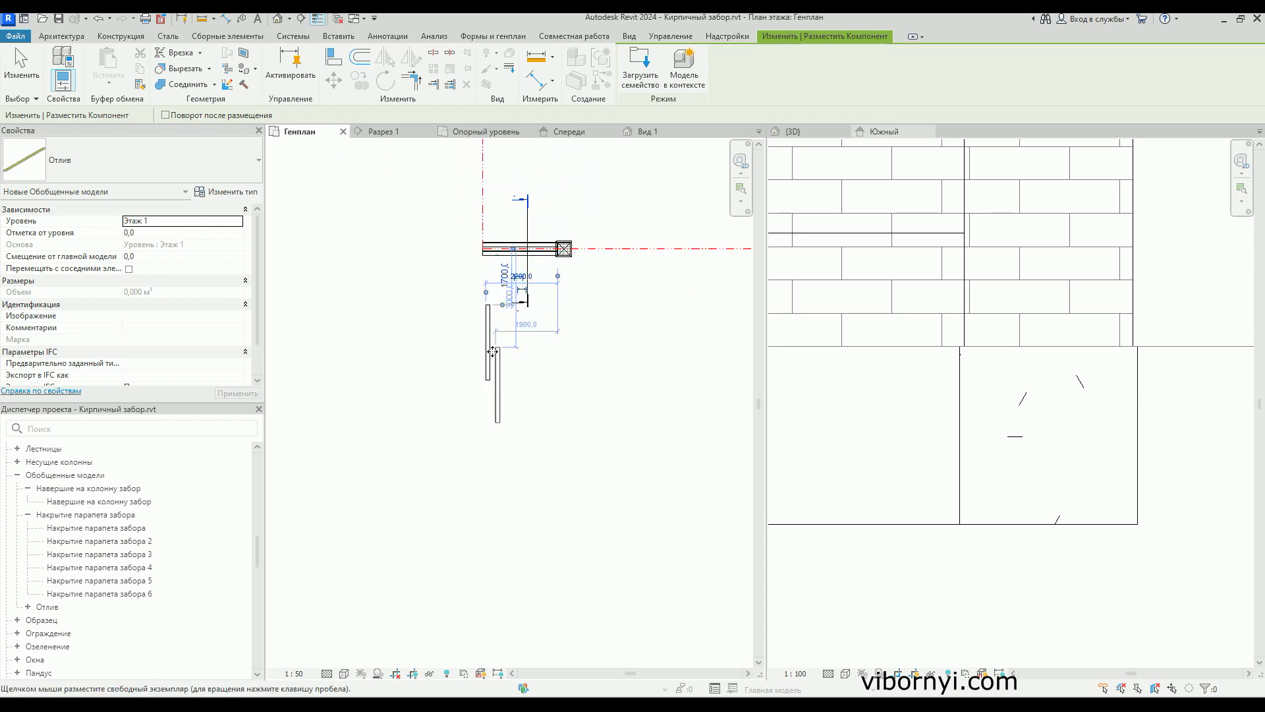
pyautogui.scroll(2, 493, 347)
pyautogui.press('Escape')
# - Move the placed Отлив sill up across the fence wall
pyautogui.click(488, 372)
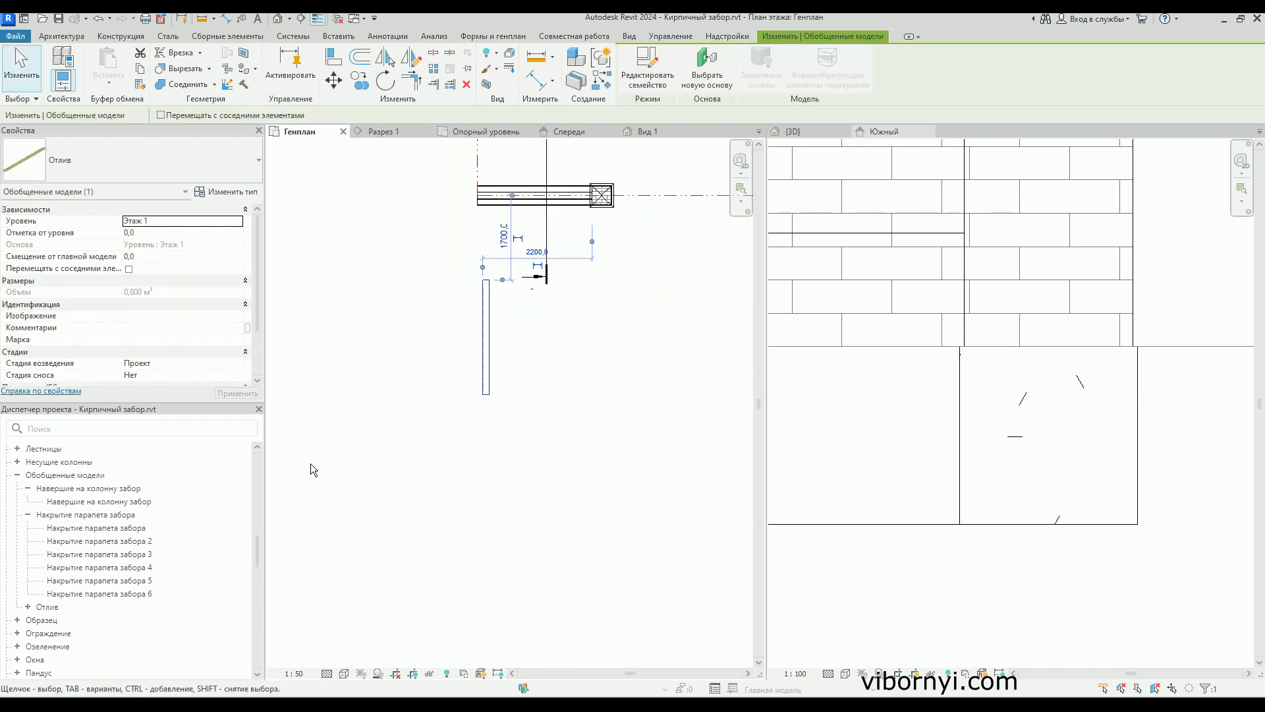
pyautogui.click(27, 487)
pyautogui.click(27, 502)
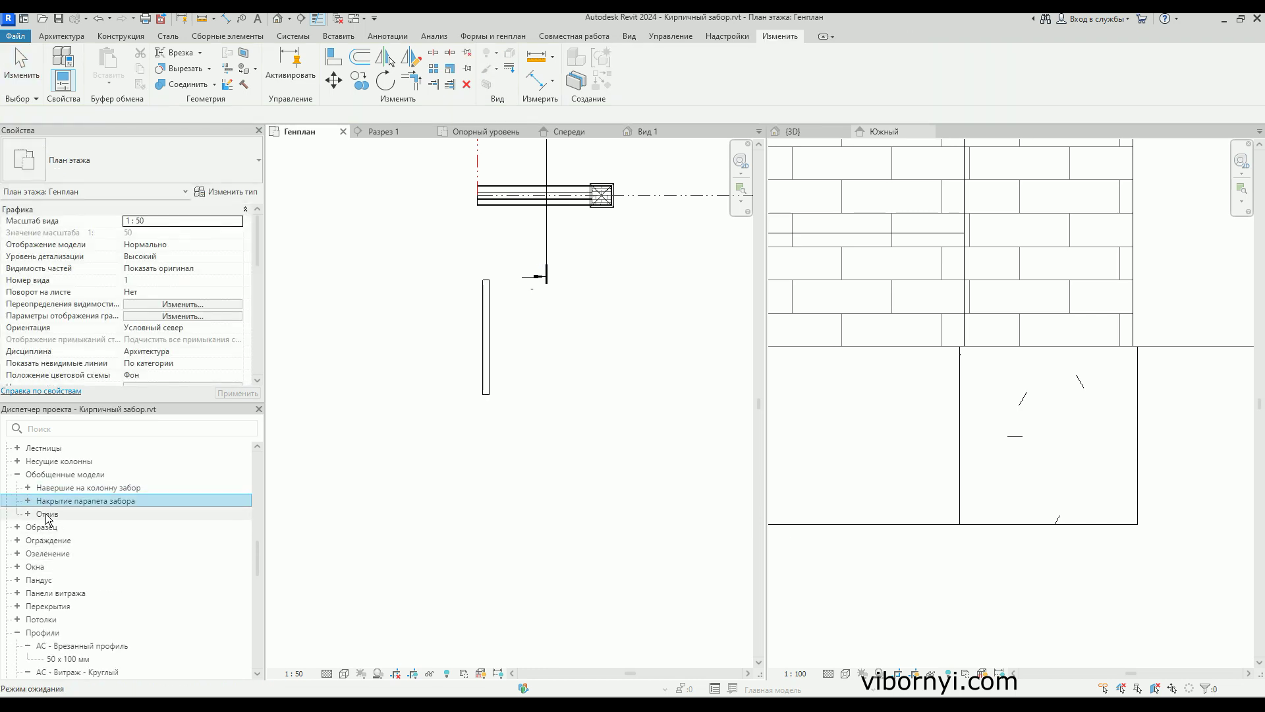
pyautogui.click(46, 515)
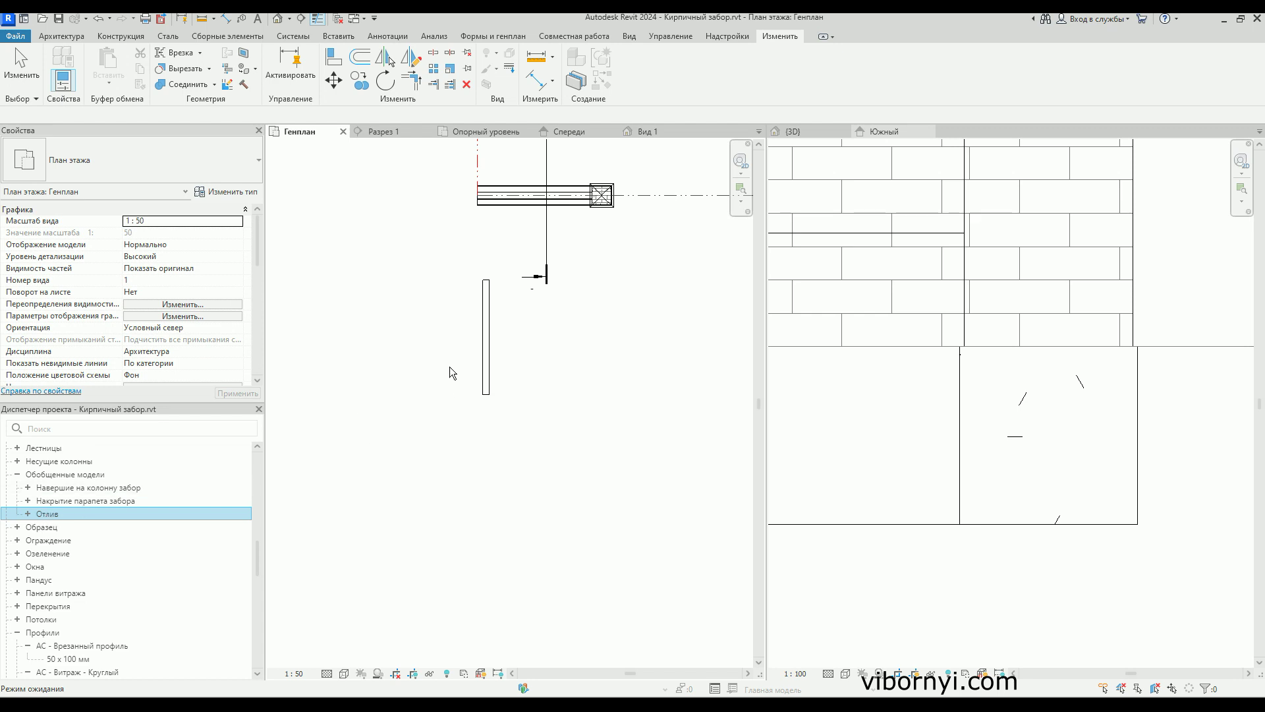
pyautogui.click(486, 359)
pyautogui.moveTo(486, 360); pyautogui.dragTo(462, 450, button='middle')
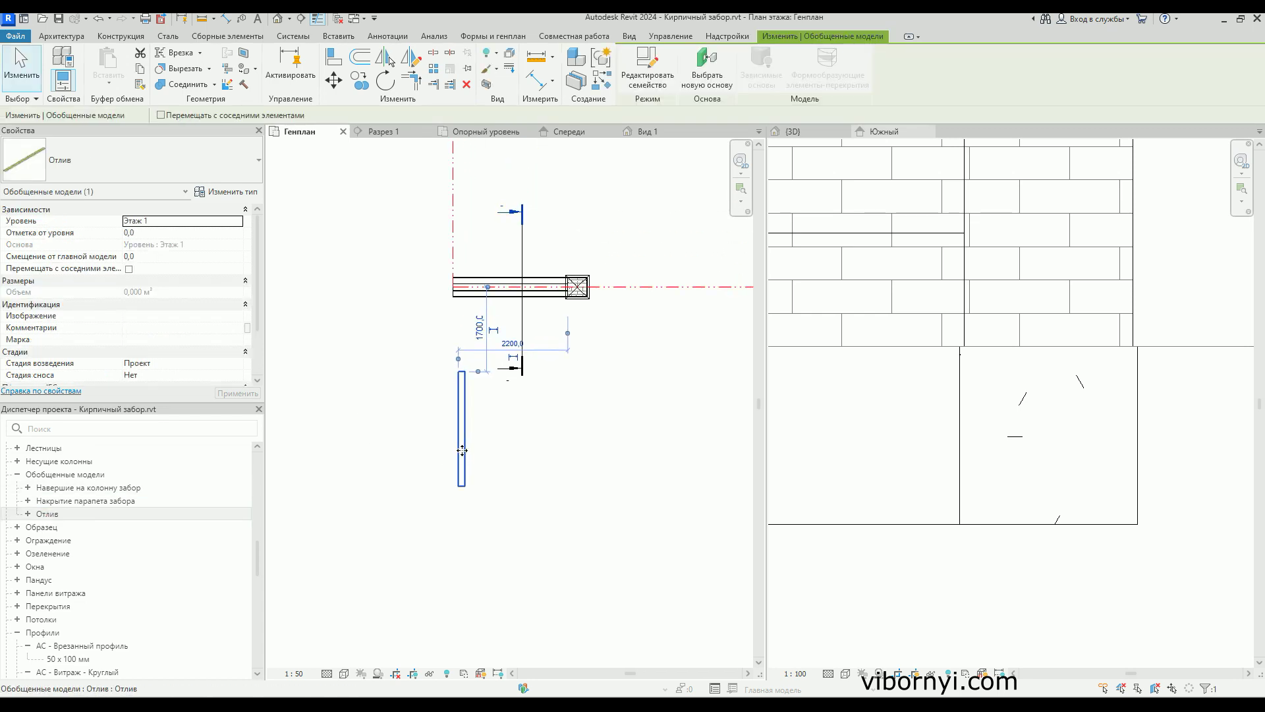
pyautogui.moveTo(463, 452); pyautogui.dragTo(484, 340)
pyautogui.scroll(2, 491, 283)
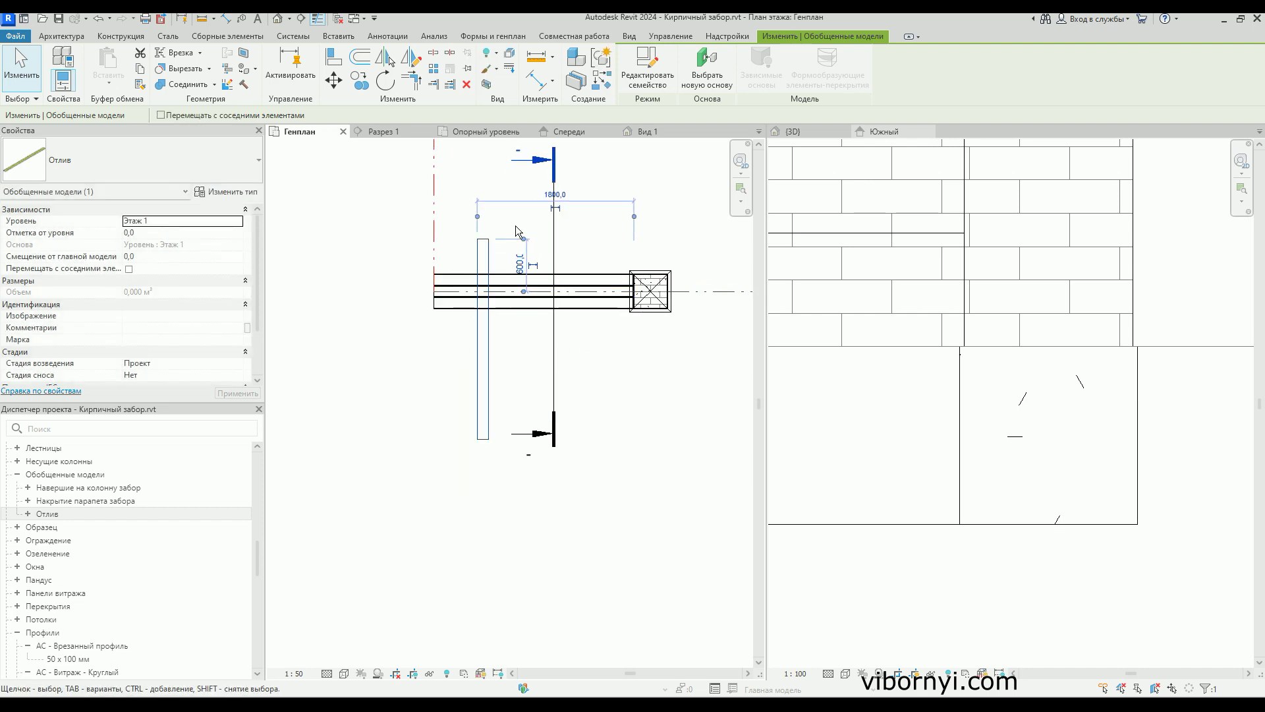
# - Check the sill's position in the Южный elevation and the 3D view
pyautogui.click(906, 137)
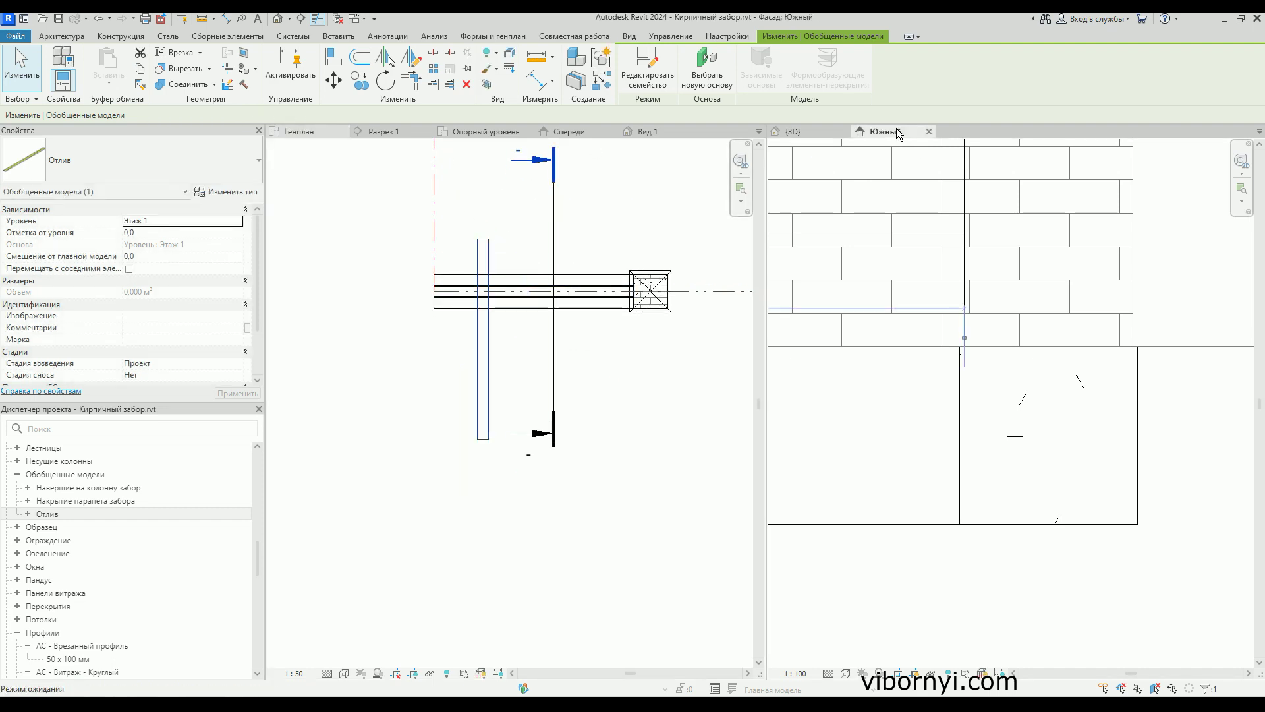
pyautogui.scroll(-3, 935, 400)
pyautogui.scroll(-3, 939, 405)
pyautogui.scroll(-3, 940, 408)
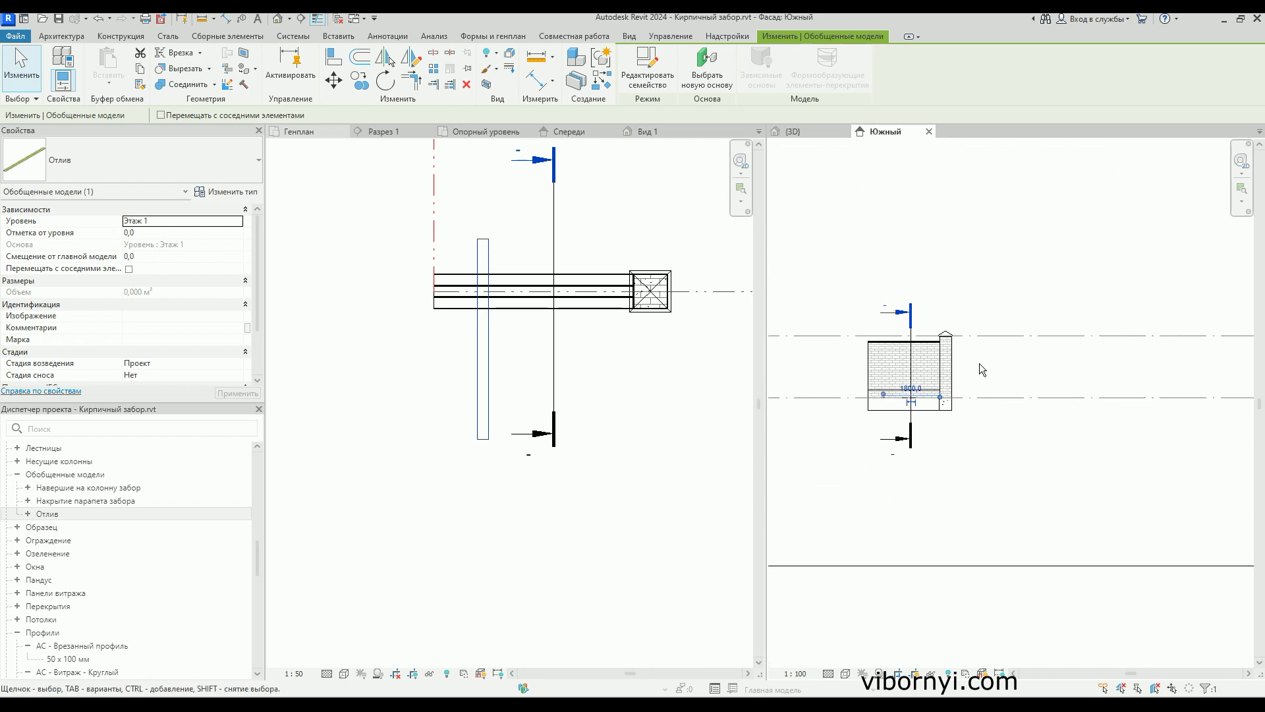
pyautogui.click(809, 134)
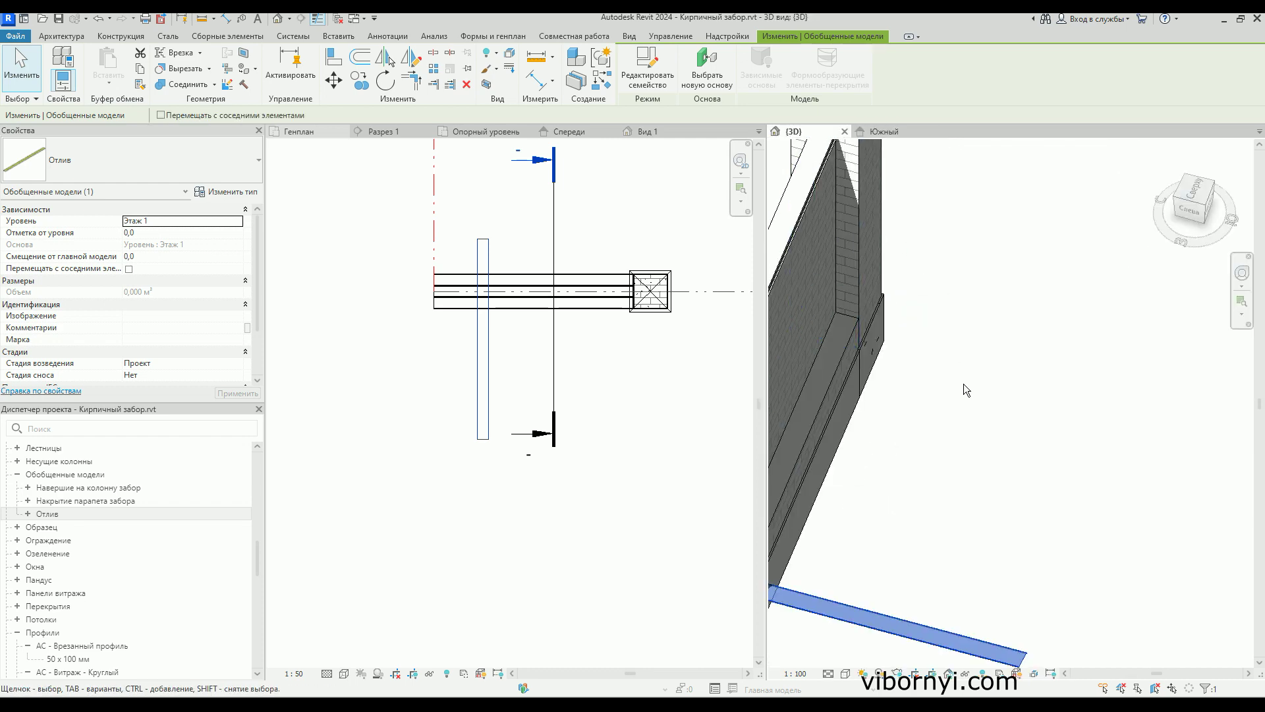
pyautogui.moveTo(938, 452)
pyautogui.mouseDown(button='middle')
pyautogui.moveTo(1007, 347)
pyautogui.moveTo(876, 462)
pyautogui.mouseUp(button='middle')
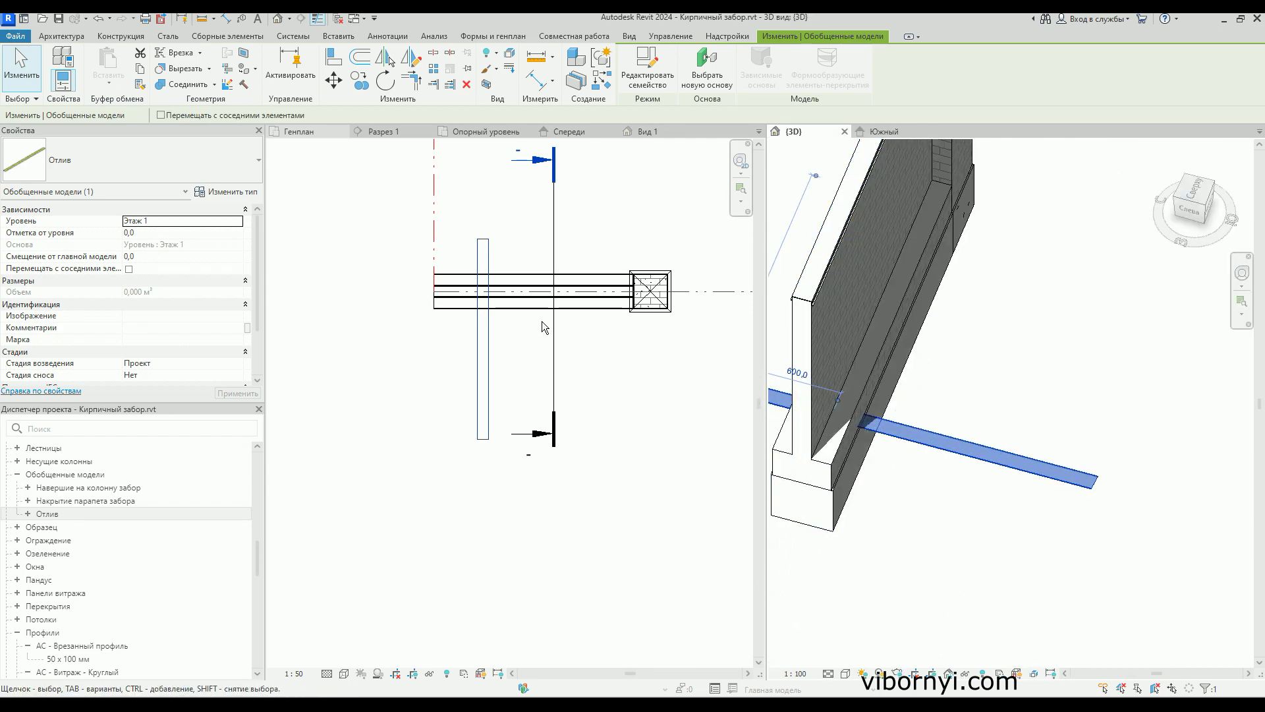
pyautogui.click(490, 390)
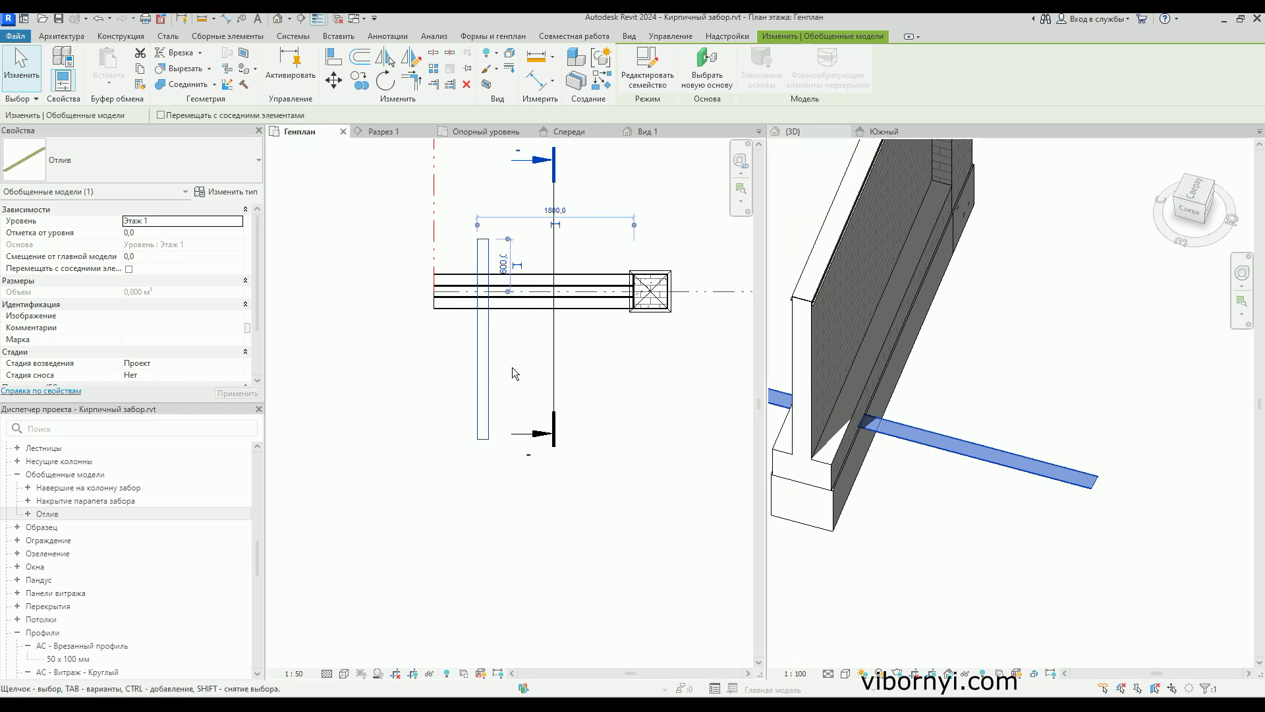
# - Set the Отлив sill's elevation from level to 250 and check it in 3D
pyautogui.click(163, 235)
pyautogui.write('250')
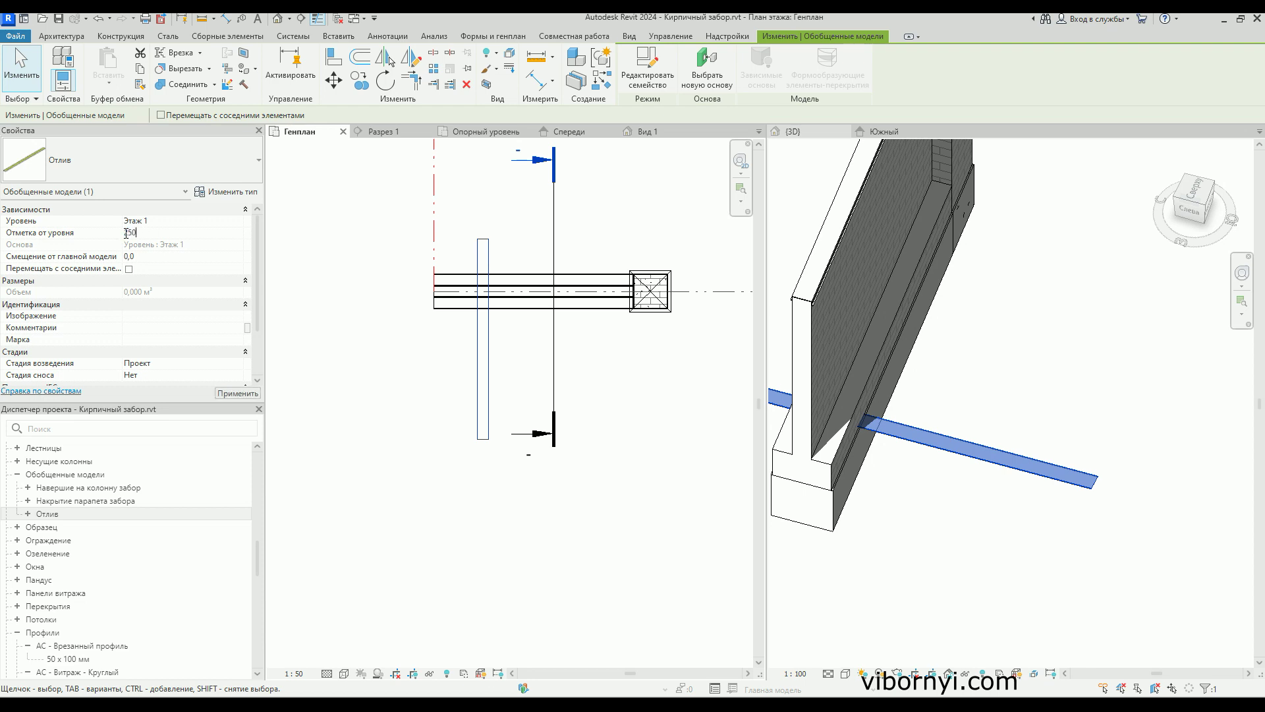
pyautogui.click(236, 393)
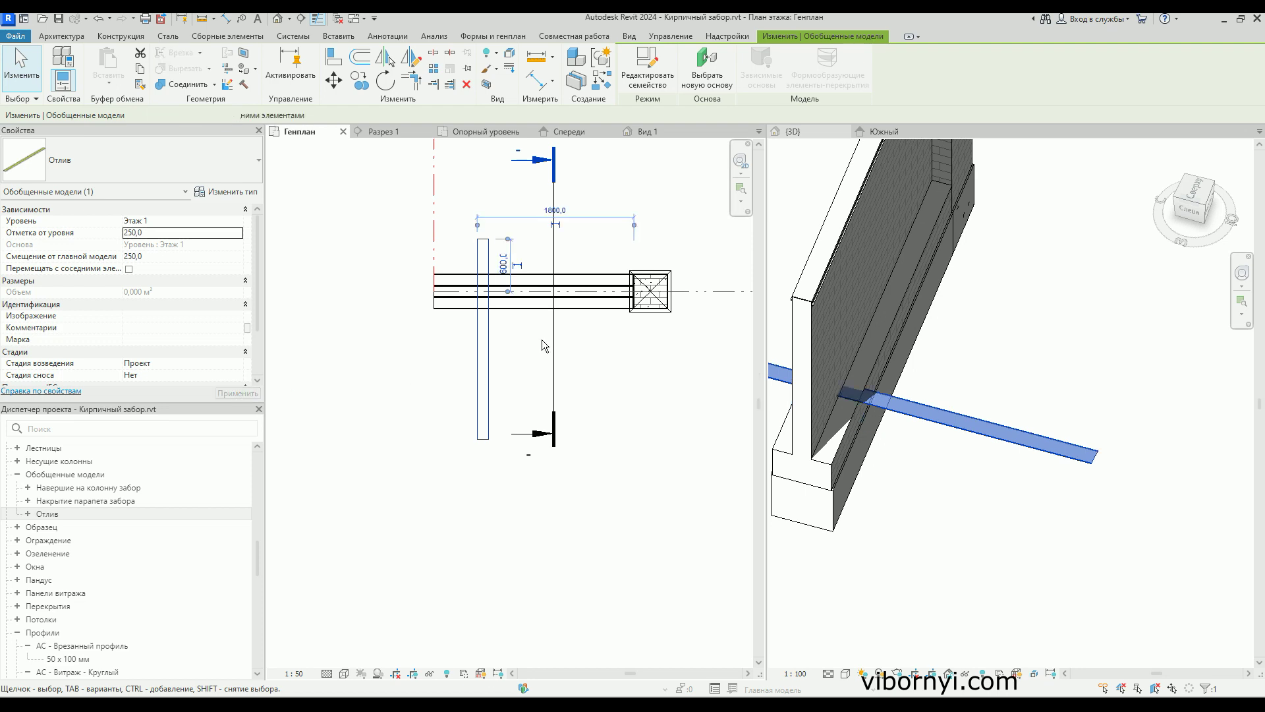
pyautogui.moveTo(889, 412)
pyautogui.keyDown('shift'); pyautogui.mouseDown(button='middle')
pyautogui.moveTo(903, 296)
pyautogui.moveTo(507, 361)
pyautogui.mouseUp(button='middle'); pyautogui.keyUp('shift')
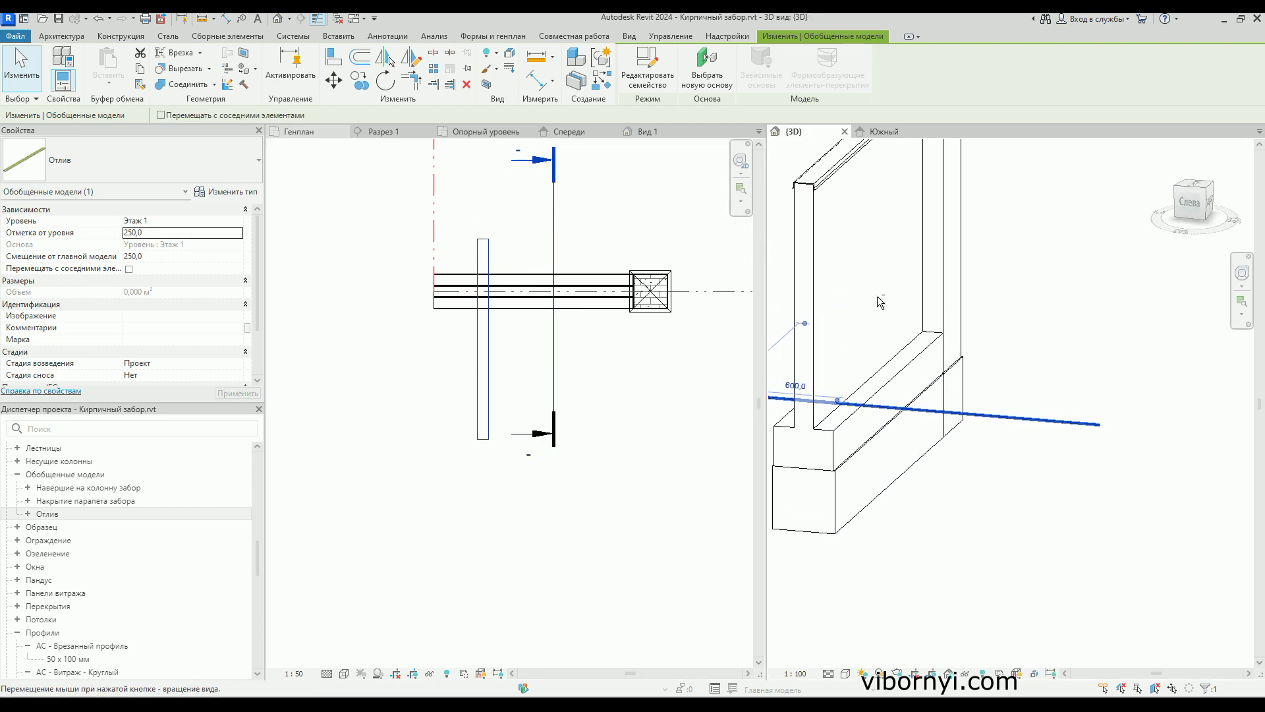
# - In the Генплан plan, start rotating the sill from a vertical reference direction
pyautogui.click(491, 380)
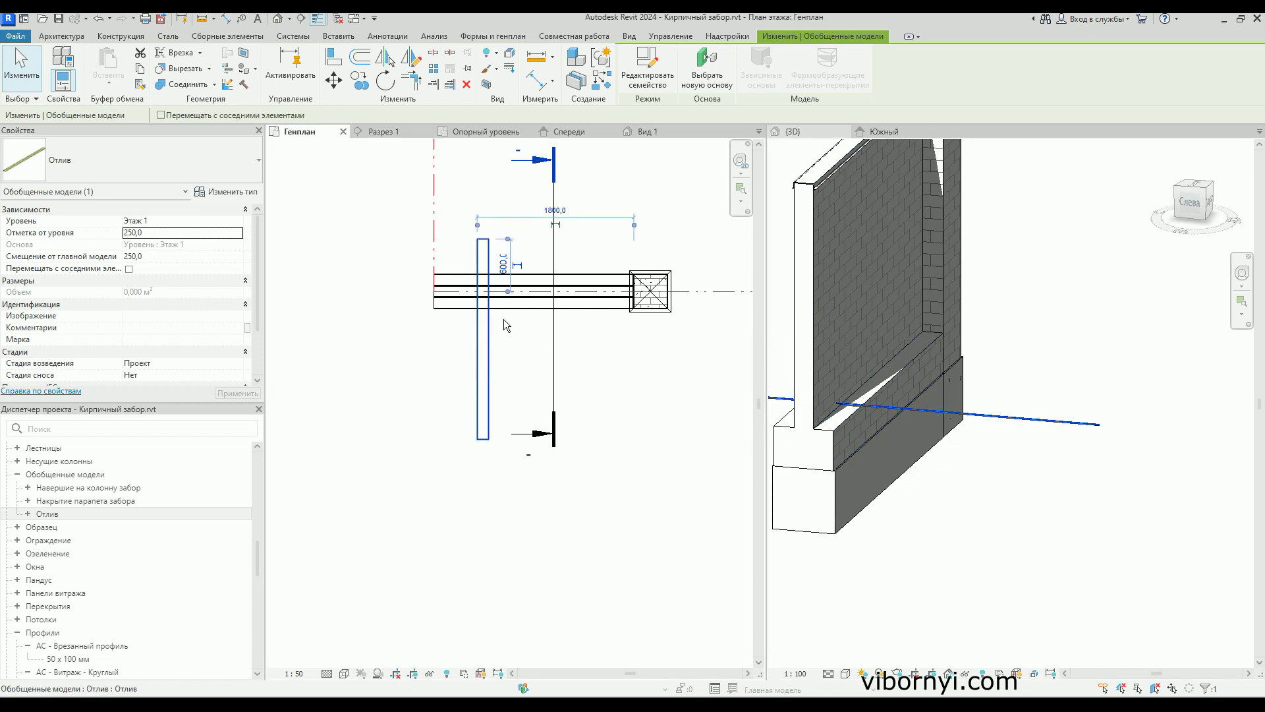
pyautogui.scroll(1, 481, 307)
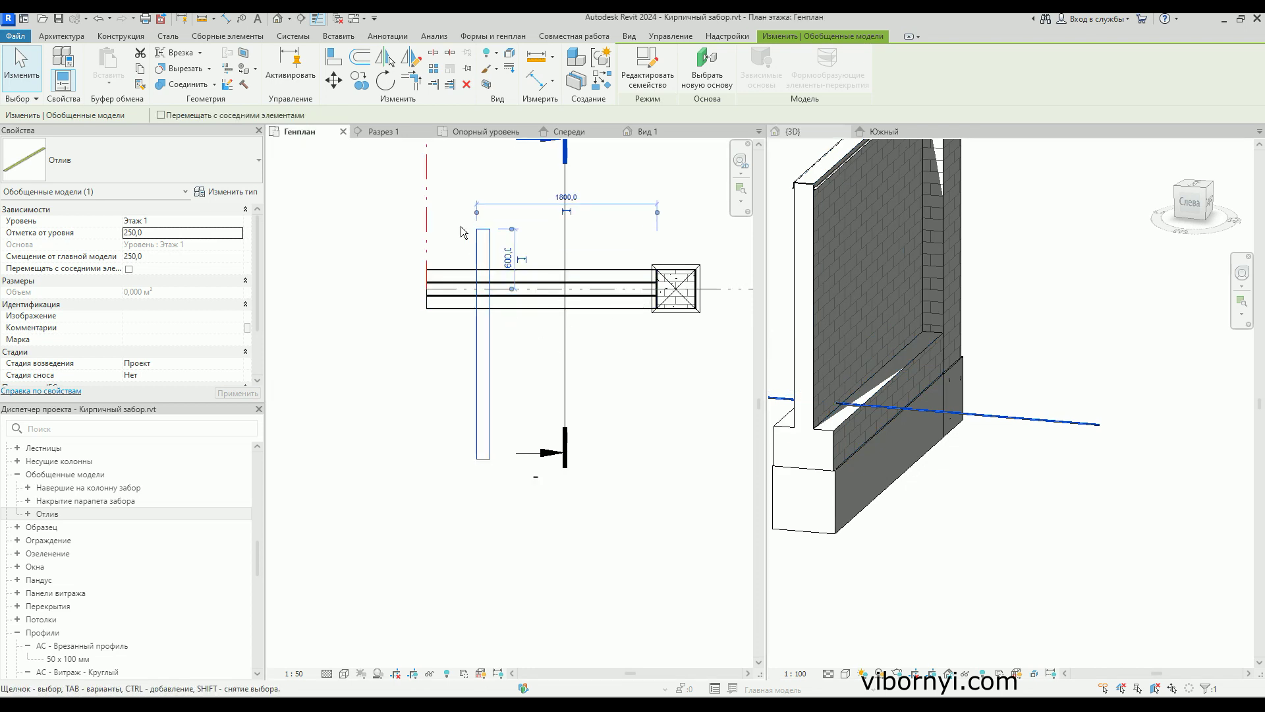
pyautogui.click(384, 83)
pyautogui.click(484, 191)
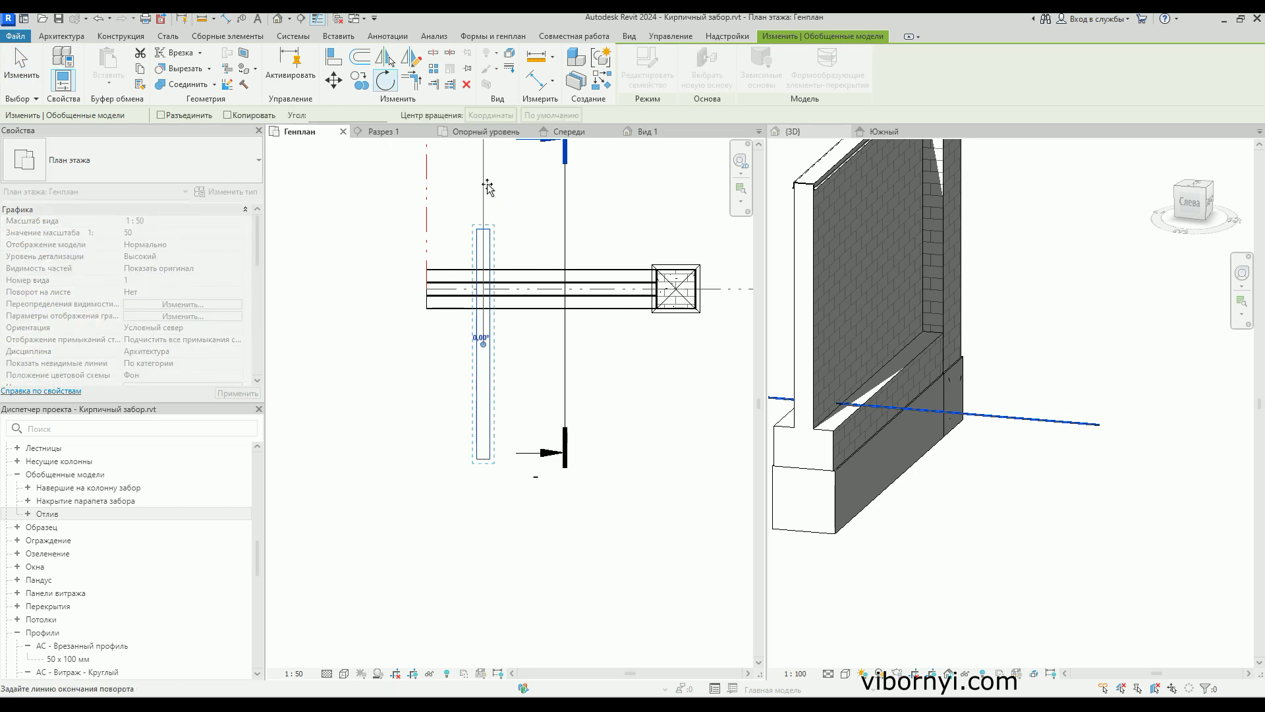
# - Turn the sill 90° to run along the wall, then view it in section Разрез 1
pyautogui.click(638, 347)
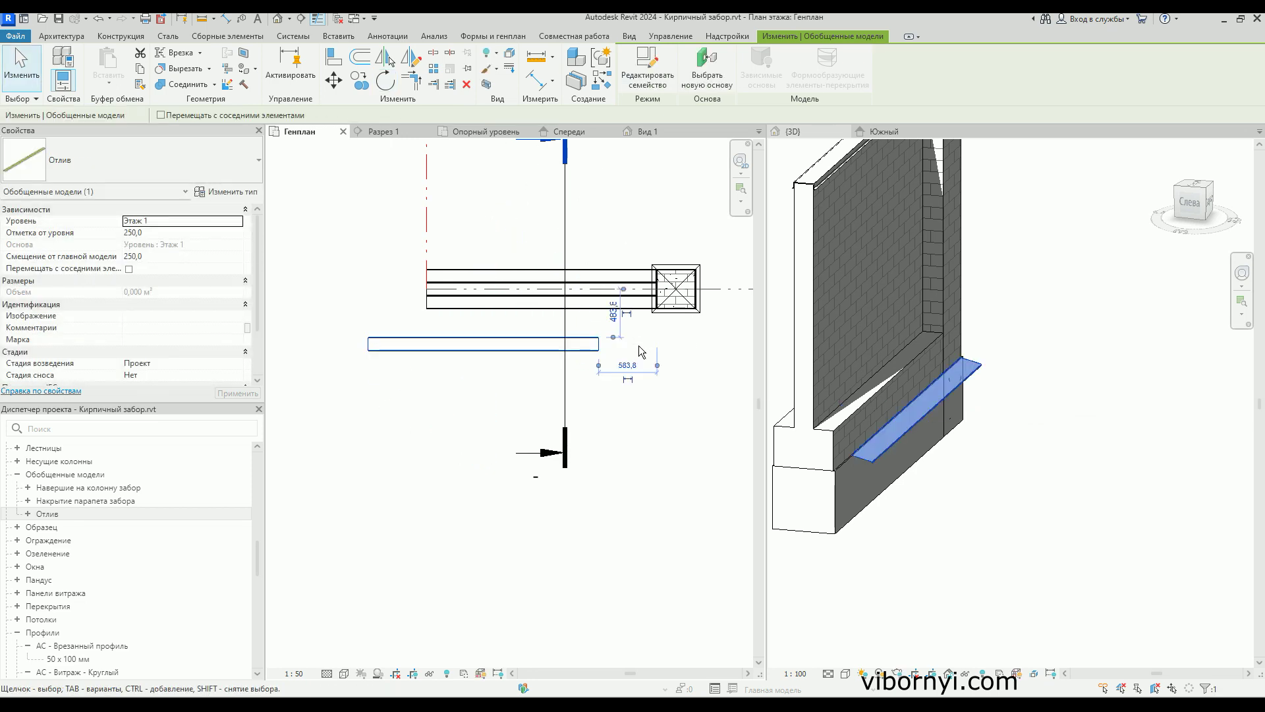
pyautogui.click(817, 483)
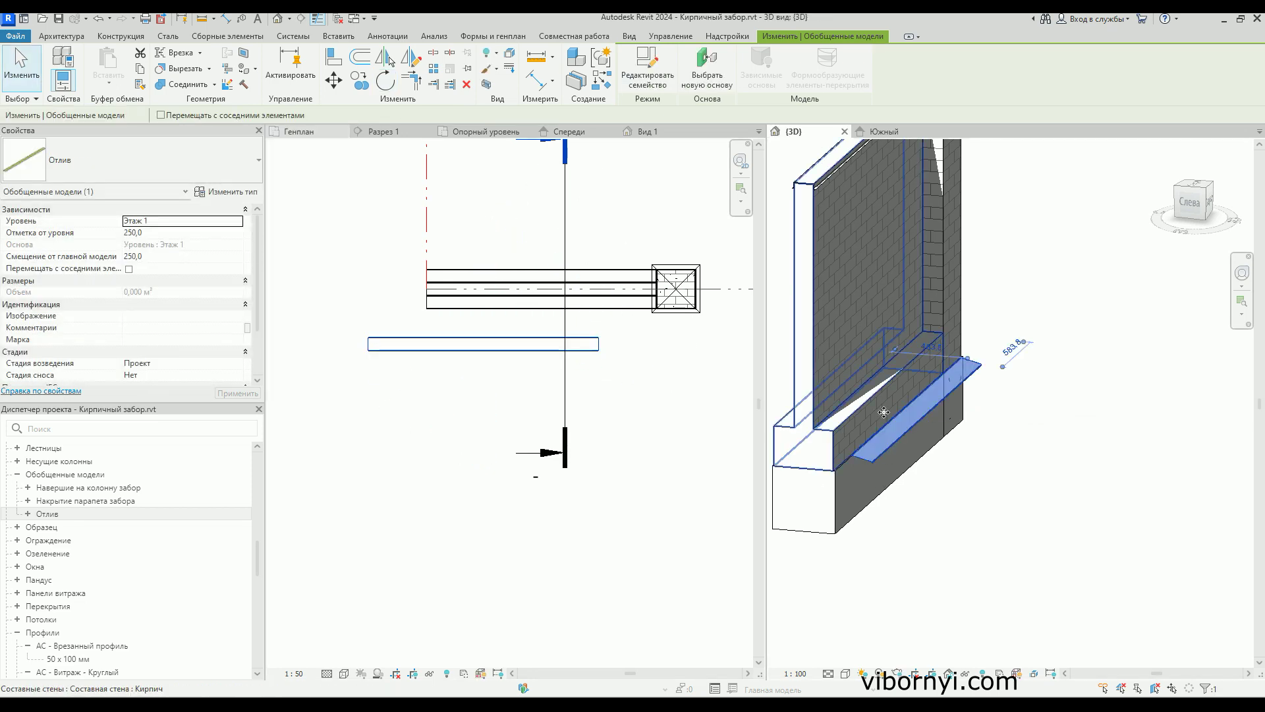
pyautogui.click(384, 133)
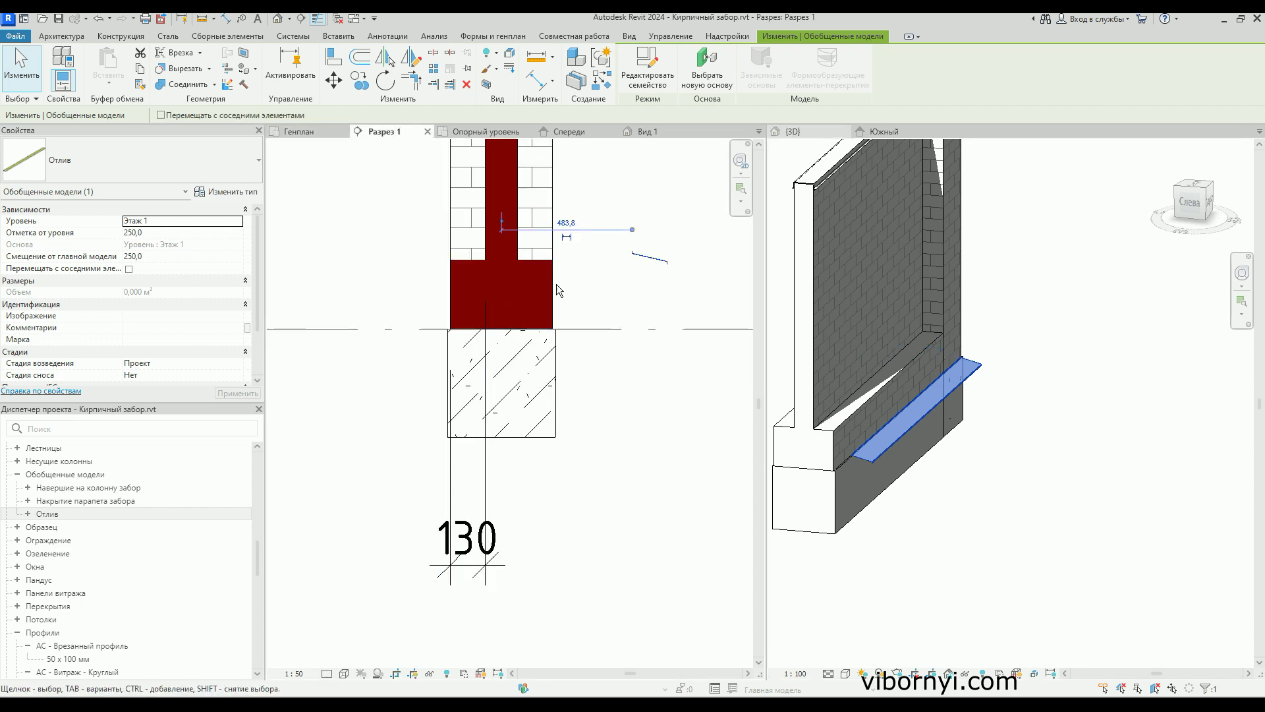
pyautogui.scroll(4, 656, 254)
pyautogui.scroll(-1, 655, 260)
pyautogui.scroll(-1, 640, 277)
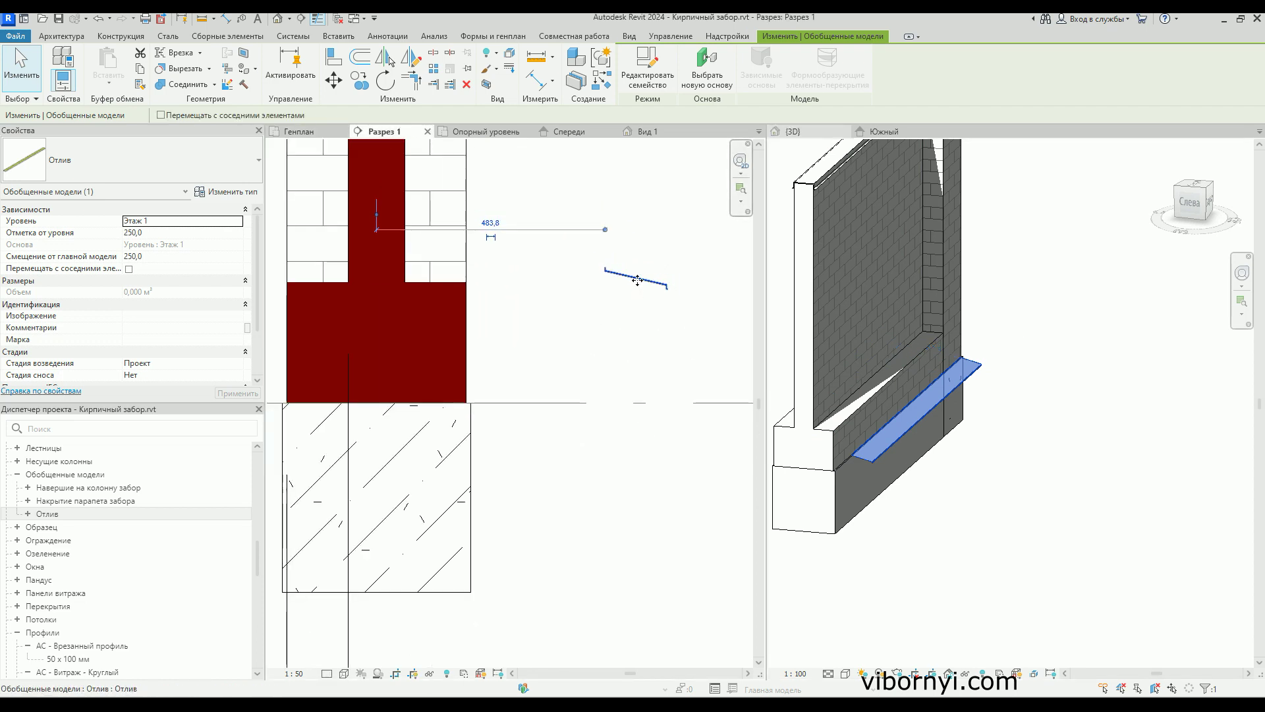
# - Move the sill into the wall corner and nudge it up to 256,3 from the level
pyautogui.click(335, 86)
pyautogui.click(605, 270)
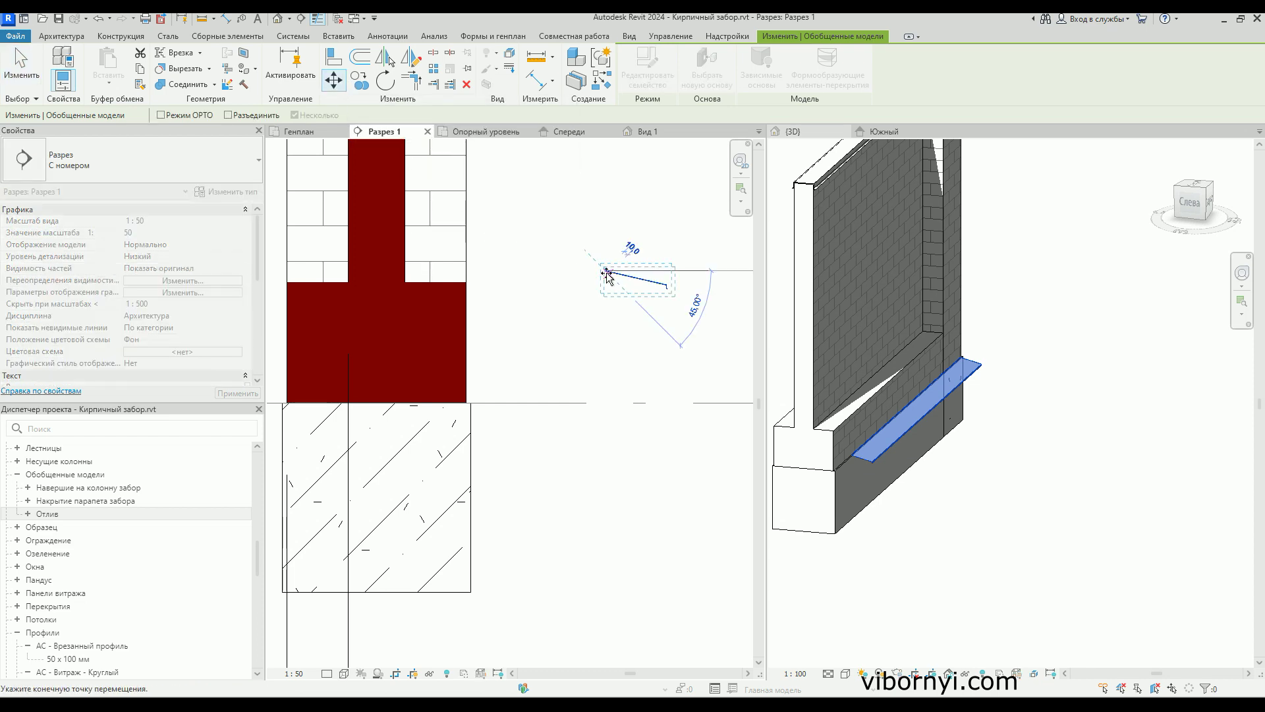
pyautogui.click(406, 272)
pyautogui.scroll(3, 440, 276)
pyautogui.scroll(2, 455, 284)
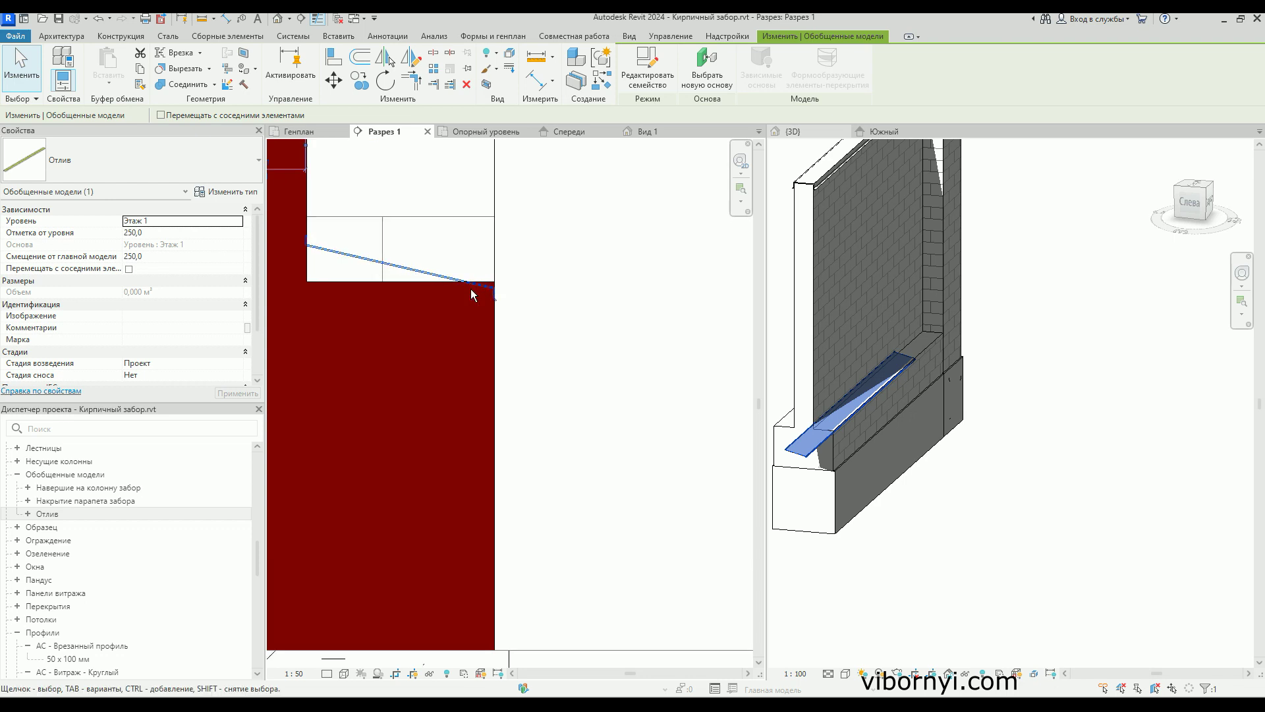
pyautogui.press('Up')
pyautogui.press('Up')
pyautogui.press('Up')
pyautogui.press('Up')
pyautogui.press('Up')
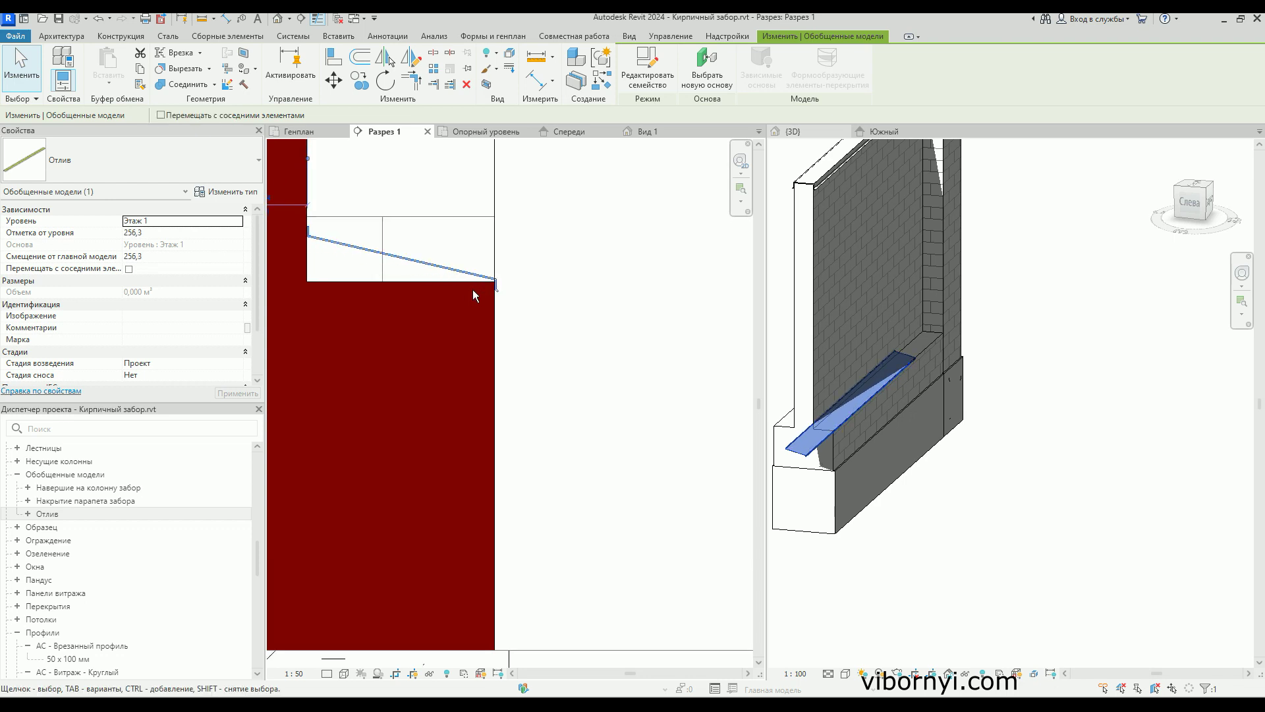
pyautogui.click(596, 329)
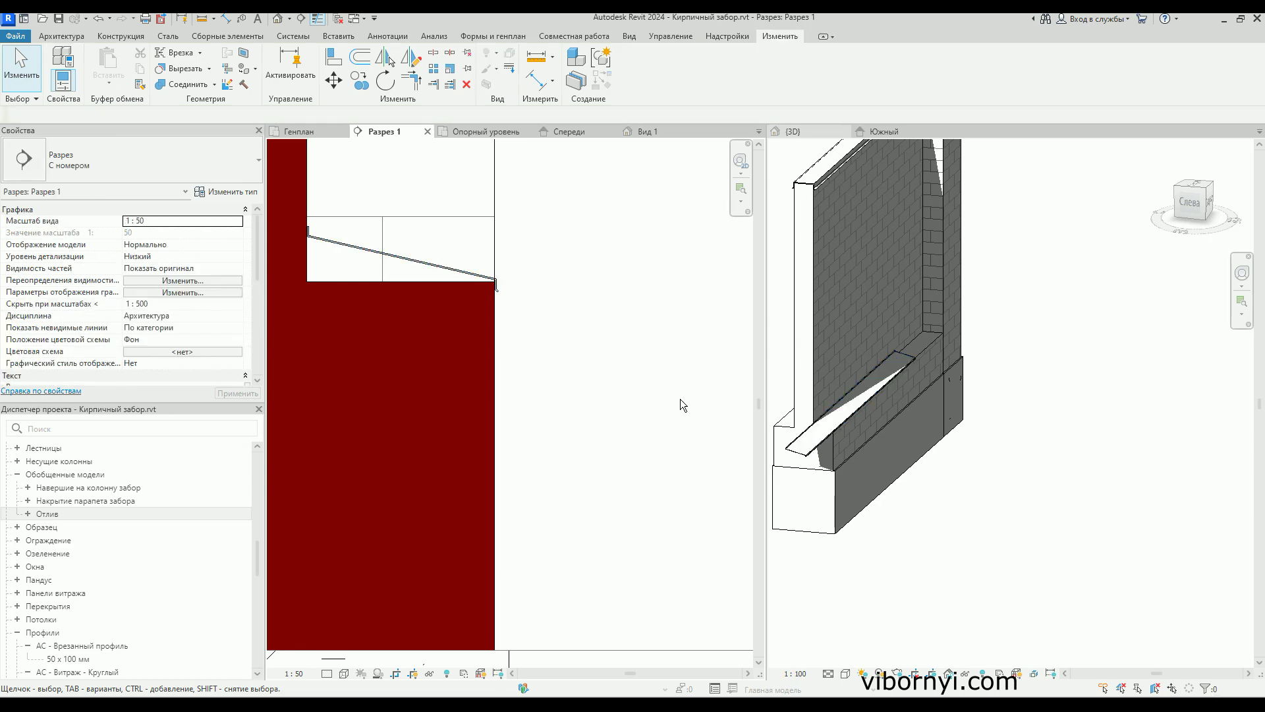
# - Orbit the 3D view around the sill to inspect its position
pyautogui.click(815, 459)
pyautogui.scroll(3, 856, 428)
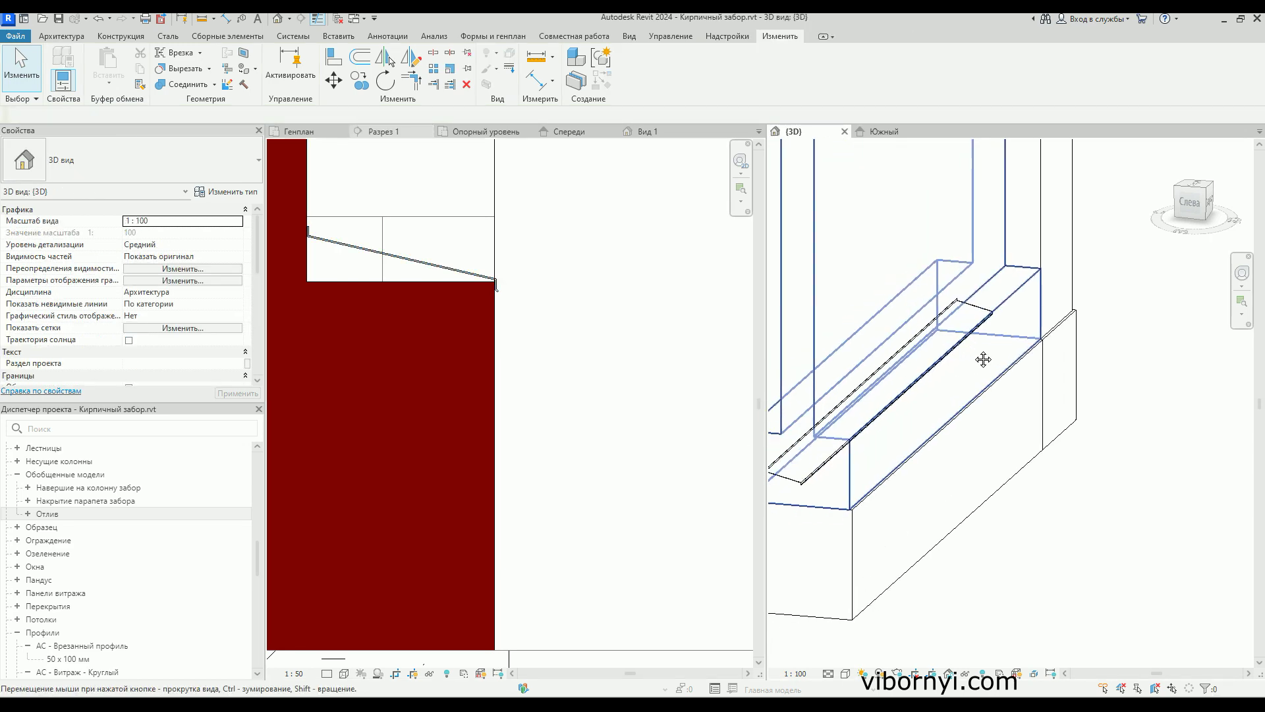
pyautogui.keyDown('shift'); pyautogui.moveTo(960, 404); pyautogui.dragTo(748, 503, button='middle'); pyautogui.keyUp('shift')
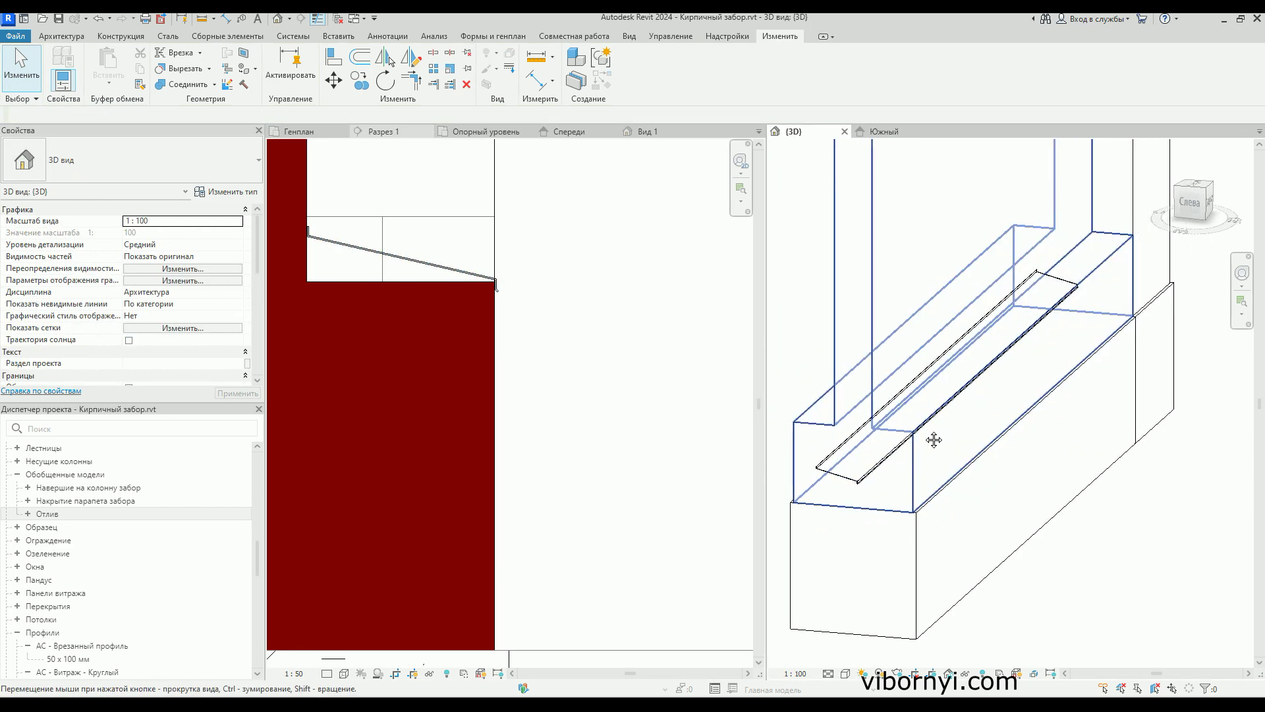
pyautogui.scroll(-2, 555, 310)
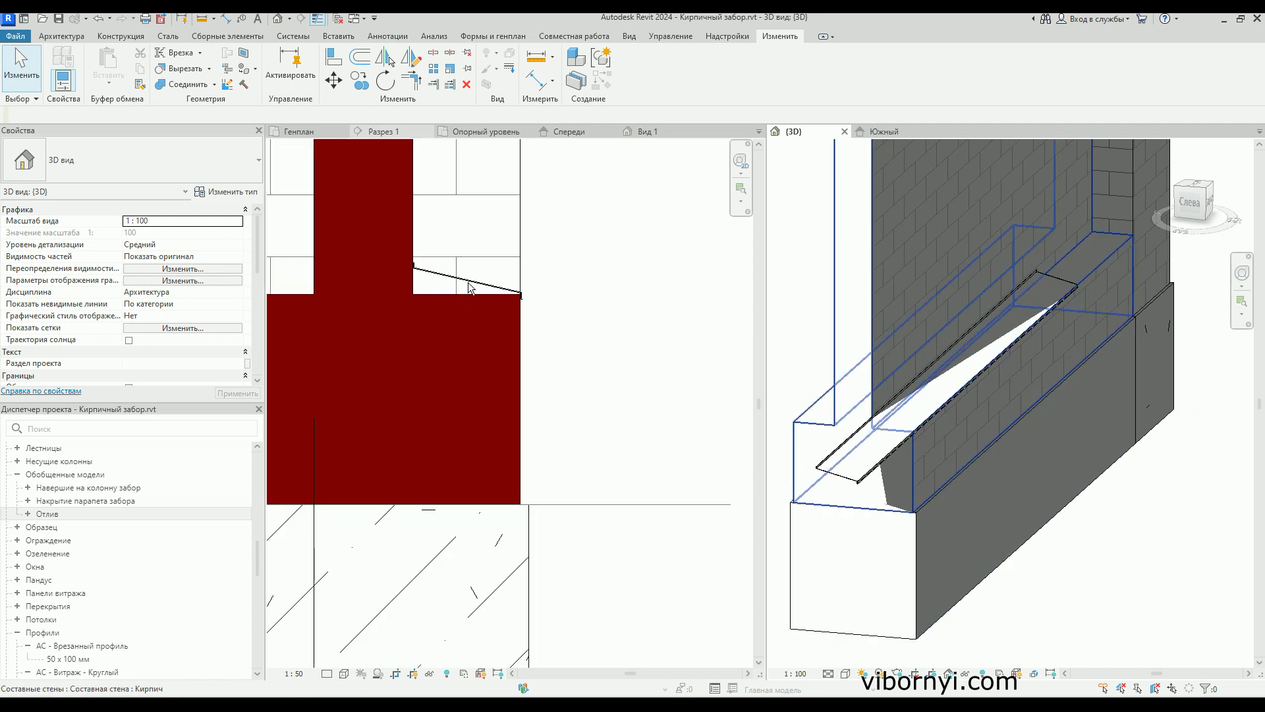
# - Set Разрез 1 detail level to Высокий to show brick hatching, then go back to Генплан
pyautogui.click(327, 674)
pyautogui.click(349, 661)
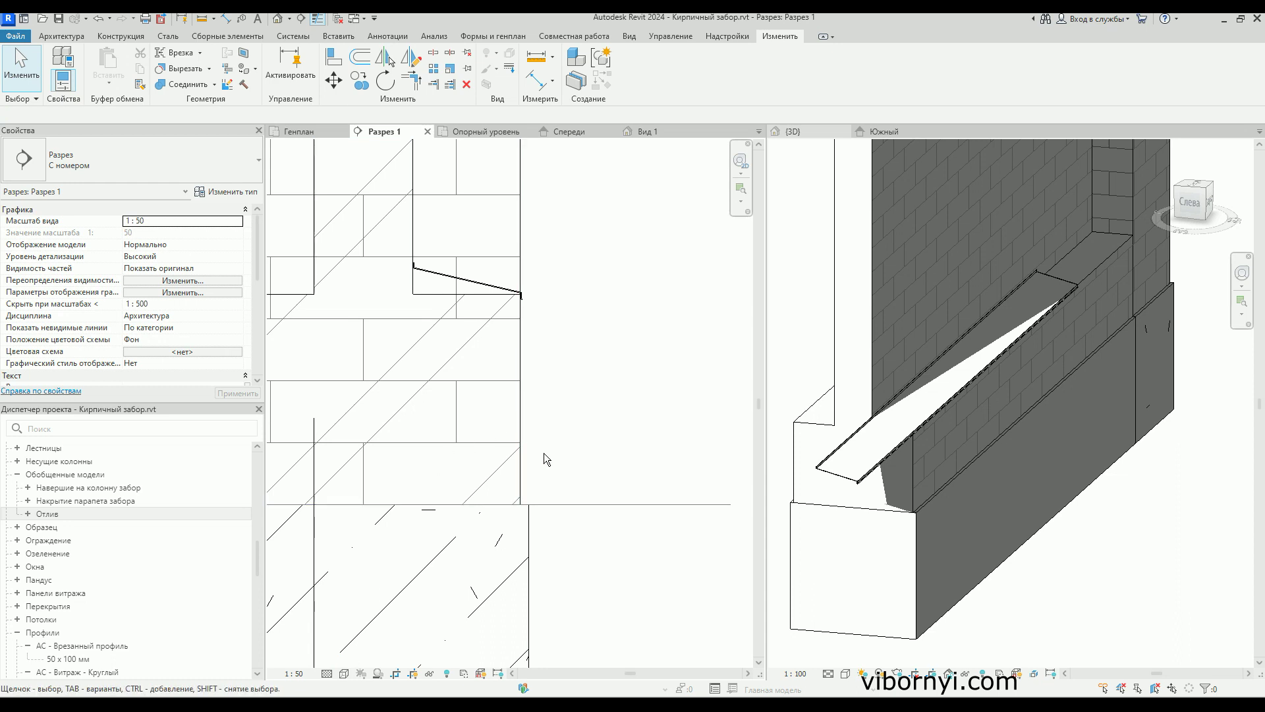
pyautogui.scroll(-1, 540, 448)
pyautogui.scroll(-1, 554, 455)
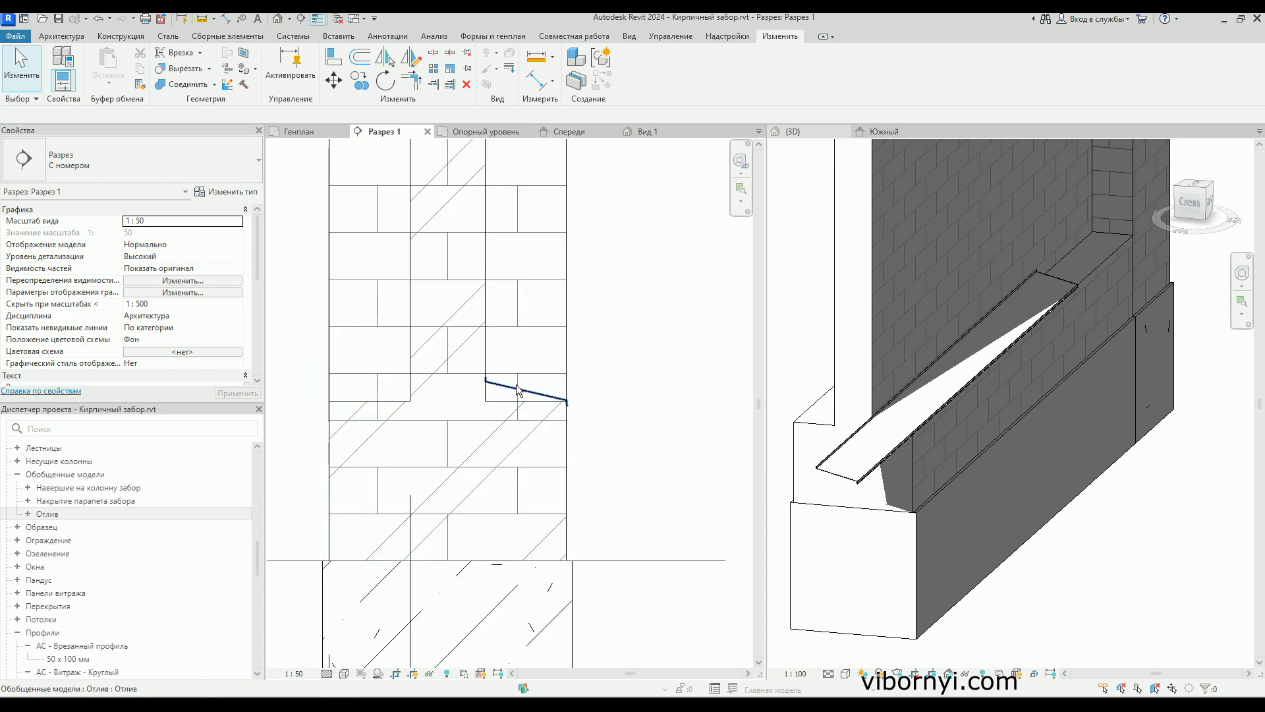
pyautogui.scroll(1, 518, 390)
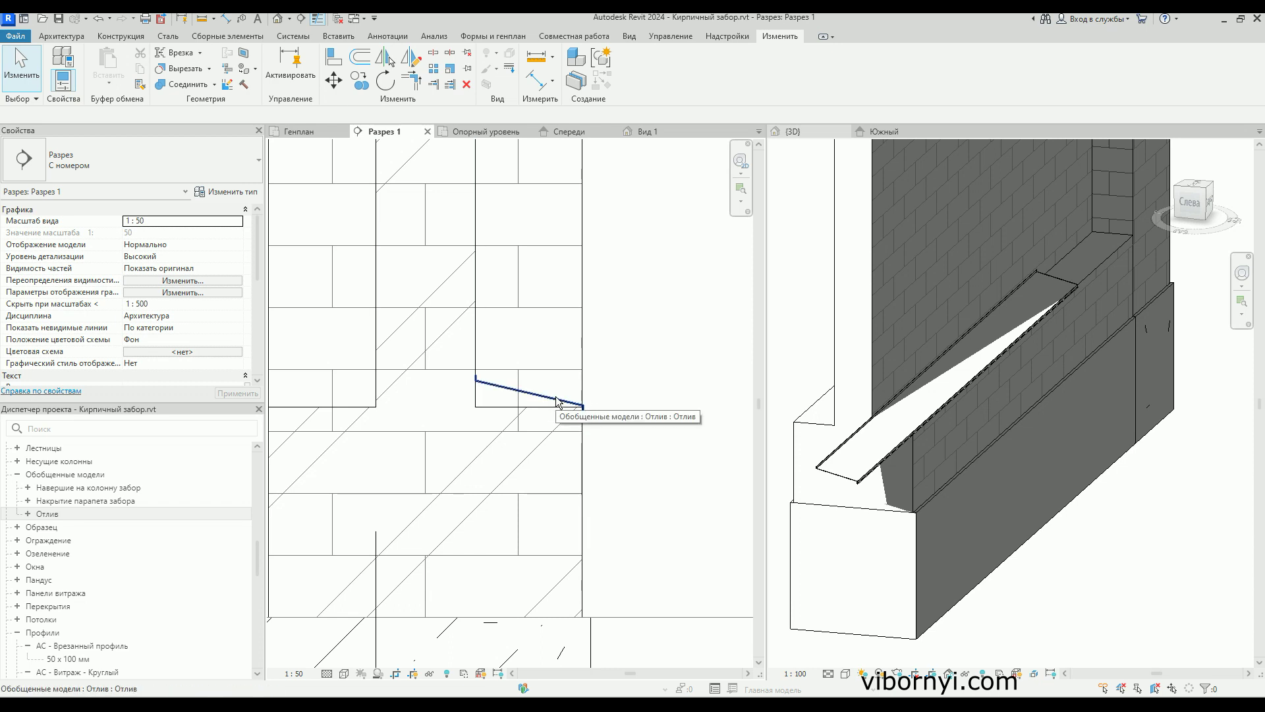
pyautogui.click(301, 130)
pyautogui.click(399, 296)
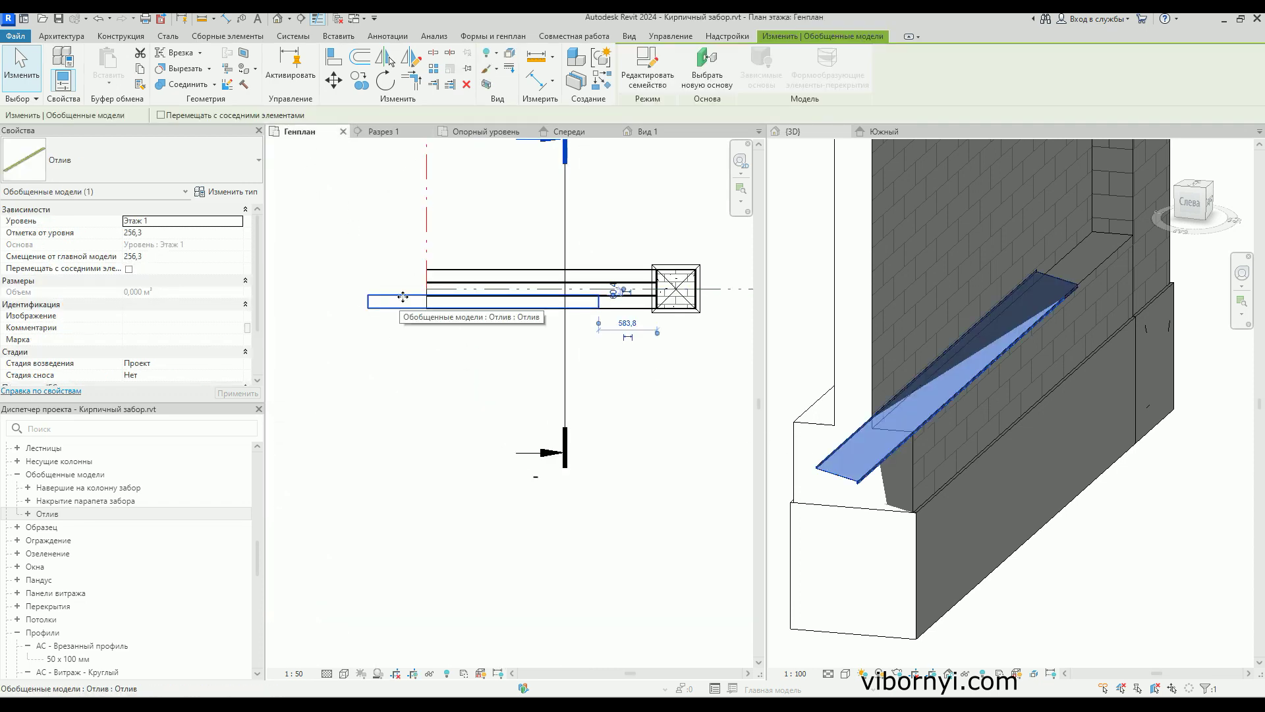
# - Align the sill's end to the brick pillar edge in the Генплан plan
pyautogui.scroll(1, 597, 308)
pyautogui.scroll(1, 596, 308)
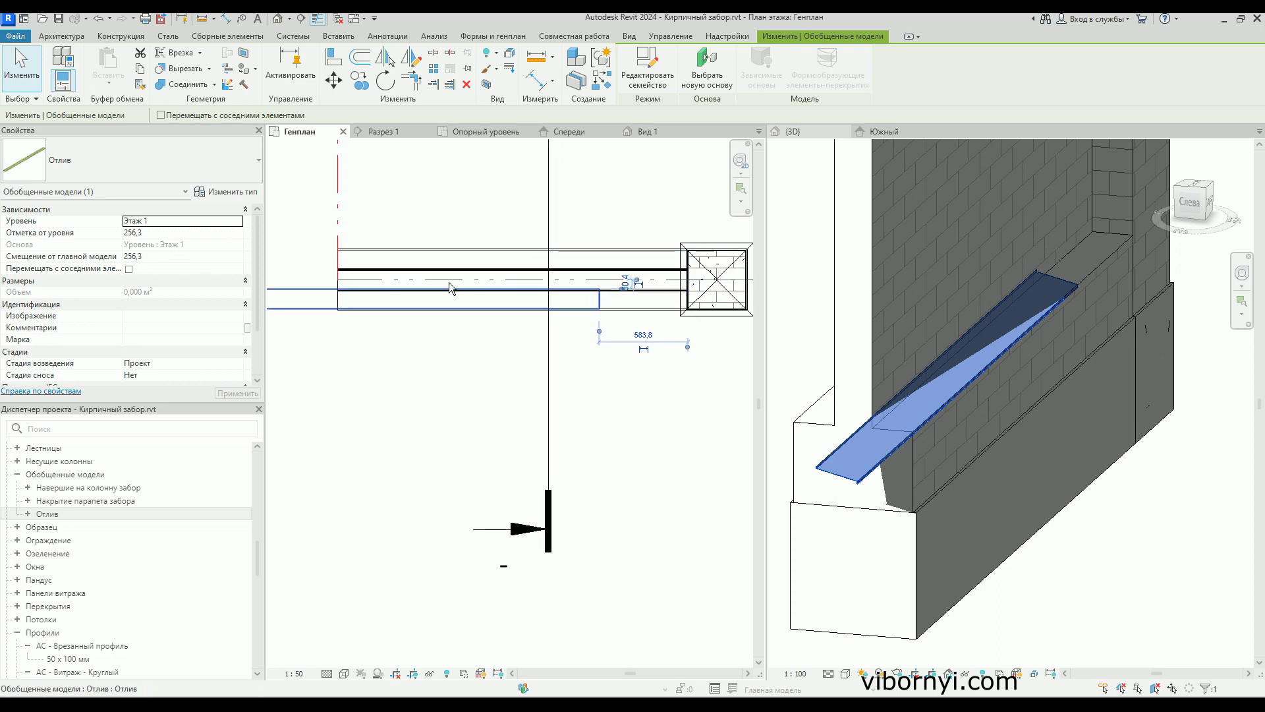
pyautogui.click(334, 58)
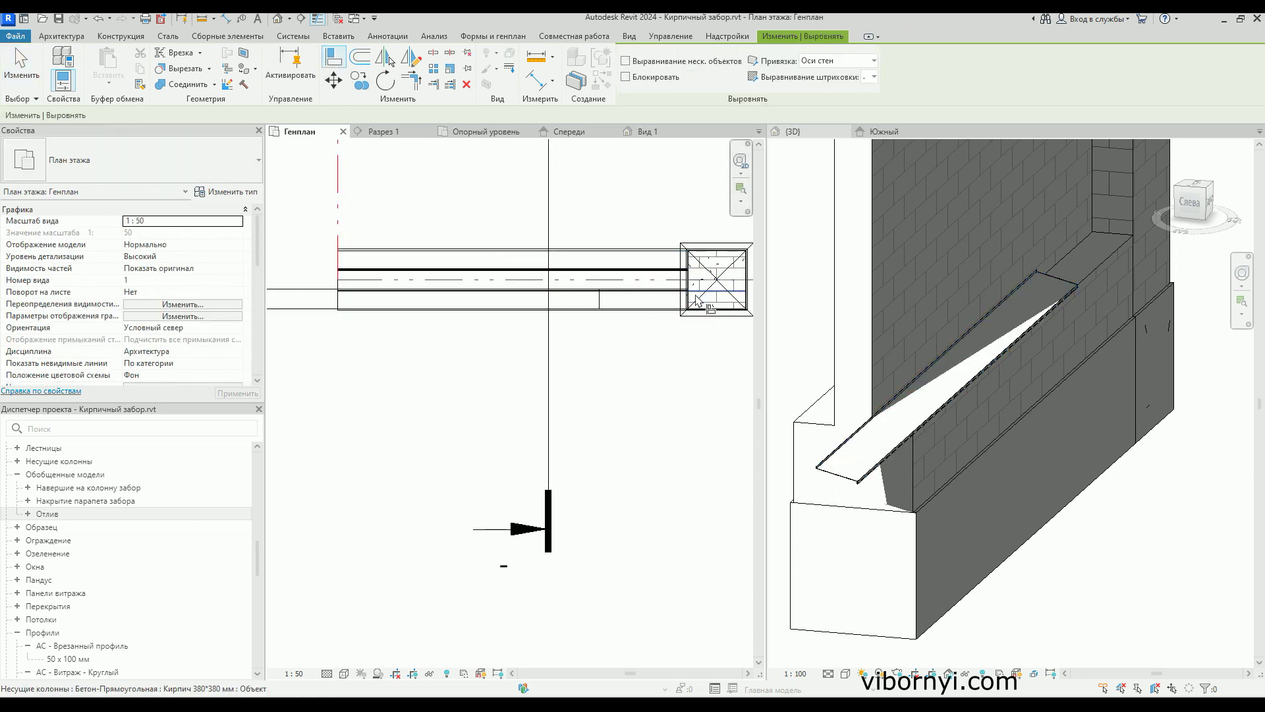
pyautogui.scroll(3, 693, 301)
pyautogui.scroll(2, 693, 302)
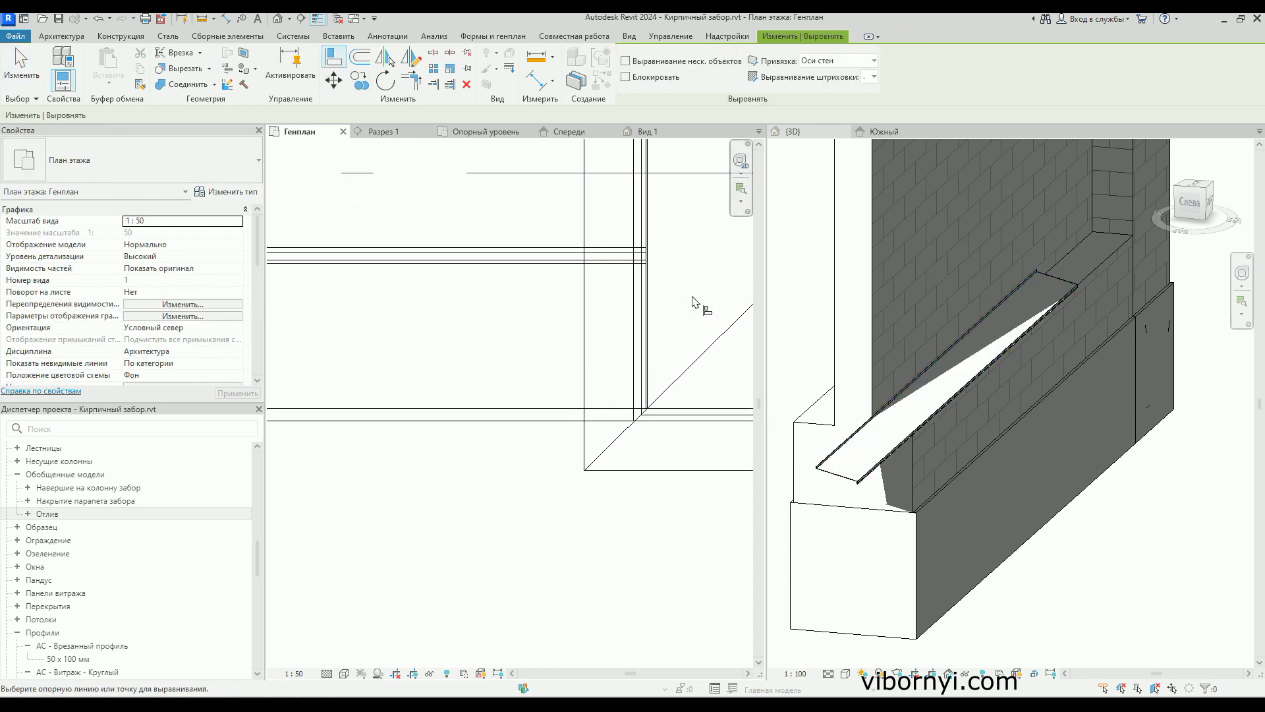
pyautogui.click(646, 379)
pyautogui.scroll(-2, 642, 369)
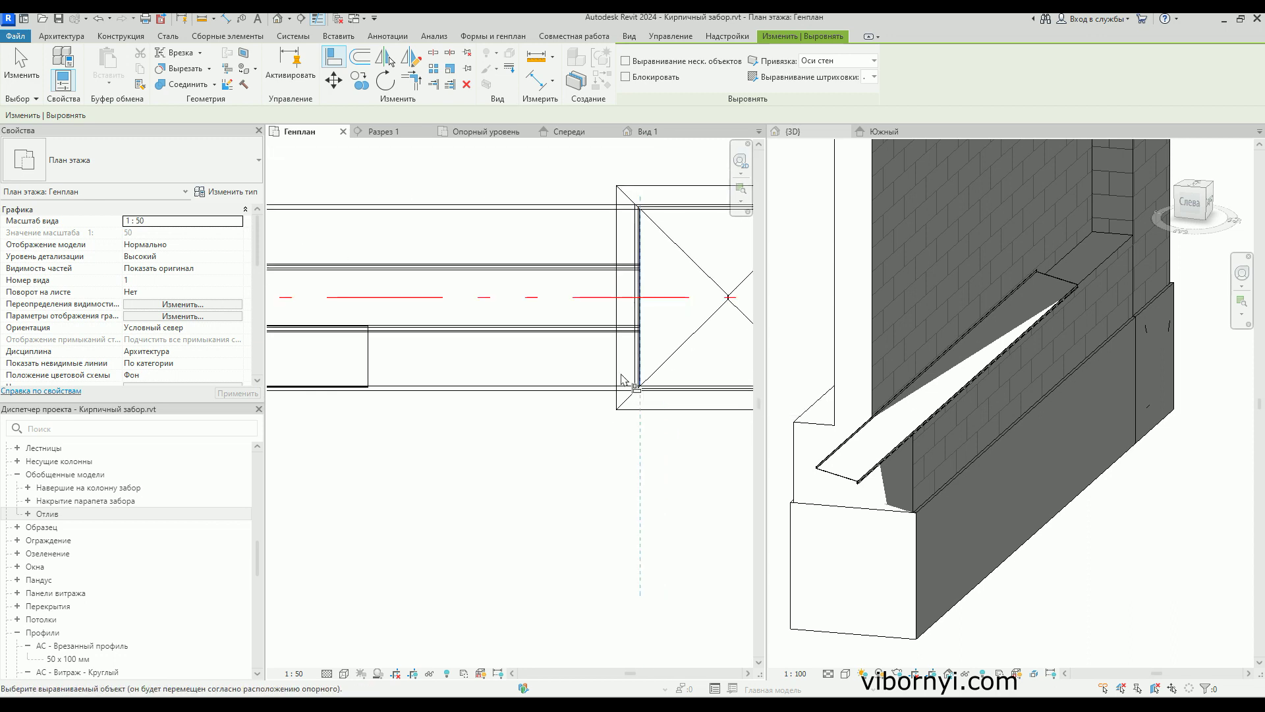
pyautogui.click(369, 366)
pyautogui.scroll(-2, 598, 444)
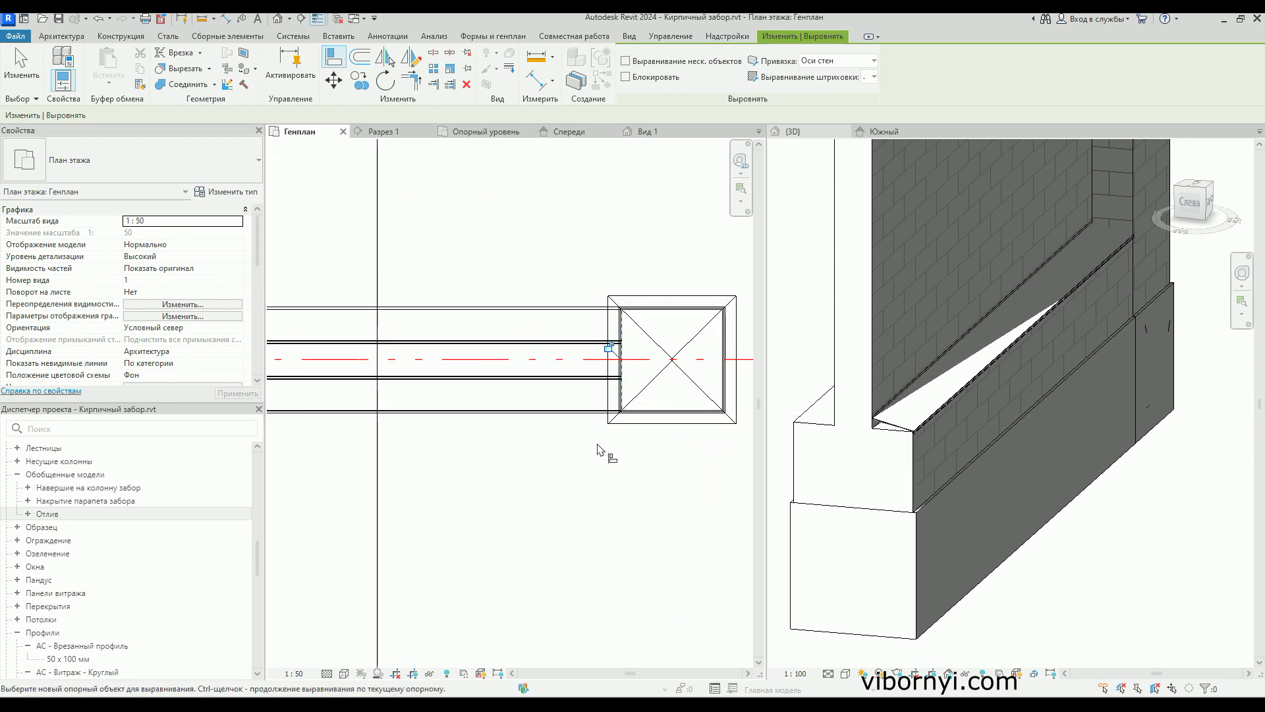
# - Orbit the 3D view to check the sill now meets the pillar
pyautogui.click(936, 576)
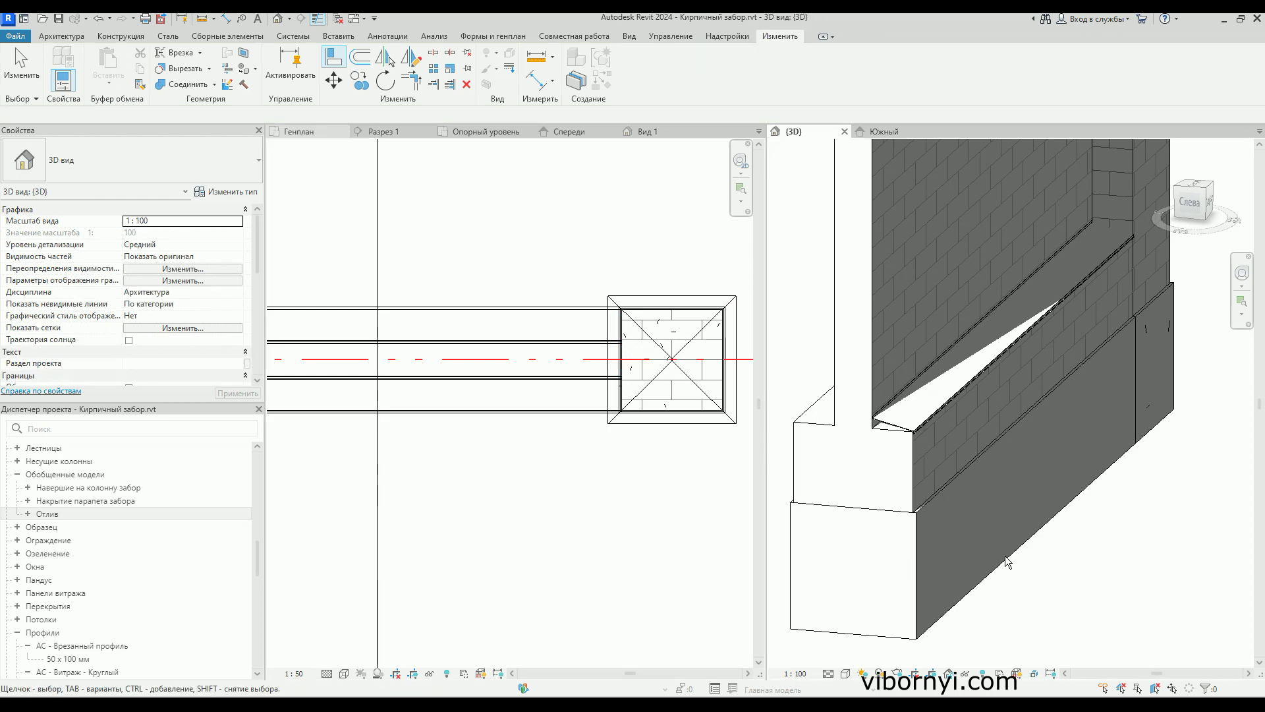
pyautogui.scroll(-3, 981, 428)
pyautogui.keyDown('shift'); pyautogui.moveTo(883, 438); pyautogui.dragTo(951, 438, button='middle'); pyautogui.keyUp('shift')
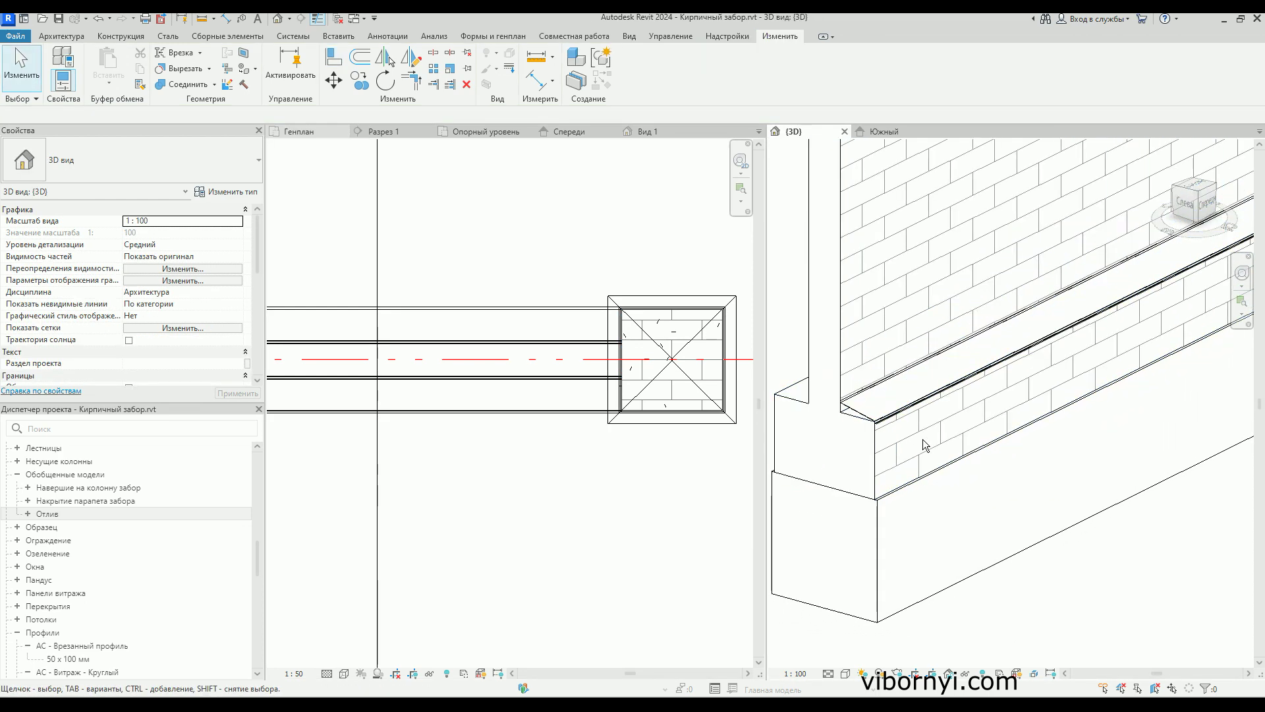
pyautogui.keyDown('shift'); pyautogui.moveTo(950, 438); pyautogui.dragTo(1030, 511, button='middle'); pyautogui.keyUp('shift')
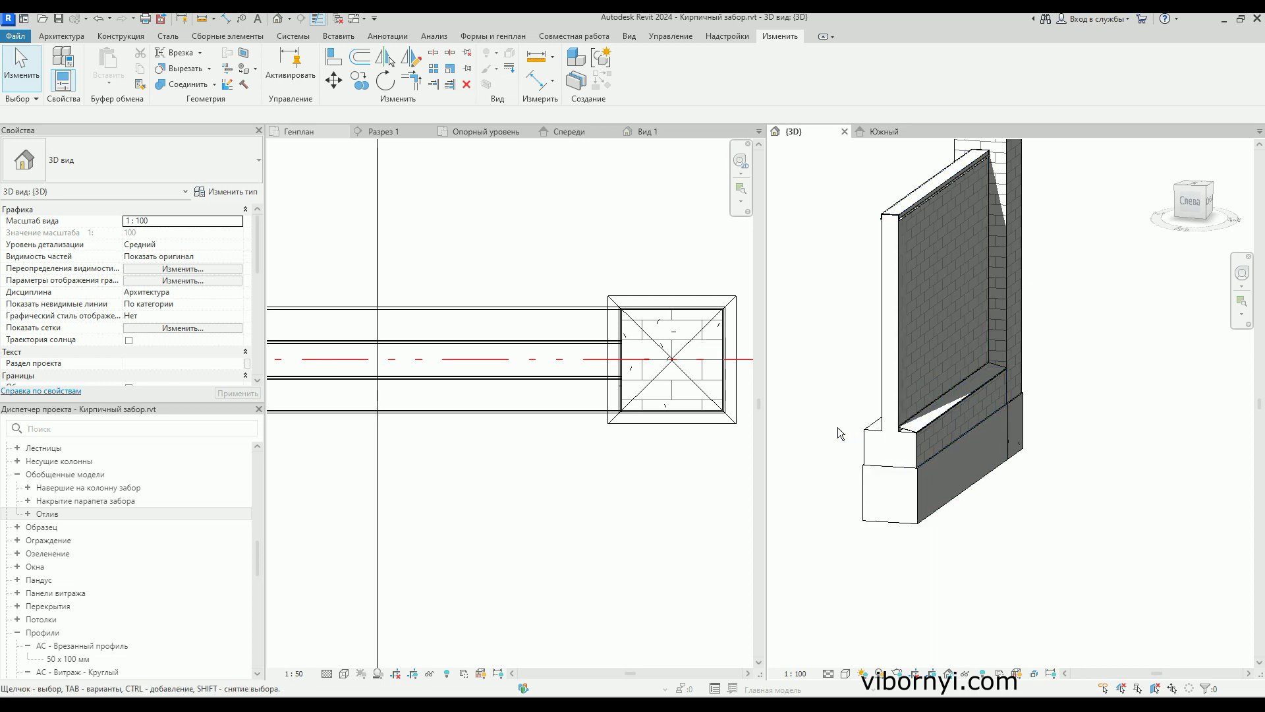
# - Mirror a copy of the sill across the fence wall centreline in plan
pyautogui.scroll(-2, 564, 469)
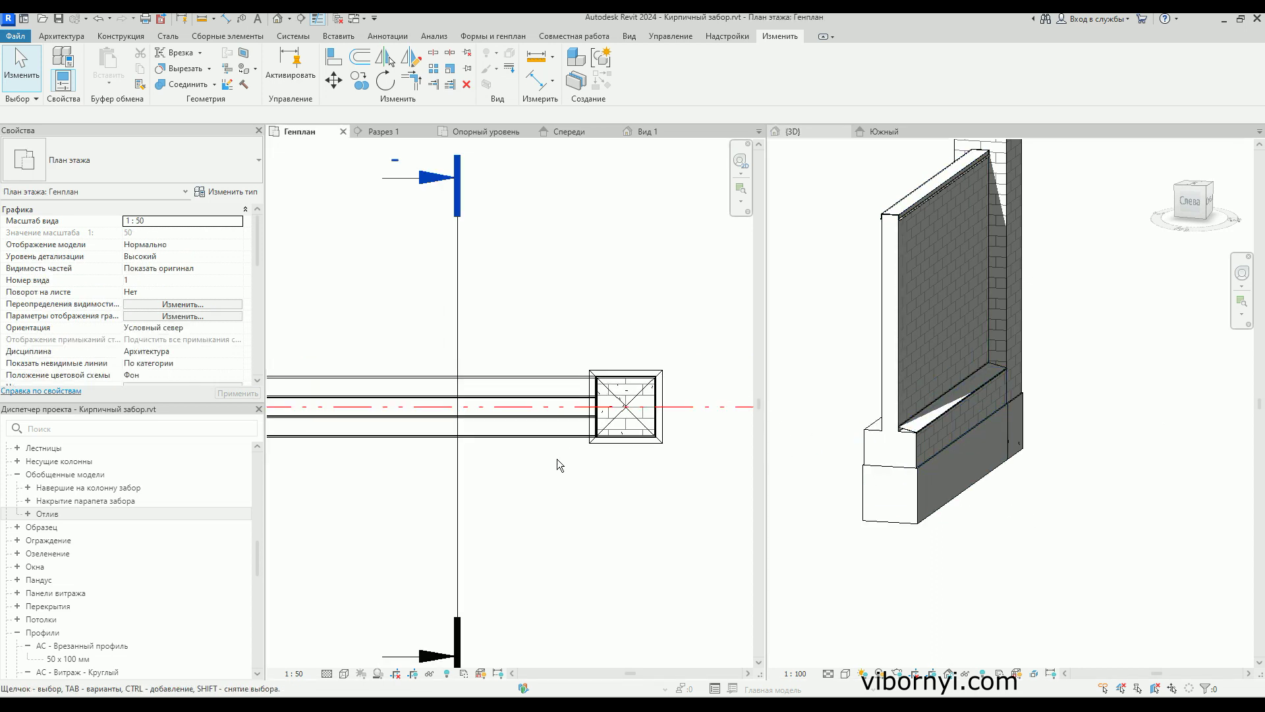
pyautogui.click(527, 444)
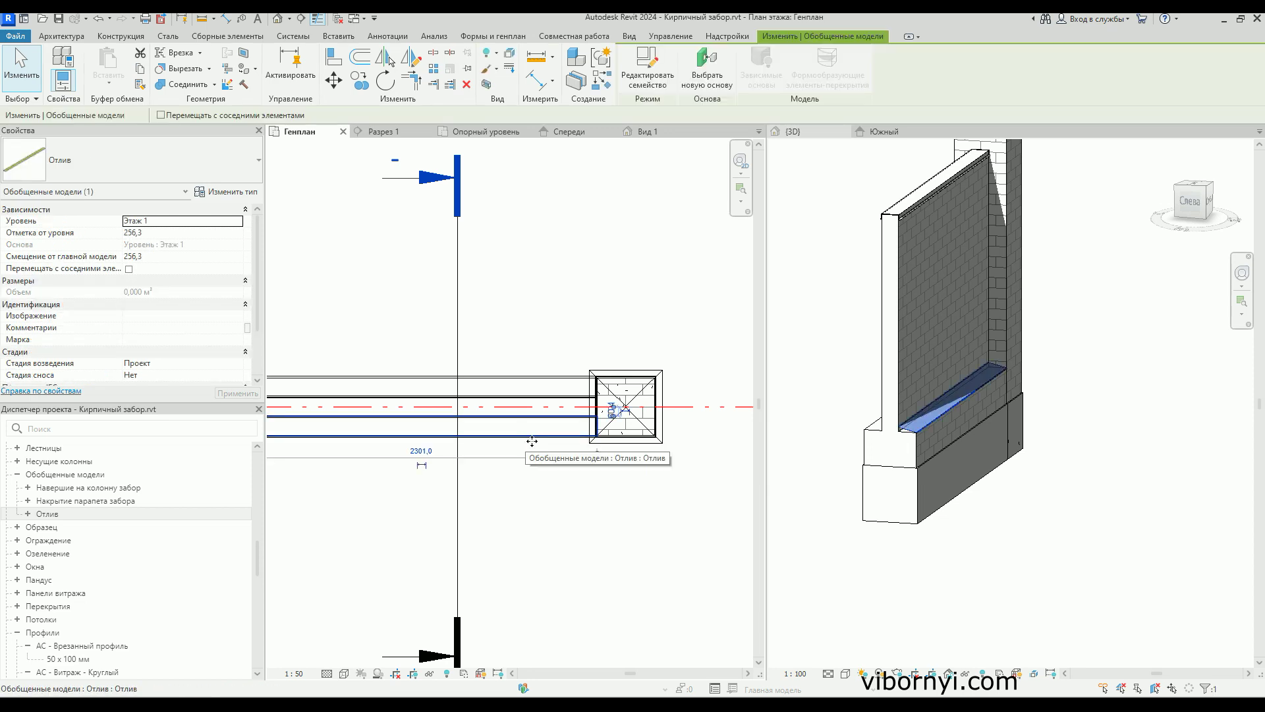
pyautogui.moveTo(556, 391); pyautogui.dragTo(613, 413, button='middle')
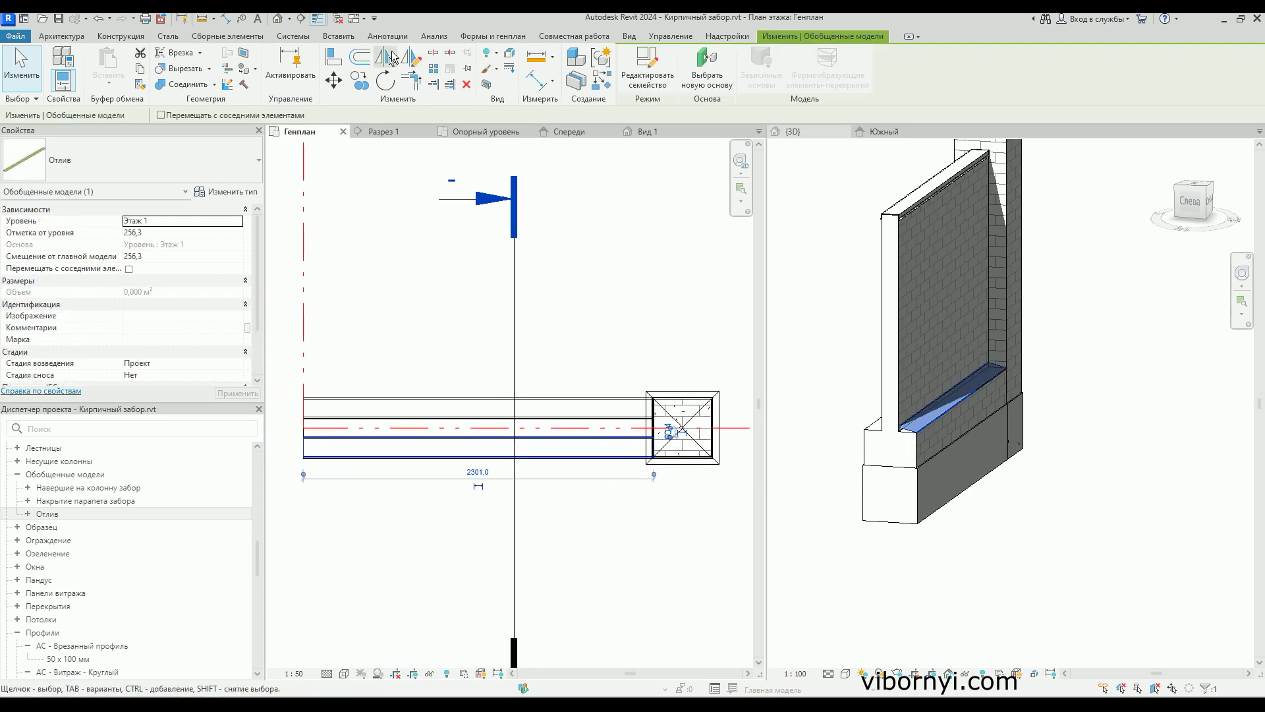
pyautogui.click(392, 58)
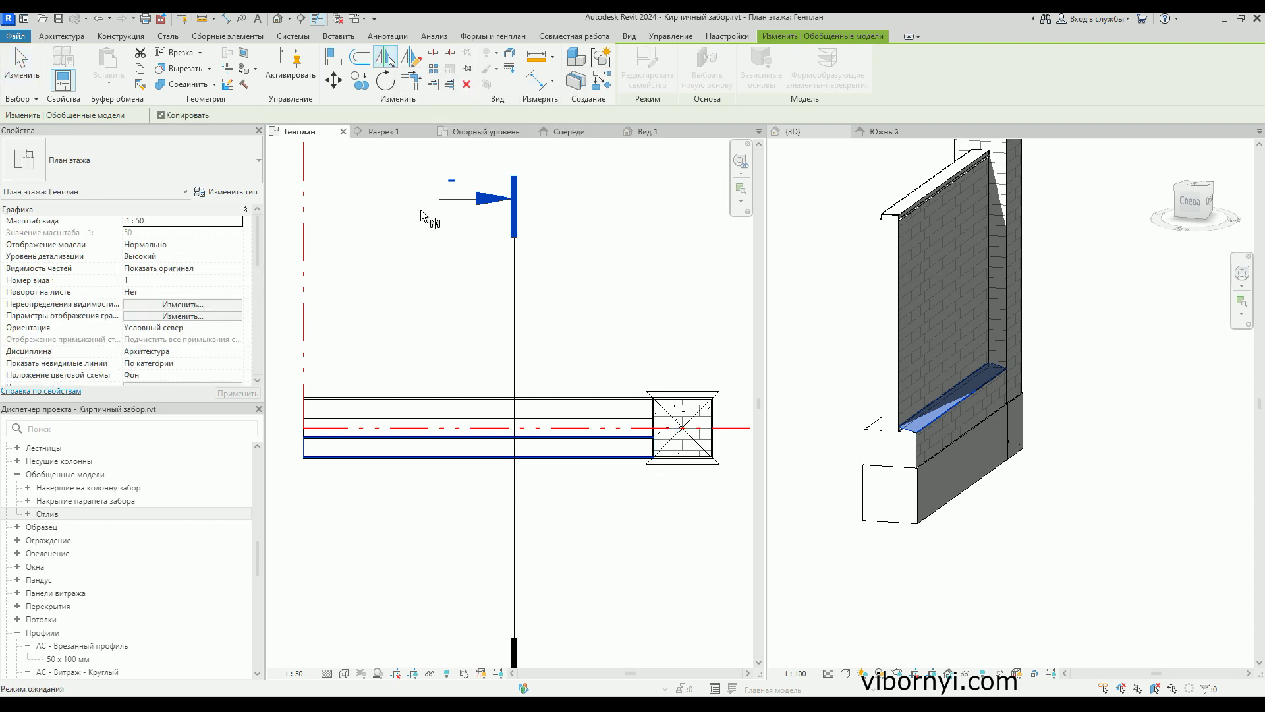
pyautogui.click(491, 429)
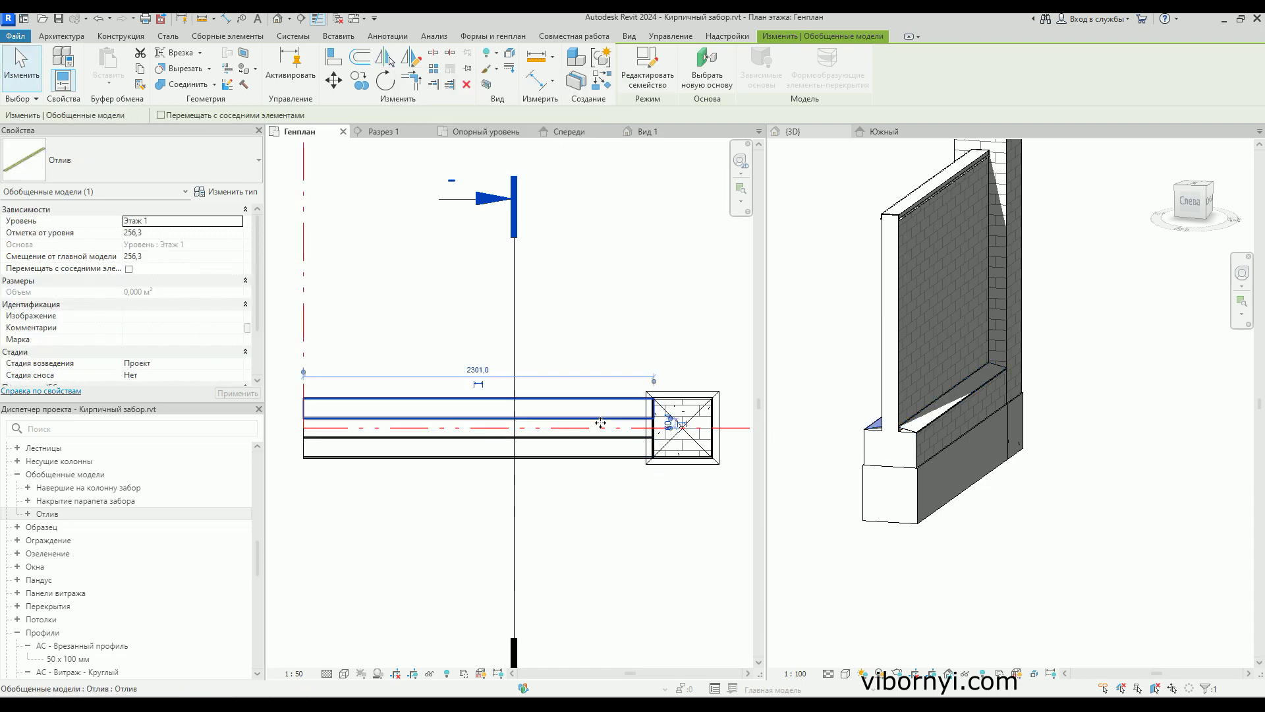
# - Orbit the 3D view to see the mirrored sill on the wall's other side
pyautogui.click(831, 516)
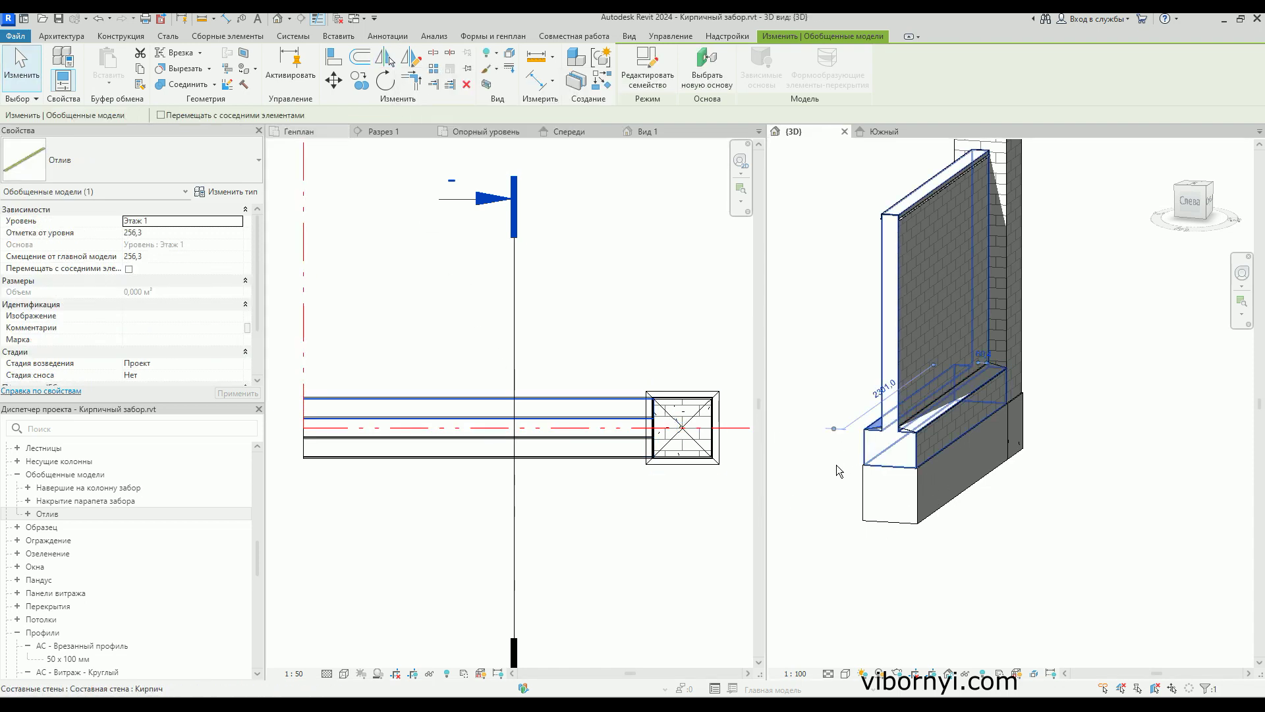
pyautogui.moveTo(845, 475)
pyautogui.keyDown('shift'); pyautogui.mouseDown(button='middle')
pyautogui.moveTo(962, 512)
pyautogui.moveTo(947, 567)
pyautogui.mouseUp(button='middle'); pyautogui.keyUp('shift')
pyautogui.click(947, 567)
pyautogui.scroll(2, 1015, 501)
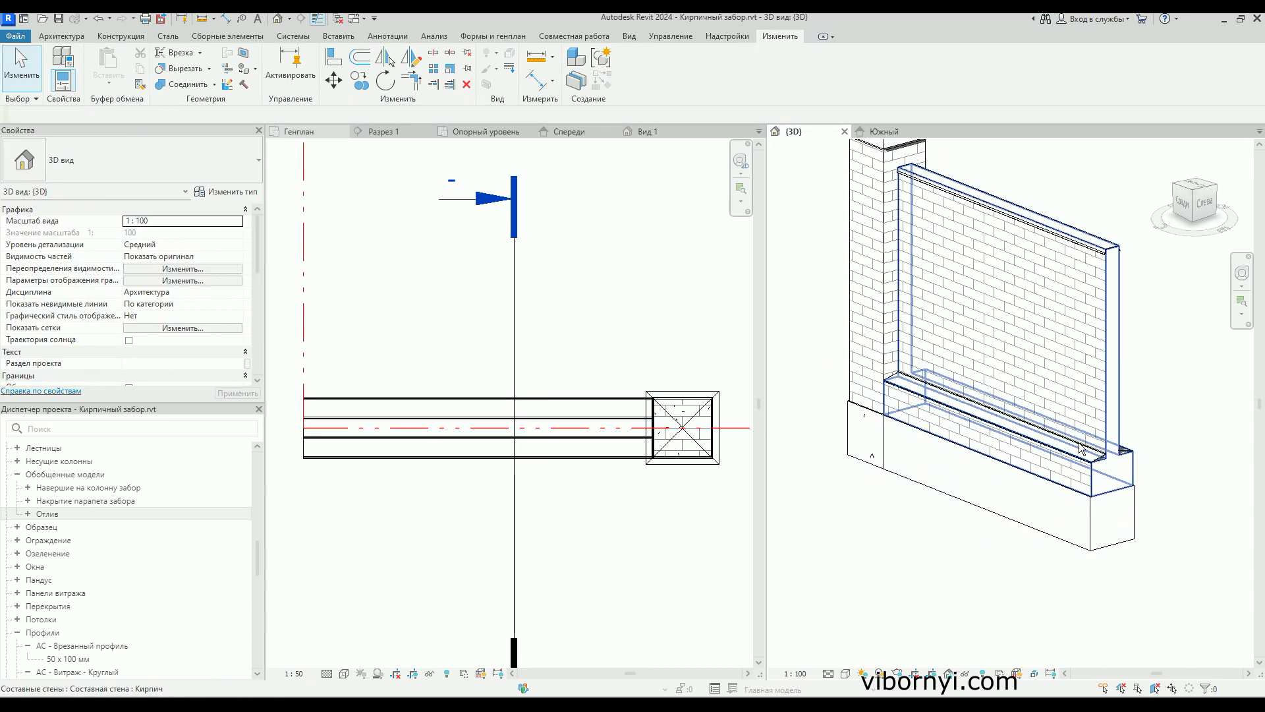
pyautogui.scroll(3, 1077, 446)
pyautogui.scroll(-3, 1078, 446)
pyautogui.scroll(-2, 1078, 447)
pyautogui.moveTo(1064, 440)
pyautogui.keyDown('shift'); pyautogui.mouseDown(button='middle')
pyautogui.moveTo(1044, 422)
pyautogui.moveTo(909, 429)
pyautogui.moveTo(895, 457)
pyautogui.moveTo(1109, 473)
pyautogui.moveTo(1074, 488)
pyautogui.mouseUp(button='middle'); pyautogui.keyUp('shift')
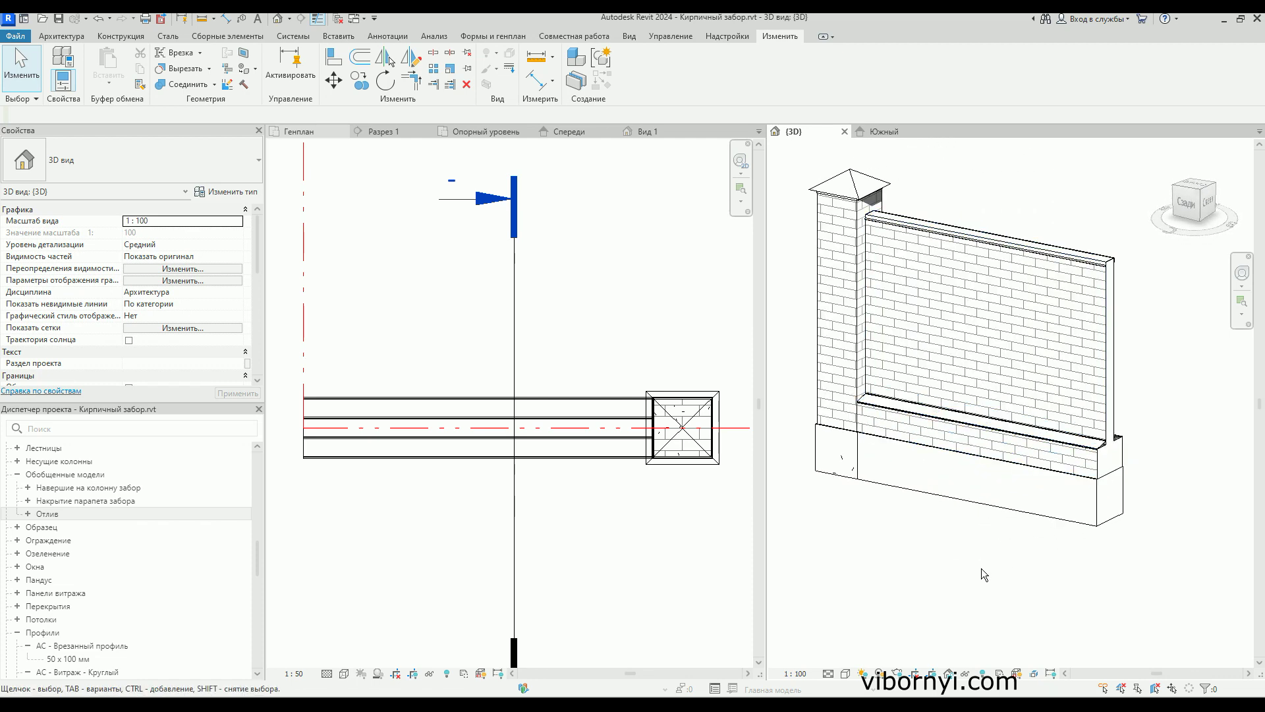
# - Try the Hidden Line, Shaded and Consistent Colors visual styles, ending on Realistic
pyautogui.scroll(3, 870, 296)
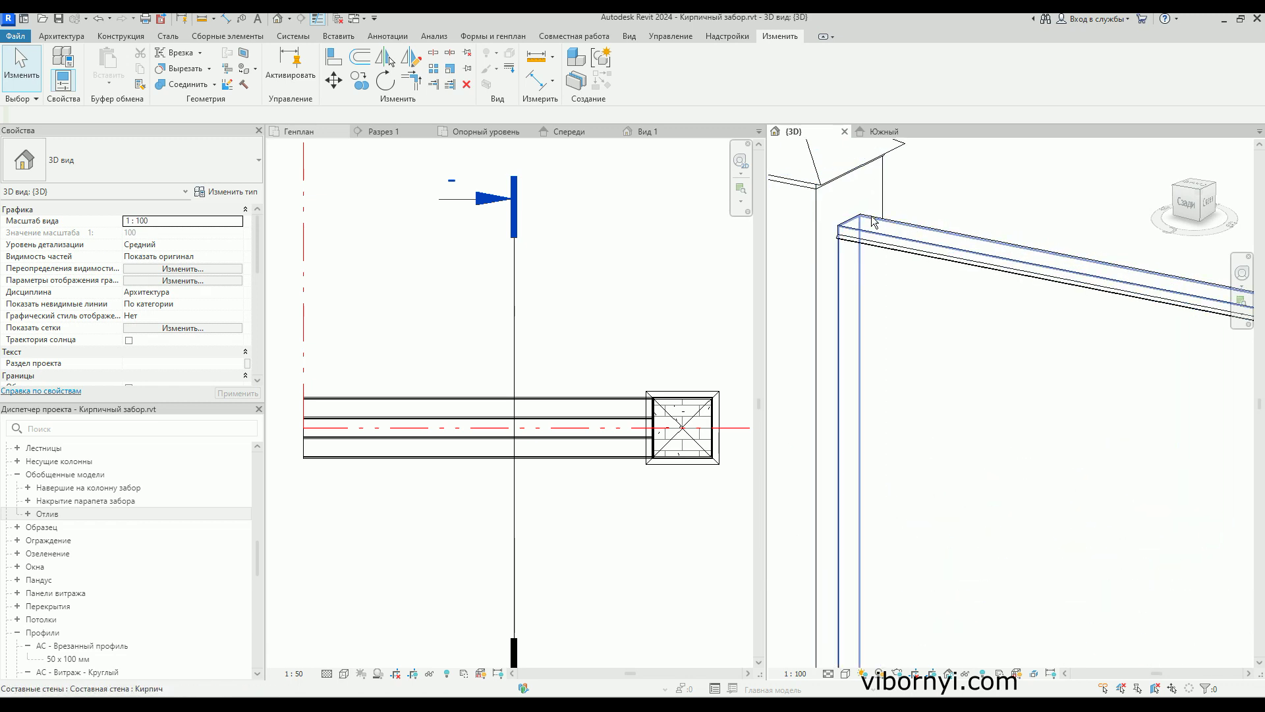
pyautogui.scroll(-3, 865, 259)
pyautogui.scroll(3, 892, 579)
pyautogui.scroll(-1, 892, 583)
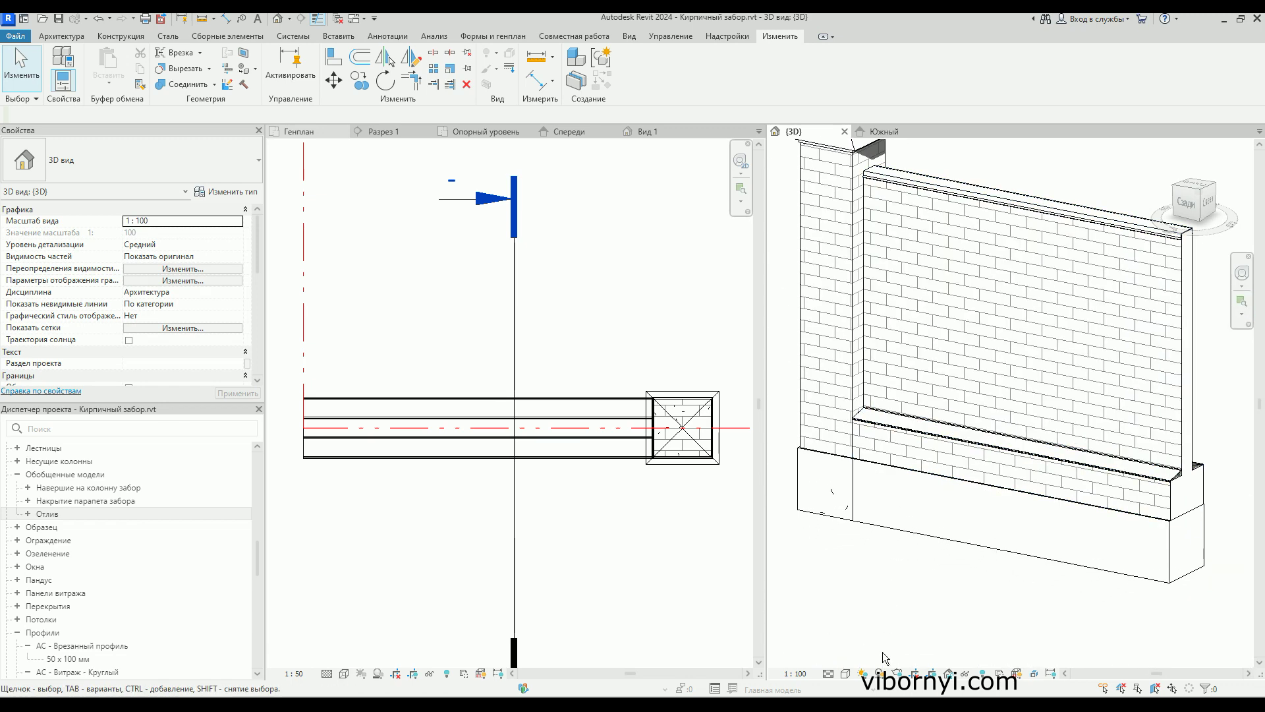
pyautogui.click(852, 677)
pyautogui.click(868, 607)
pyautogui.click(845, 674)
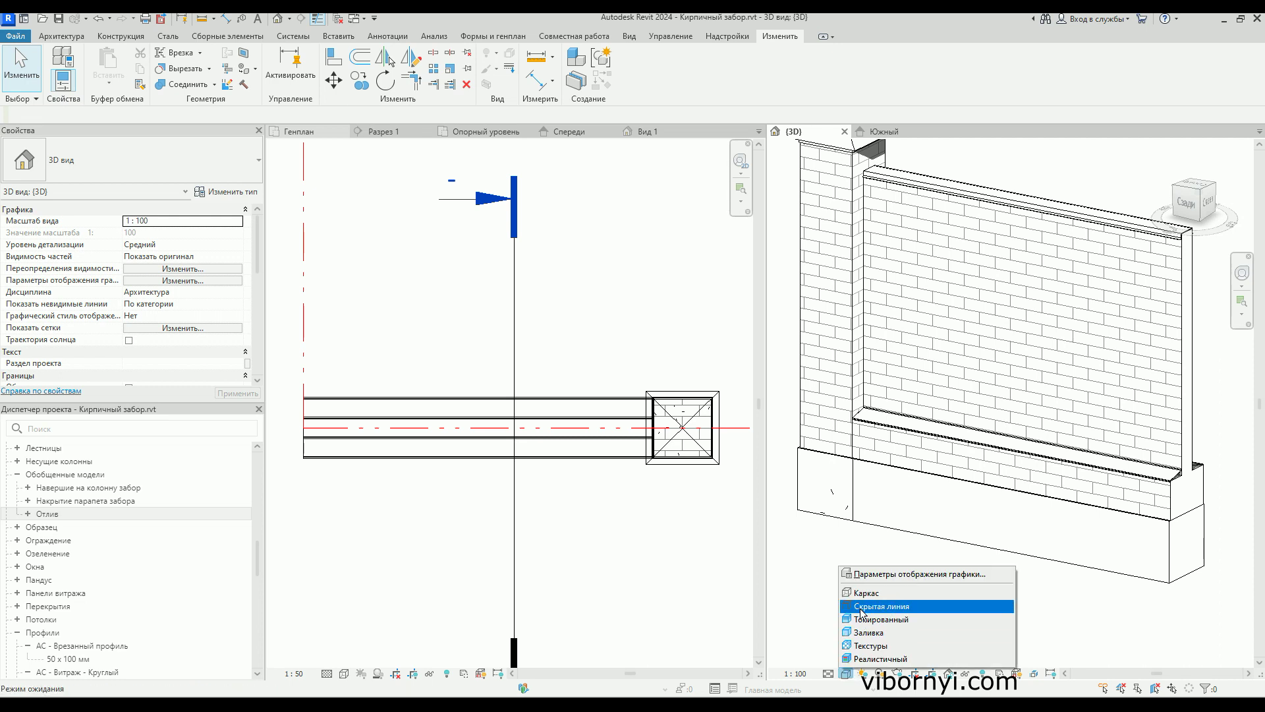
pyautogui.click(865, 619)
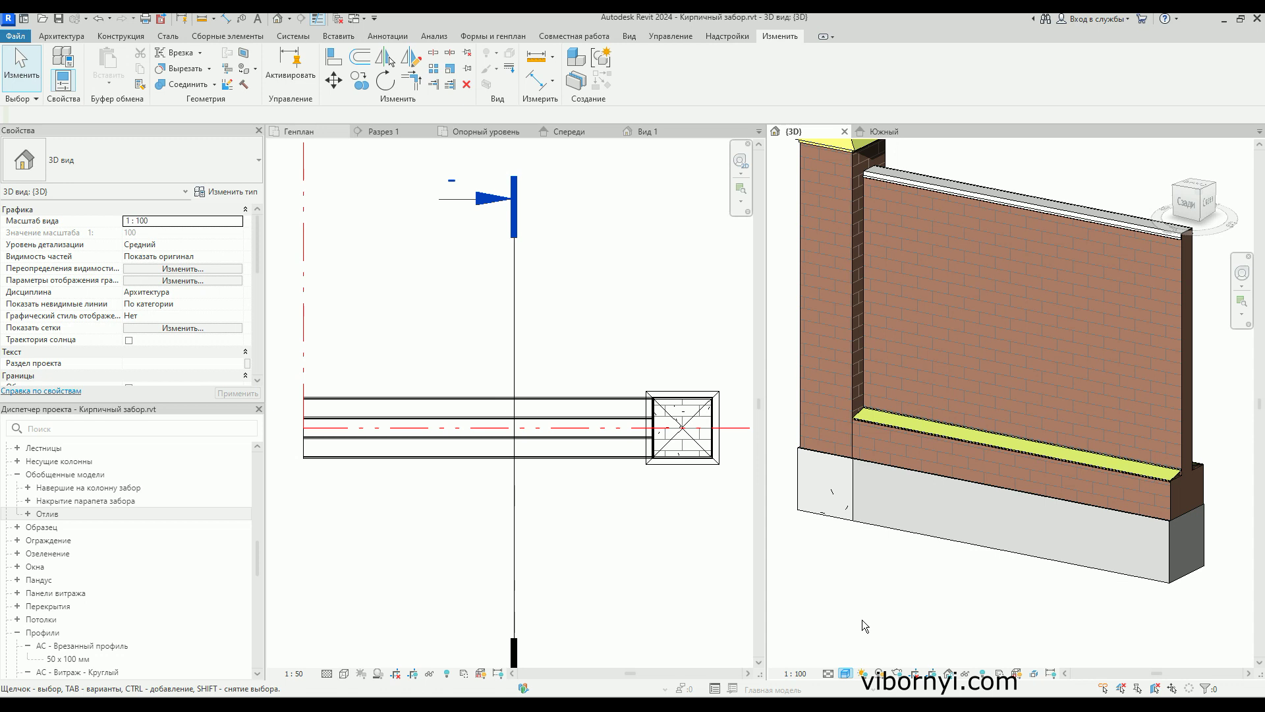
pyautogui.click(845, 674)
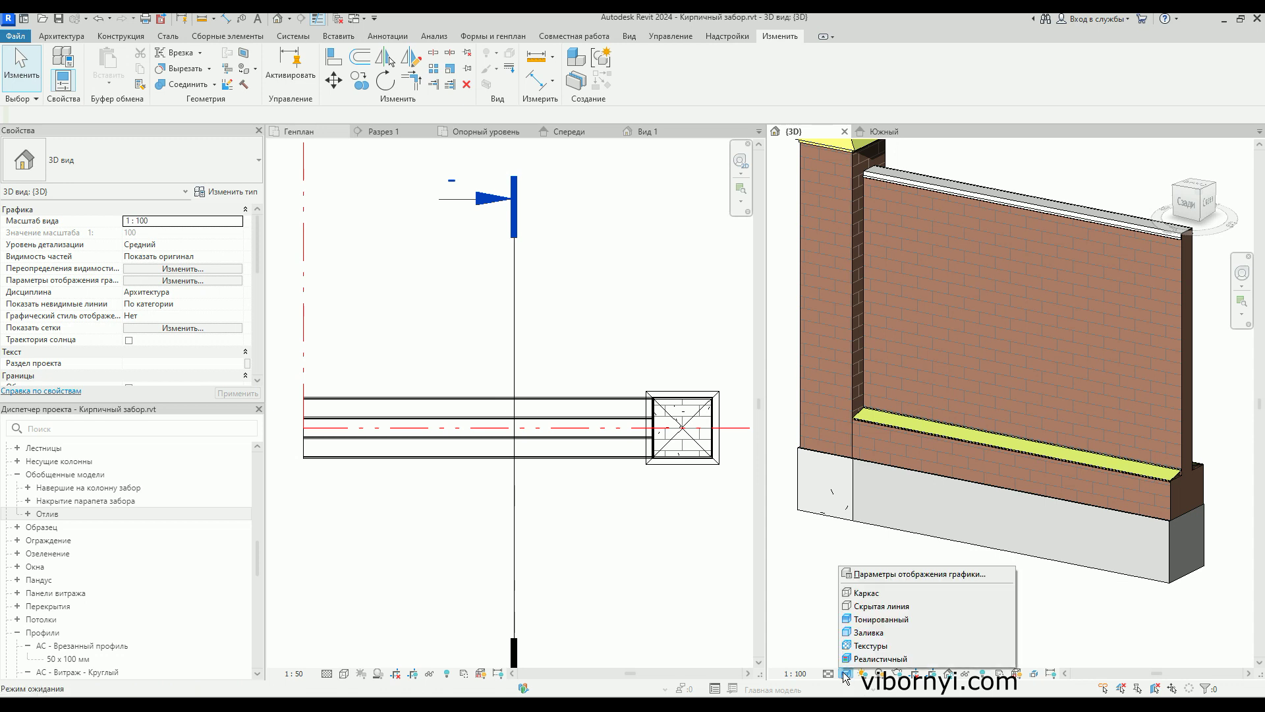
pyautogui.click(860, 633)
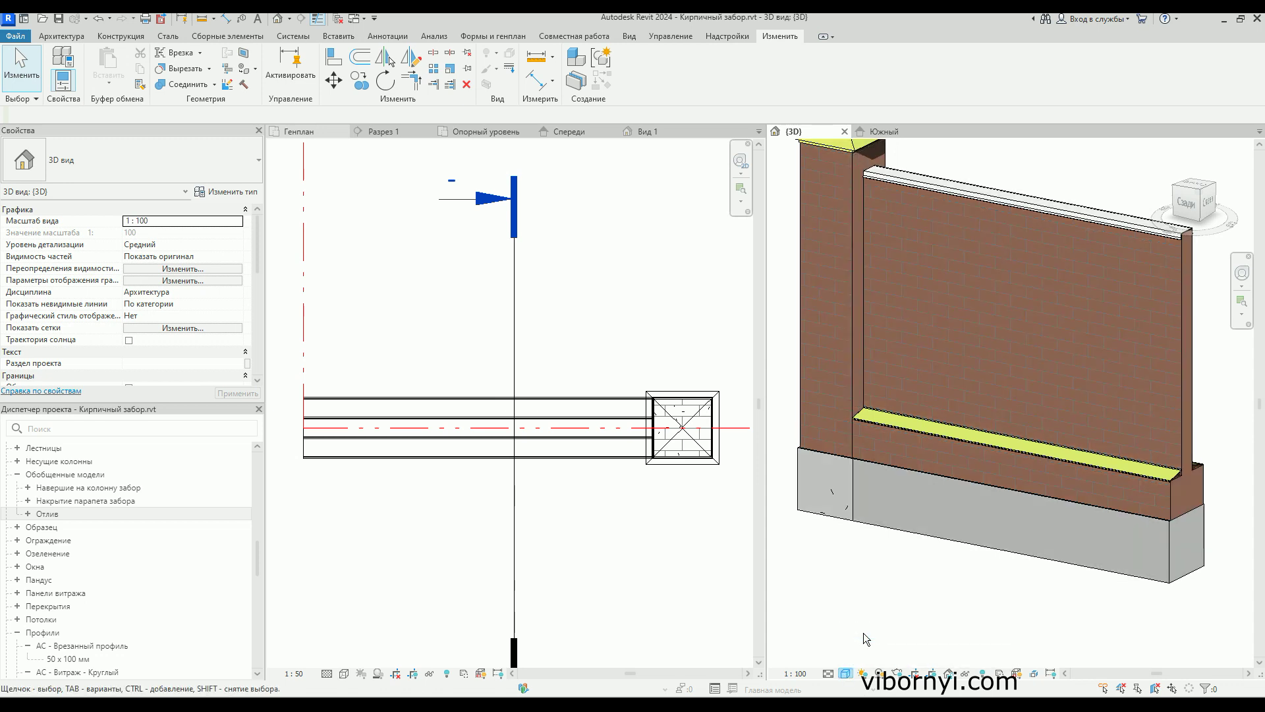
pyautogui.click(845, 674)
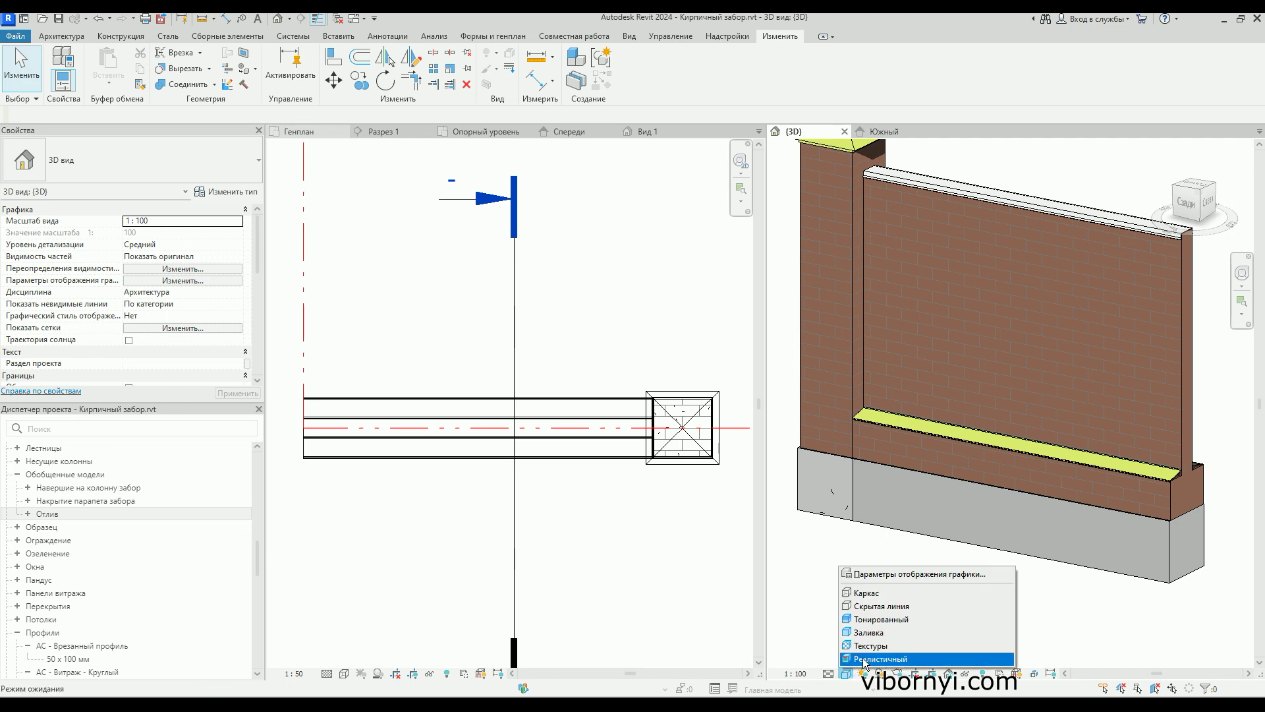
pyautogui.click(863, 645)
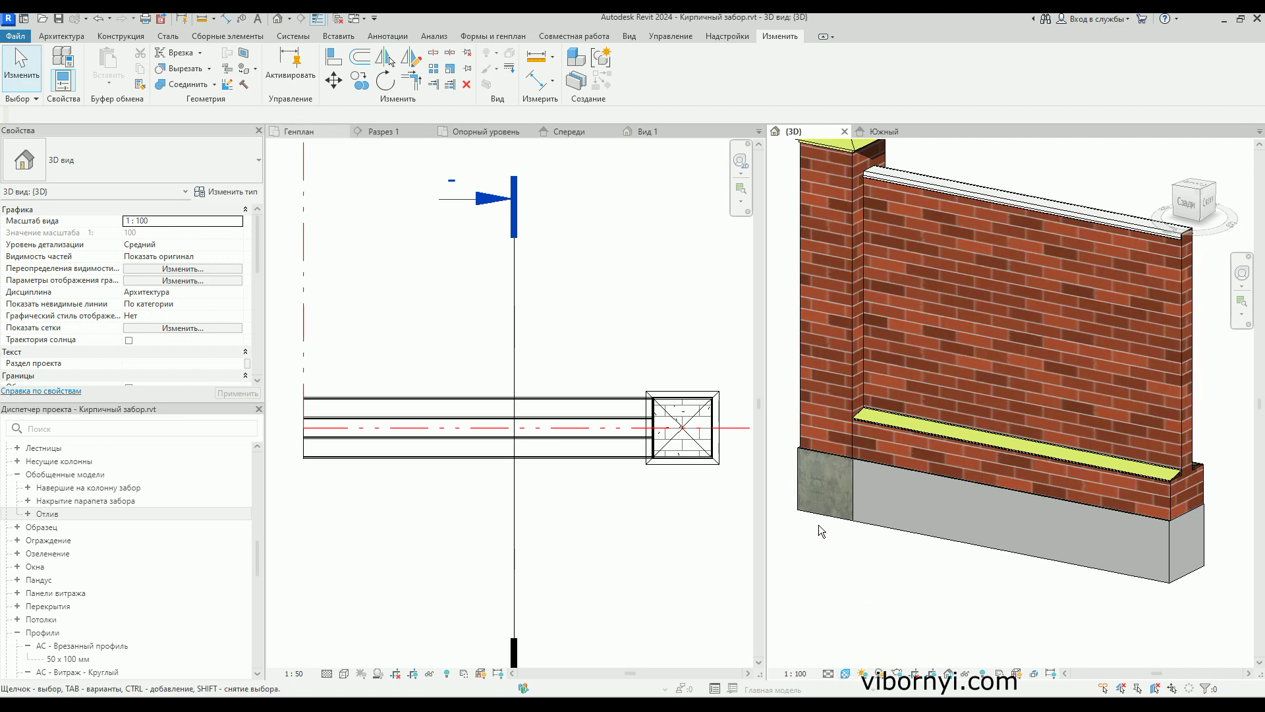
# - Delete section Разрез 1 from the Генплан plan, confirm the warning, and save the project
pyautogui.scroll(2, 882, 518)
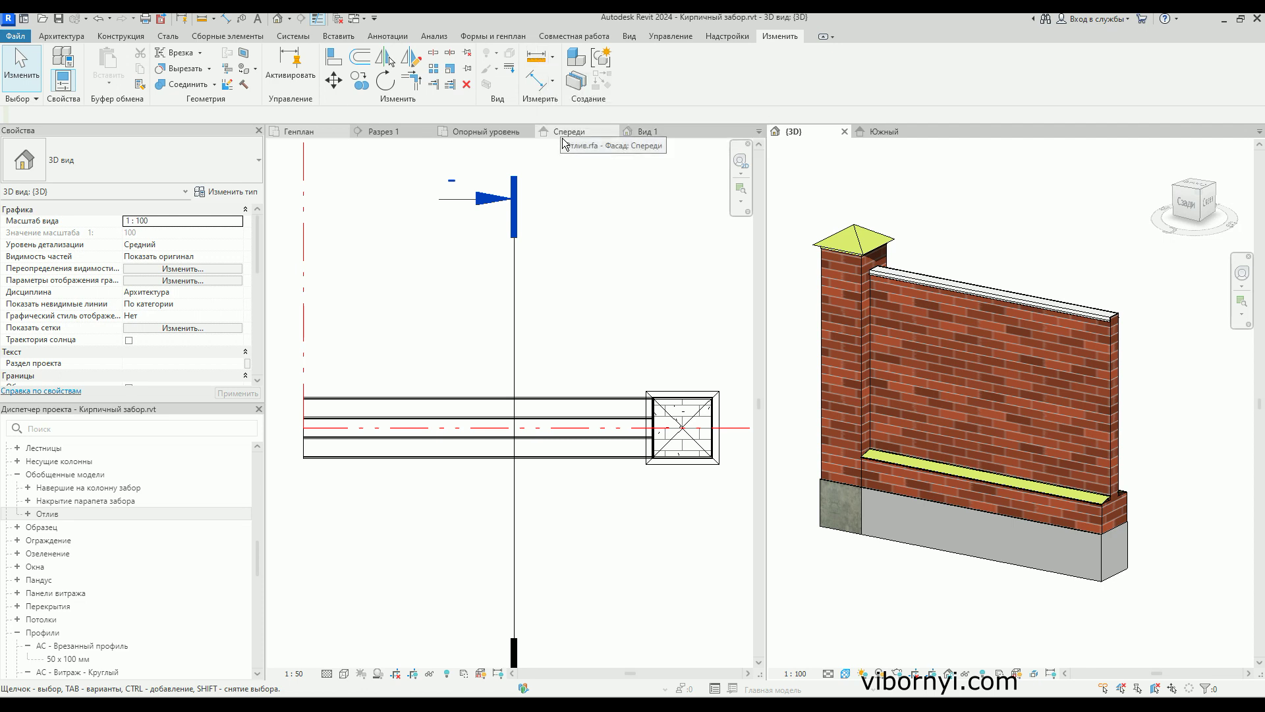
pyautogui.click(508, 290)
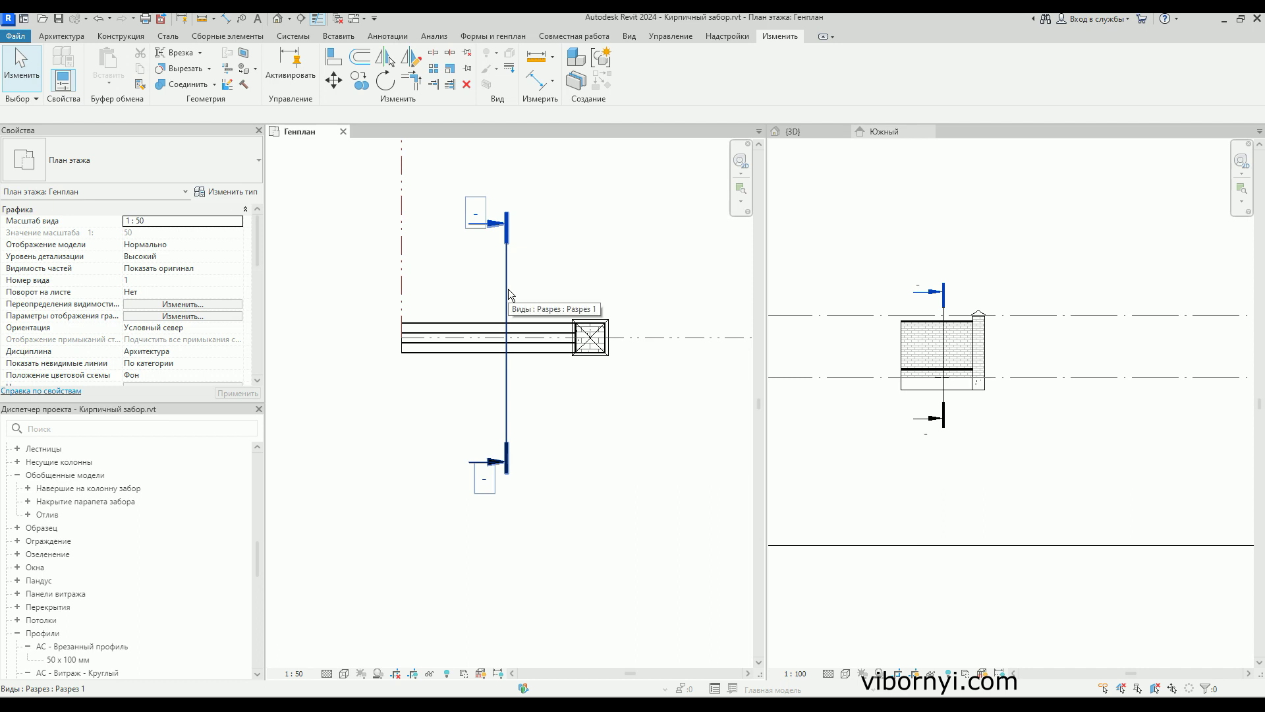
pyautogui.click(507, 288)
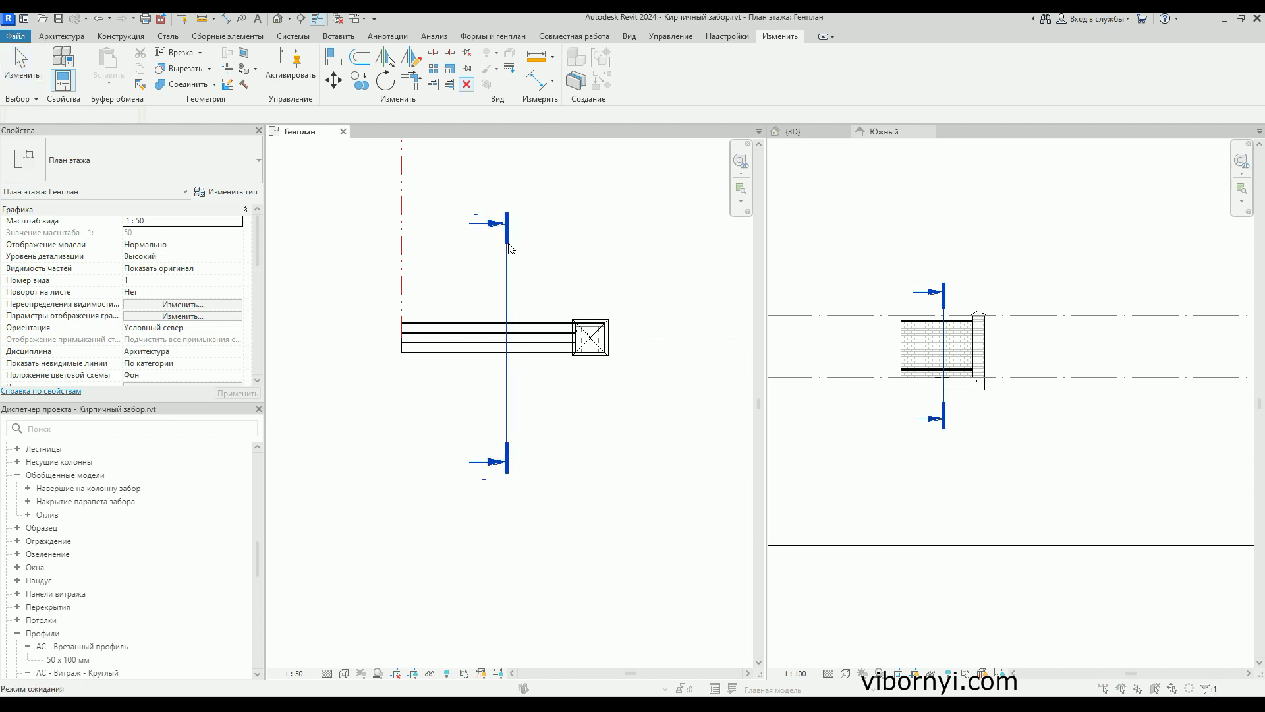
pyautogui.press('Delete')
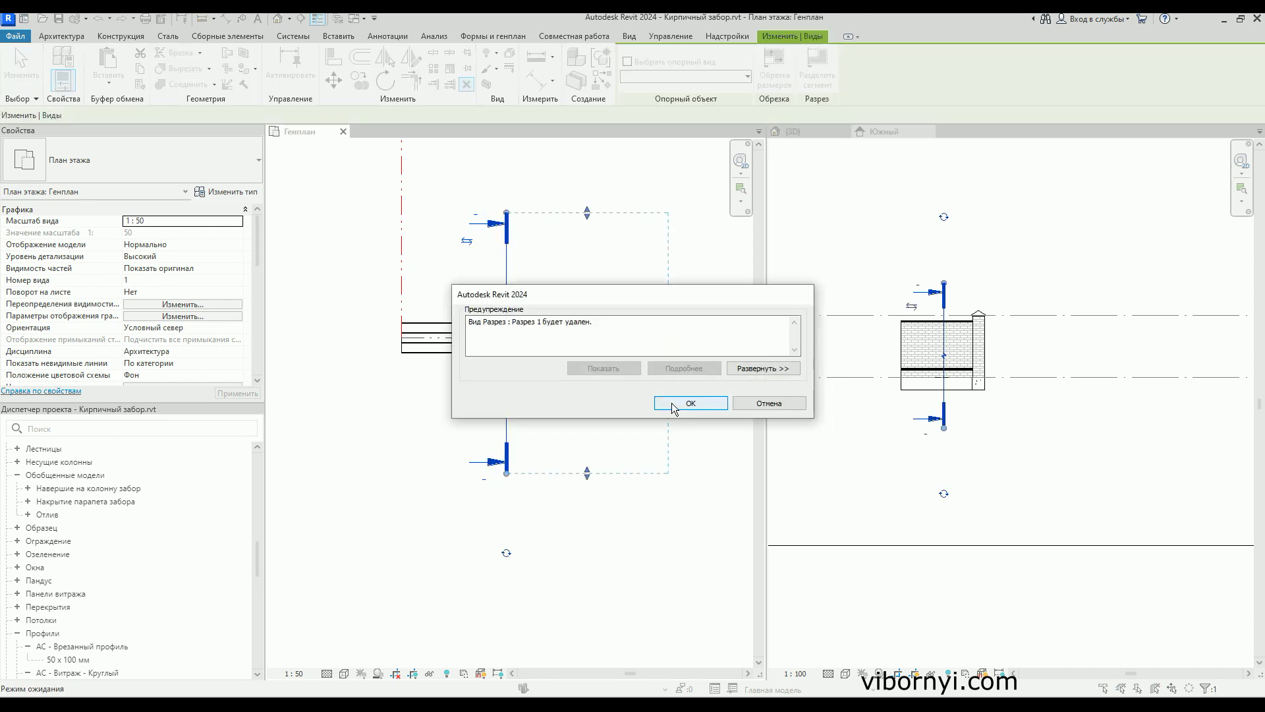
pyautogui.click(673, 403)
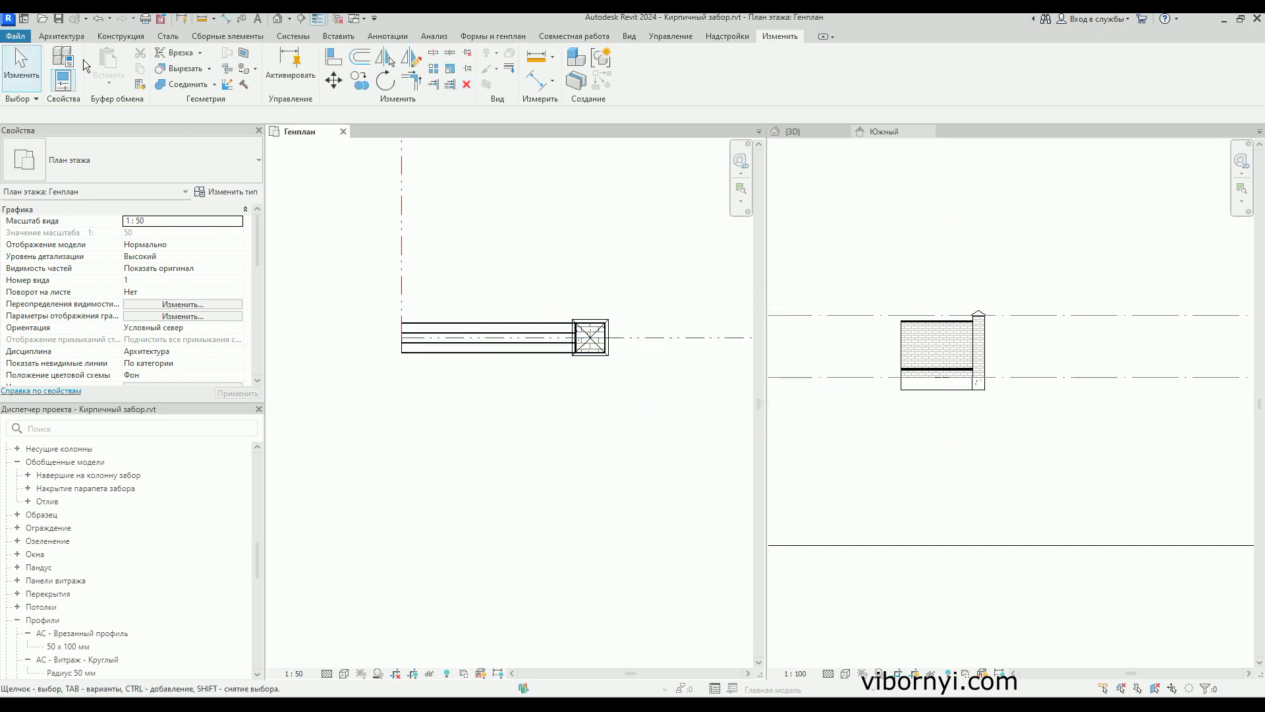
pyautogui.click(58, 20)
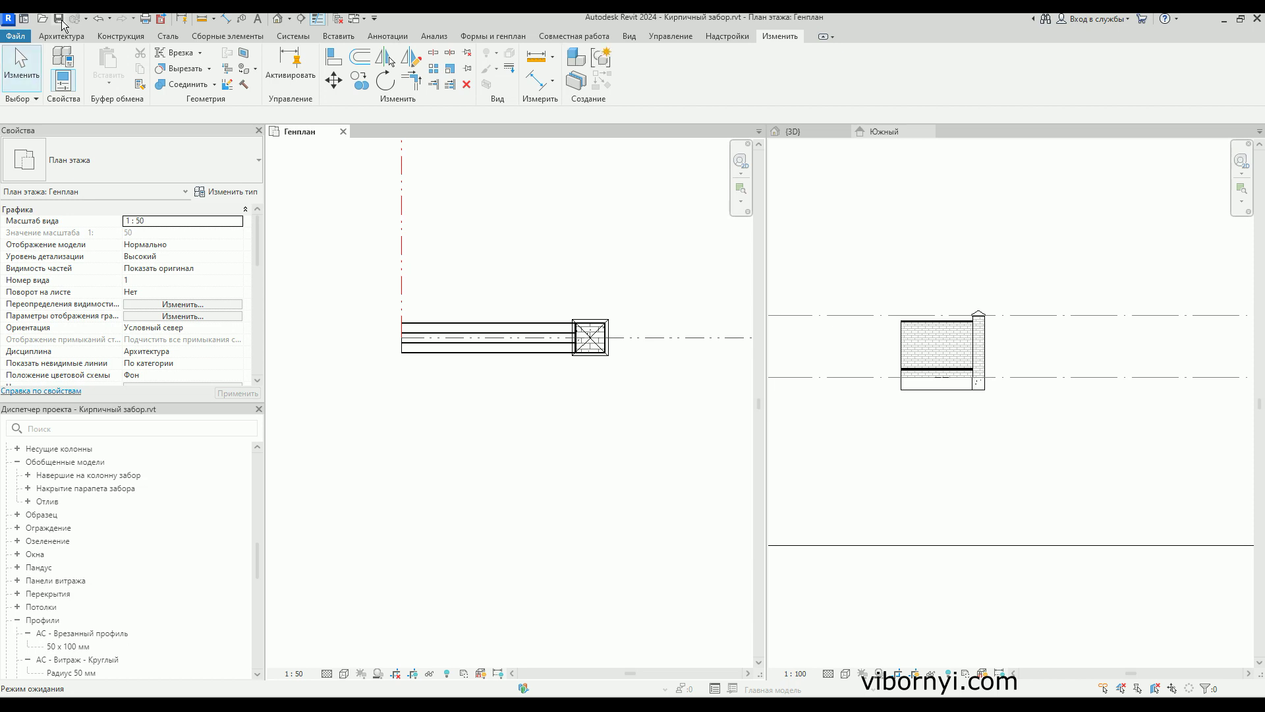
# - Close the Генплан, {3D} and Южный views, closing the project, and begin a new project
pyautogui.click(343, 131)
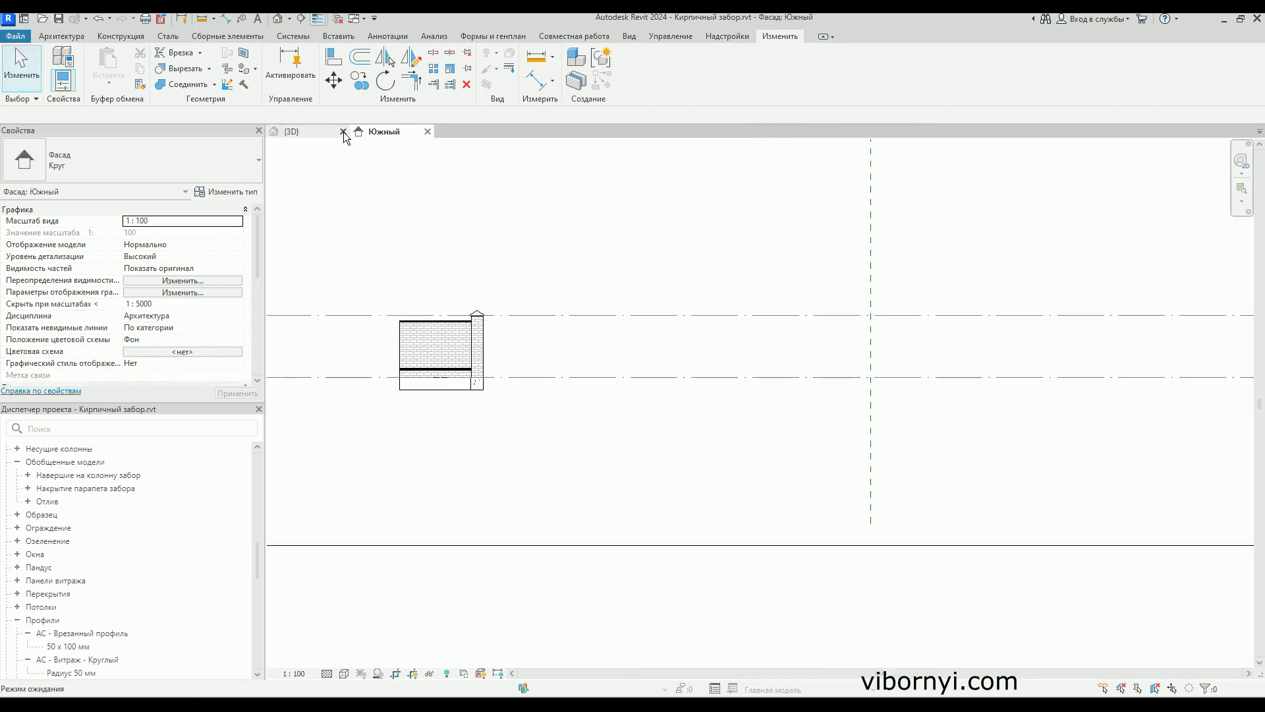
pyautogui.click(343, 132)
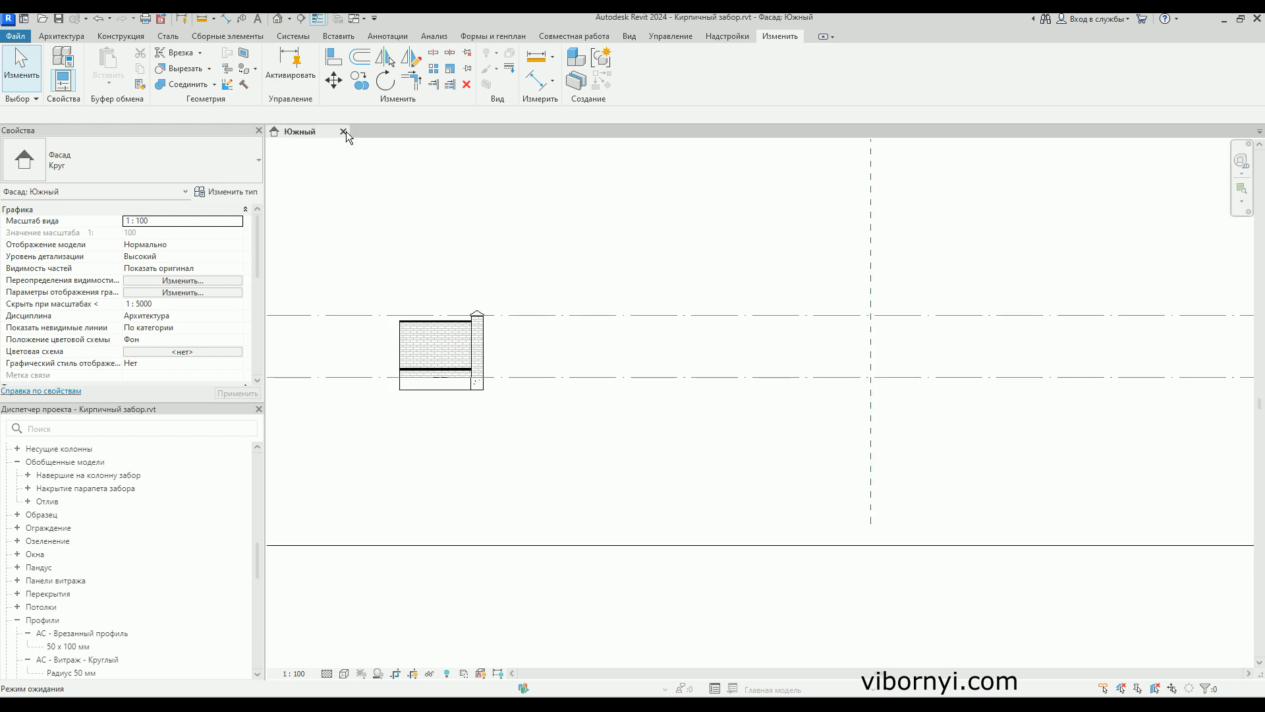
pyautogui.click(343, 132)
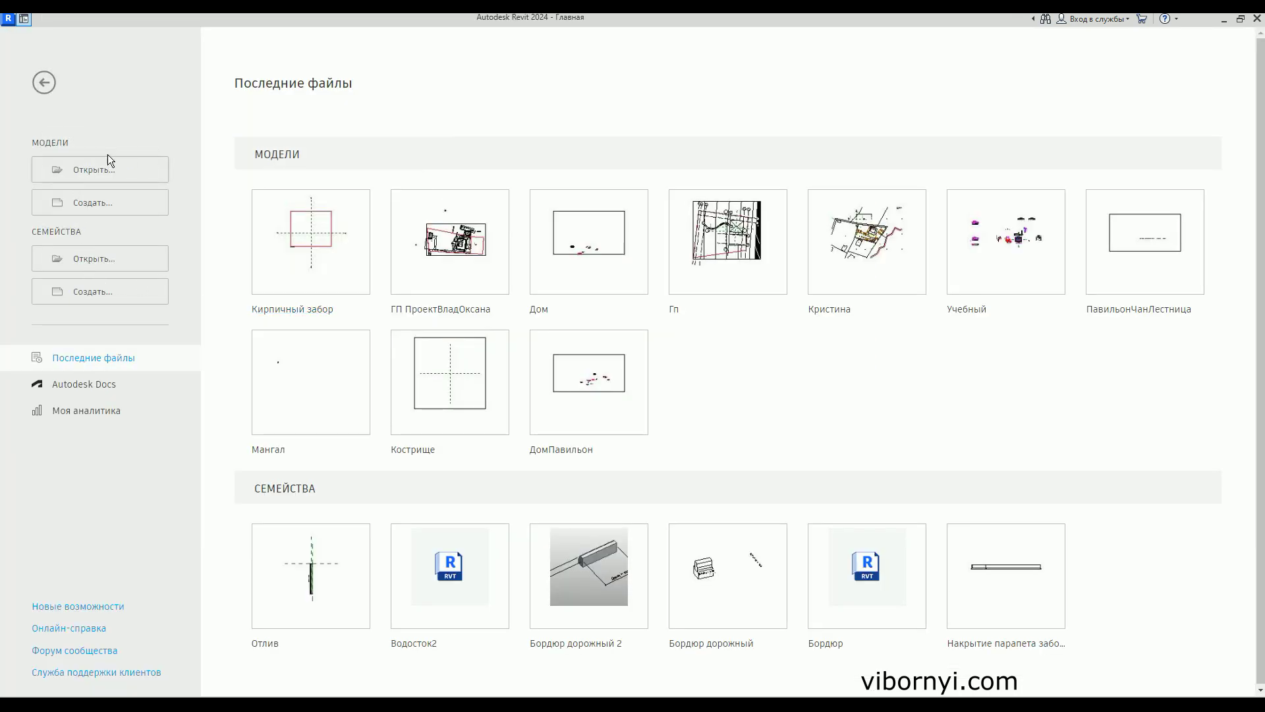
pyautogui.click(92, 208)
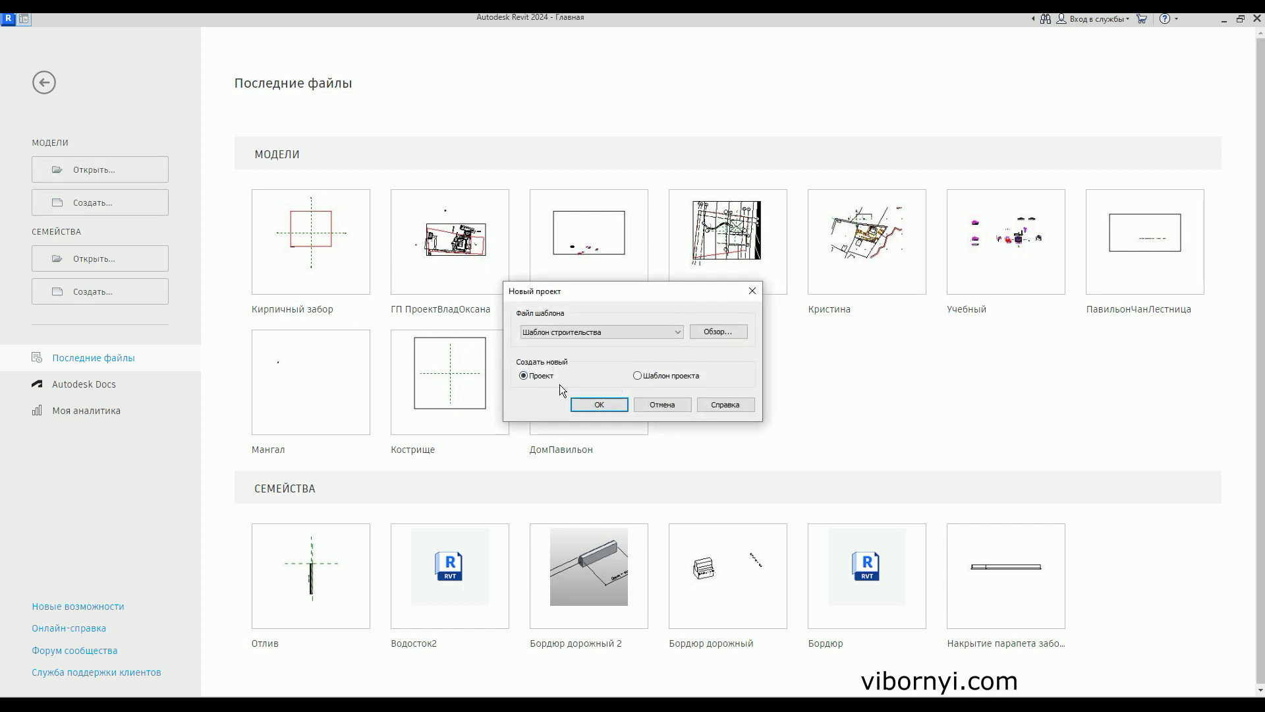
# - Create Проект4 from the Шаблон Ландшафт 2024 template and shift its site plan view
pyautogui.click(582, 335)
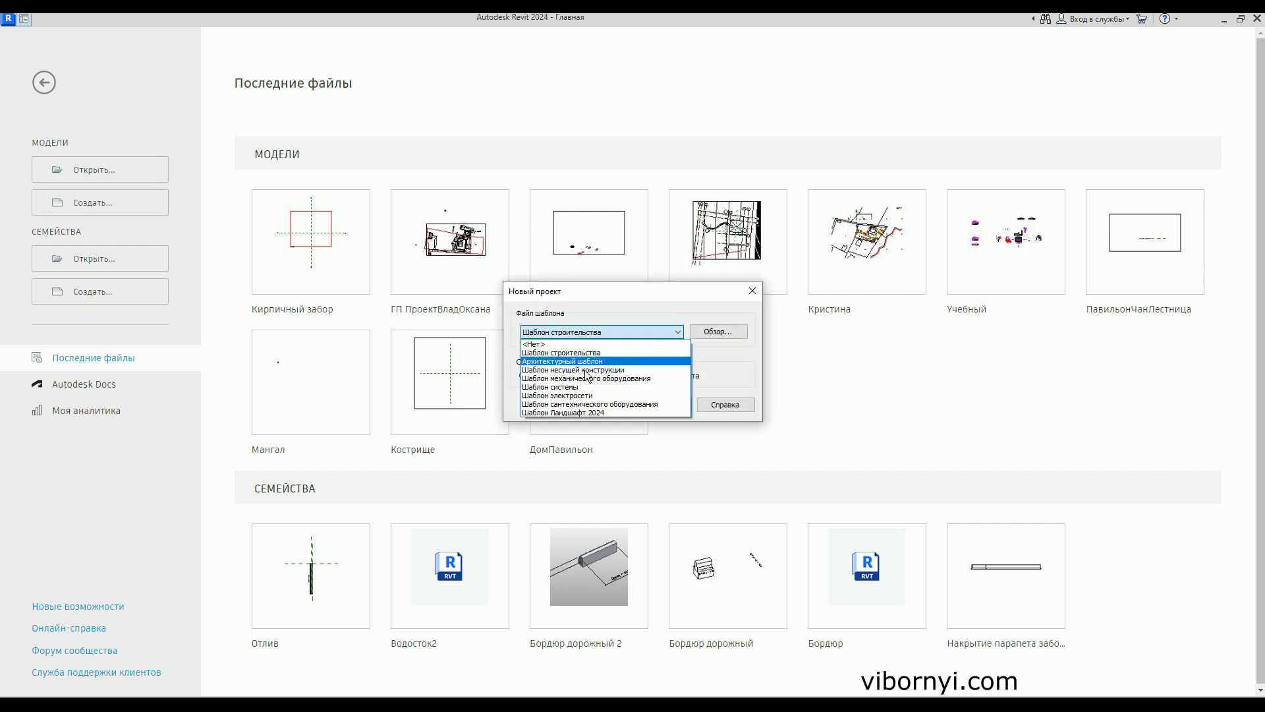
pyautogui.click(585, 407)
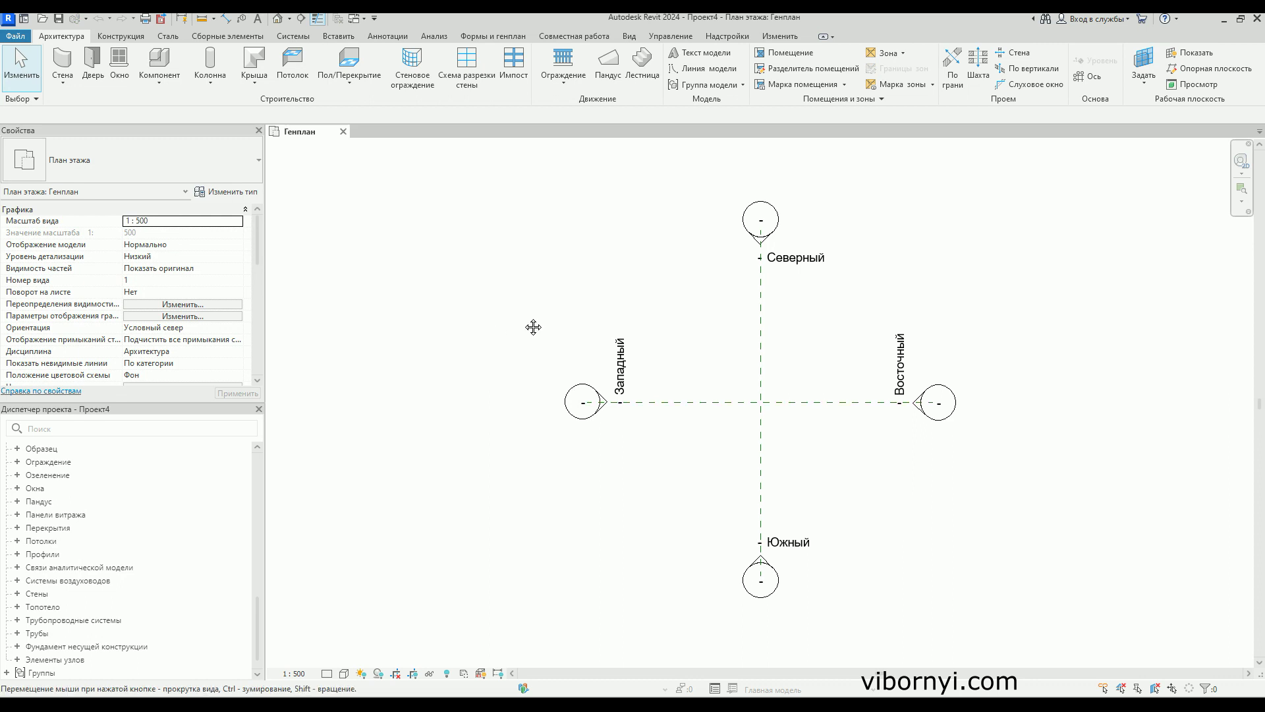
pyautogui.moveTo(531, 325); pyautogui.dragTo(457, 297, button='middle')
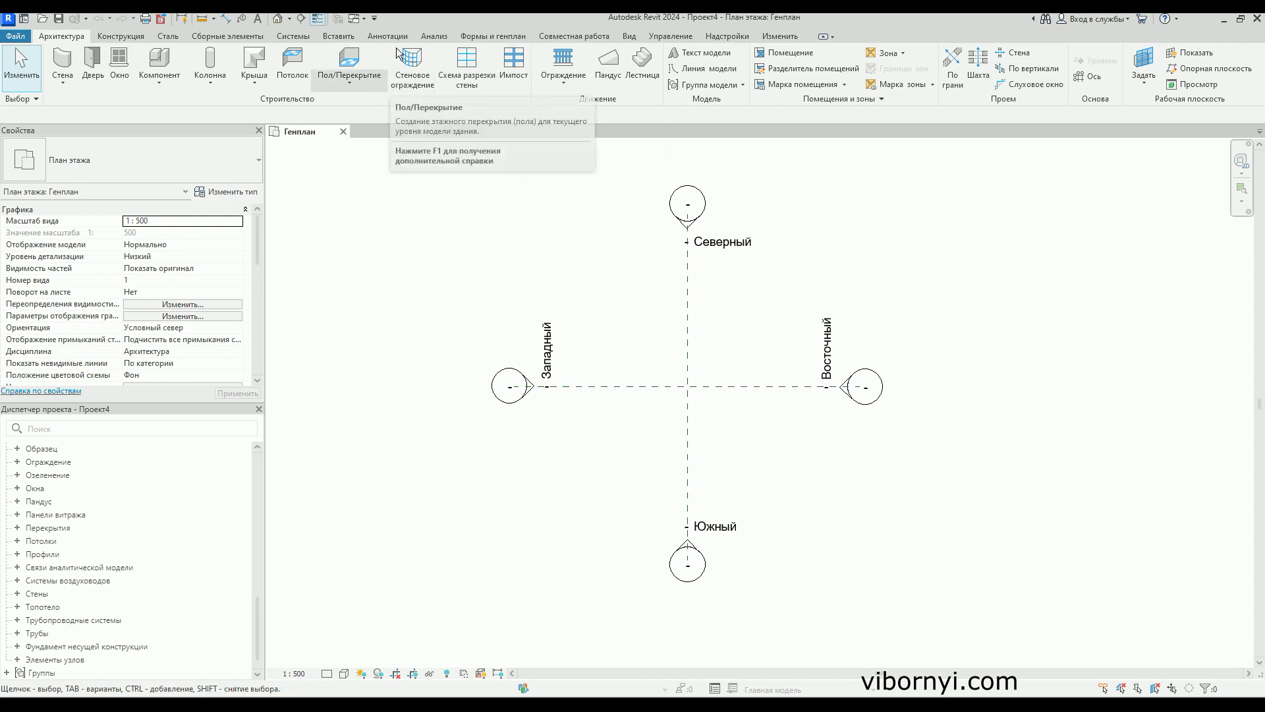
# - Sketch a two-corner rectangular toposolid boundary and finish it as Топотело 1, 720 m²
pyautogui.click(494, 37)
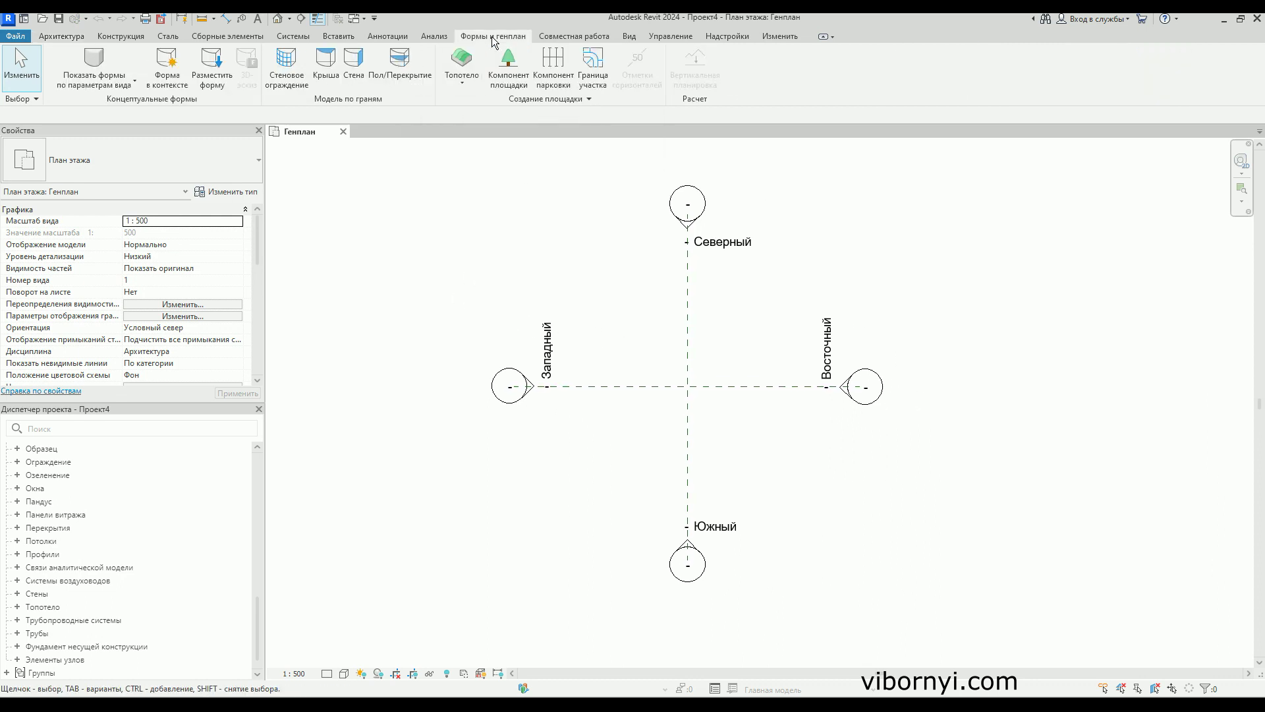
pyautogui.click(464, 82)
pyautogui.click(496, 107)
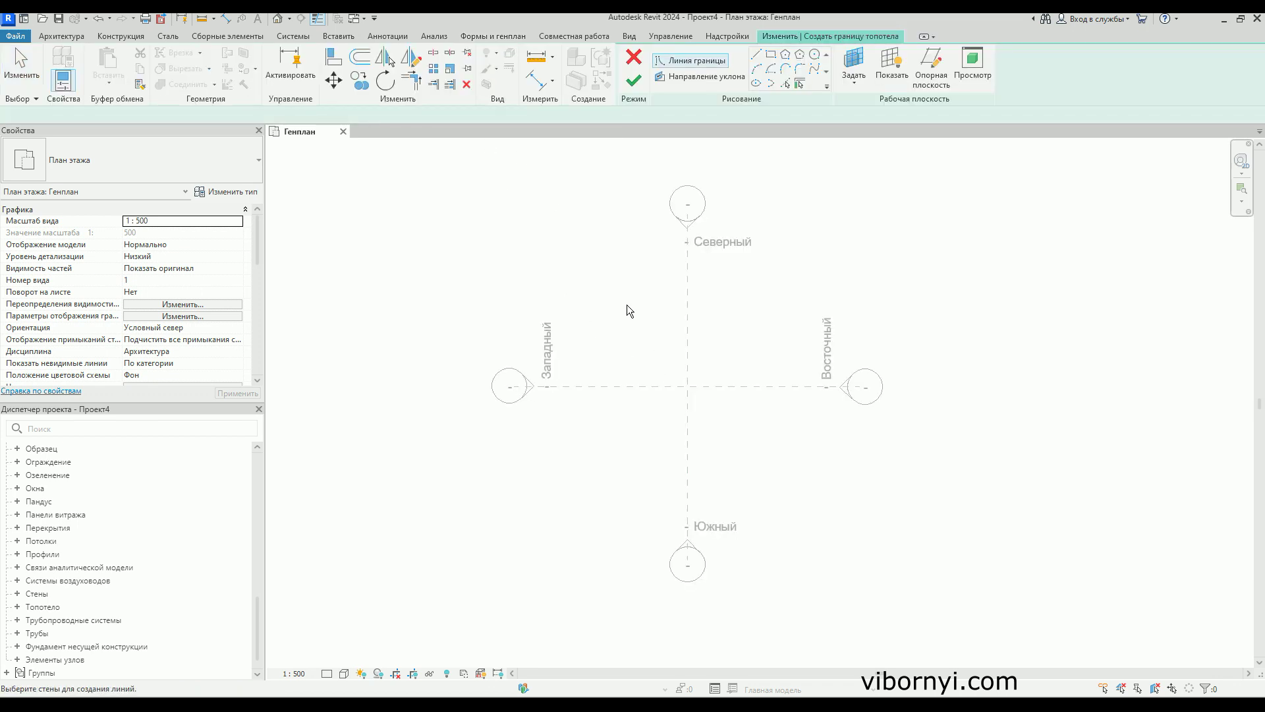
pyautogui.click(770, 54)
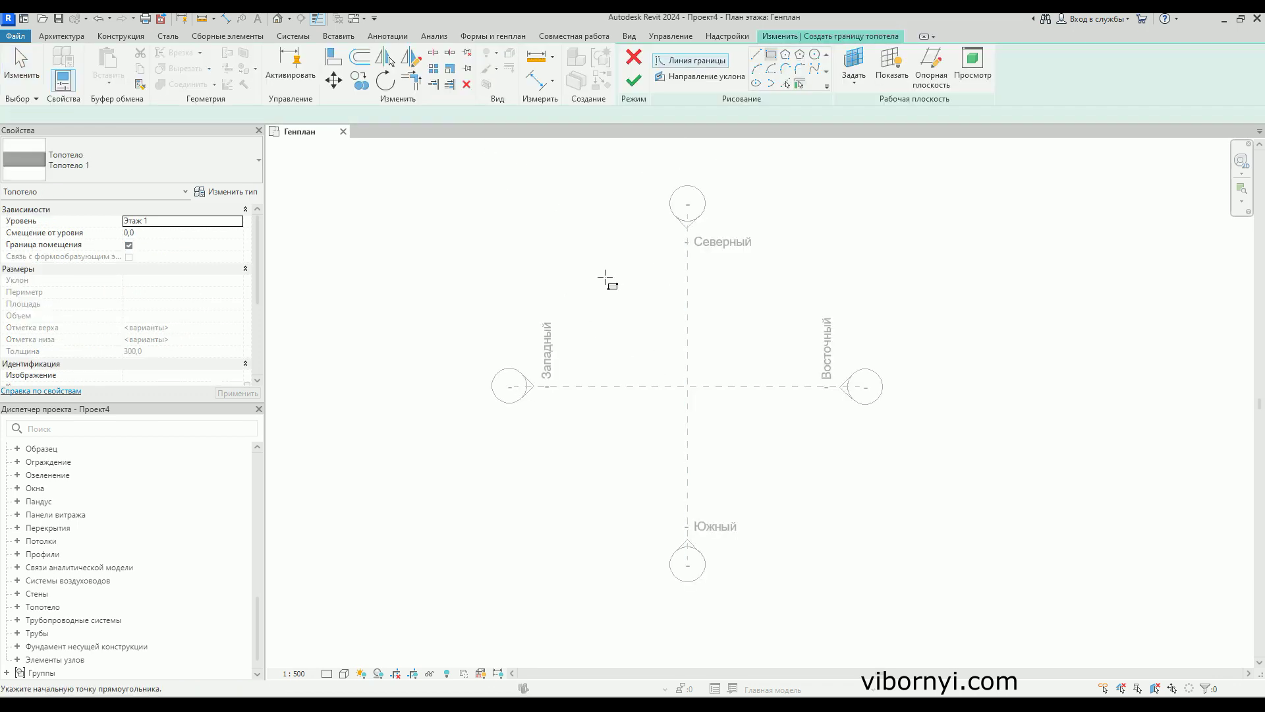
pyautogui.click(599, 281)
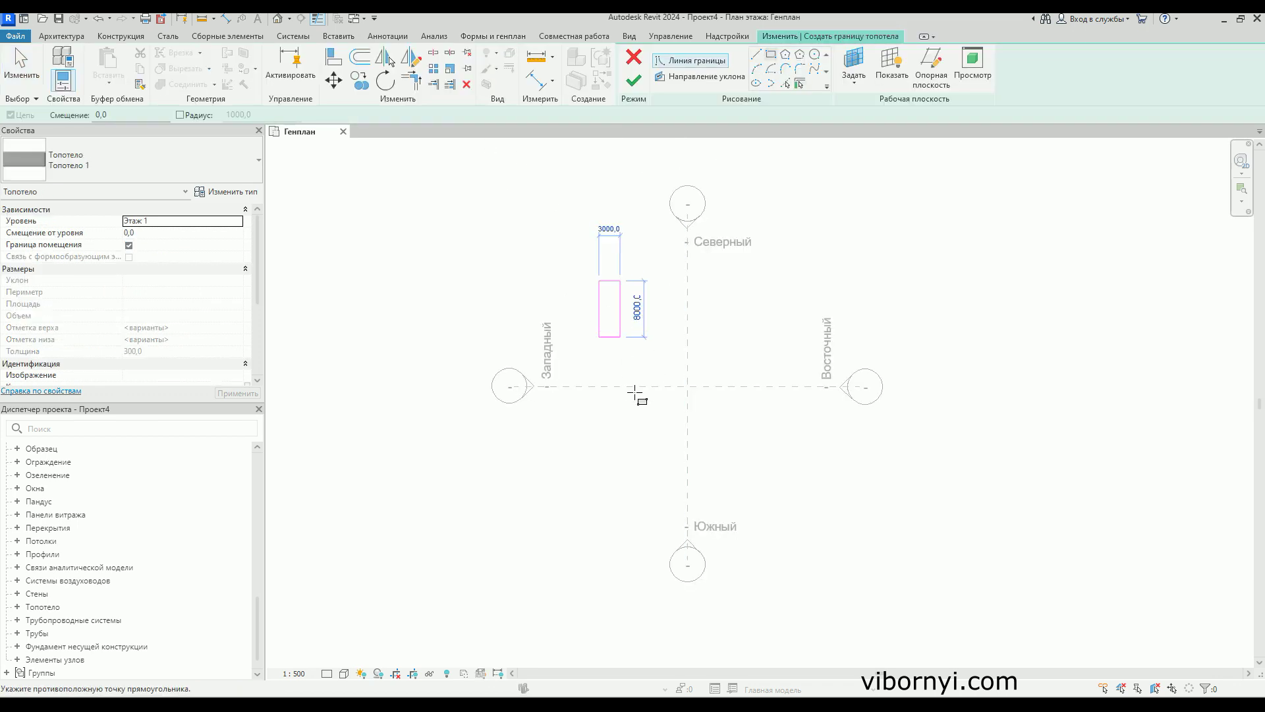
pyautogui.click(811, 450)
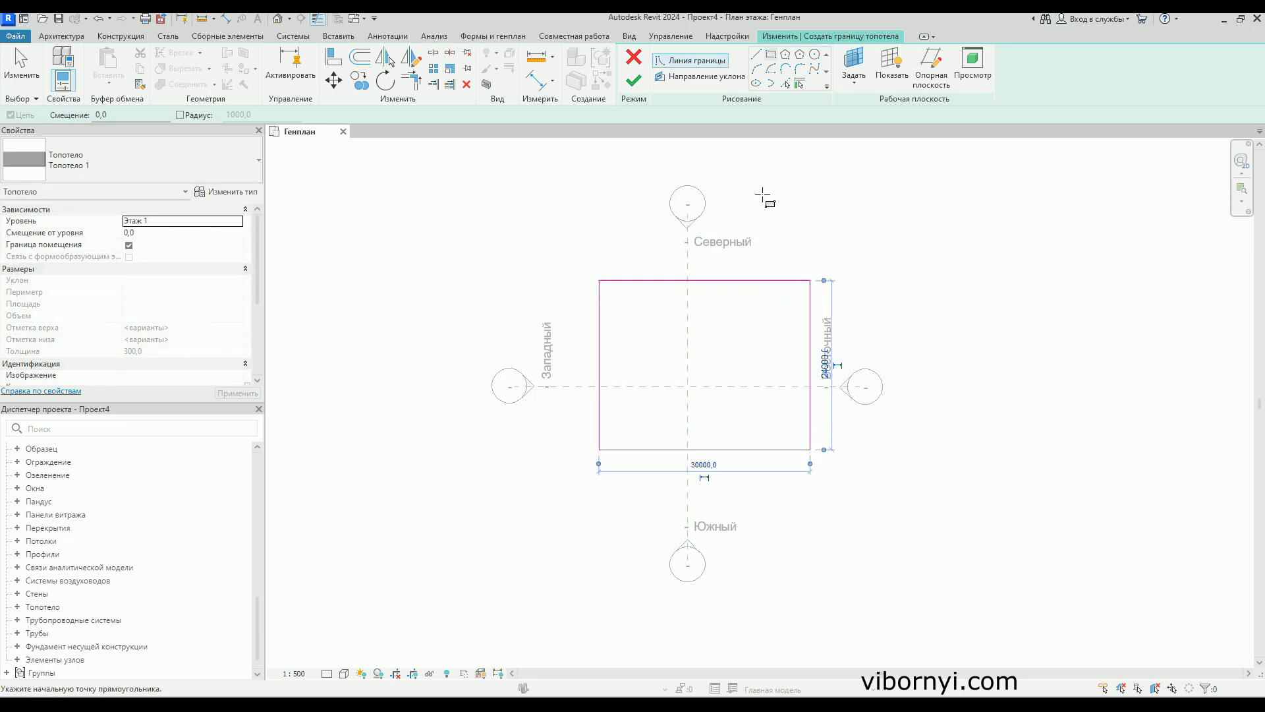
pyautogui.click(630, 83)
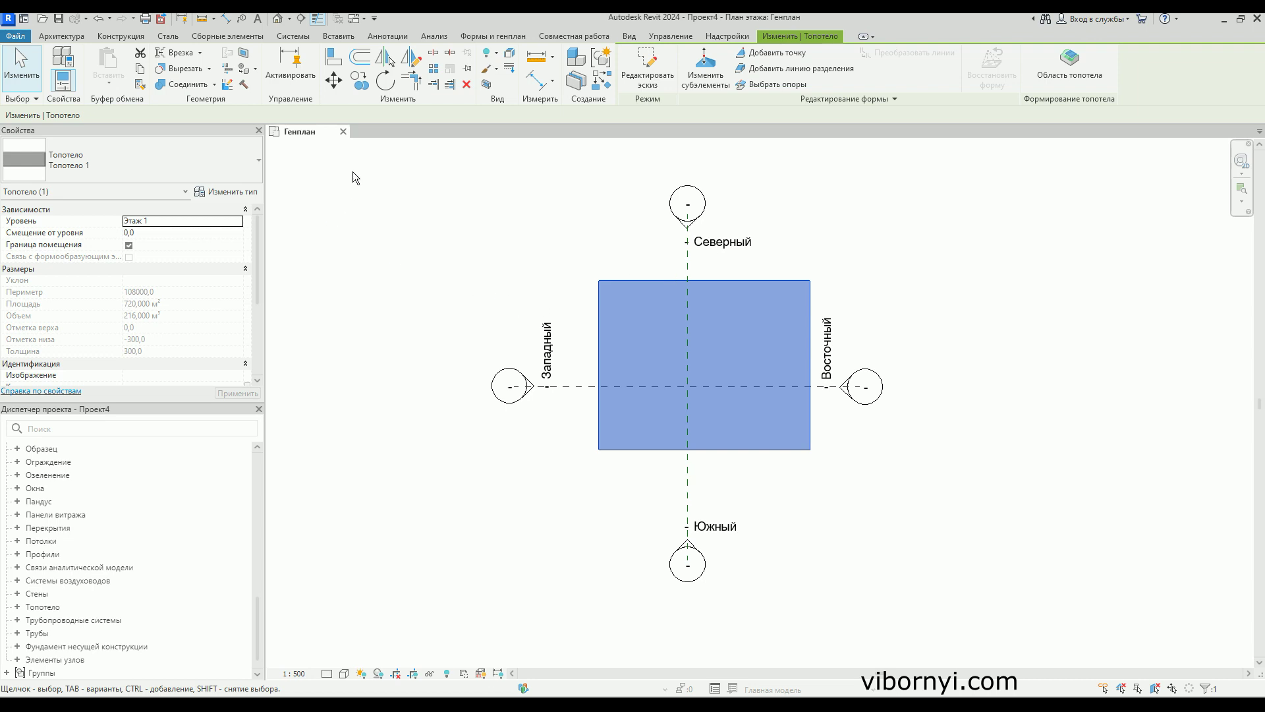
# - Open the {3D} view from the project browser's 3D views list
pyautogui.scroll(5, 41, 459)
pyautogui.scroll(5, 41, 459)
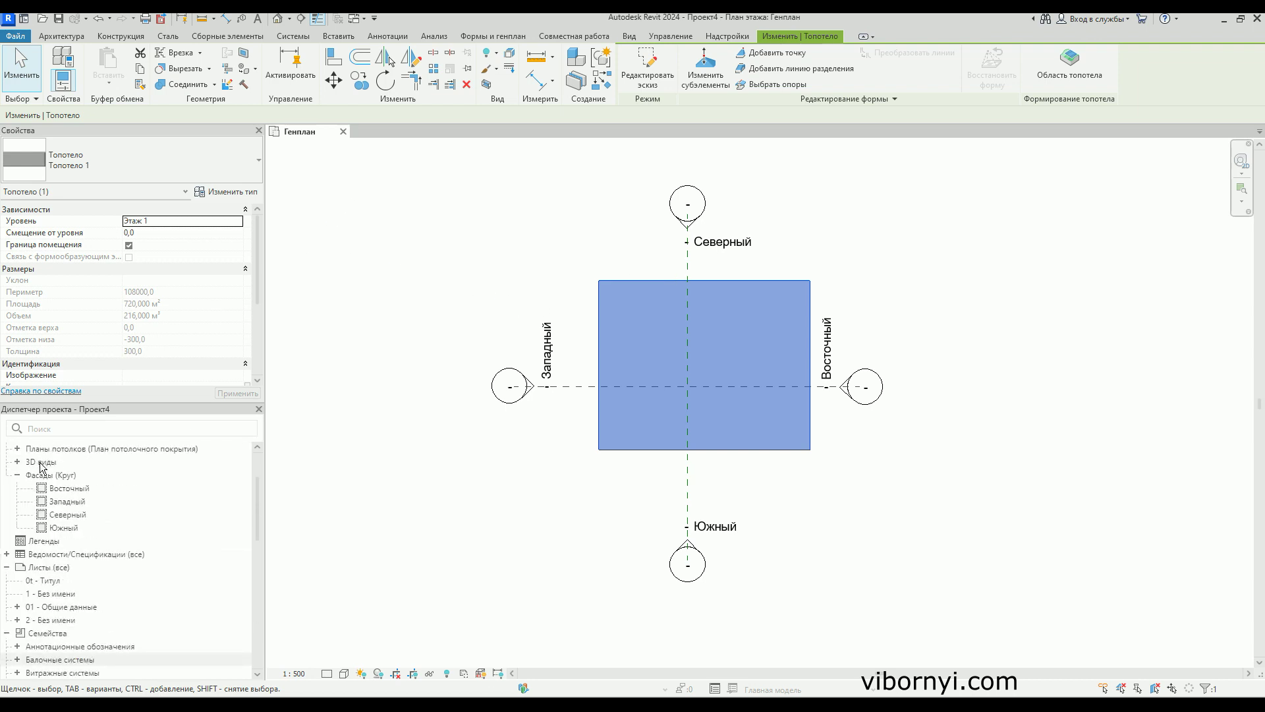
pyautogui.click(8, 566)
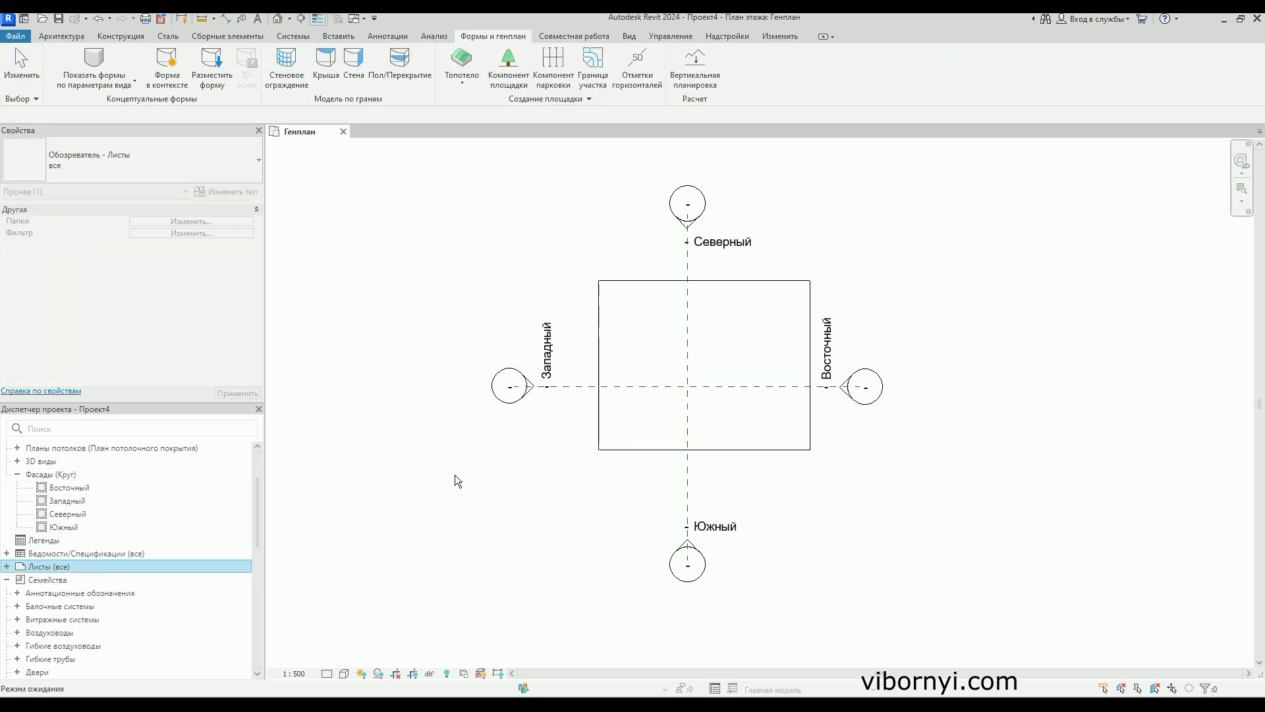
pyautogui.click(658, 450)
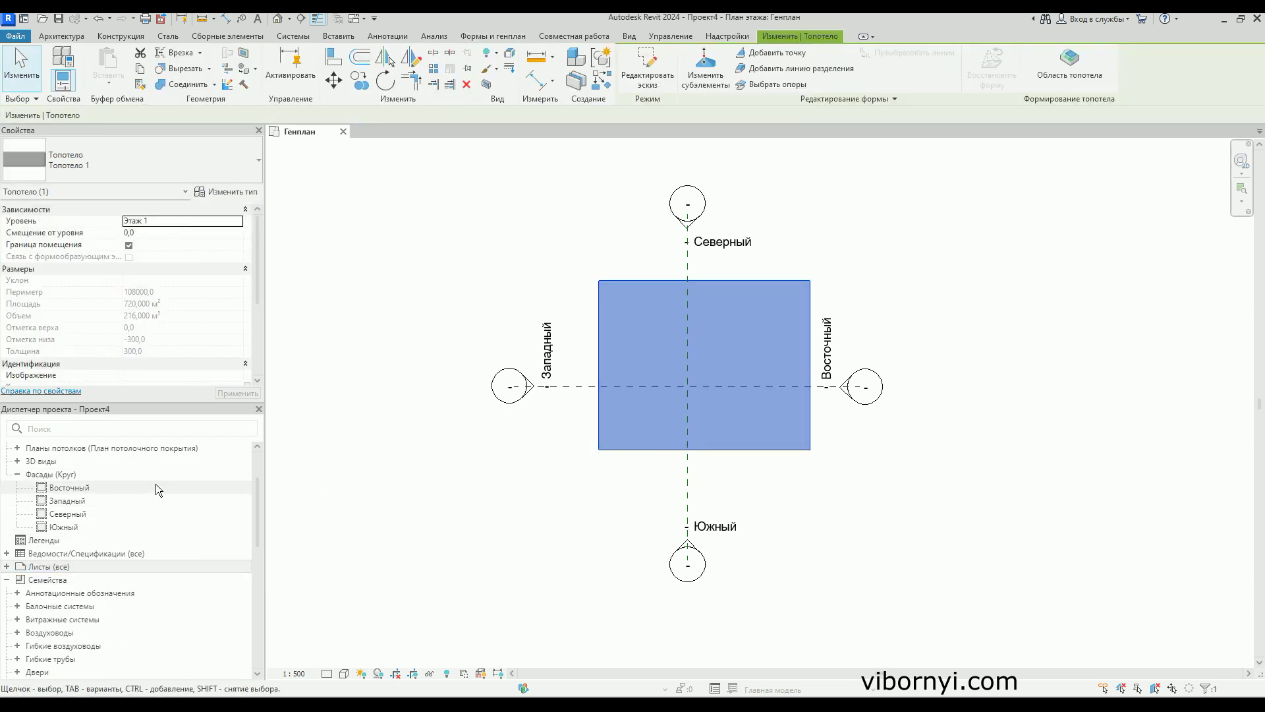
pyautogui.click(17, 465)
pyautogui.doubleClick(56, 475)
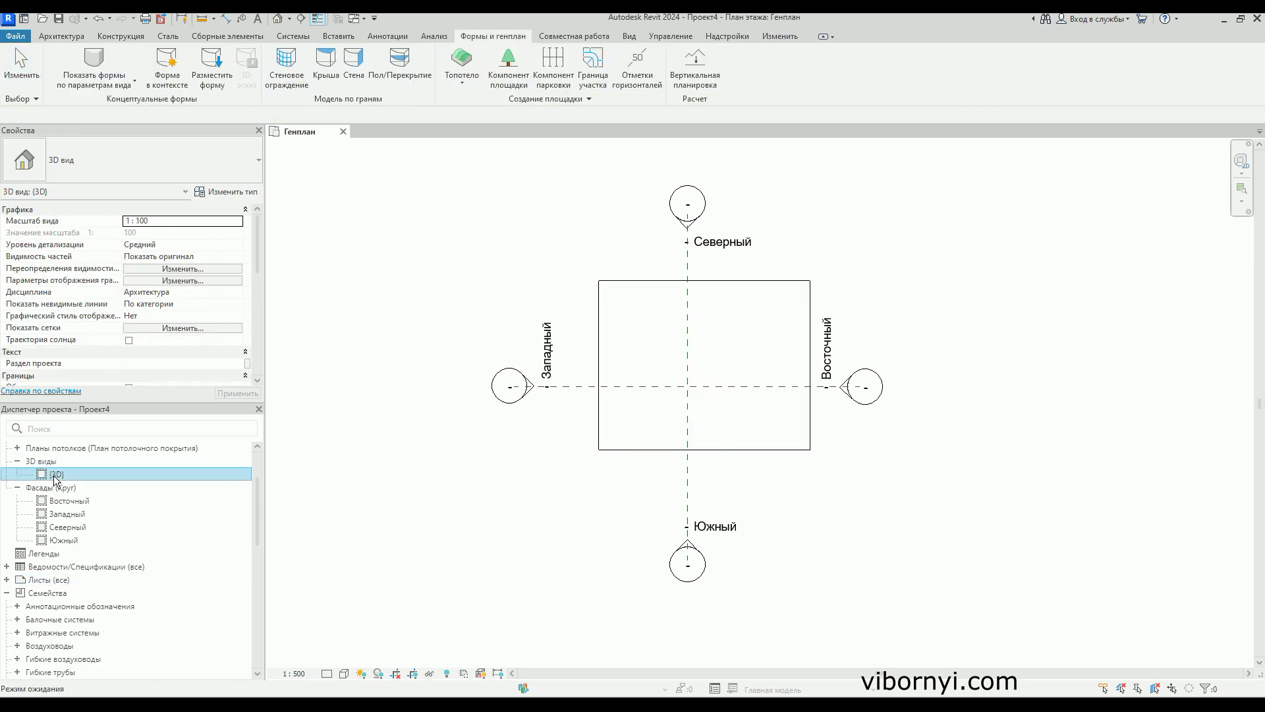
# - Raise one toposolid edge to elevation 900, then return to the Генплан plan
pyautogui.click(527, 349)
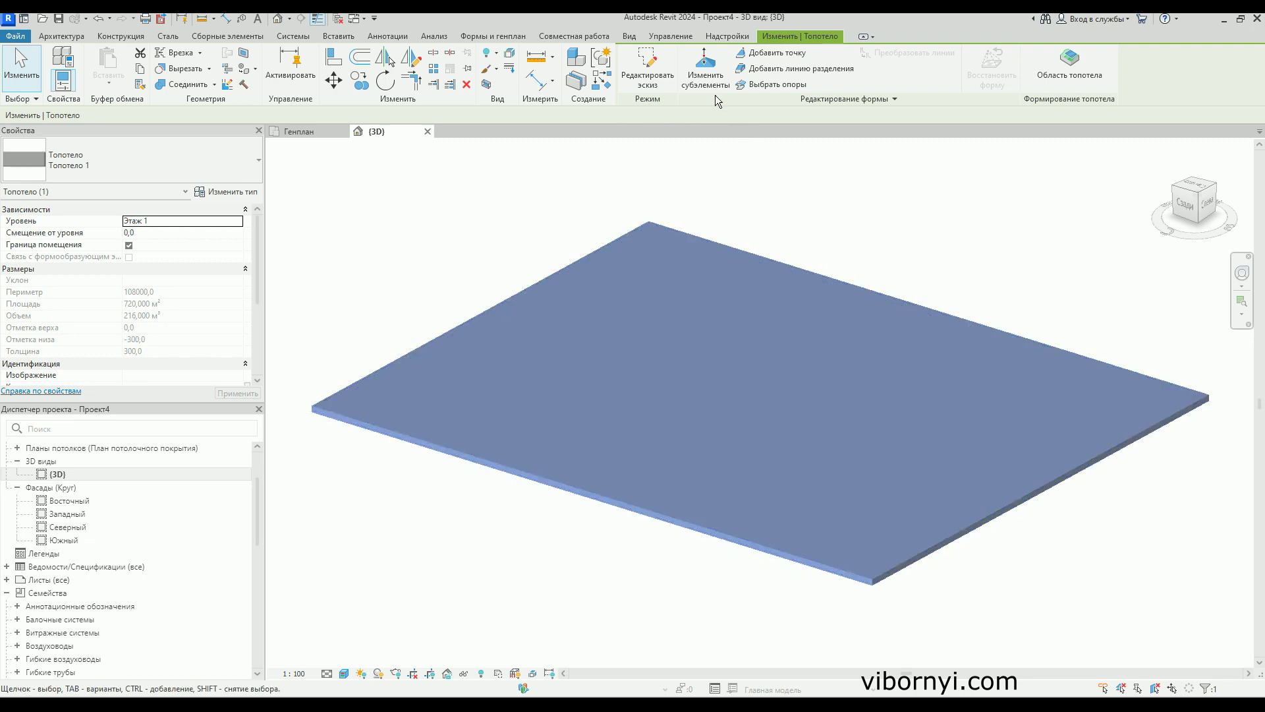
pyautogui.click(705, 70)
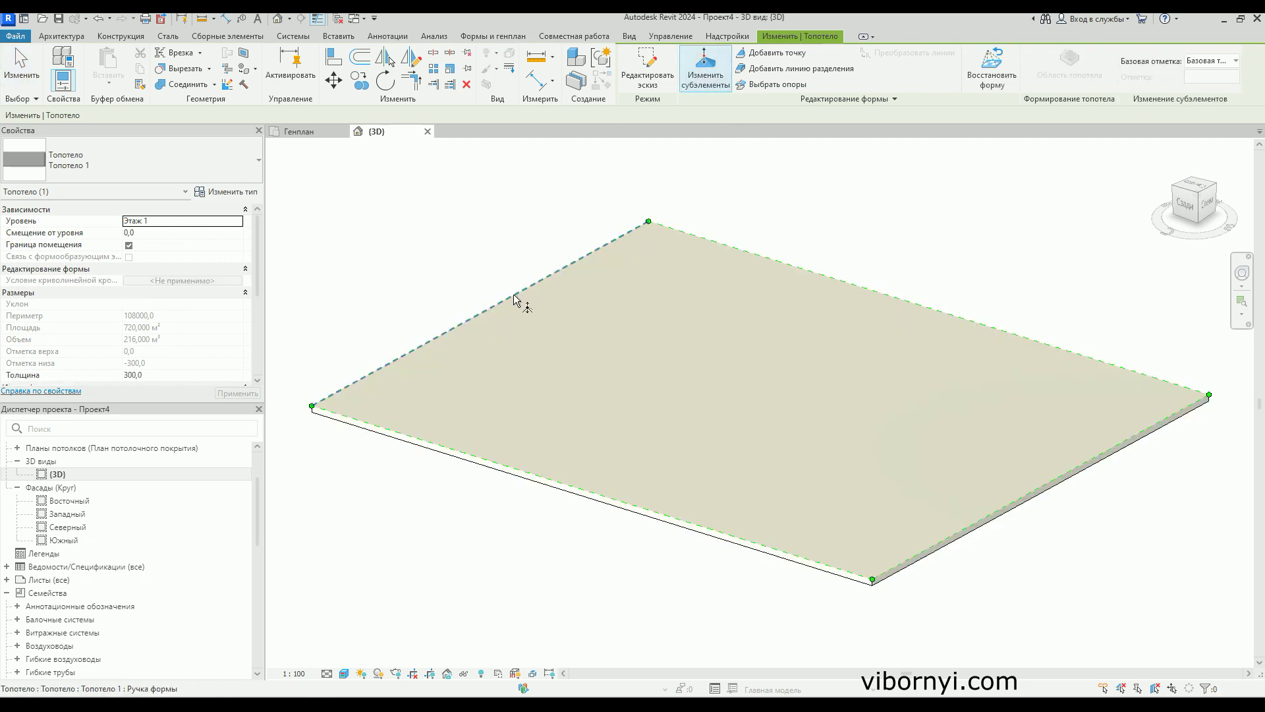
pyautogui.moveTo(516, 300); pyautogui.dragTo(485, 307)
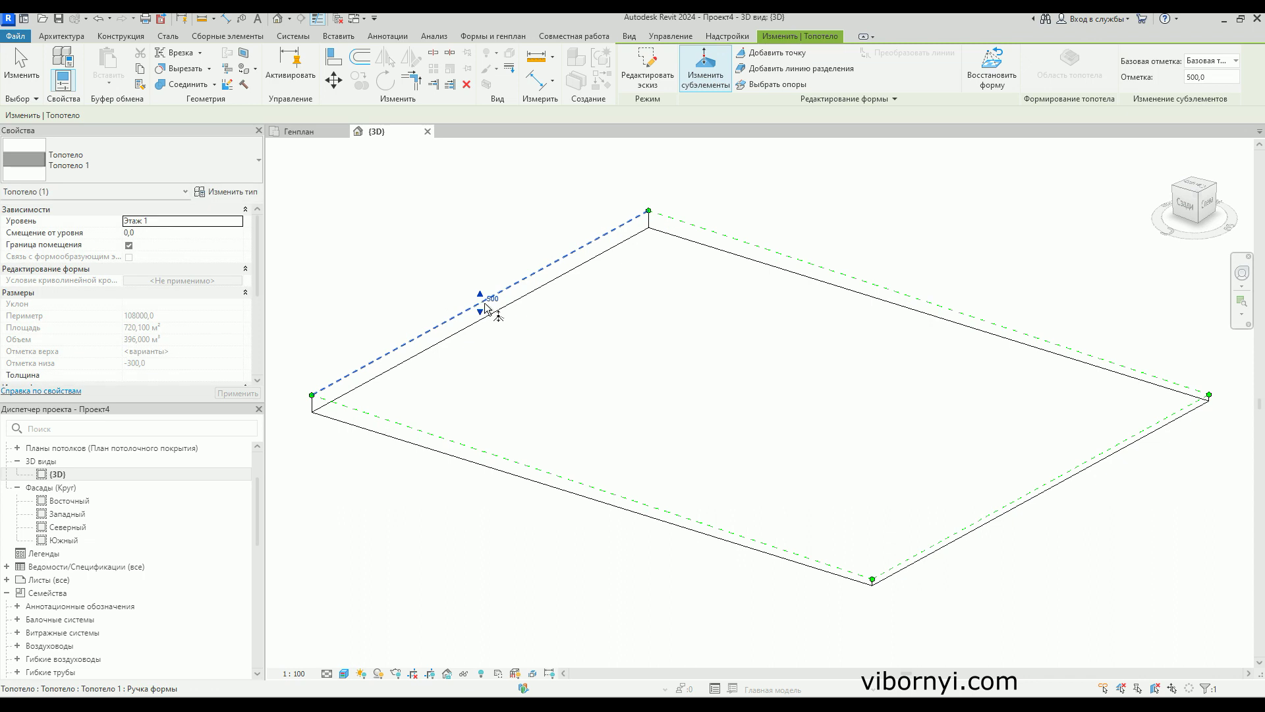
pyautogui.click(490, 298)
pyautogui.write('900')
pyautogui.press('Return')
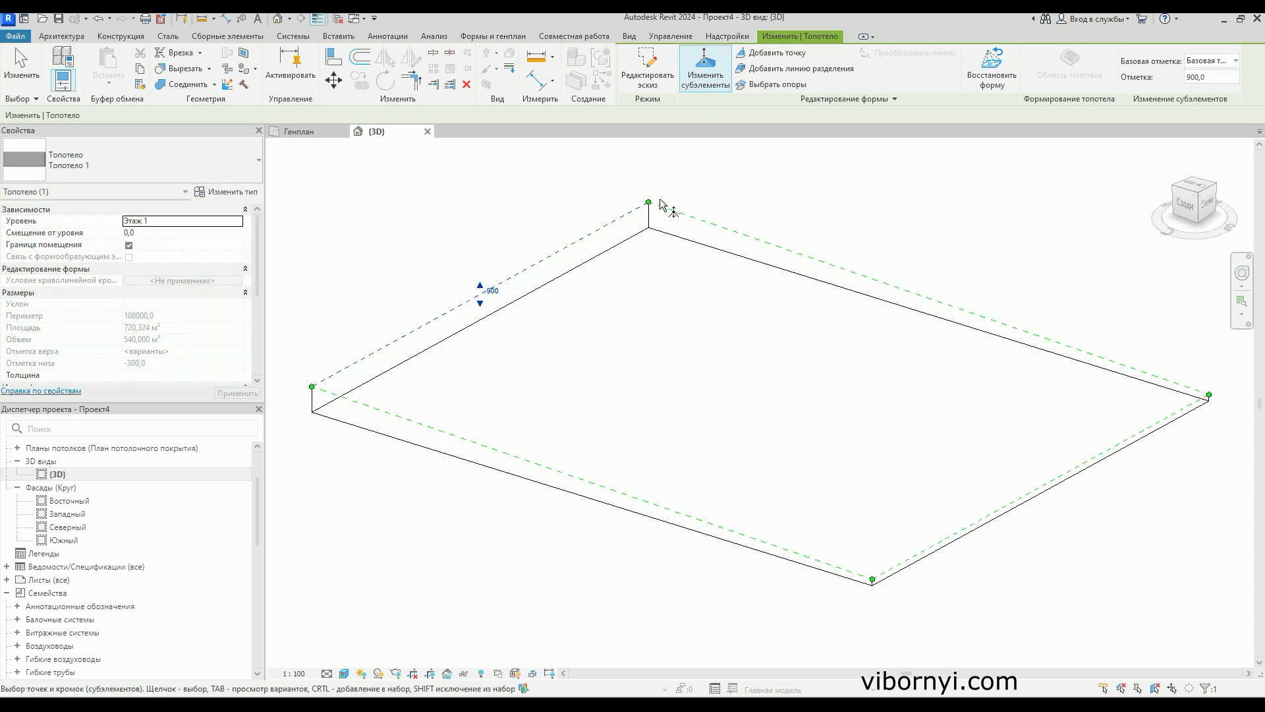
pyautogui.press('Escape')
pyautogui.press('Escape')
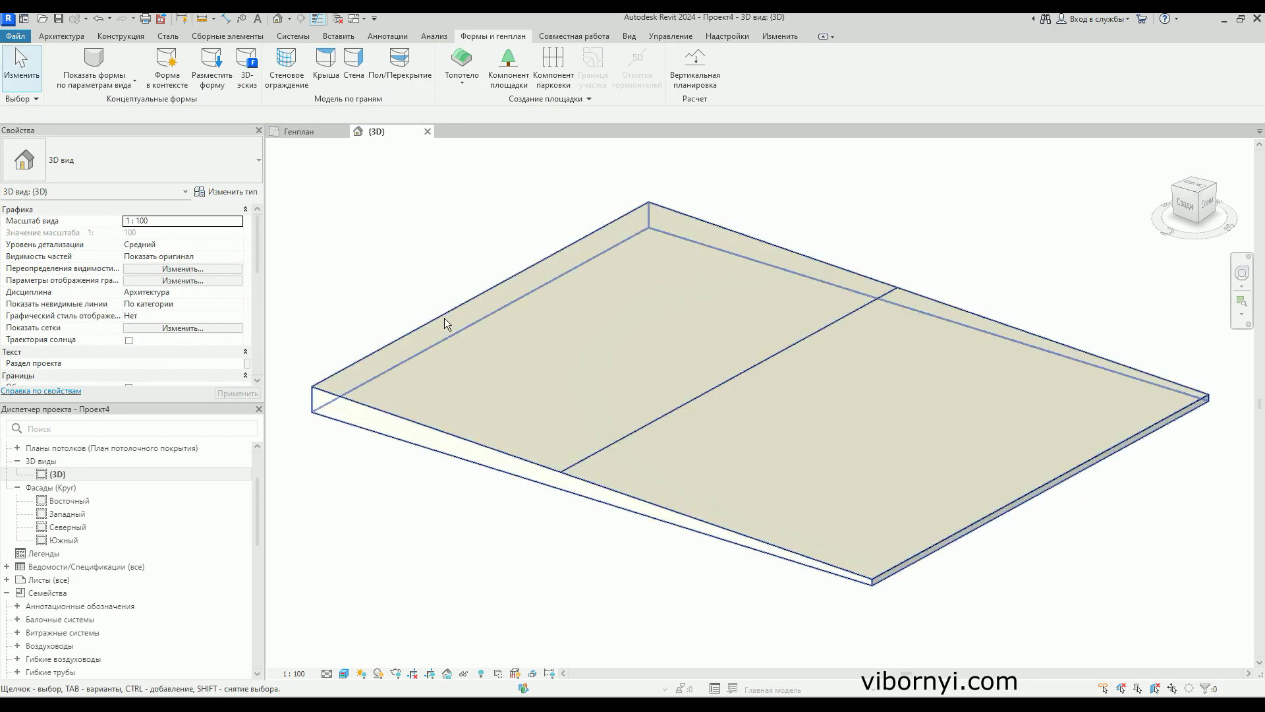
pyautogui.click(319, 133)
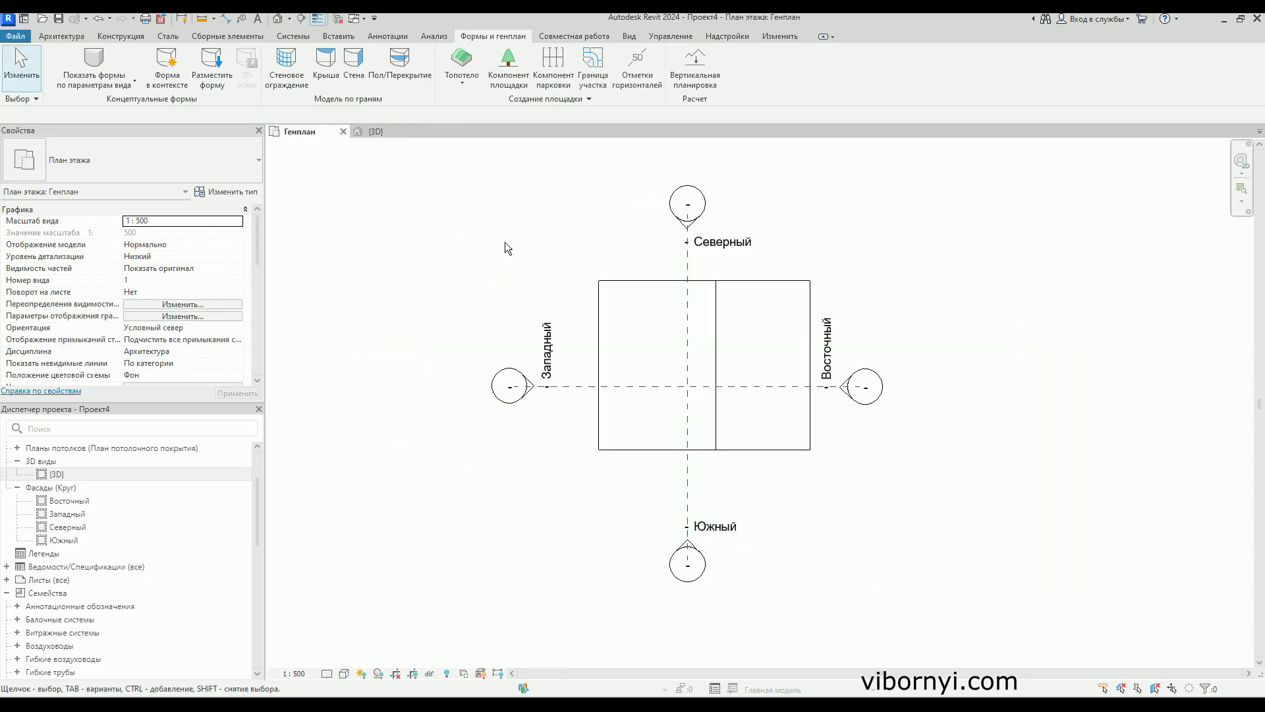
# - Add Кирпичный забор.rvt as a linked Revit model via Manage Links
pyautogui.moveTo(629, 272); pyautogui.dragTo(605, 264, button='middle')
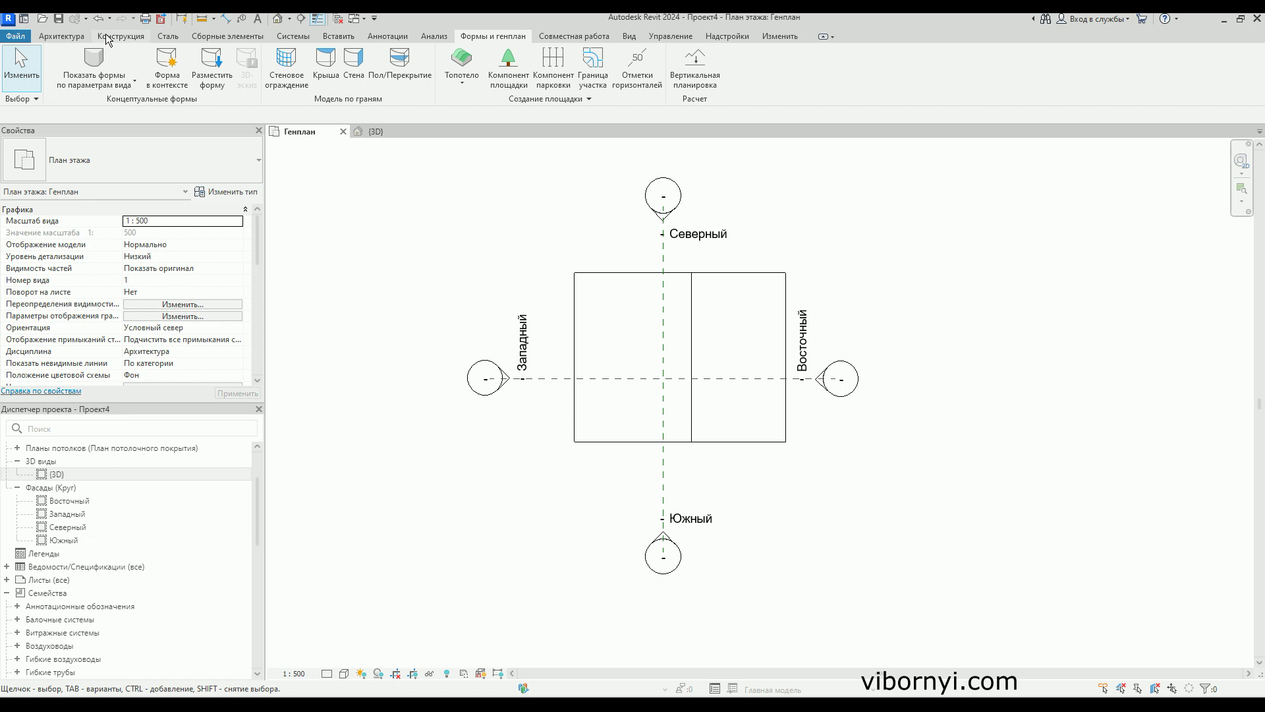
pyautogui.click(329, 36)
pyautogui.click(487, 83)
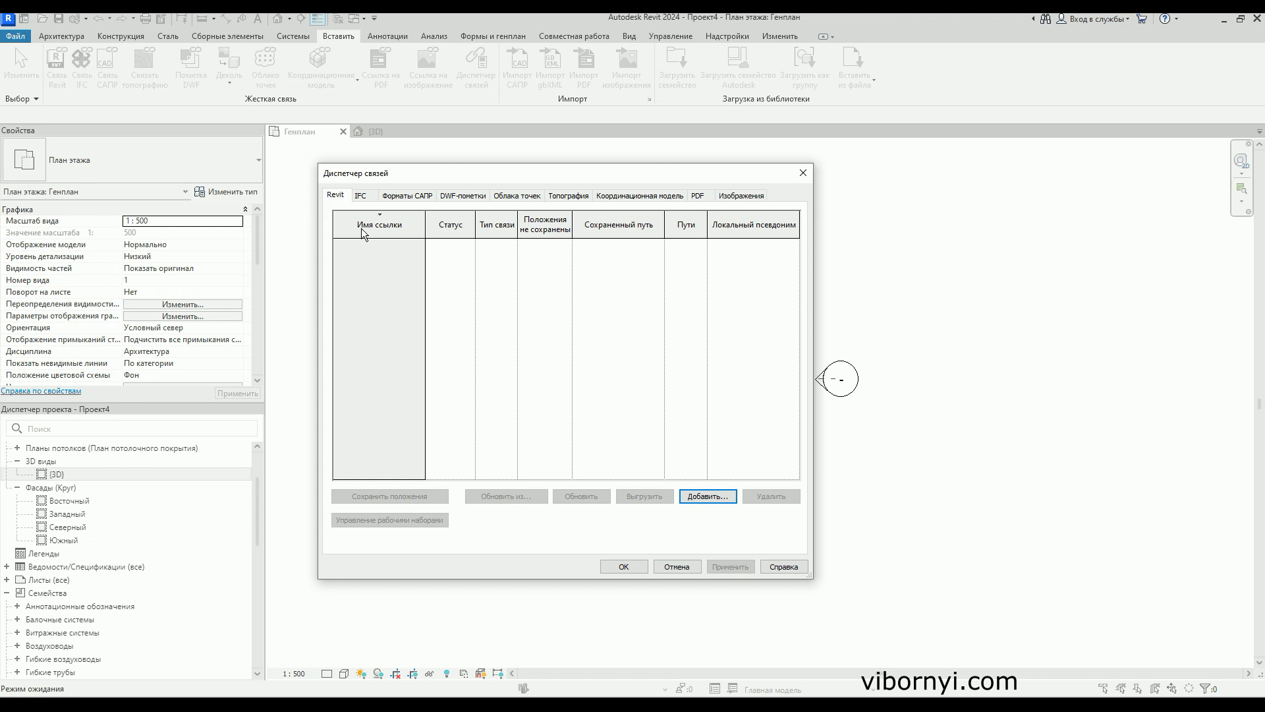
pyautogui.click(698, 495)
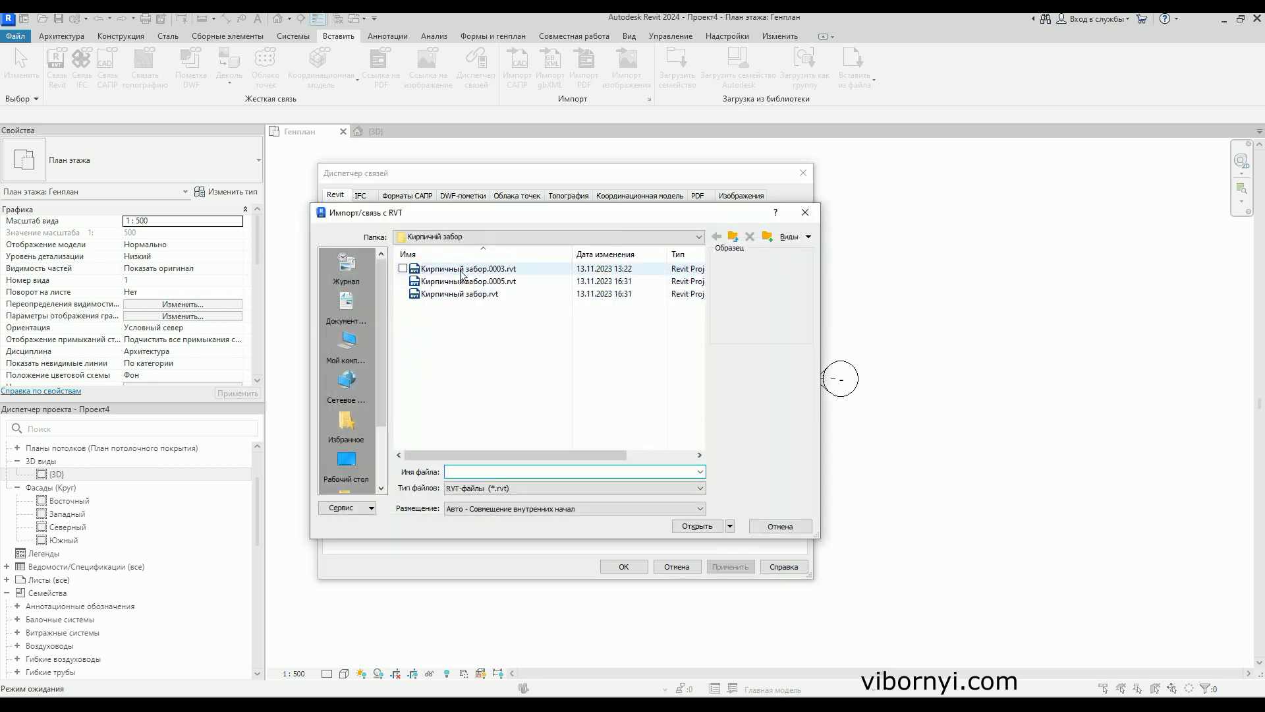
pyautogui.click(454, 293)
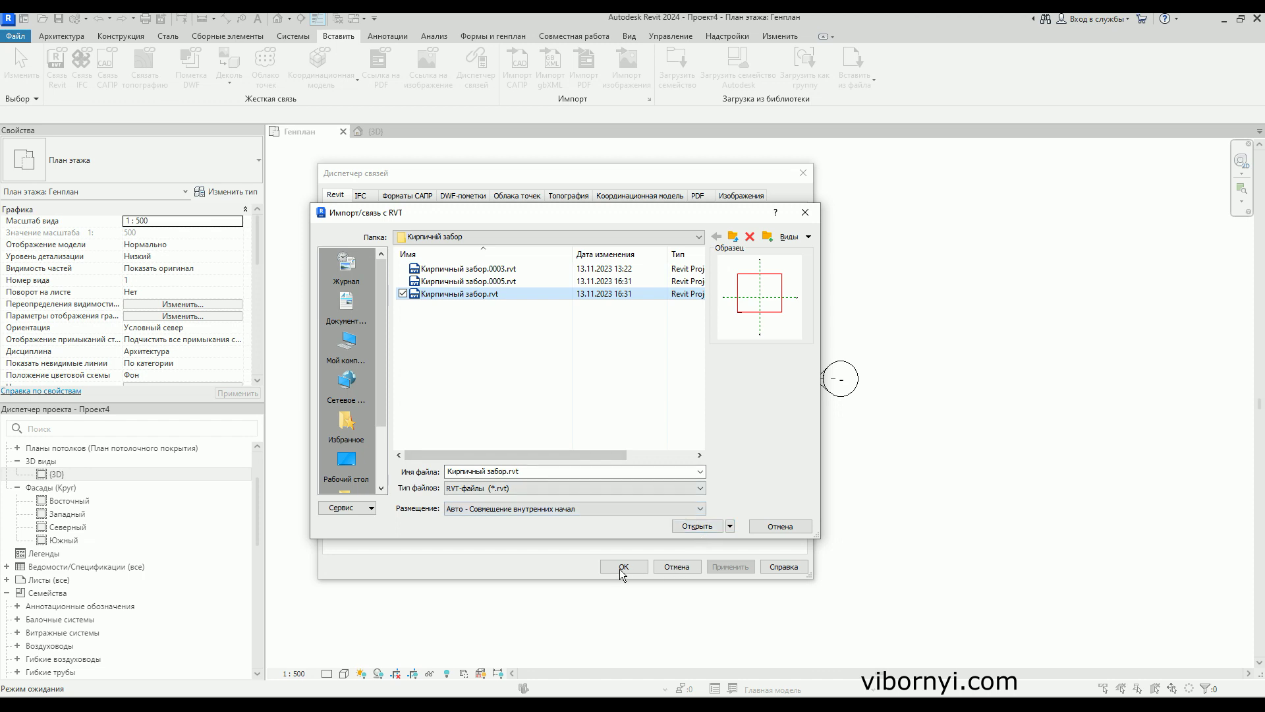
pyautogui.click(621, 570)
pyautogui.click(689, 528)
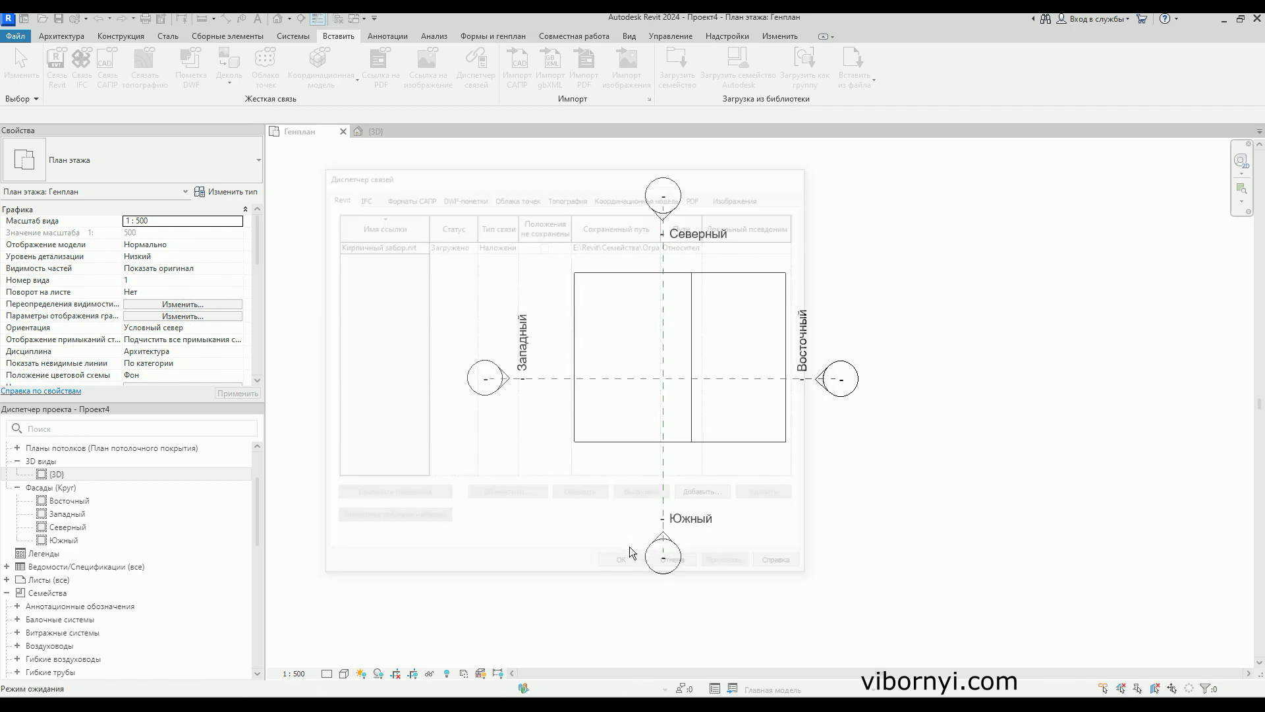
# - Move the linked fence so its corner snaps to the slab's lower-left corner
pyautogui.scroll(3, 566, 455)
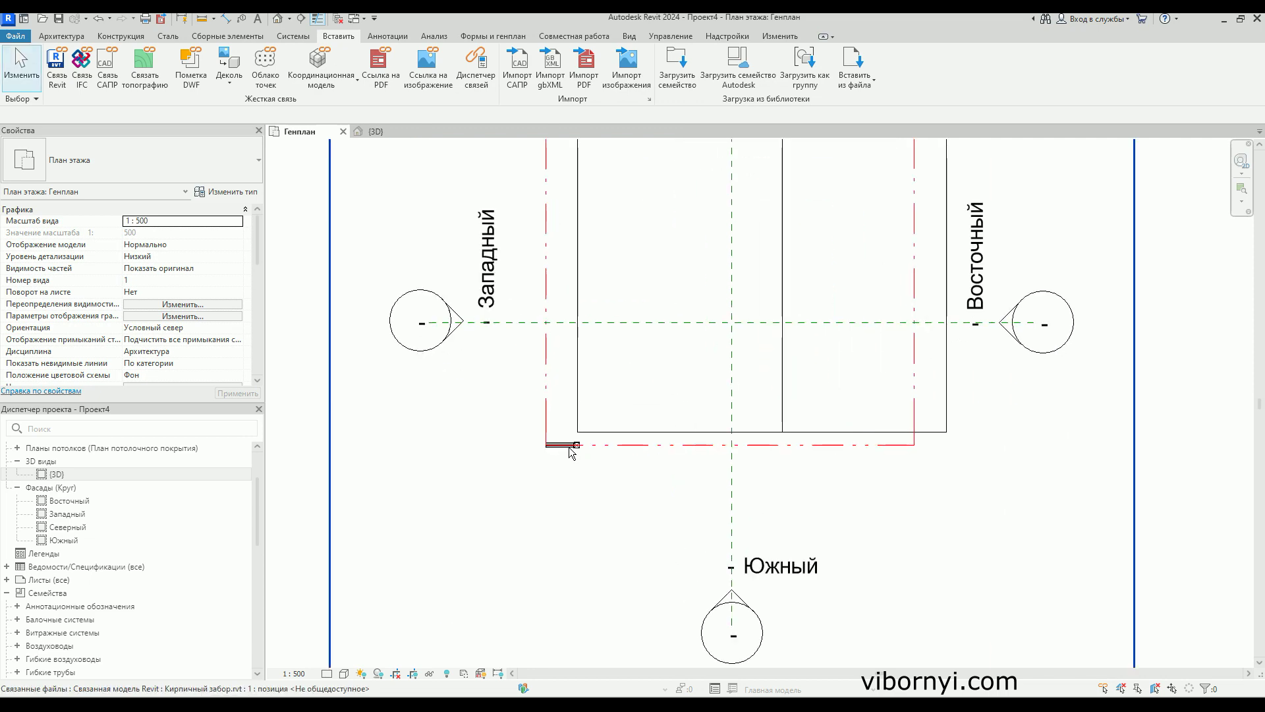
pyautogui.click(571, 452)
pyautogui.moveTo(571, 453); pyautogui.dragTo(596, 432)
pyautogui.scroll(3, 595, 431)
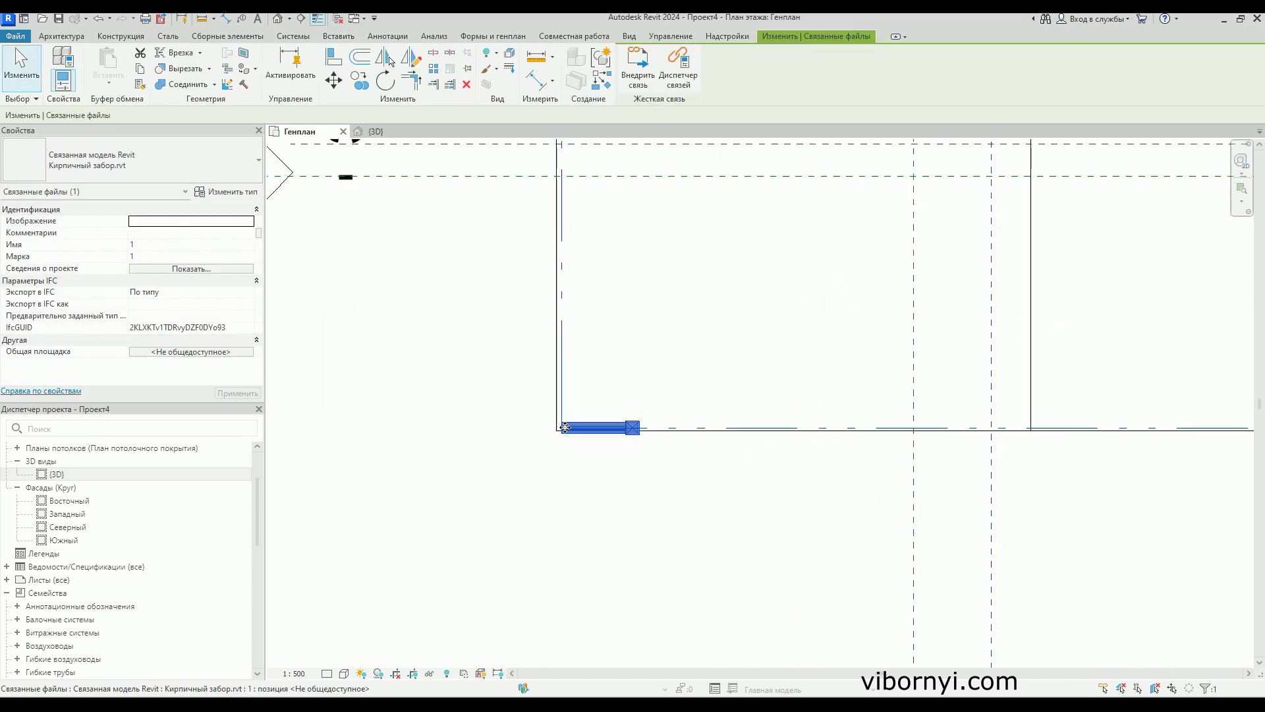
pyautogui.scroll(2, 594, 431)
pyautogui.moveTo(581, 419); pyautogui.dragTo(592, 420)
pyautogui.click(619, 463)
# - Check the toposolid's edges against the fence, then reselect the linked fence
pyautogui.scroll(-2, 616, 467)
pyautogui.scroll(-1, 614, 473)
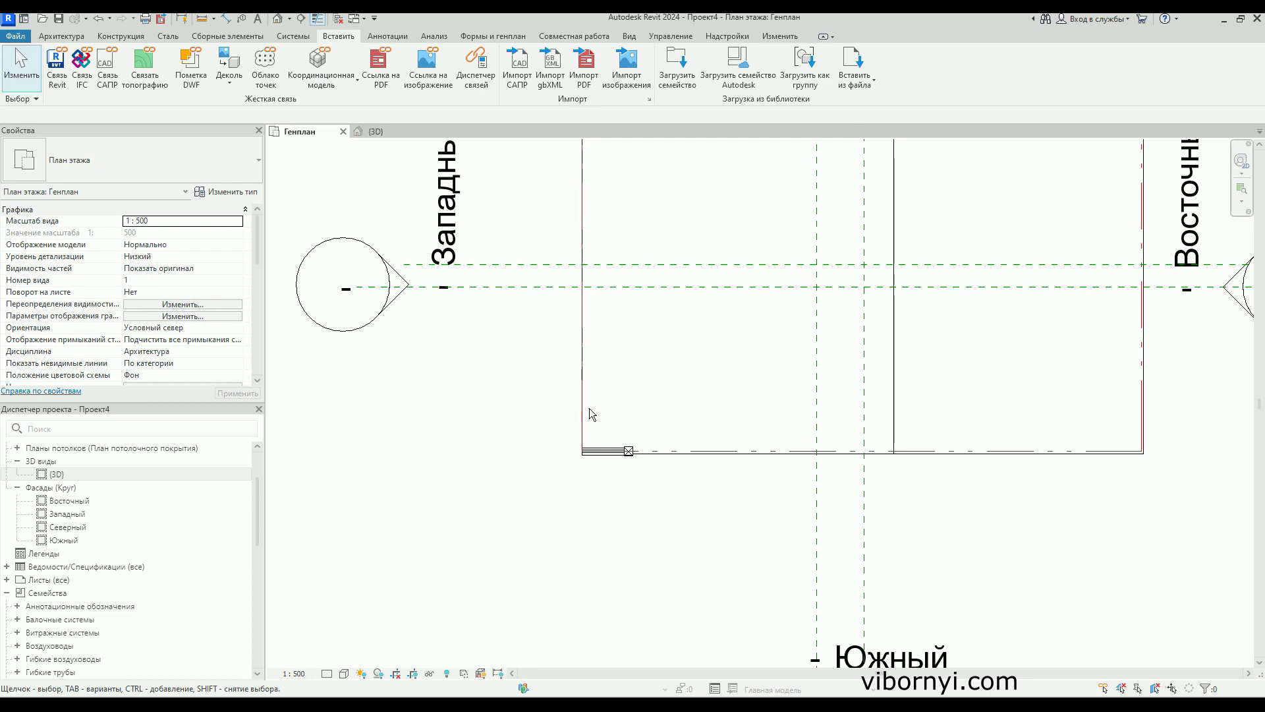
pyautogui.click(583, 404)
pyautogui.scroll(-2, 593, 441)
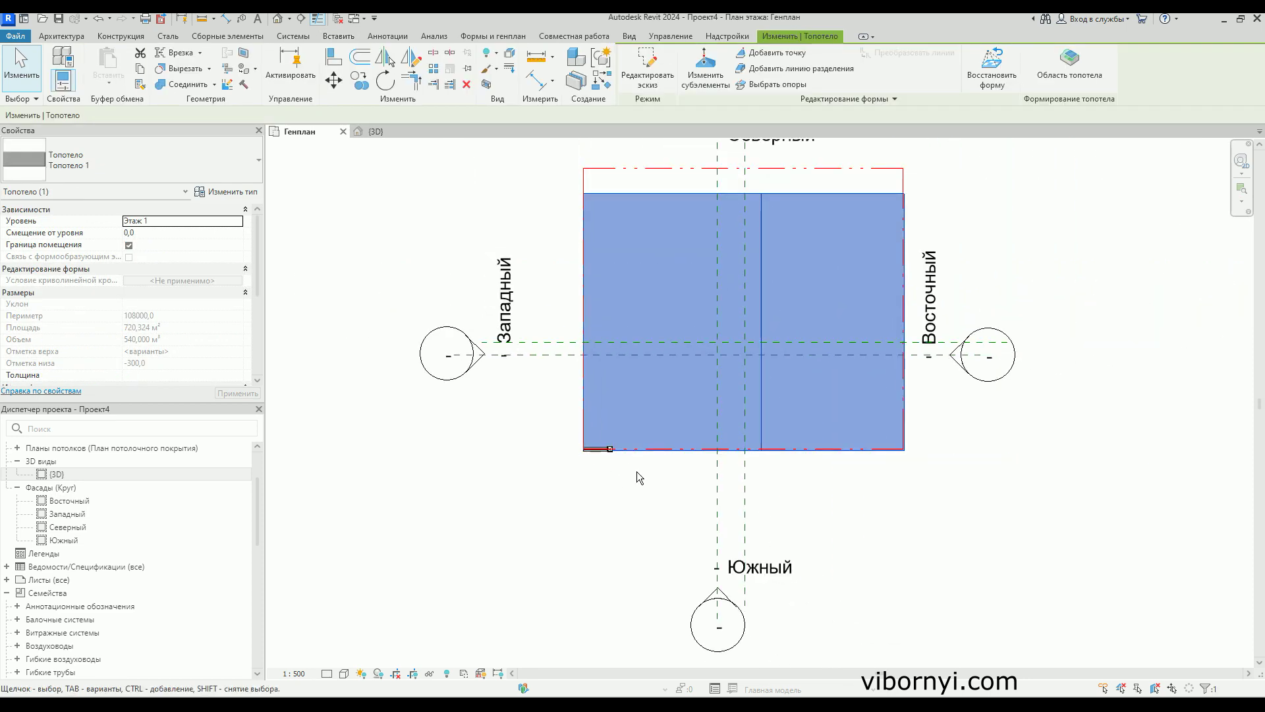
pyautogui.scroll(2, 613, 466)
pyautogui.click(633, 460)
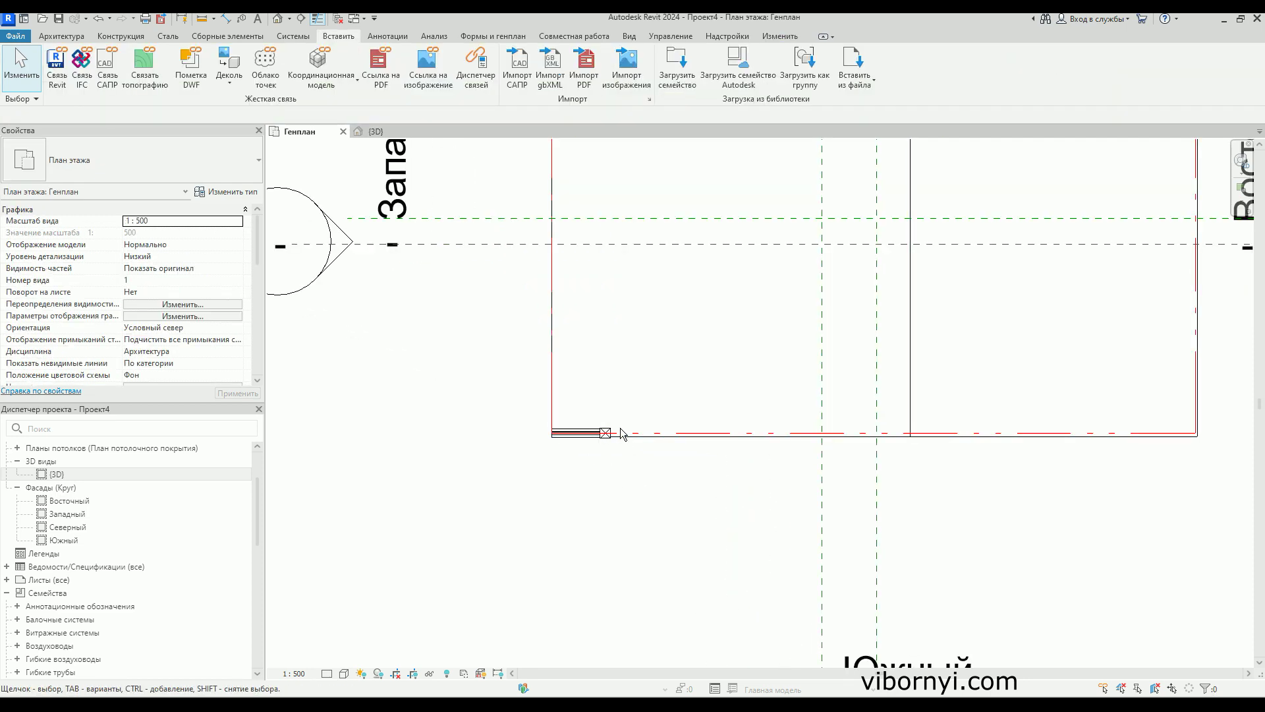
pyautogui.scroll(2, 623, 435)
pyautogui.scroll(2, 606, 432)
pyautogui.scroll(1, 626, 439)
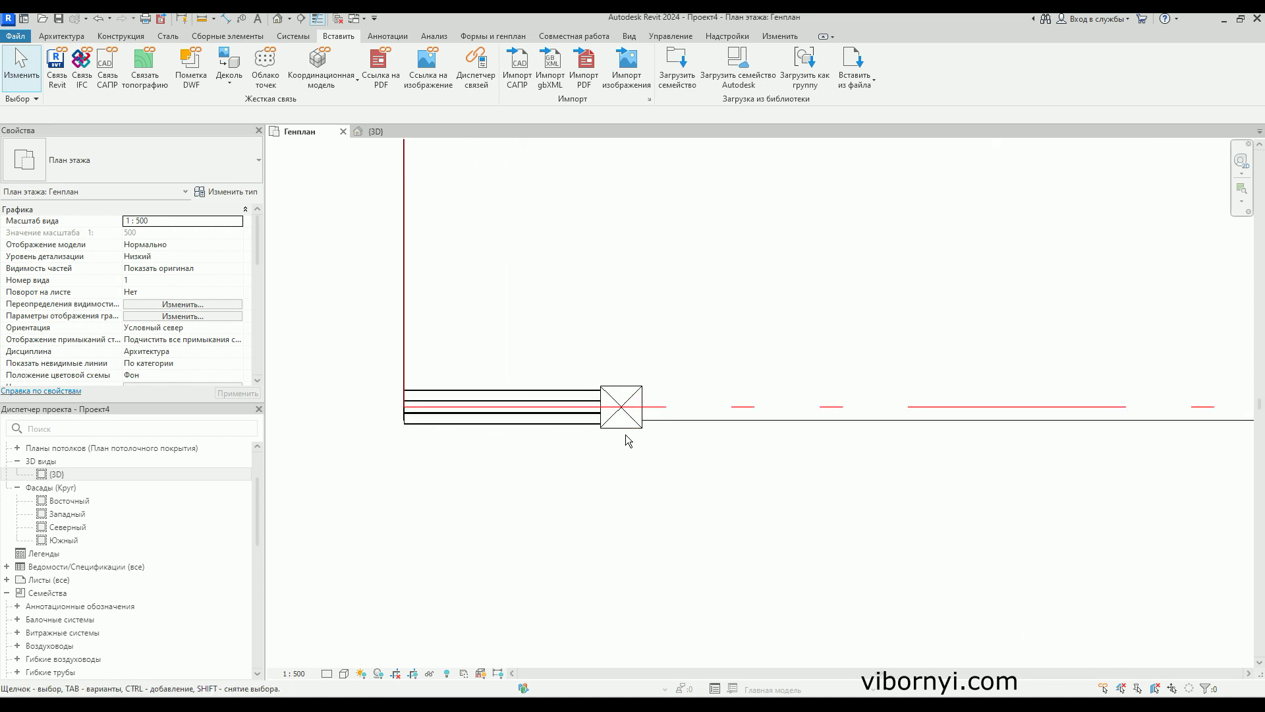
pyautogui.click(622, 425)
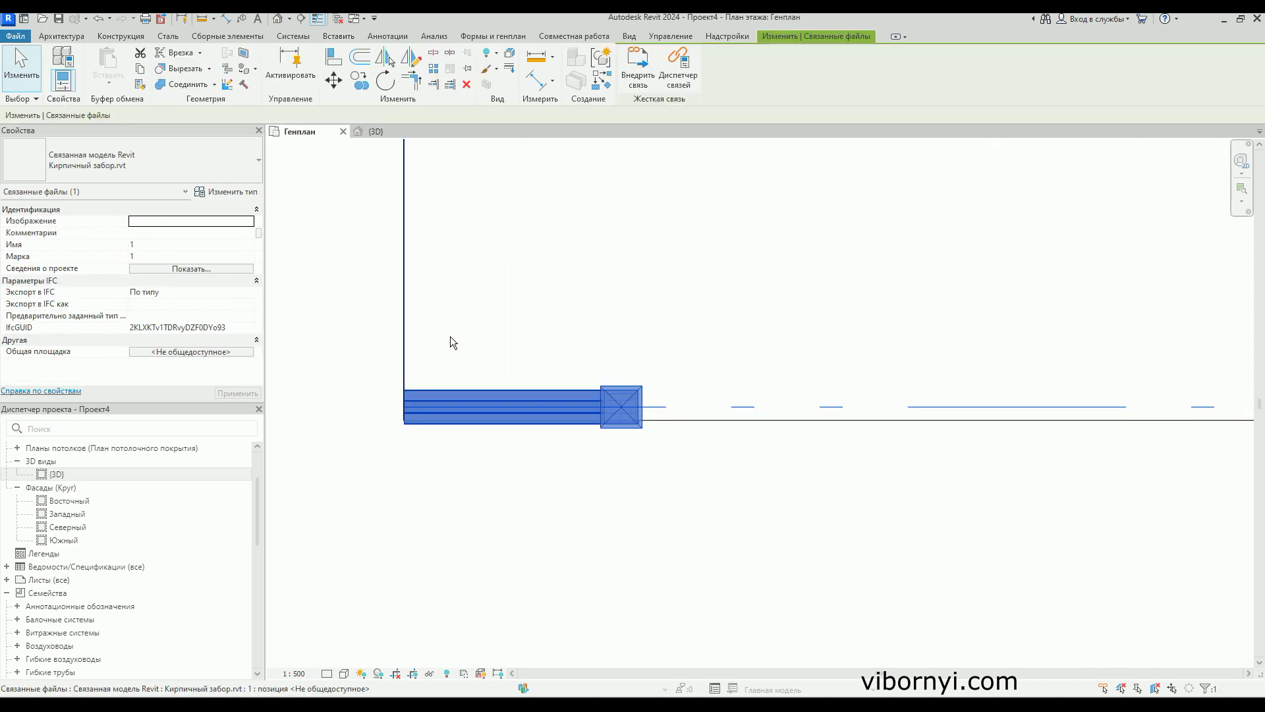
# - Inspect the fence and slab in 3D, then open the Южный elevation
pyautogui.click(393, 134)
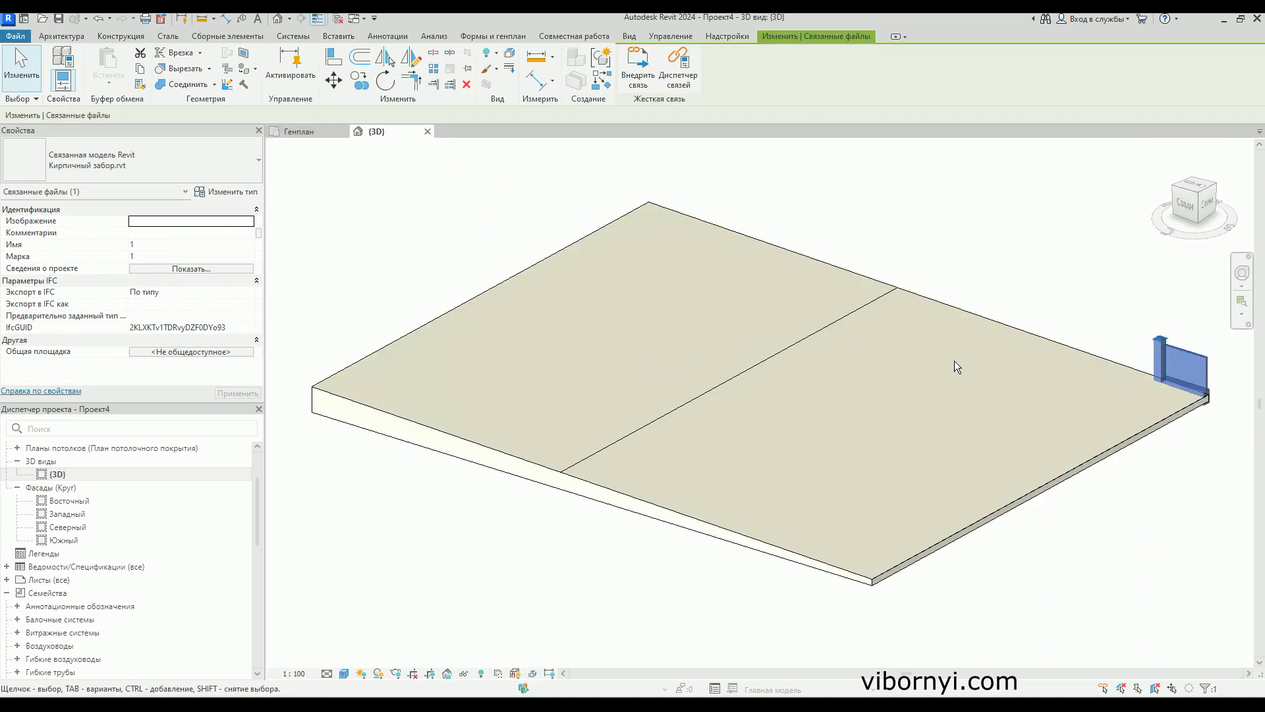
pyautogui.scroll(1, 949, 364)
pyautogui.scroll(1, 904, 320)
pyautogui.scroll(2, 922, 329)
pyautogui.scroll(1, 994, 355)
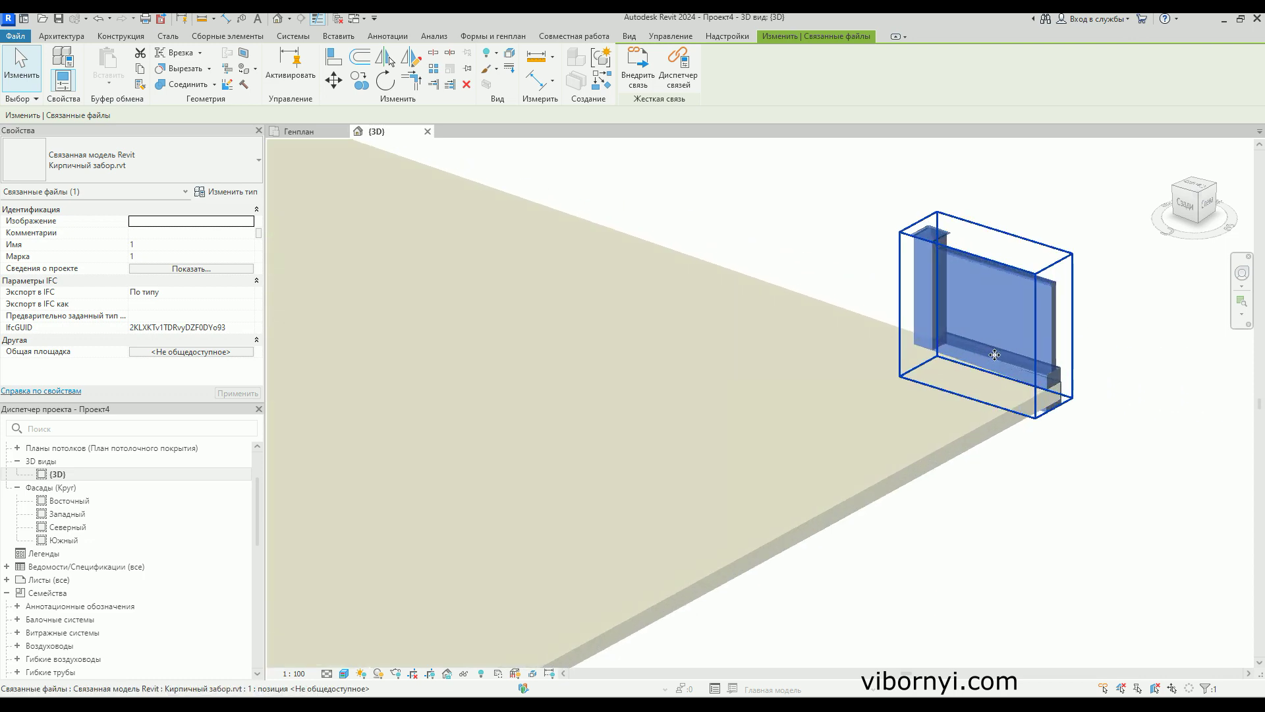
pyautogui.scroll(2, 1021, 250)
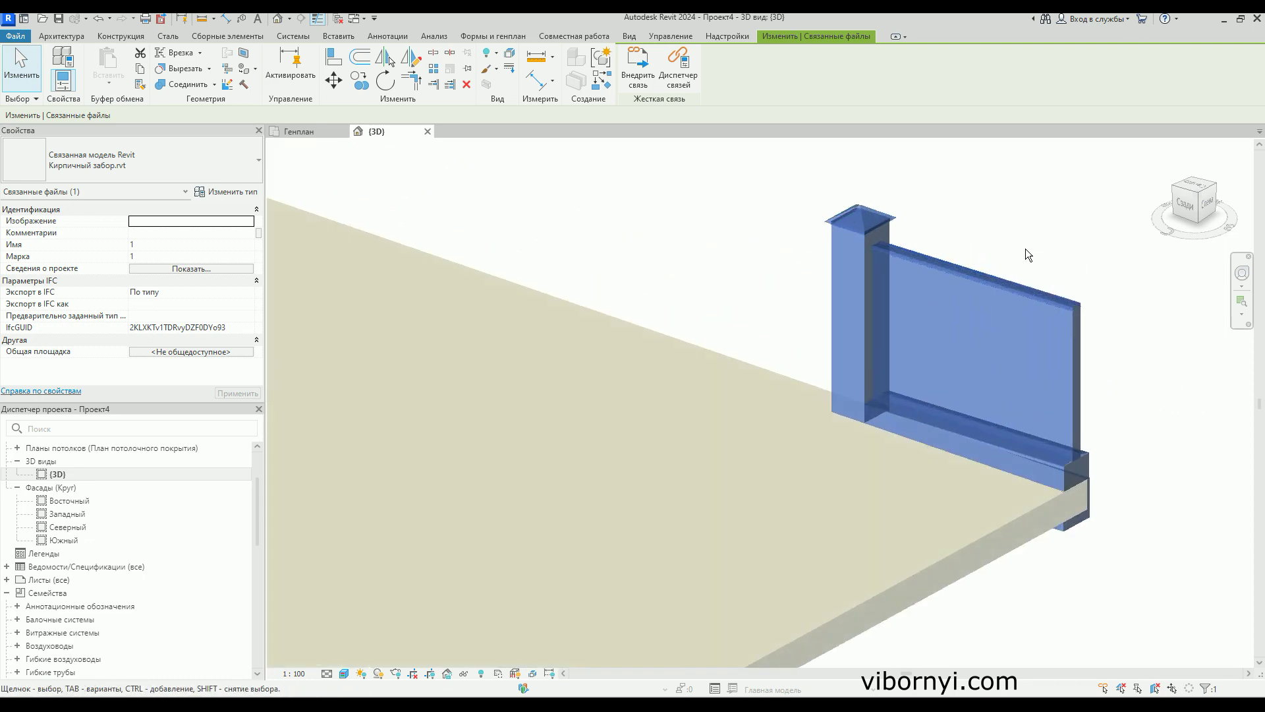
pyautogui.scroll(2, 902, 276)
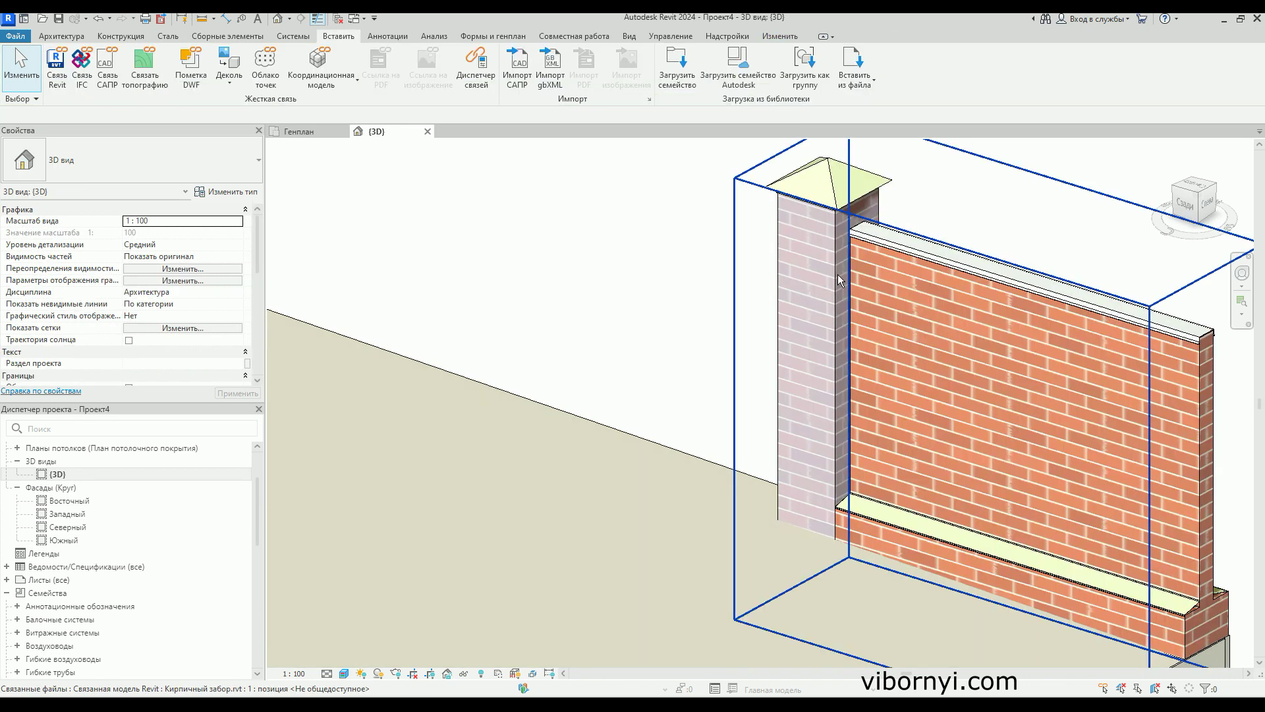
pyautogui.scroll(1, 866, 314)
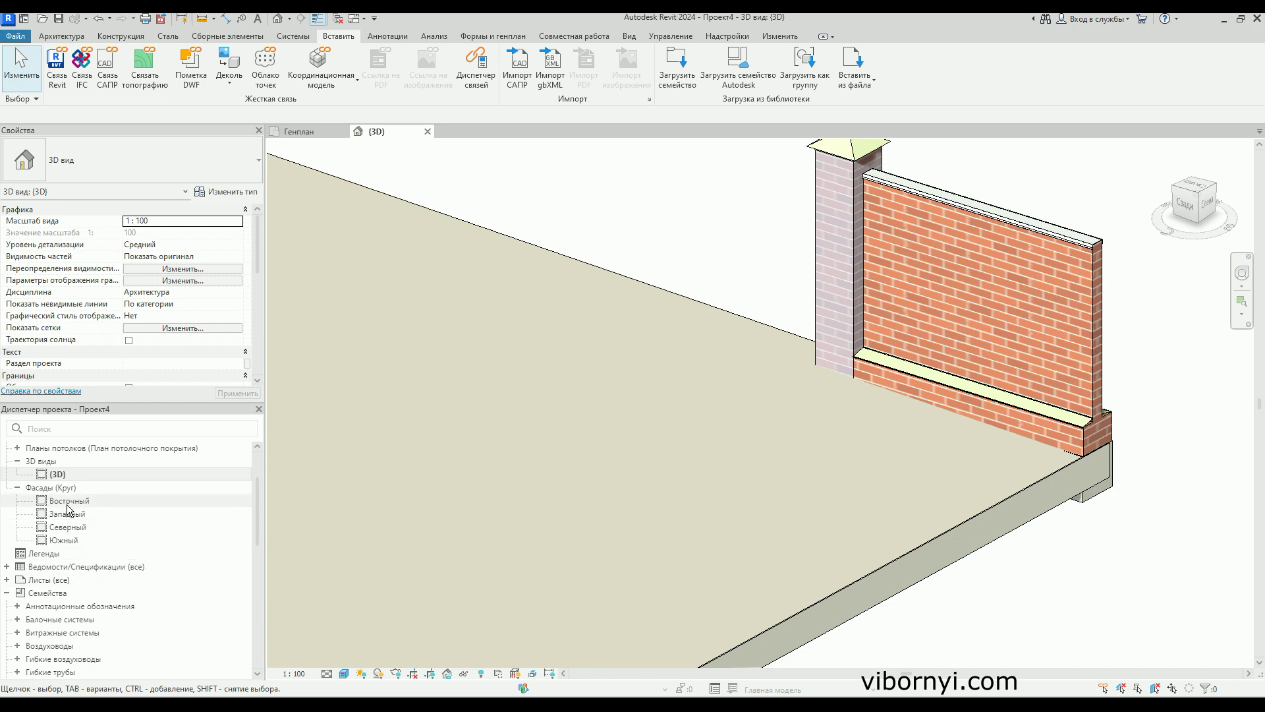
pyautogui.click(310, 132)
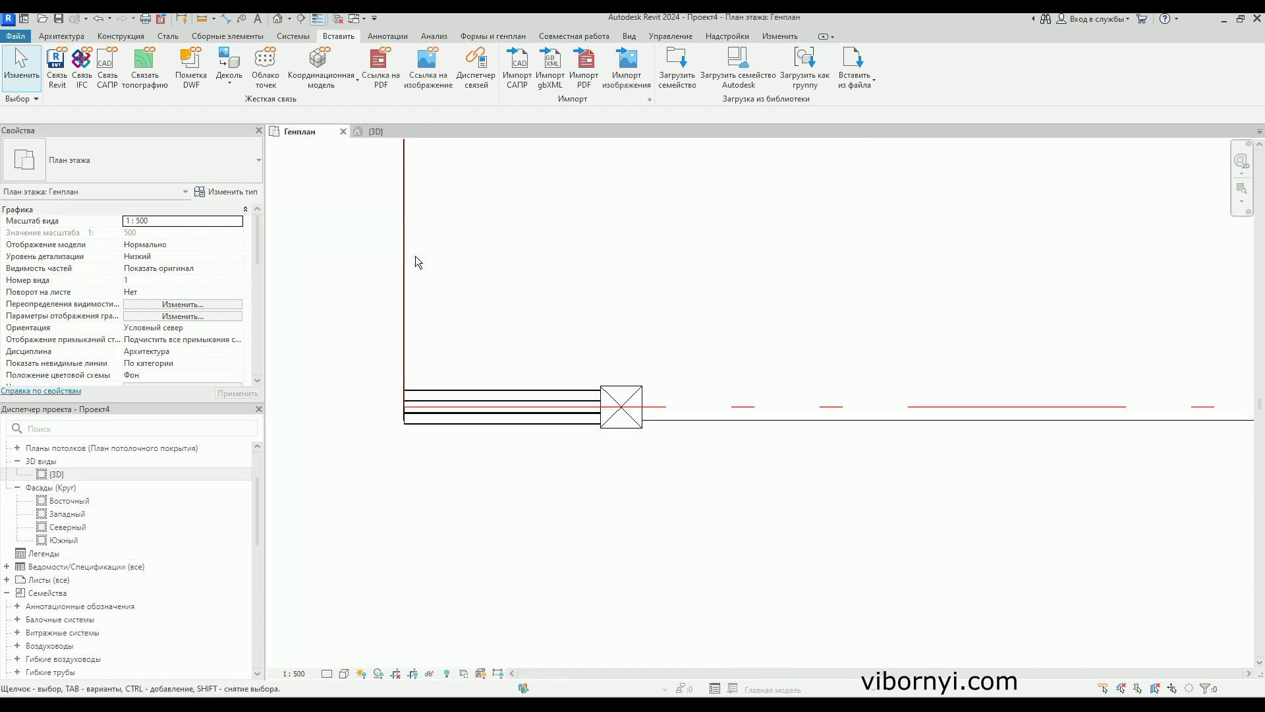
pyautogui.scroll(-2, 485, 399)
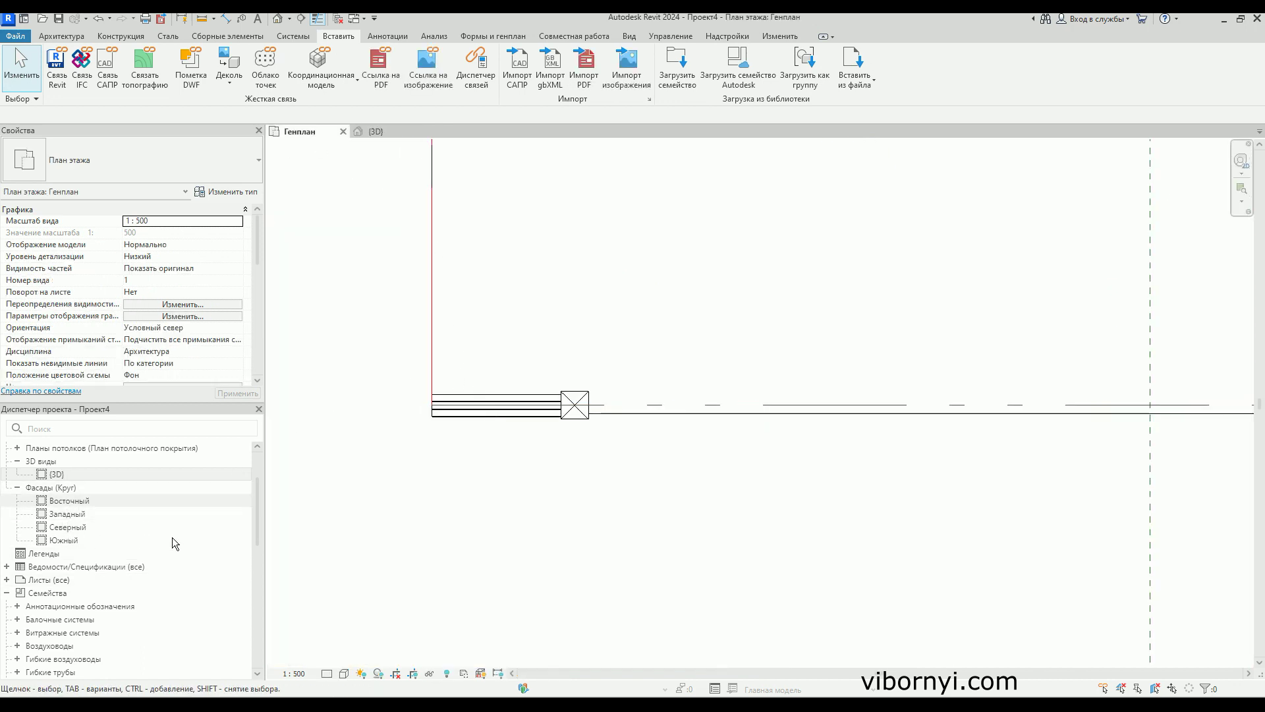
pyautogui.doubleClick(70, 539)
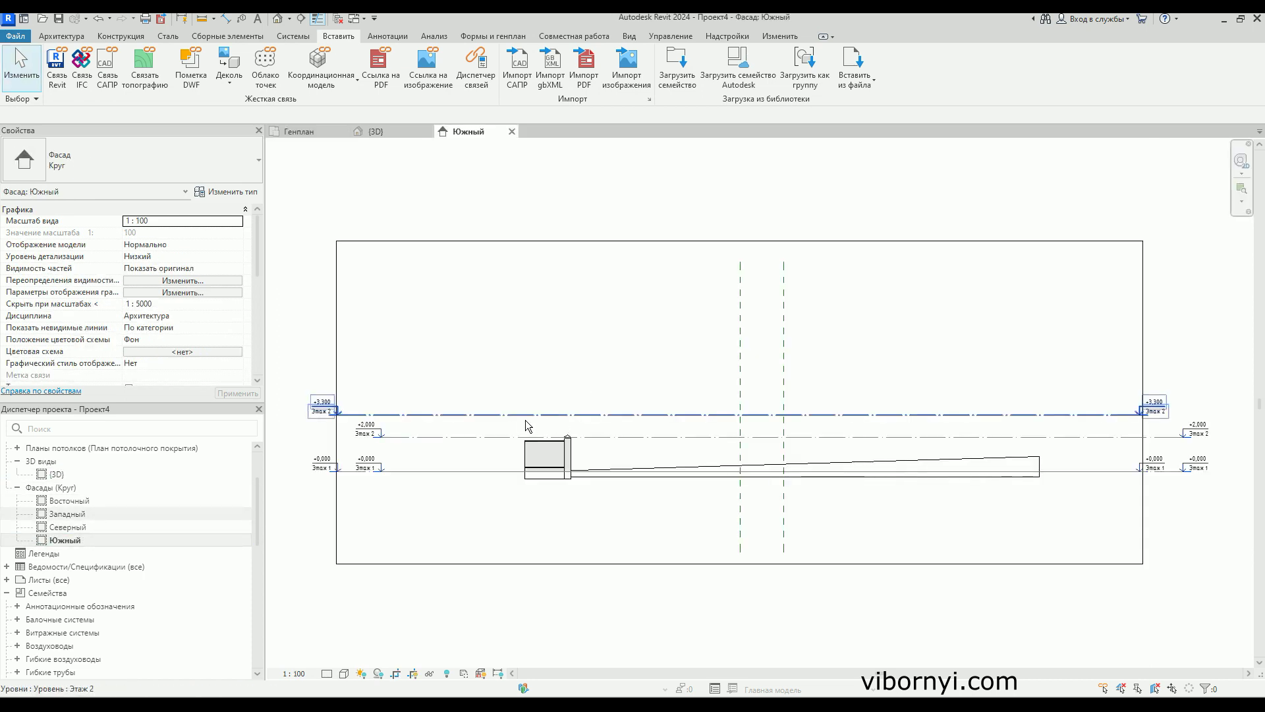
# - Adjust the linked fence's height in the Южный elevation with arrow-key nudges
pyautogui.scroll(3, 594, 475)
pyautogui.scroll(3, 576, 479)
pyautogui.moveTo(515, 487); pyautogui.dragTo(551, 480, button='middle')
pyautogui.click(540, 398)
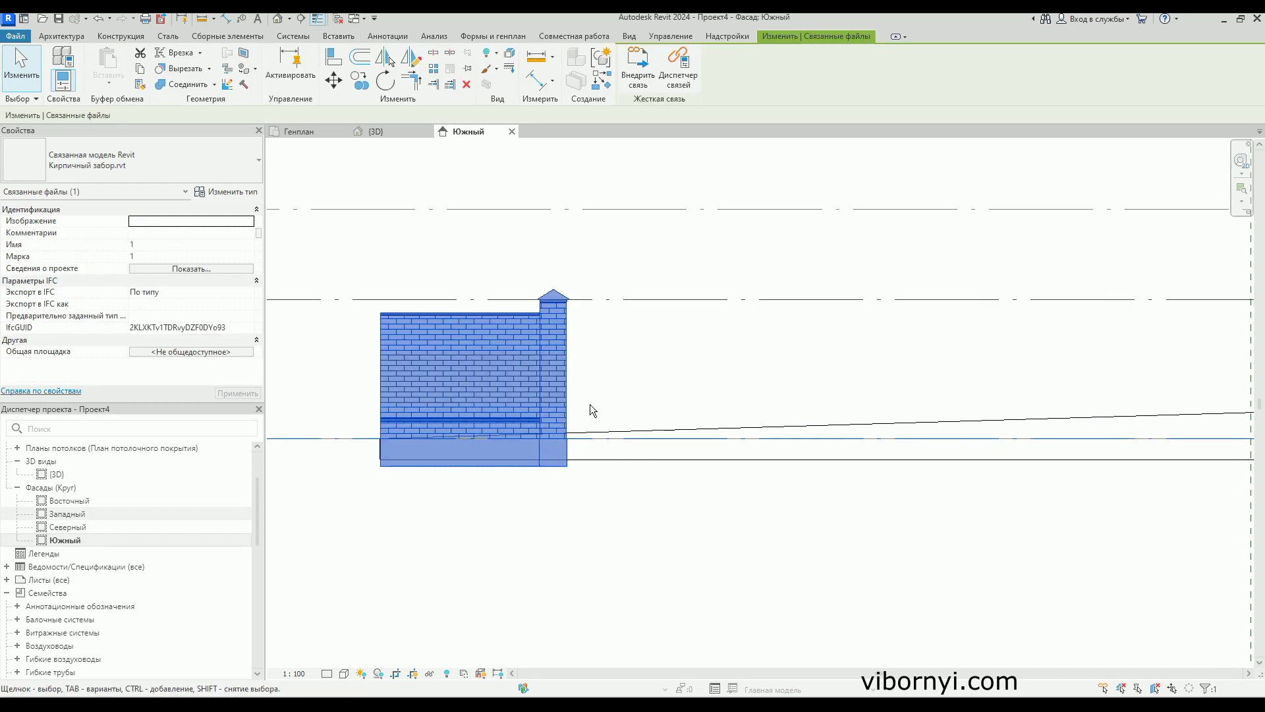
pyautogui.press('Up')
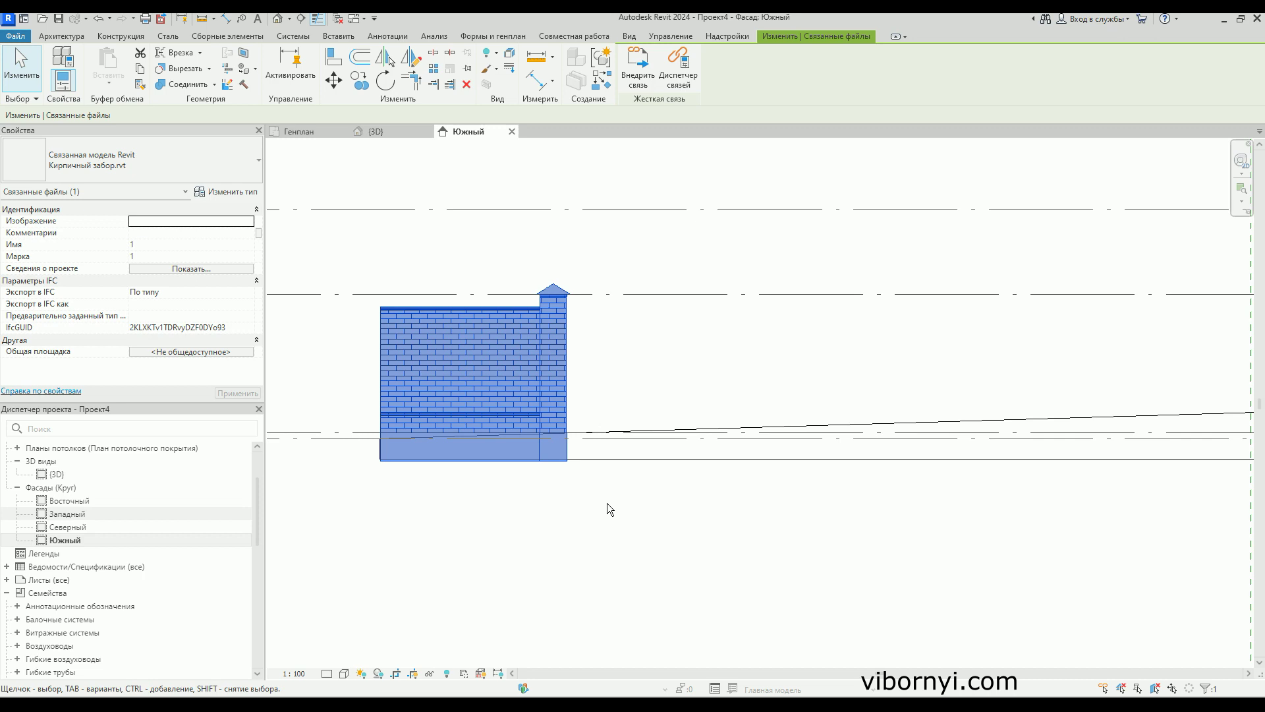
pyautogui.press('Up')
pyautogui.press('Down')
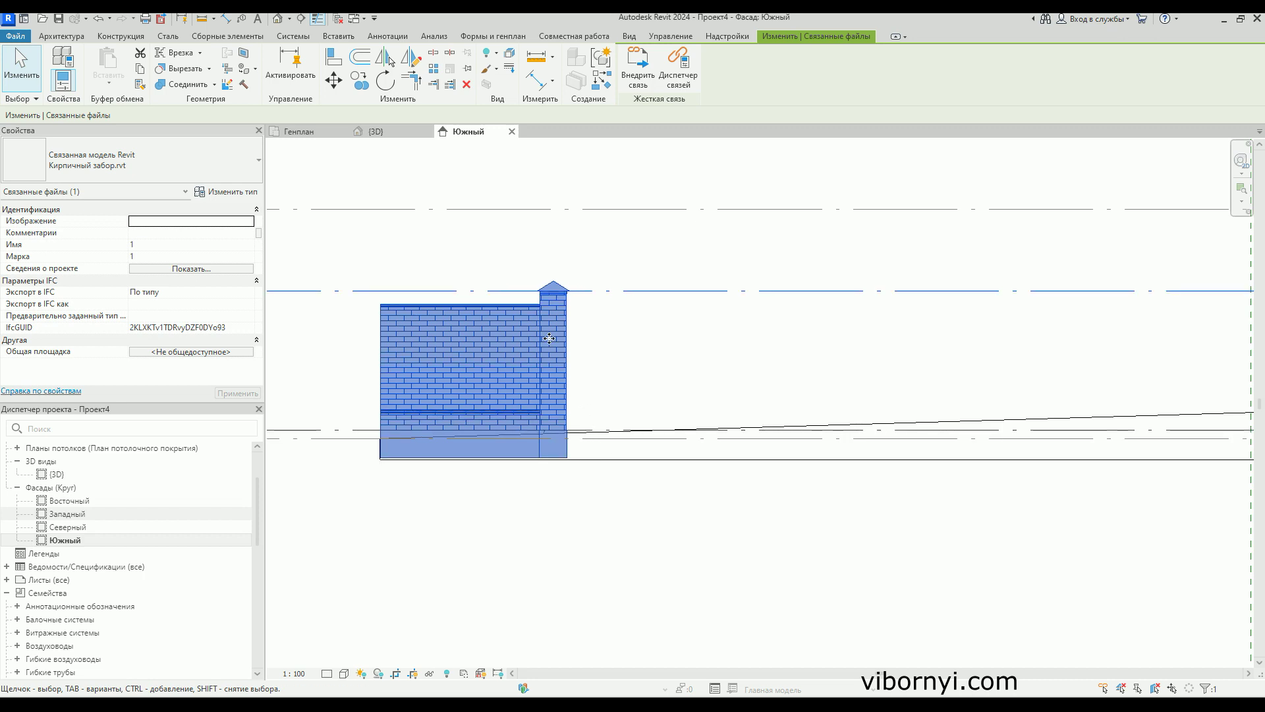
# - Copy the fence to the right of the first pier and nudge the copy down
pyautogui.click(365, 84)
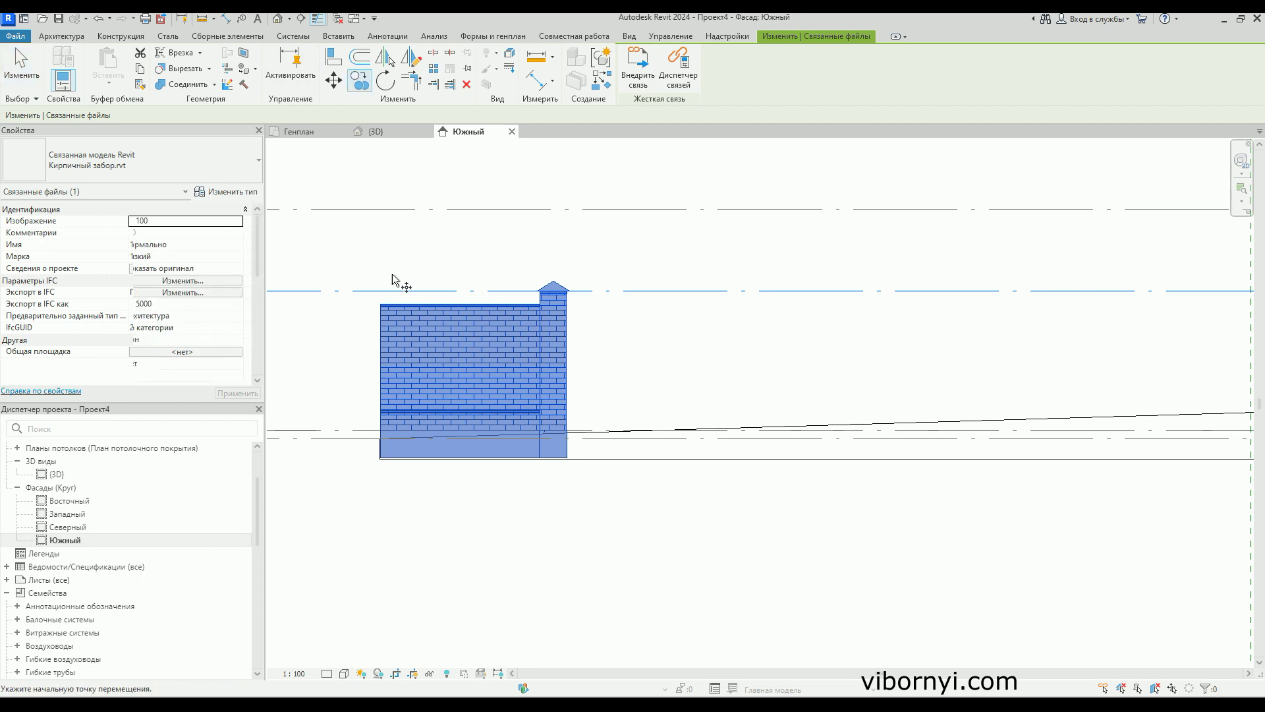
pyautogui.click(382, 458)
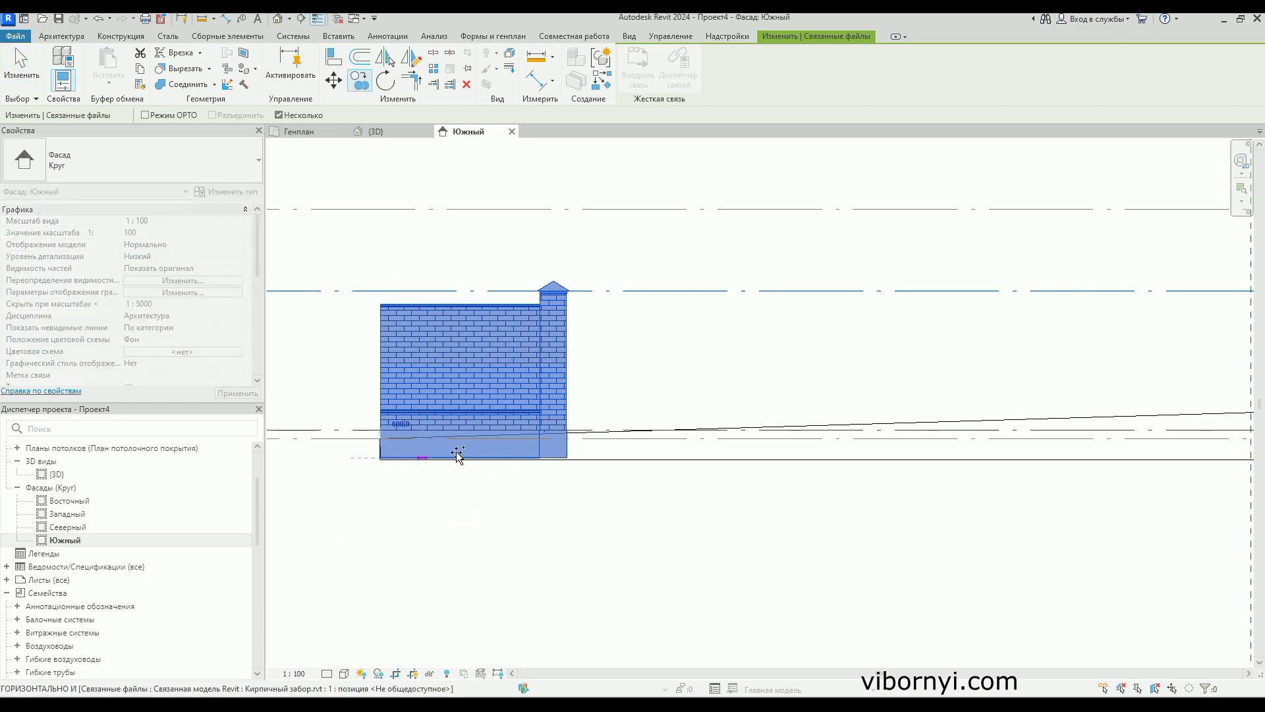
pyautogui.click(567, 446)
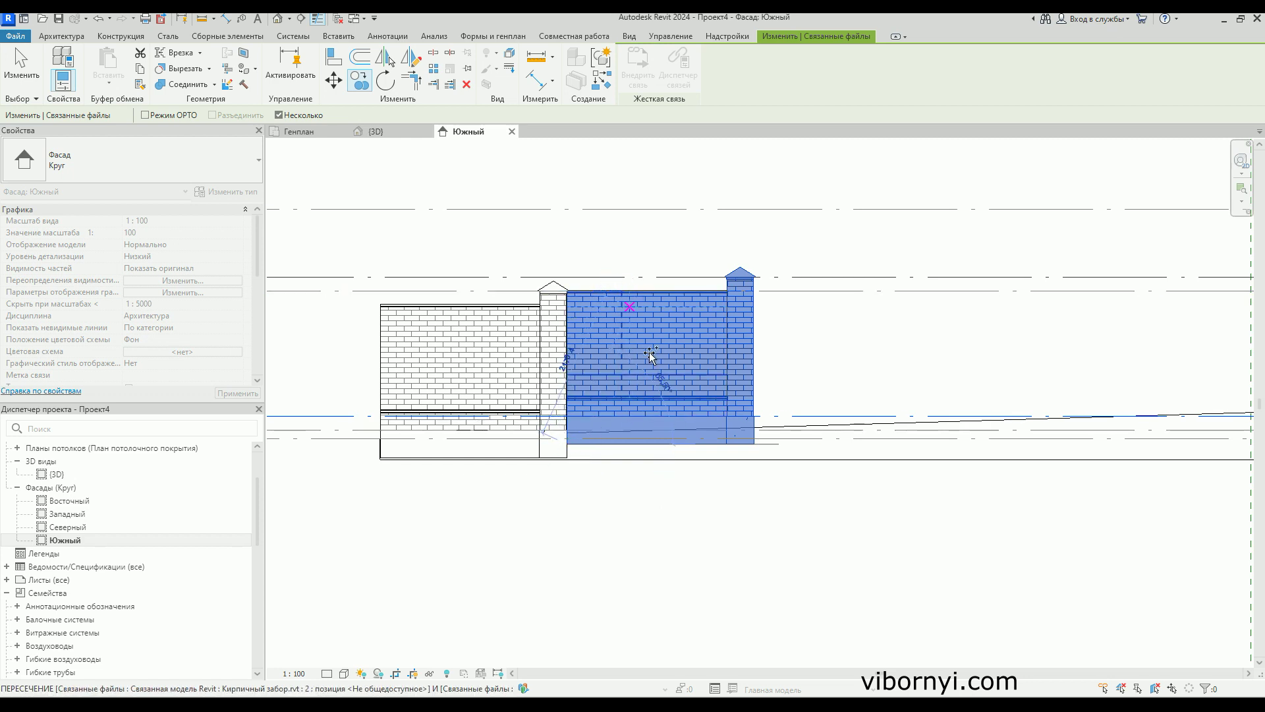
pyautogui.press('Escape')
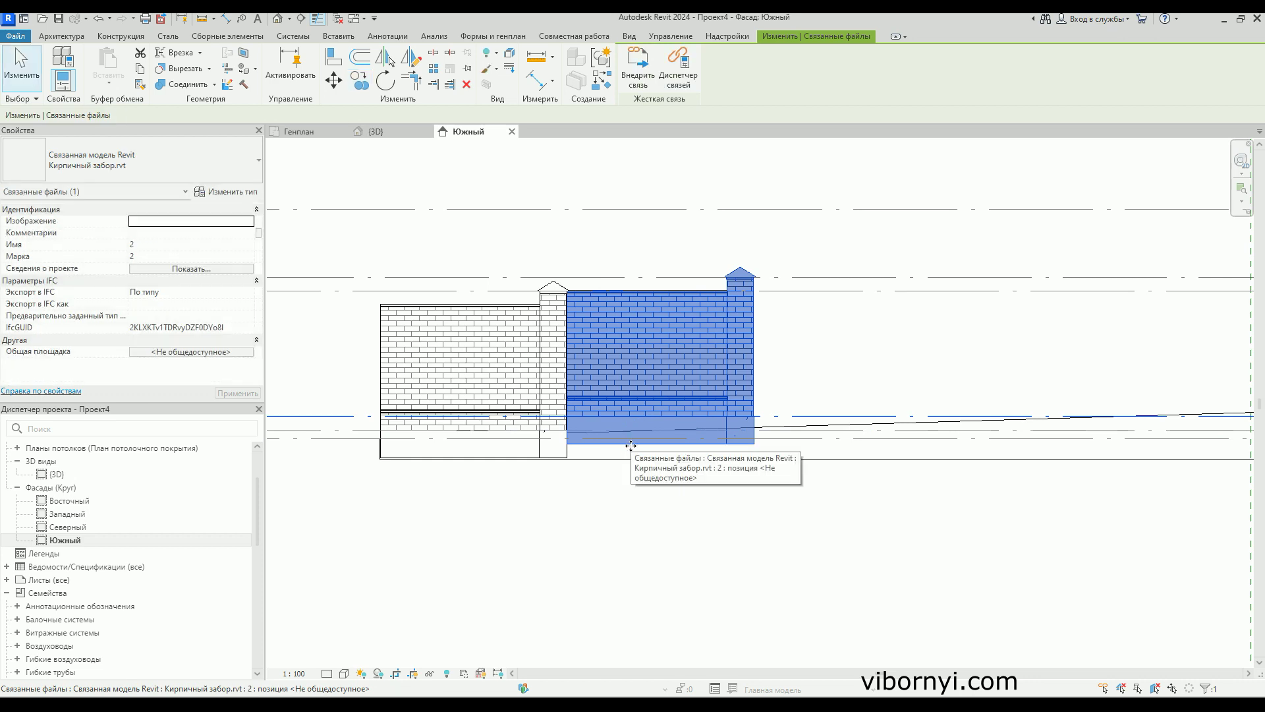
pyautogui.press('Down')
pyautogui.press('Down')
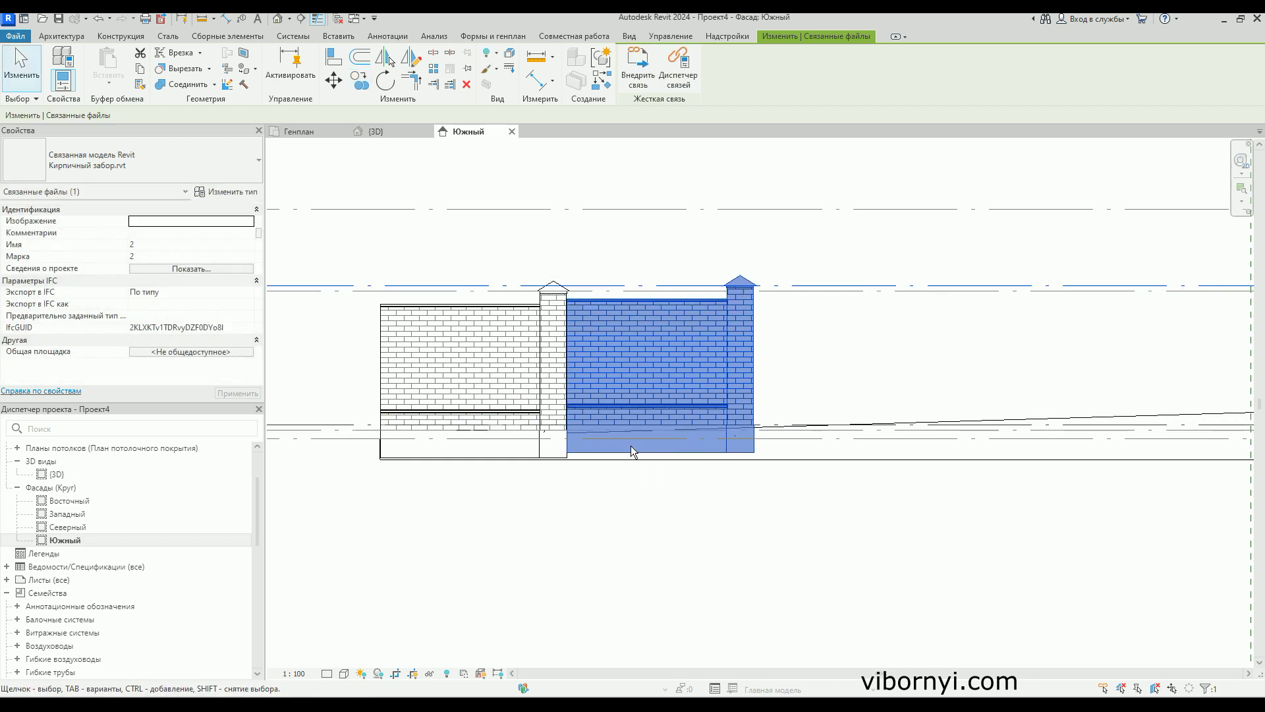
pyautogui.click(556, 237)
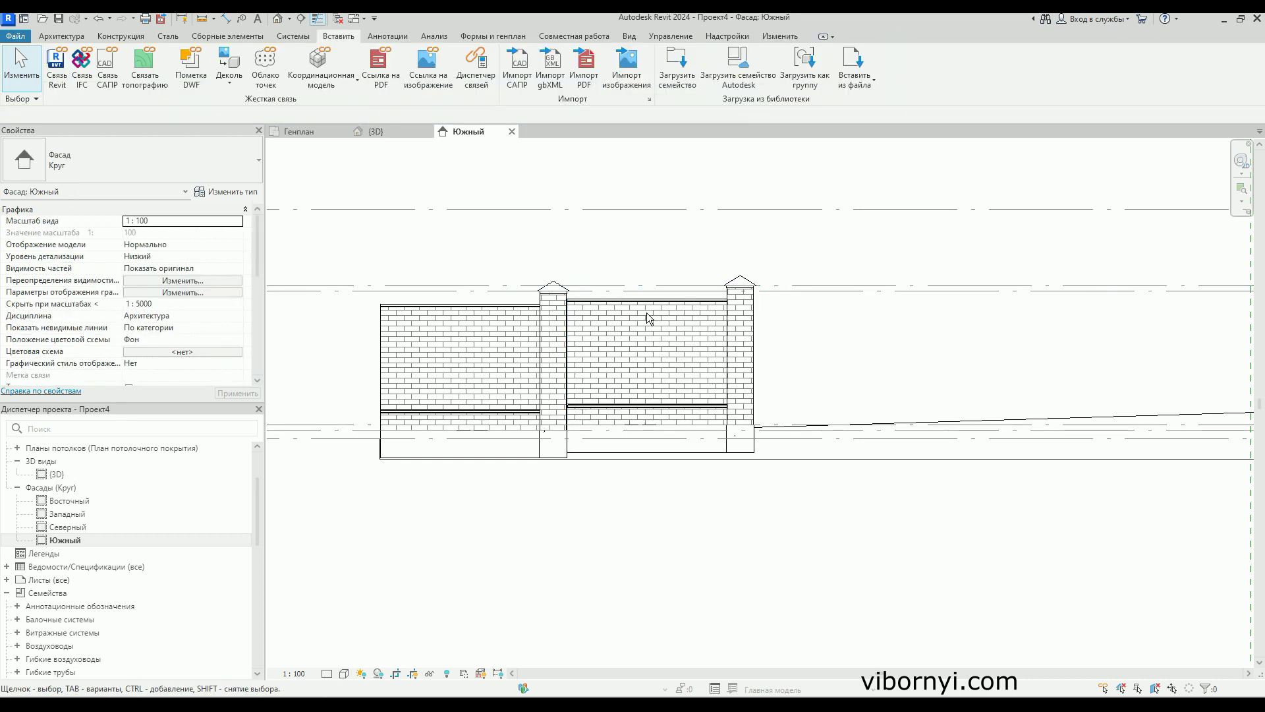
# - Copy the right-hand fence section to the next two posts, one bay apart
pyautogui.click(677, 309)
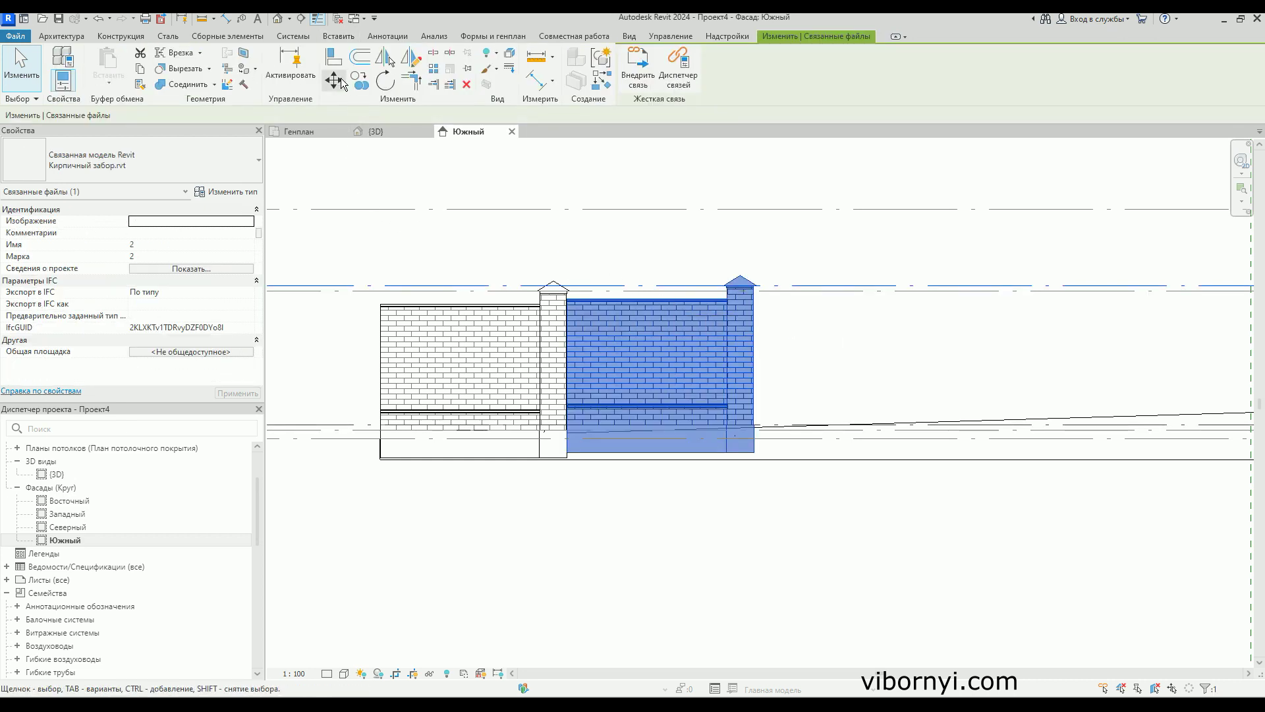
pyautogui.click(359, 80)
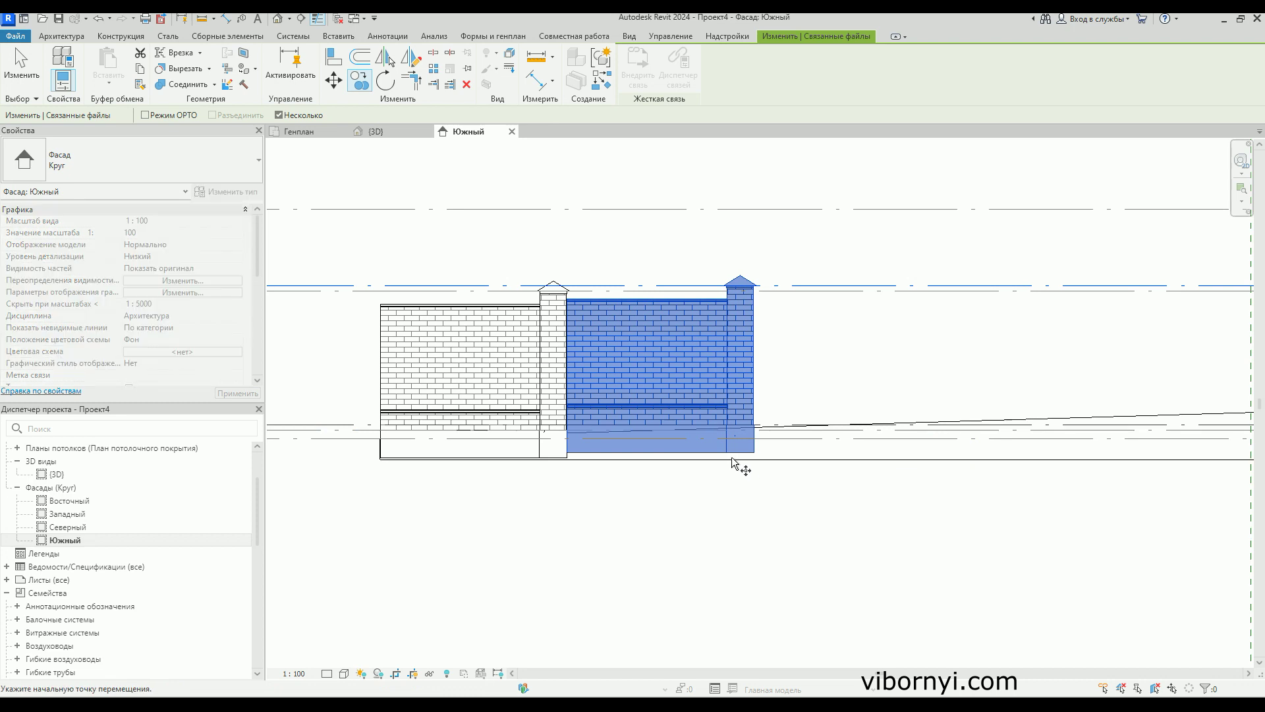
pyautogui.click(569, 455)
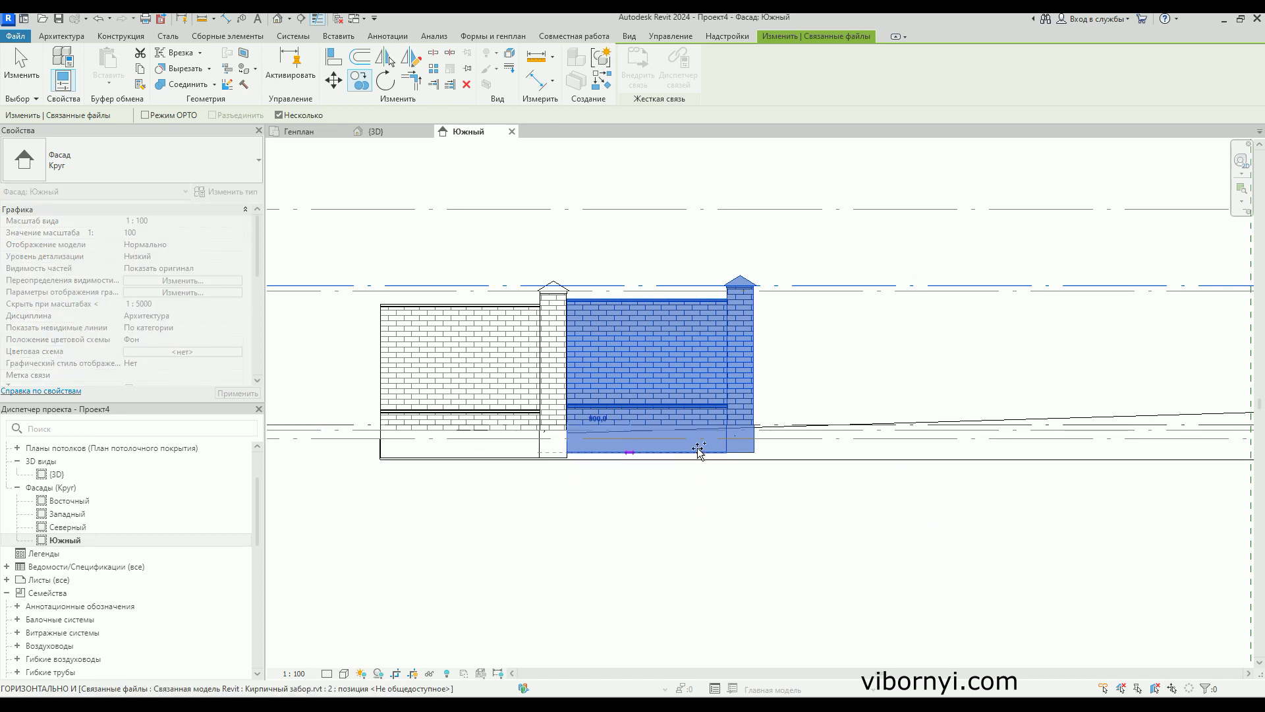
pyautogui.click(754, 446)
pyautogui.click(782, 435)
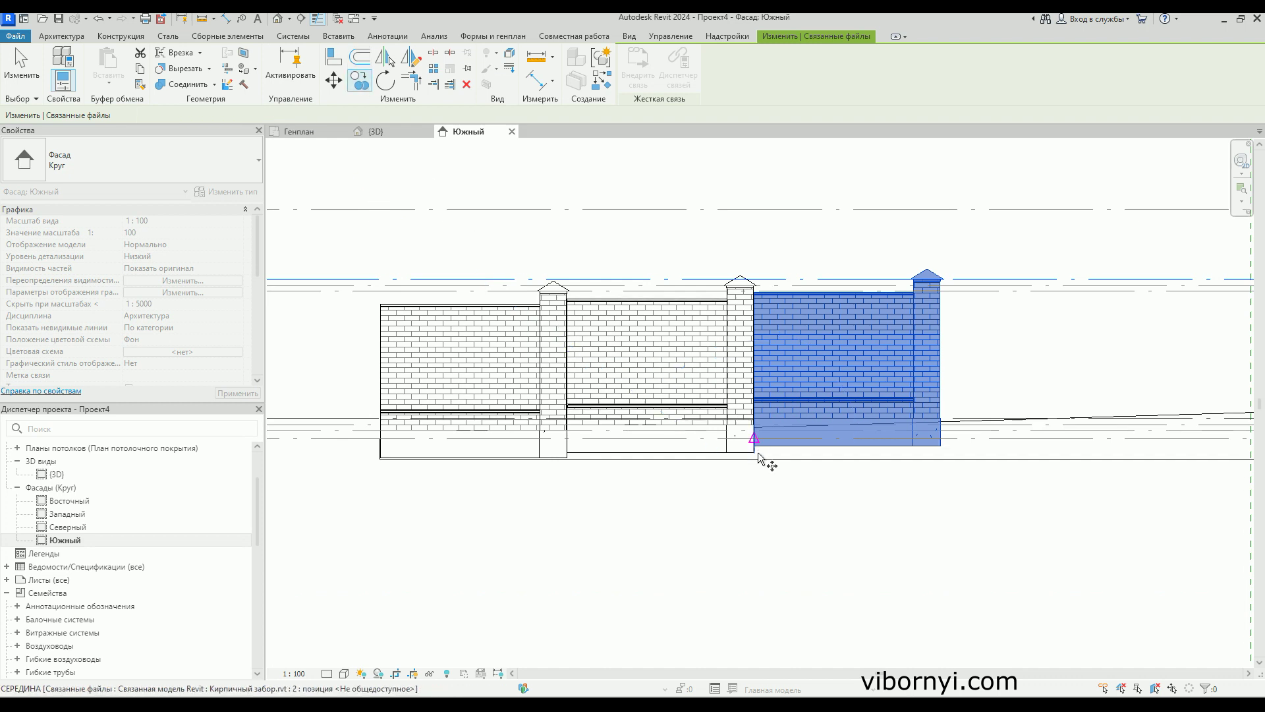
pyautogui.click(940, 438)
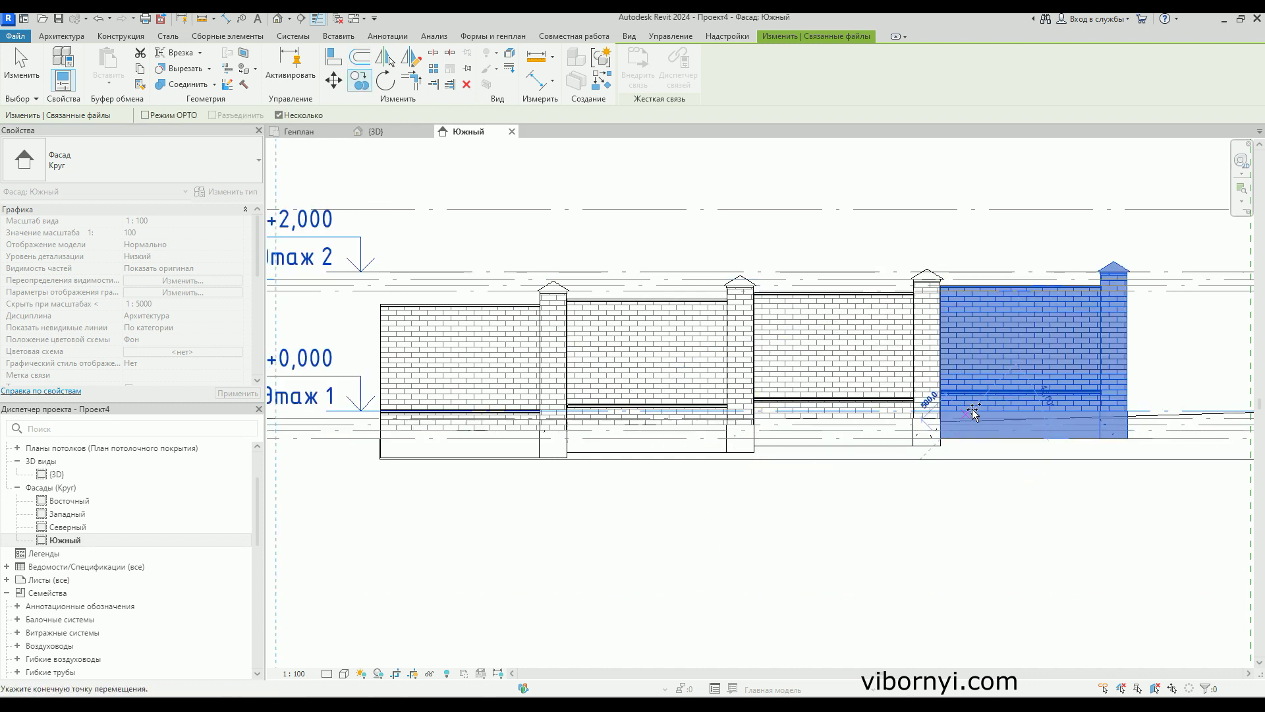
# - Finish copying and check which fence sections sit at the rightmost positions
pyautogui.scroll(2, 968, 423)
pyautogui.scroll(2, 909, 418)
pyautogui.scroll(2, 659, 408)
pyautogui.moveTo(544, 408); pyautogui.dragTo(562, 508, button='middle')
pyautogui.scroll(-2, 615, 587)
pyautogui.scroll(-2, 629, 579)
pyautogui.press('Escape')
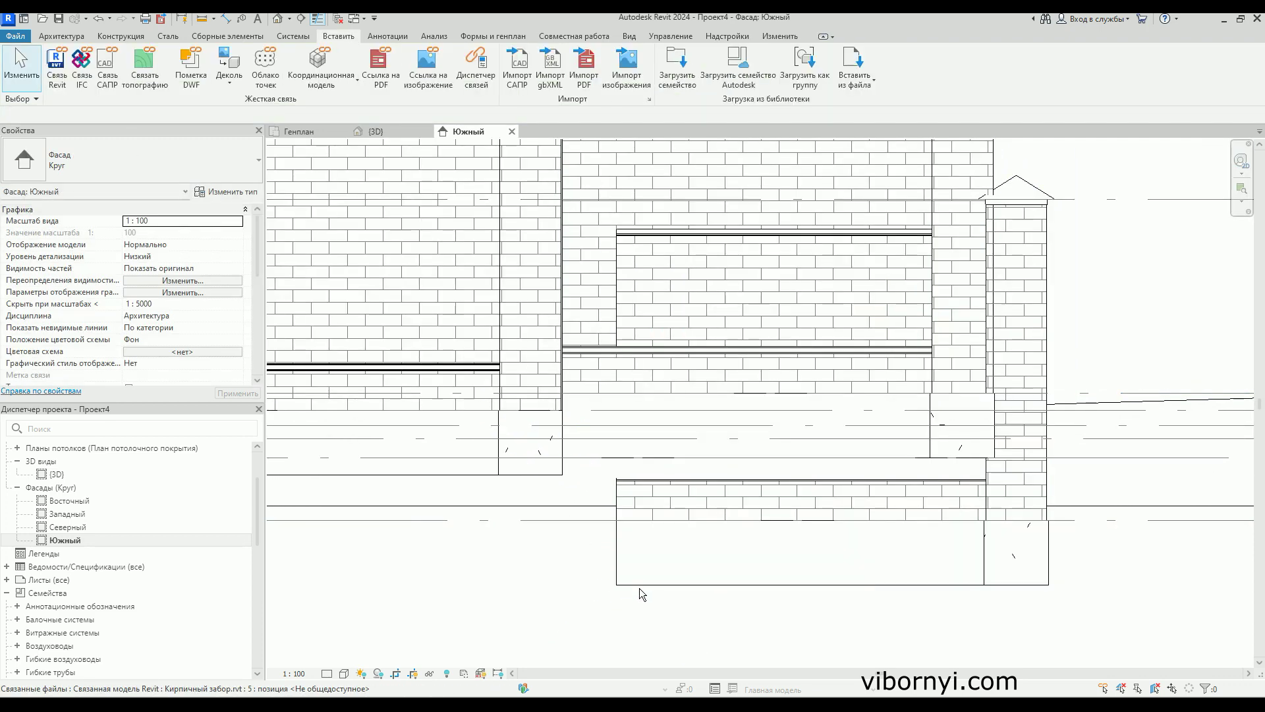
pyautogui.click(638, 584)
pyautogui.press('Escape')
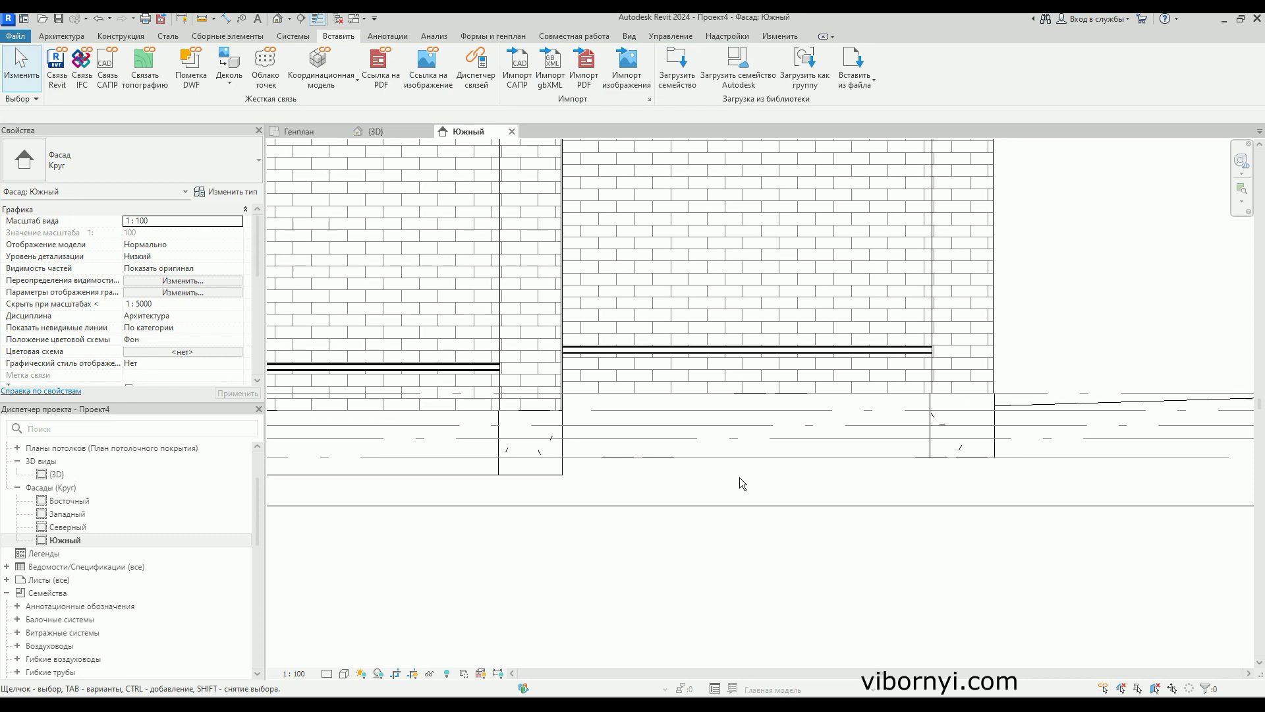
pyautogui.scroll(-3, 724, 461)
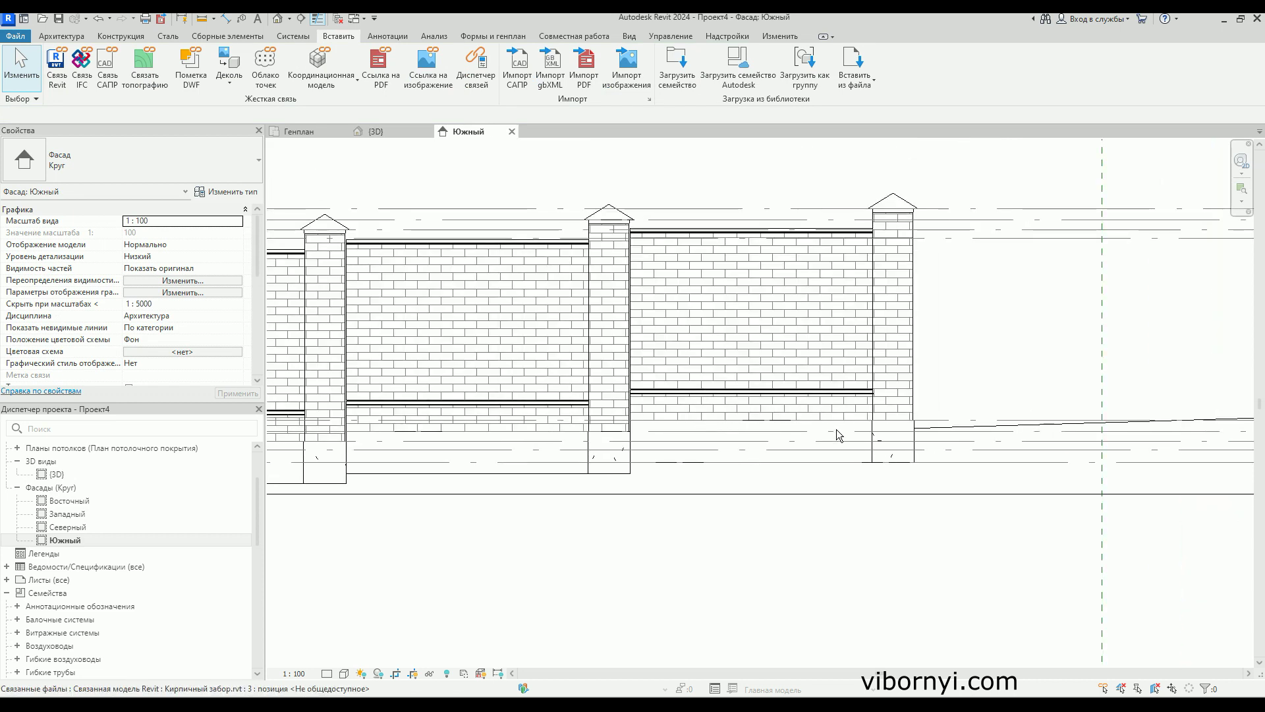
pyautogui.click(757, 399)
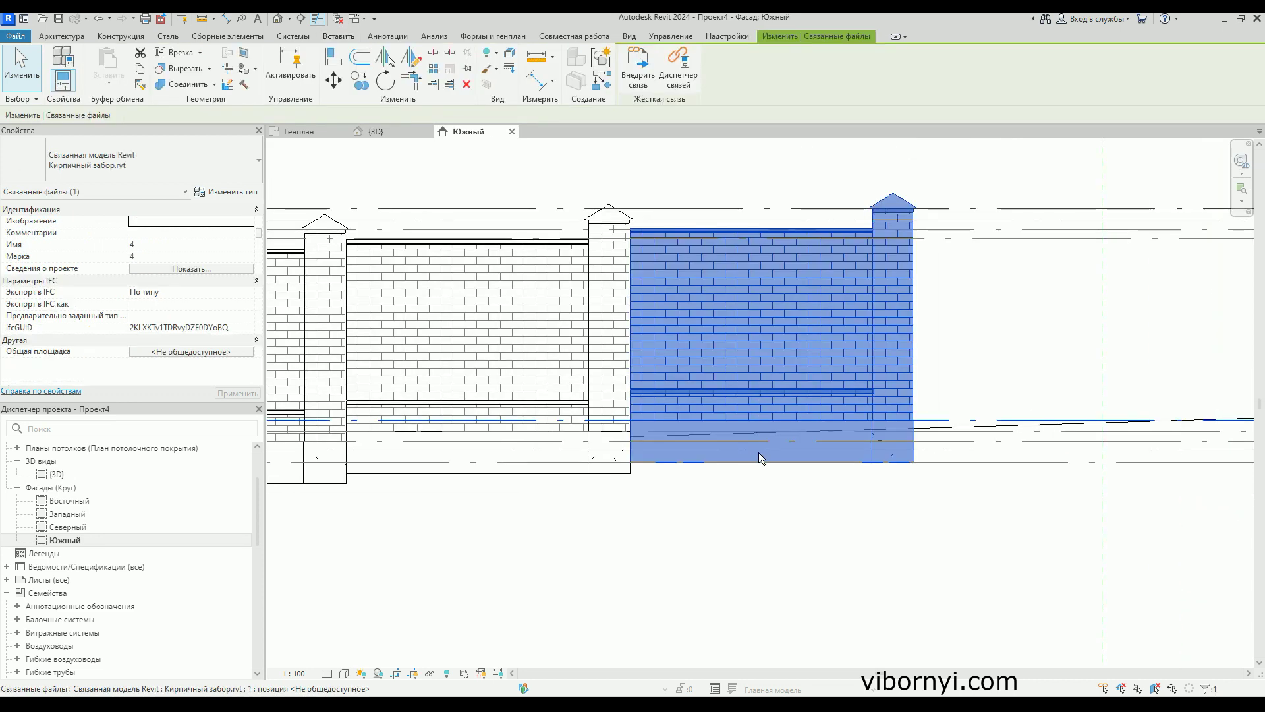
pyautogui.click(819, 443)
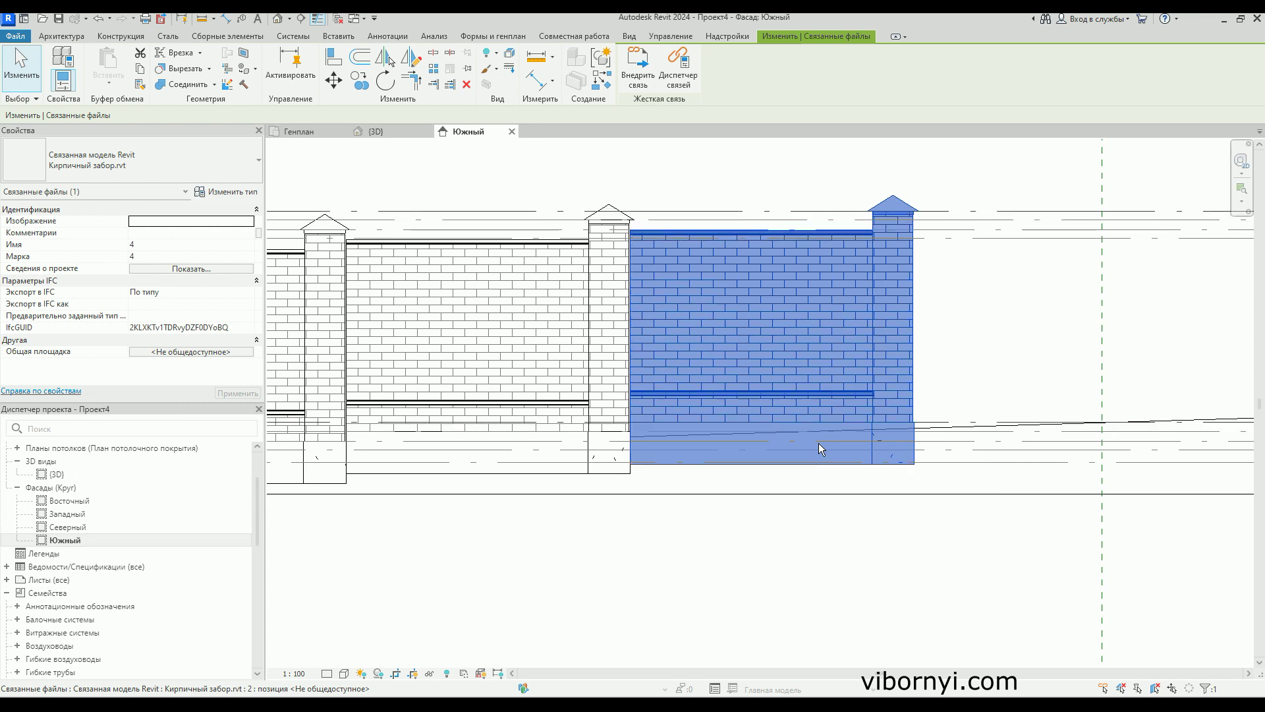
pyautogui.click(686, 195)
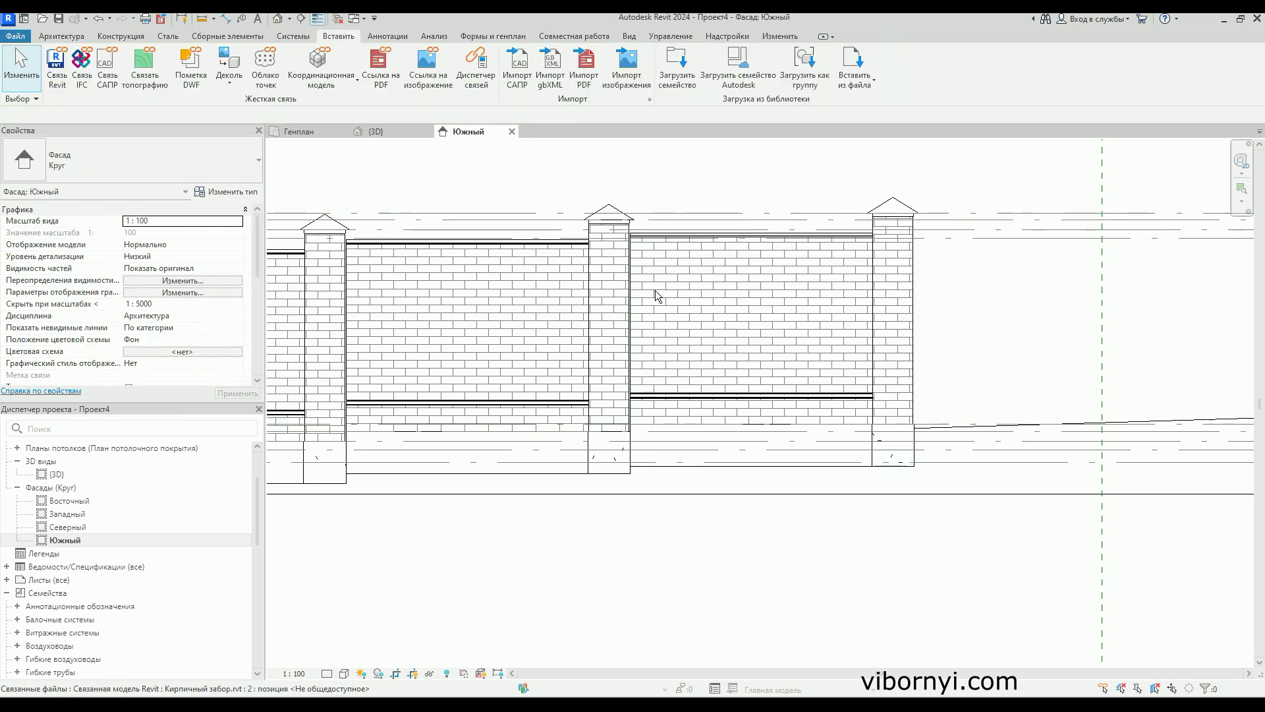
# - Set the Южный elevation to Fine (Высокий) detail and Shaded visual style, then zoom out
pyautogui.click(921, 493)
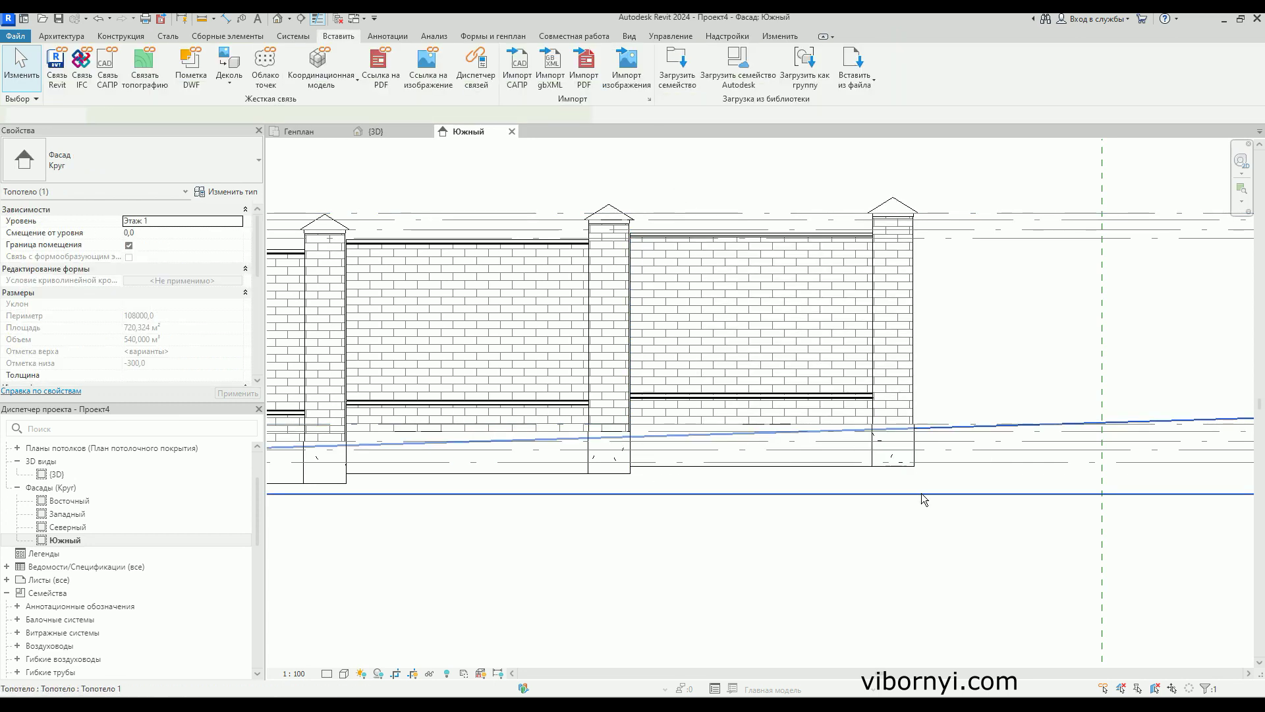
pyautogui.click(328, 673)
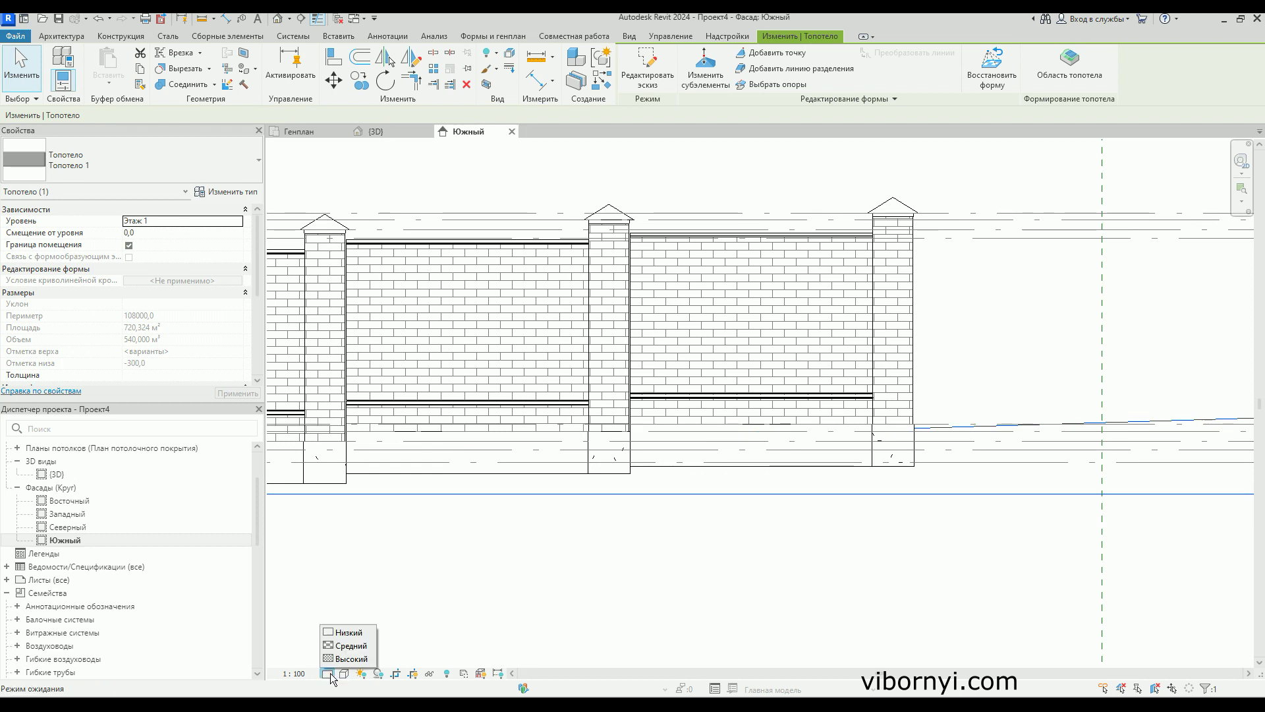
pyautogui.click(351, 659)
pyautogui.press('Escape')
pyautogui.click(344, 673)
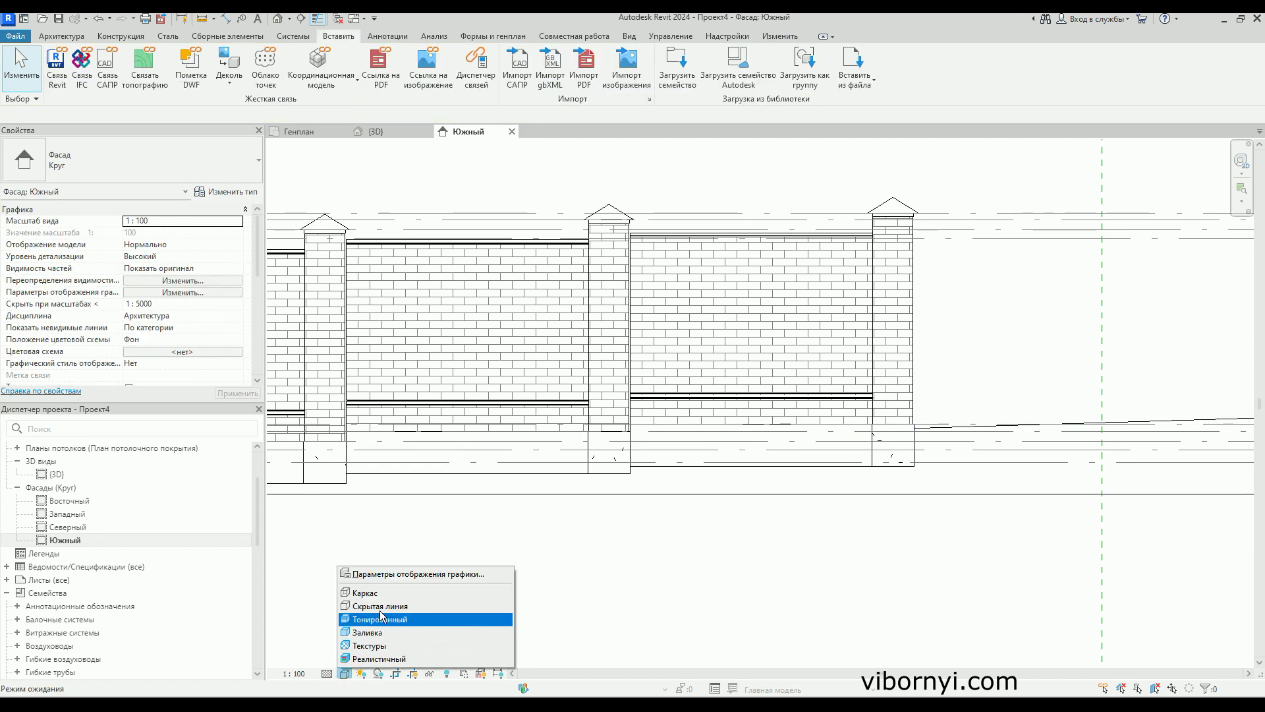
pyautogui.click(382, 606)
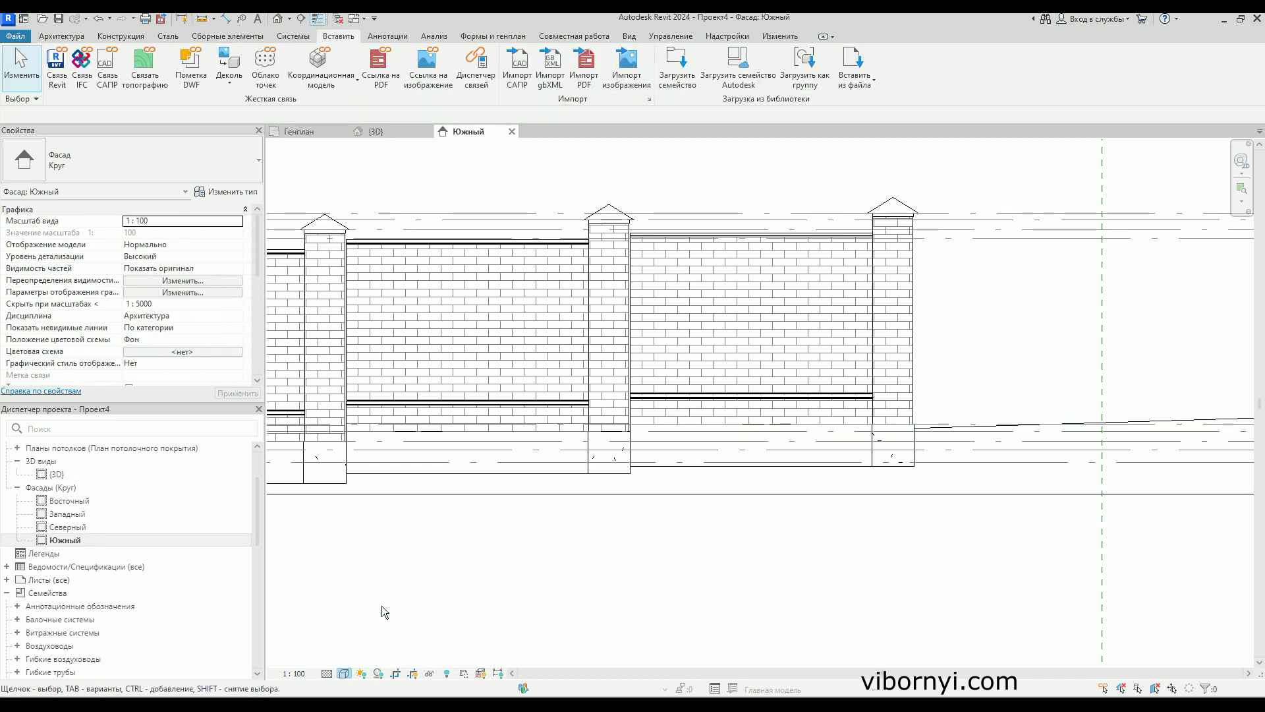
pyautogui.click(343, 674)
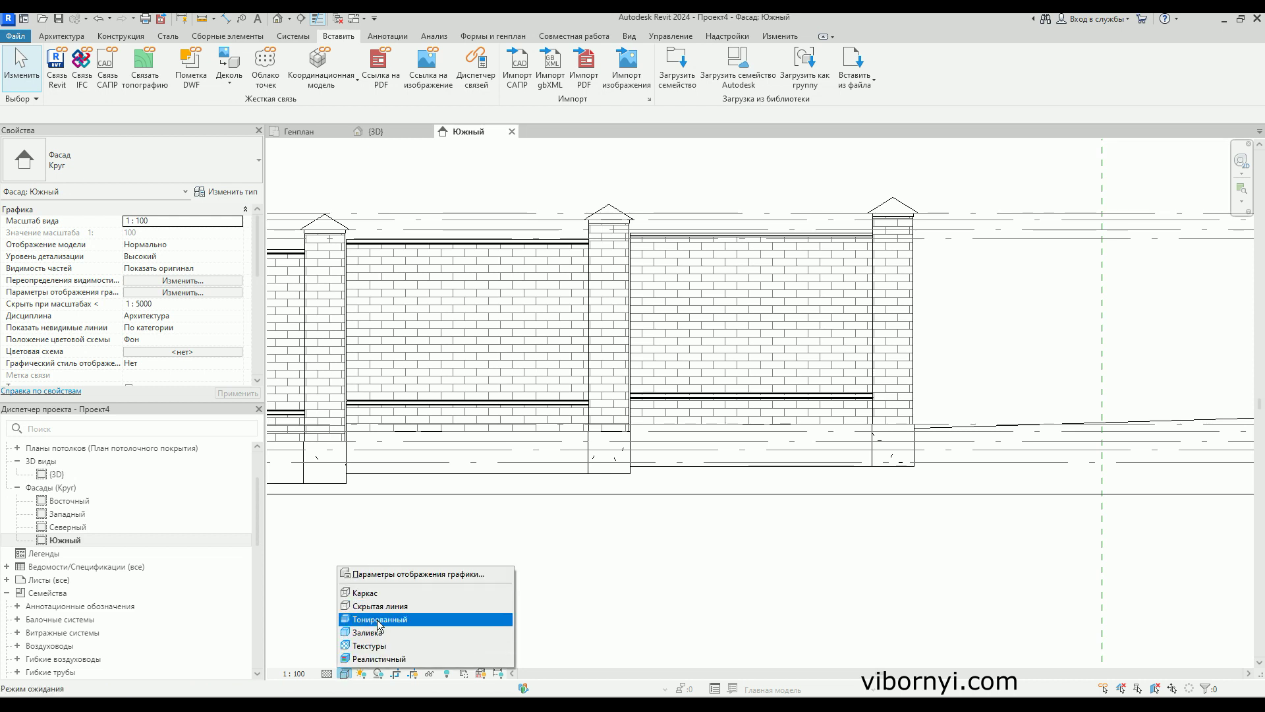
pyautogui.click(379, 620)
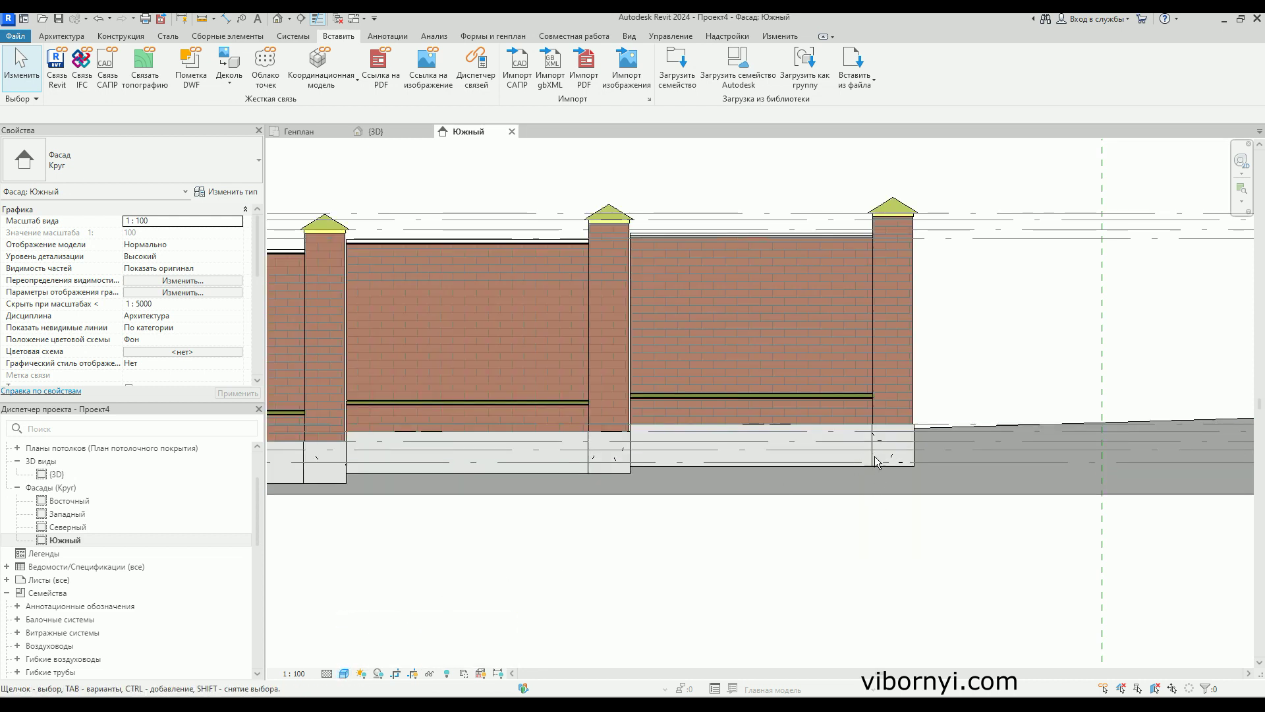
pyautogui.scroll(-3, 901, 429)
pyautogui.scroll(-1, 901, 429)
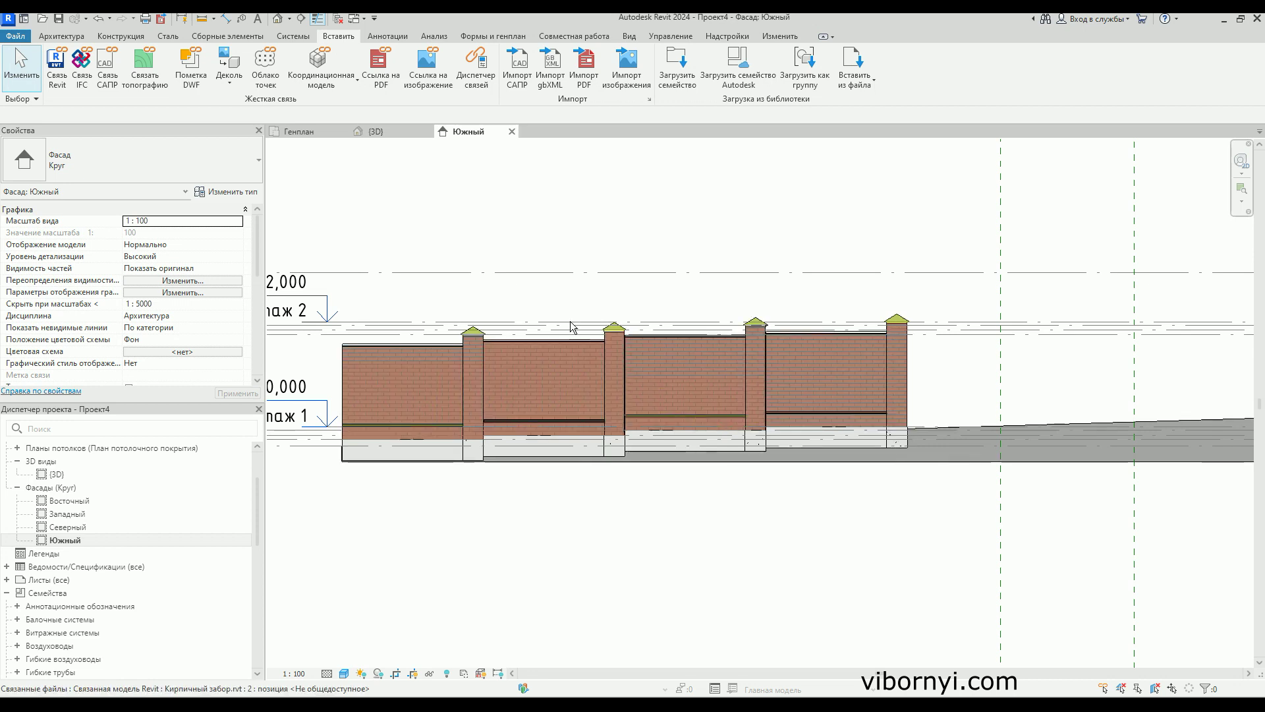
pyautogui.moveTo(299, 132)
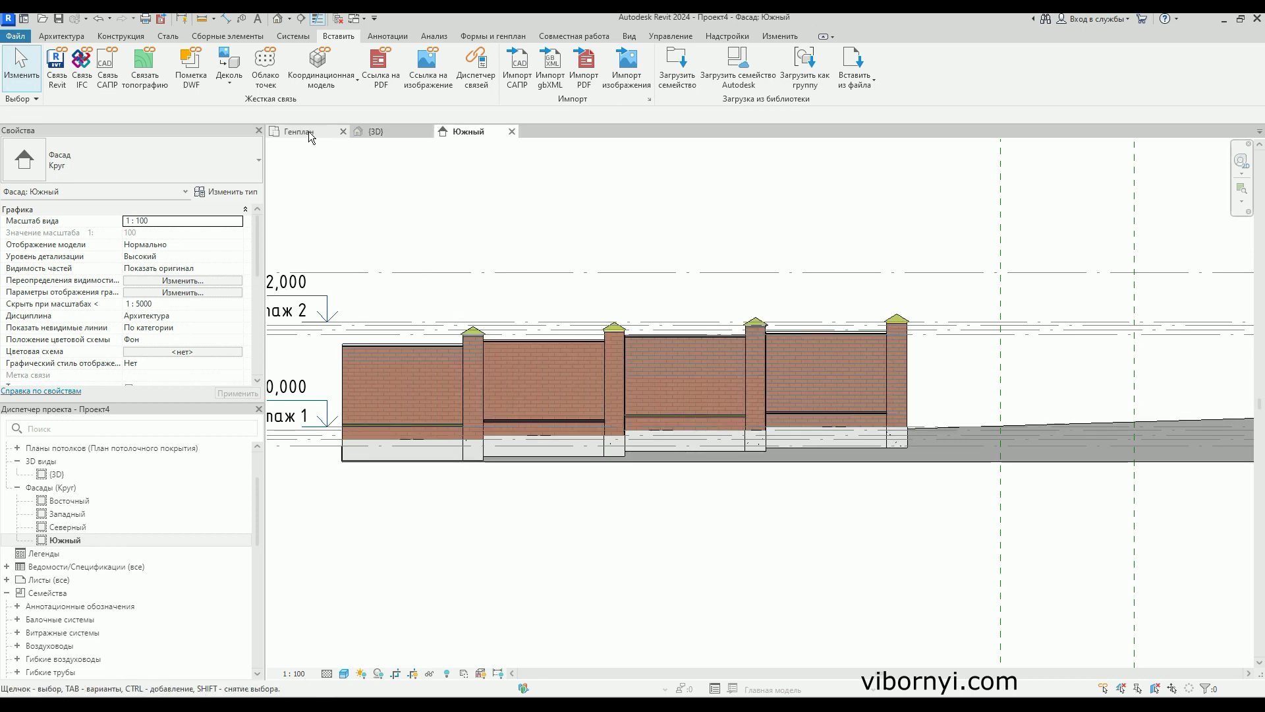
# - In the site plan, select all four fence sections and nudge them up onto the slab
pyautogui.click(309, 136)
pyautogui.scroll(2, 602, 371)
pyautogui.scroll(-3, 593, 370)
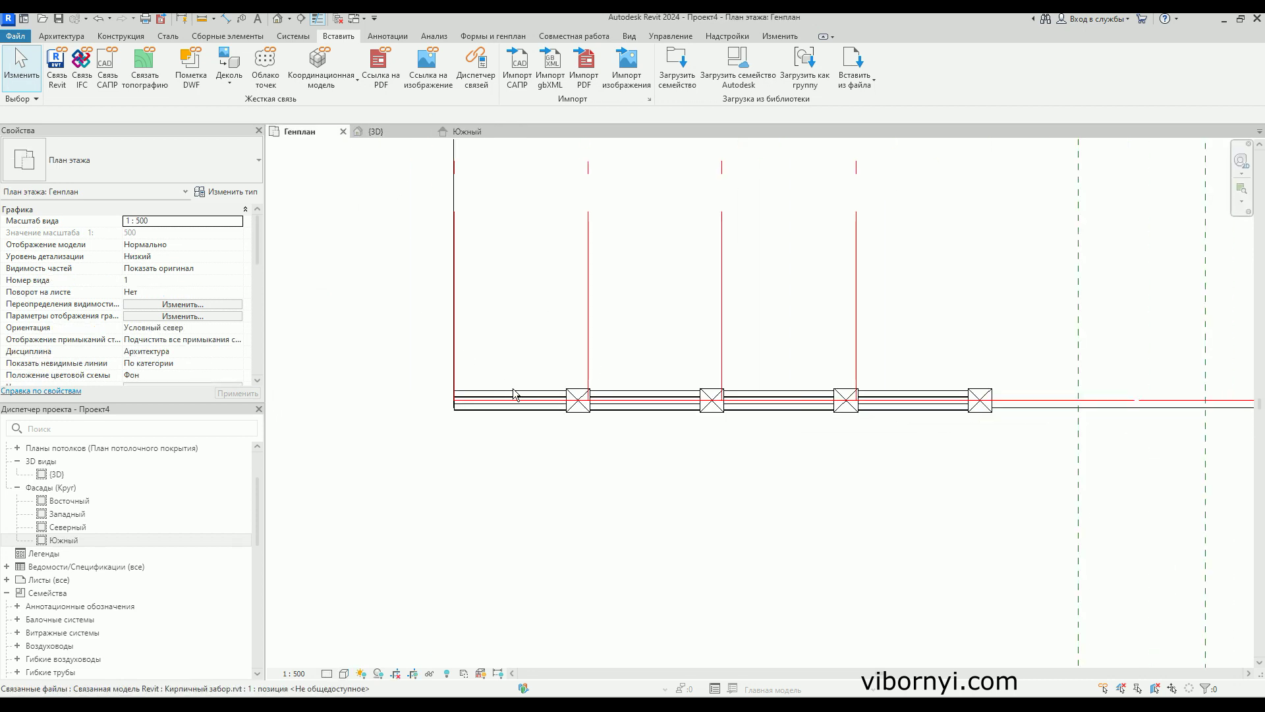
pyautogui.click(516, 394)
pyautogui.keyDown('ctrl'); pyautogui.click(643, 403); pyautogui.keyUp('ctrl')
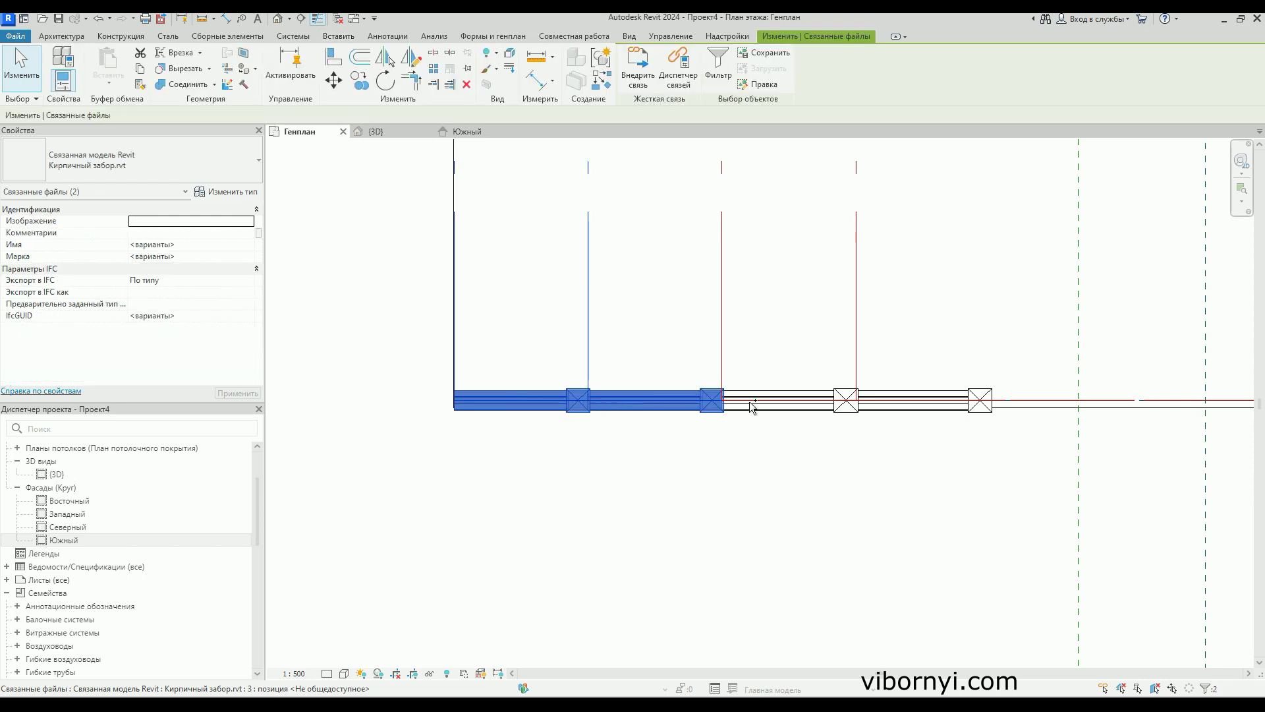
pyautogui.keyDown('ctrl'); pyautogui.click(784, 403); pyautogui.keyUp('ctrl')
pyautogui.keyDown('ctrl'); pyautogui.click(898, 403); pyautogui.keyUp('ctrl')
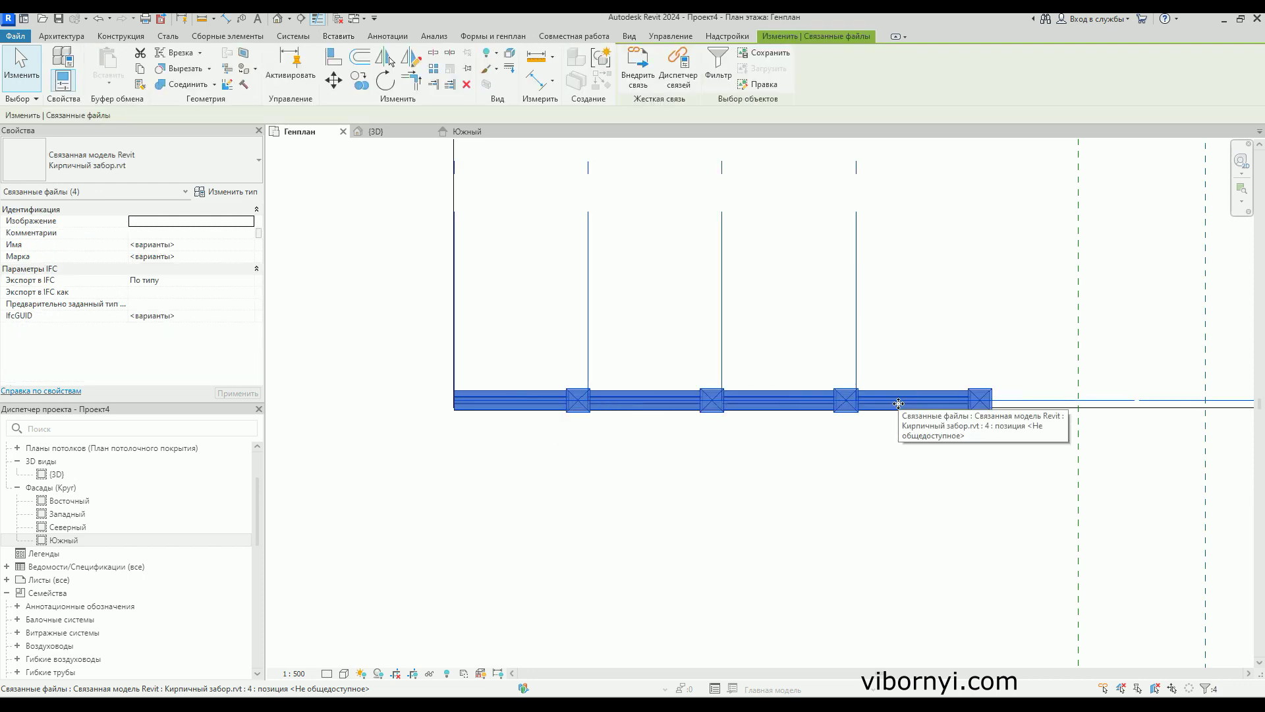
pyautogui.press('Up')
pyautogui.press('Up')
pyautogui.press('Up')
pyautogui.press('Up')
pyautogui.press('Up')
pyautogui.press('Up')
pyautogui.press('Up')
pyautogui.press('Up')
pyautogui.press('Up')
pyautogui.press('Up')
pyautogui.press('Up')
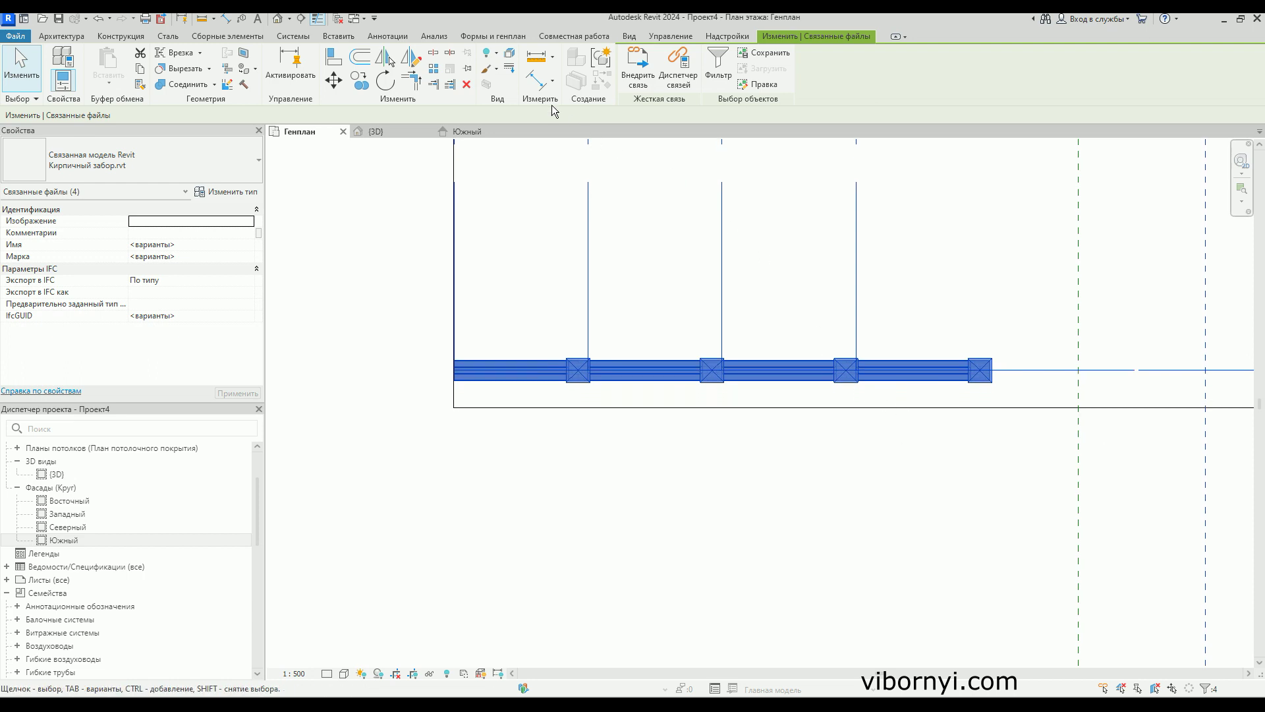
# - Review the shifted fences in the Южный elevation, then switch to the 3D view
pyautogui.click(469, 132)
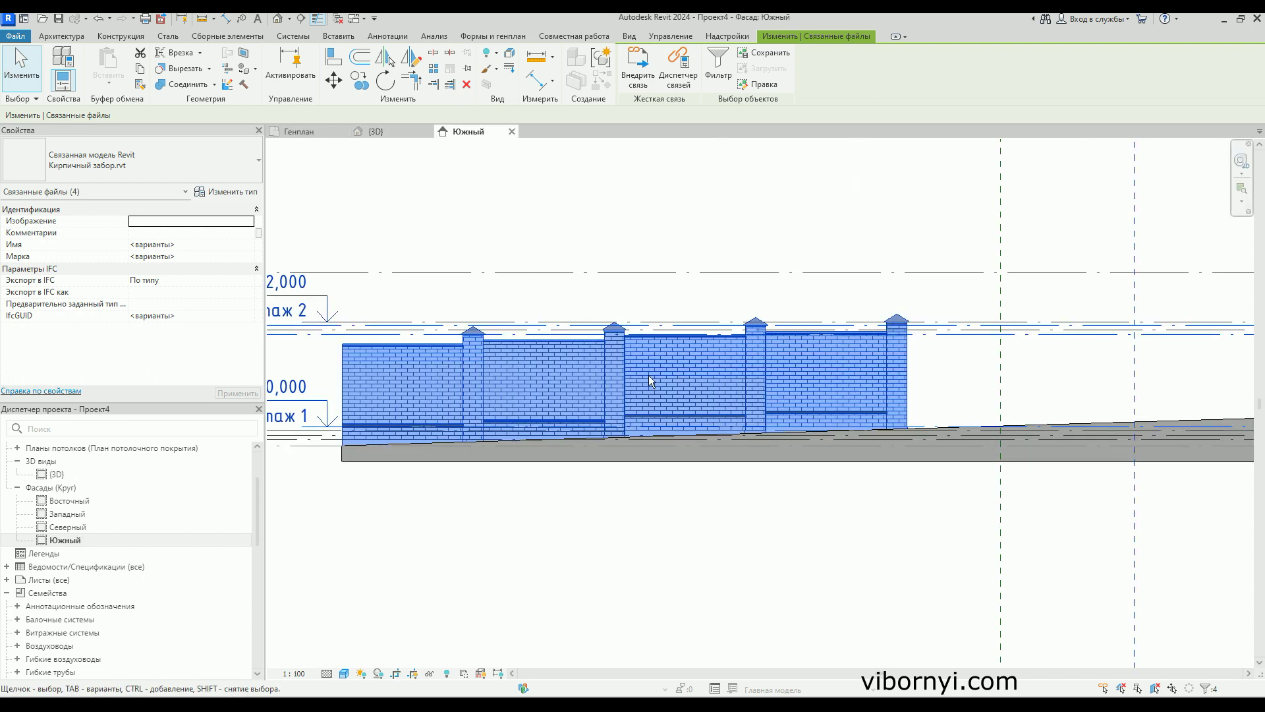
pyautogui.click(797, 520)
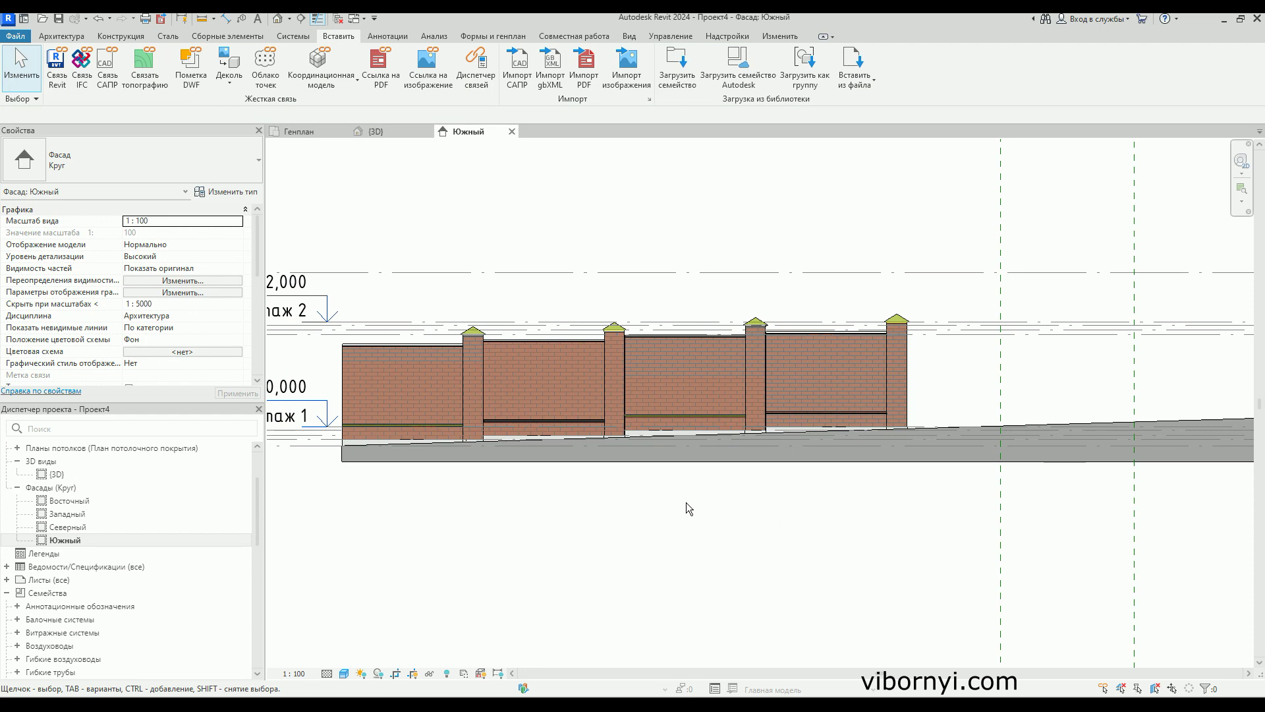
pyautogui.scroll(1, 682, 499)
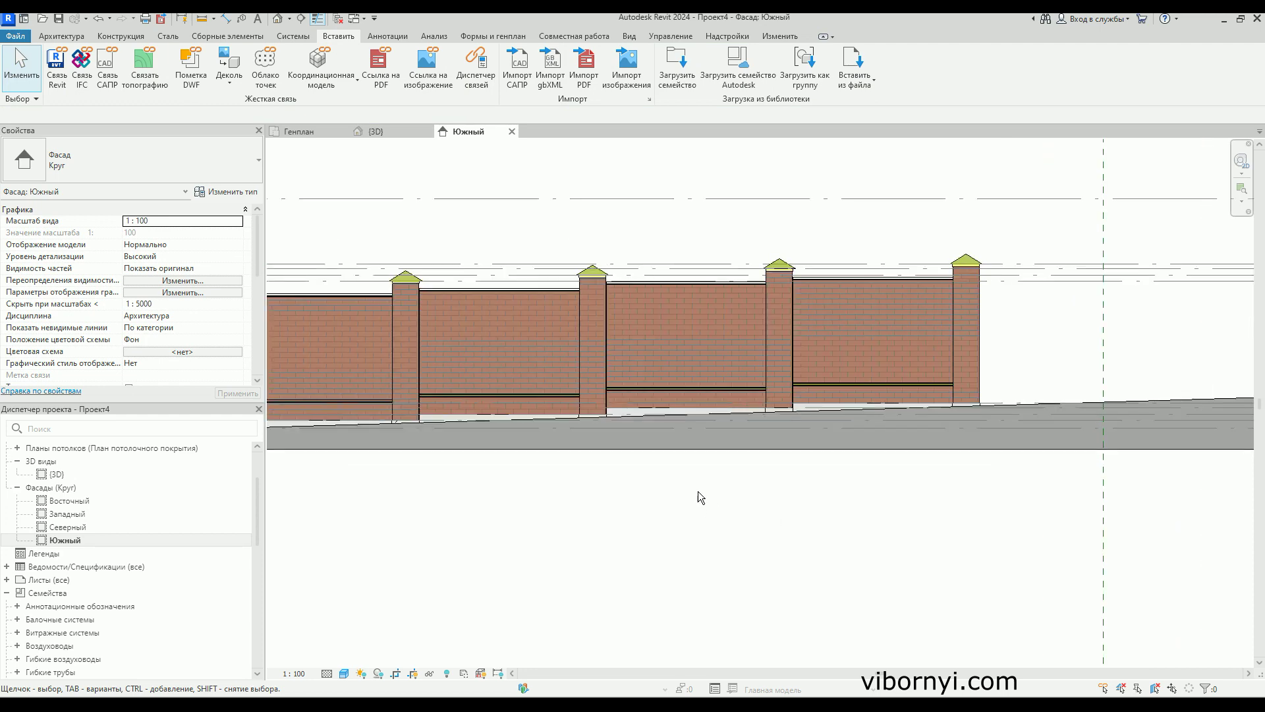
pyautogui.scroll(-1, 770, 477)
pyautogui.click(376, 132)
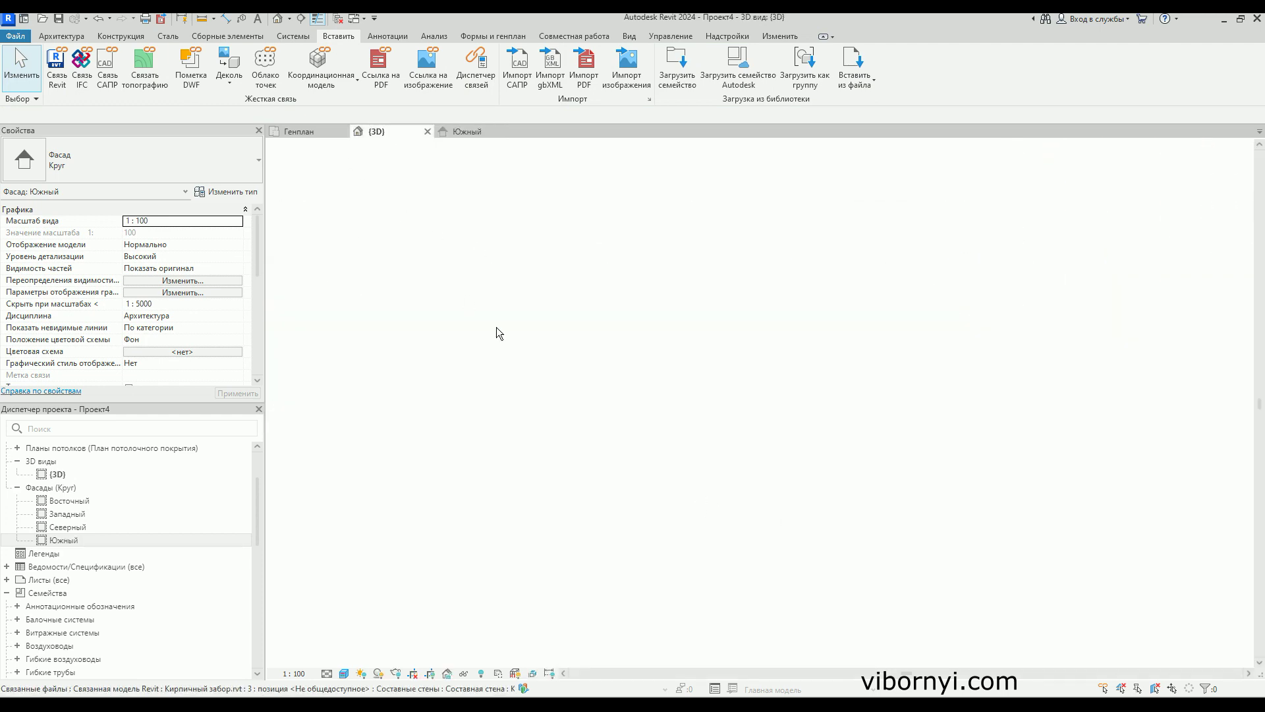
# - Orbit and pan the 3D view to inspect the four stepped fence sections from the rear left
pyautogui.scroll(-1, 666, 379)
pyautogui.scroll(-1, 686, 379)
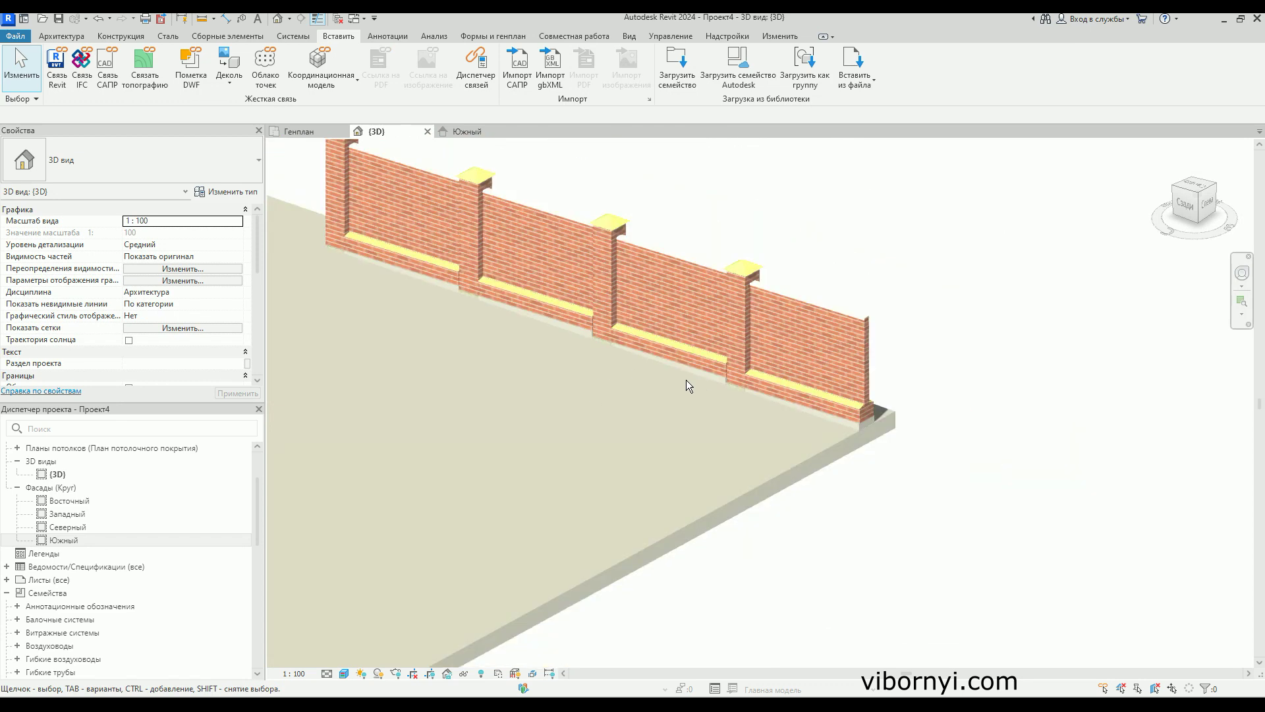
pyautogui.scroll(-1, 686, 380)
pyautogui.moveTo(670, 376)
pyautogui.keyDown('shift'); pyautogui.mouseDown(button='middle')
pyautogui.moveTo(703, 301)
pyautogui.moveTo(748, 417)
pyautogui.mouseUp(button='middle'); pyautogui.keyUp('shift')
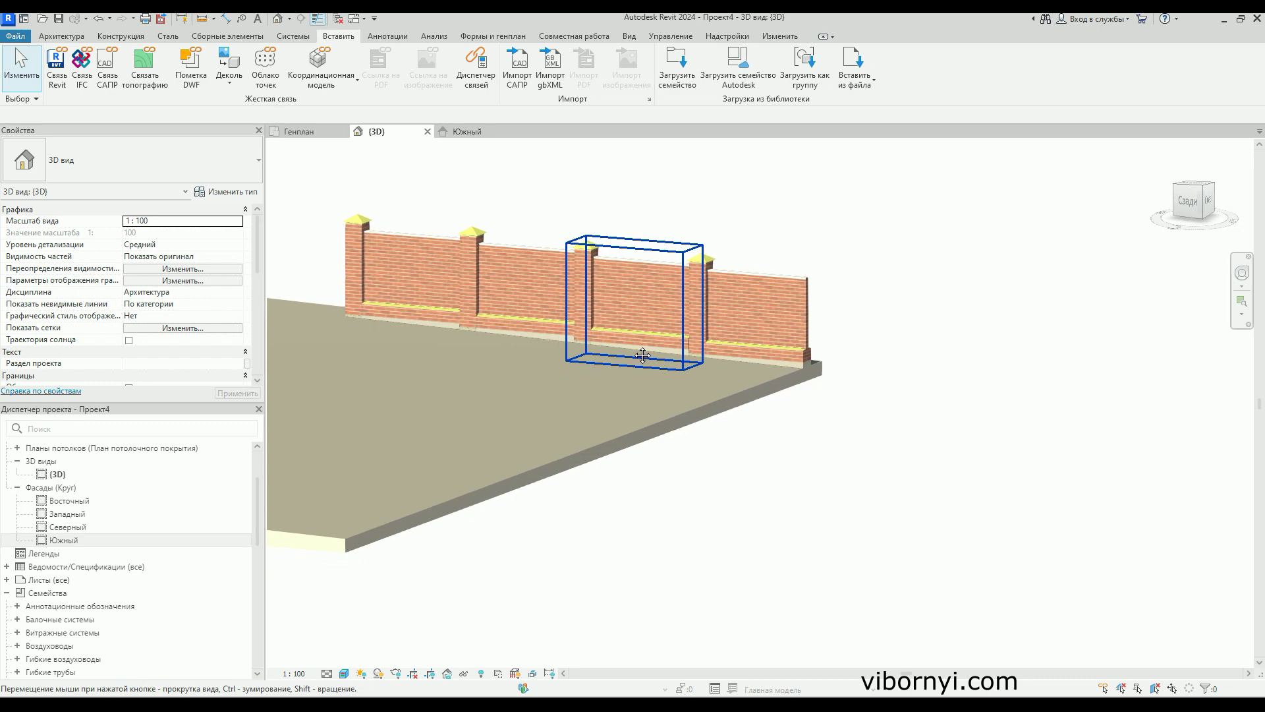
pyautogui.moveTo(748, 417)
pyautogui.keyDown('shift'); pyautogui.mouseDown(button='middle')
pyautogui.moveTo(668, 468)
pyautogui.moveTo(573, 465)
pyautogui.moveTo(475, 429)
pyautogui.moveTo(492, 382)
pyautogui.moveTo(733, 389)
pyautogui.moveTo(810, 526)
pyautogui.mouseUp(button='middle'); pyautogui.keyUp('shift')
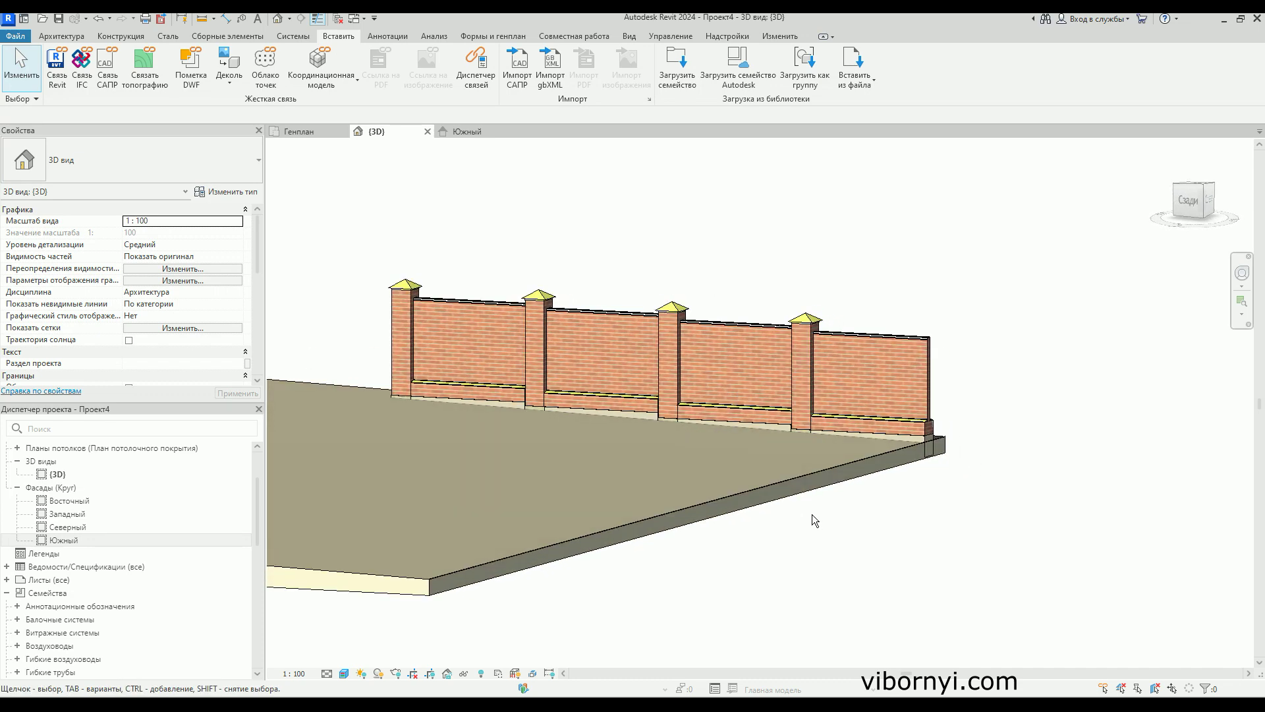
pyautogui.scroll(2, 720, 452)
pyautogui.moveTo(721, 452); pyautogui.dragTo(805, 395, button='middle')
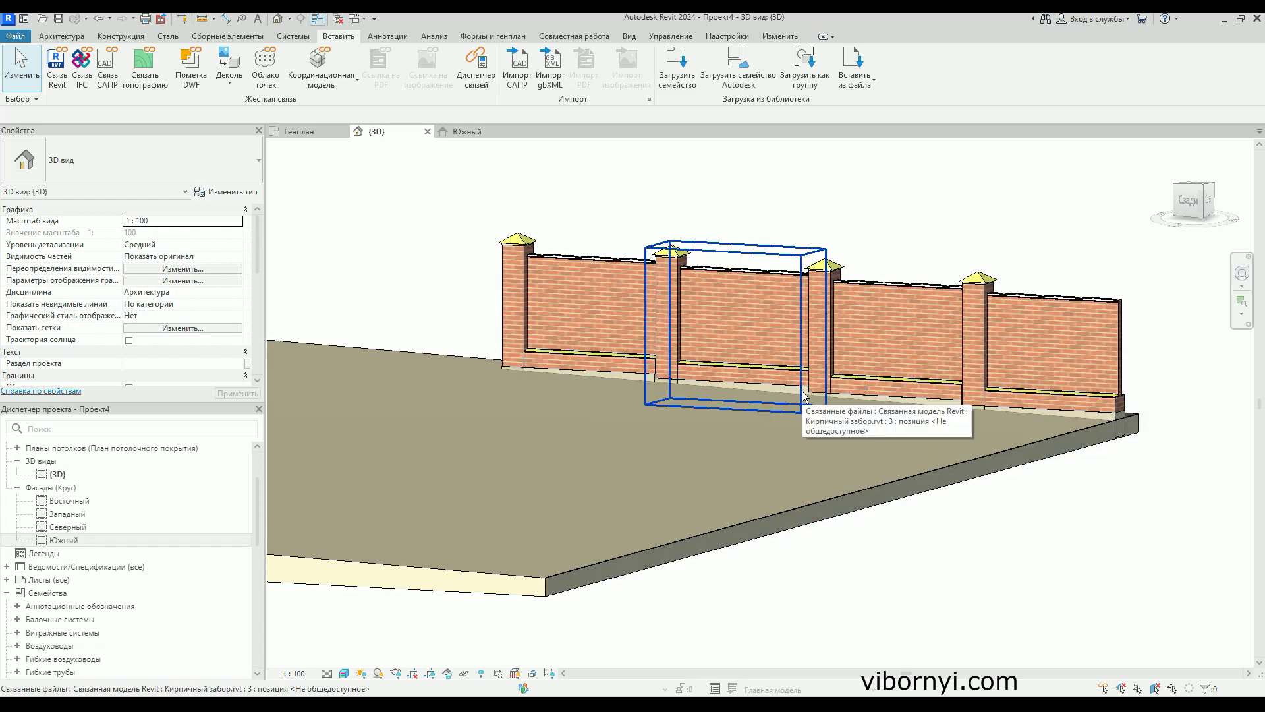